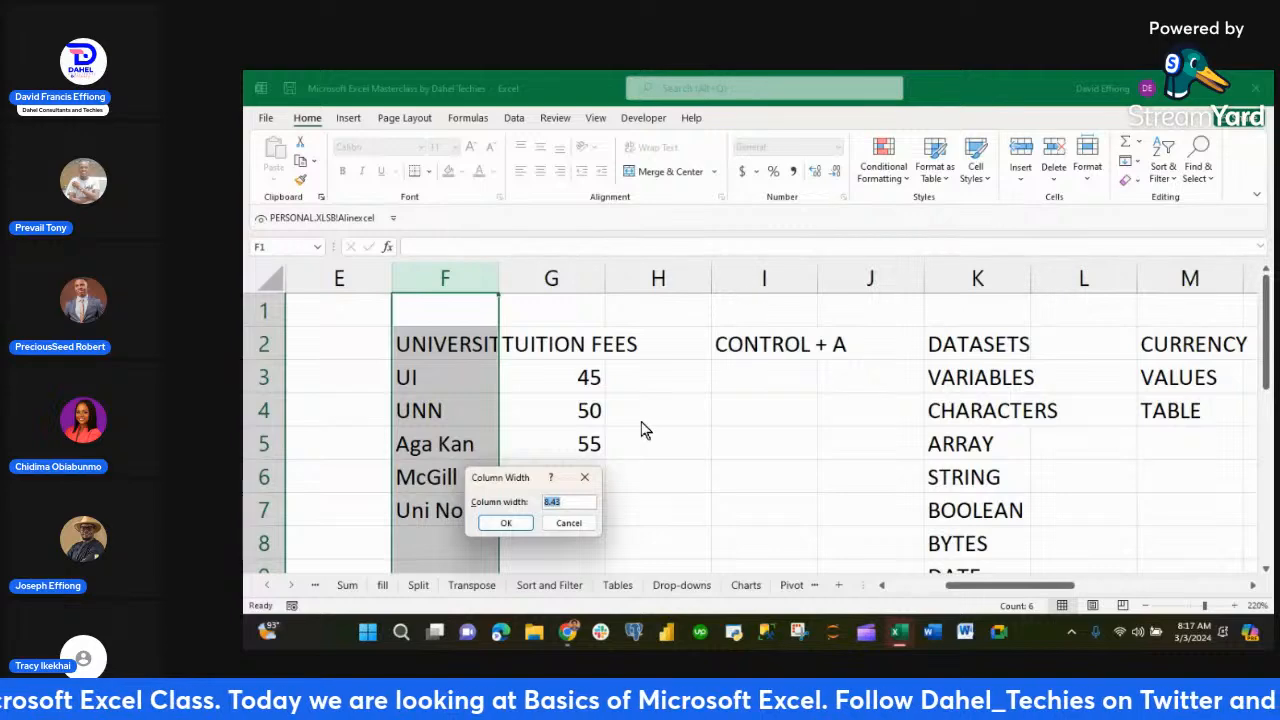
- Set the width of column F to 15 and undo the change
type("15")
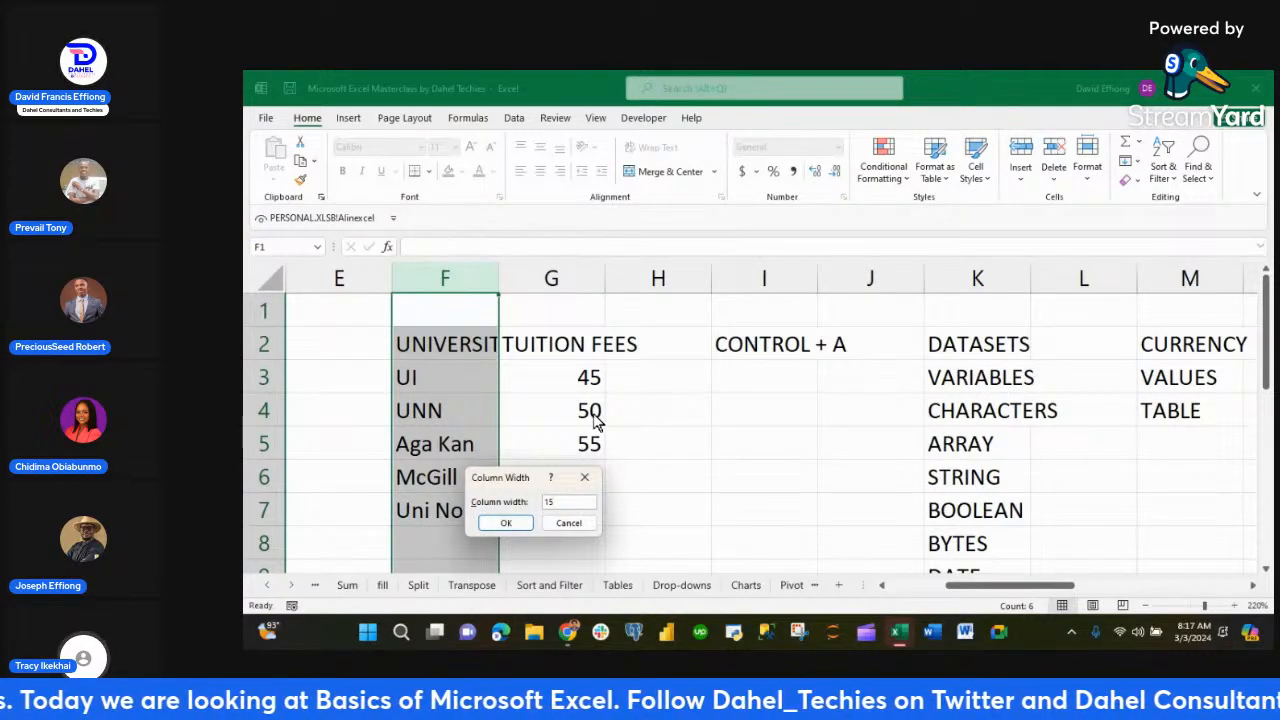
left_click(503, 526)
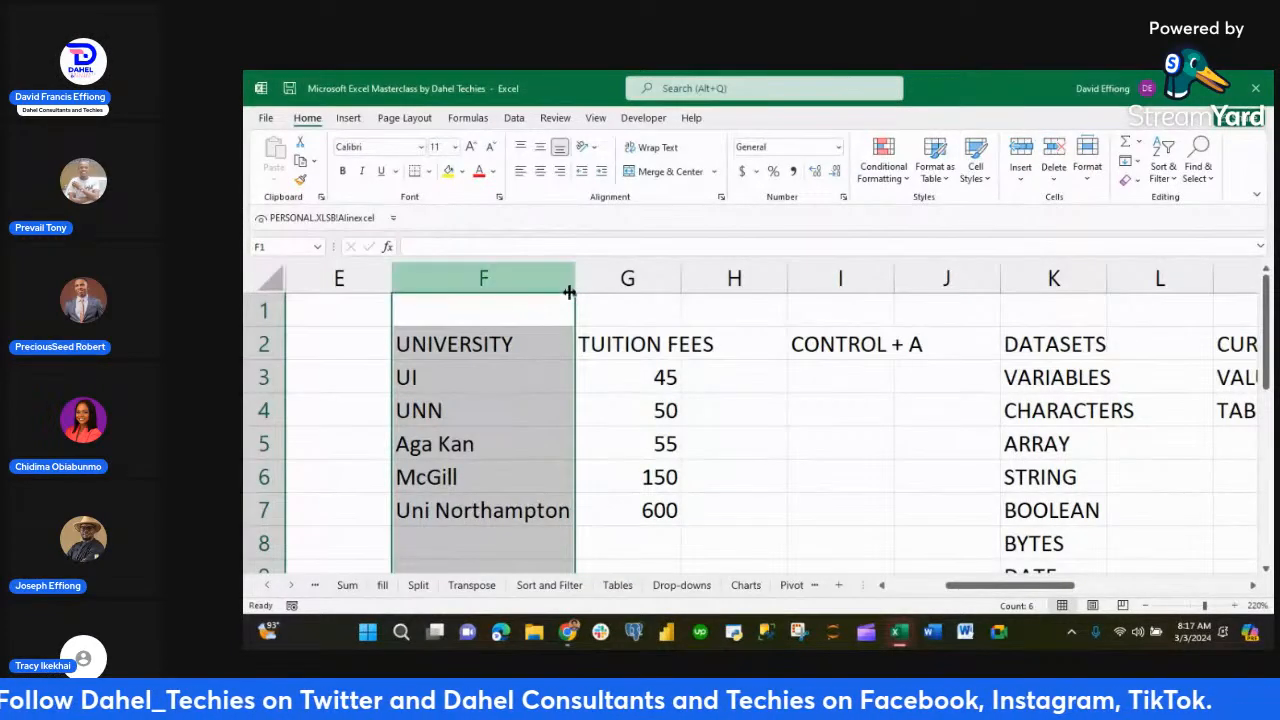
key("ctrl+z")
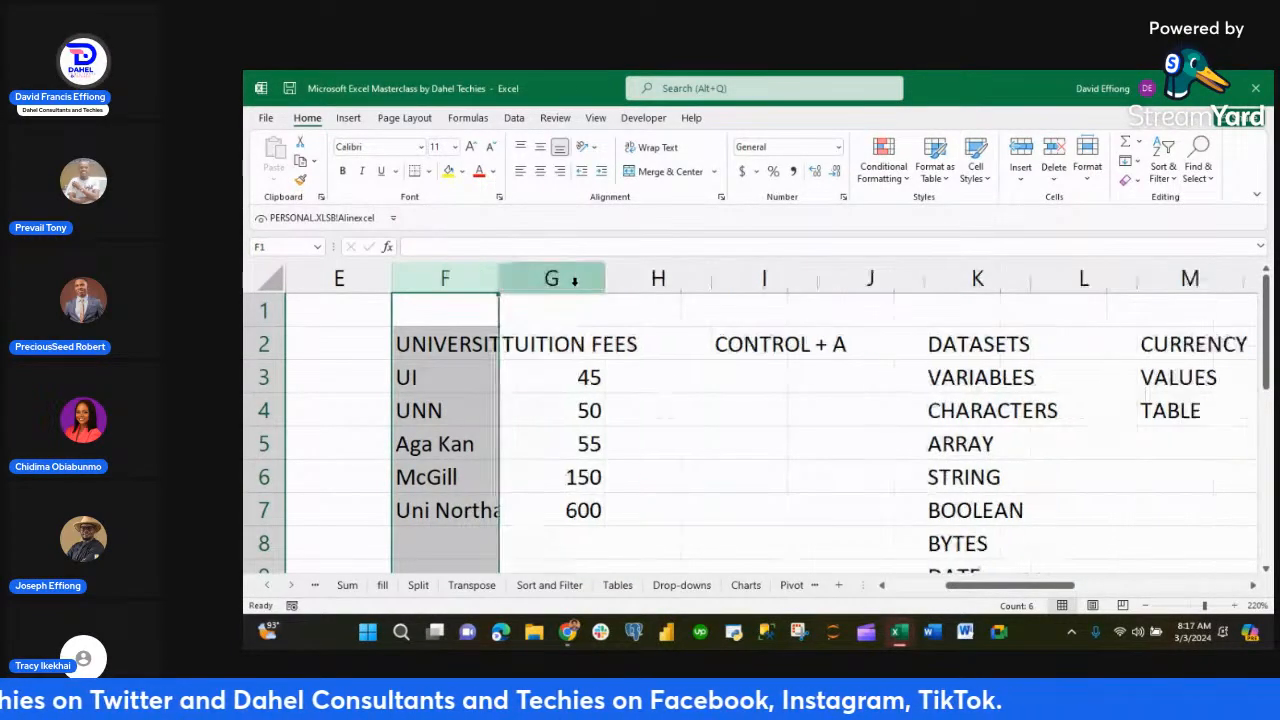
scroll(622, 457, "up", 1)
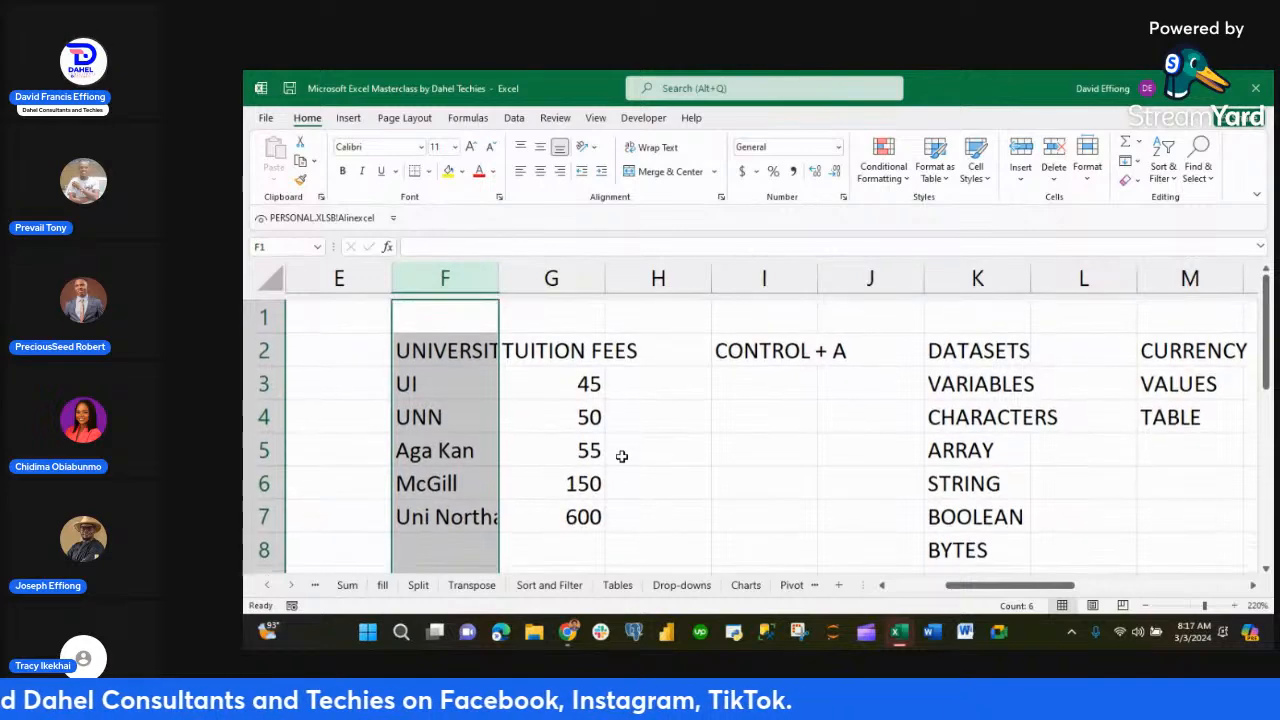
type("-")
scroll(622, 457, "up", 1)
key("Escape")
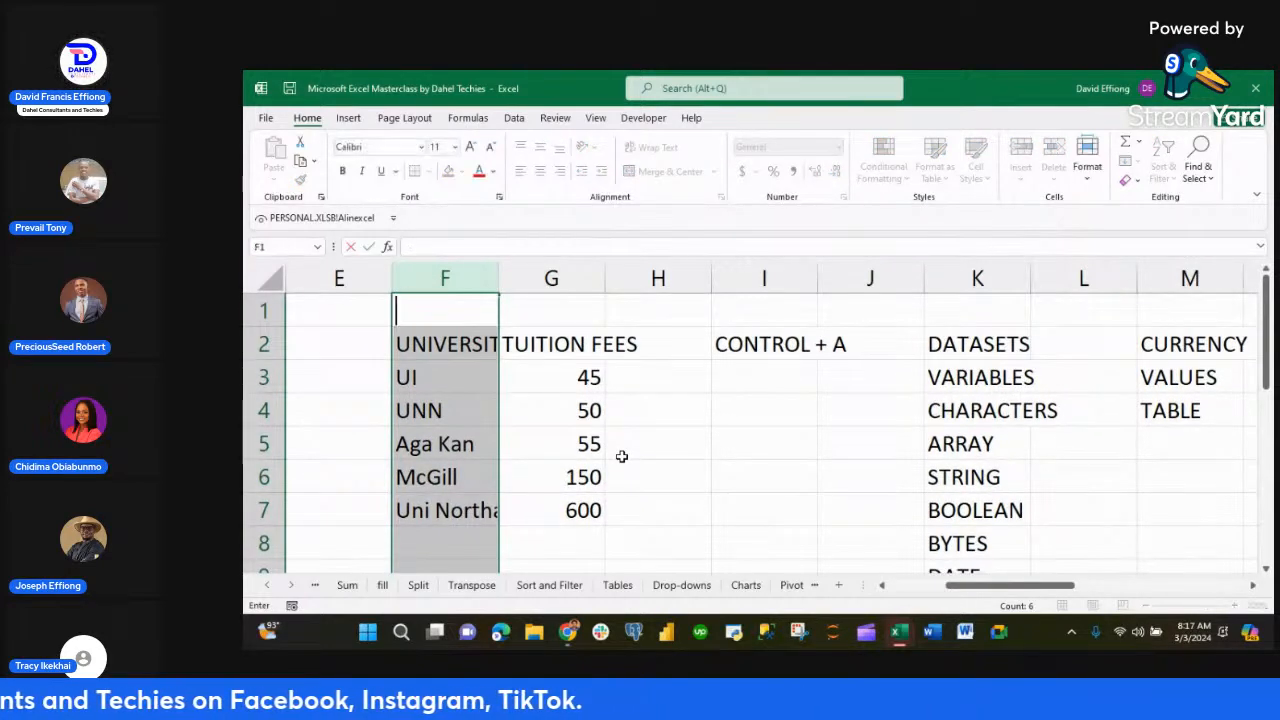
- Enter the note "DRAG AND DROP" in cell G11 below the tuition fees list
scroll(622, 457, "down", 2)
left_click(551, 449)
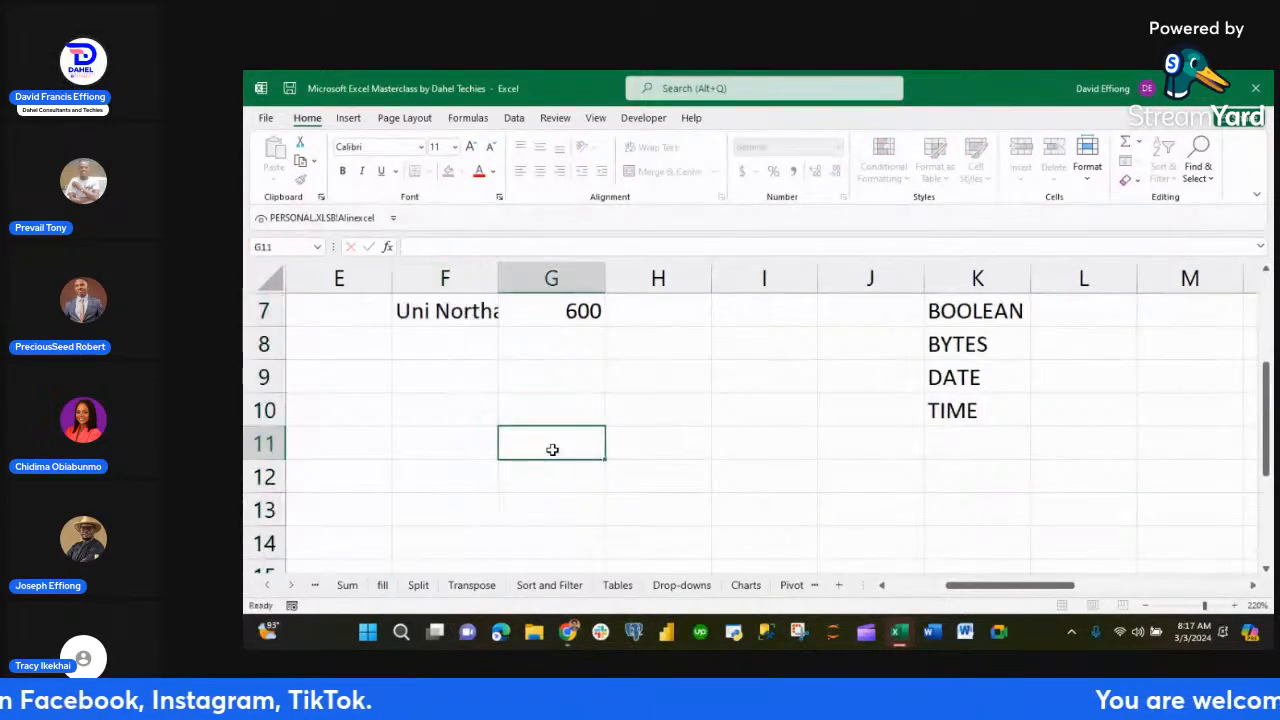
type("D")
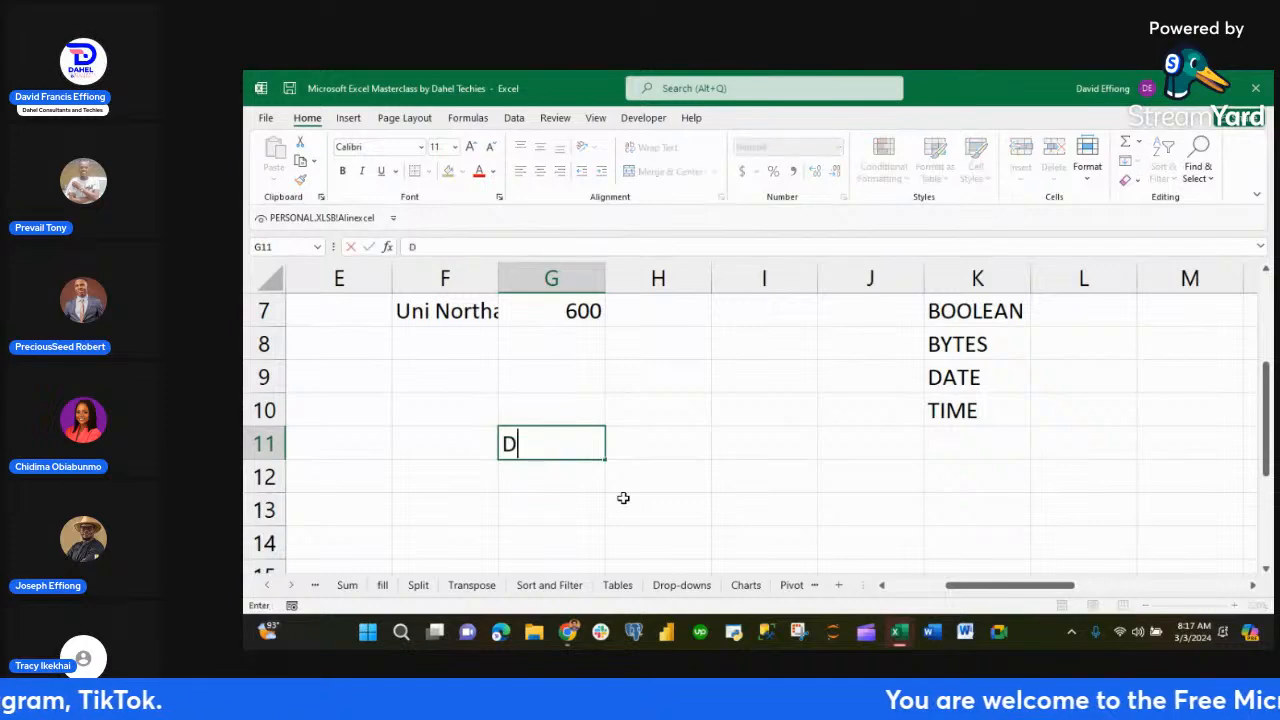
type("RAG AND DROP")
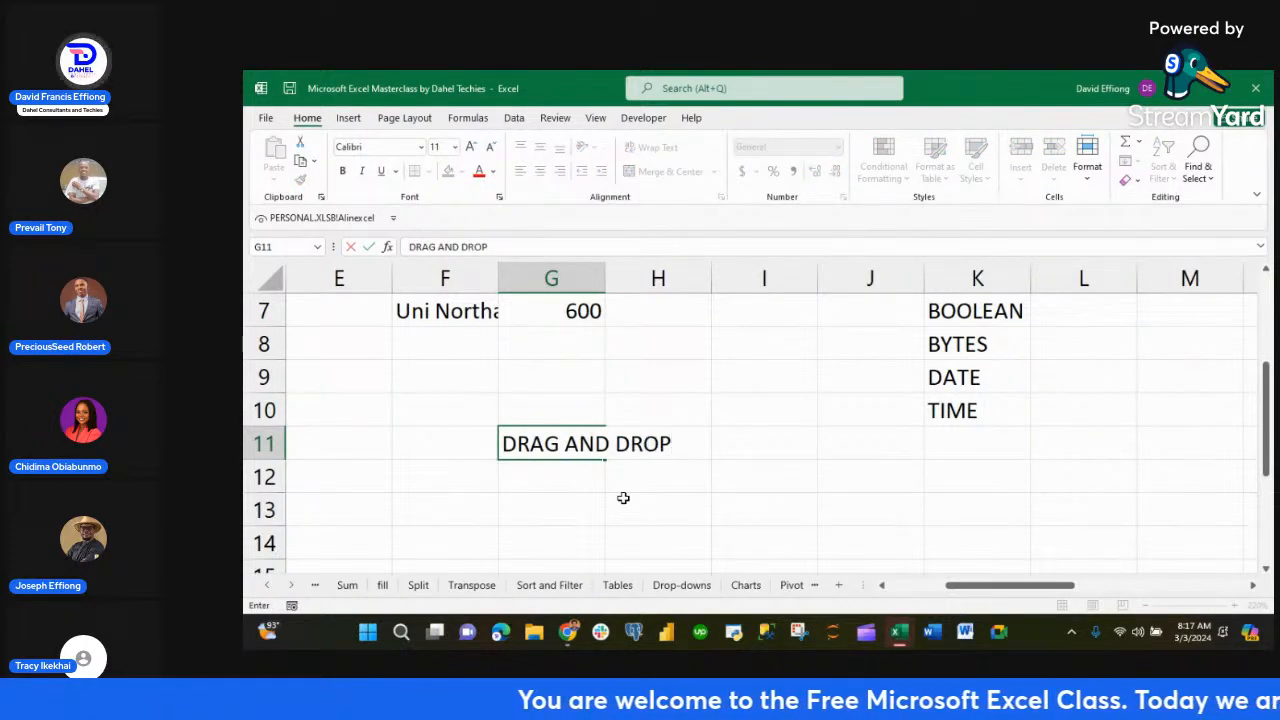
key("Return")
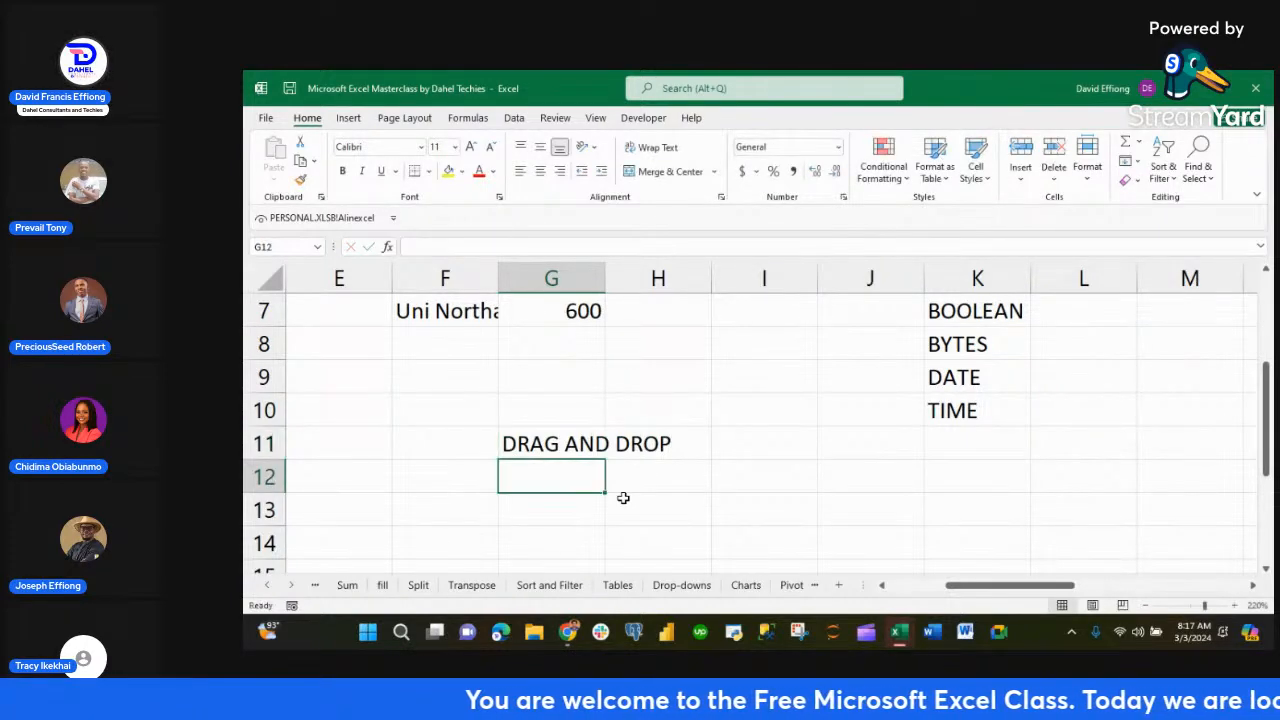
- Enter the note "DOUBLE CLICK" in cell G12
type("DOUBLE CH")
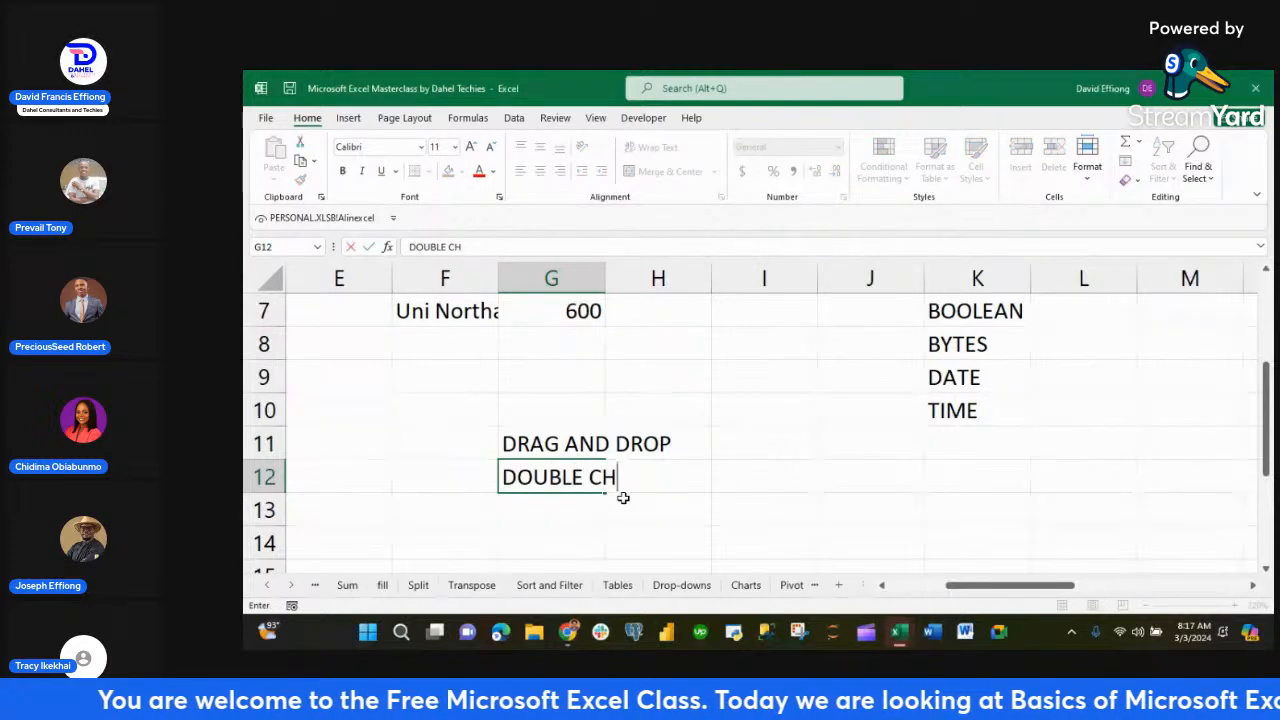
key("BackSpace")
type("LICK")
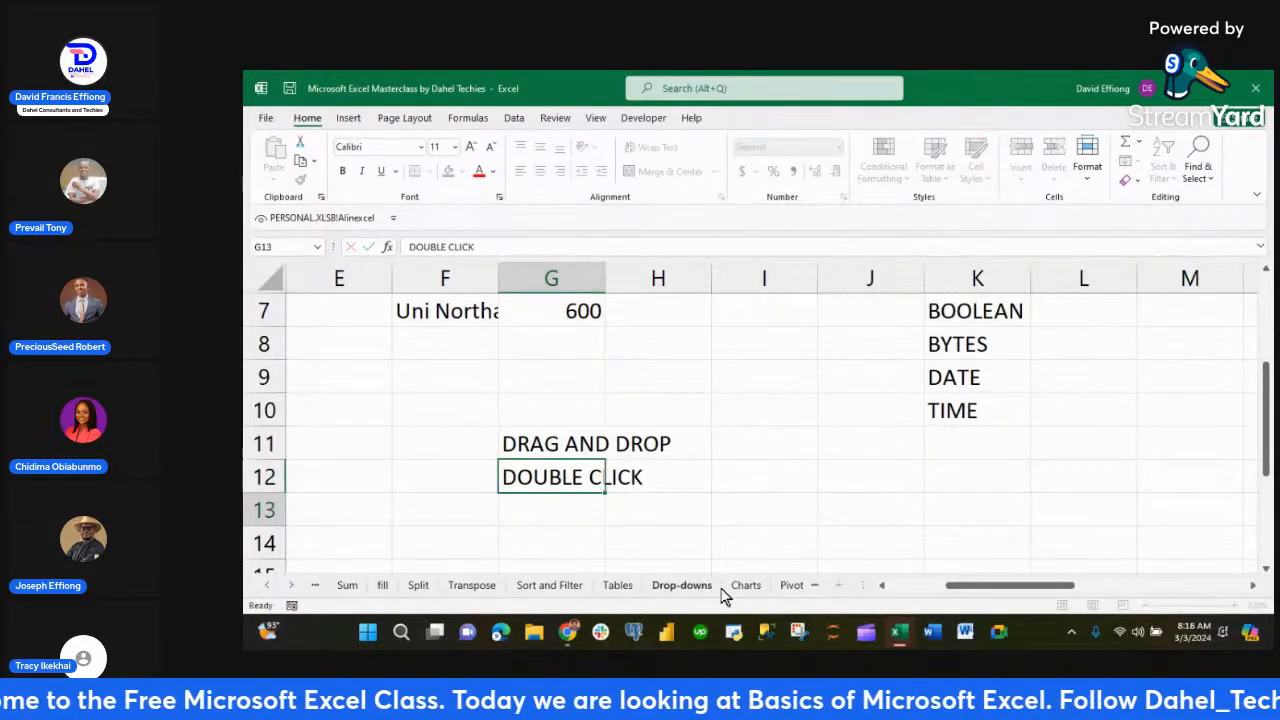
key("Return")
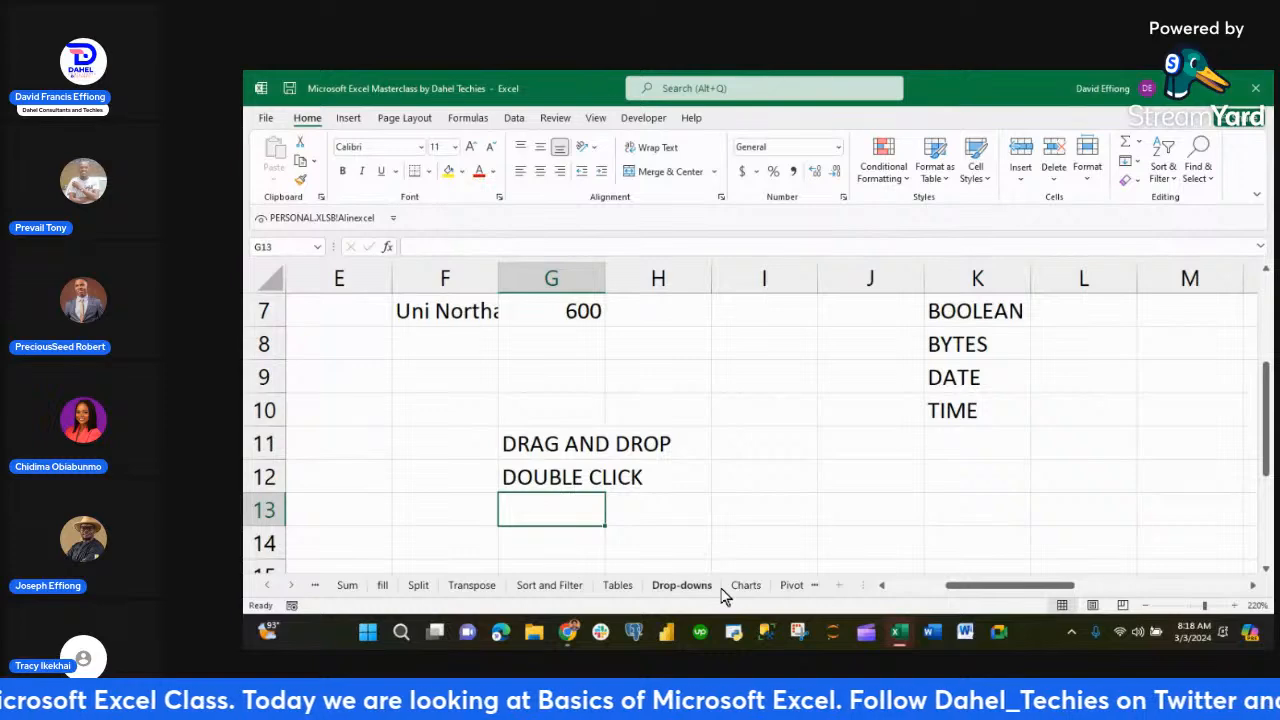
- Enter the note "RIGHT CLICK AND CHANGE COLUMN WIDTH" in cell G13
type("RIGHT CLI")
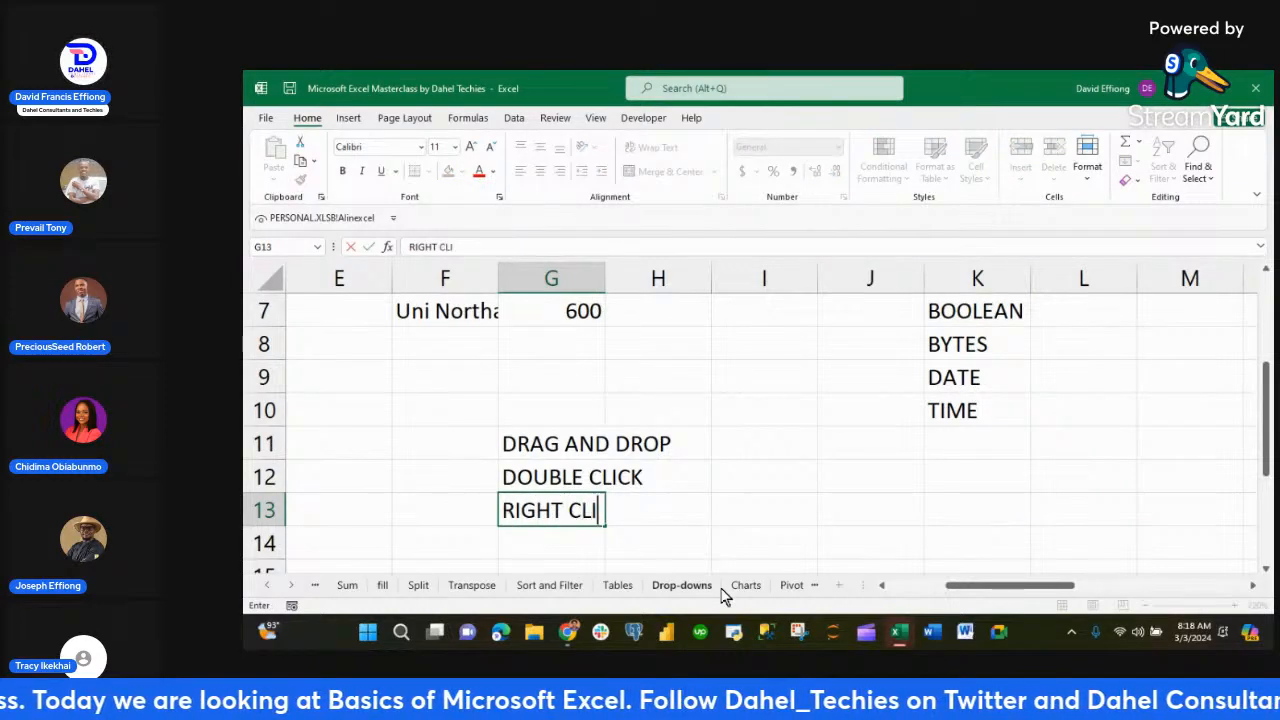
type("CK AND")
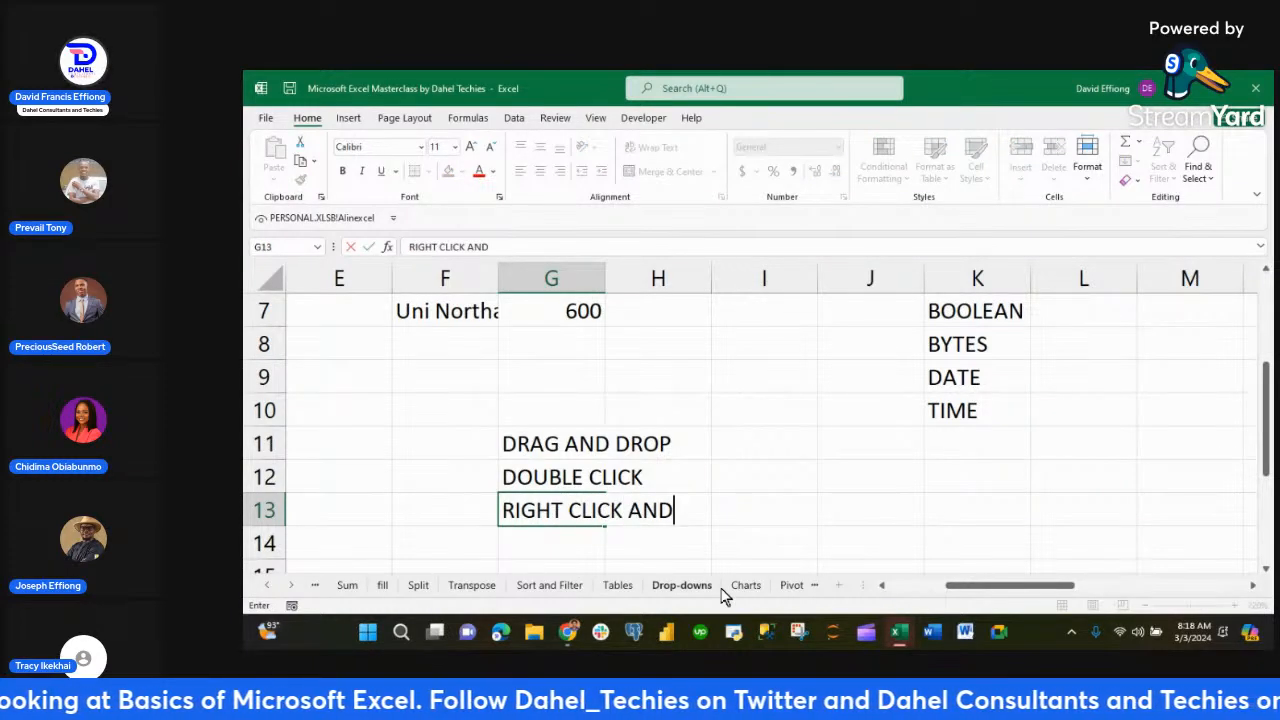
type(" CHANGE")
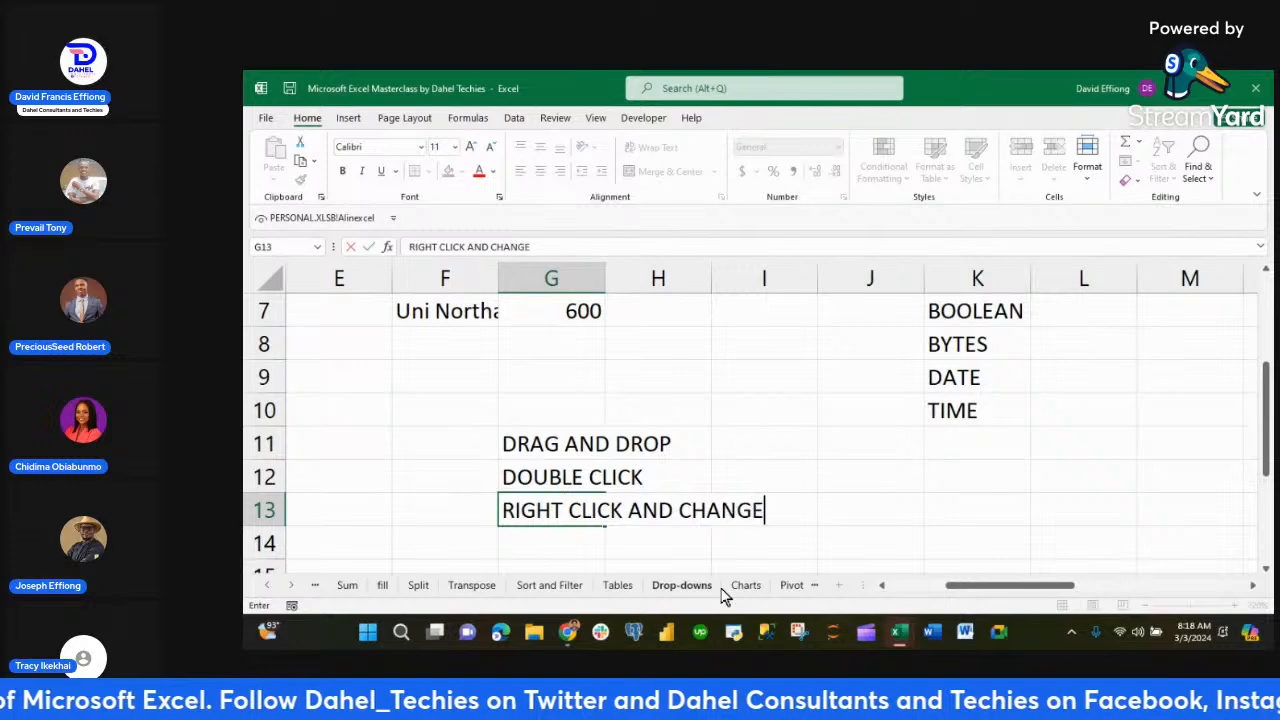
type(" COL")
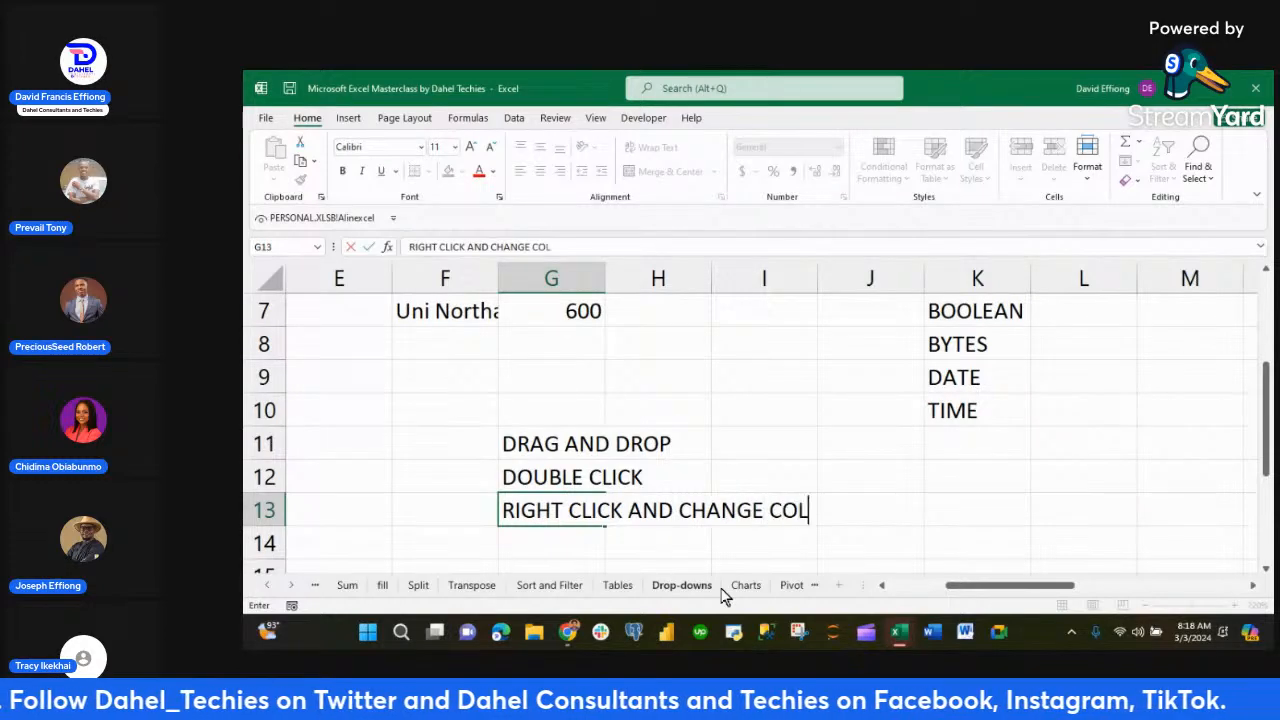
type("UMN WIDTH")
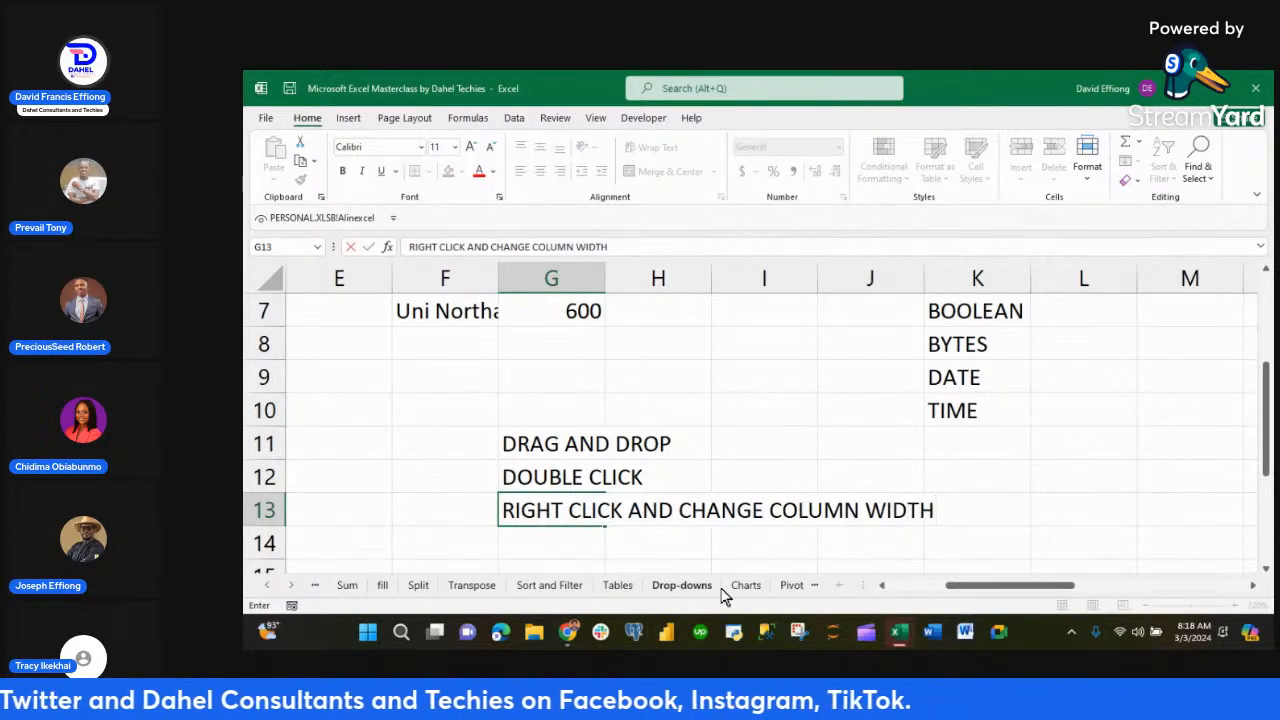
key("Return")
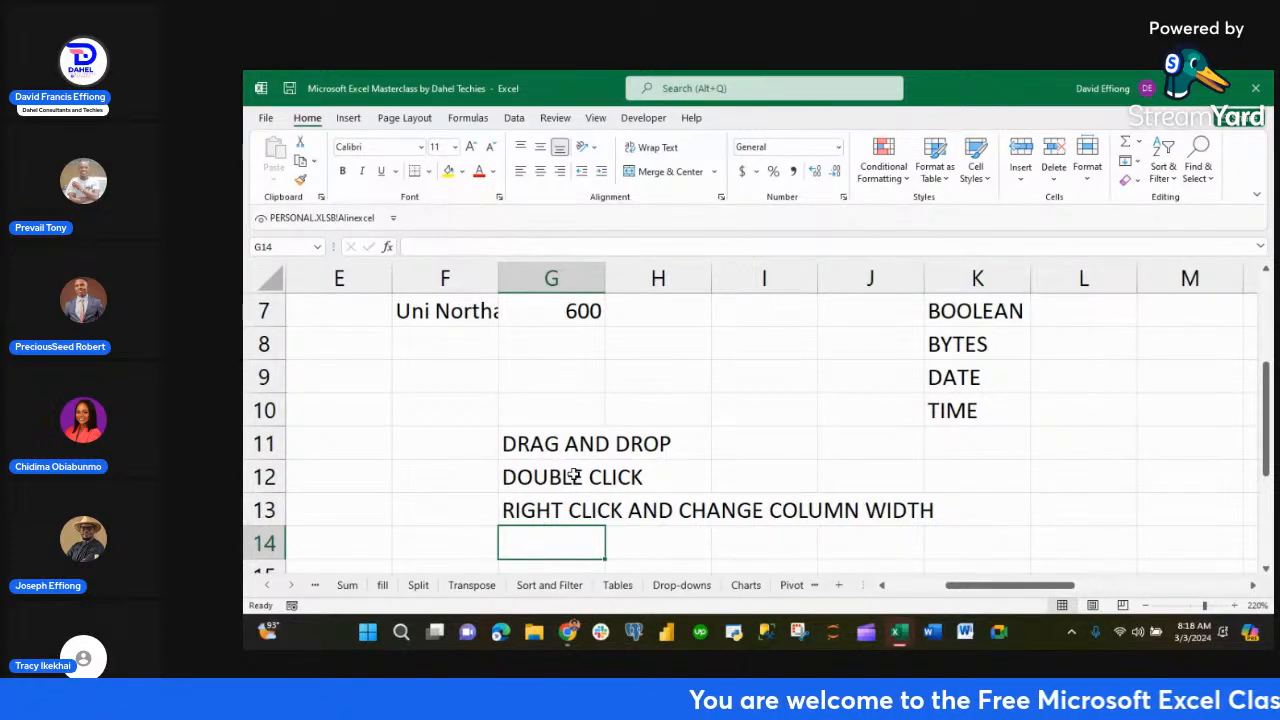
- Apply Wrap Text to the UNIVERSITY heading in F2 and to Uni Northampton in F7
scroll(575, 476, "up", 2)
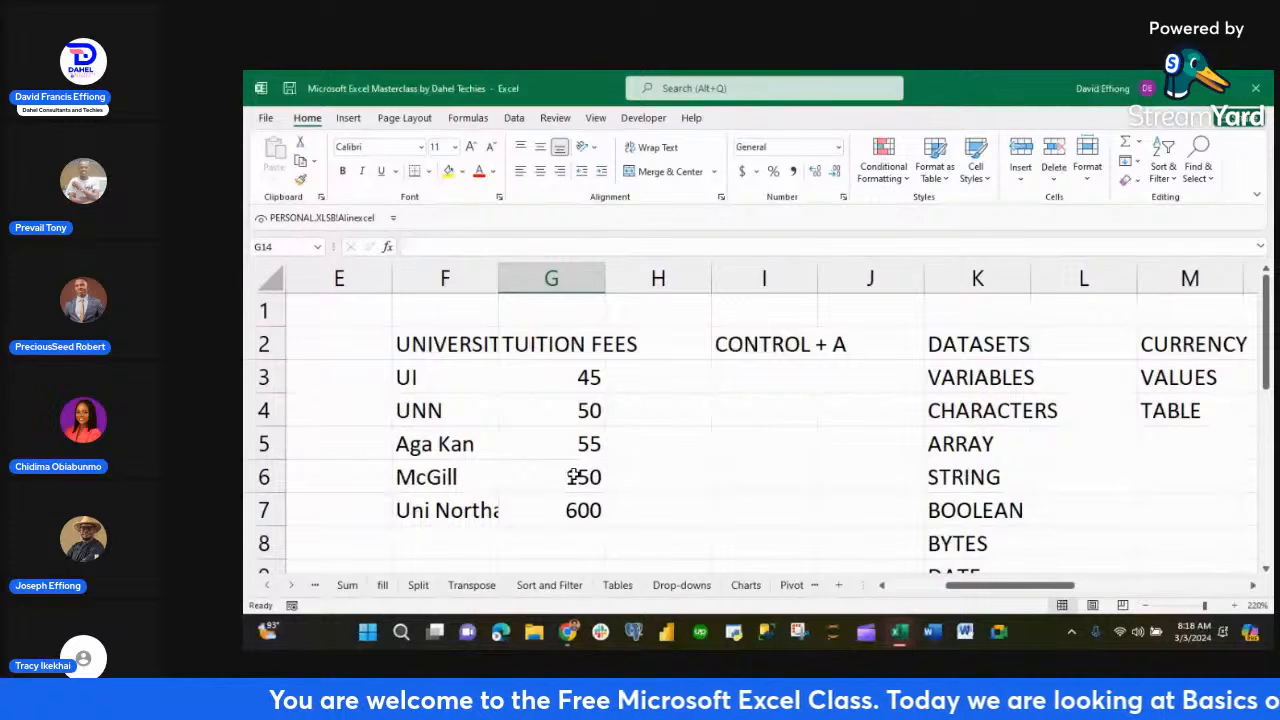
left_click(457, 350)
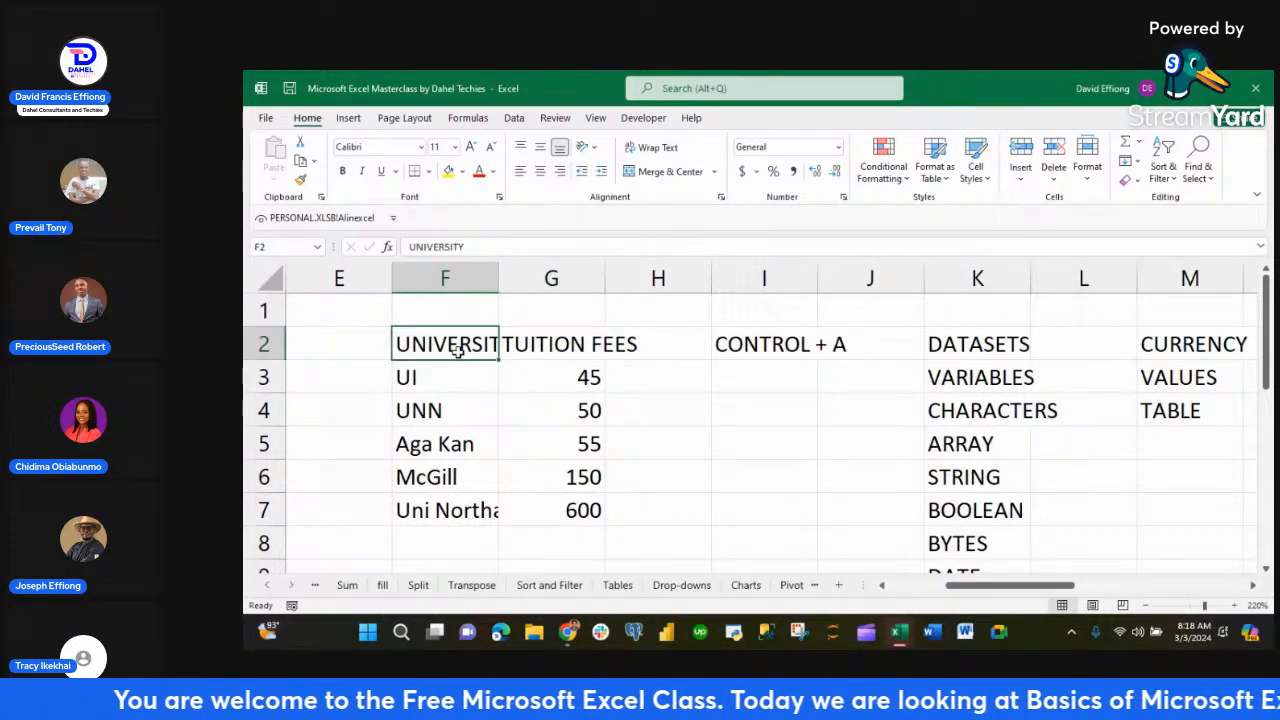
left_click(655, 150)
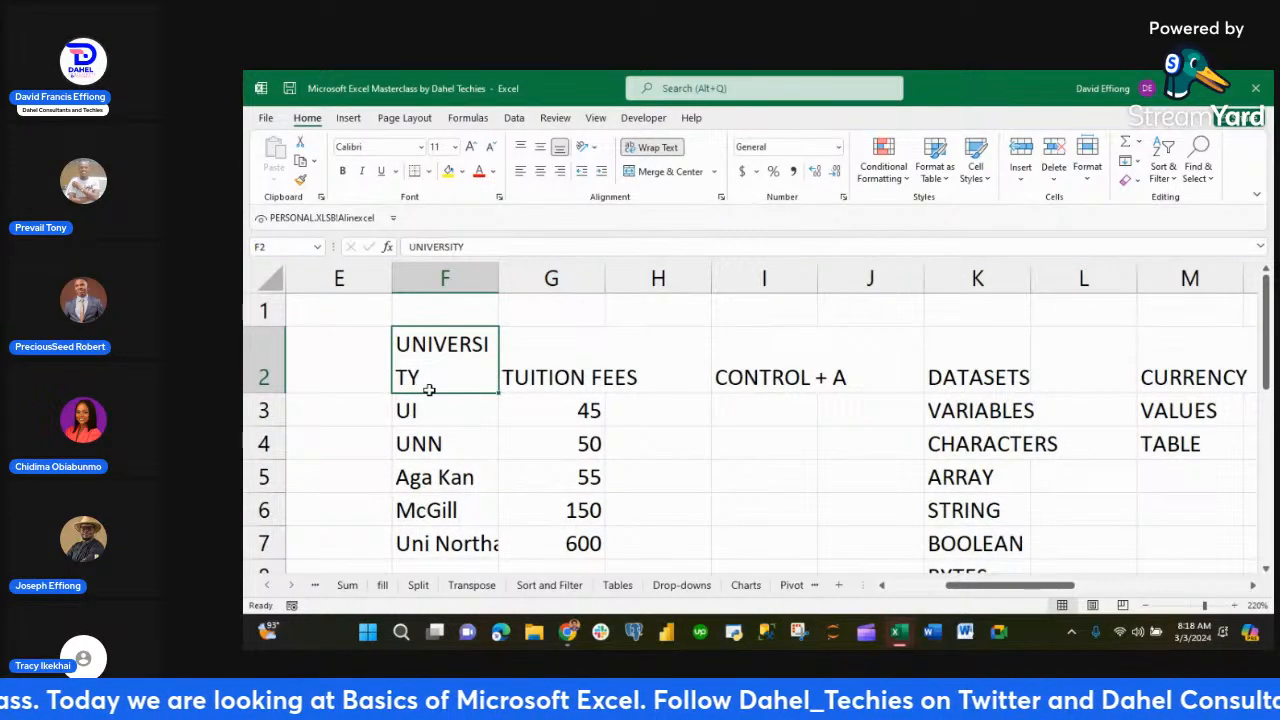
left_click(445, 549)
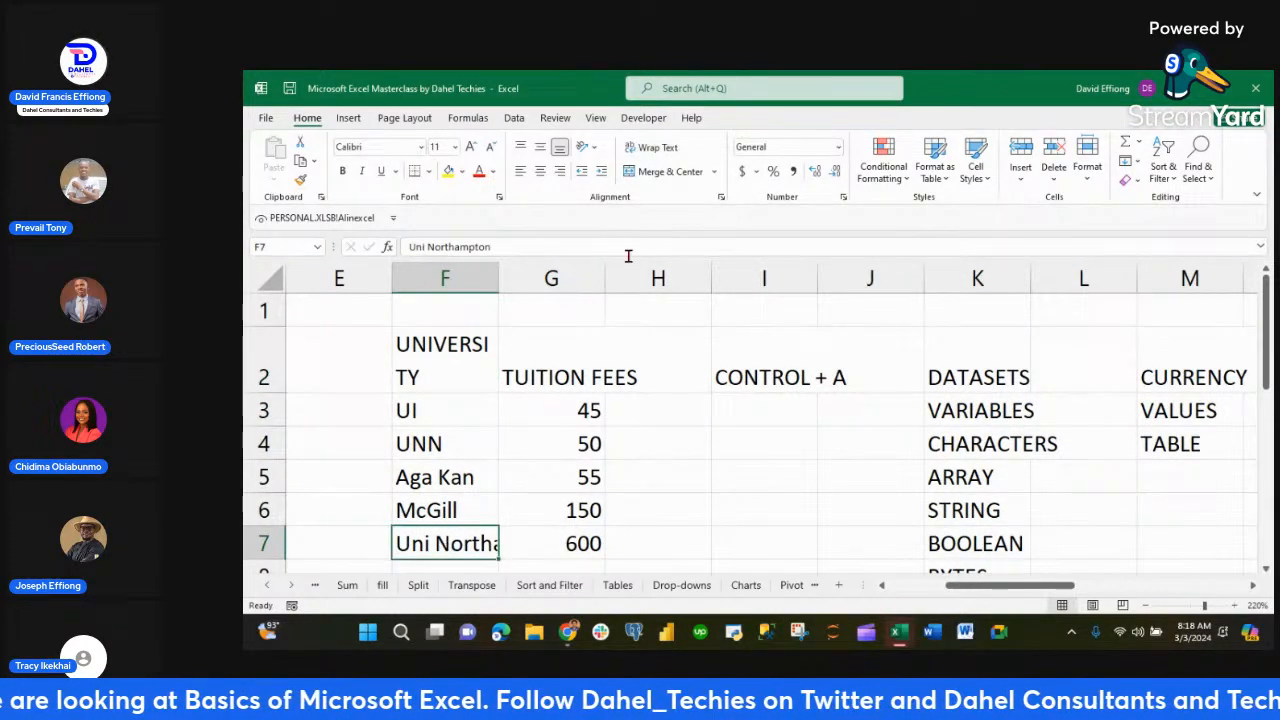
left_click(659, 152)
scroll(644, 343, "down", 2)
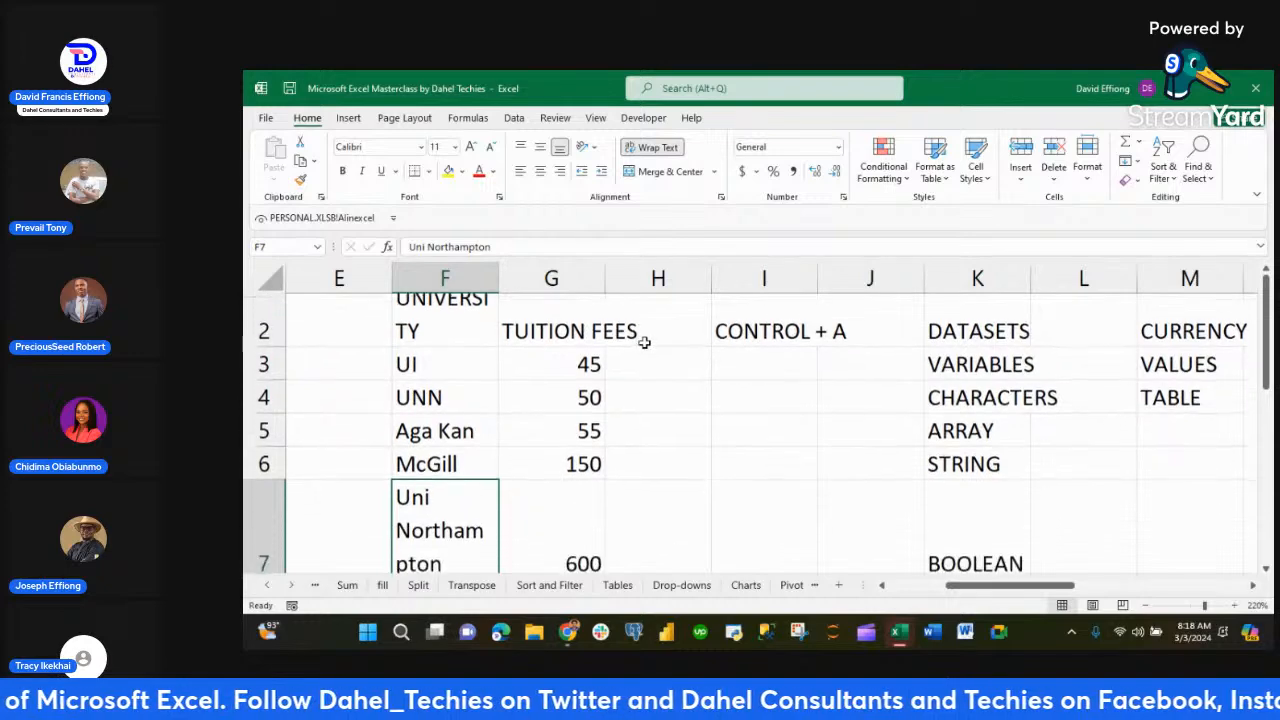
- Undo the text wrapping on cells F7 and F2
scroll(644, 343, "up", 2)
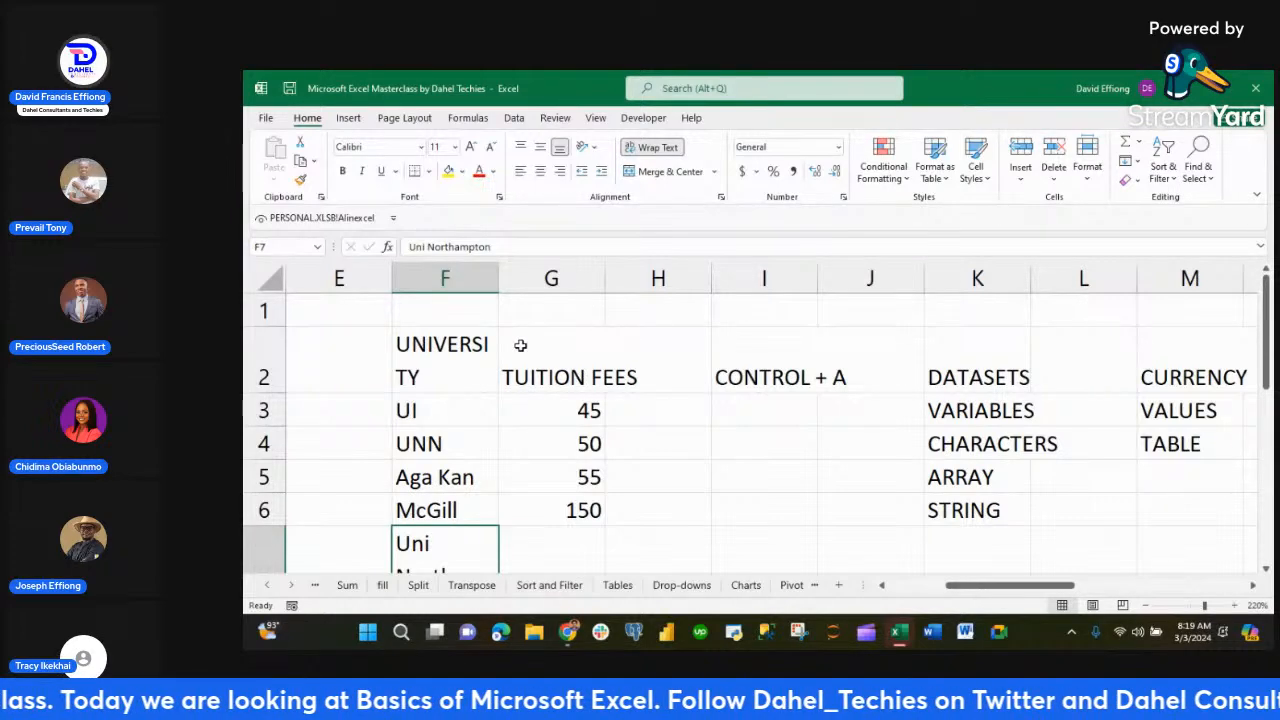
scroll(506, 356, "down", 2)
scroll(506, 355, "down", 1)
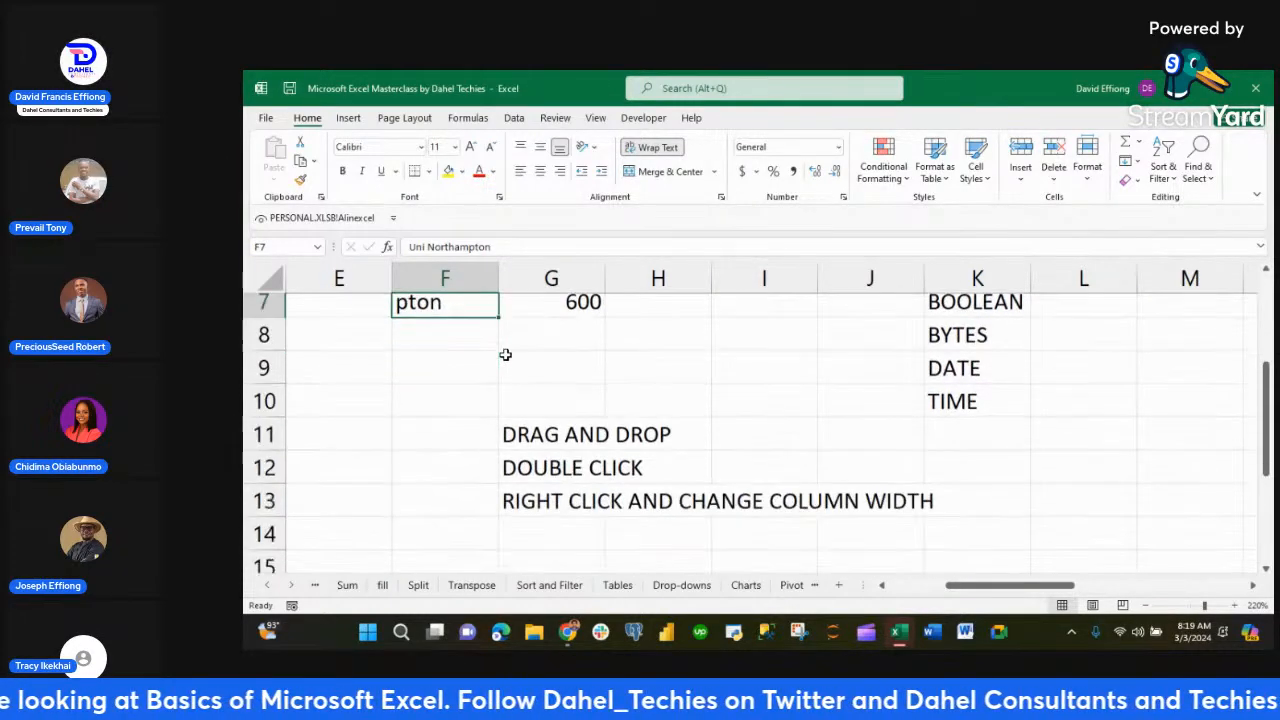
scroll(506, 355, "up", 2)
key("ctrl+z")
key("ctrl+z")
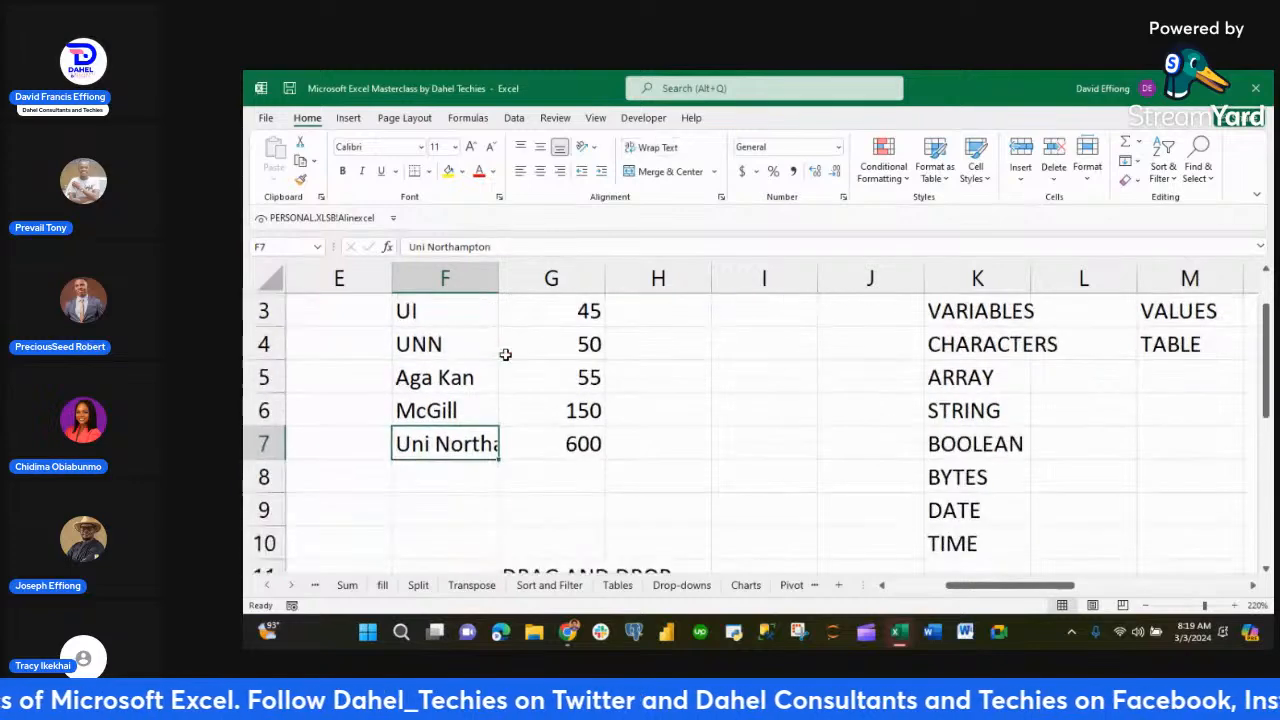
- Add the note "WRAP TEXT" in cell G14 beneath the other column-width methods
scroll(506, 355, "down", 4)
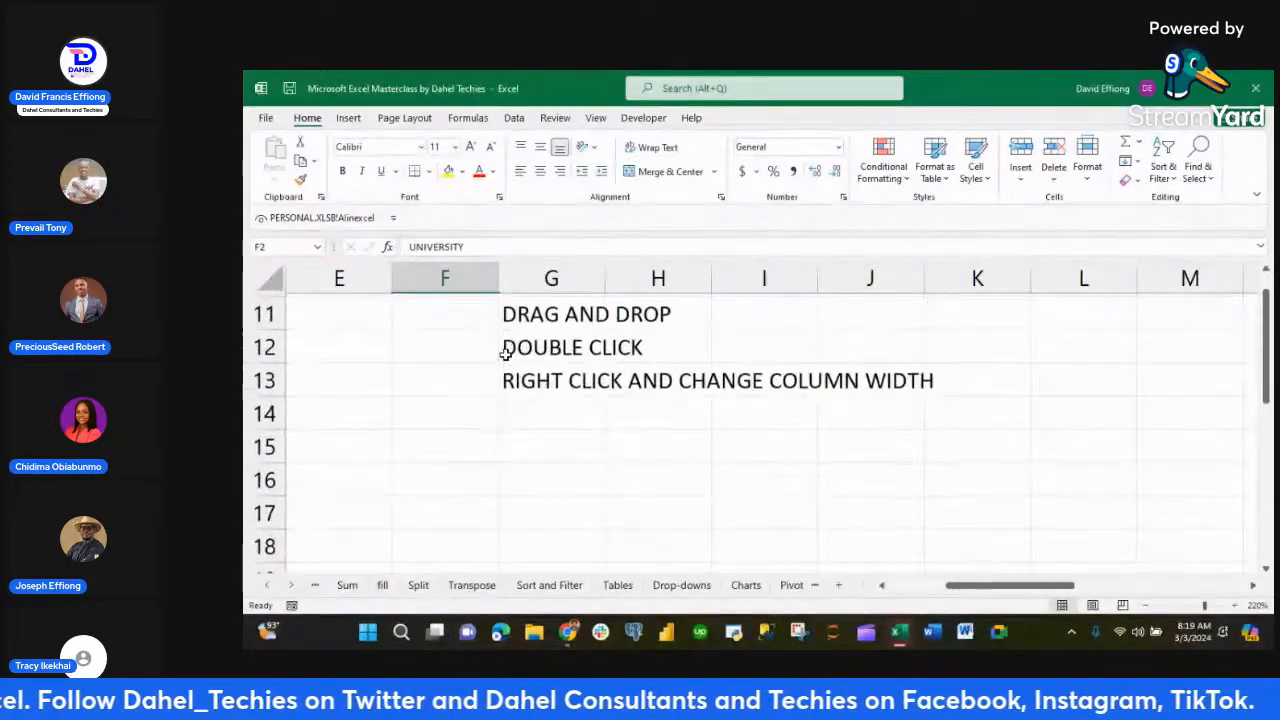
left_click(550, 381)
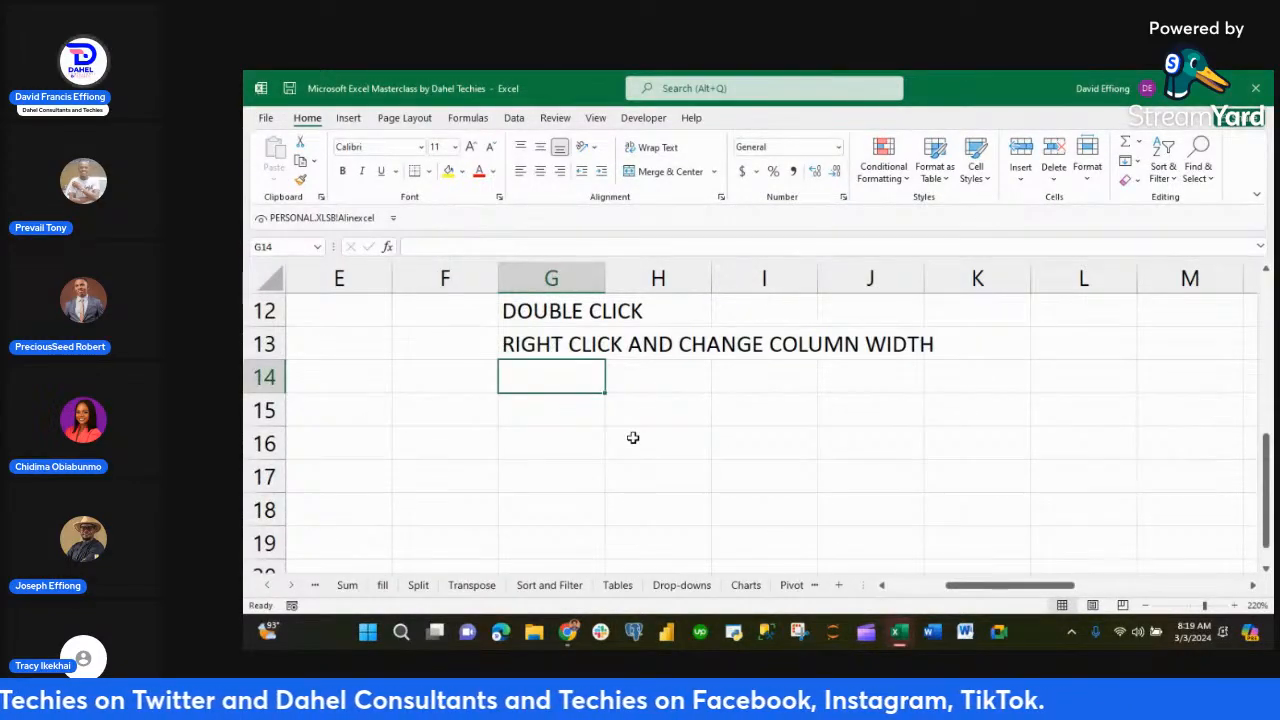
type("WRTR")
key("BackSpace")
key("BackSpace")
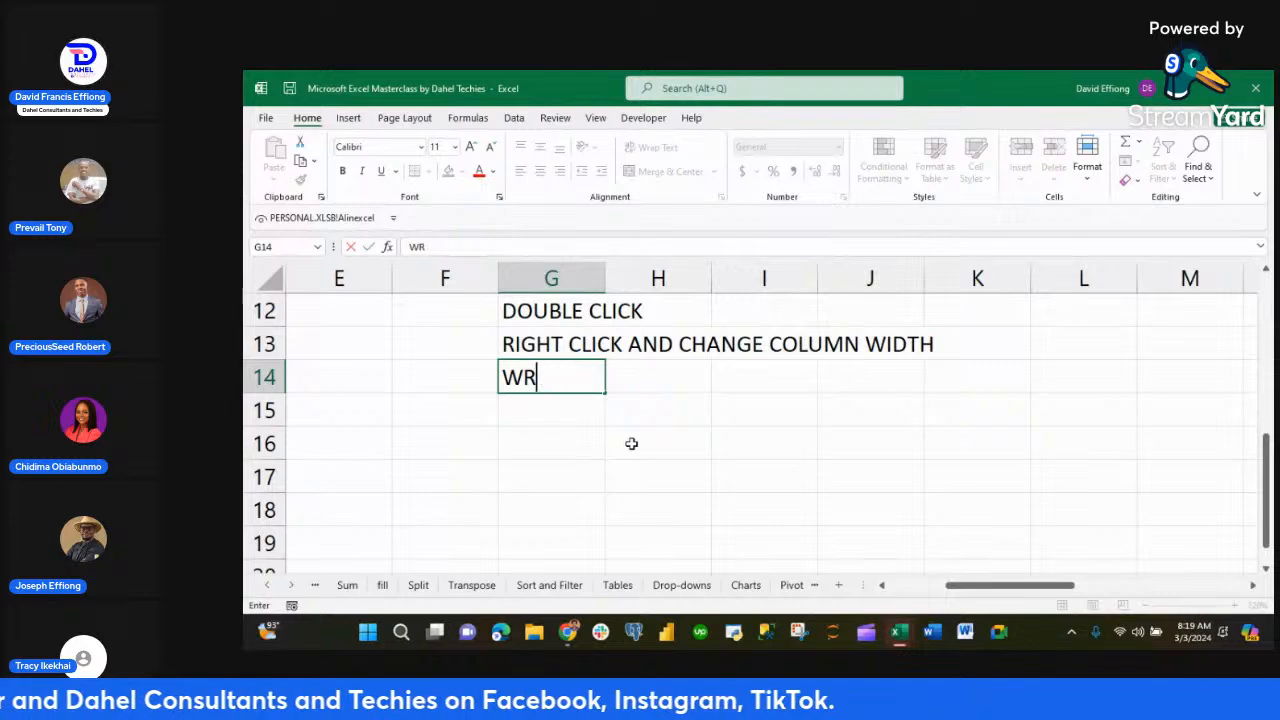
type("AP TEXT")
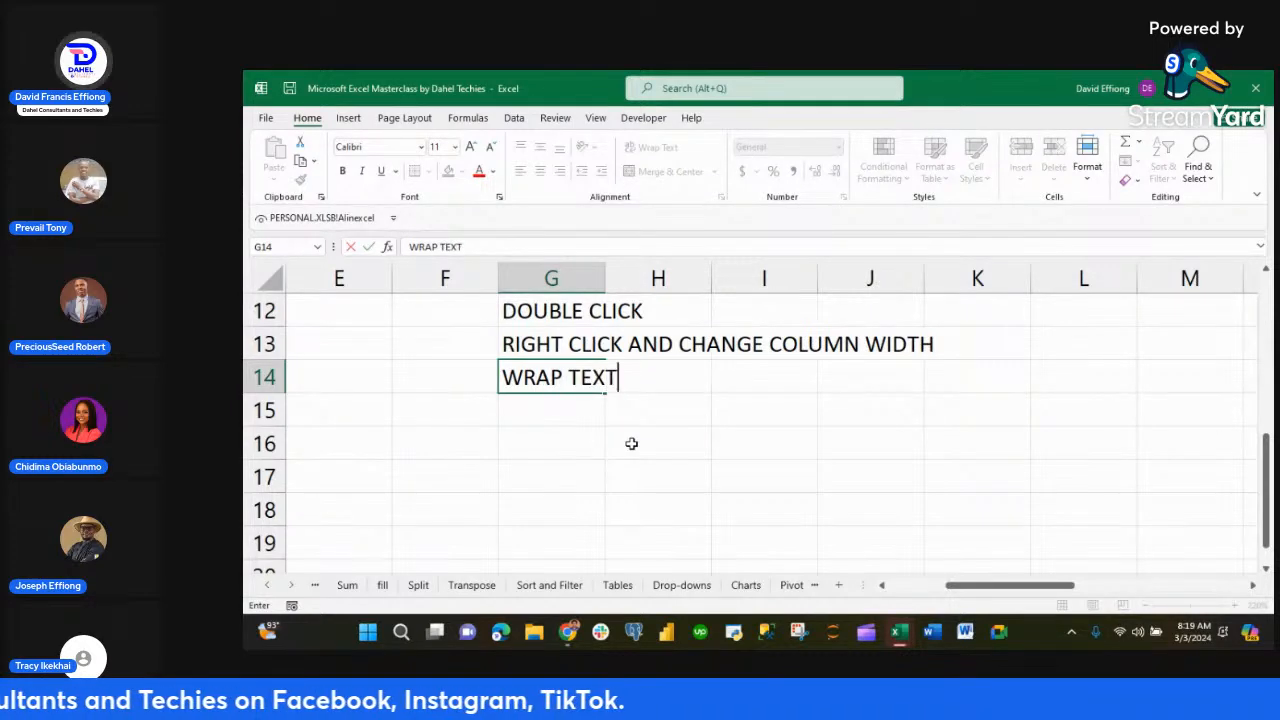
scroll(631, 443, "up", 2)
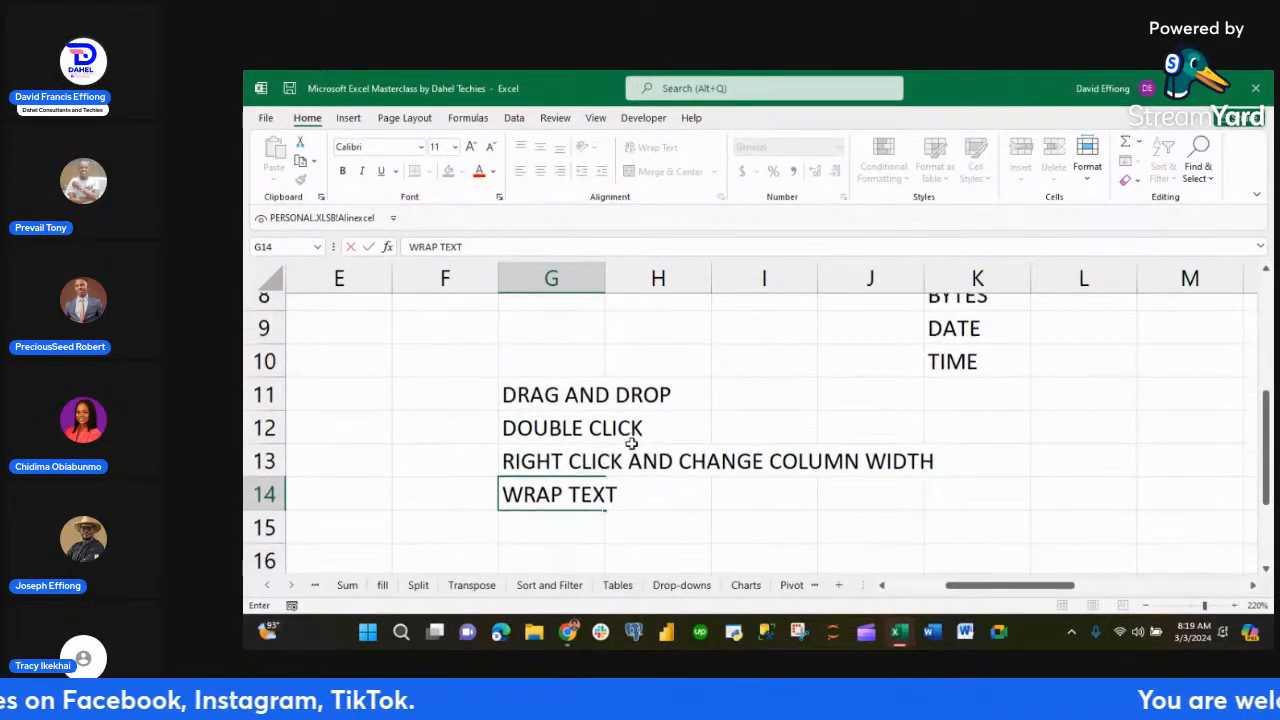
key("Return")
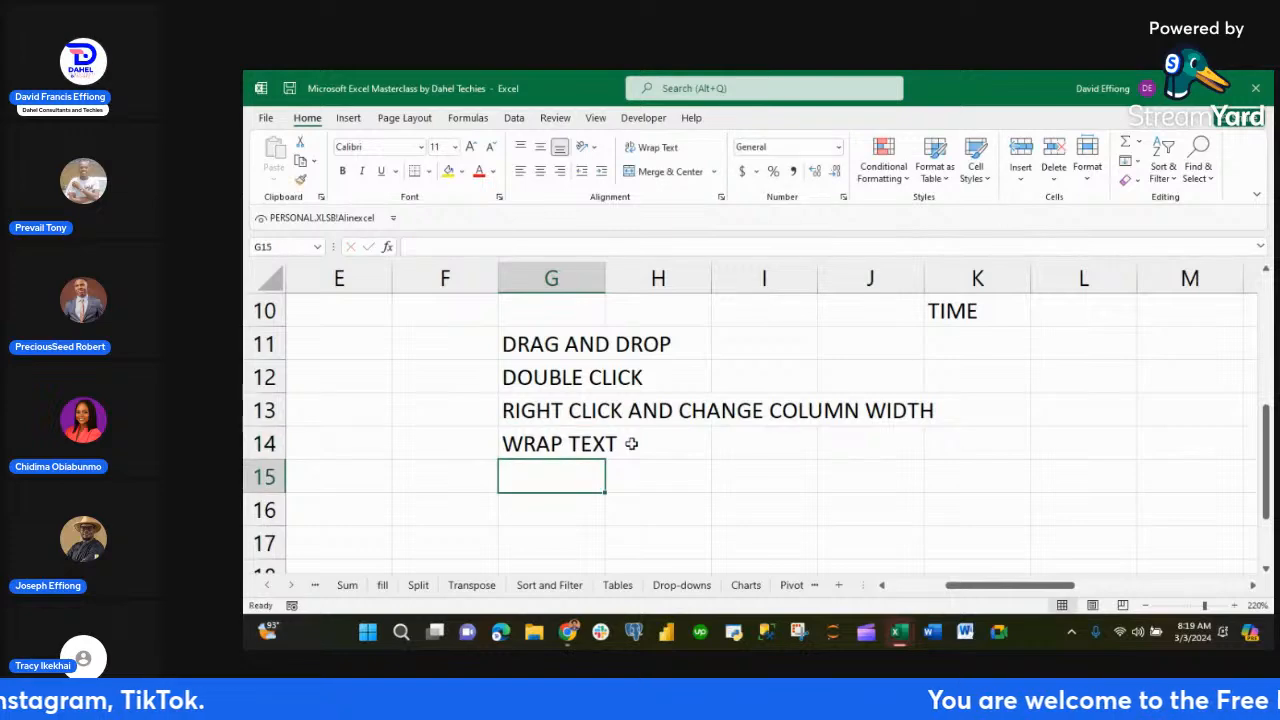
- Enter the note "CONTROL+SHIFT+H+O+I" in cell G15 below the WRAP TEXT note
type("CONTROL")
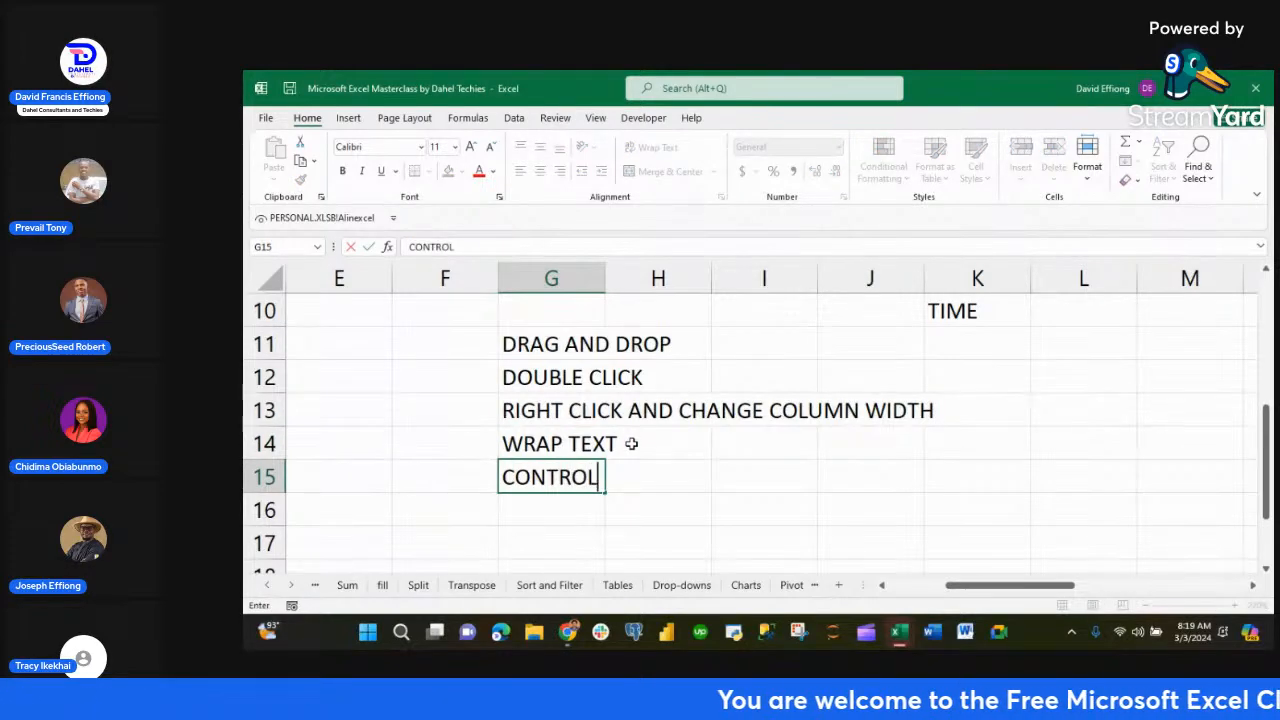
type("+SHI")
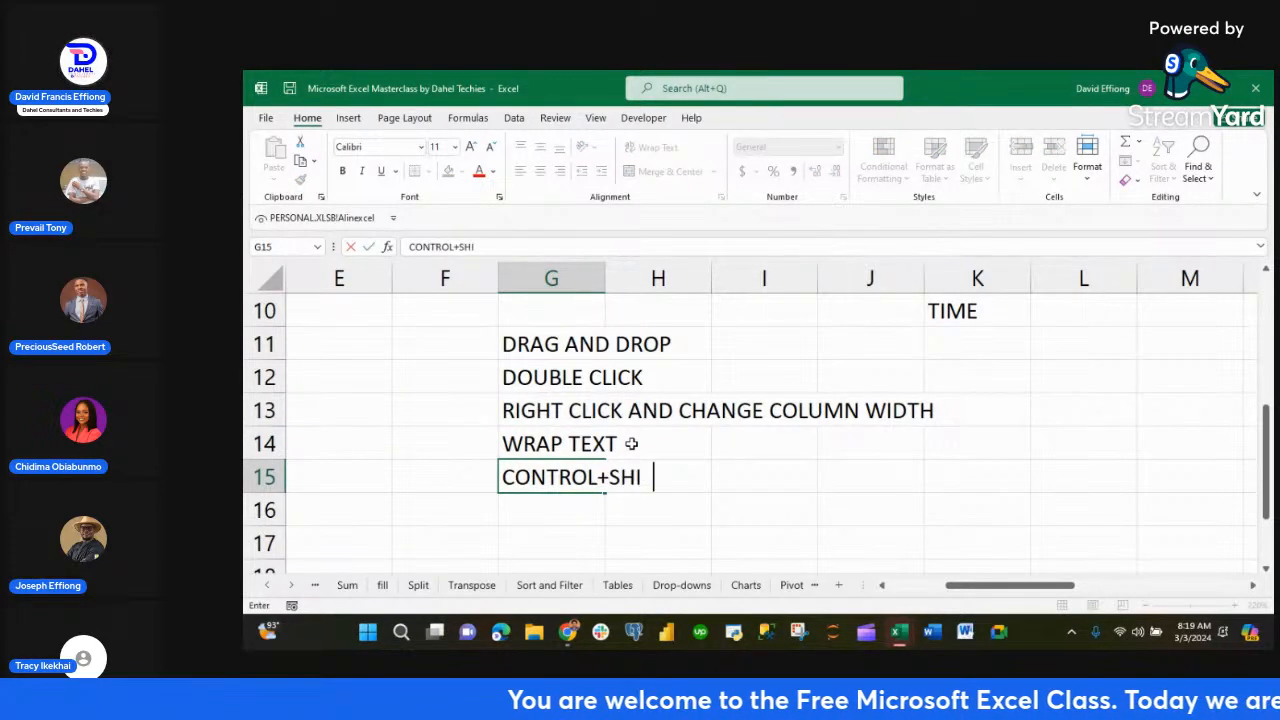
type("FT+")
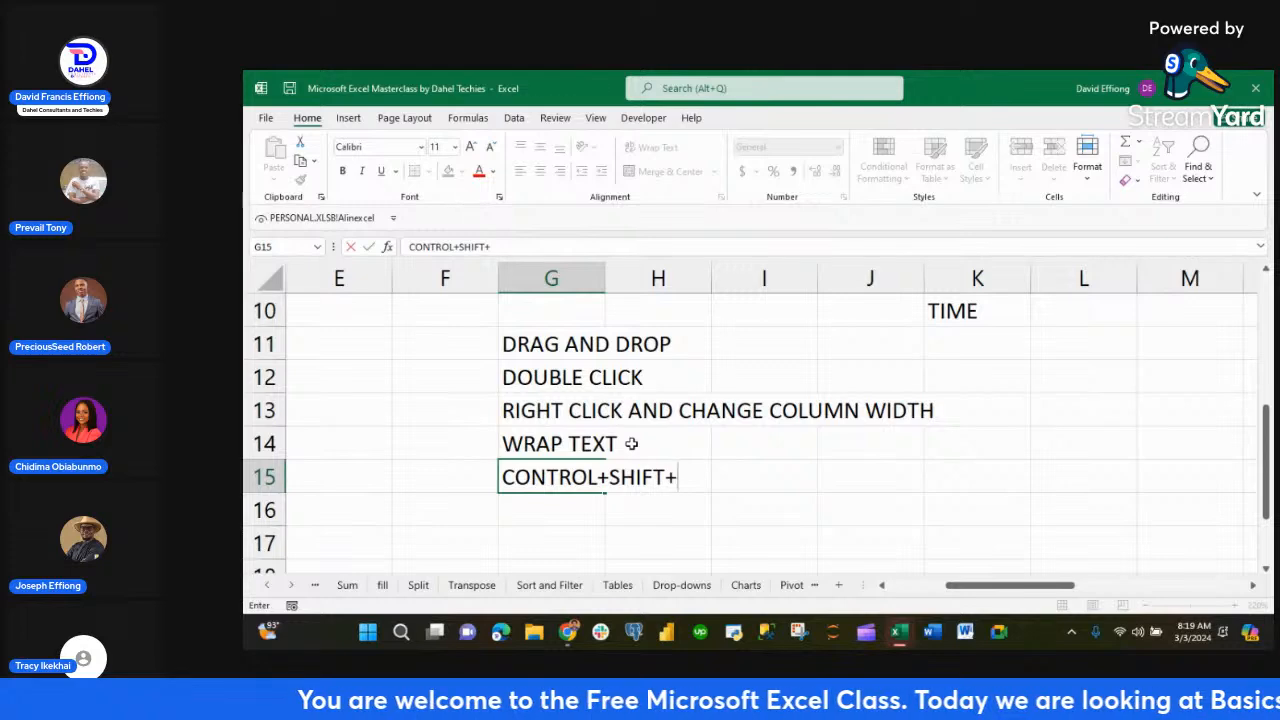
type("H+O+I")
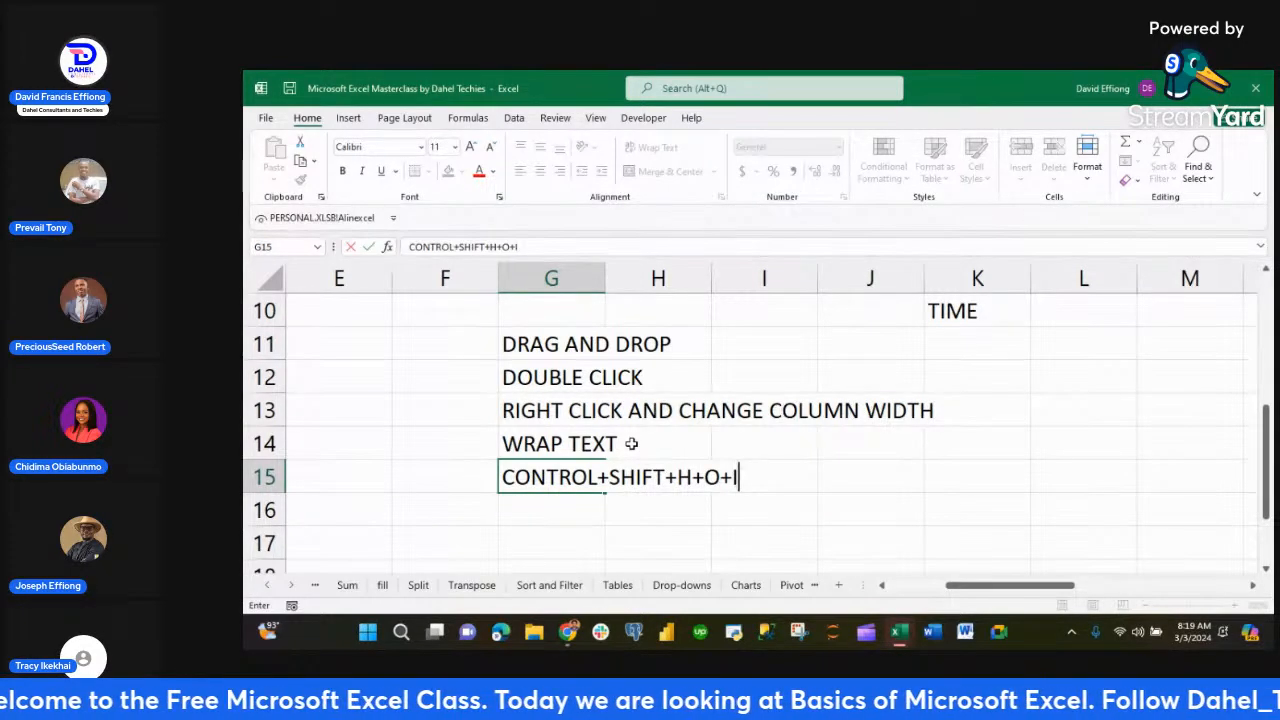
scroll(422, 483, "up", 3)
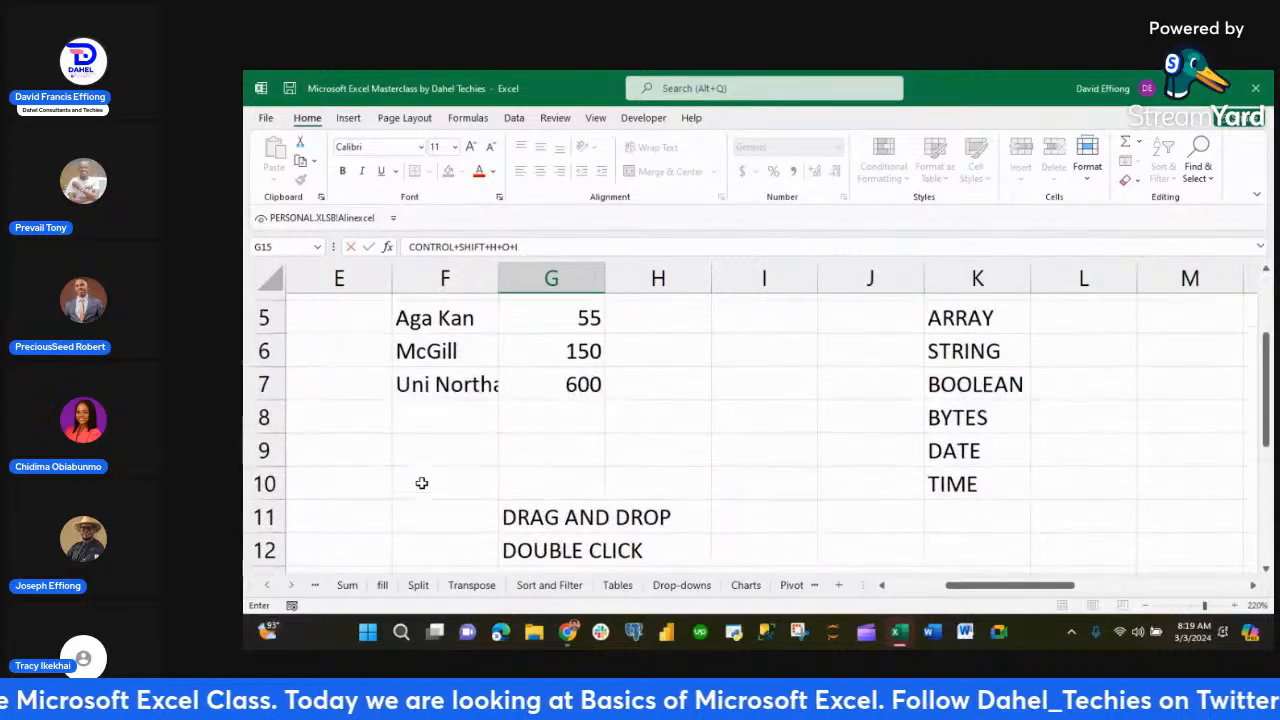
left_click_drag(430, 340, 578, 505)
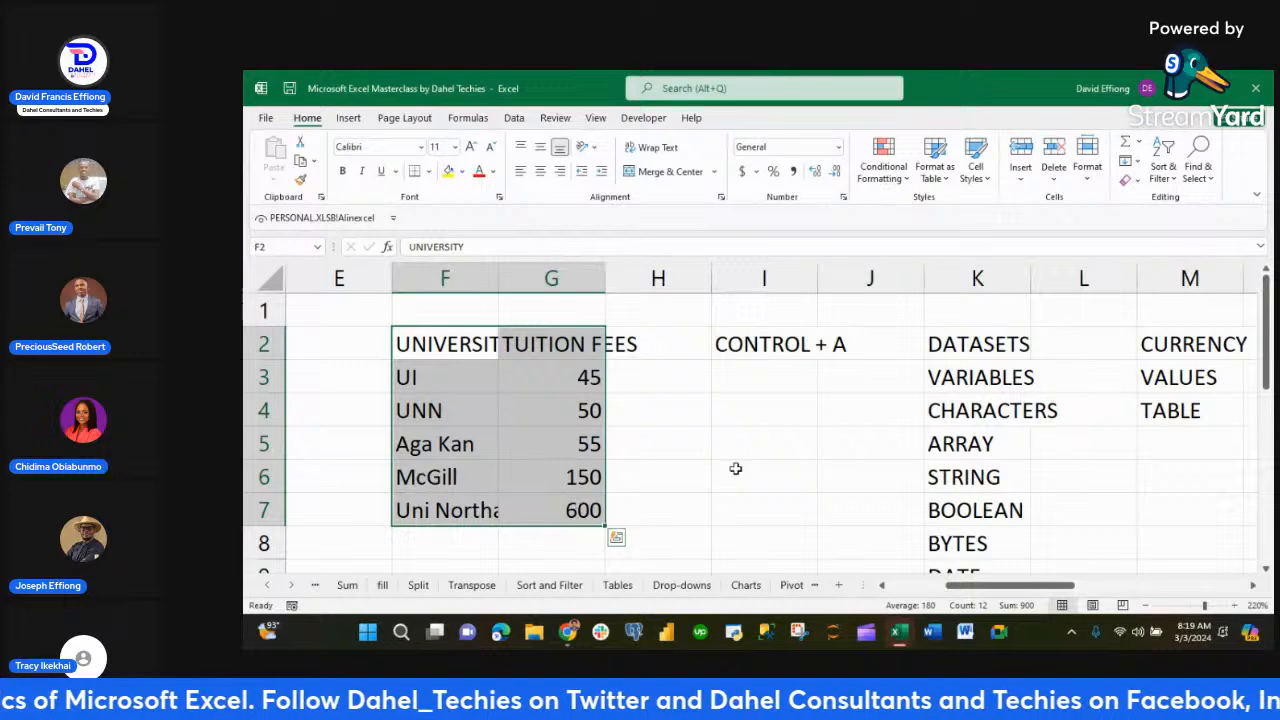
- Replace CONTROL with ALT in the shortcut note in G15 so it reads "ALT+SHIFT+H+O+I"
scroll(745, 468, "down", 2)
scroll(746, 469, "down", 3)
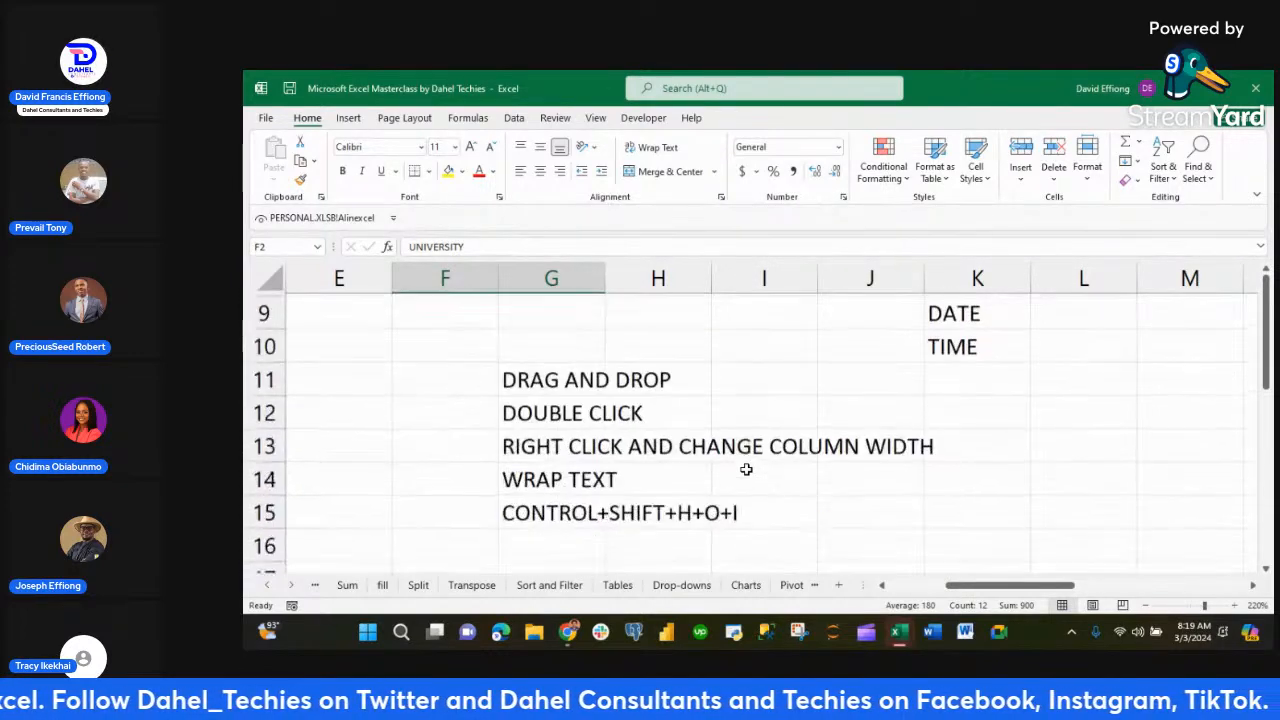
left_click(571, 468)
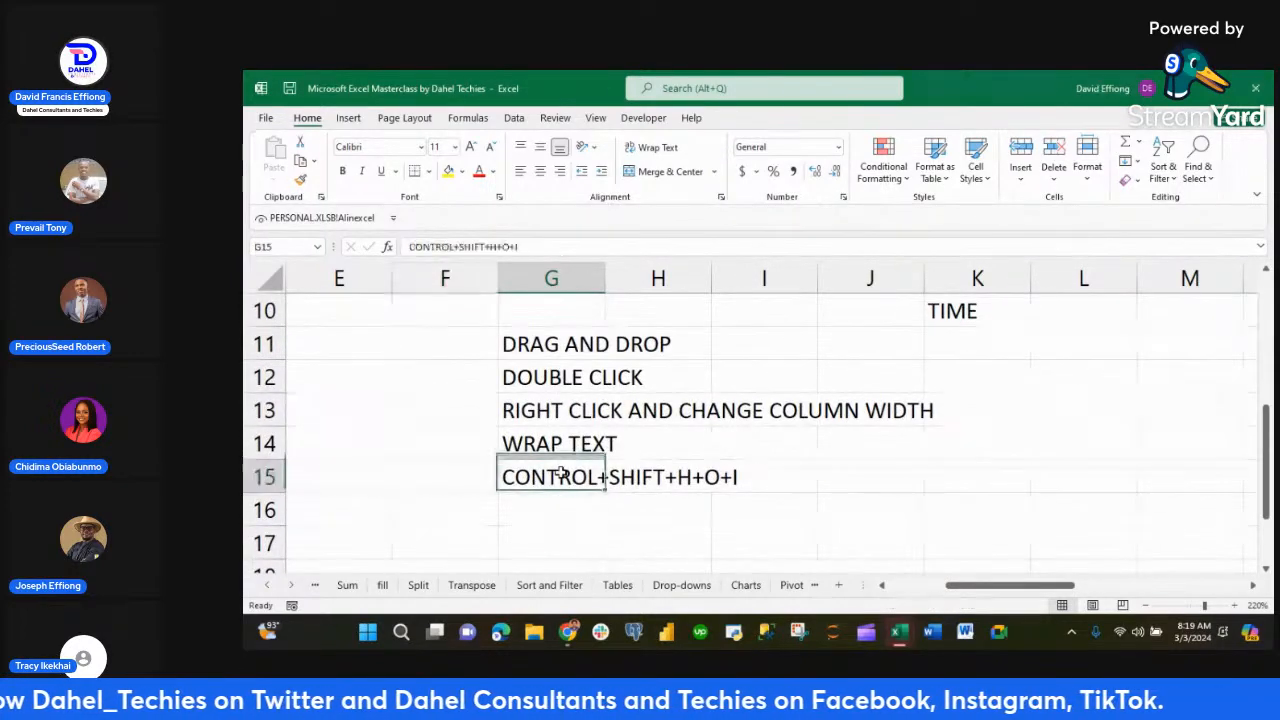
left_click(453, 246)
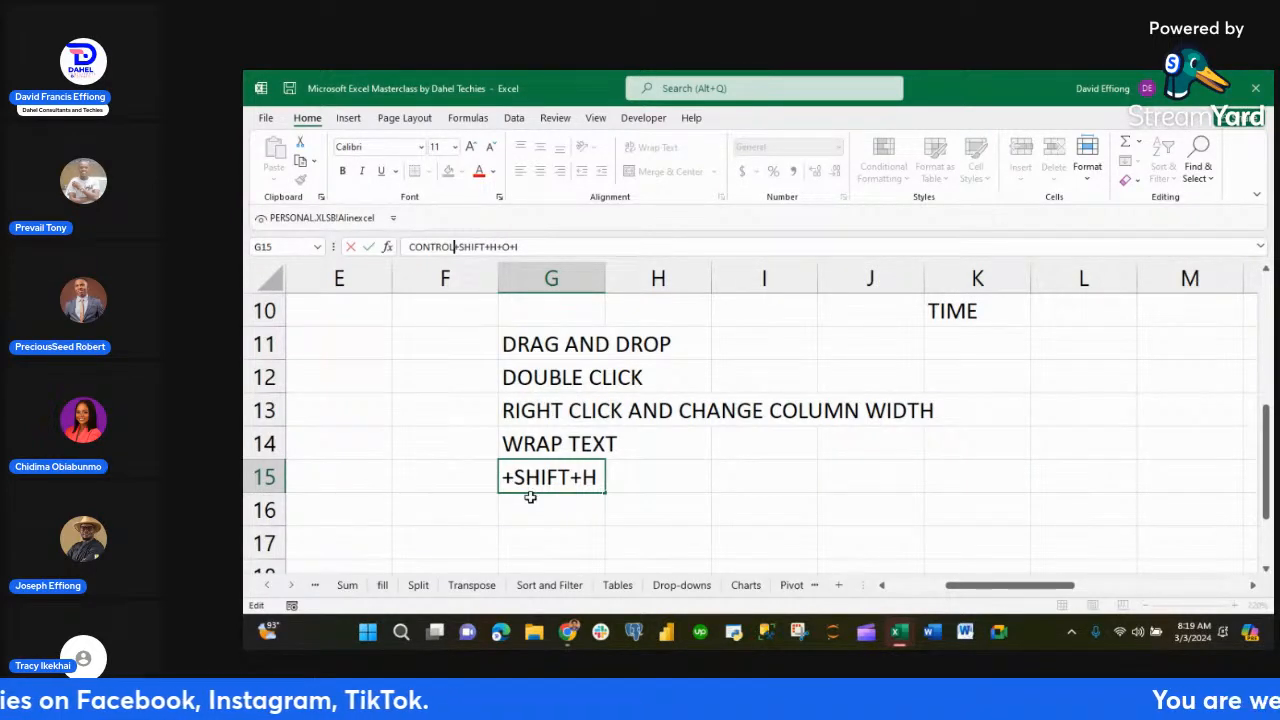
key("BackSpace")
key("BackSpace")
key("BackSpace")
key("BackSpace")
key("BackSpace")
key("BackSpace")
key("BackSpace")
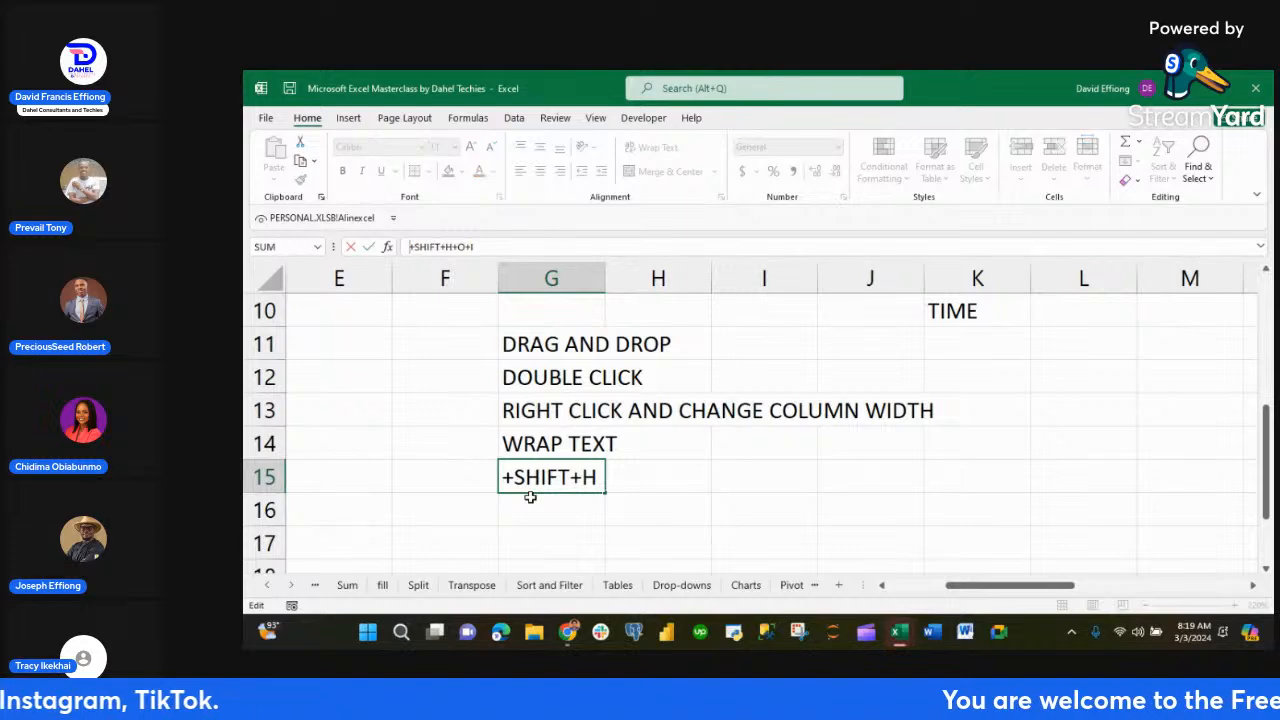
type("ALT")
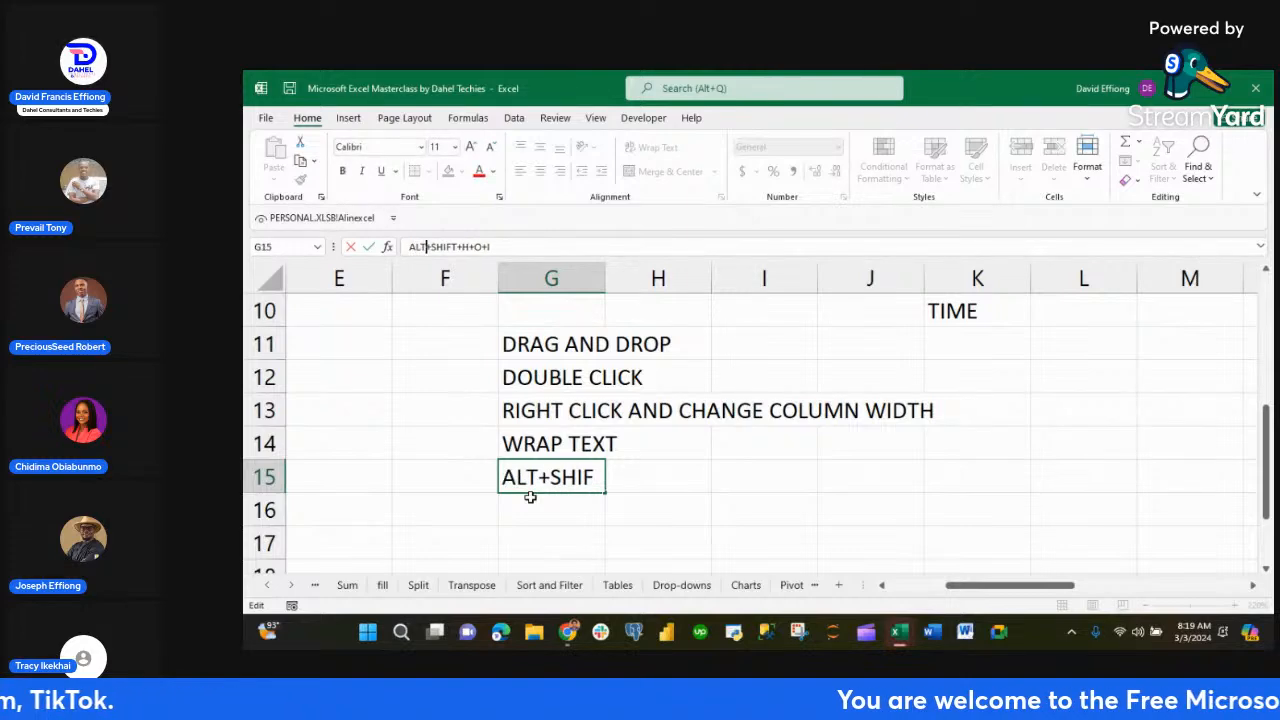
left_click(651, 486)
- Select the whole university and tuition fees table, F2:G7, and AutoFit its column widths
scroll(651, 486, "up", 2)
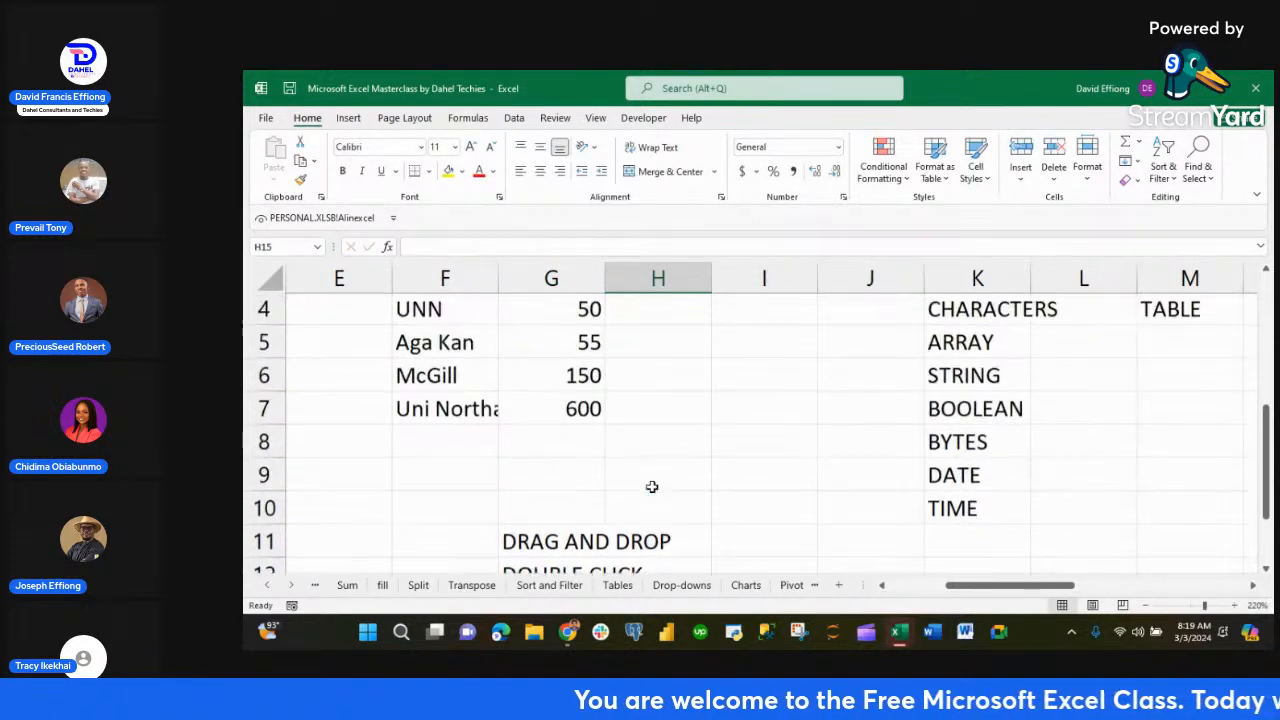
scroll(437, 405, "up", 1)
scroll(437, 405, "up", 1)
left_click(437, 405)
key("ctrl+a")
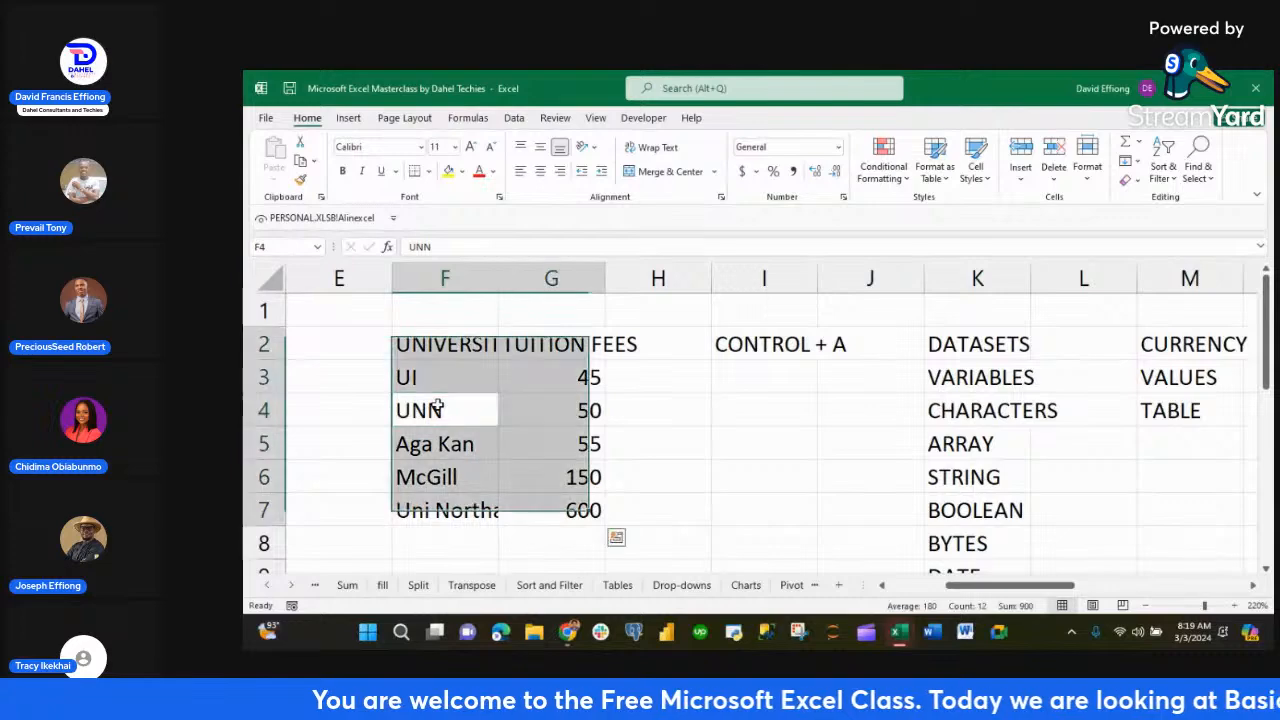
key("alt")
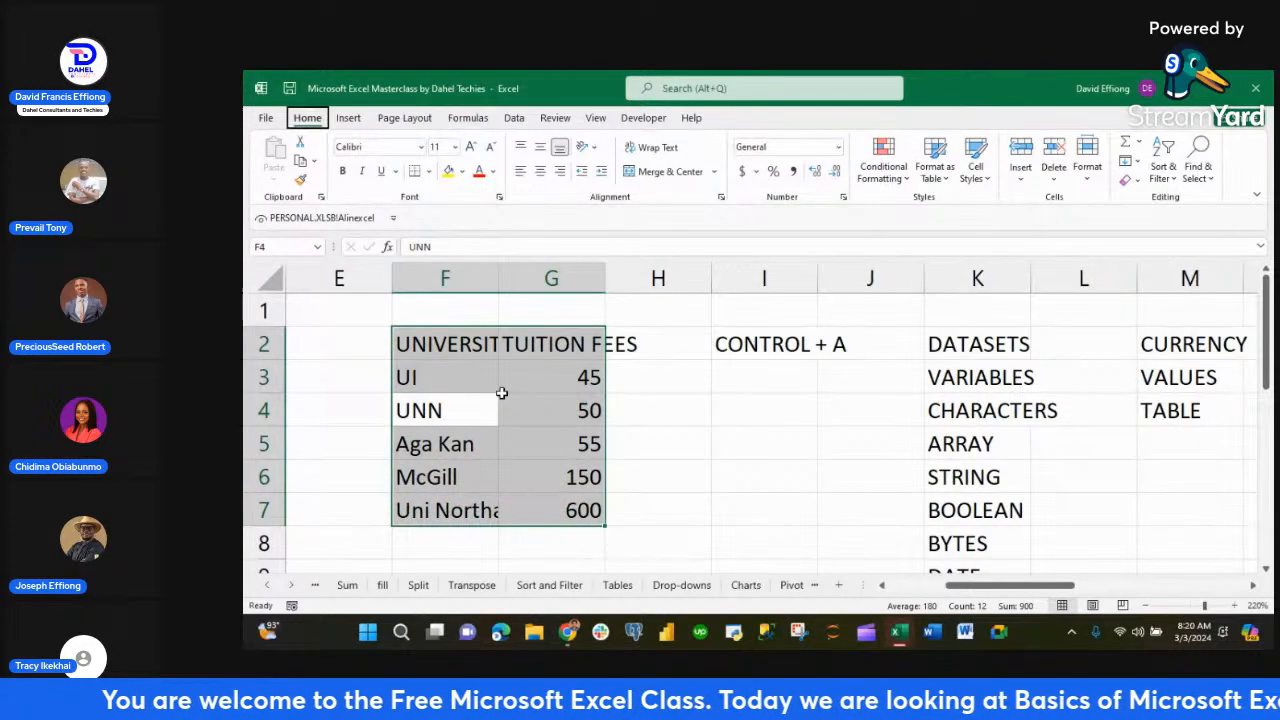
key("h")
key("o")
key("i")
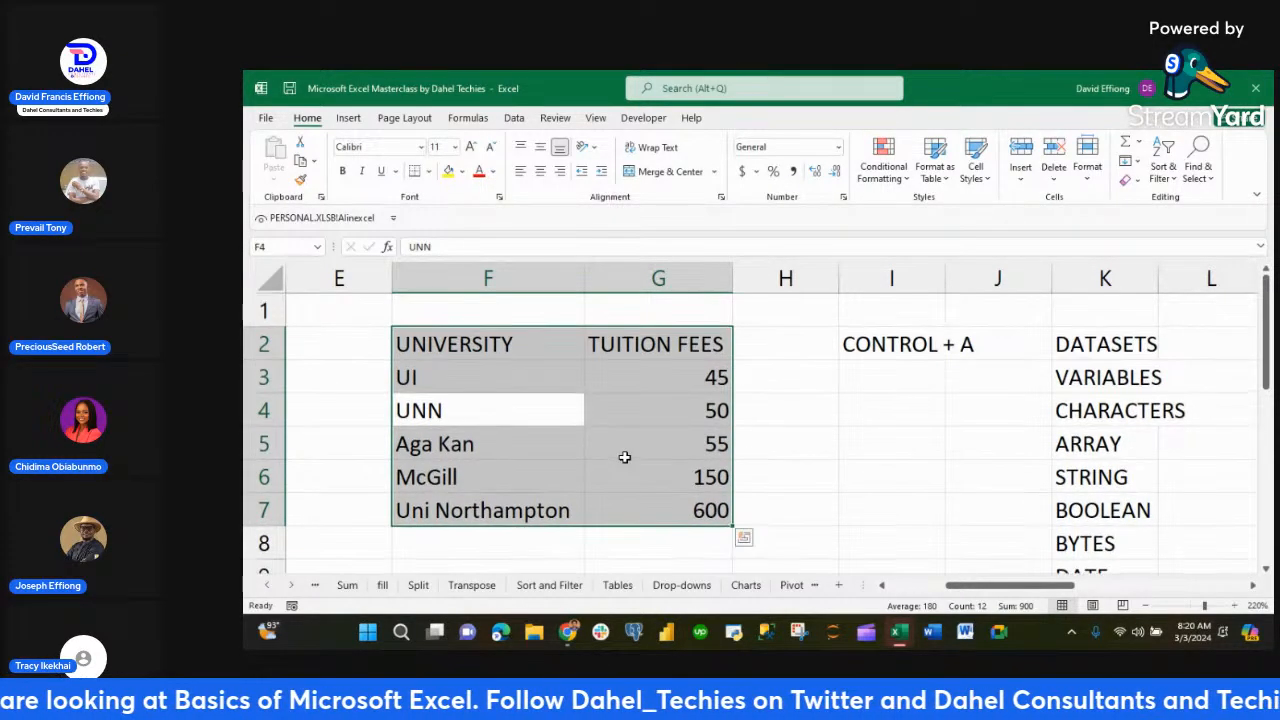
scroll(624, 457, "down", 3)
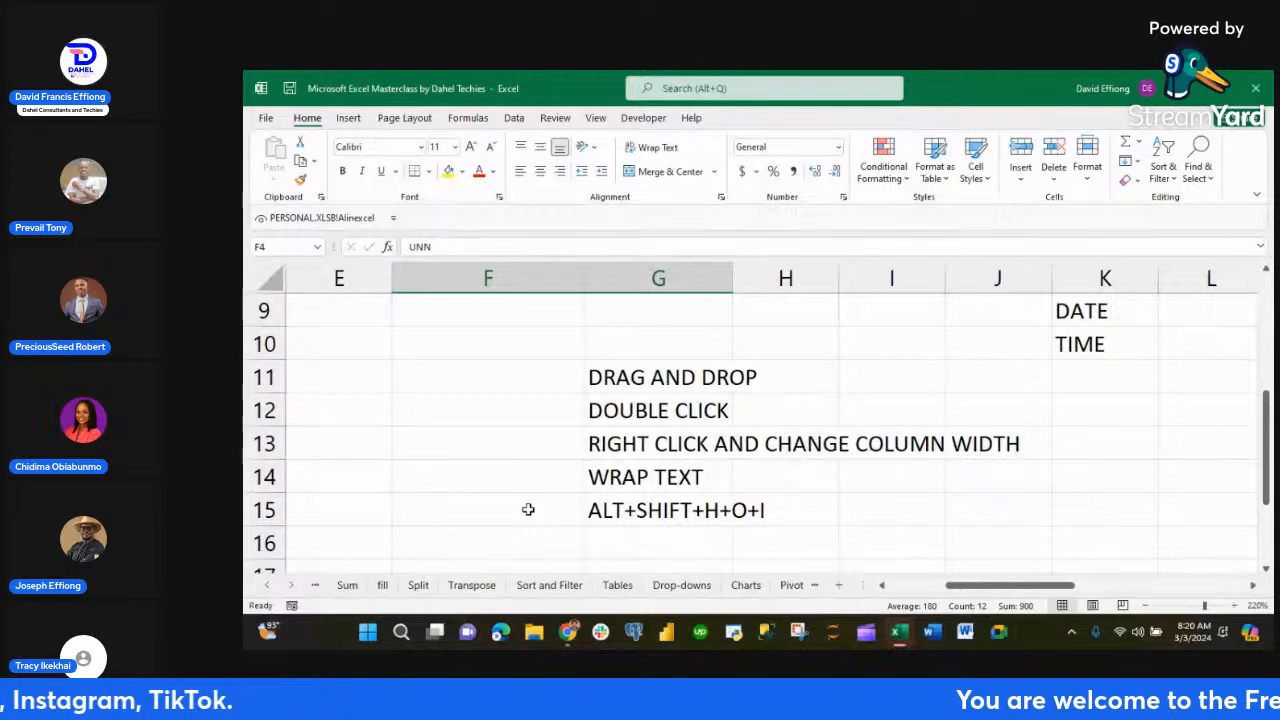
scroll(528, 509, "up", 1)
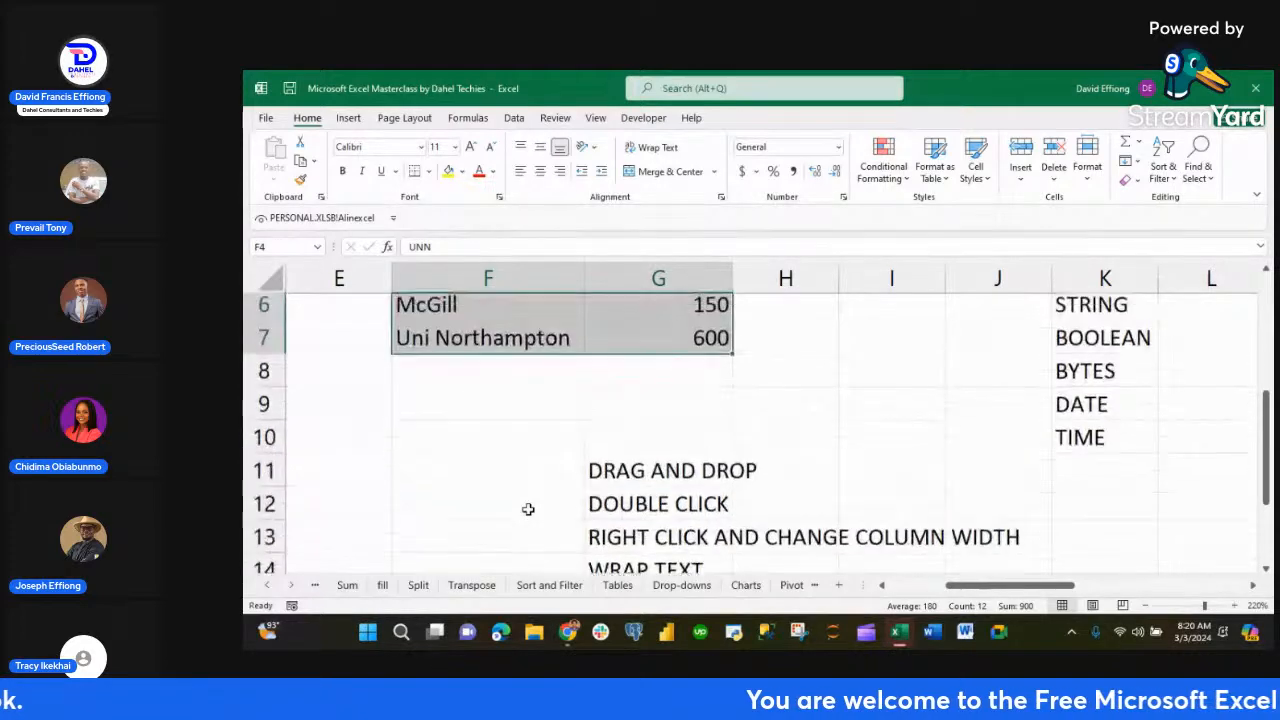
scroll(528, 509, "up", 2)
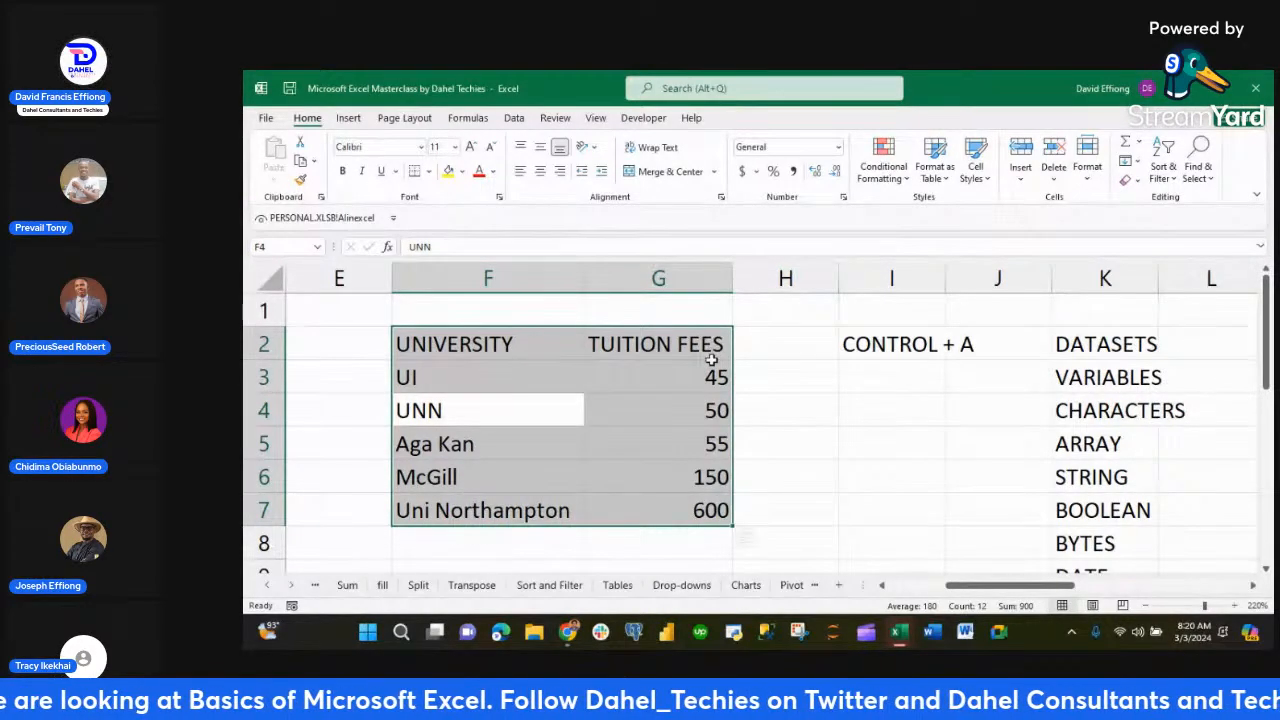
scroll(711, 360, "down", 3)
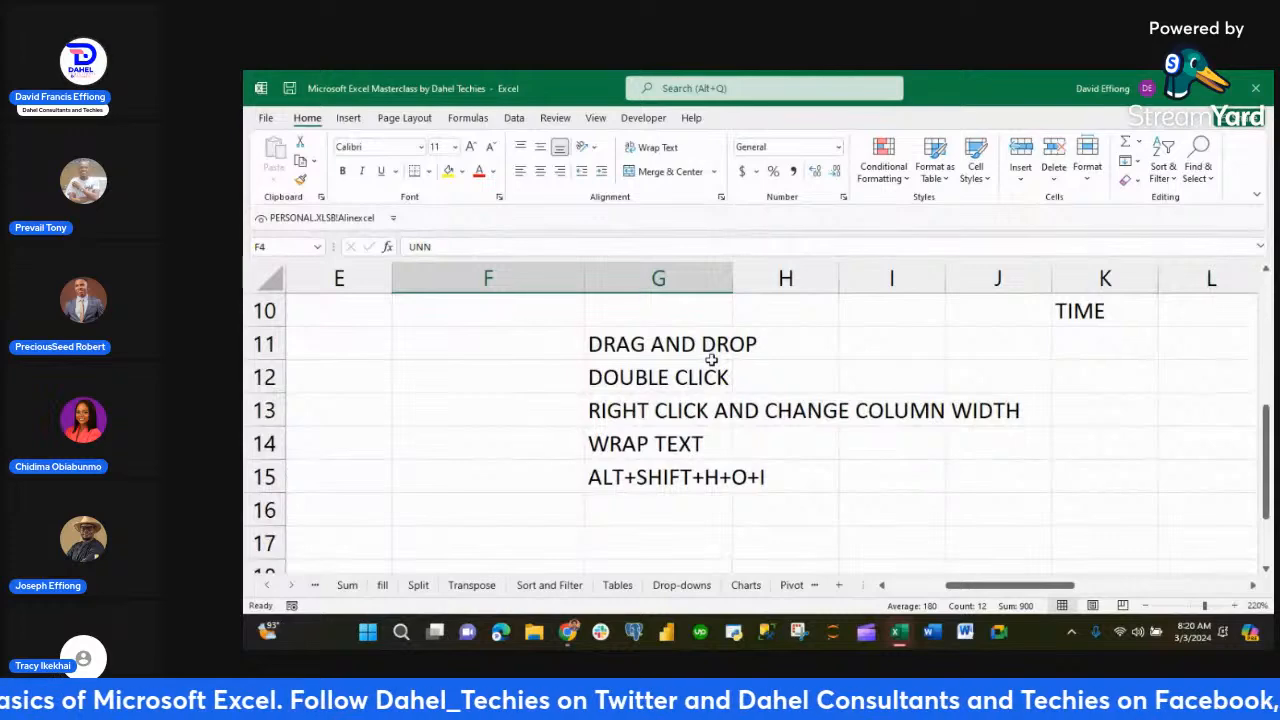
scroll(711, 356, "up", 3)
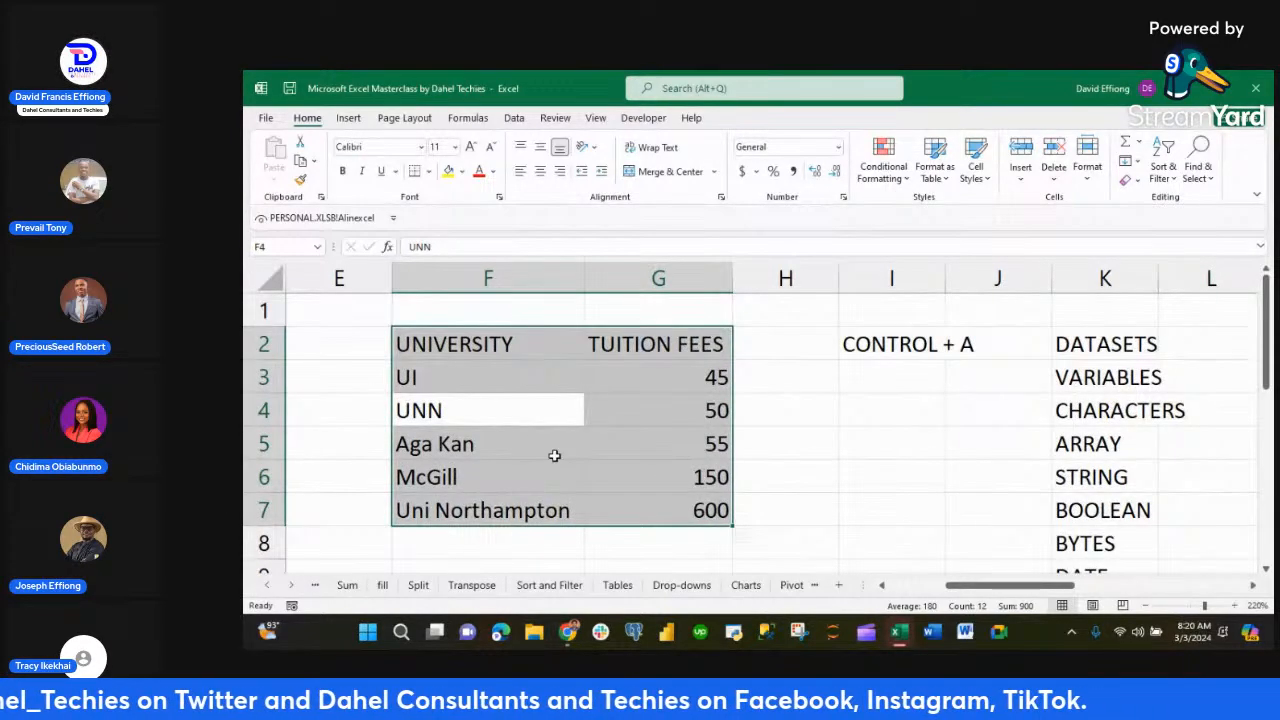
- Switch to the StreamYard studio in the browser, read through the viewer comments, and return to the Excel workbook
mouse_move(567, 620)
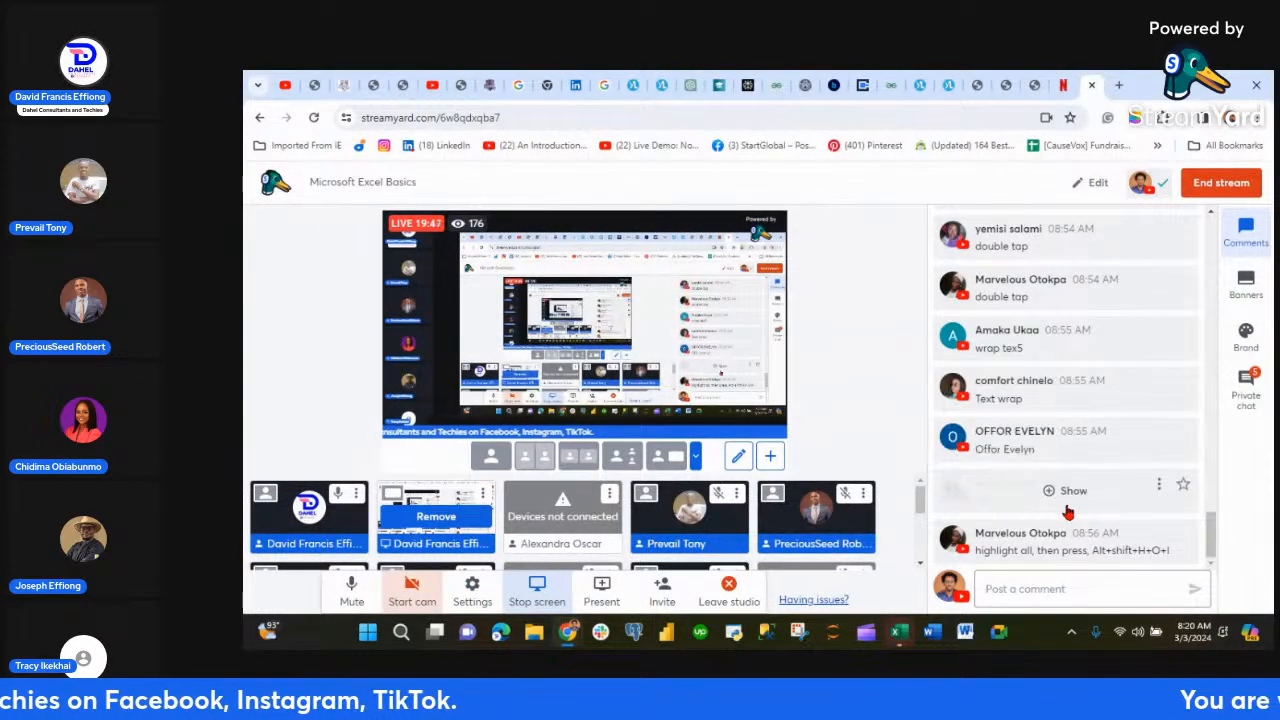
scroll(1075, 492, "up", 3)
scroll(1075, 492, "up", 5)
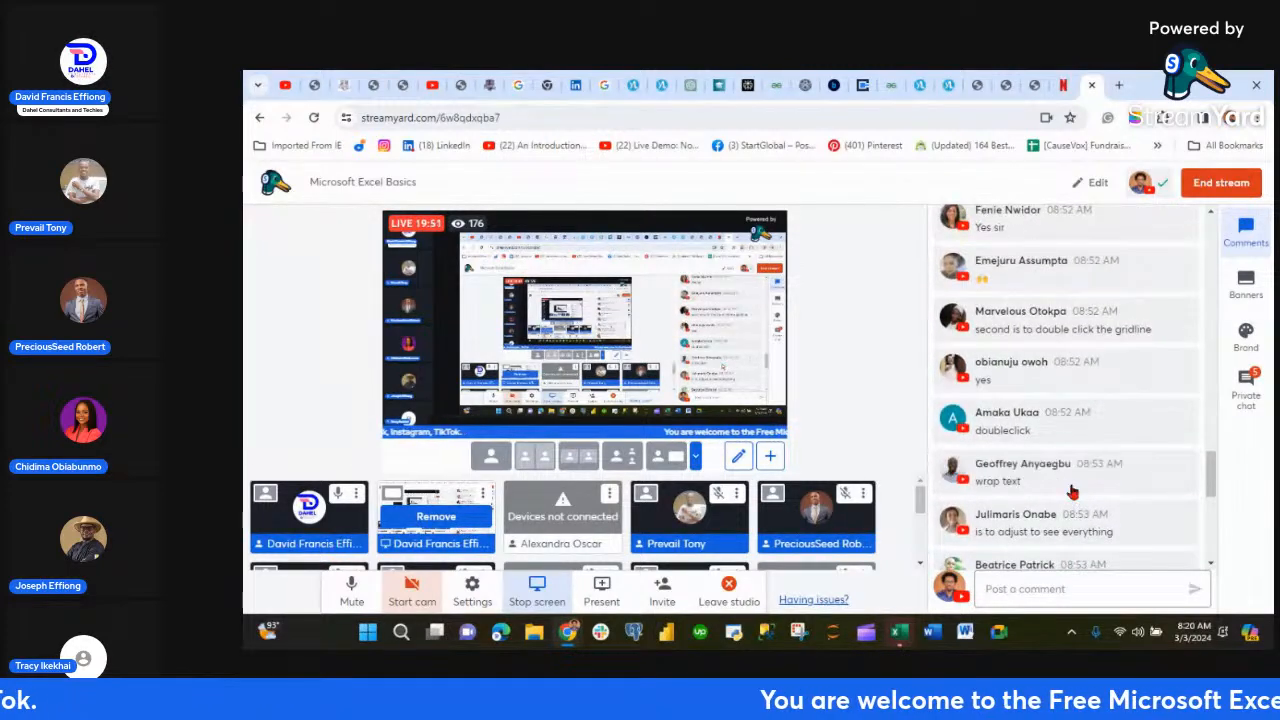
mouse_move(1073, 492)
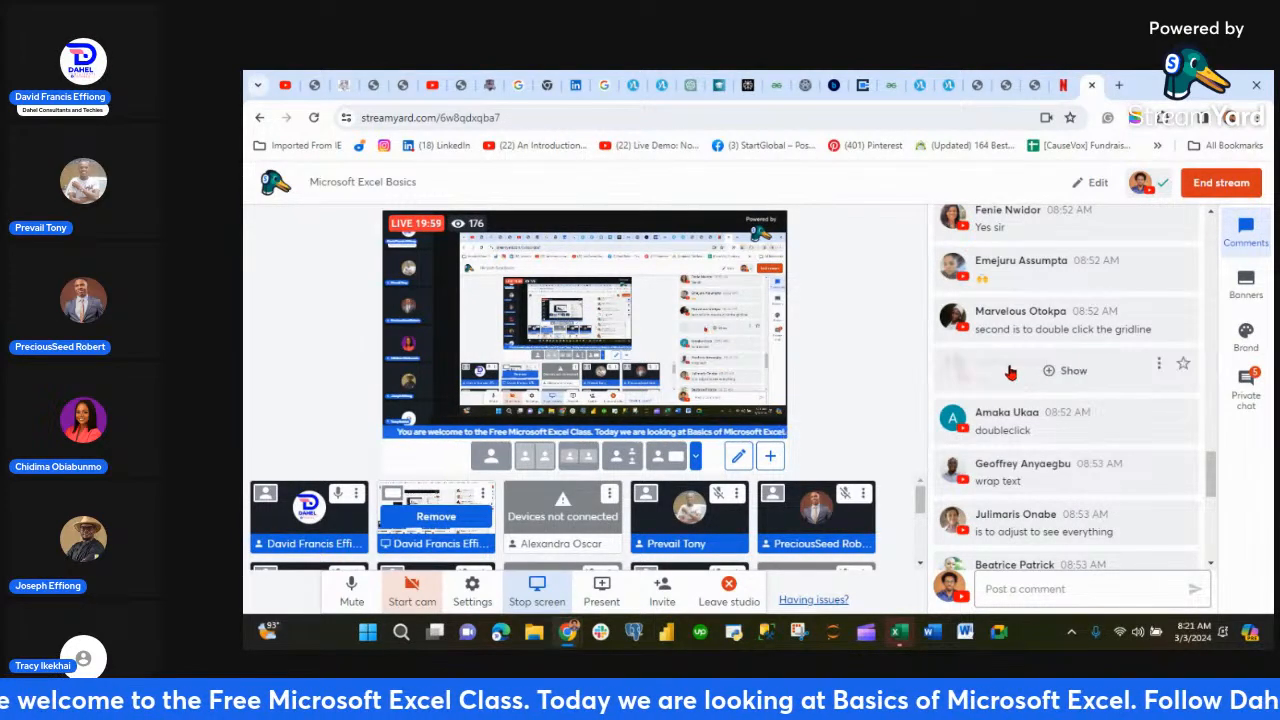
scroll(1118, 395, "down", 10)
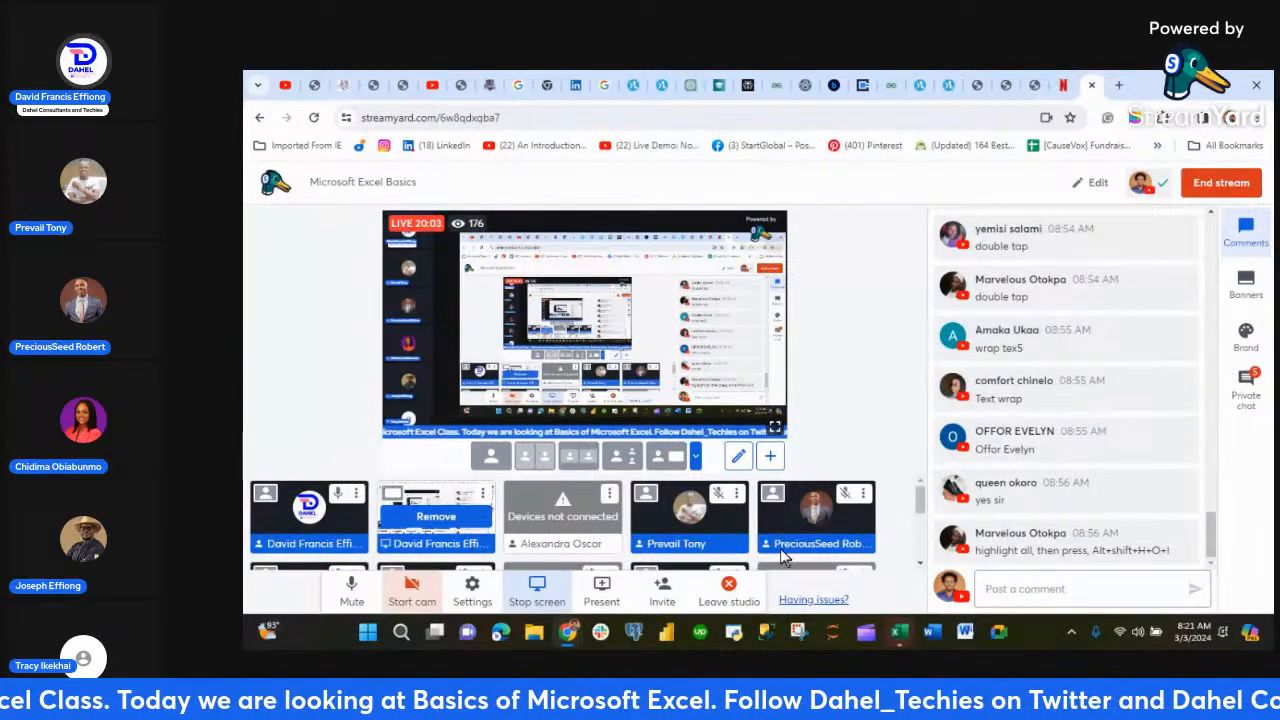
mouse_move(908, 640)
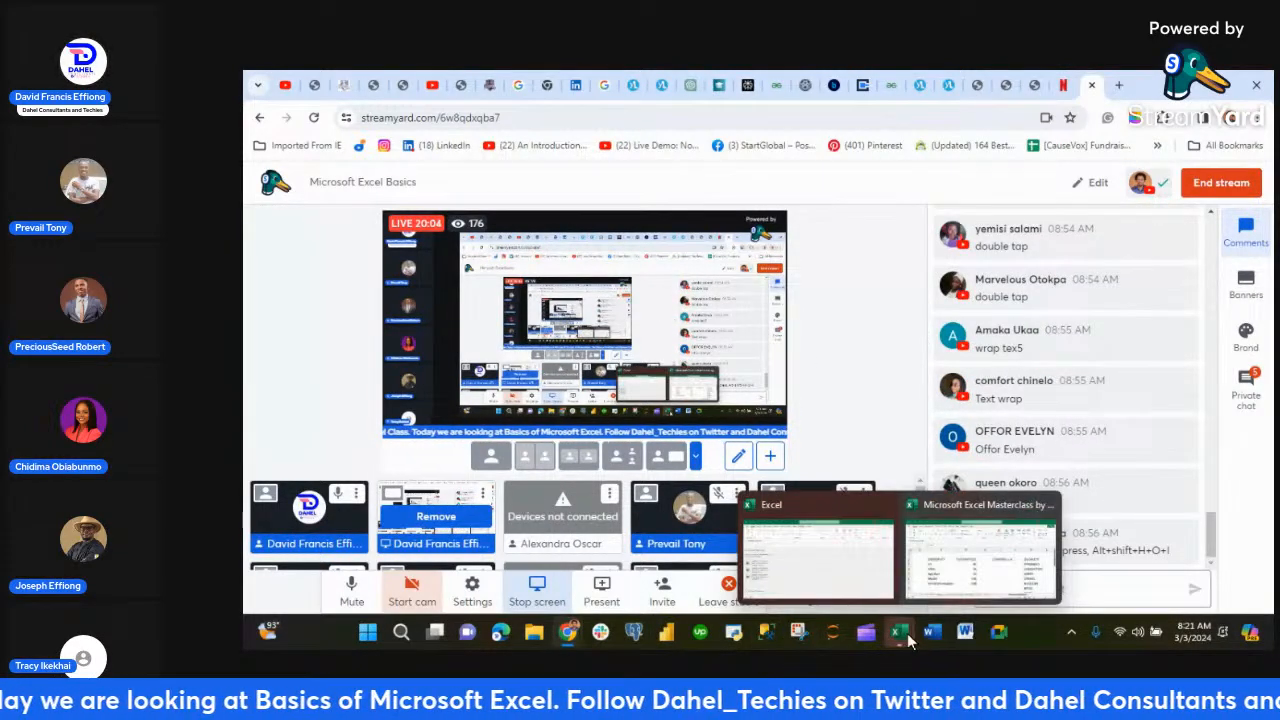
left_click(949, 573)
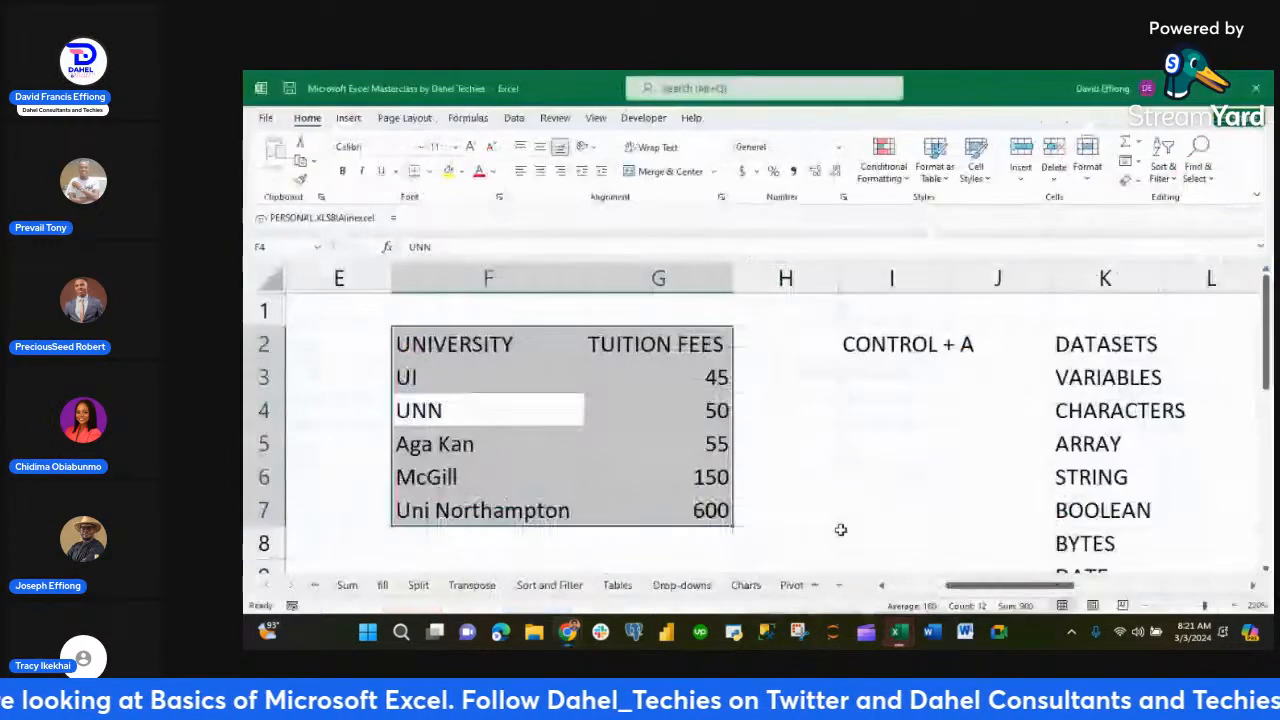
- Enter the heading "STEP 1" in cell G10 above the list of methods and highlight it with the current fill colour
left_click(580, 446)
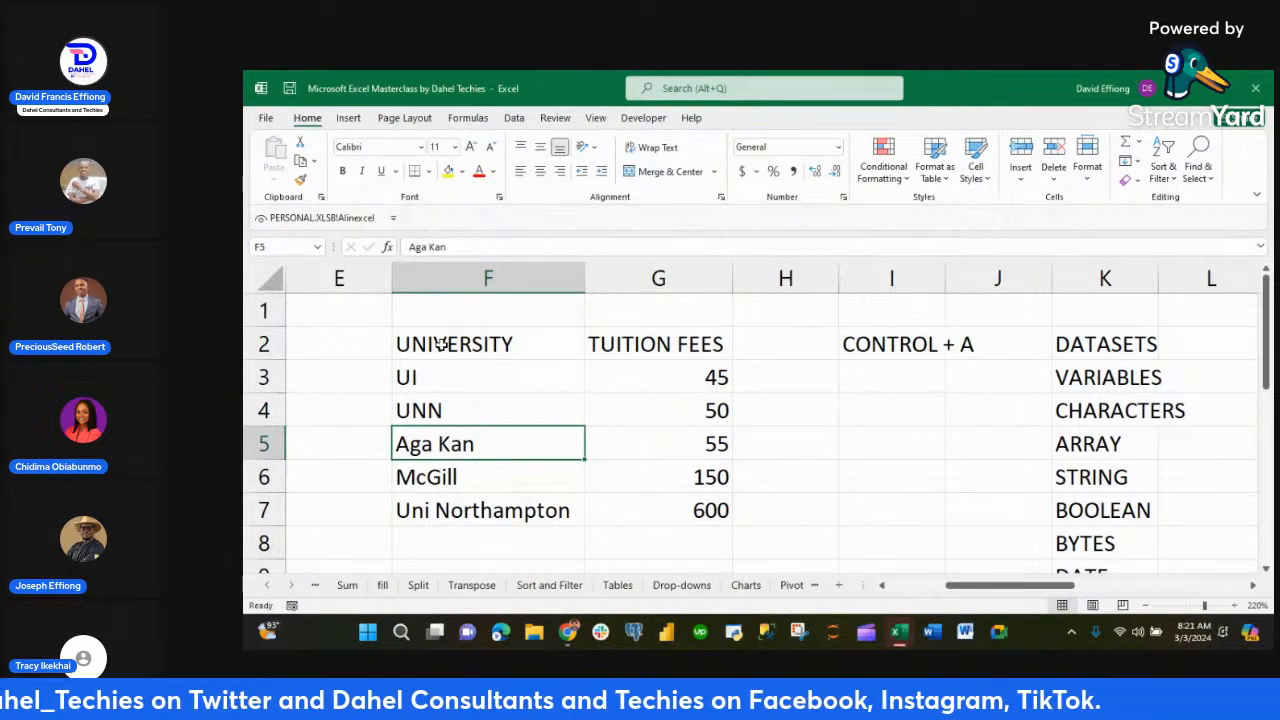
scroll(441, 344, "down", 1)
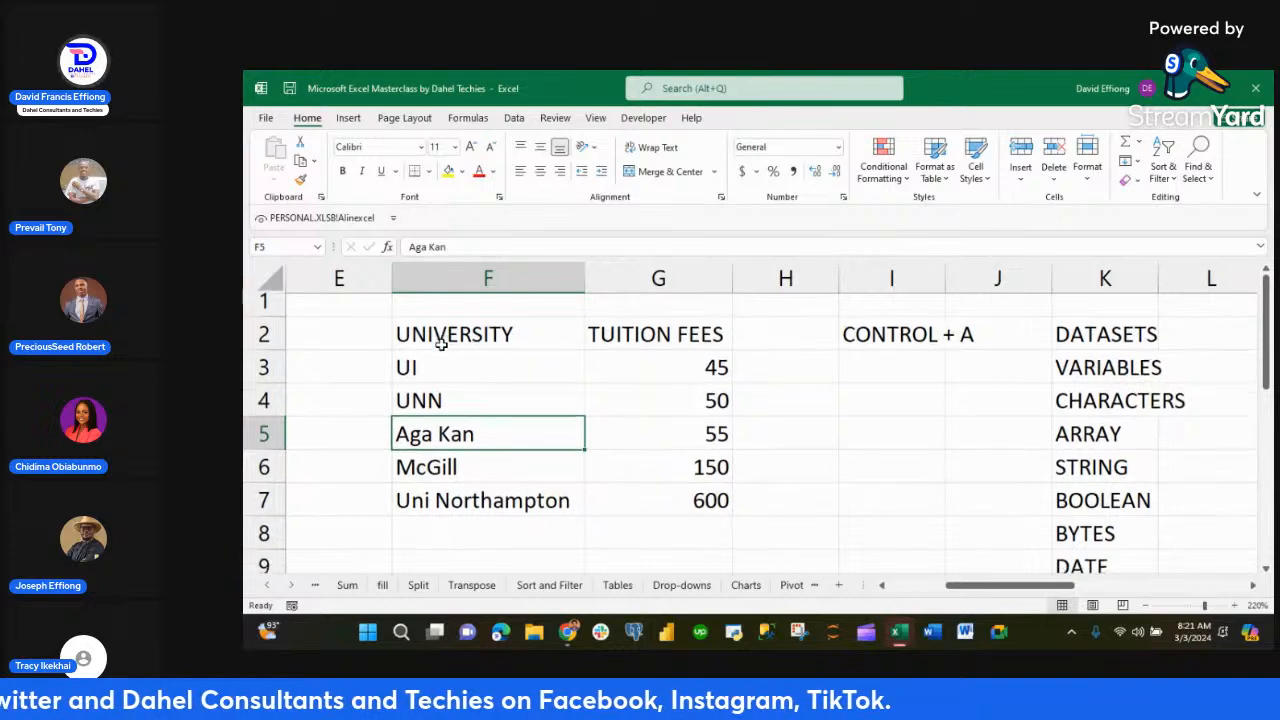
scroll(441, 344, "down", 2)
left_click(643, 372)
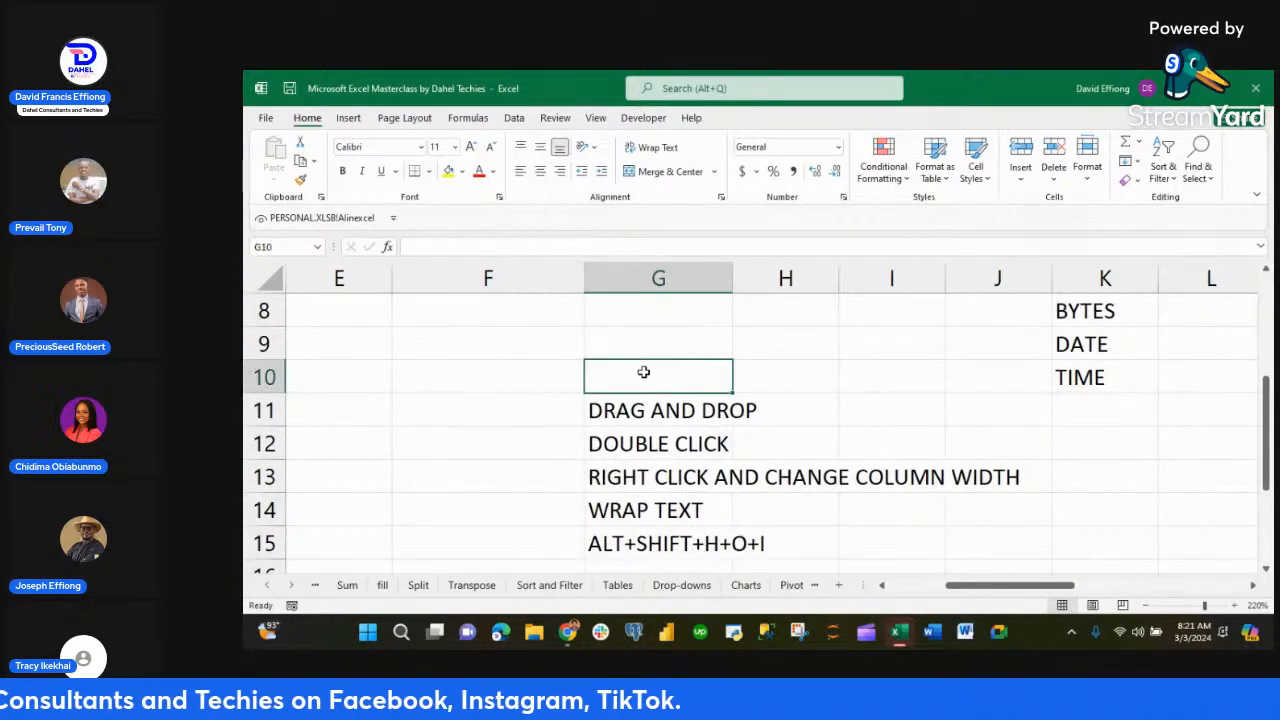
type("STEP")
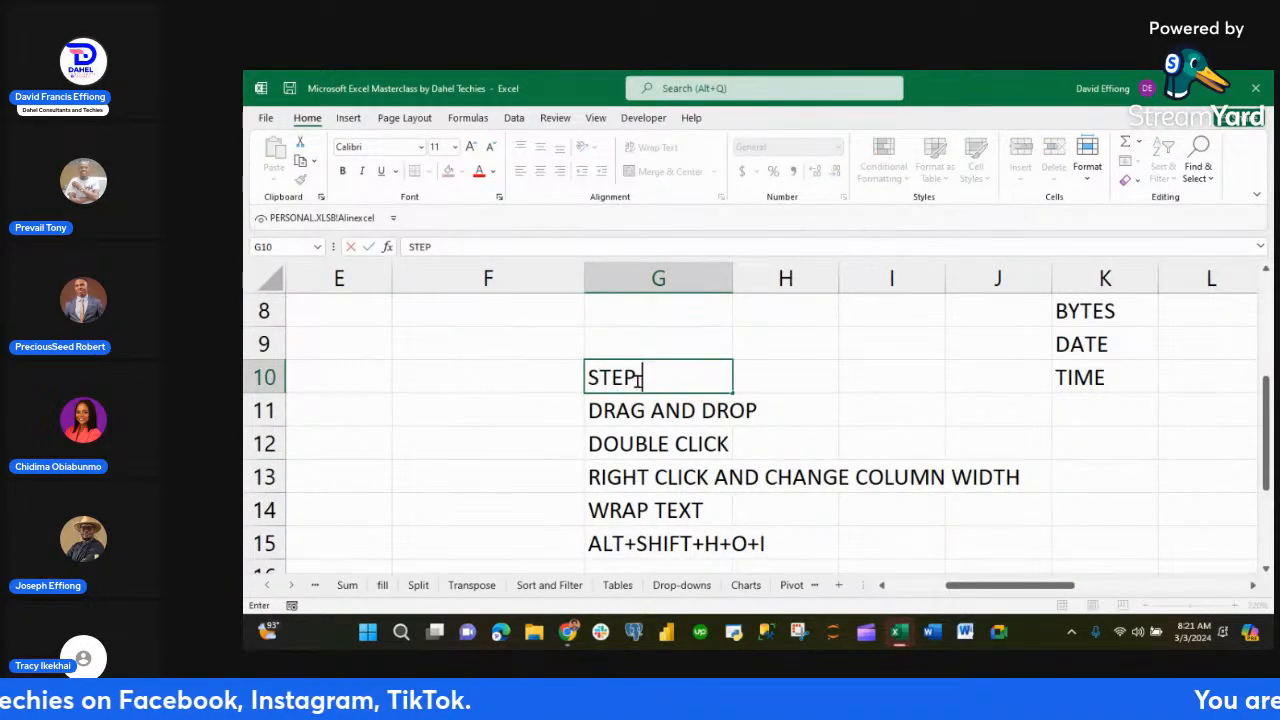
type(" 1")
left_click(529, 417)
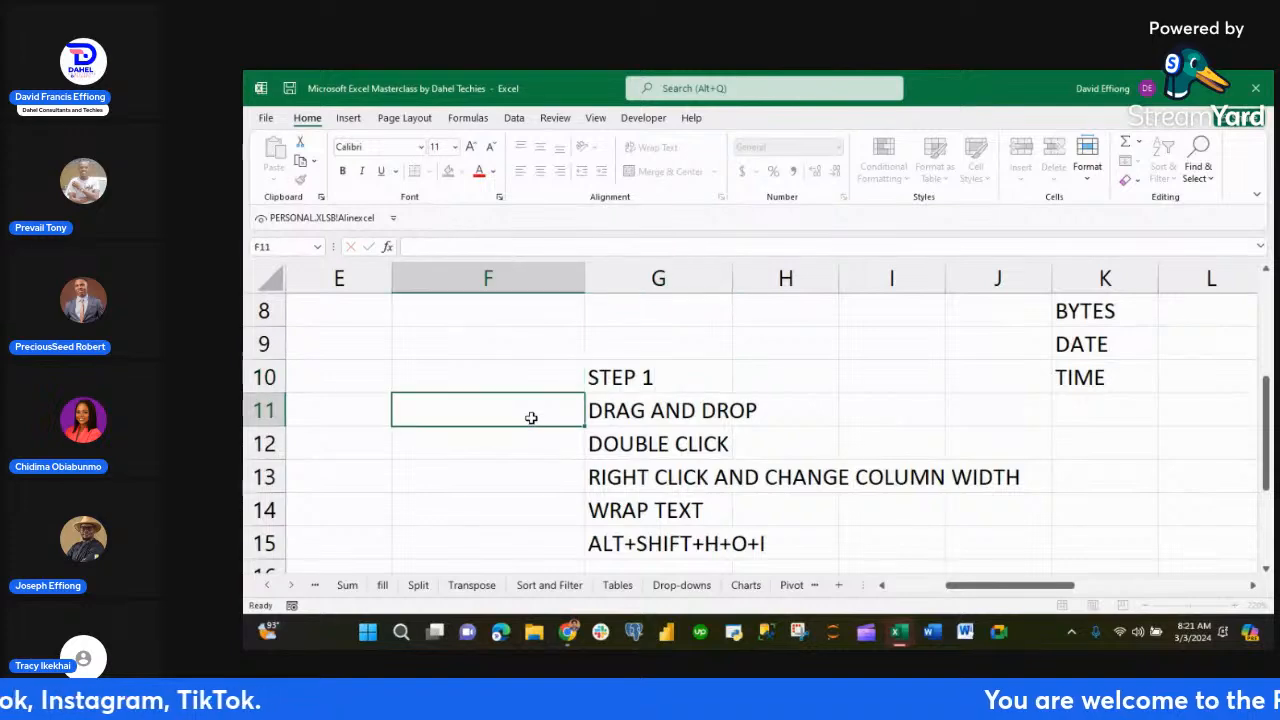
left_click(620, 378)
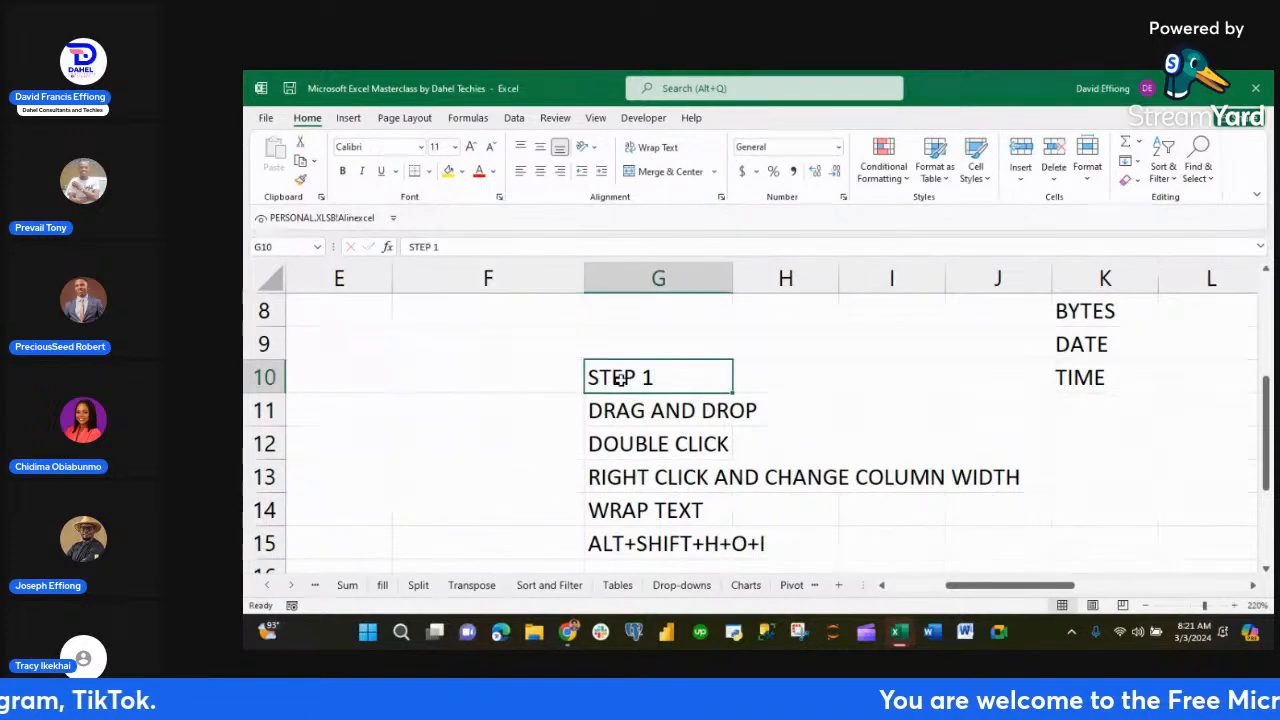
left_click(449, 171)
- Enter the heading "STEP 2" in cell G17 below the list of column-width methods
scroll(686, 349, "down", 2)
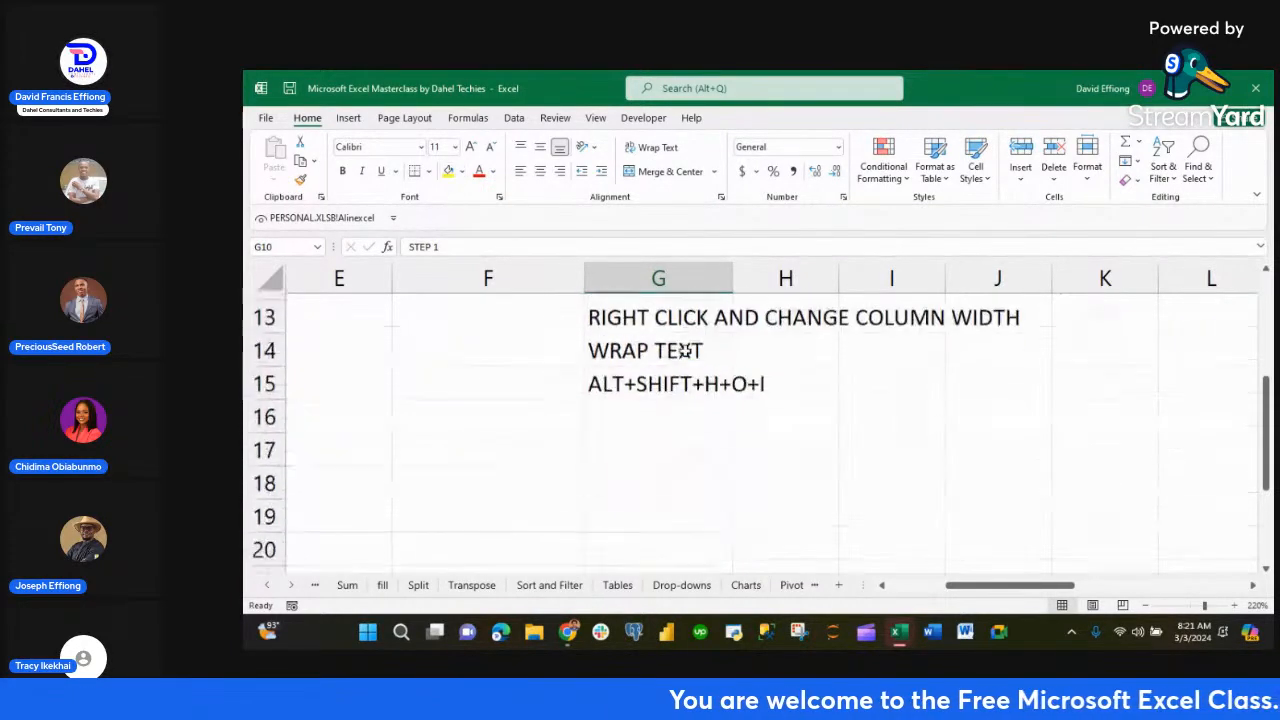
left_click(645, 453)
type("STEP ")
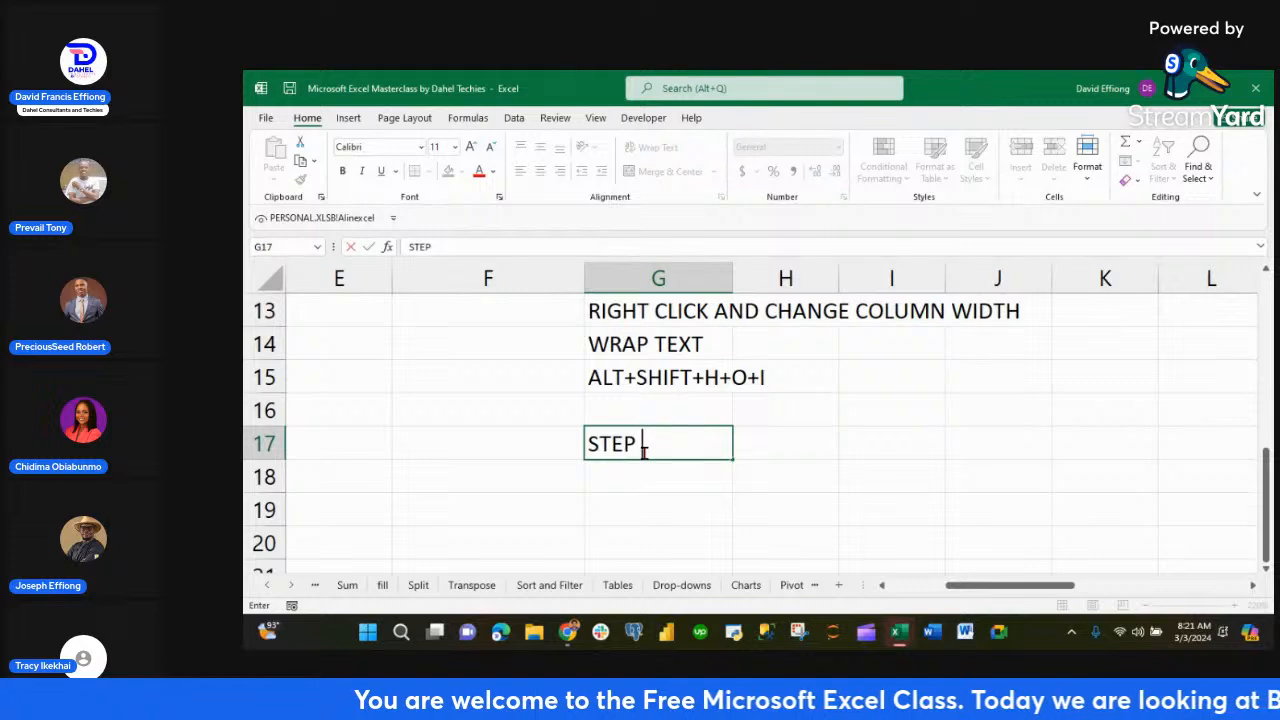
type("2")
left_click(693, 485)
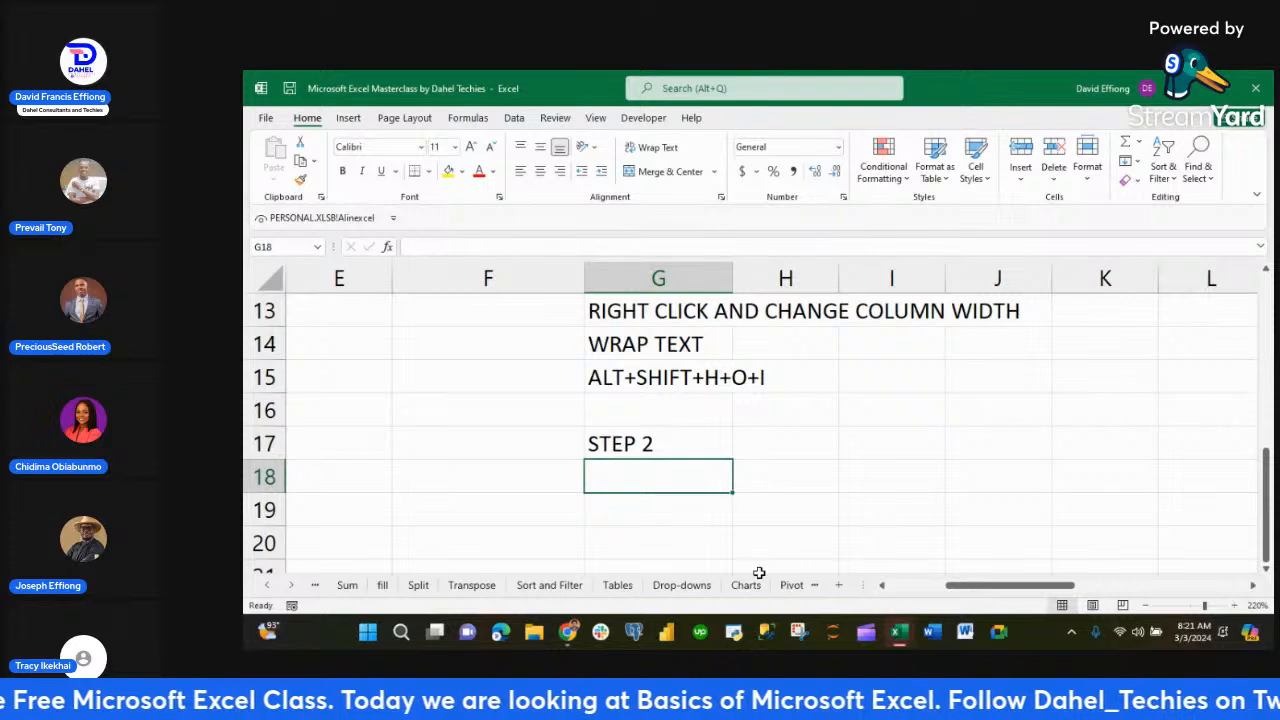
- Enter the note "BOLD AND COLOUR YOUR HEADERS" in cell G18 below the STEP 2 heading
type("BOLD")
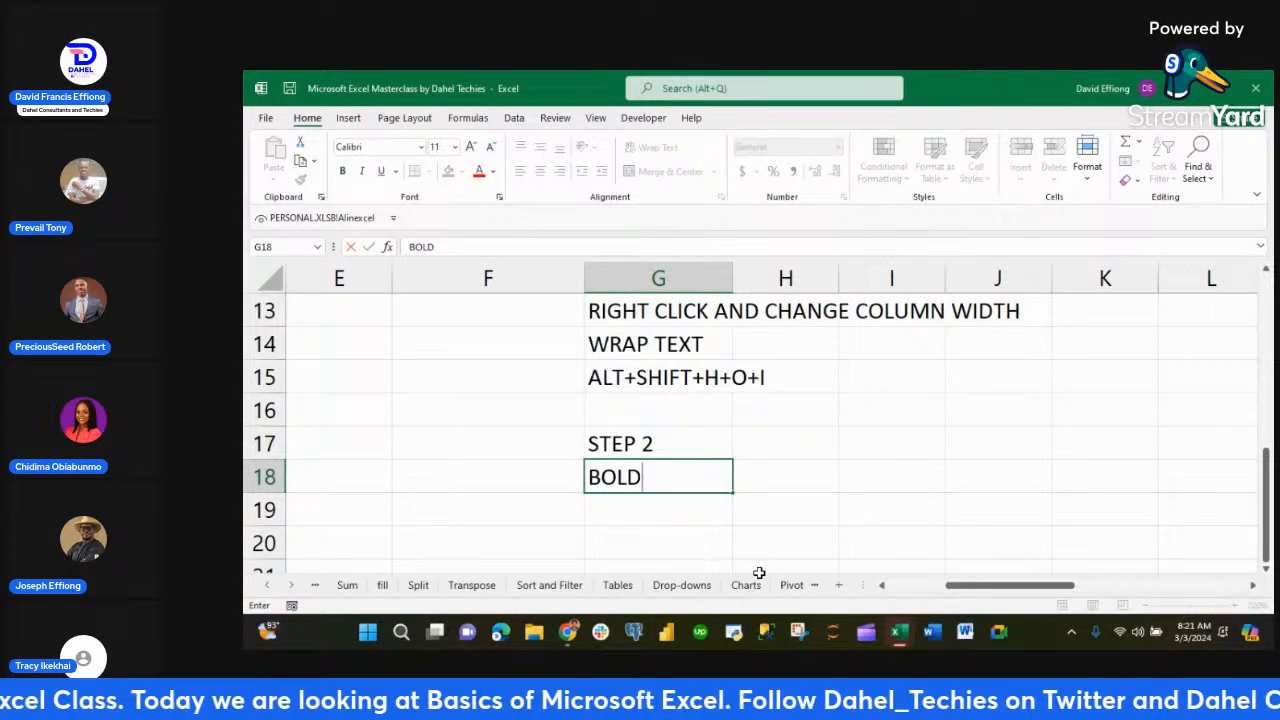
type(" AND ")
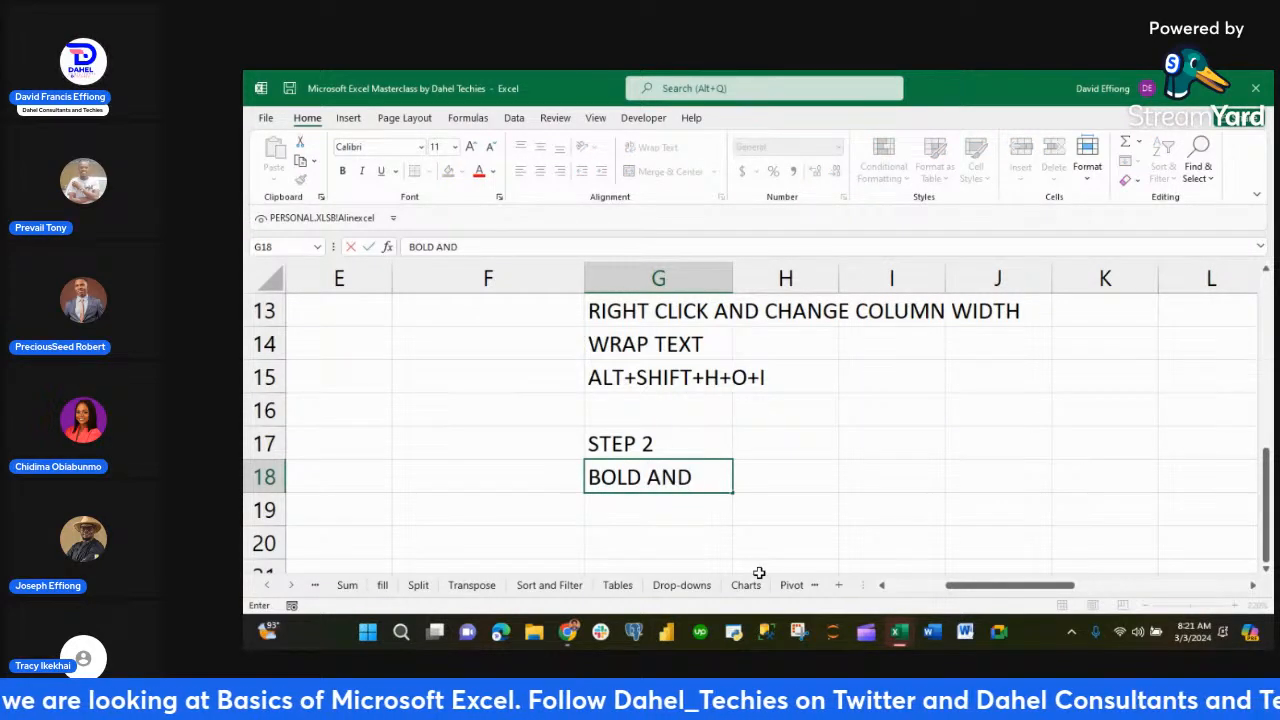
type("CO")
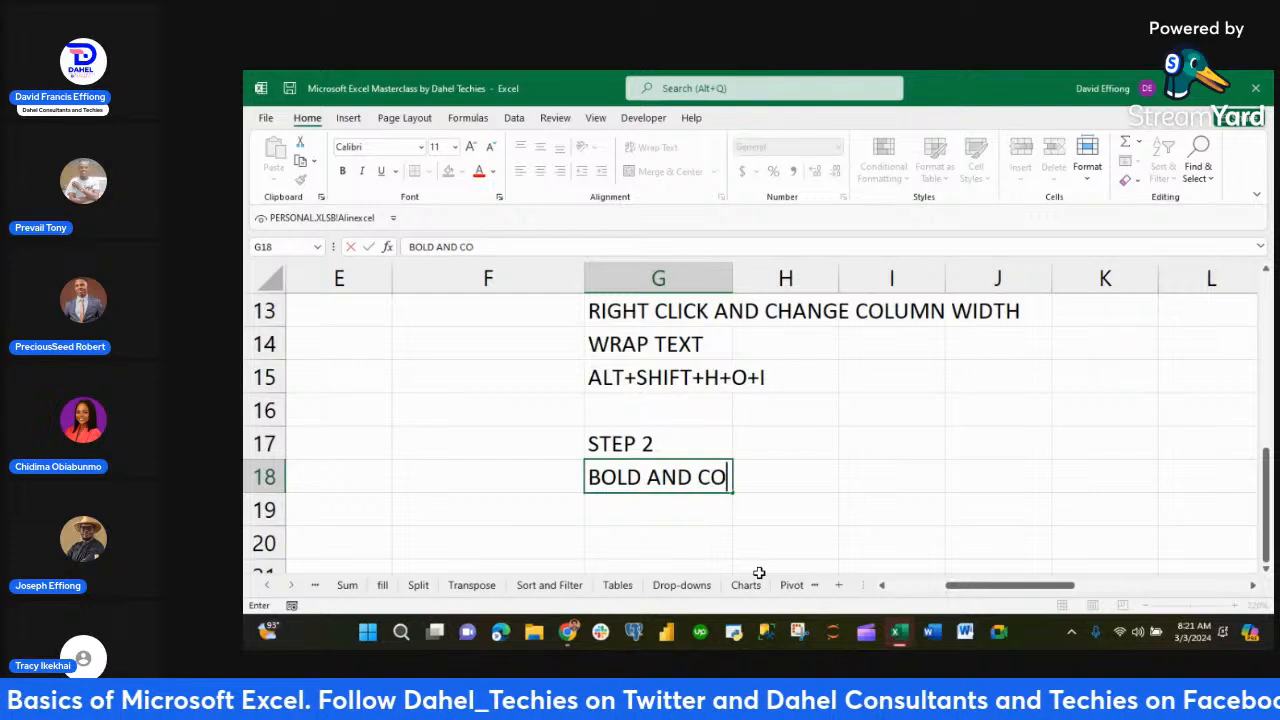
type("LOUR YOUR HEADERS")
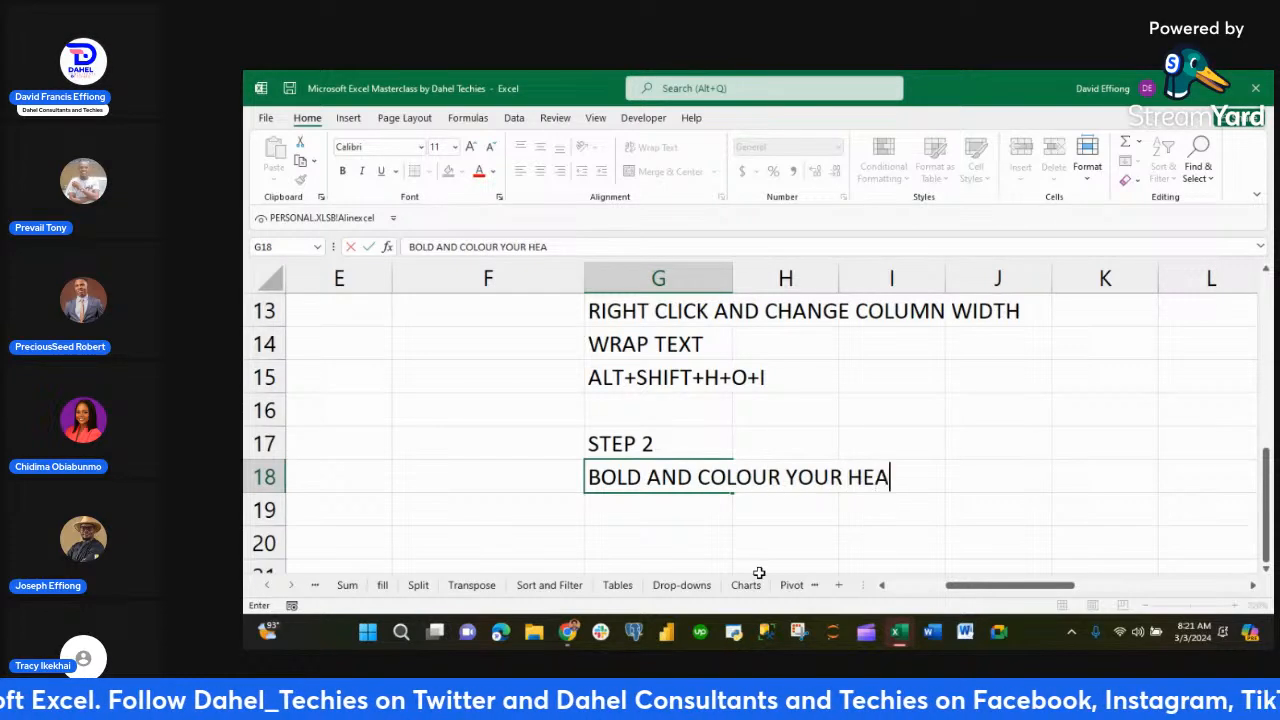
left_click(652, 420)
- Highlight the "STEP 2" heading in cell G17 with the yellow fill colour
left_click(645, 444)
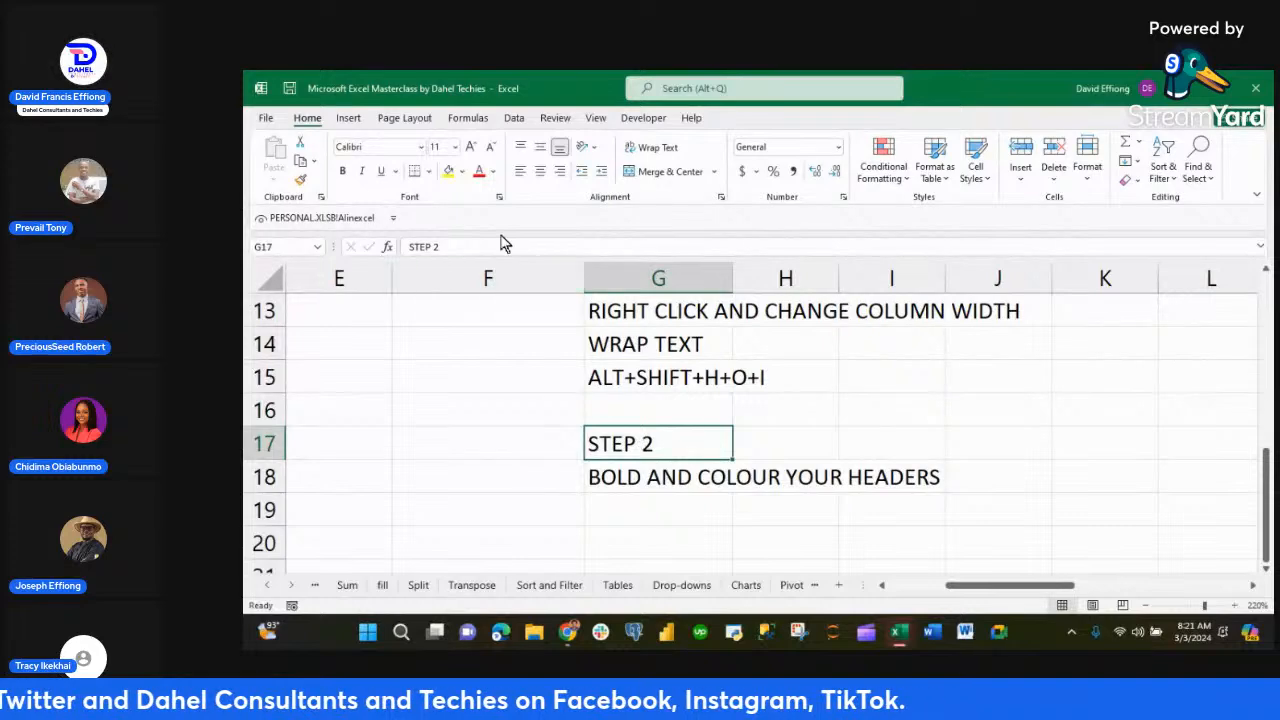
left_click(447, 171)
scroll(579, 379, "down", 2)
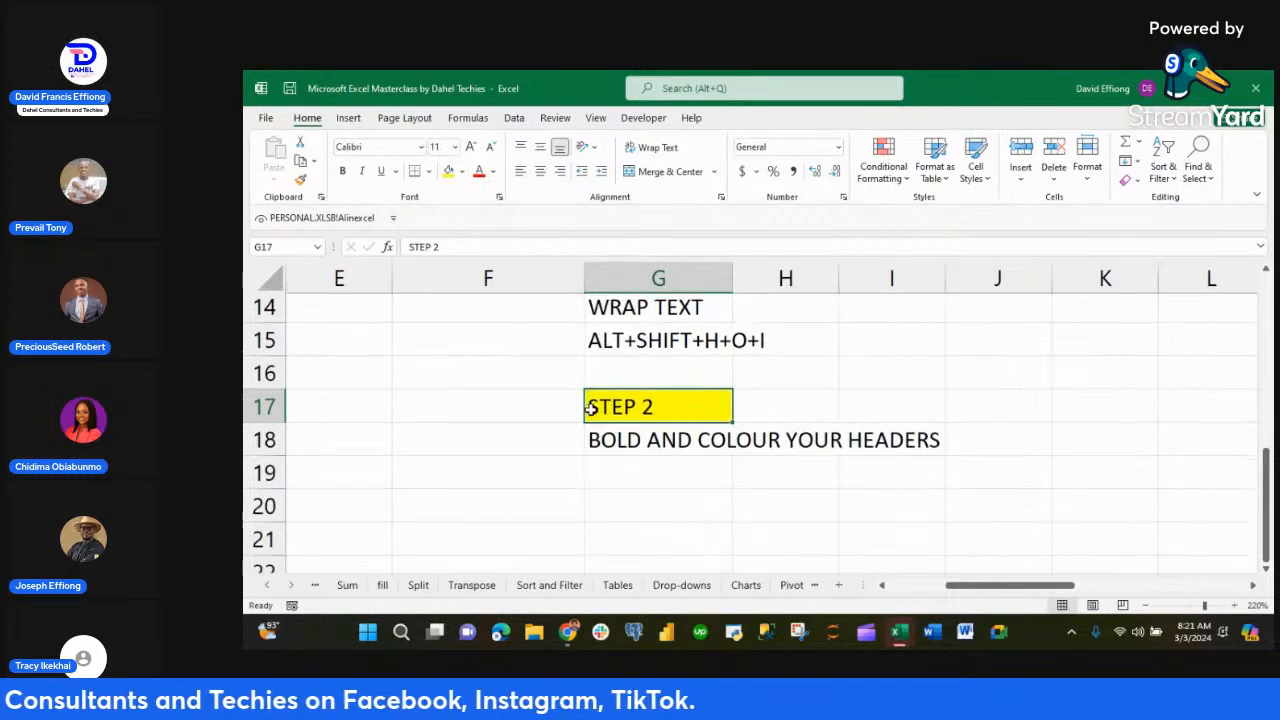
left_click(625, 481)
- Format the UNIVERSITY and TUITION FEES headers in F2:G2 as bold red text on a yellow fill
scroll(623, 477, "up", 5)
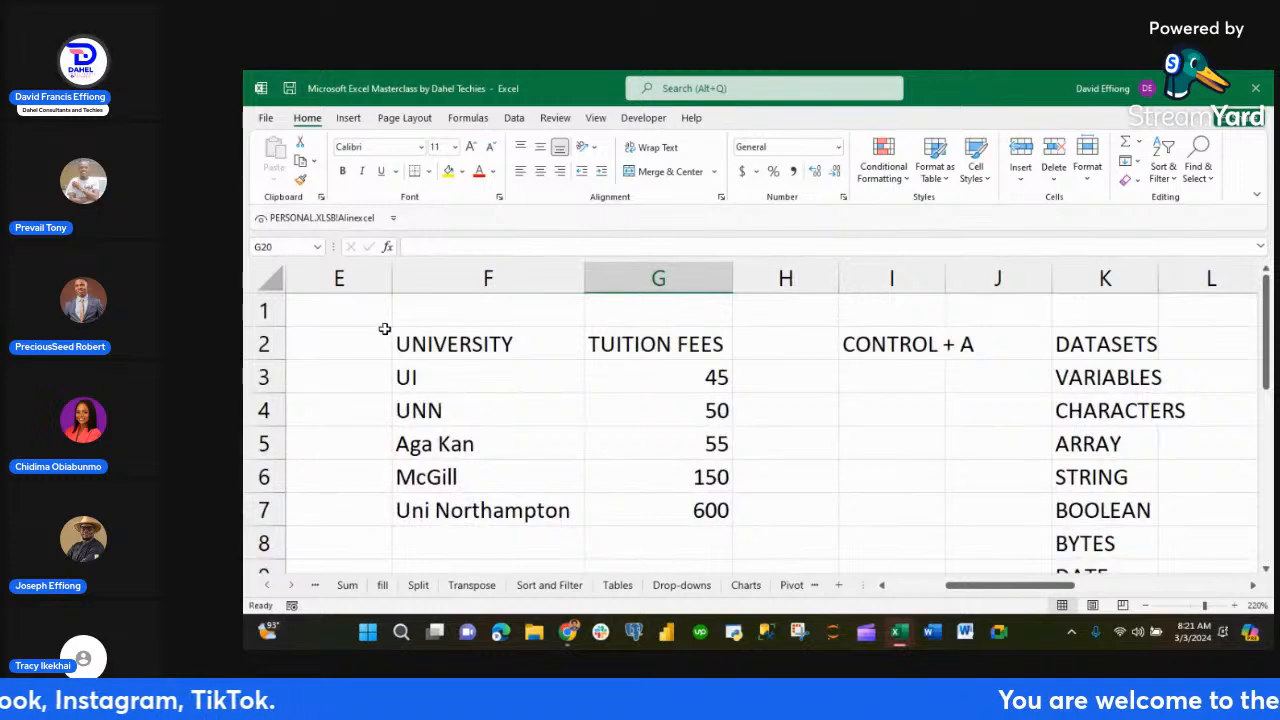
left_click(415, 337)
left_click_drag(536, 354, 655, 345)
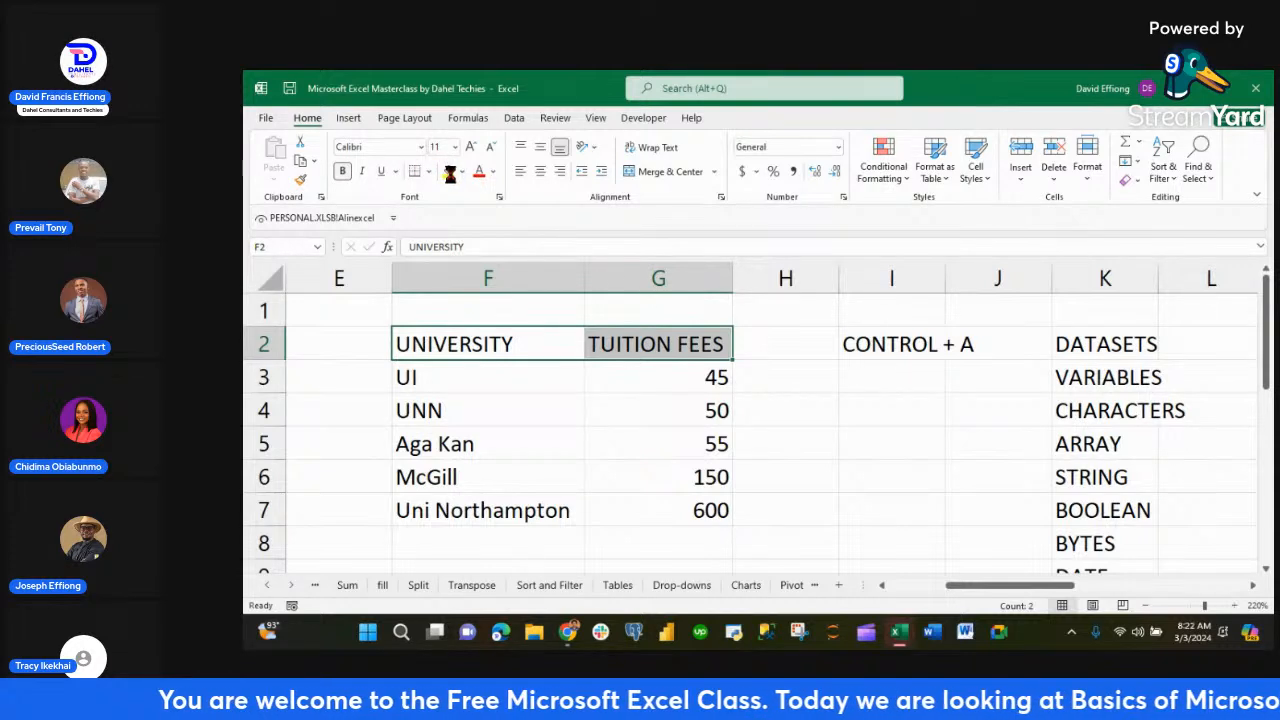
key("ctrl+b")
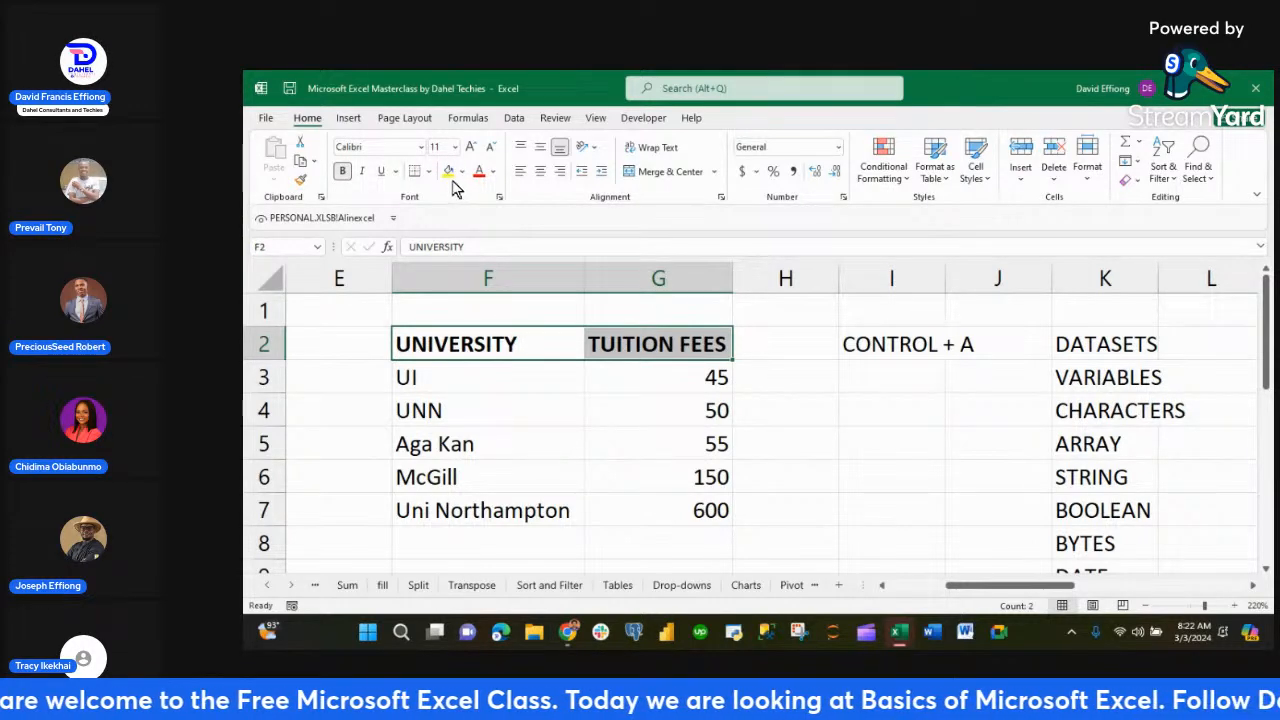
left_click(449, 172)
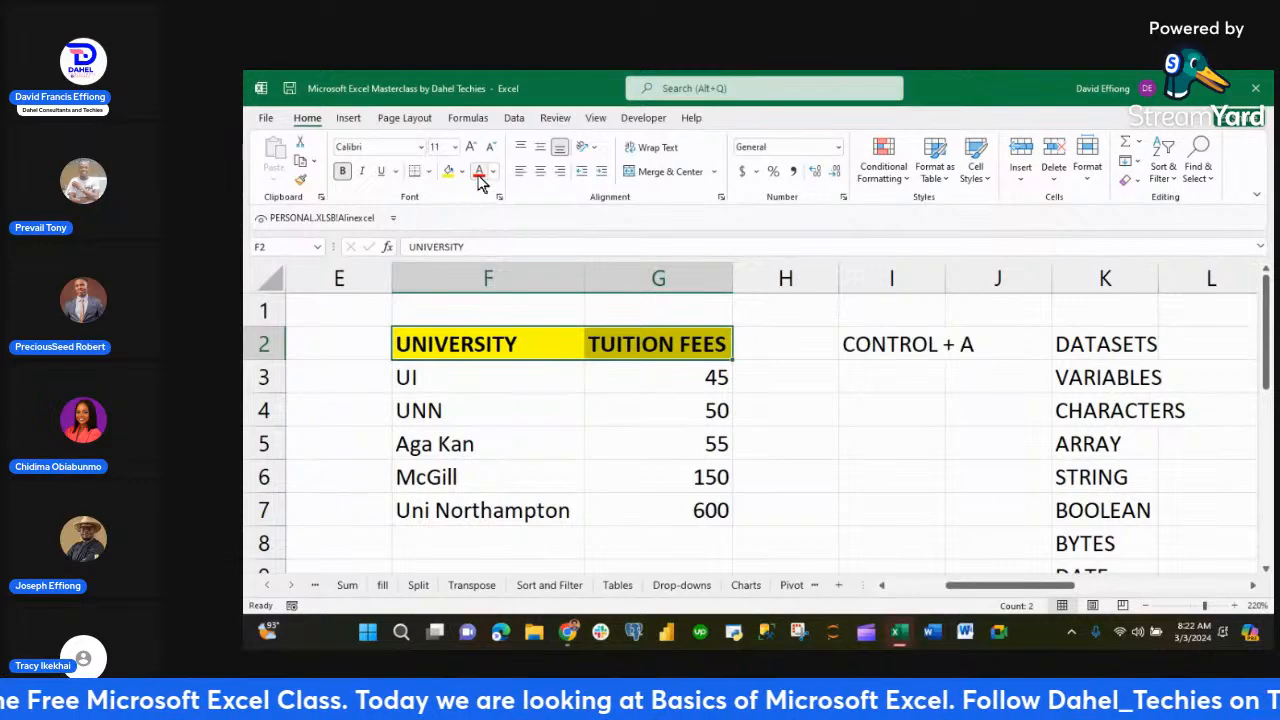
left_click(480, 172)
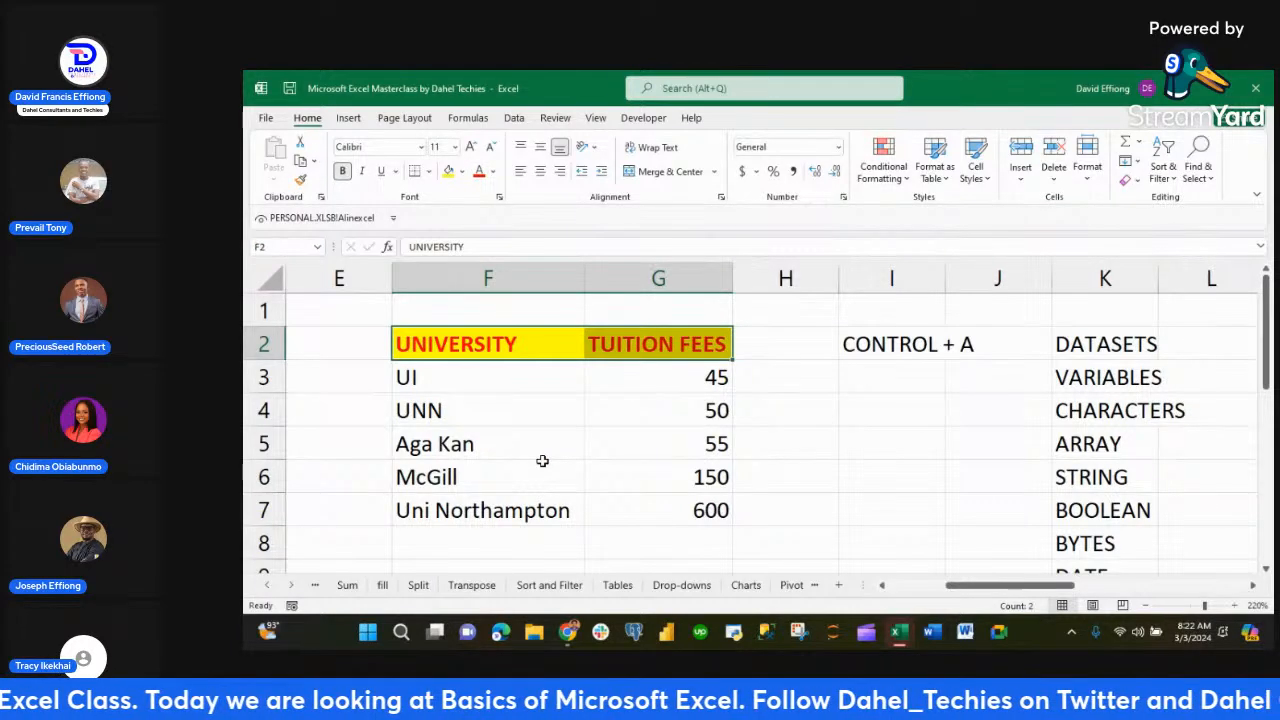
- Enter the heading "STEP 4" in cell G20 below the note on bolding and colouring headers
scroll(542, 460, "down", 4)
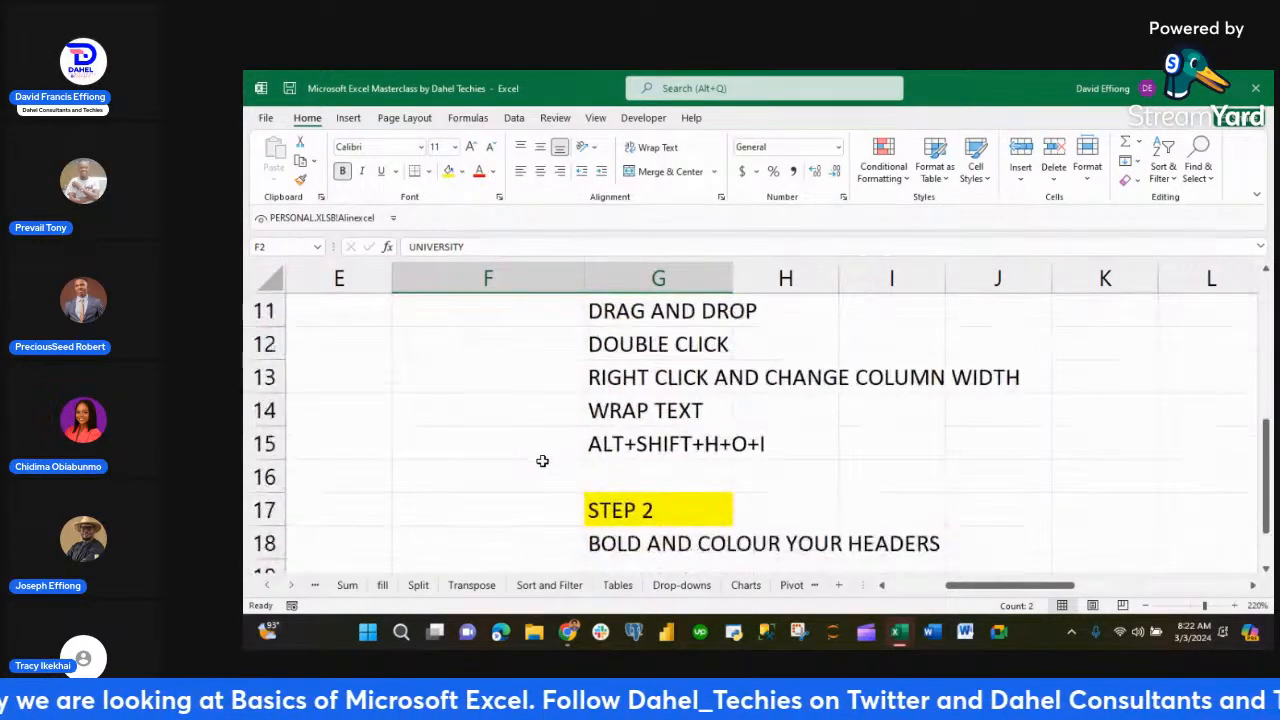
scroll(542, 460, "down", 2)
left_click(622, 414)
type("S")
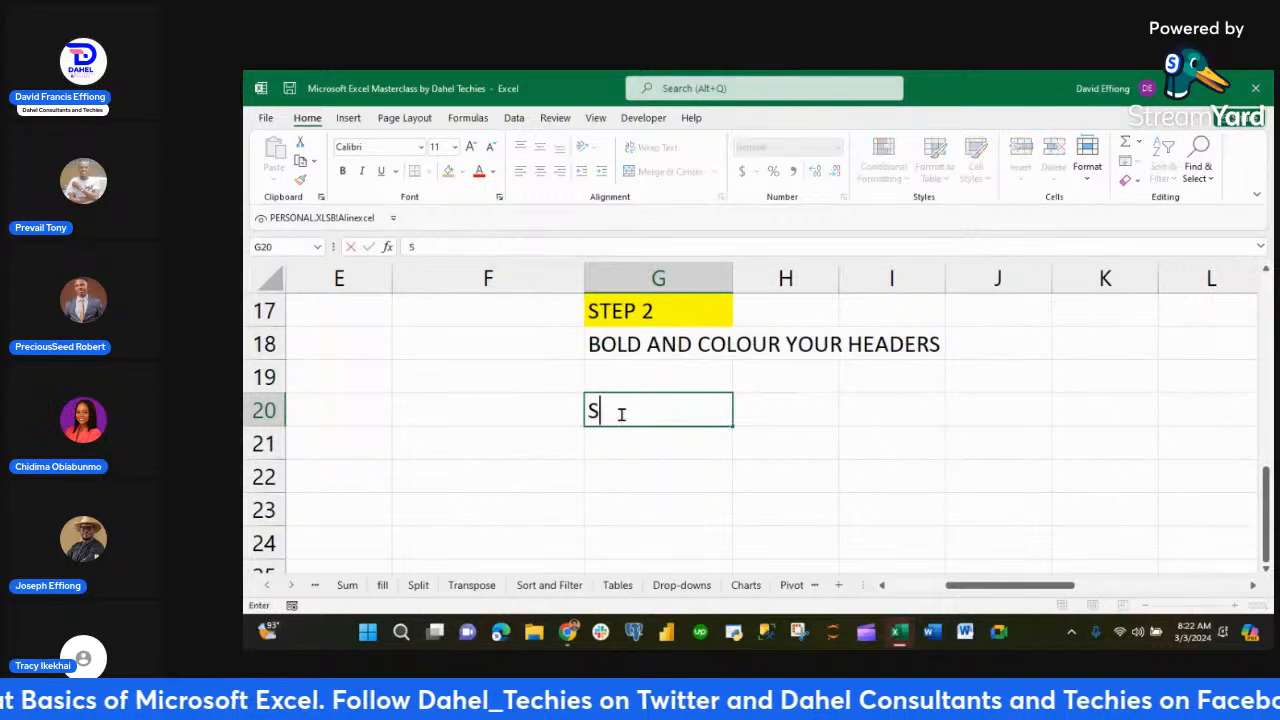
type("TEP 4")
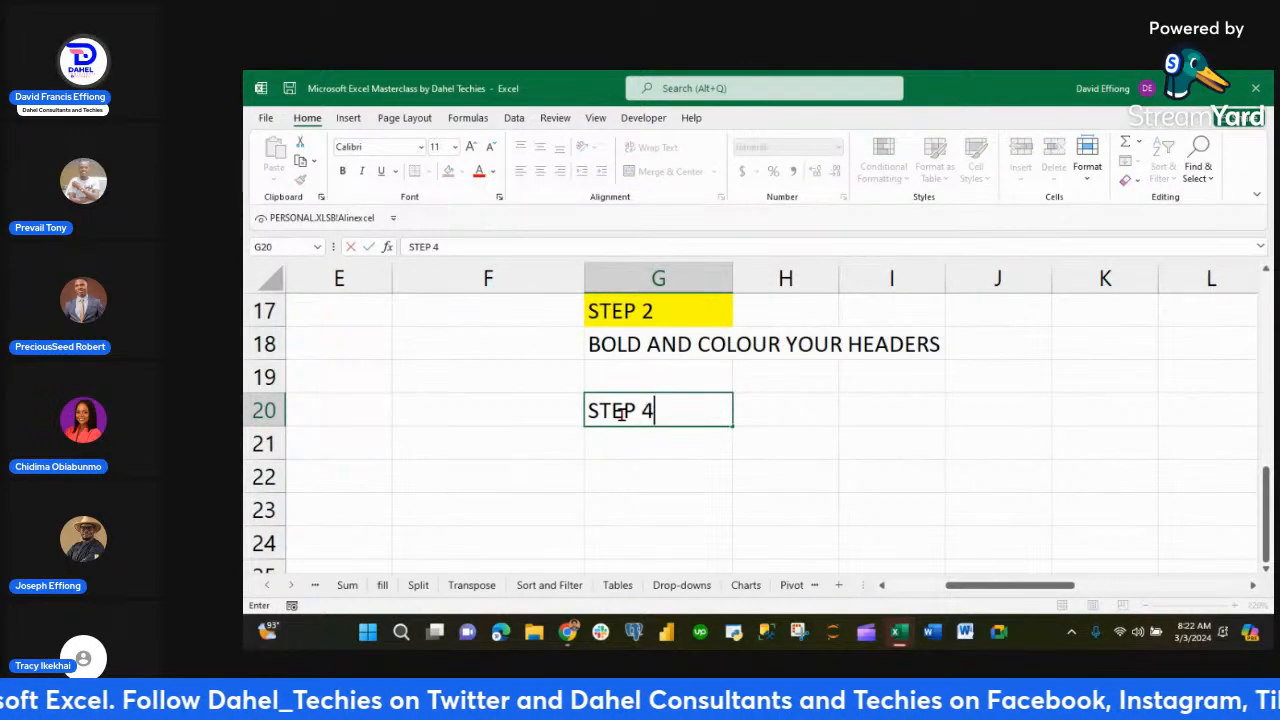
key("Return")
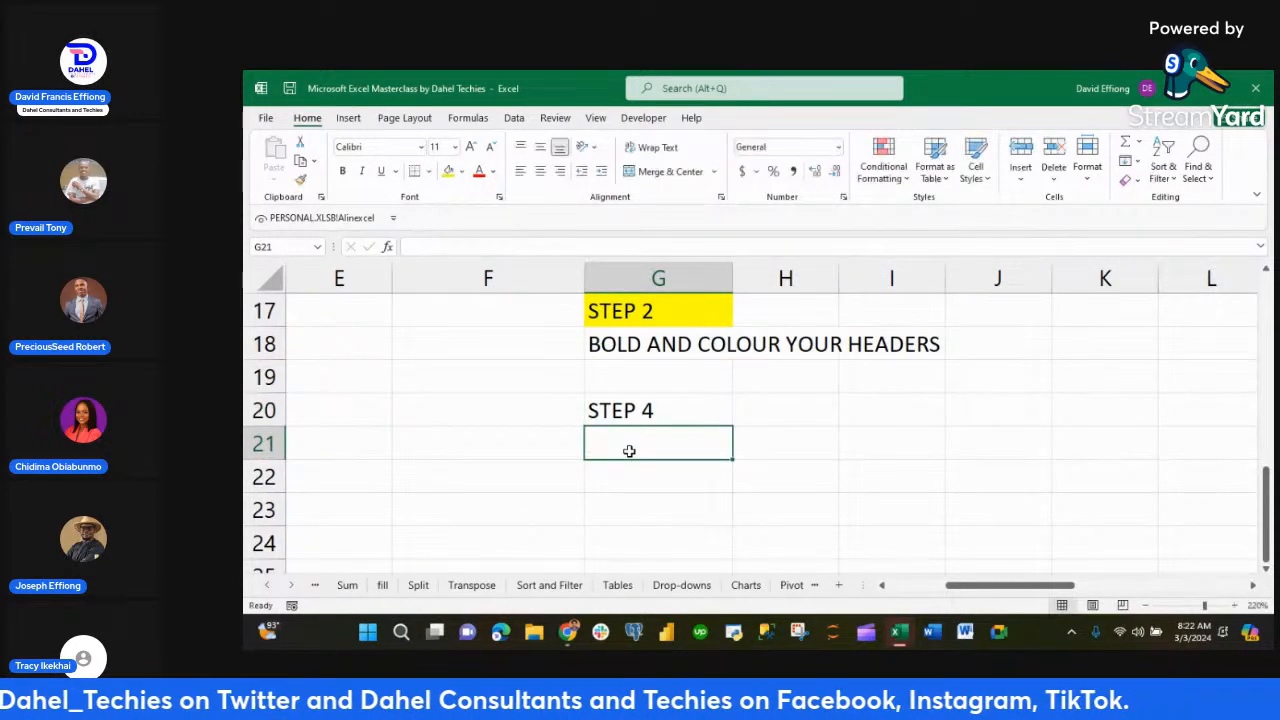
- Enter the note "INSERT CURRENCY WHERE THERE ARE AMOUNT" in cell G21 under the new heading
type("INSERT")
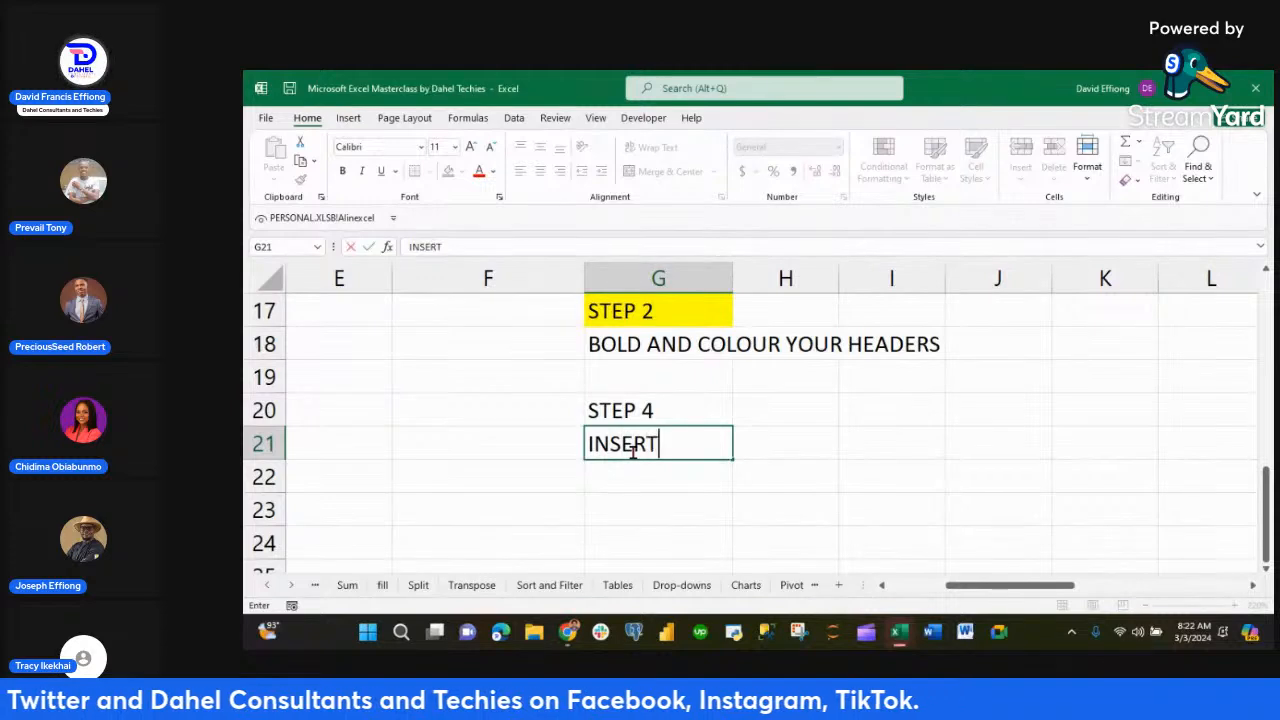
type(" CURRENCY ")
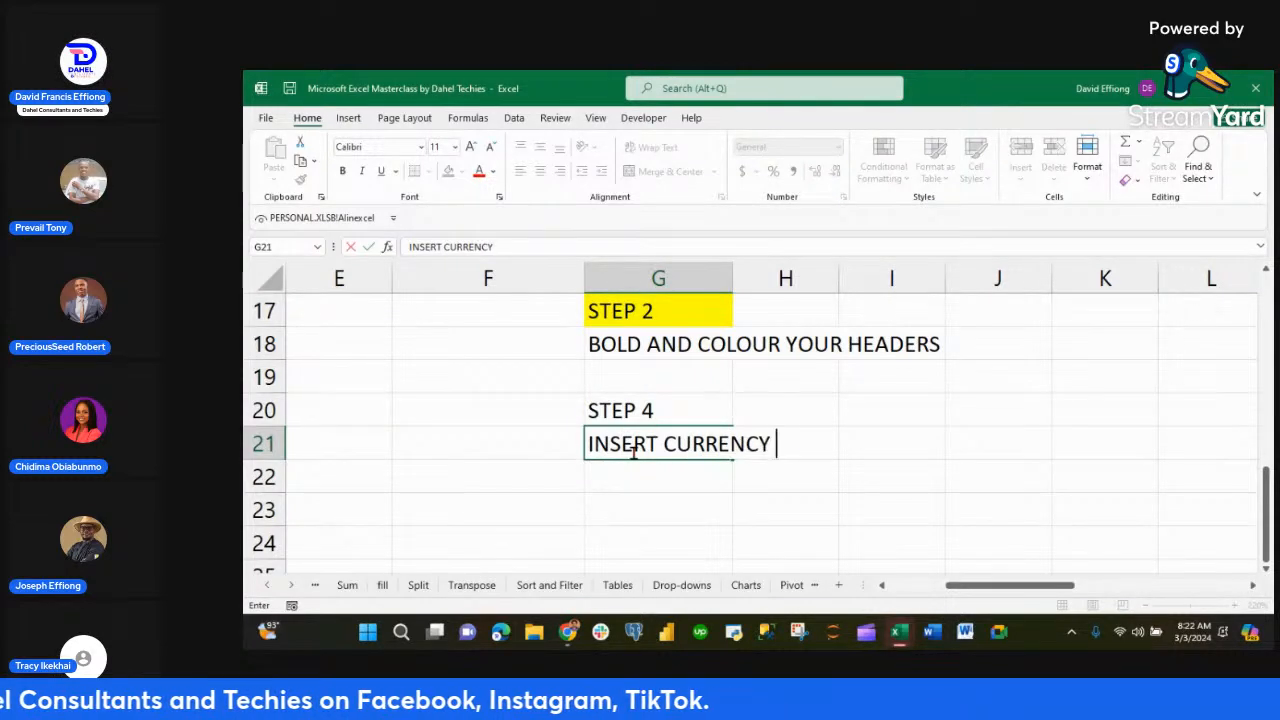
type("WHERE THERE ARE NUMER")
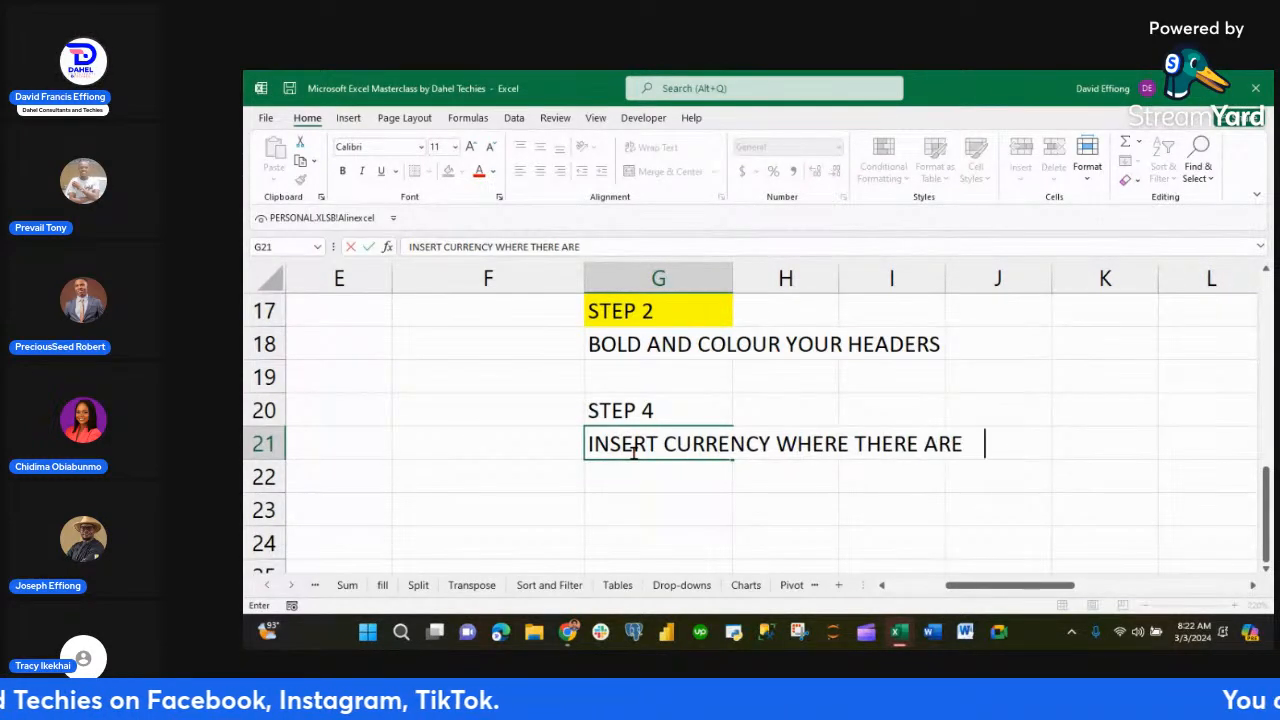
key("BackSpace")
key("BackSpace")
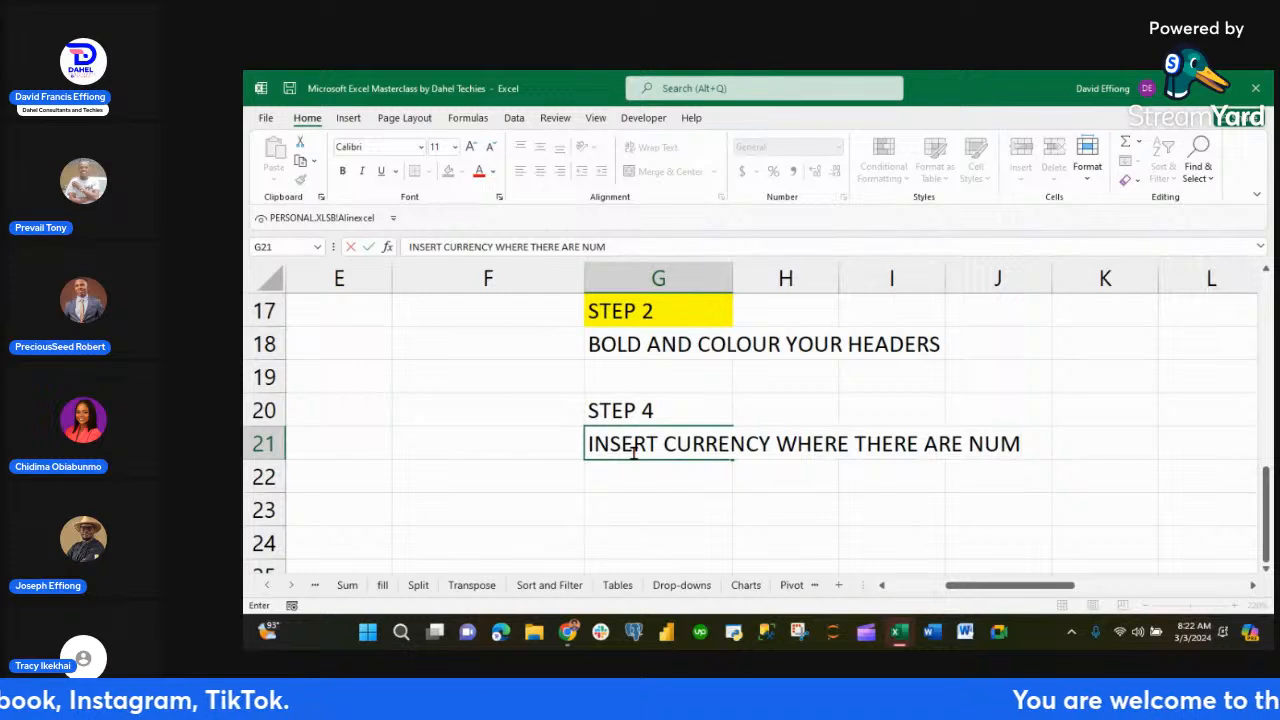
type("BER")
key("BackSpace")
key("BackSpace")
key("BackSpace")
key("BackSpace")
key("BackSpace")
key("BackSpace")
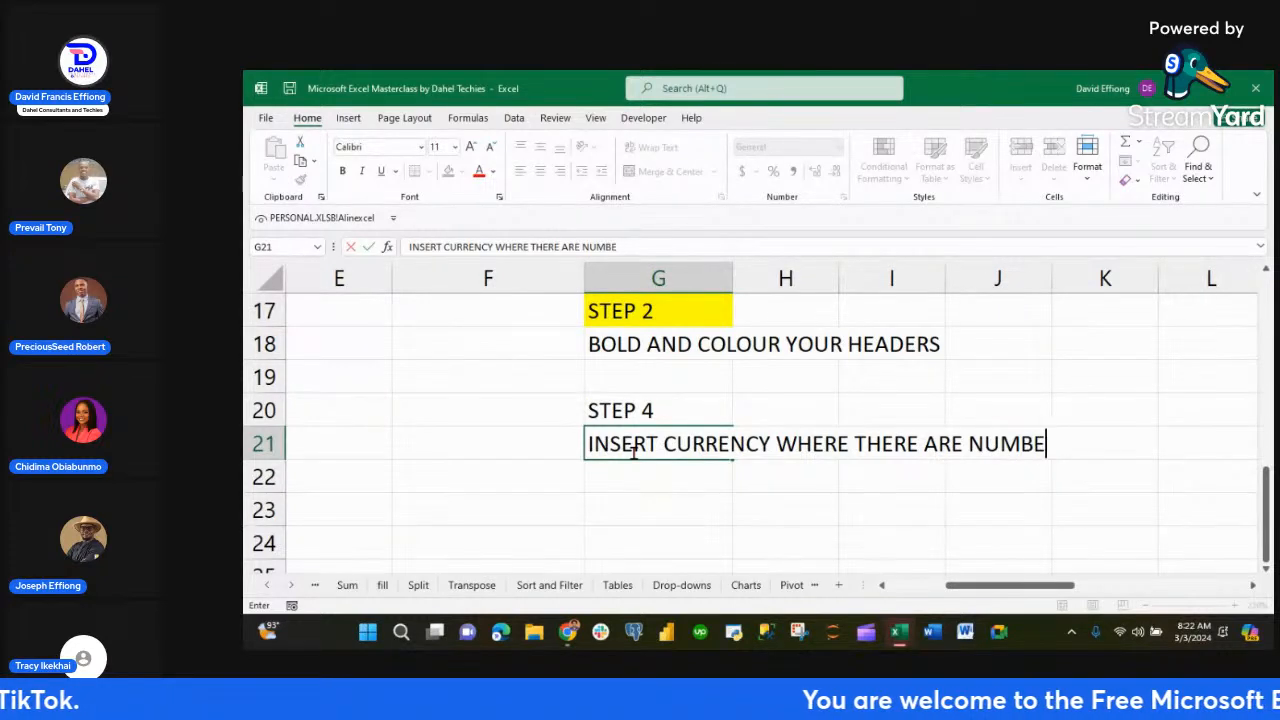
type("AMOUNT")
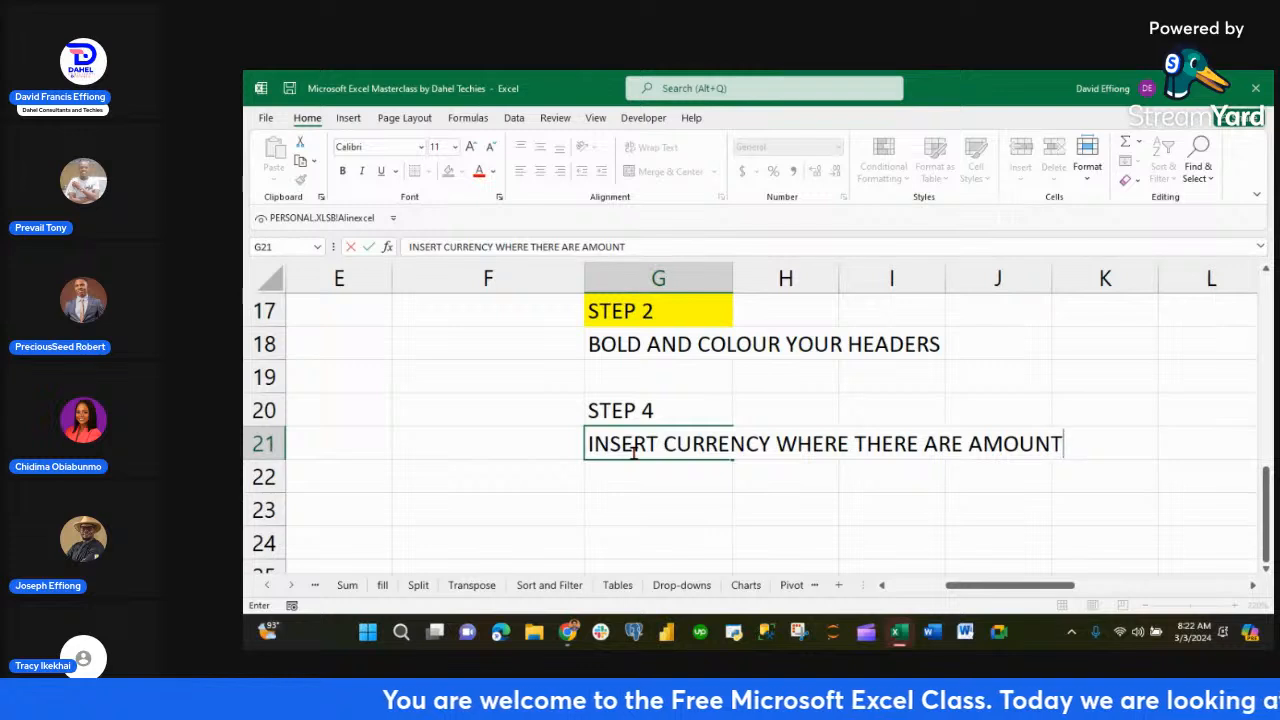
- Correct the heading in cell G20 to "STEP 3" and fill the cell with yellow
left_click(680, 409)
left_click(465, 245)
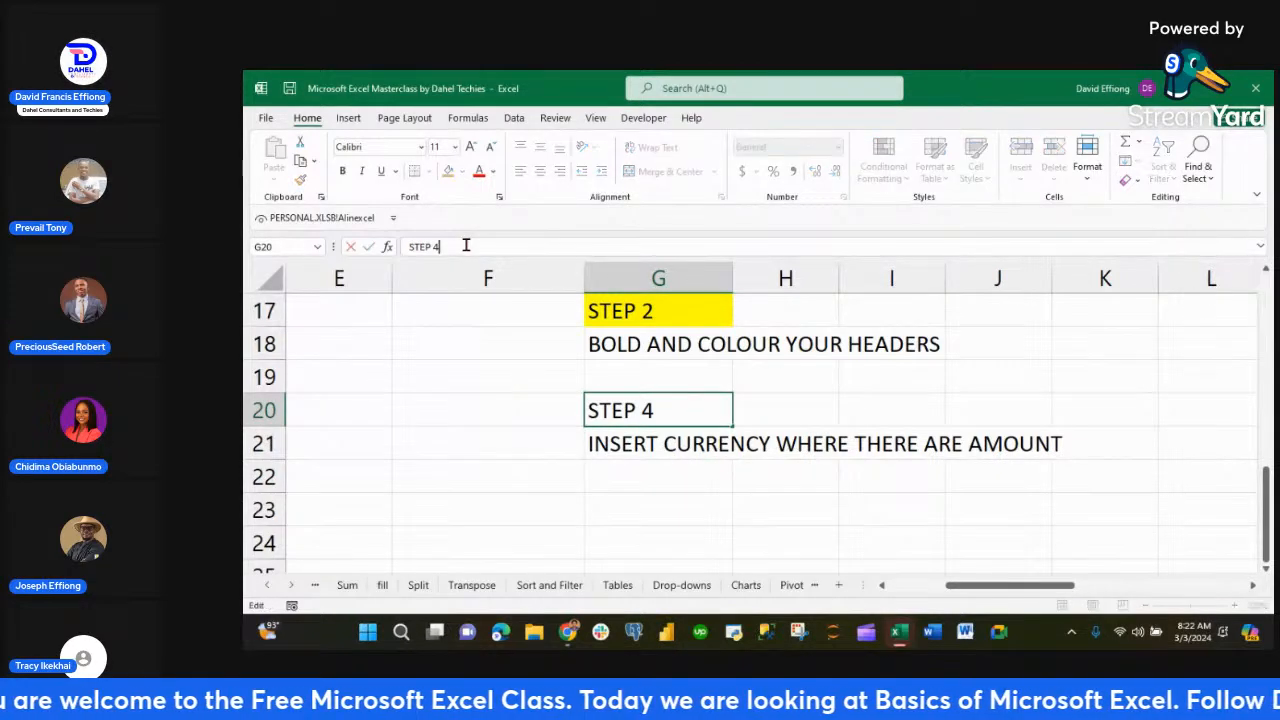
left_click(578, 483)
left_click(651, 413)
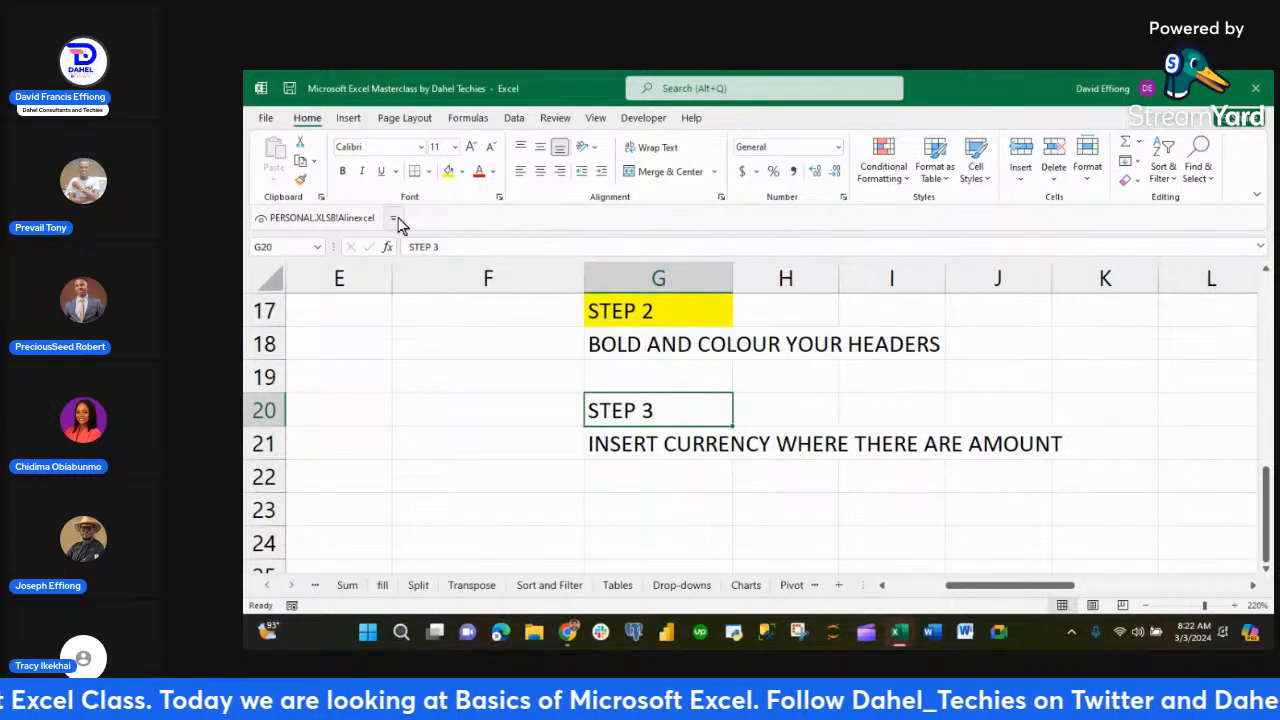
left_click(449, 176)
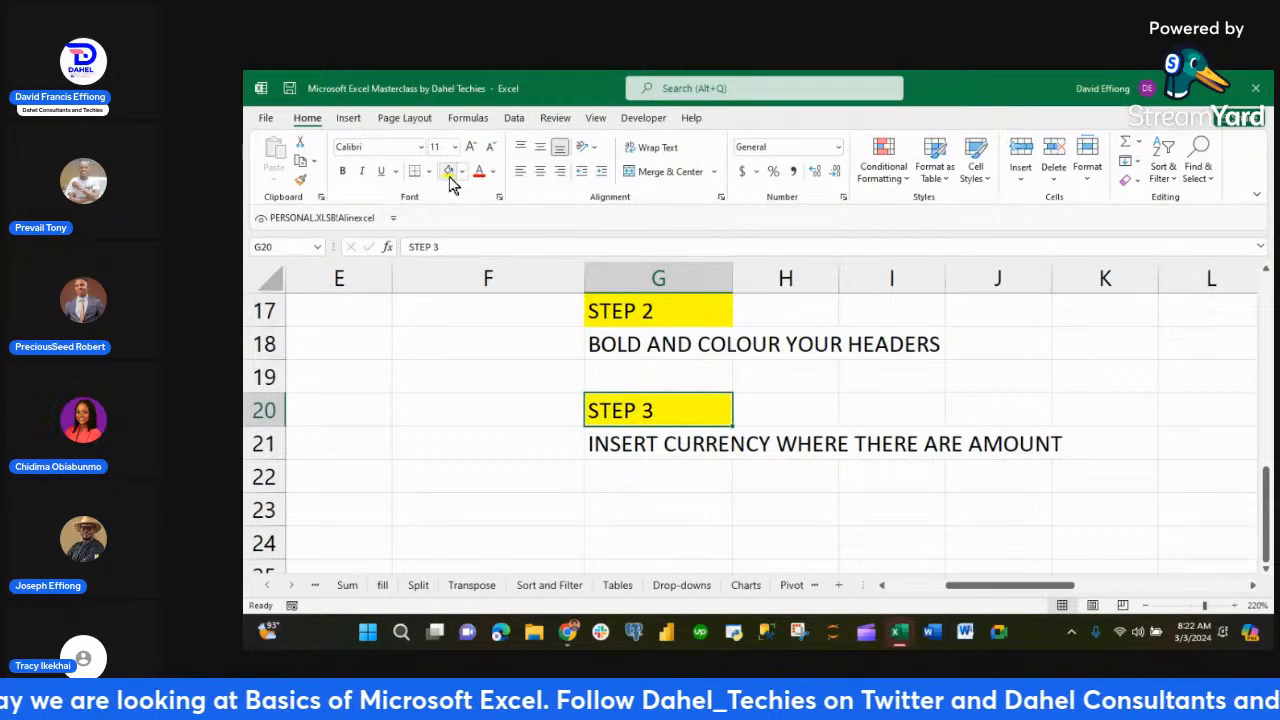
- Apply the dollar Accounting number format to the tuition fee amounts in G3:G7
scroll(548, 468, "up", 3)
scroll(548, 468, "up", 3)
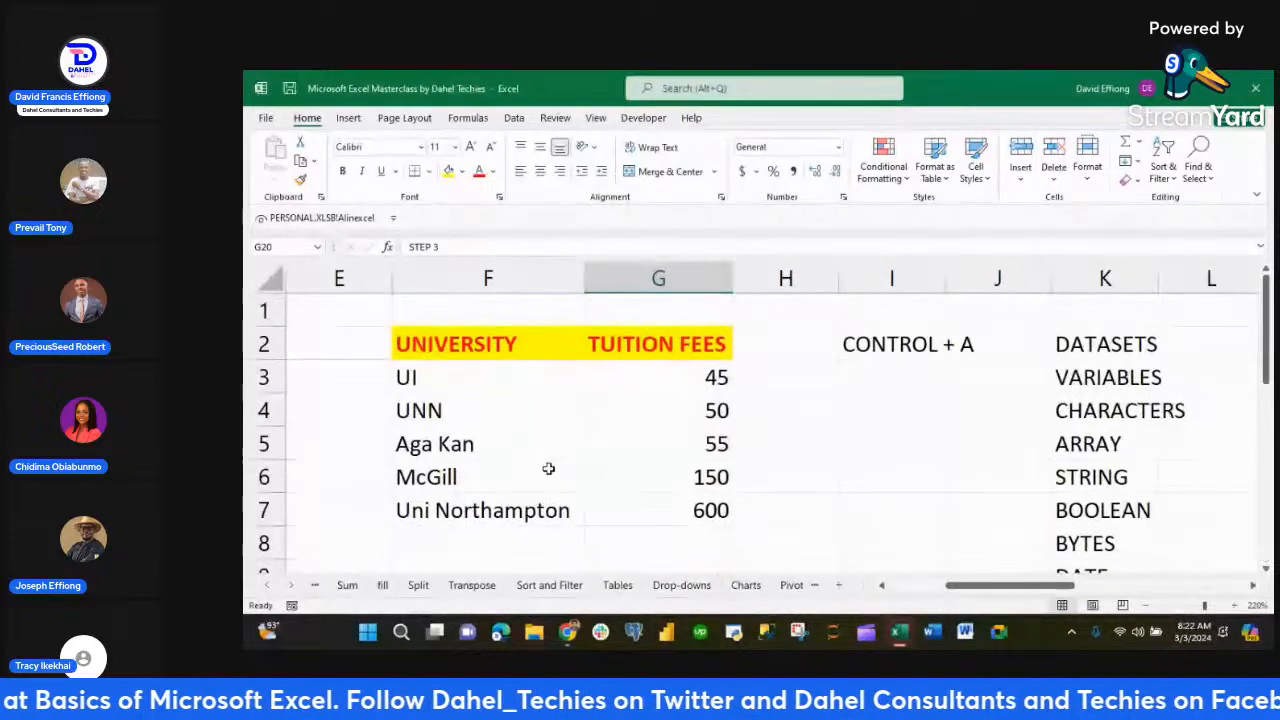
right_click(688, 377)
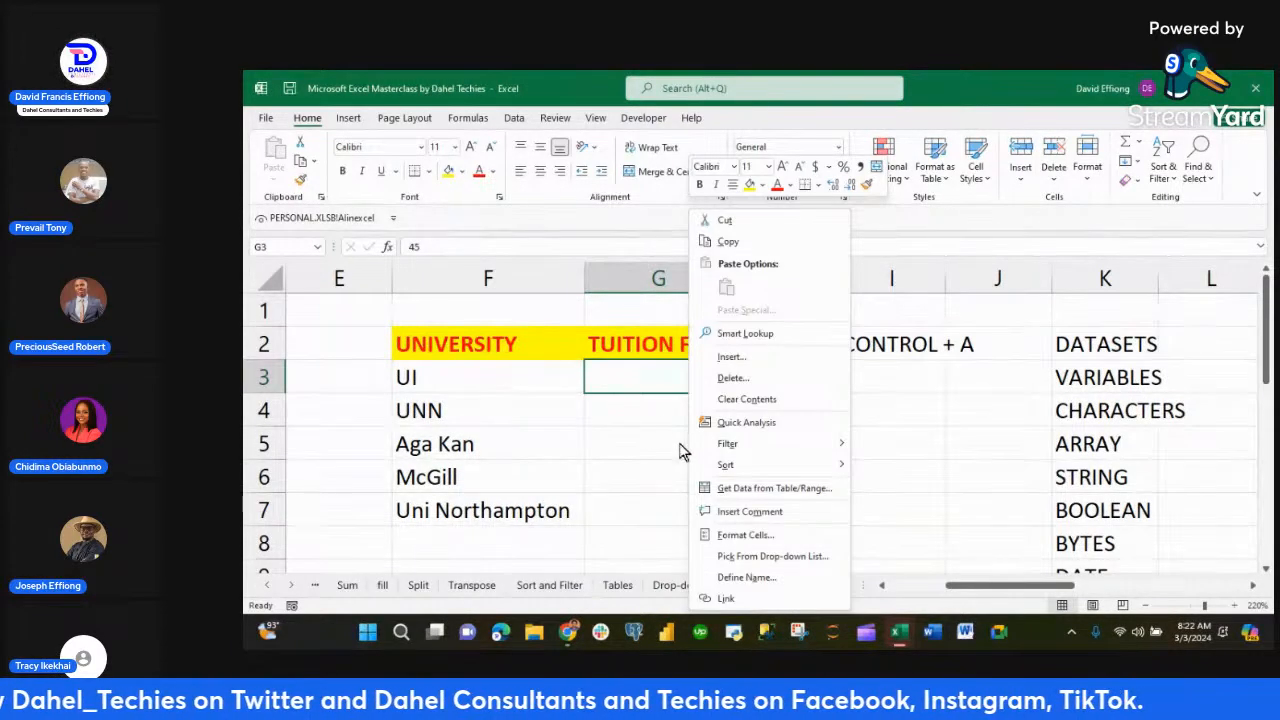
left_click(649, 411)
right_click(671, 377)
left_click(628, 486)
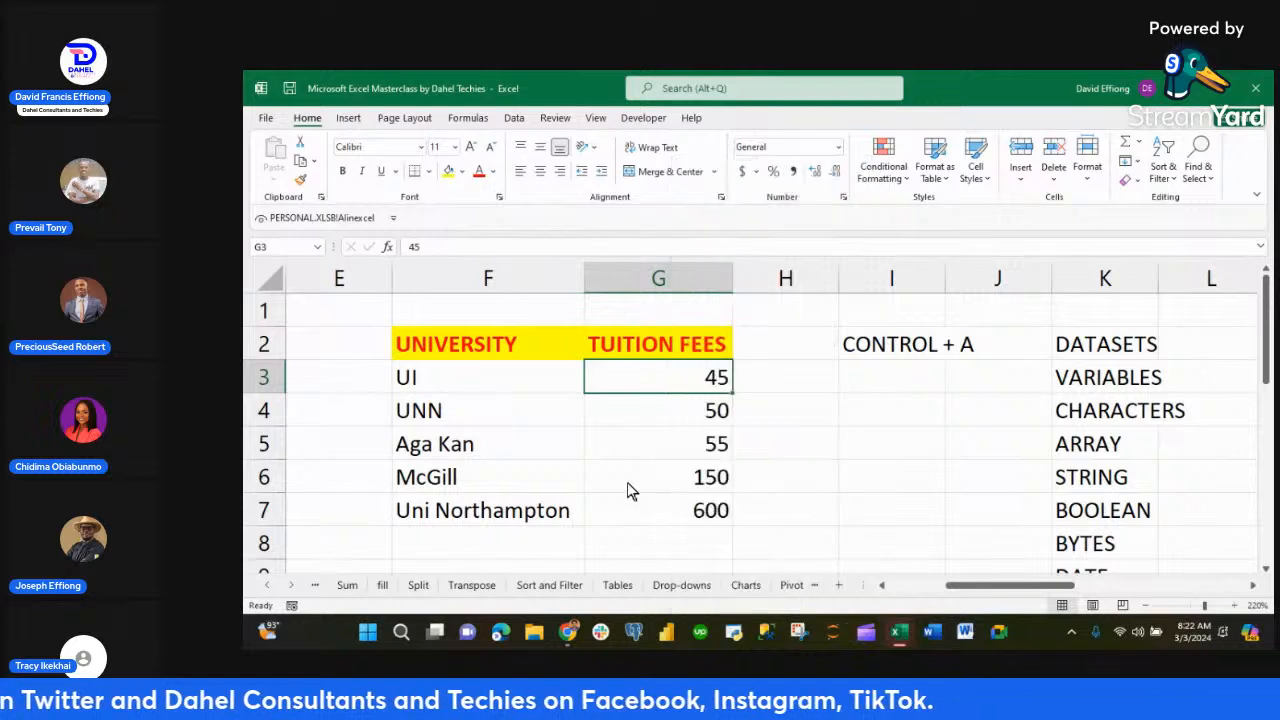
left_click_drag(651, 376, 666, 514)
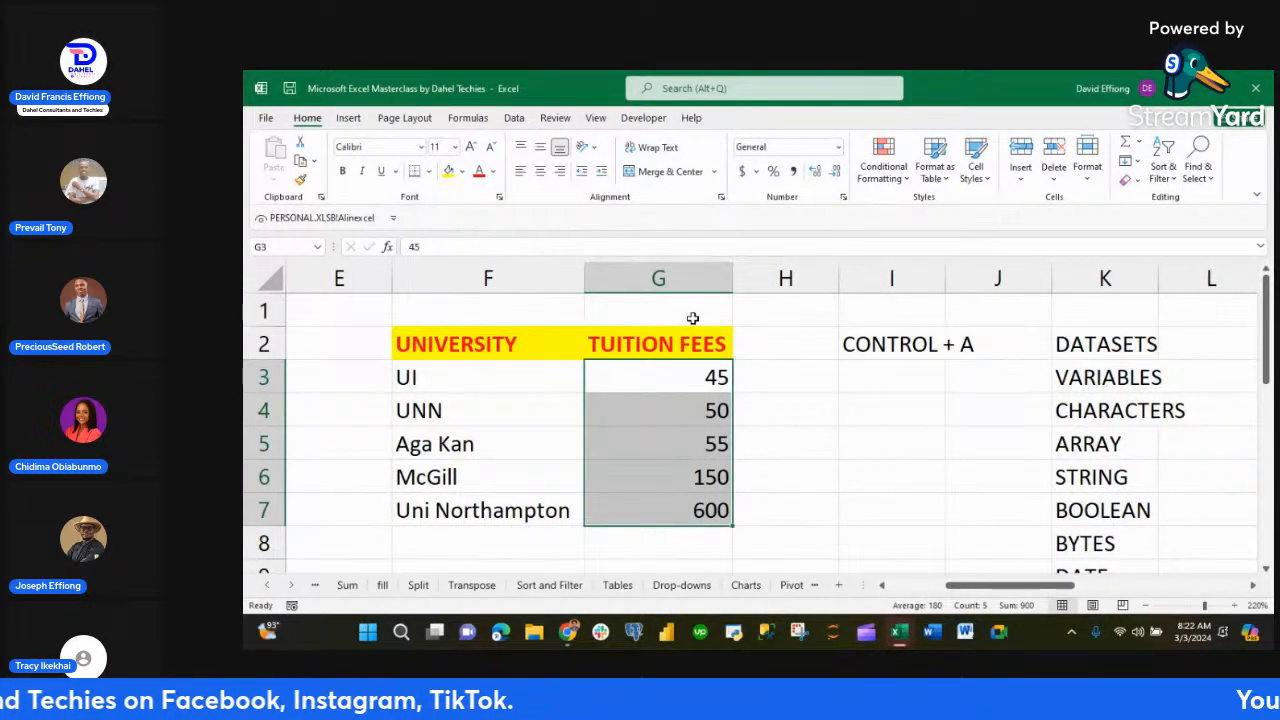
left_click(745, 176)
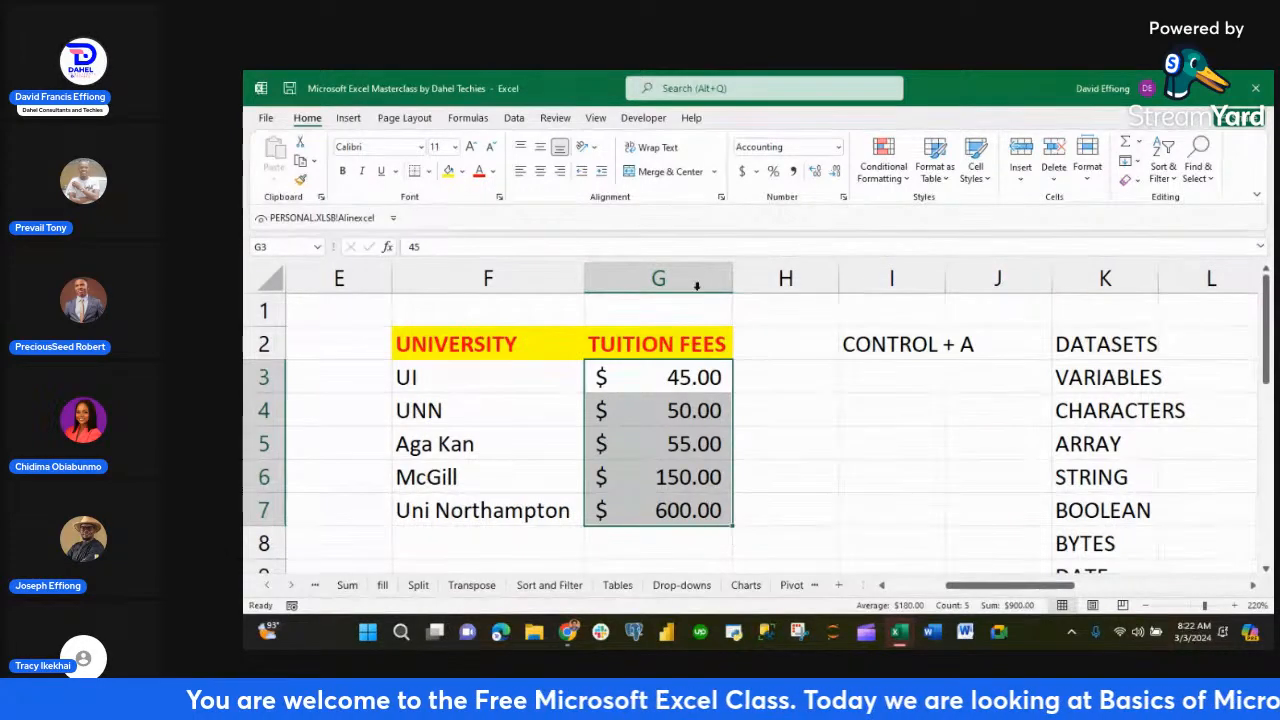
- Try the Currency number format on the tuition fees in G3:G7 and return them to the Accounting format
left_click(839, 148)
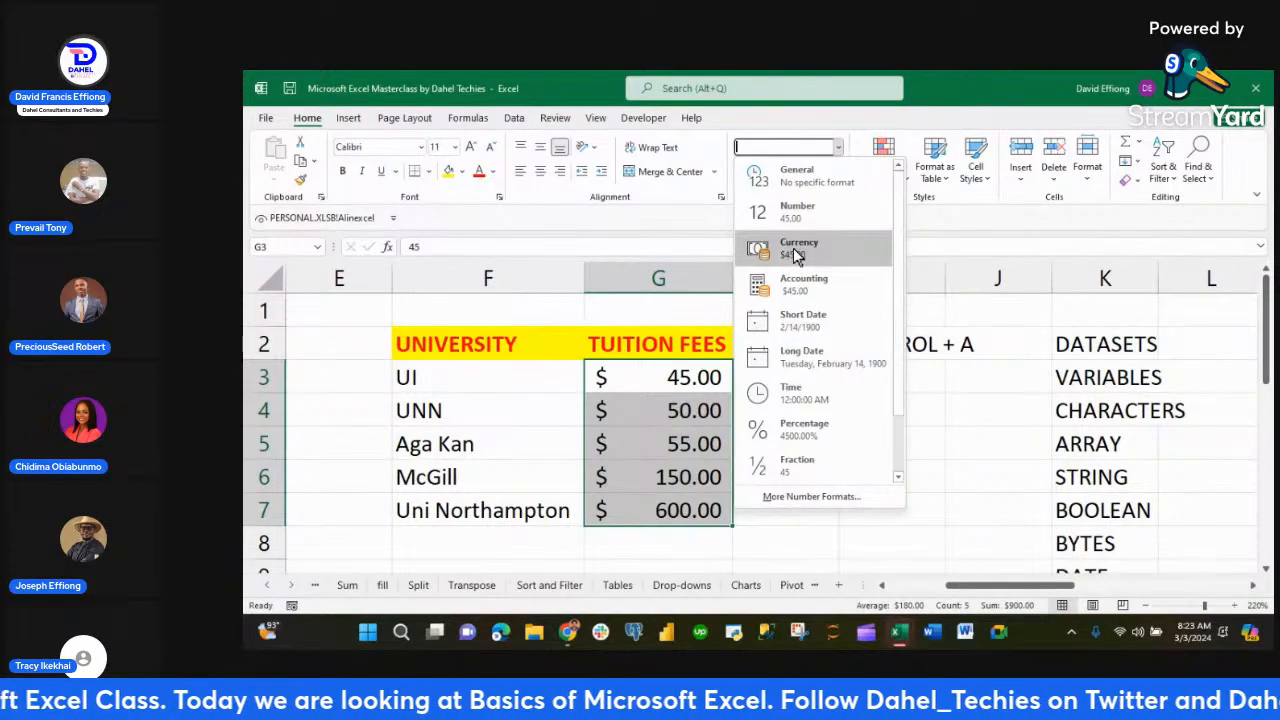
left_click(797, 256)
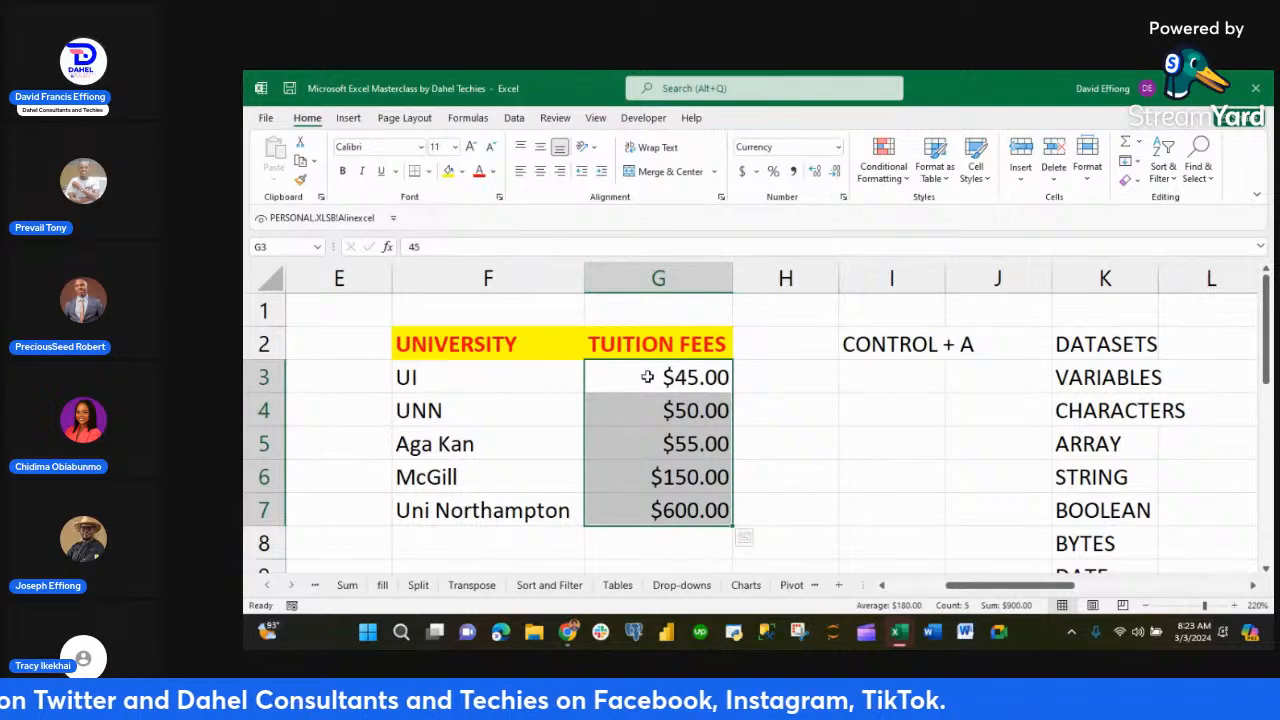
left_click(839, 150)
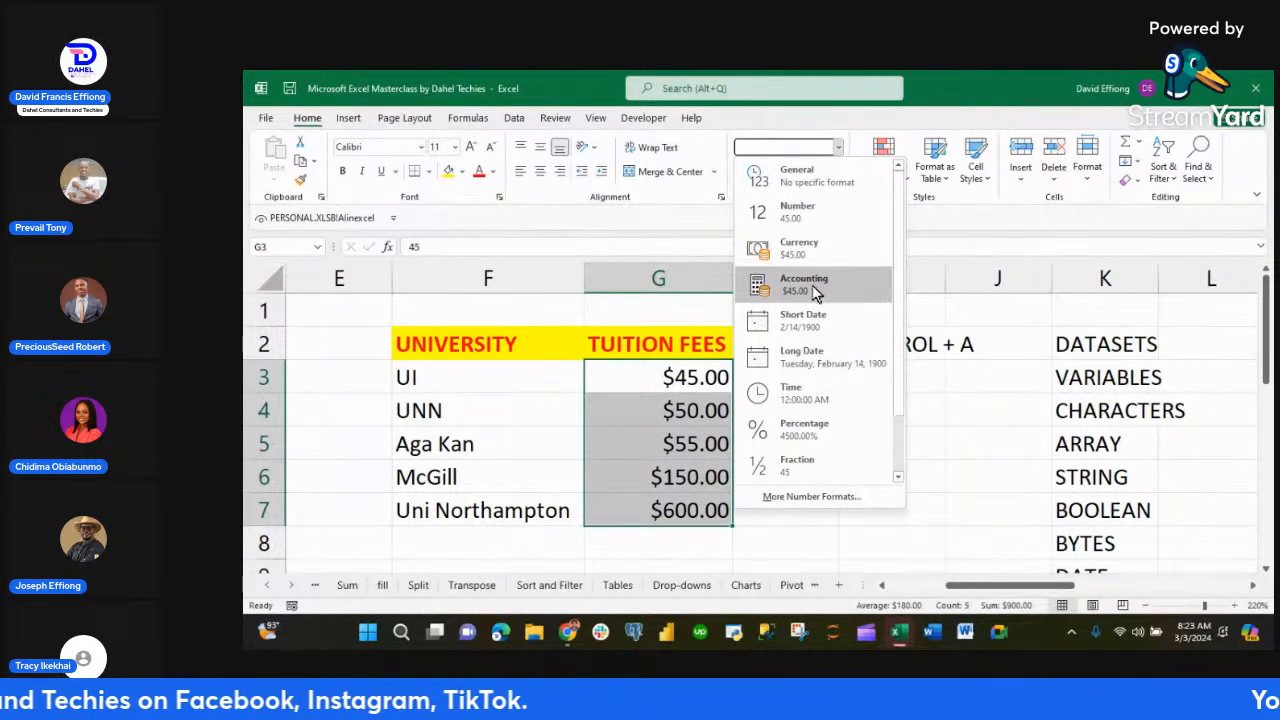
left_click(815, 290)
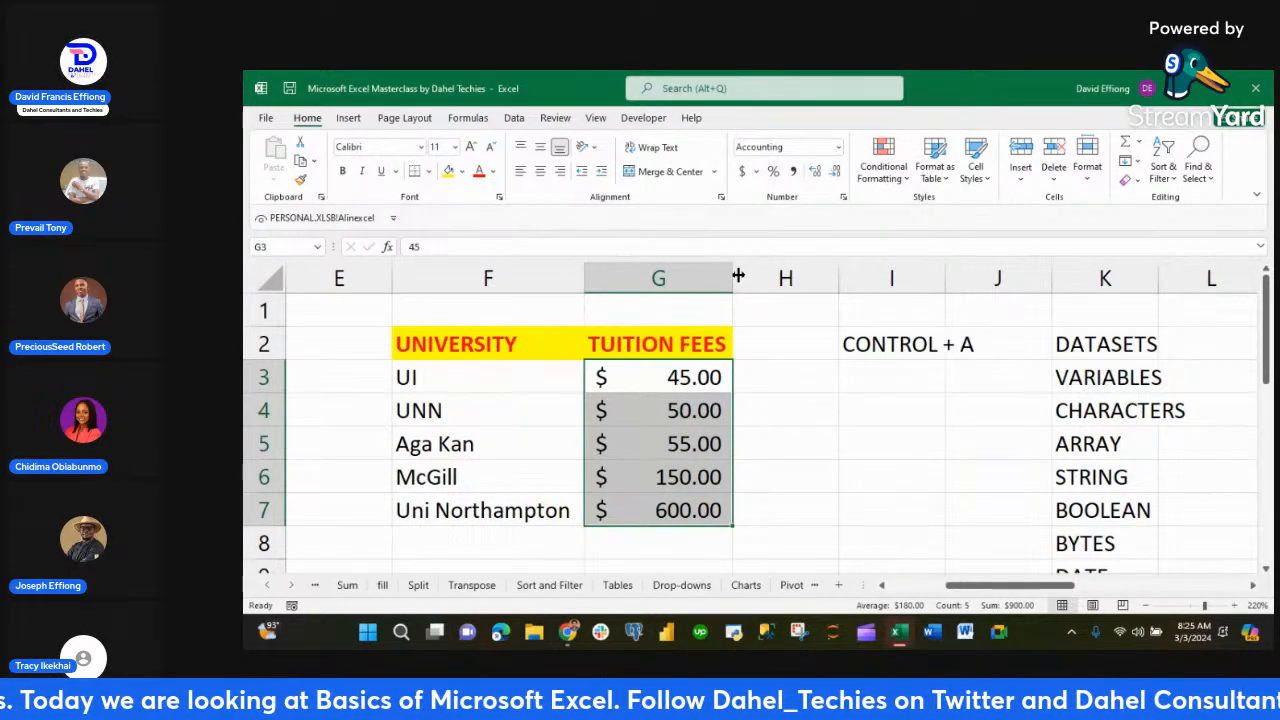
scroll(738, 275, "down", 1)
scroll(738, 275, "up", 1)
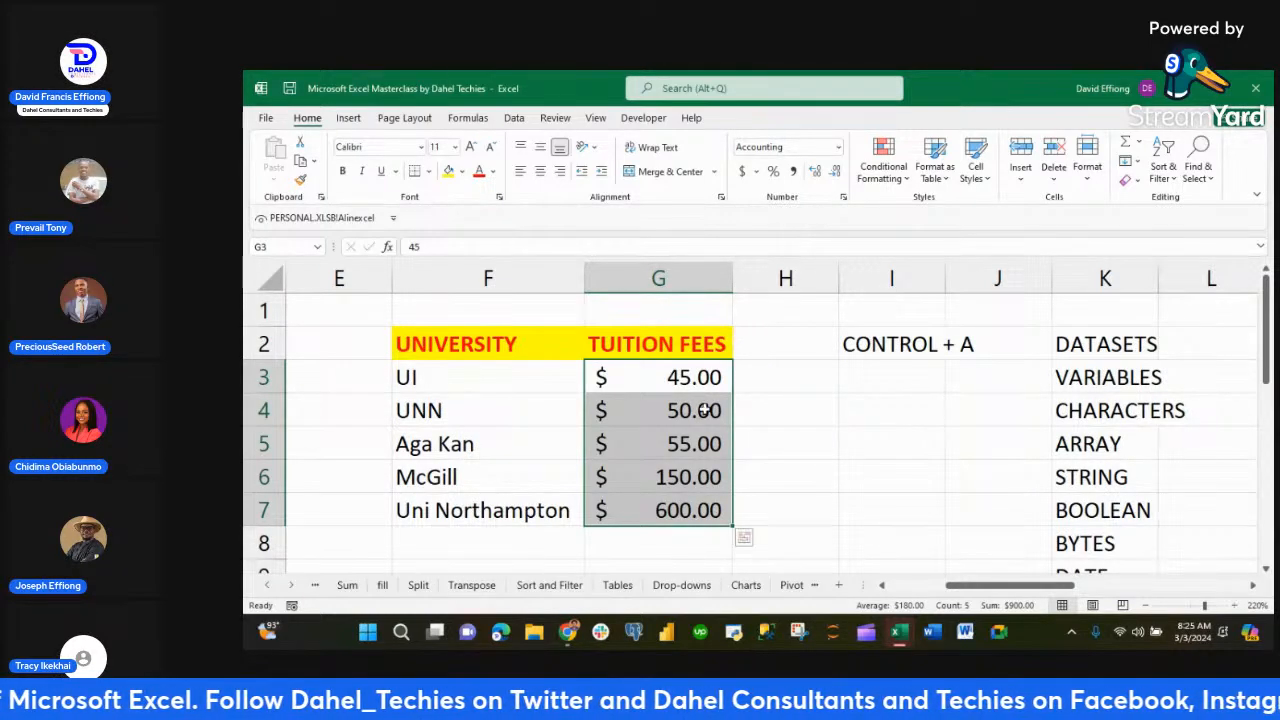
left_click(645, 563)
left_click(676, 538)
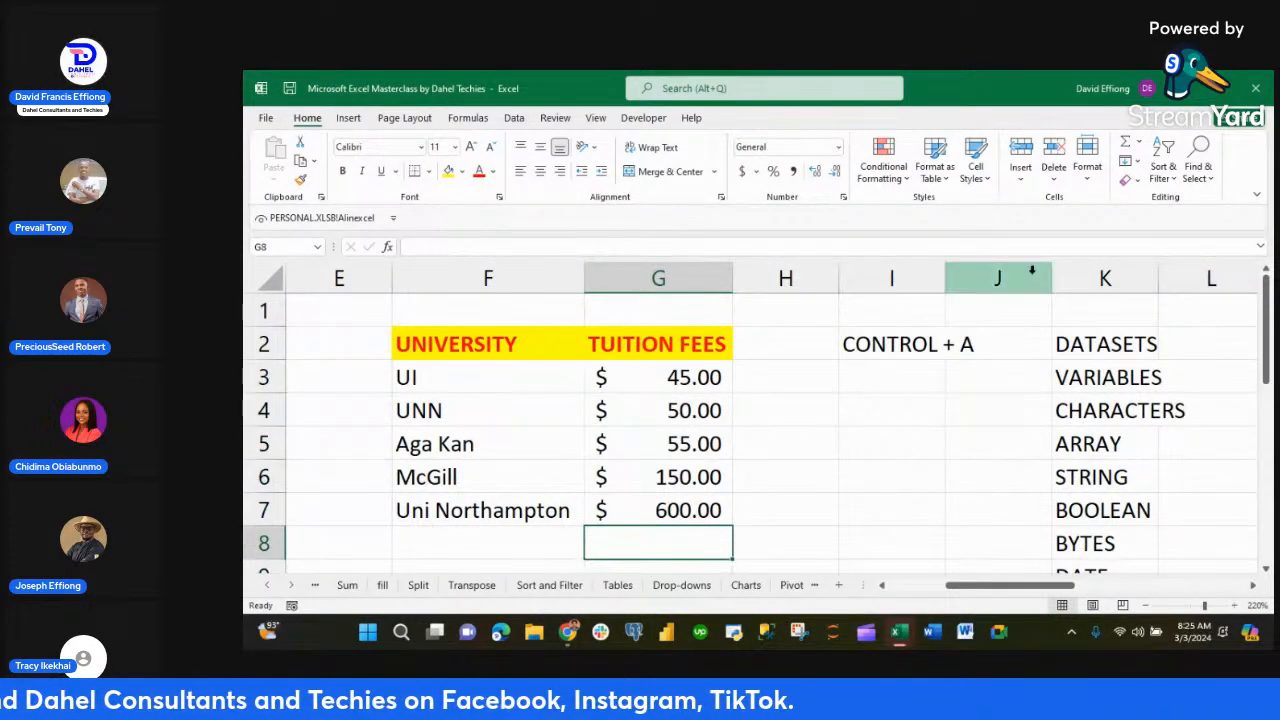
- Total the tuition fees in G3:G7 with an AutoSum in G8 and fill the total cell with yellow
left_click(1128, 148)
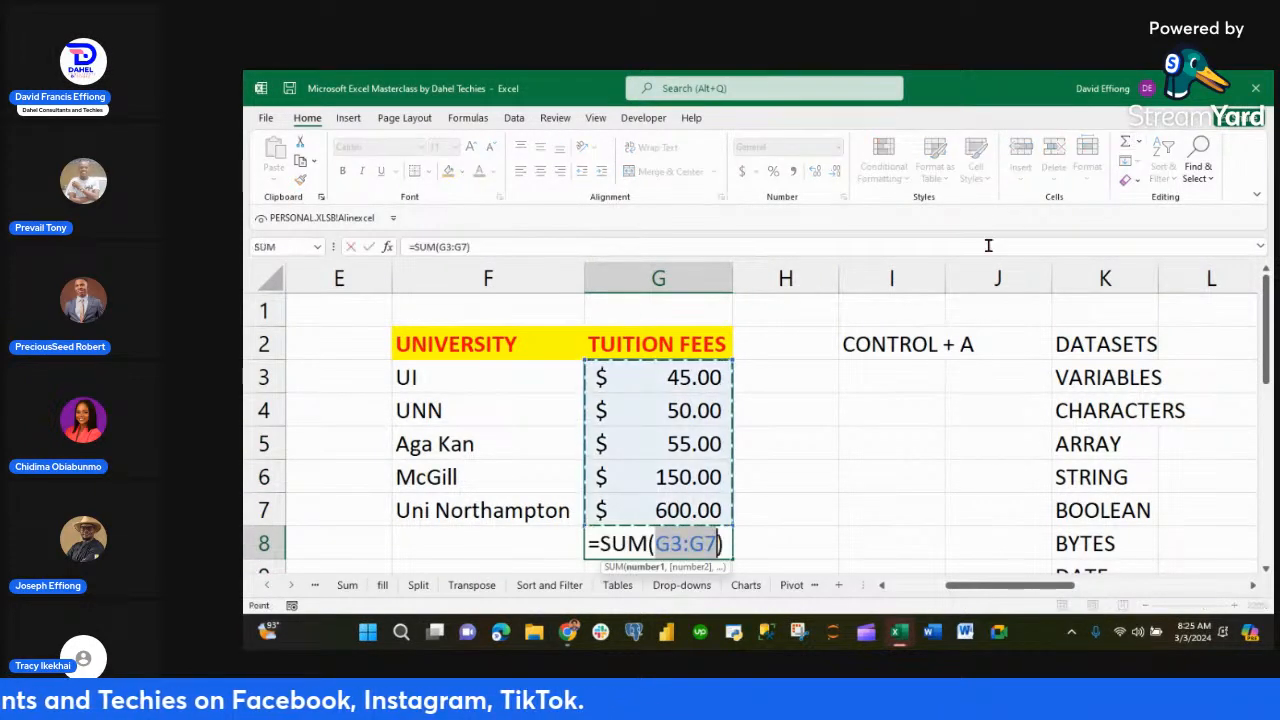
key("Return")
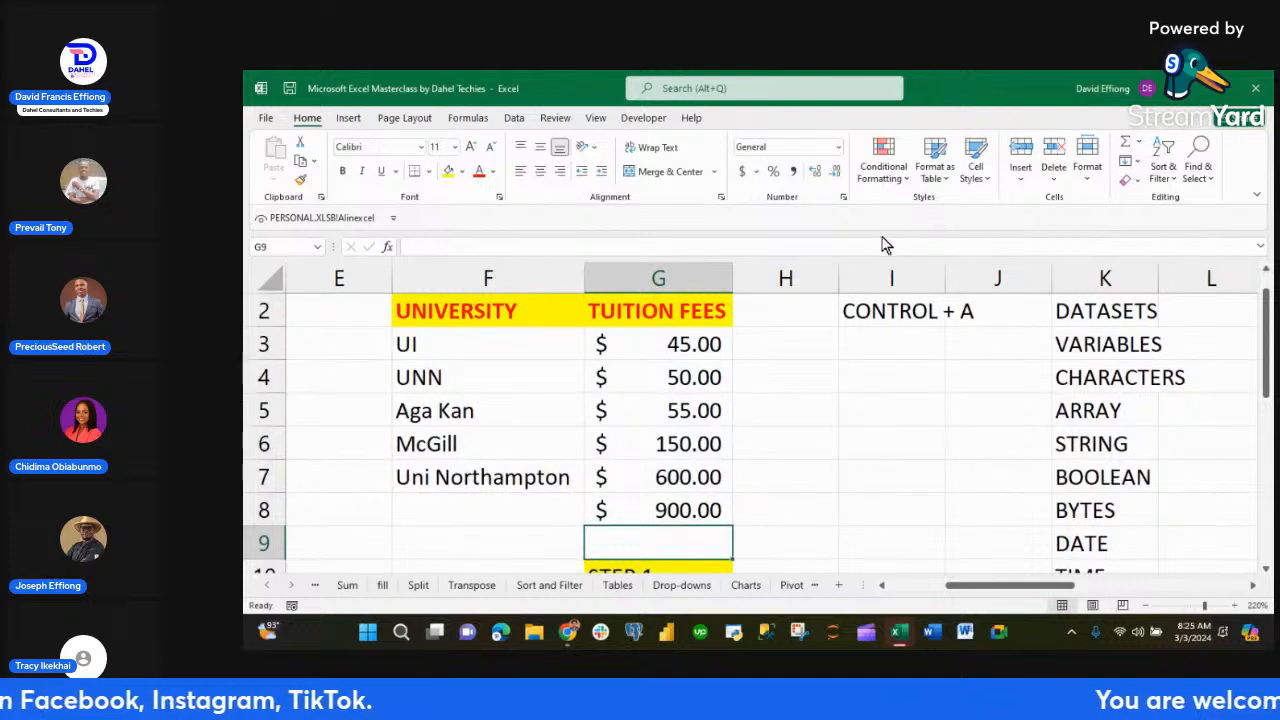
left_click(686, 497)
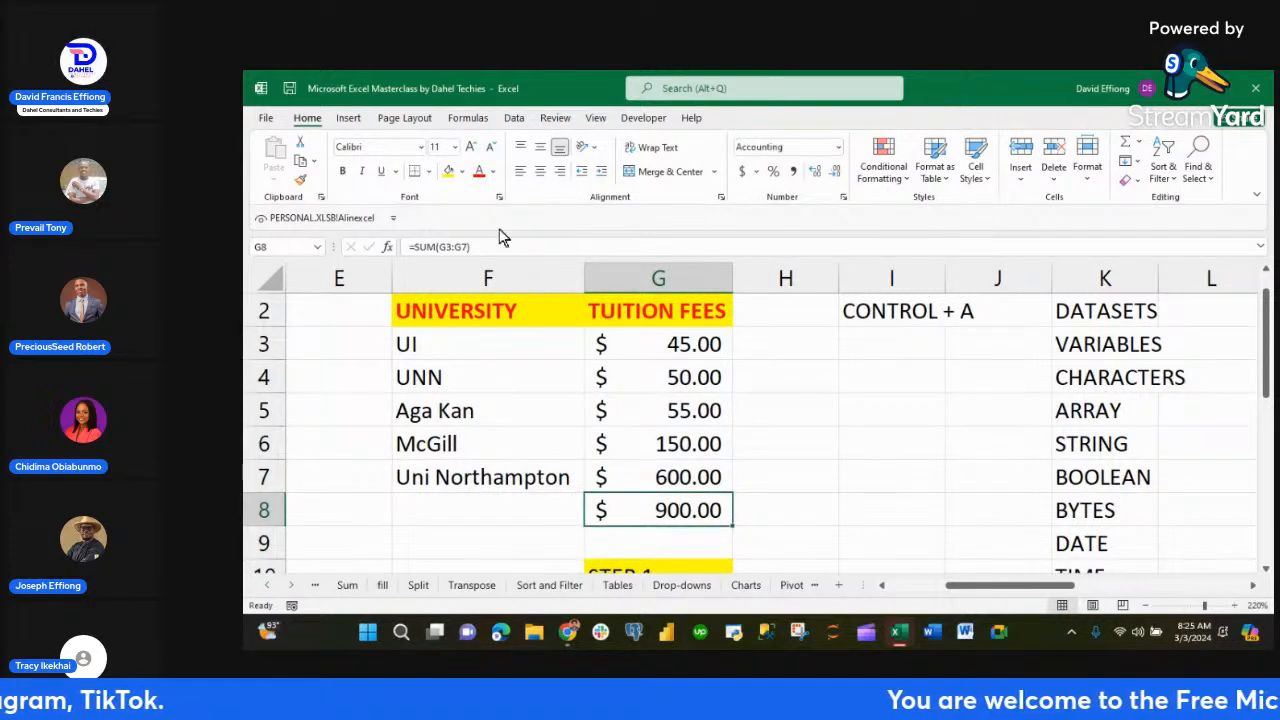
left_click(449, 173)
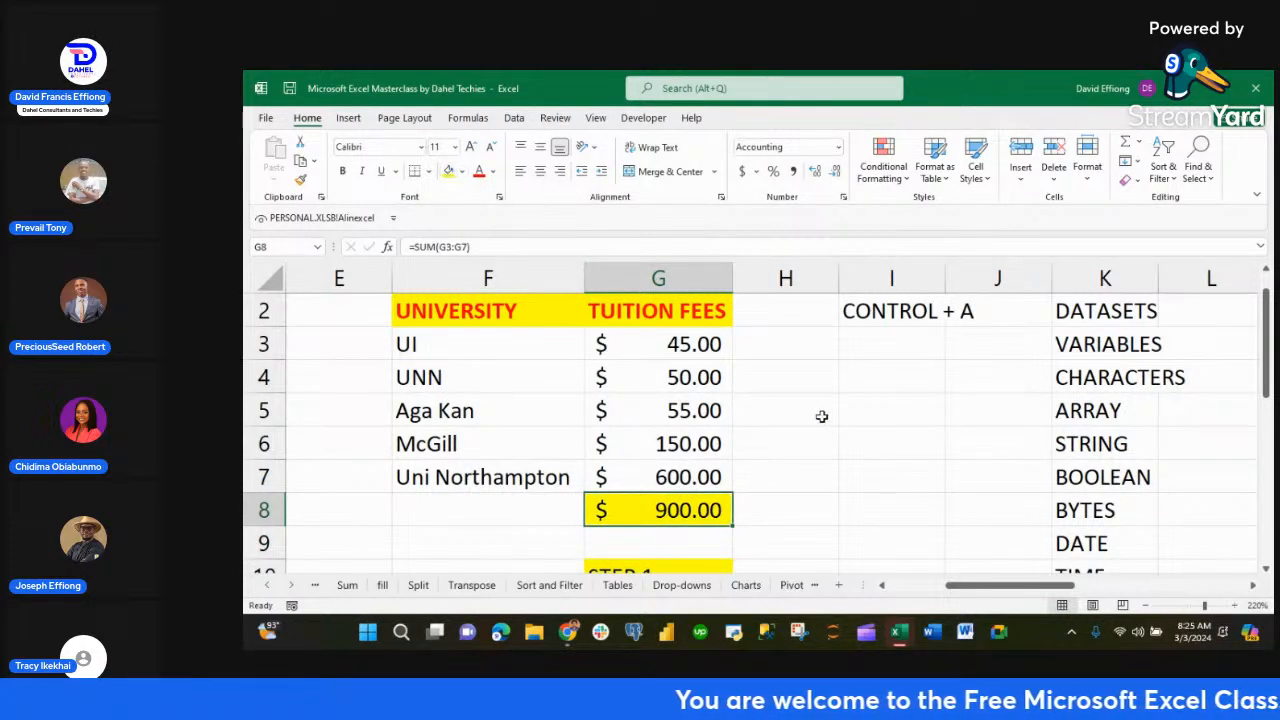
- Apply the Currency number format to the tuition fees and their total in G3:G8
left_click(703, 345)
left_click_drag(703, 345, 700, 510)
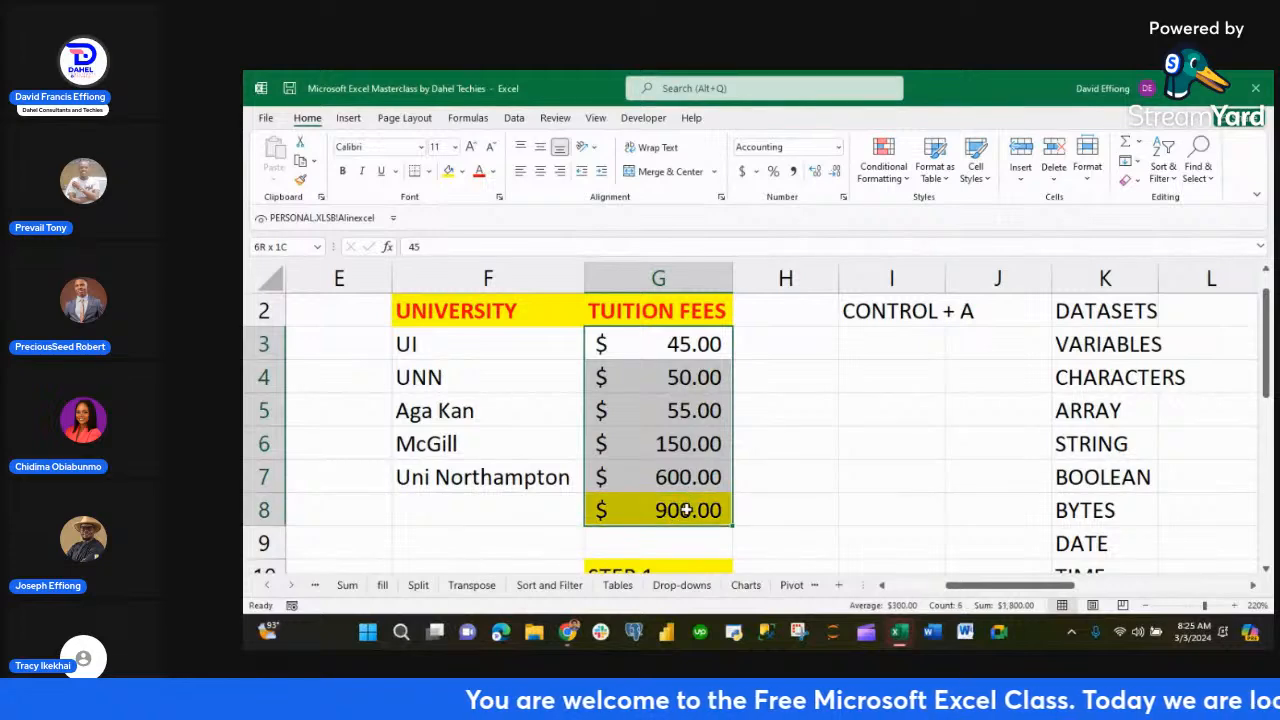
left_click(839, 147)
left_click(815, 255)
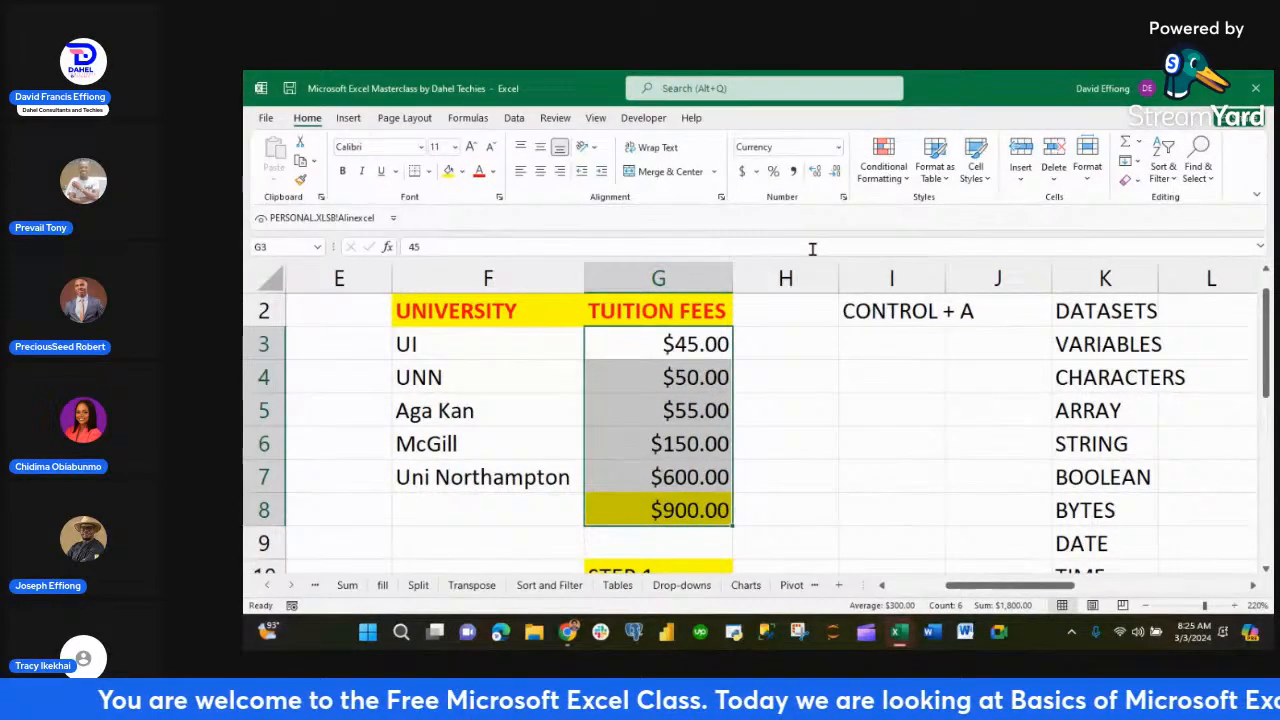
left_click(848, 442)
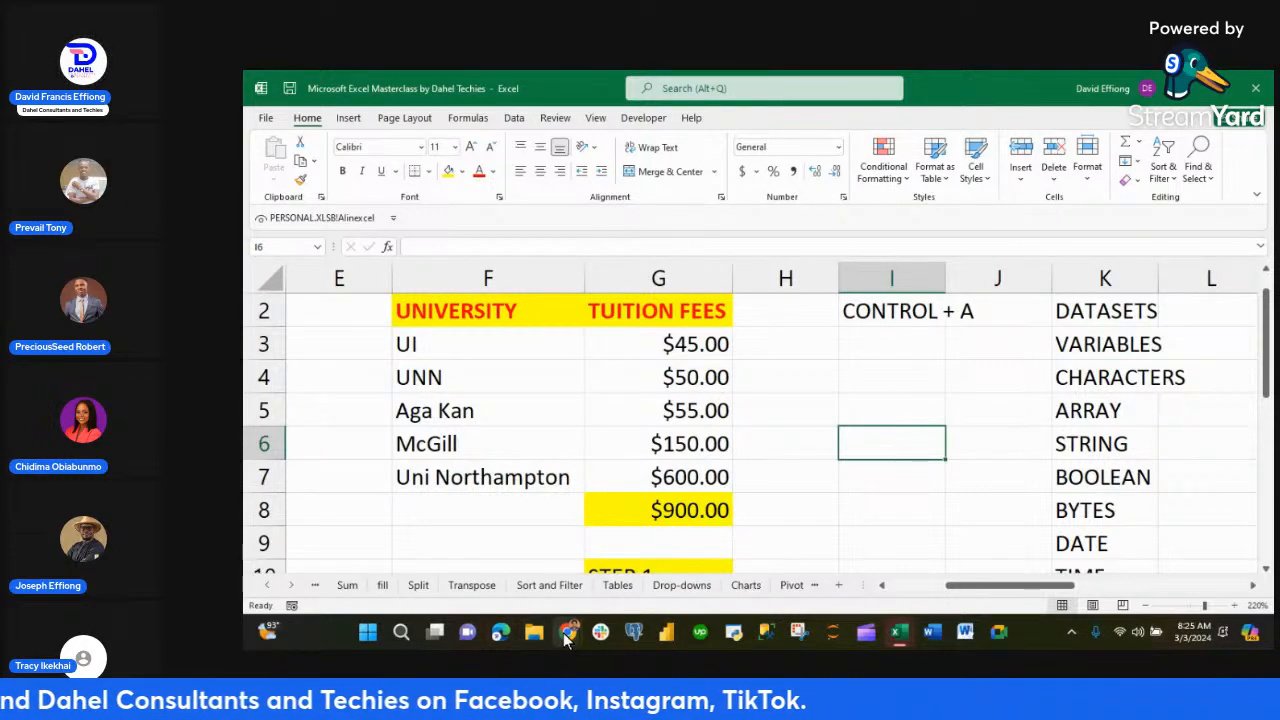
- Return the tuition fees and total in G3:G8 to the Accounting number format
mouse_move(567, 638)
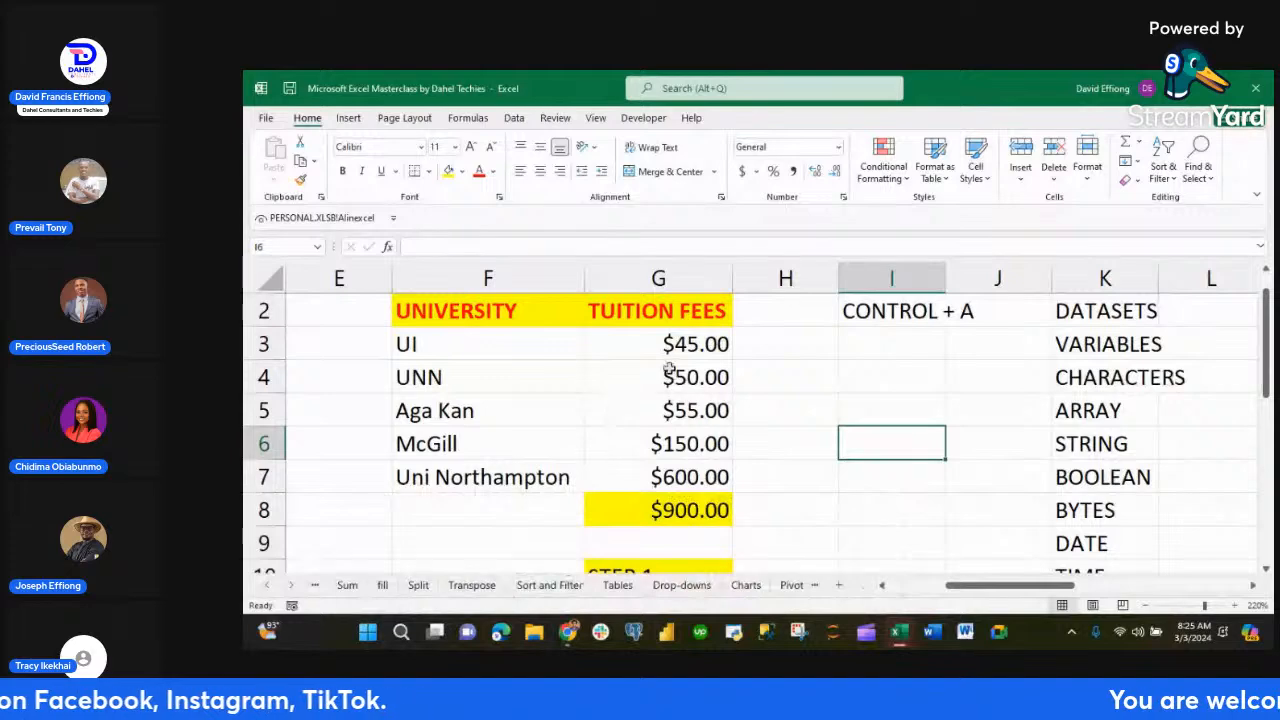
left_click_drag(662, 345, 690, 514)
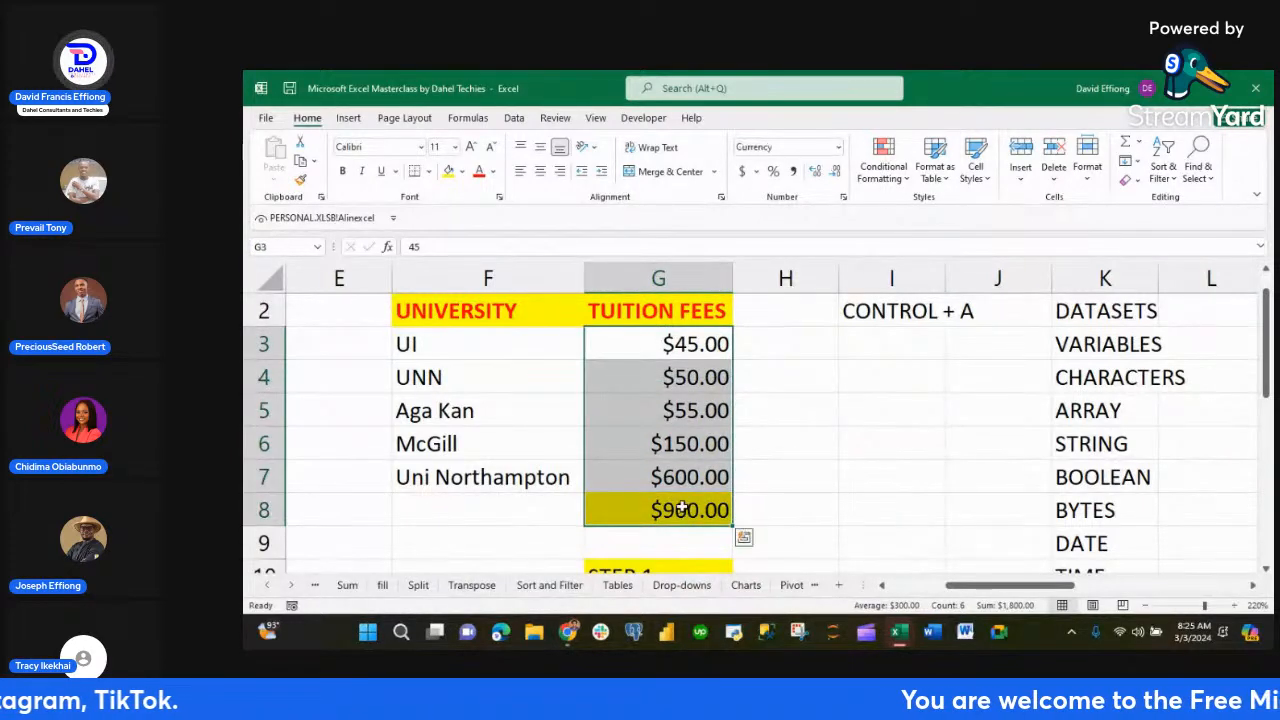
left_click(838, 148)
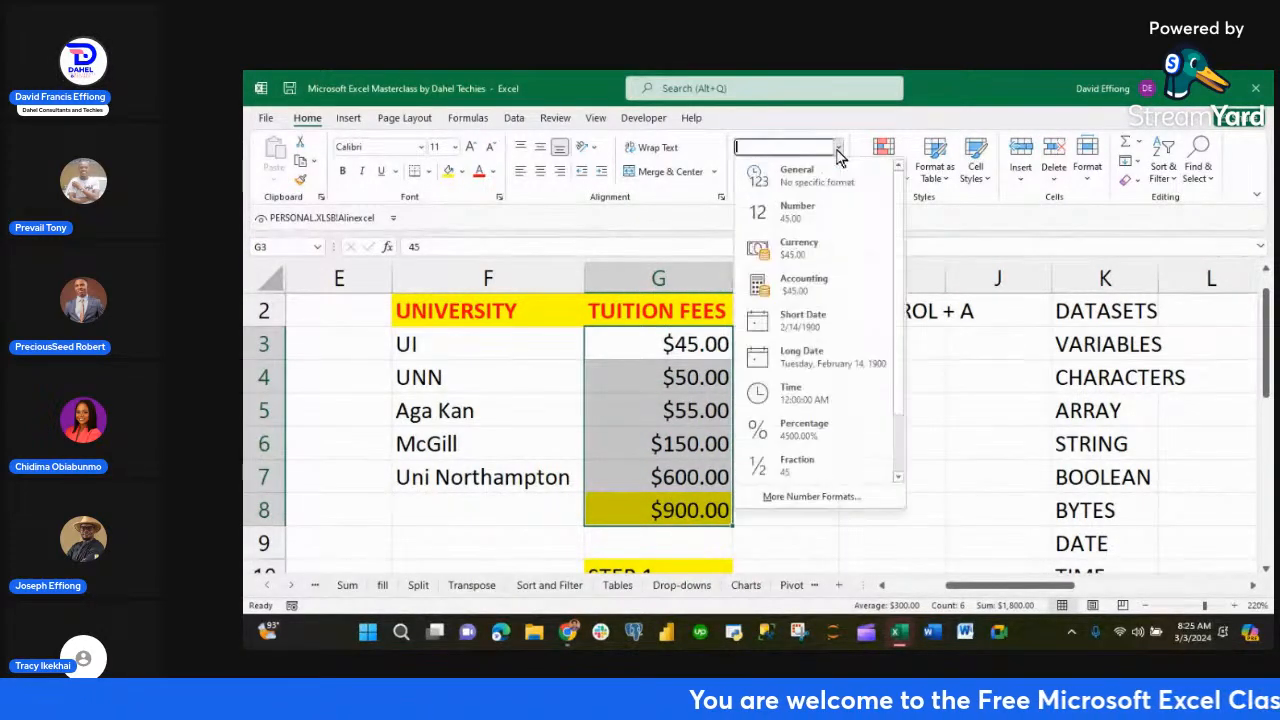
left_click(795, 289)
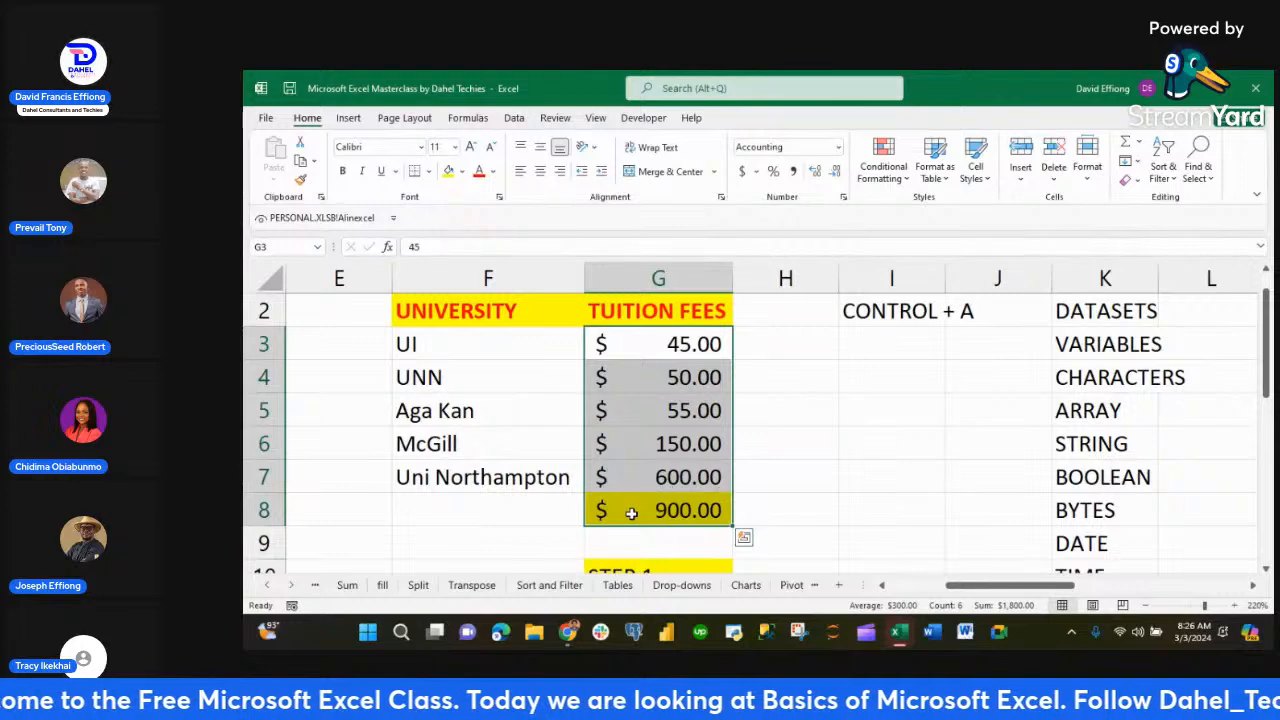
left_click(646, 511)
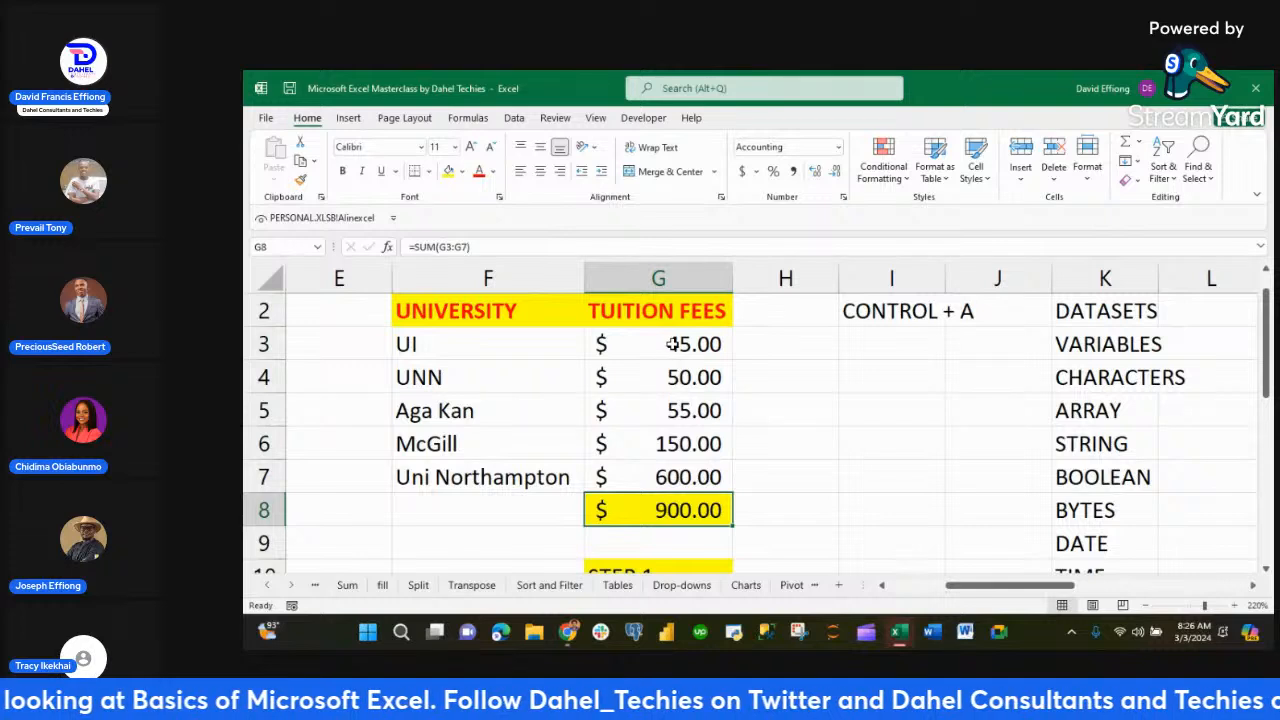
left_click_drag(673, 344, 681, 509)
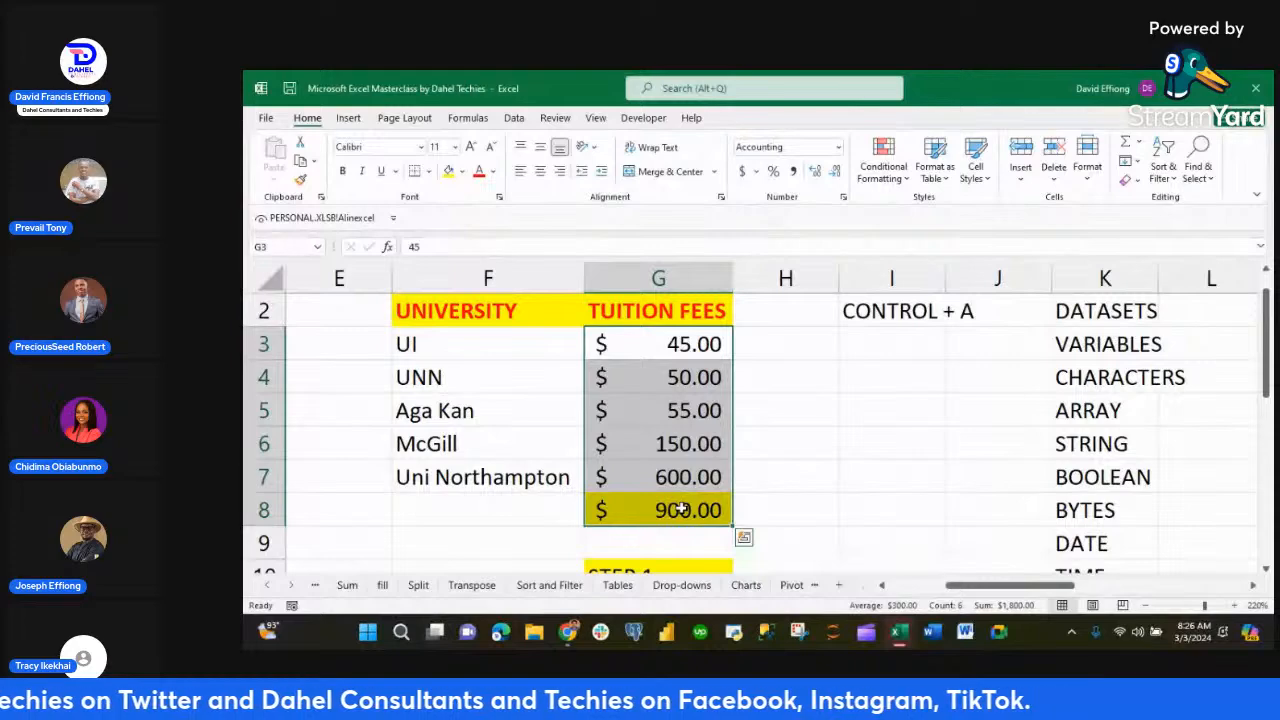
- Switch to the StreamYard studio, mute the microphone and remove the shared screen from the stage
mouse_move(570, 636)
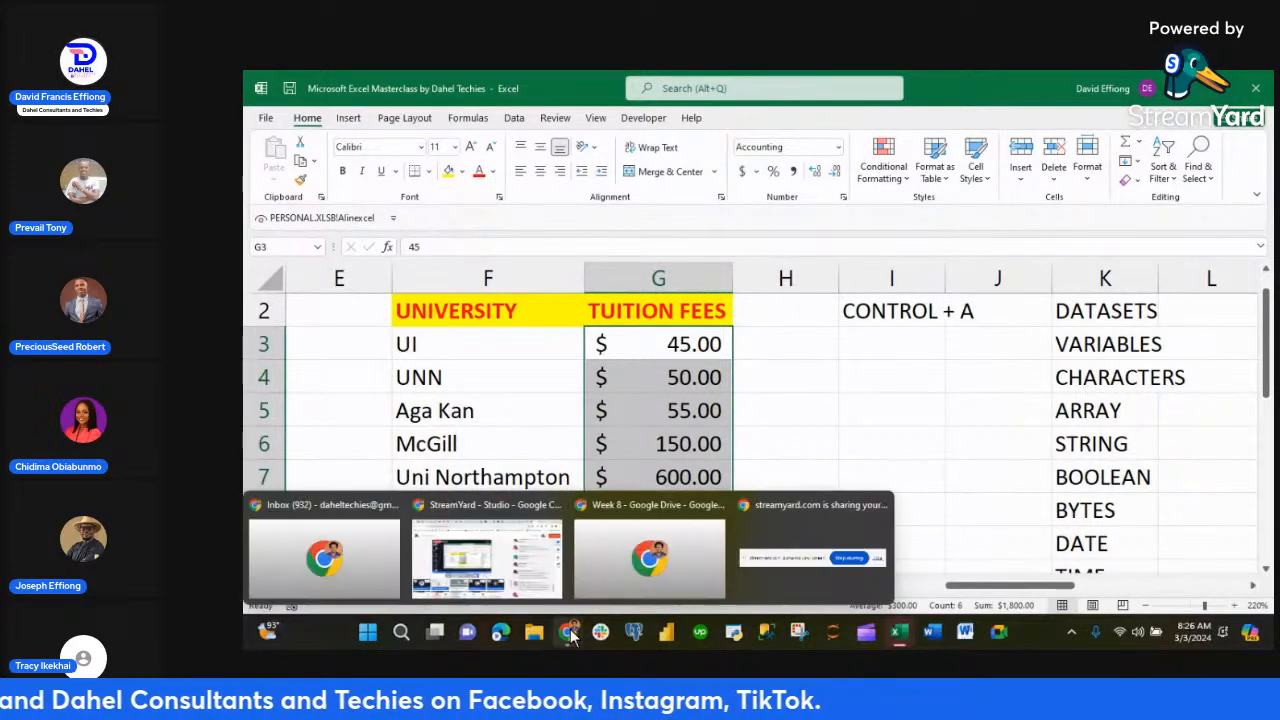
left_click(495, 550)
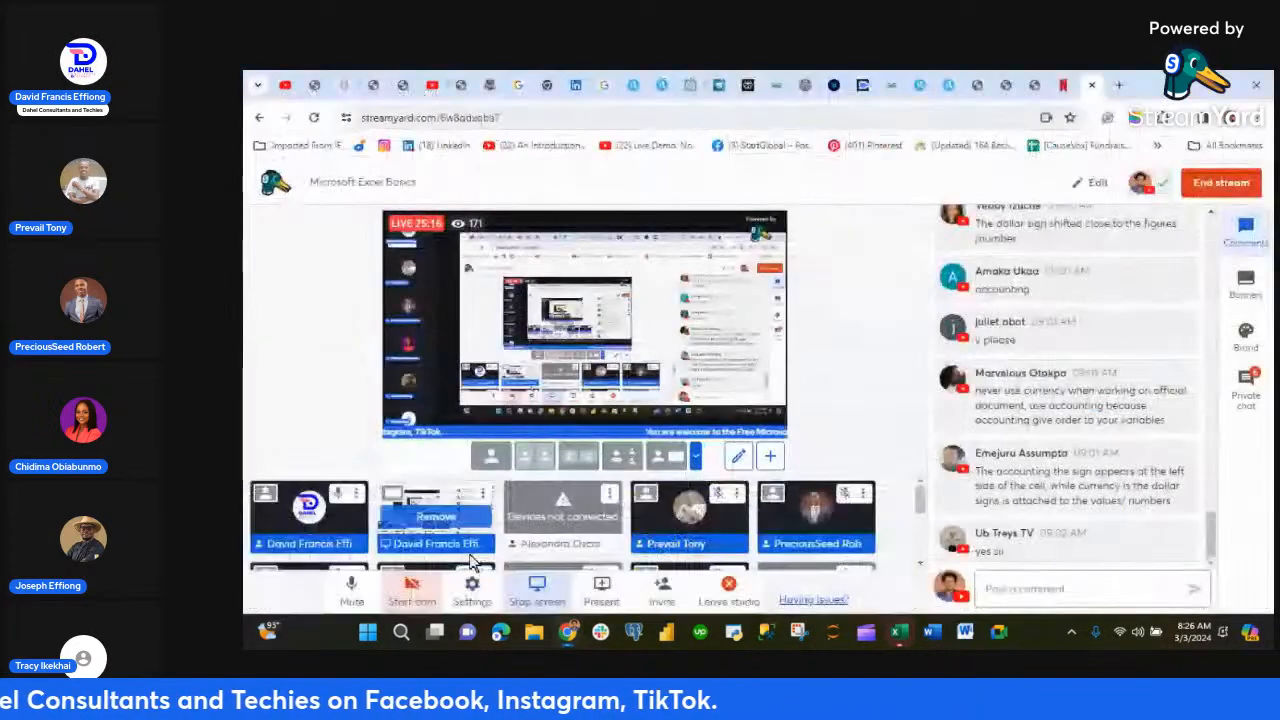
left_click(356, 590)
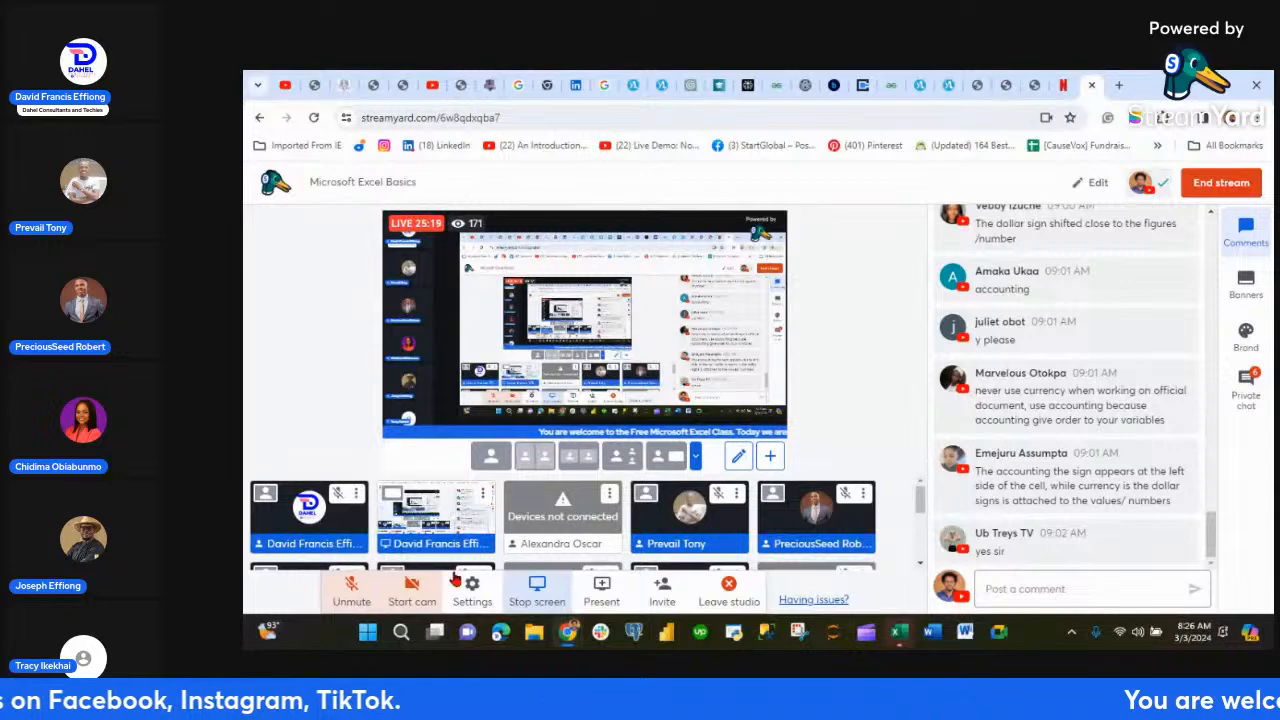
left_click(462, 530)
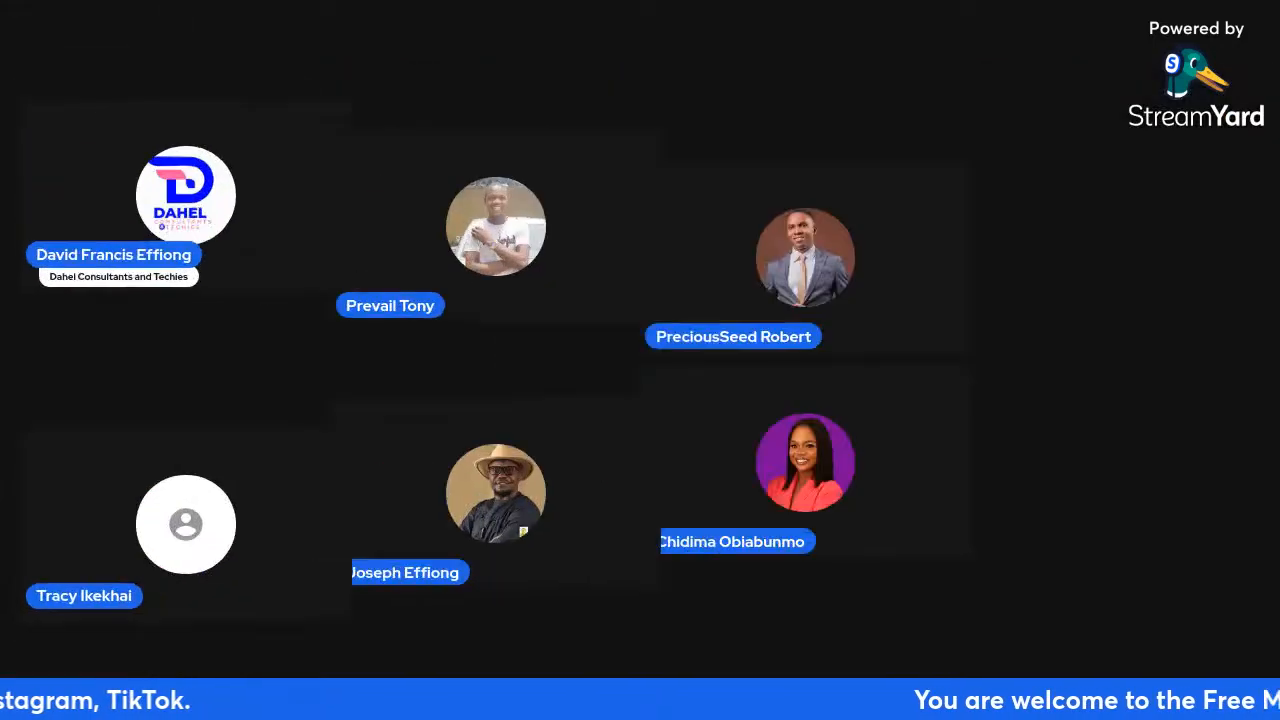
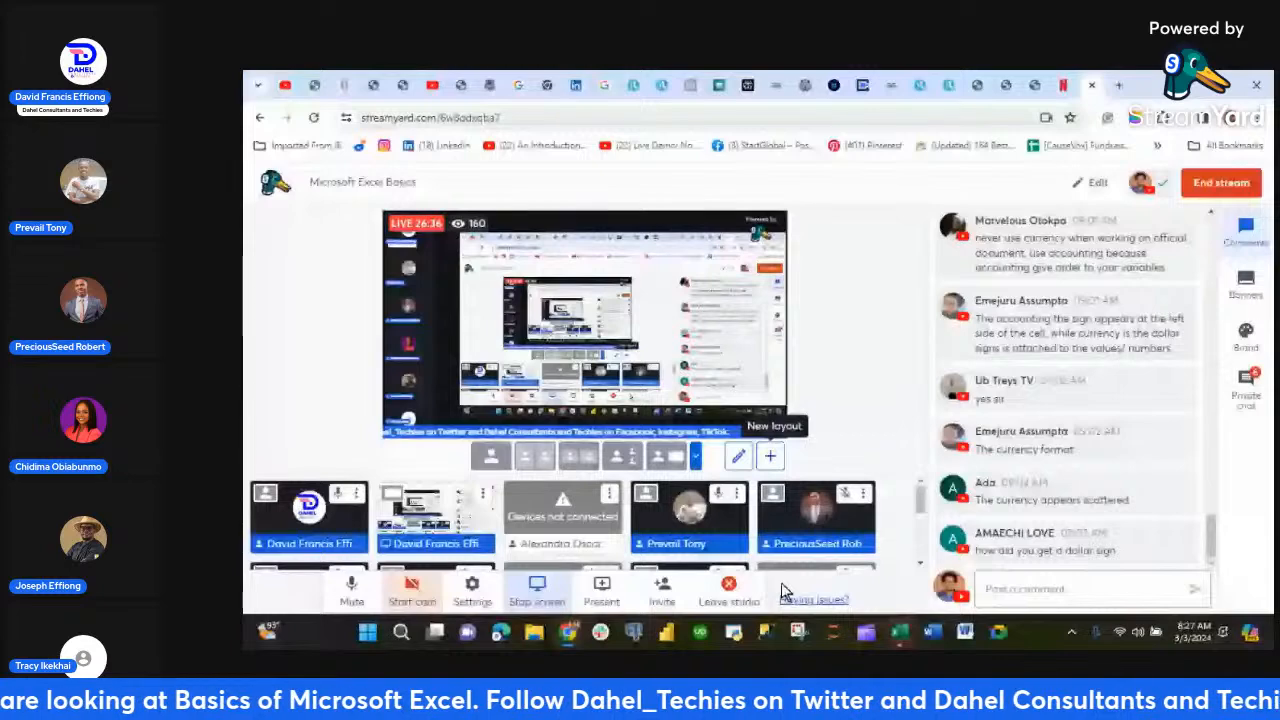
- Switch back to the Excel workbook and clear only the formats from the tuition fees and total in G3:G8
mouse_move(899, 631)
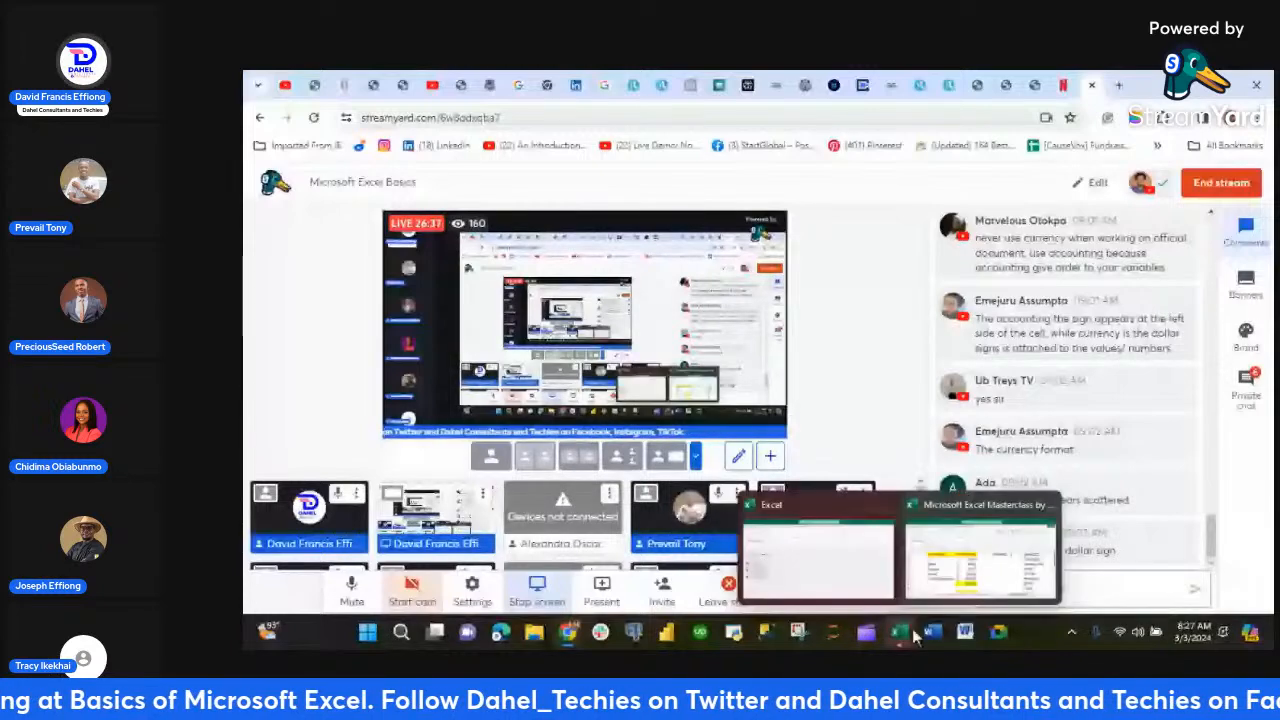
left_click(937, 563)
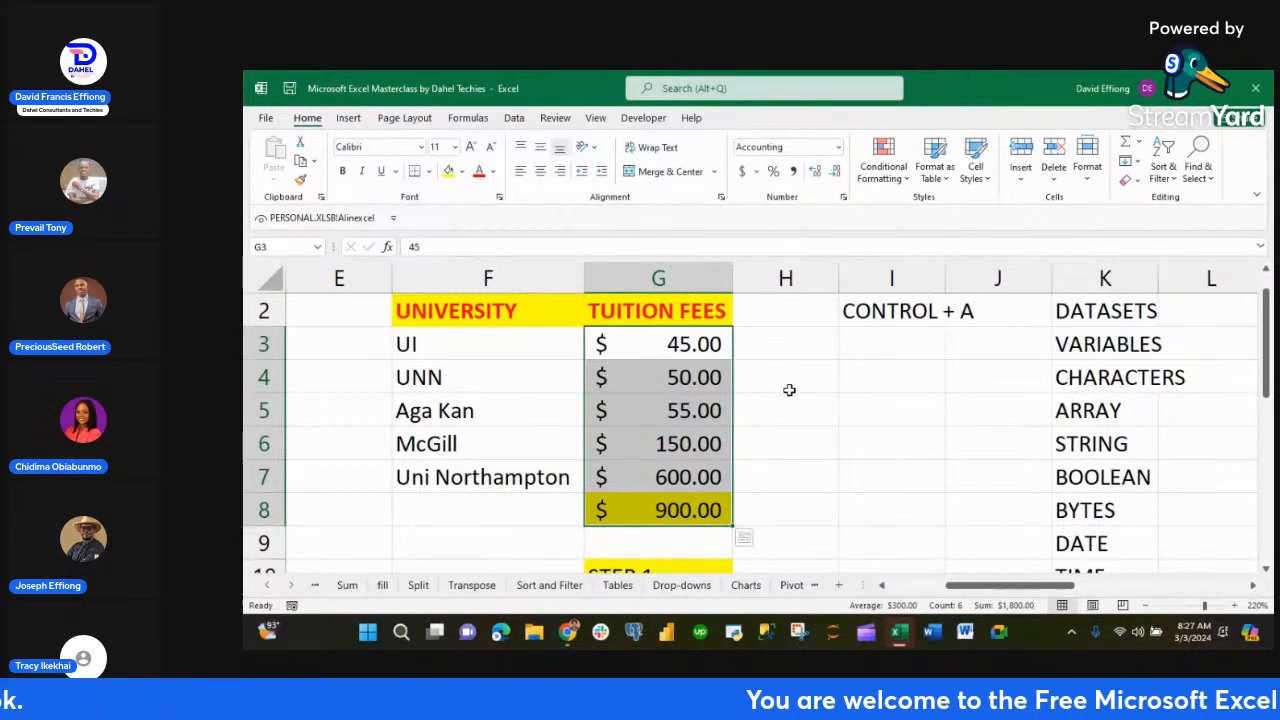
scroll(789, 390, "up", 1)
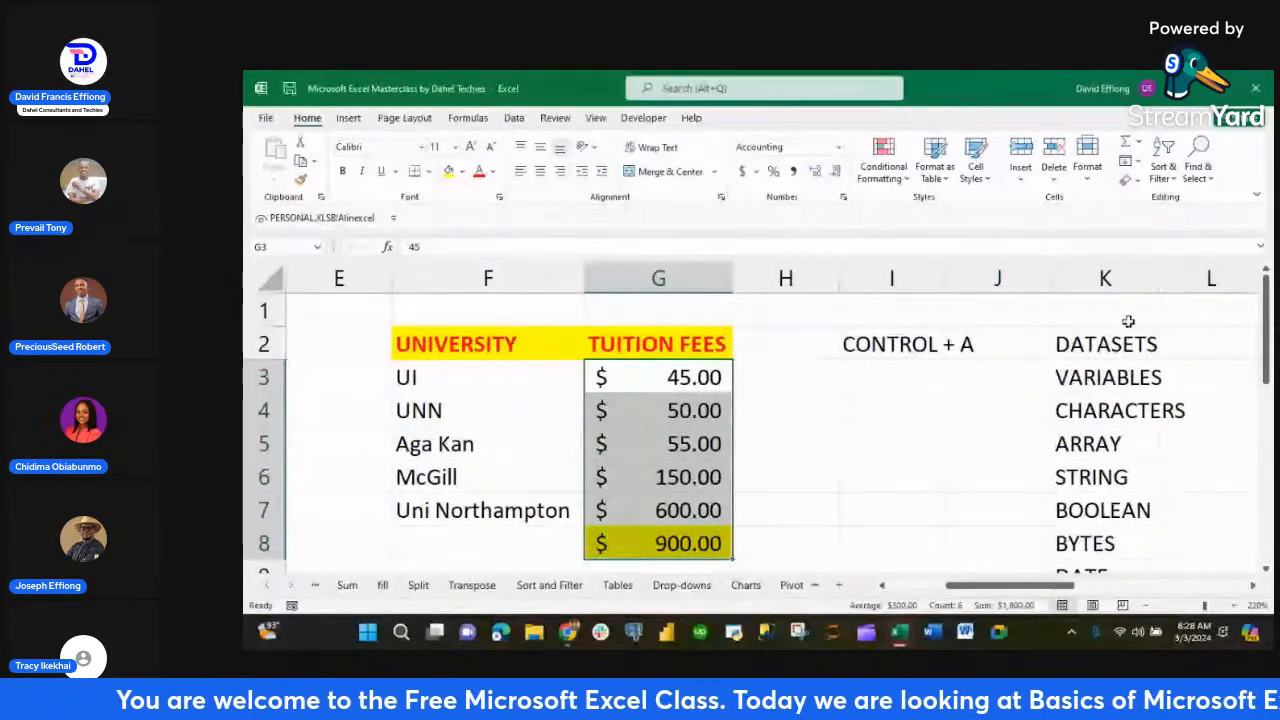
left_click(1132, 181)
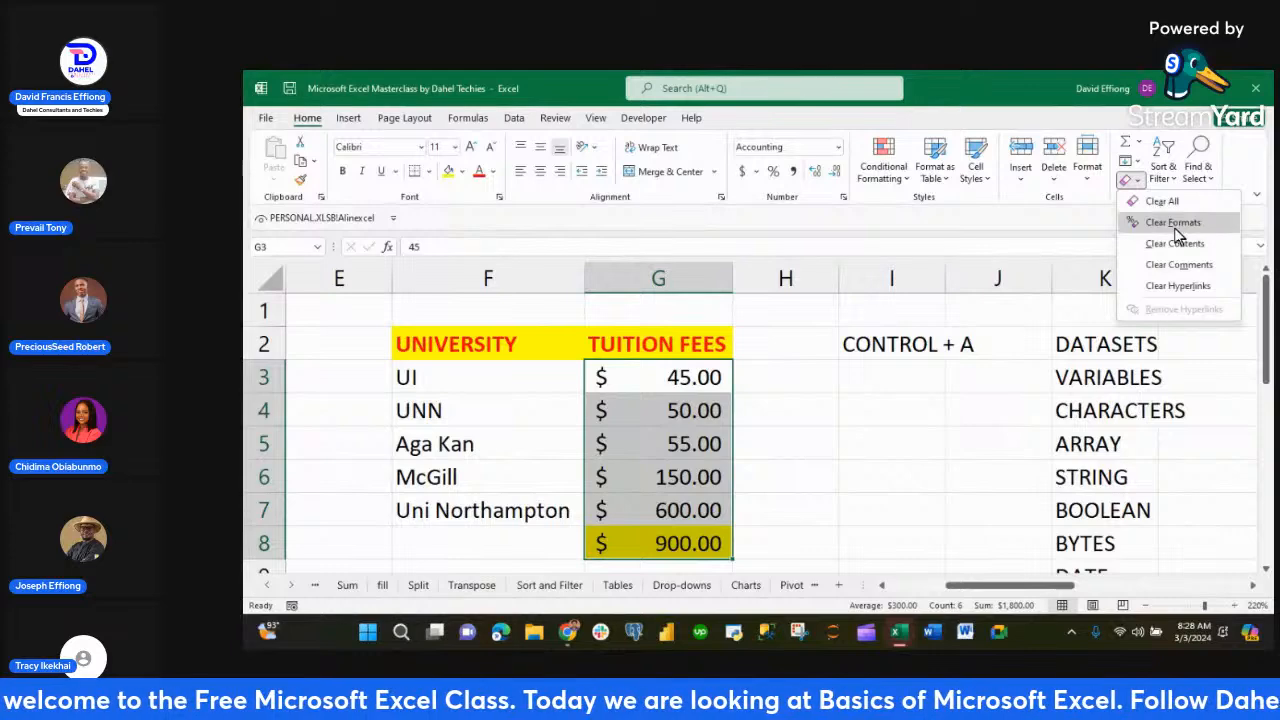
left_click(1172, 224)
left_click(939, 479)
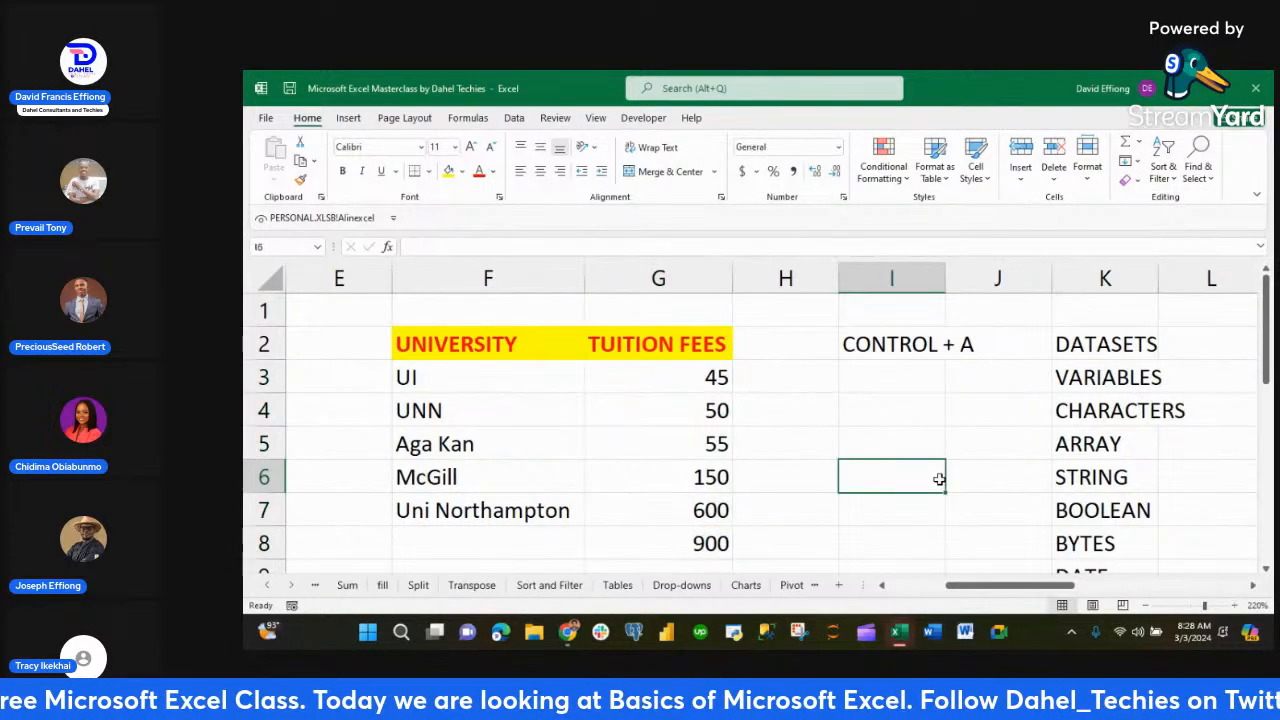
- Delete the SUM total from cell G8
scroll(905, 432, "up", 1)
left_click(685, 545)
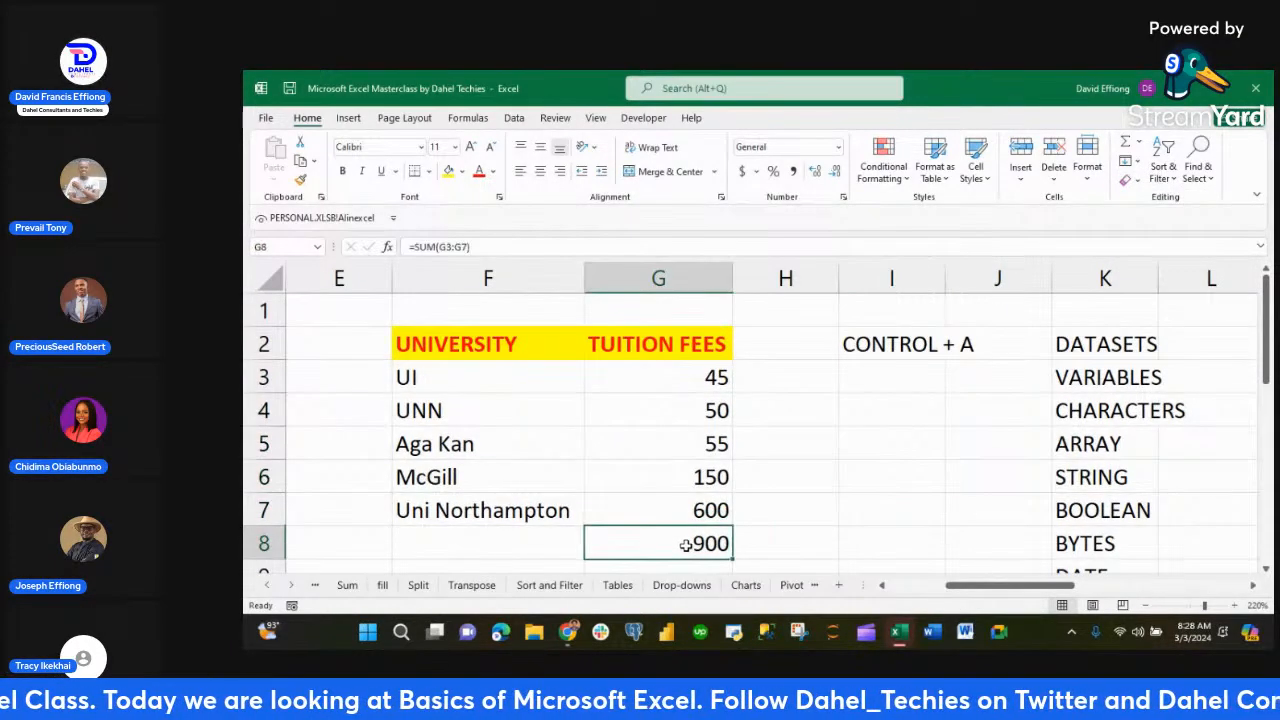
key("Delete")
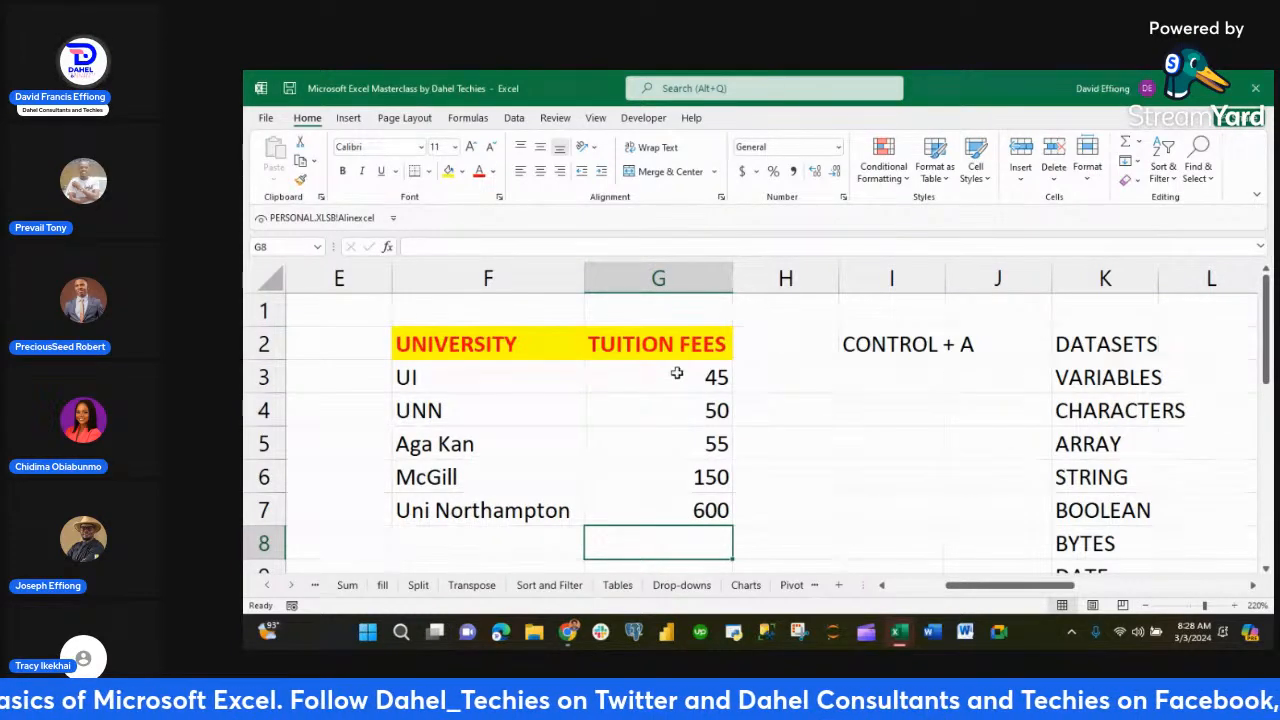
- Apply the Accounting number format with the dollar sign to the tuition fees in G3:G7
left_click_drag(677, 376, 677, 508)
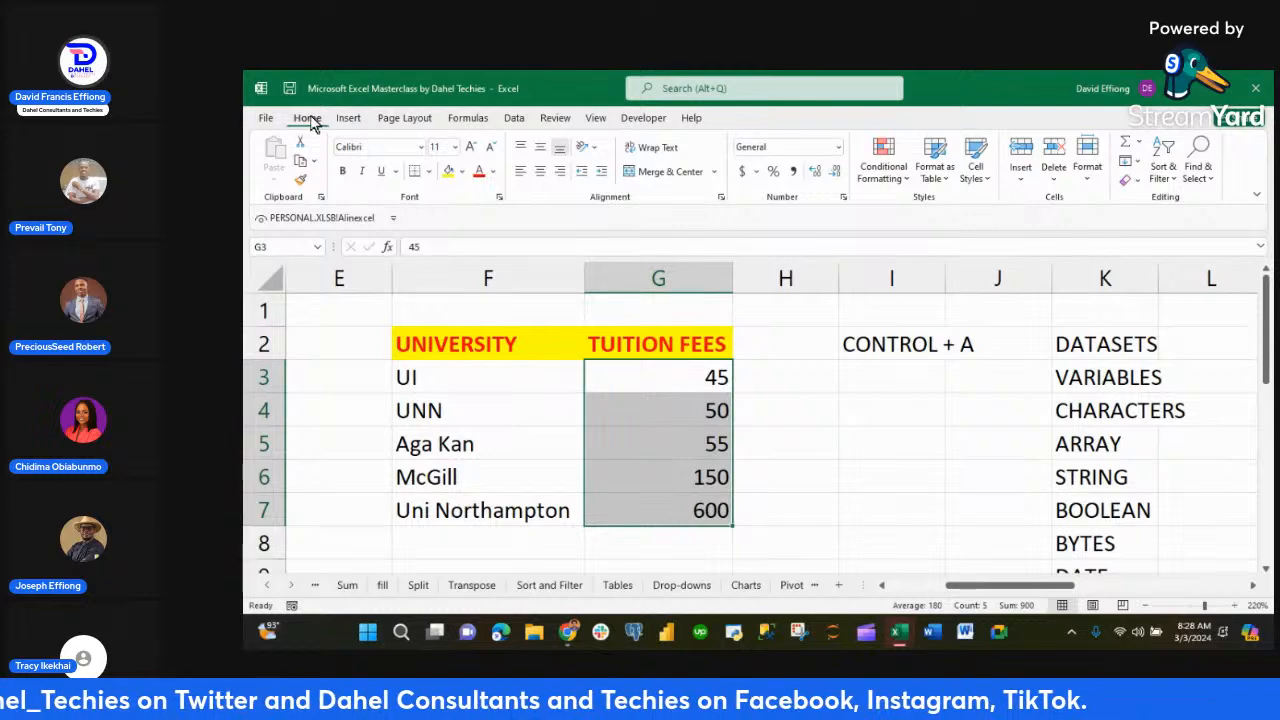
left_click(744, 172)
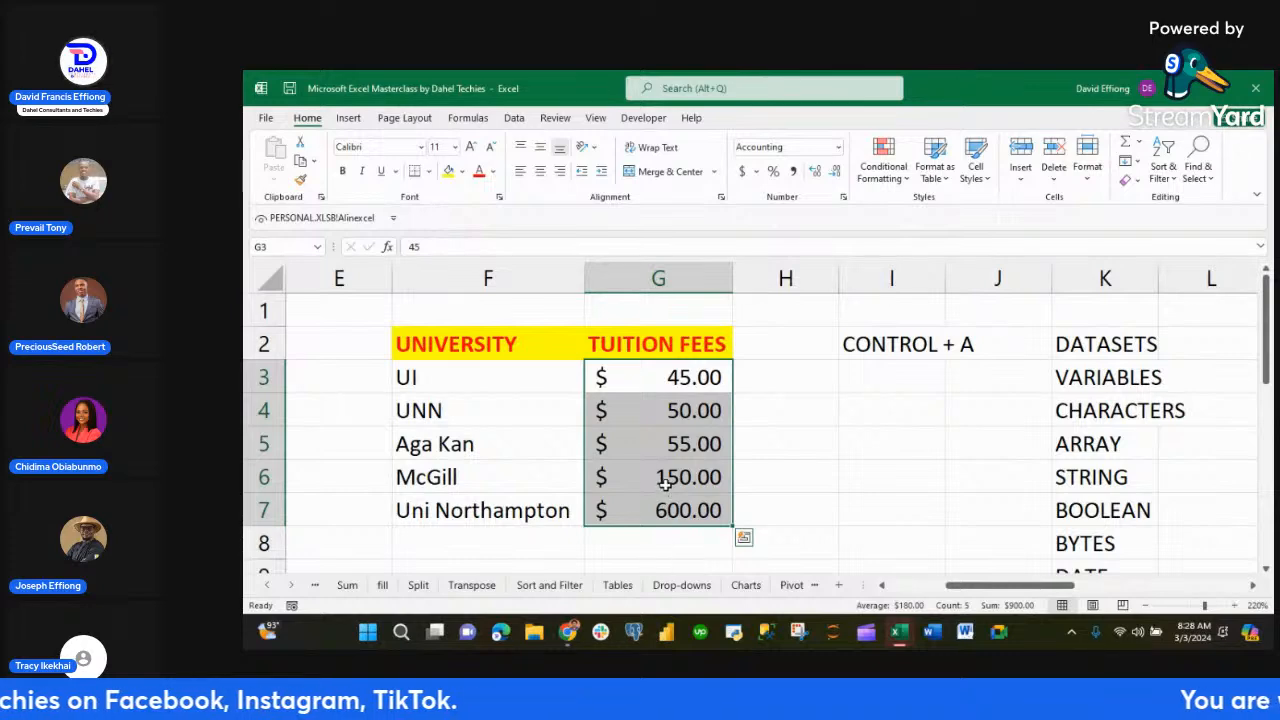
- Change the Accounting symbol of the tuition fees in G3:G7 to ₦ Ibibio (Nigeria), and return it to the dollar sign
left_click(756, 172)
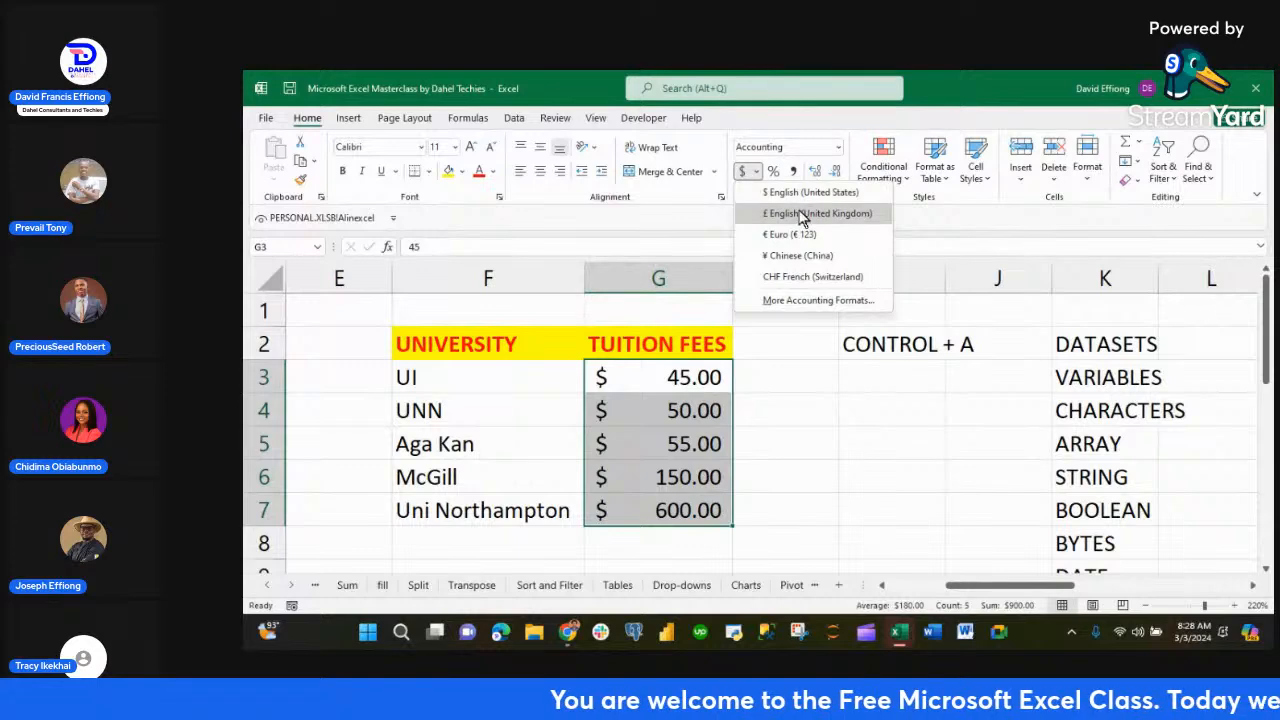
left_click(806, 299)
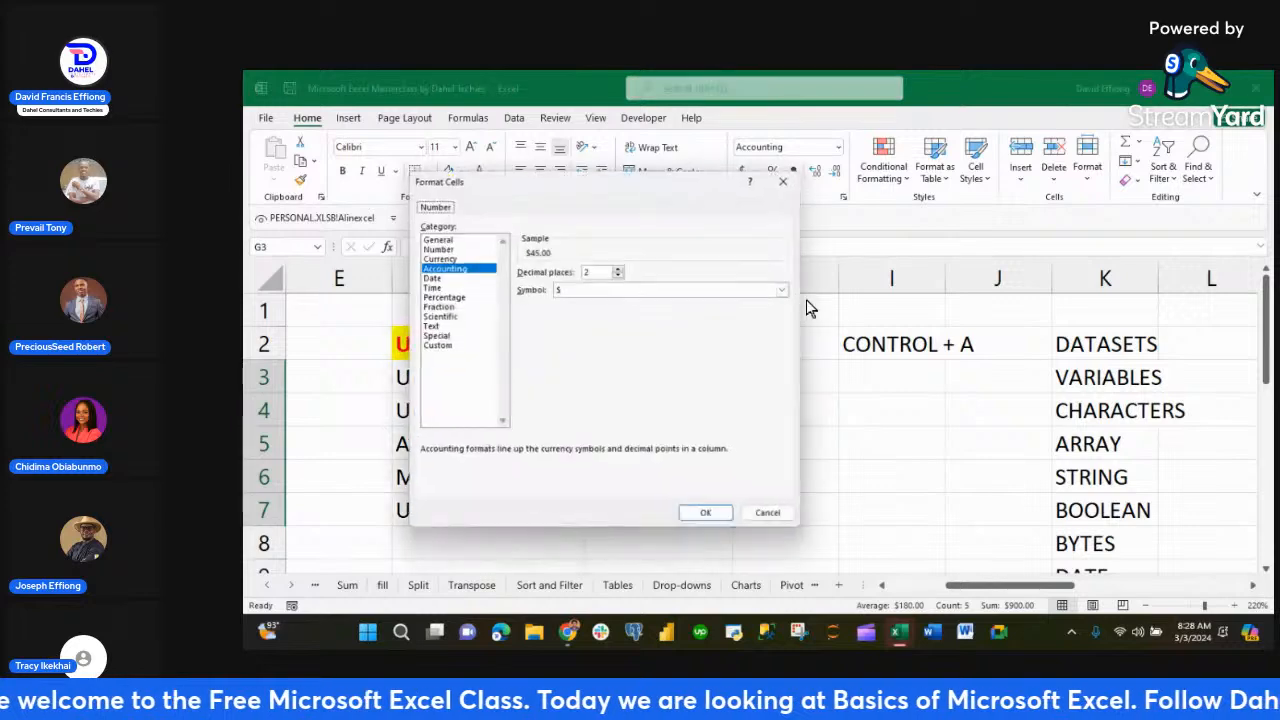
left_click(788, 291)
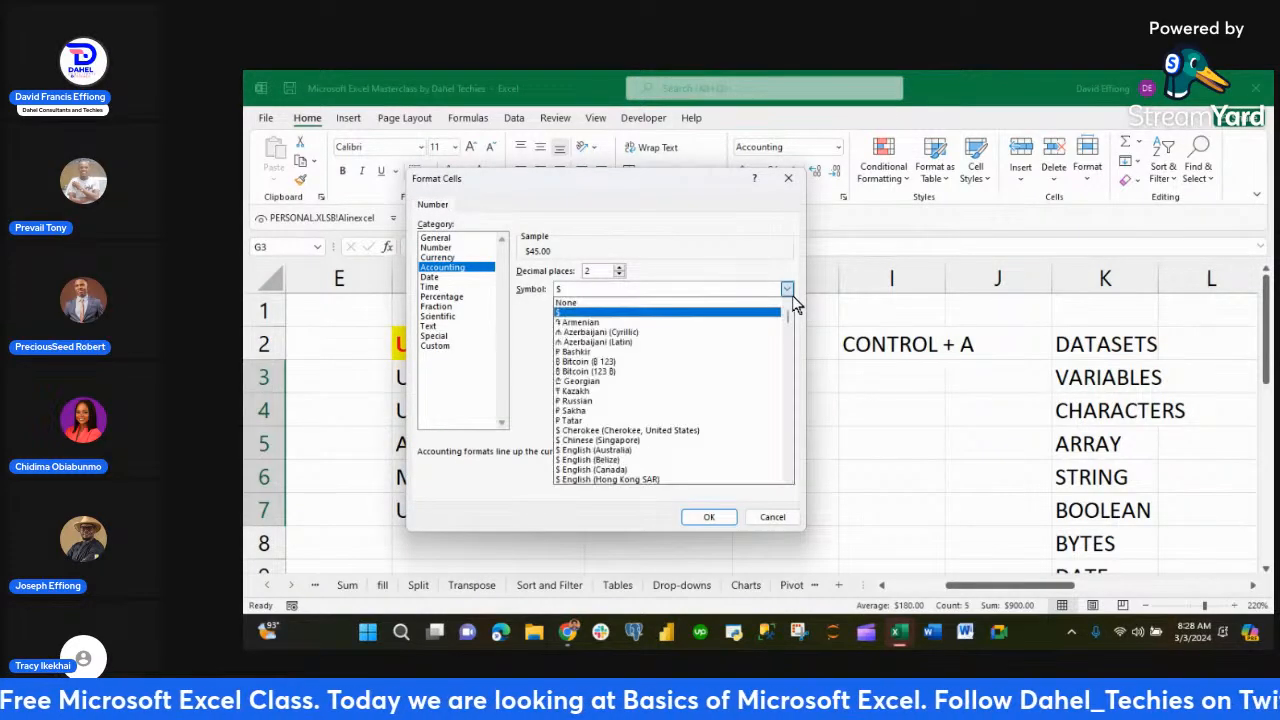
scroll(790, 483, "down", 3)
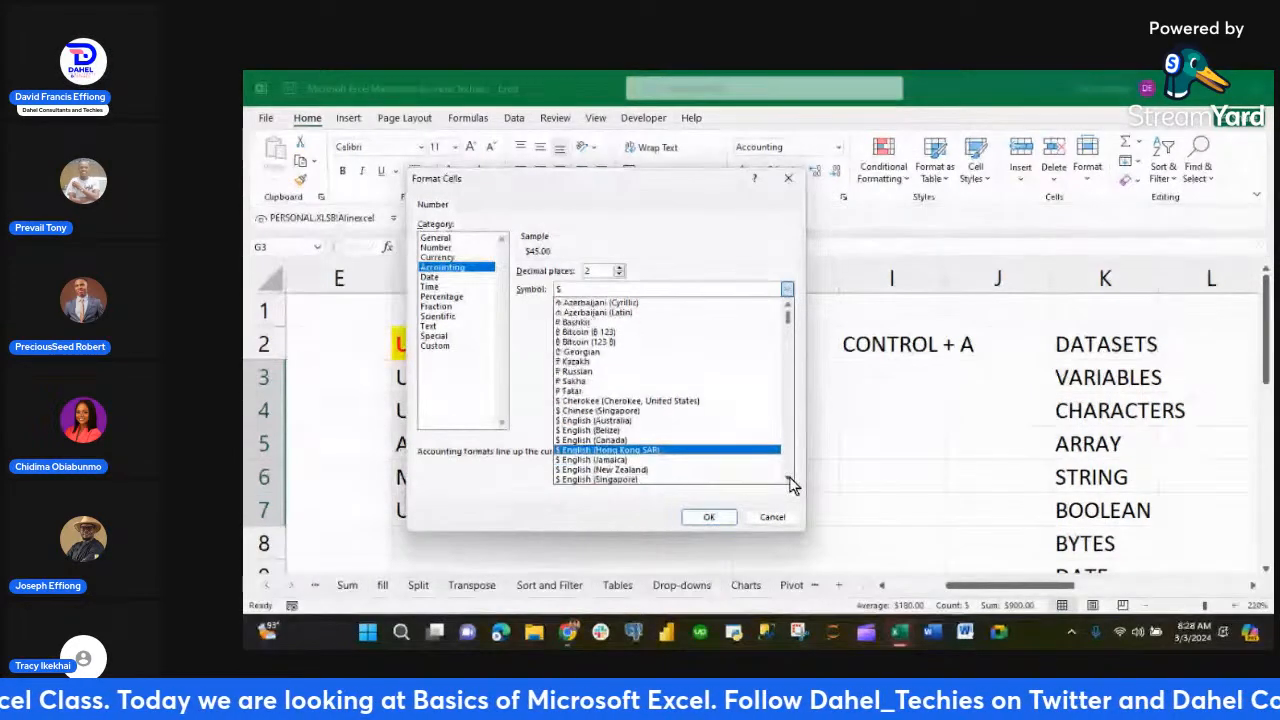
scroll(790, 483, "down", 15)
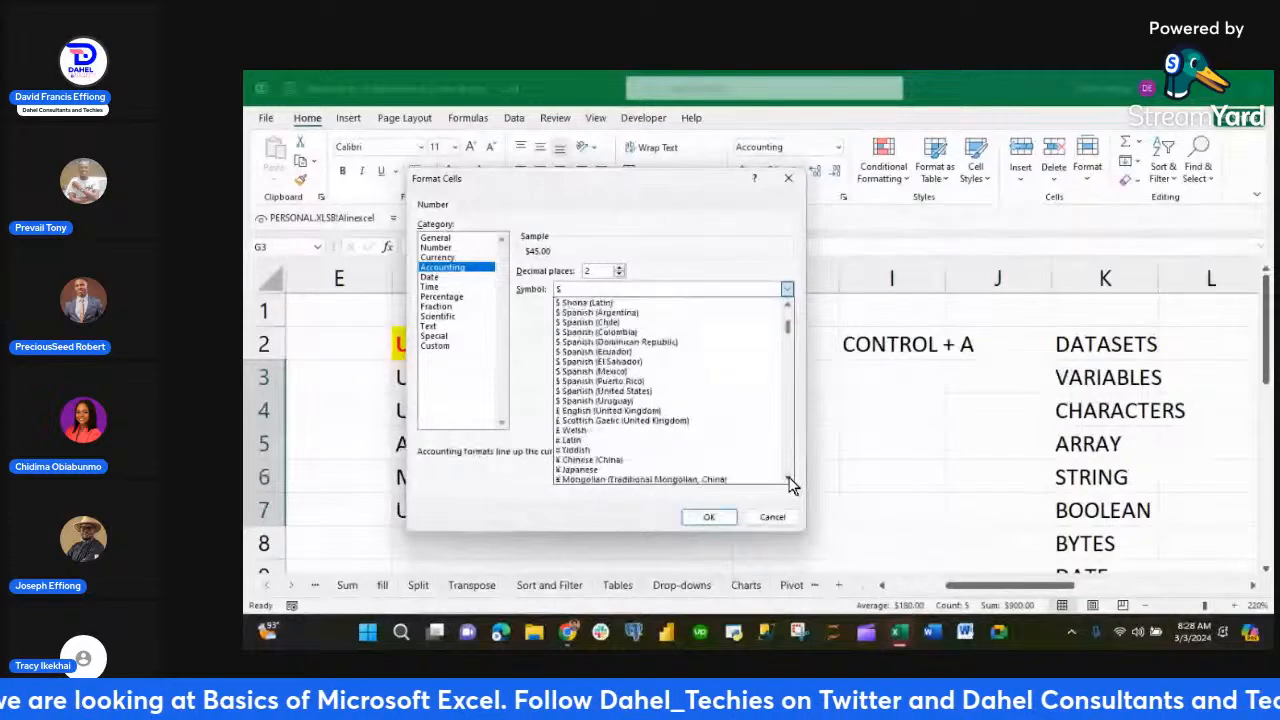
scroll(790, 483, "down", 2)
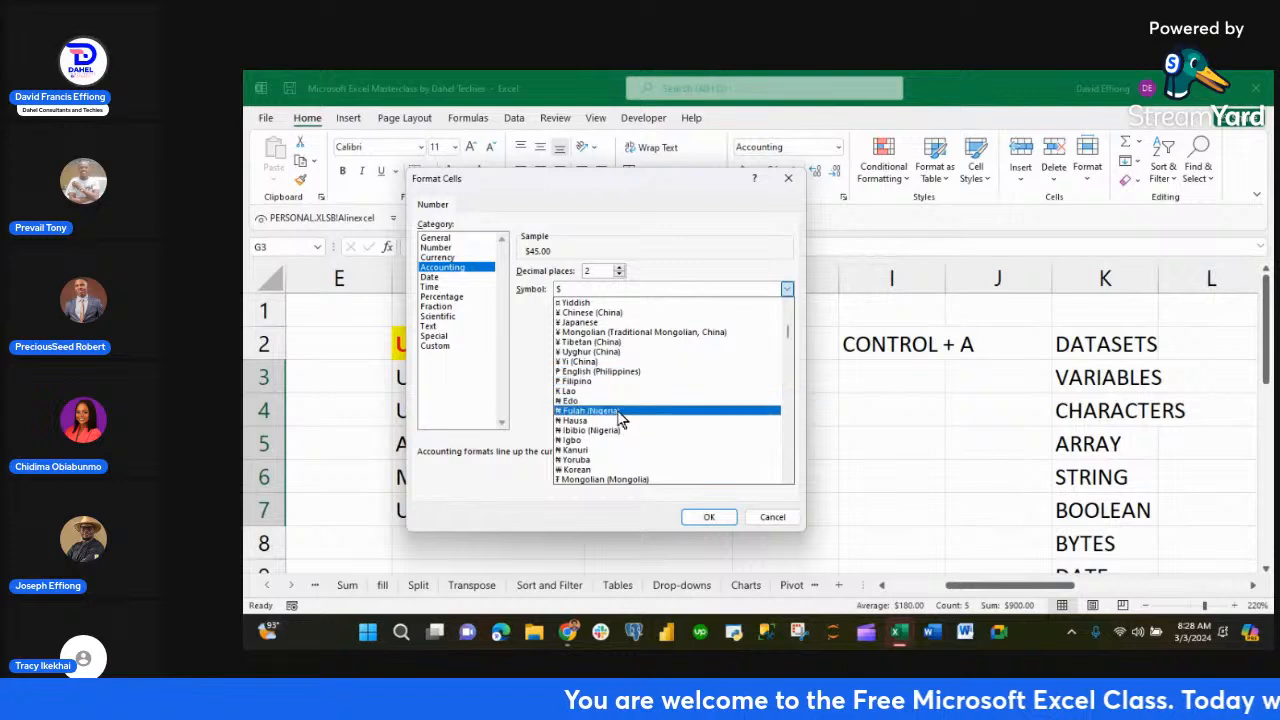
scroll(620, 392, "up", 1)
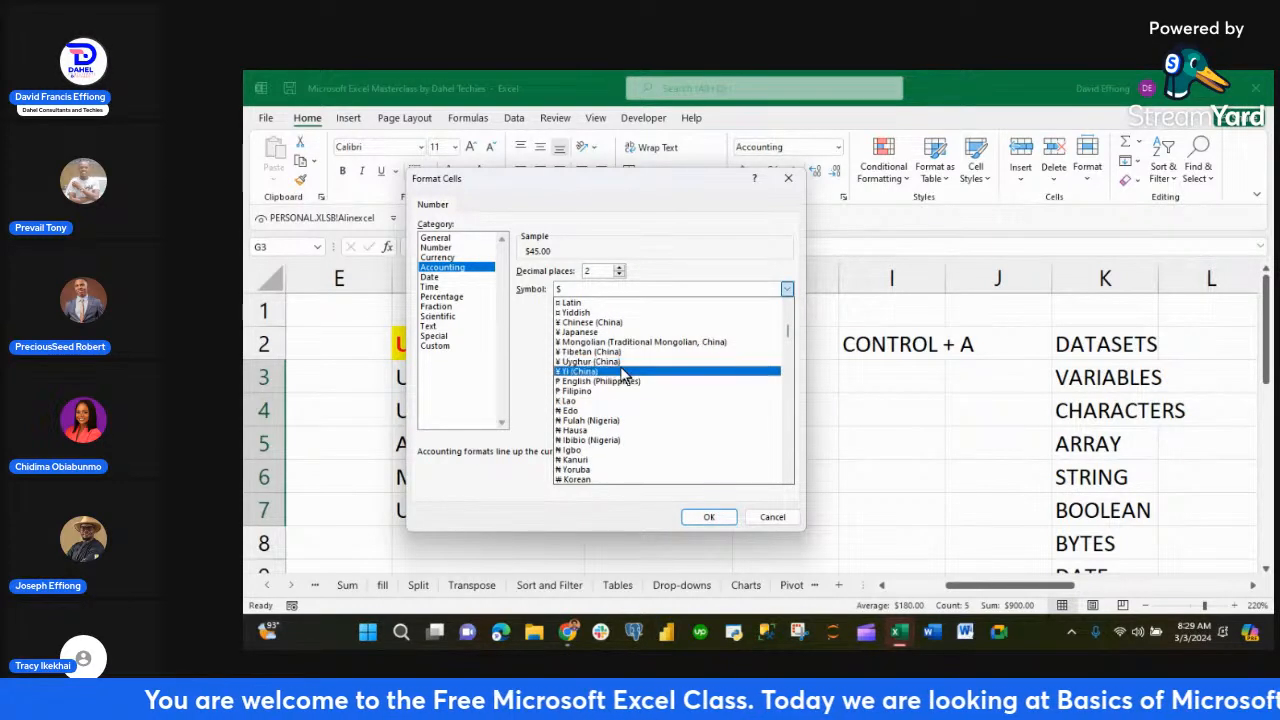
left_click(604, 441)
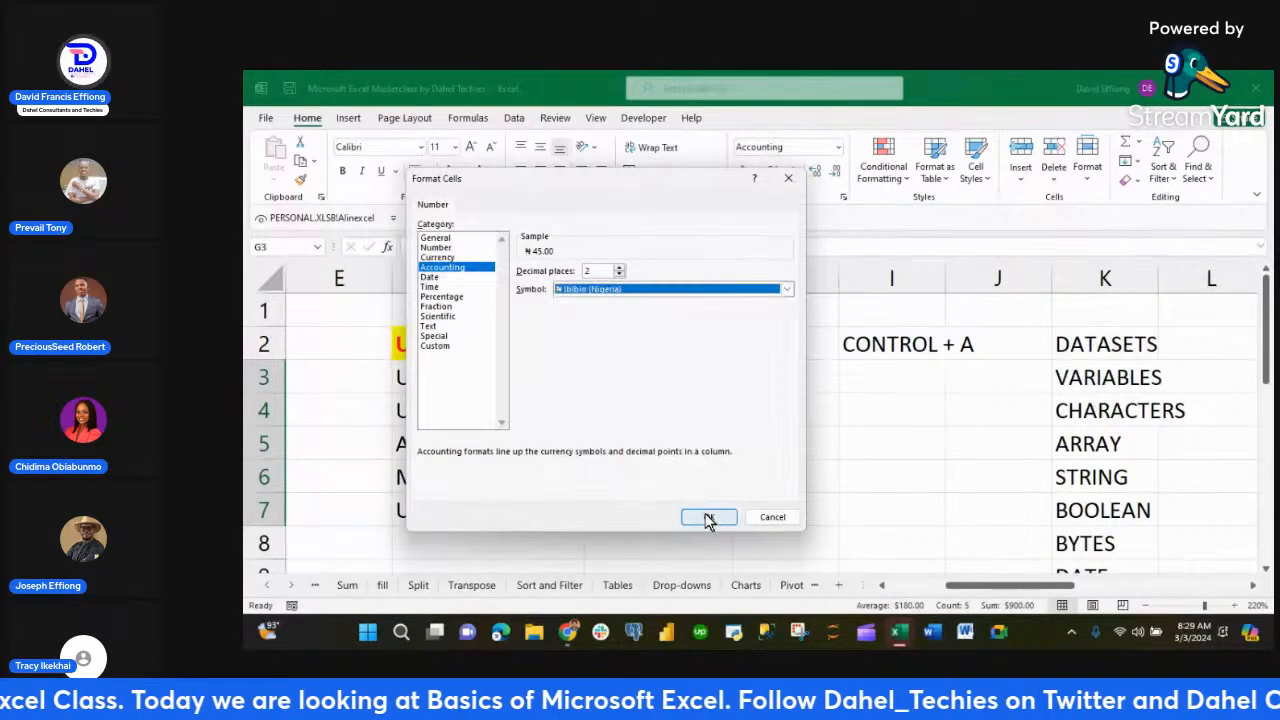
left_click(698, 520)
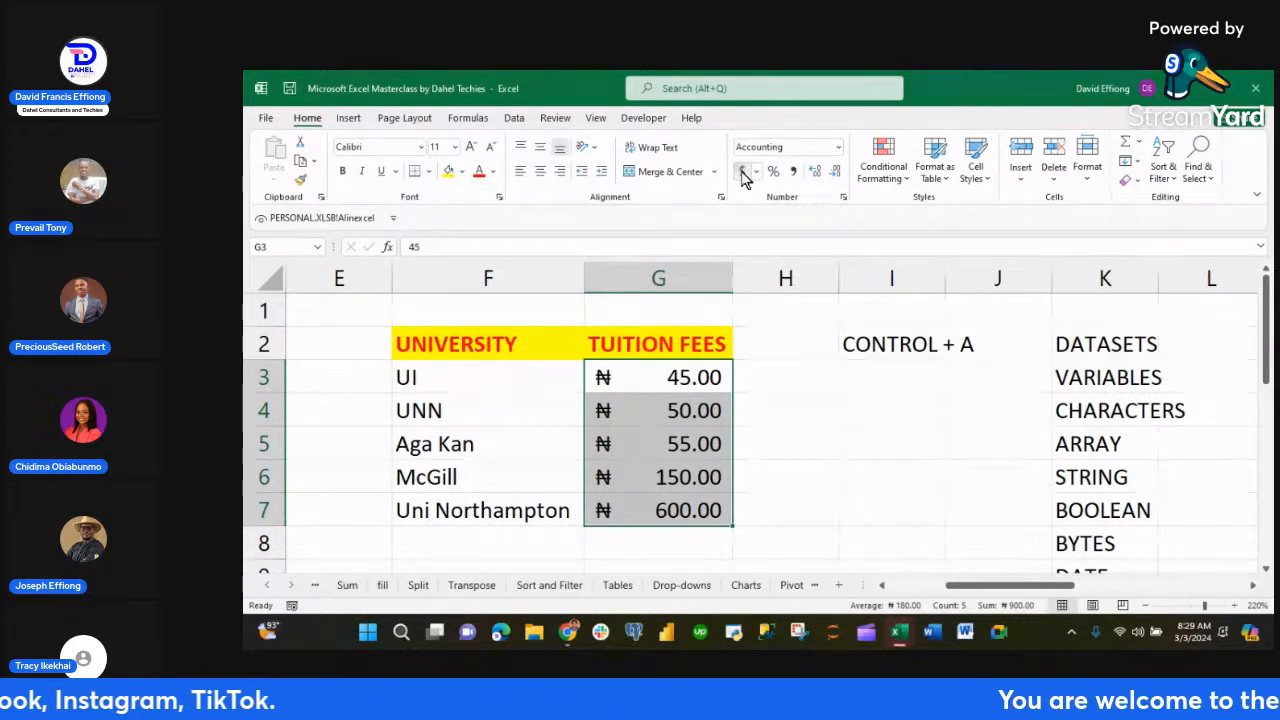
left_click(744, 172)
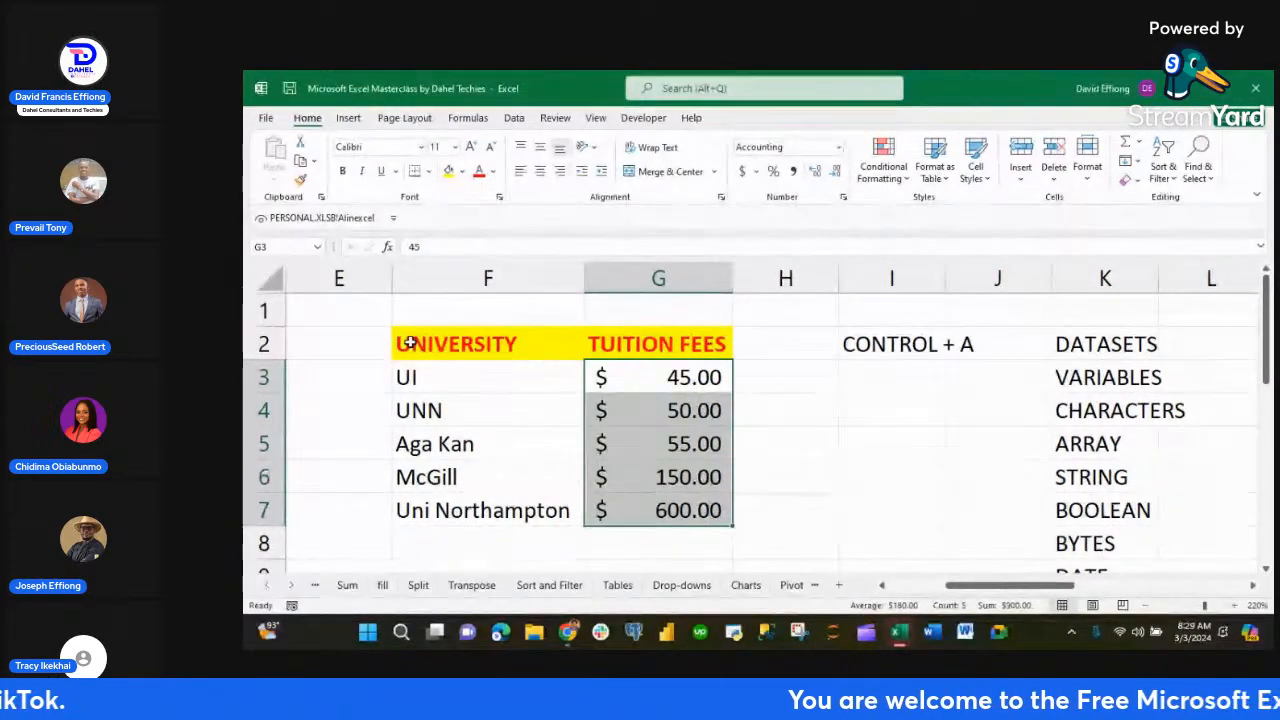
- Select the university table F2:G7 and bring up the full Insert Chart dialog with all chart types
left_click_drag(409, 343, 634, 515)
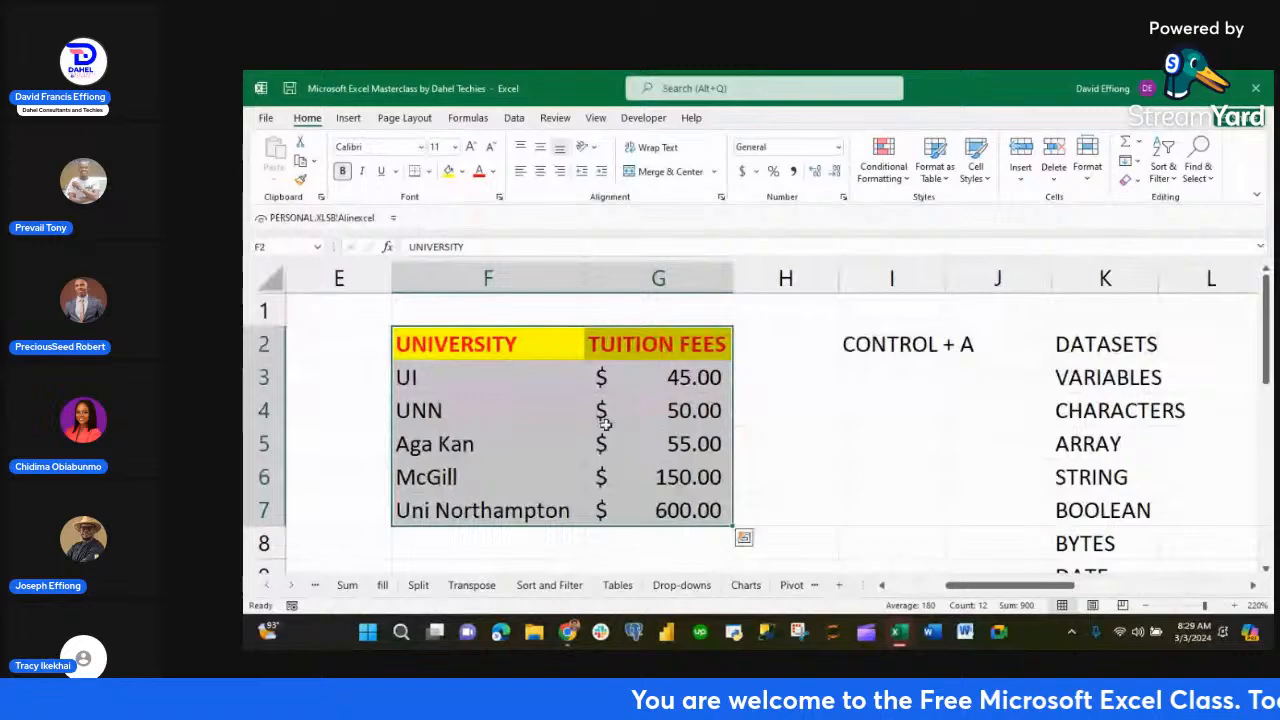
left_click(349, 120)
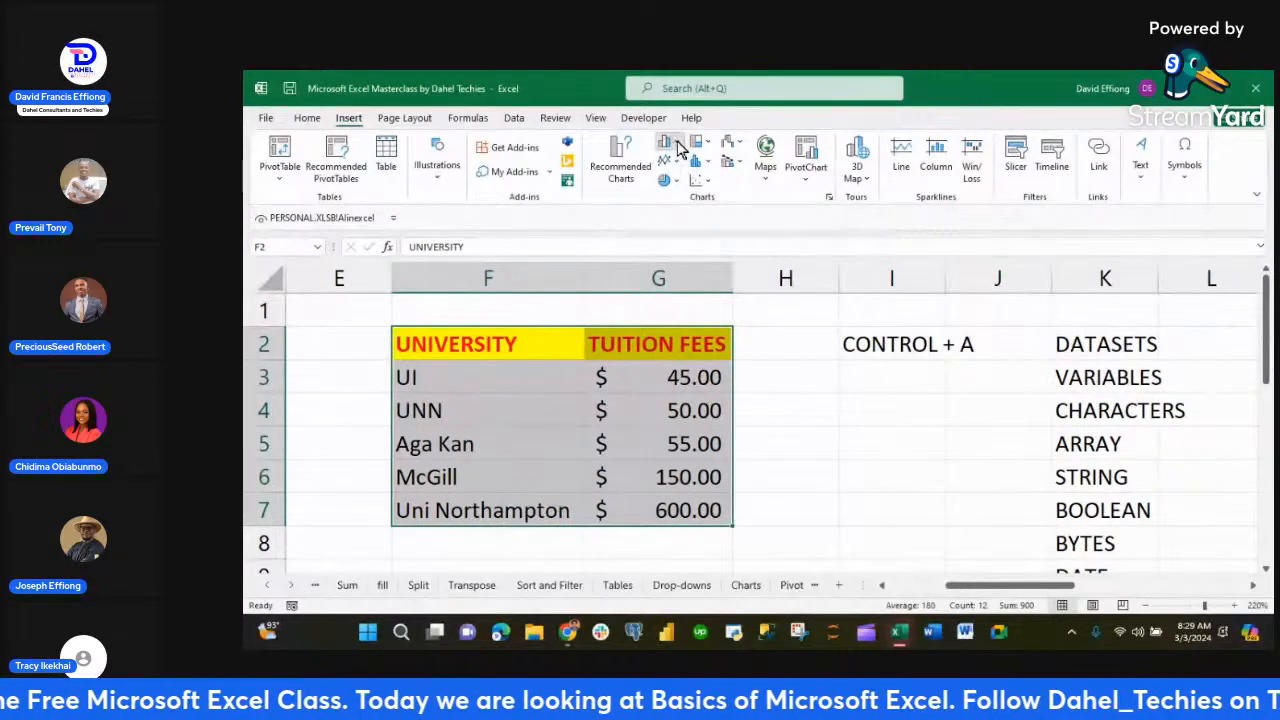
left_click(676, 146)
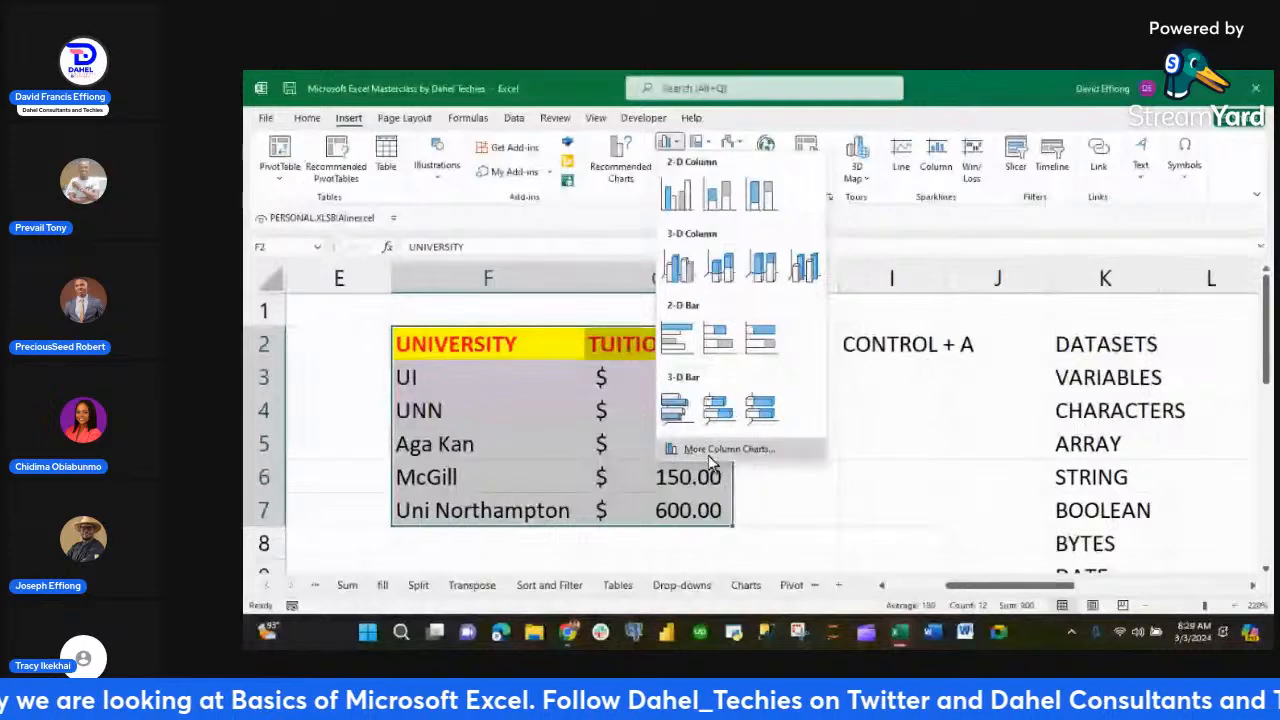
key("Escape")
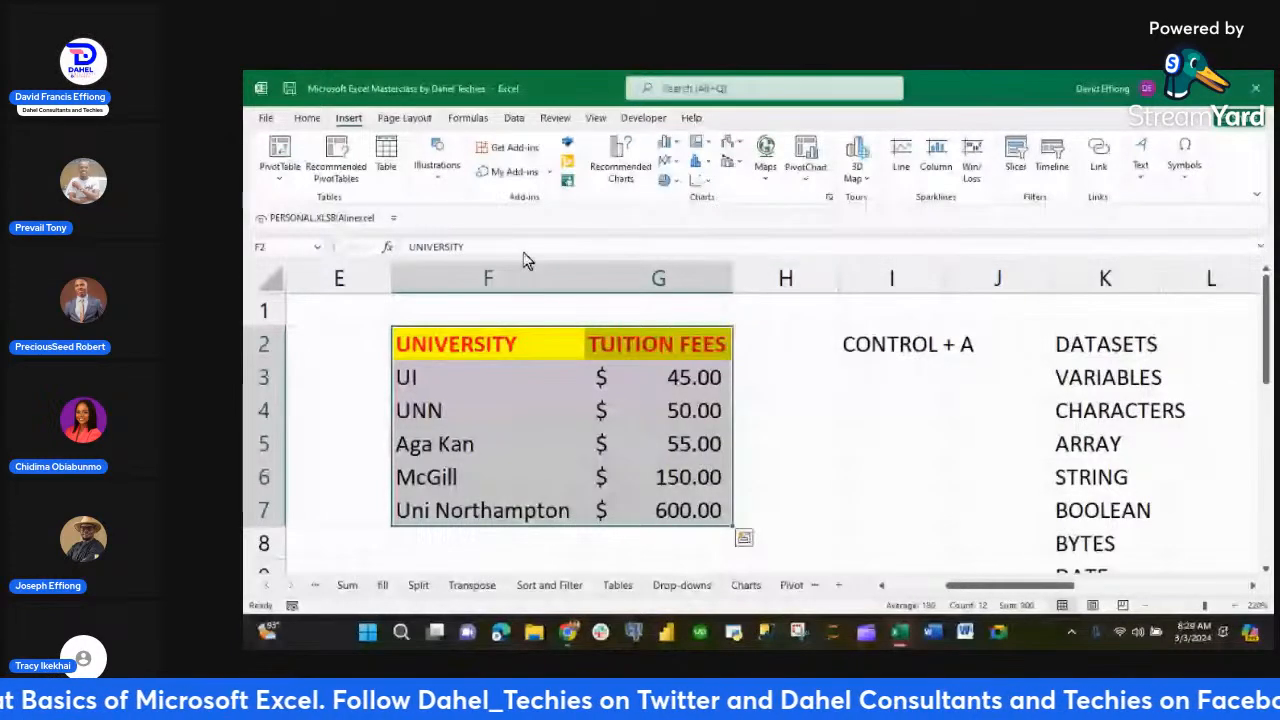
left_click(635, 180)
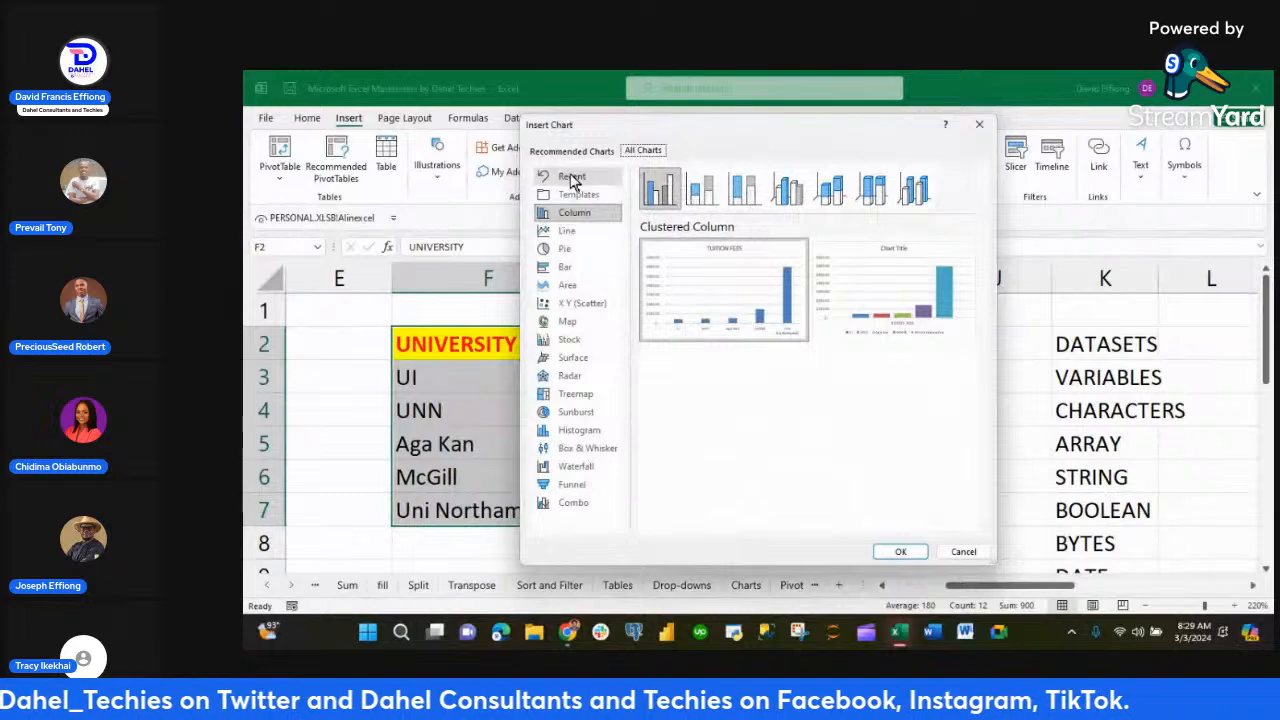
- Preview the Line, Pie, Bar, Area and X Y (Scatter) chart types for the tuition fee data
left_click(581, 232)
mouse_move(726, 275)
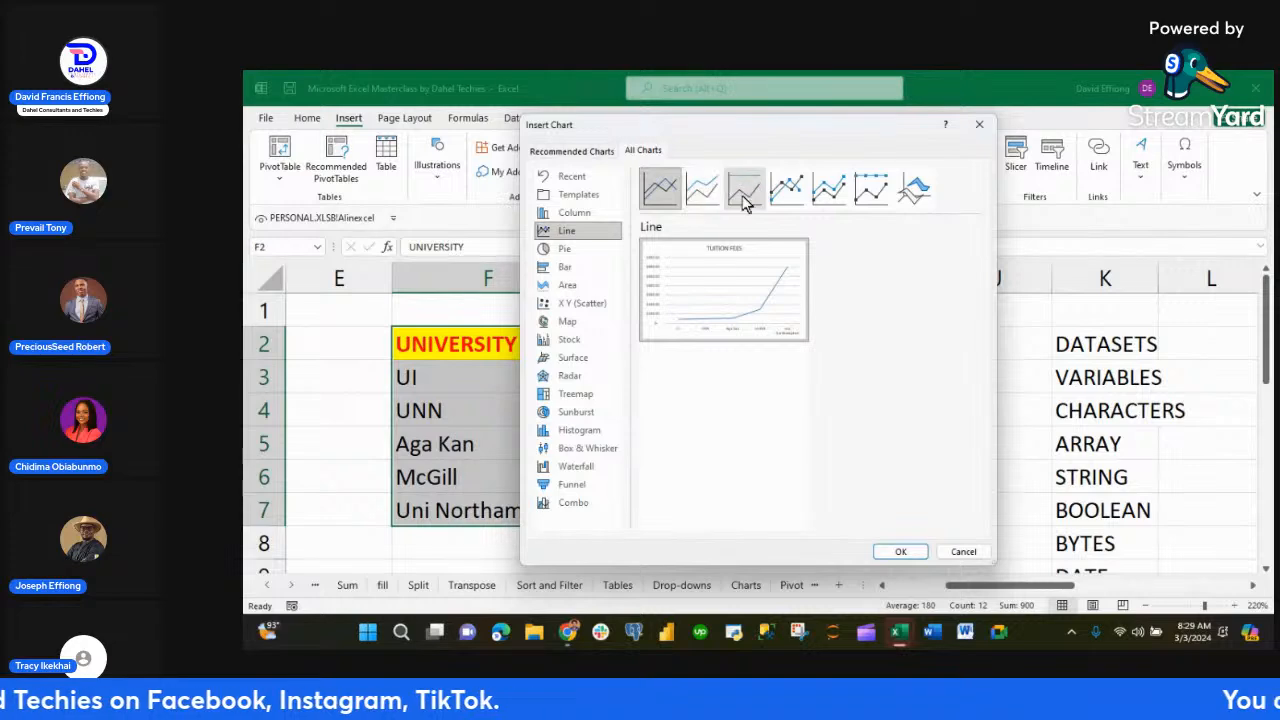
left_click(566, 251)
mouse_move(700, 265)
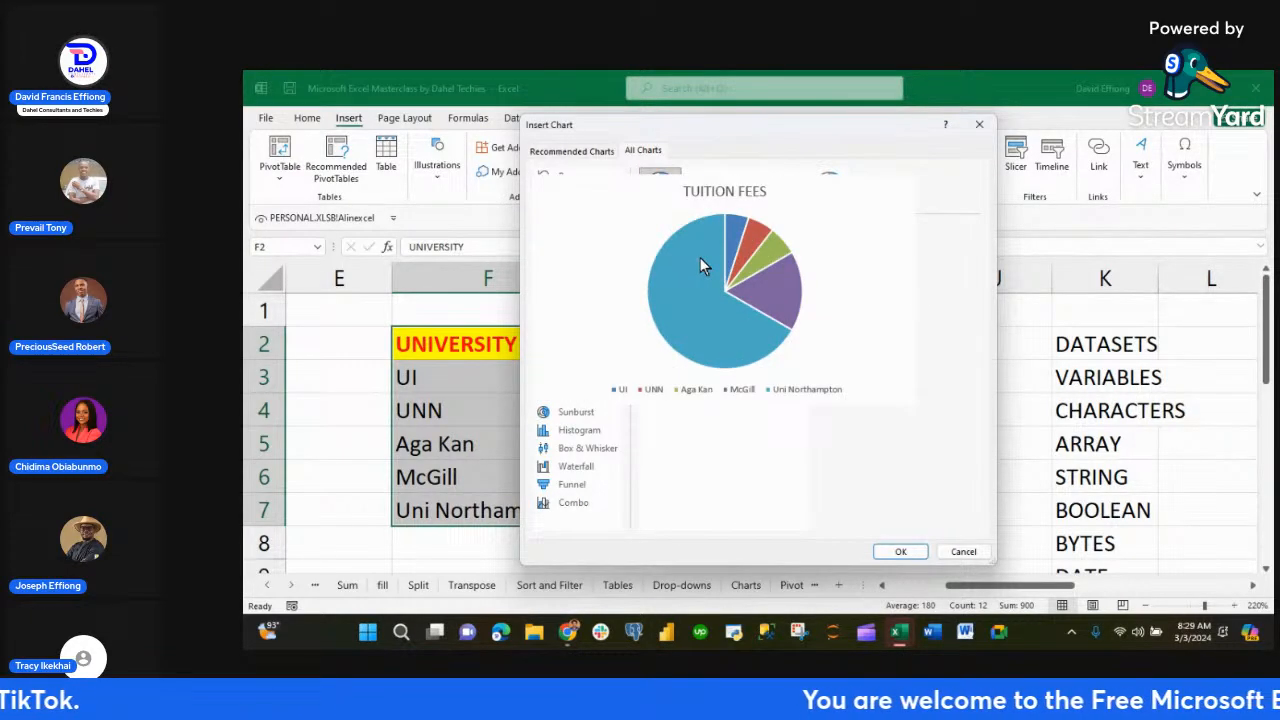
left_click(583, 274)
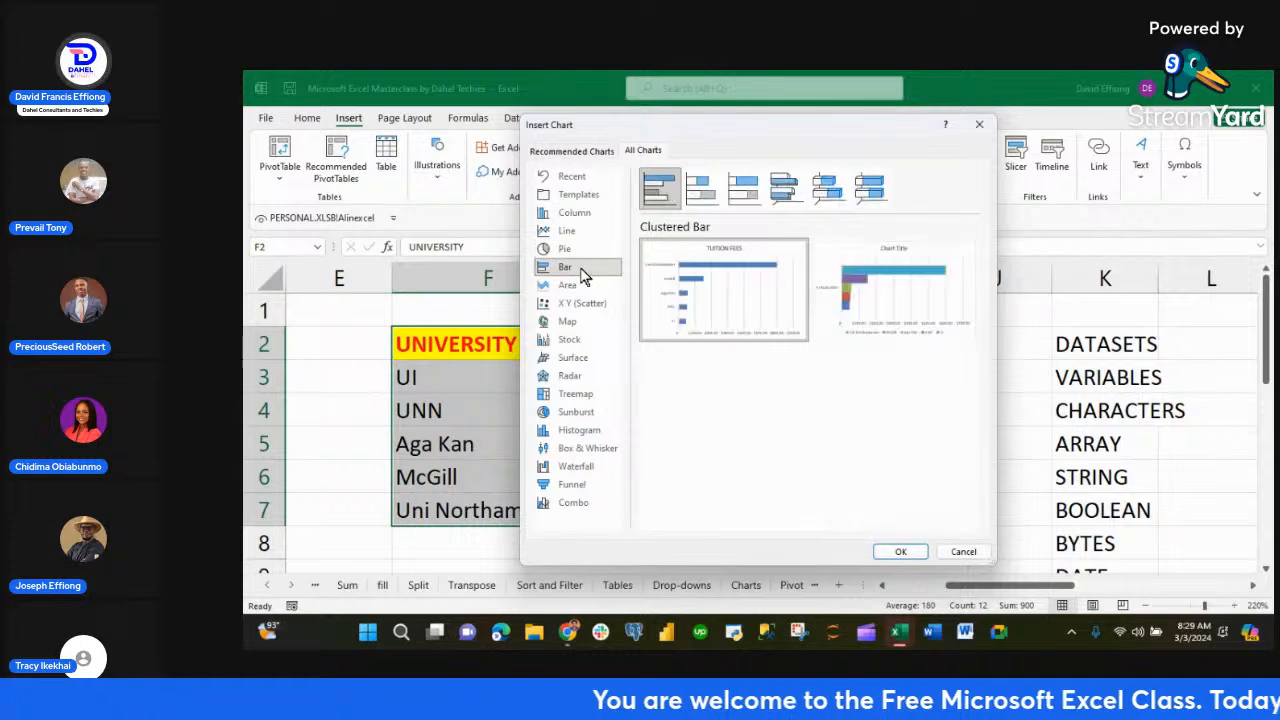
mouse_move(718, 294)
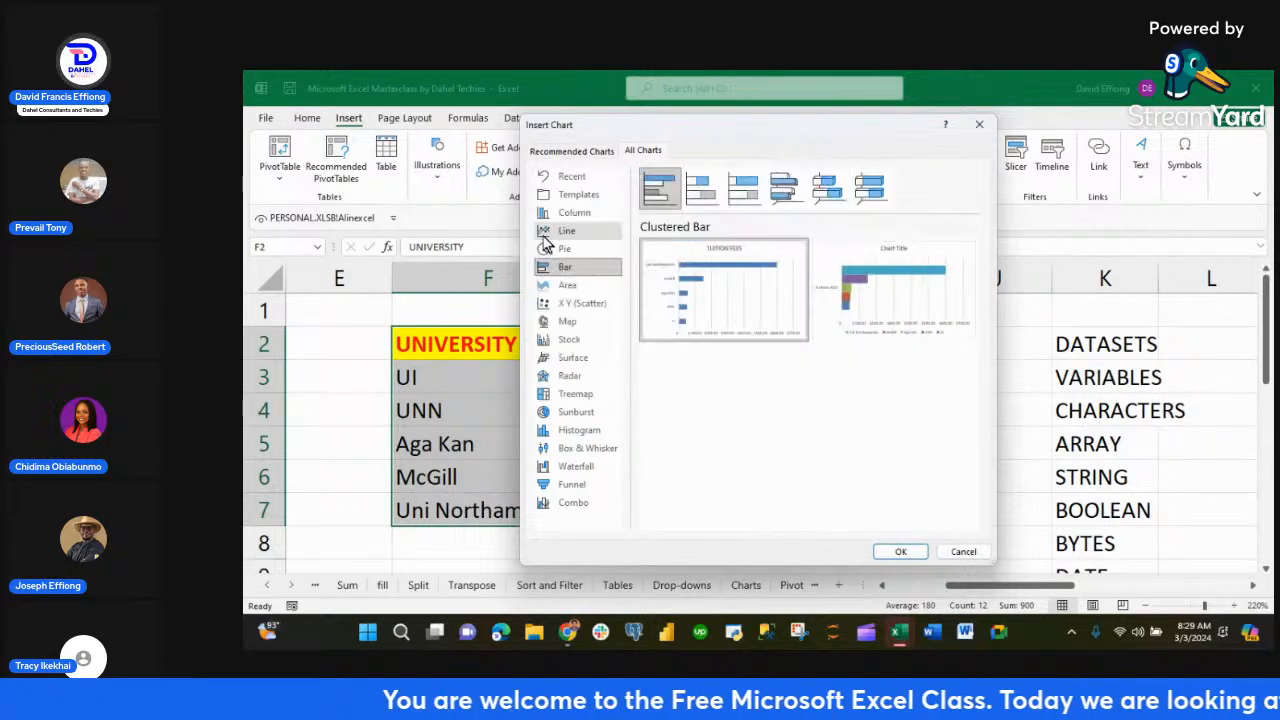
left_click(574, 286)
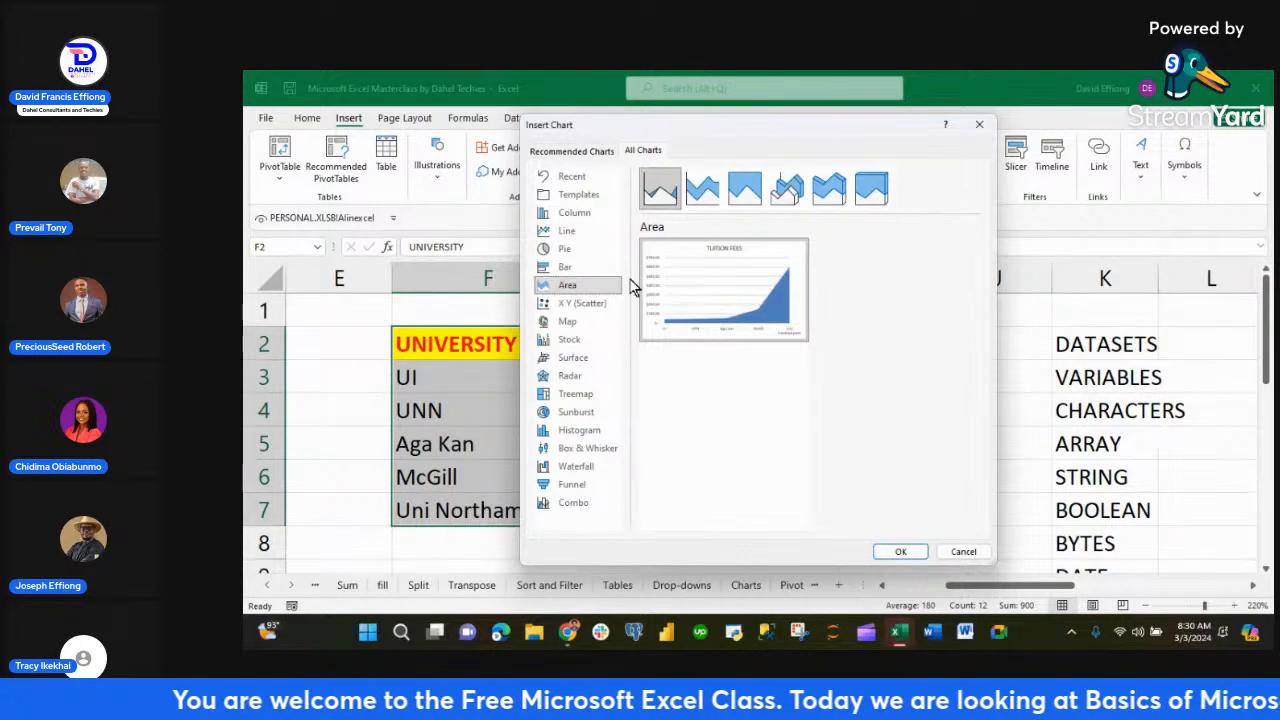
mouse_move(716, 293)
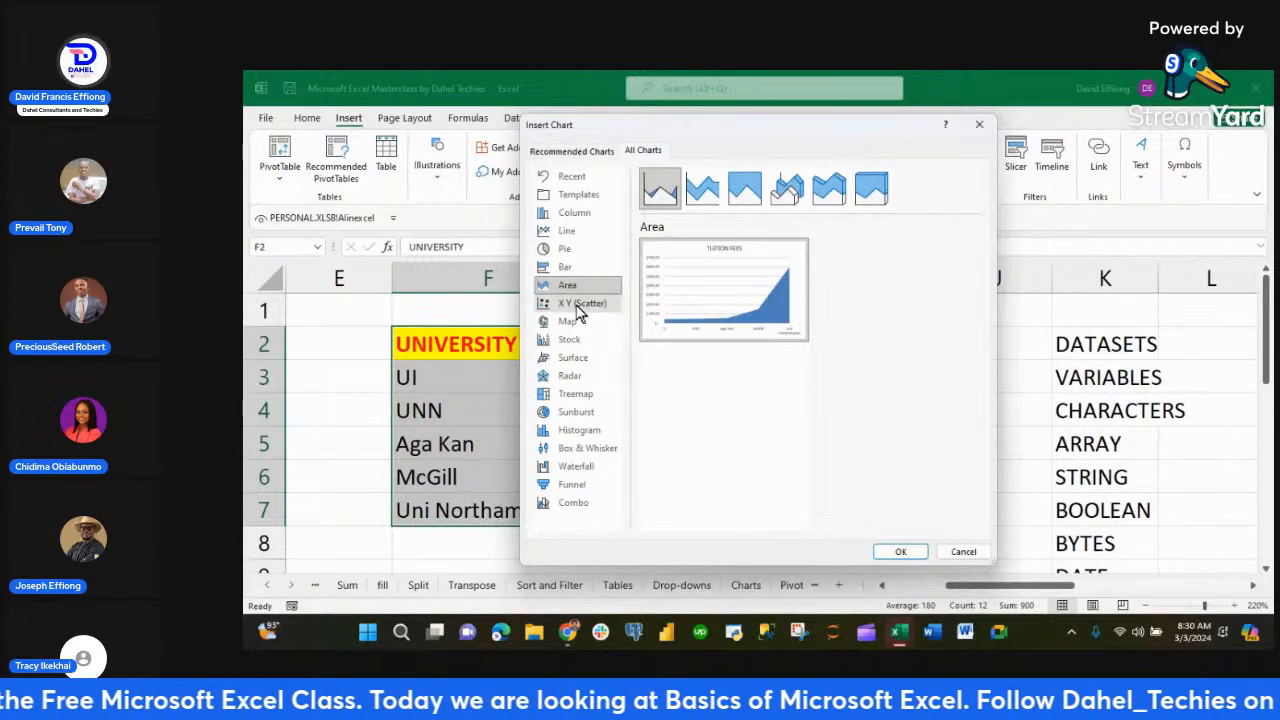
left_click(577, 309)
mouse_move(700, 316)
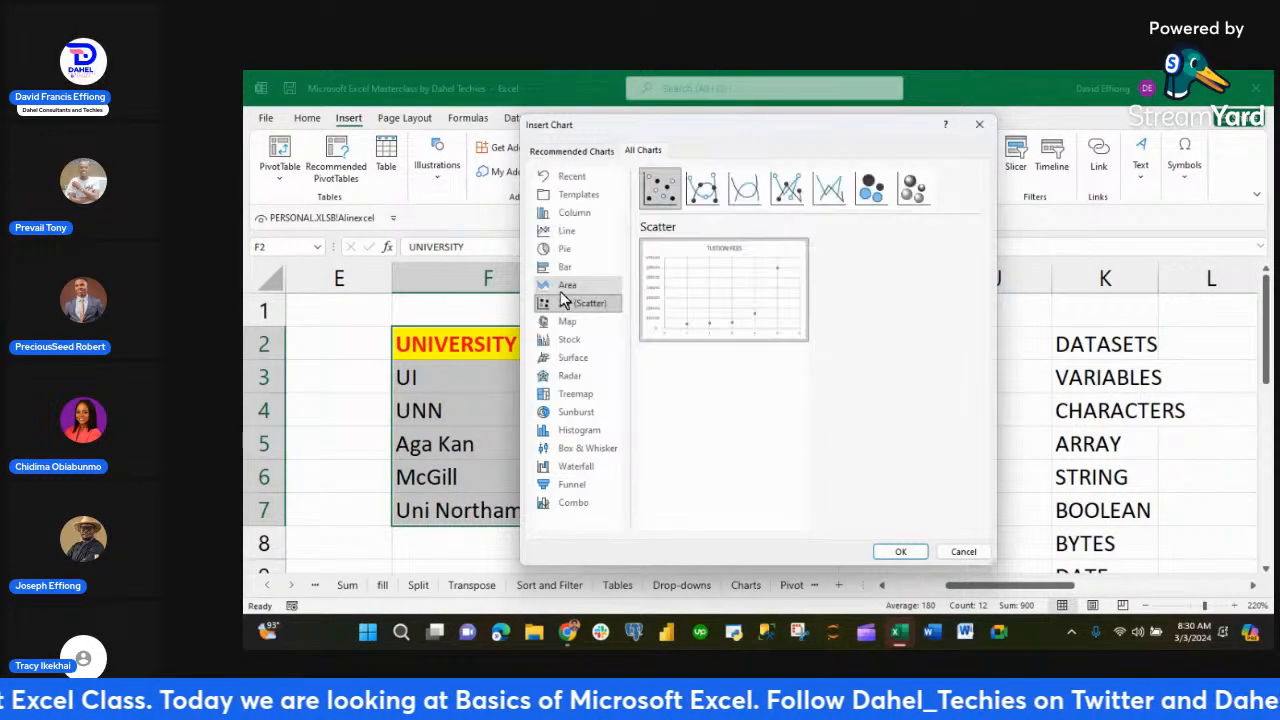
- Preview the Stock, Surface, Radar, Treemap and Sunburst chart types for the tuition fee data
left_click(573, 342)
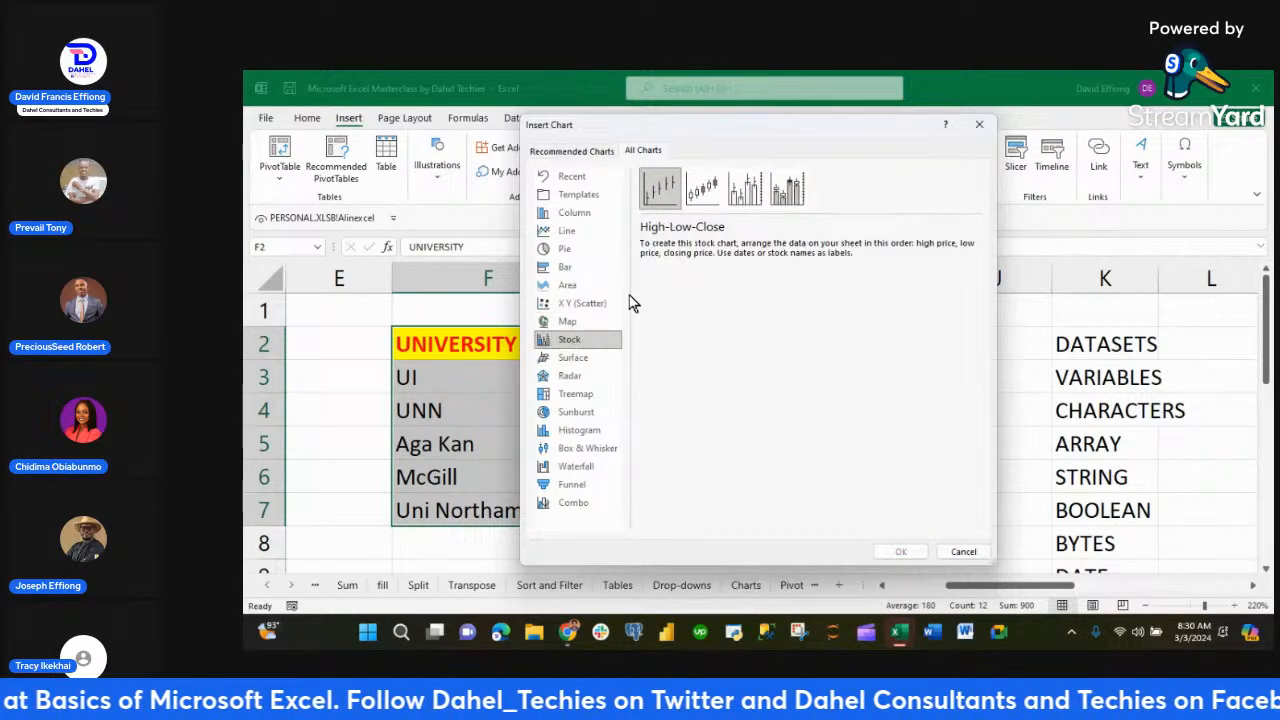
left_click(592, 362)
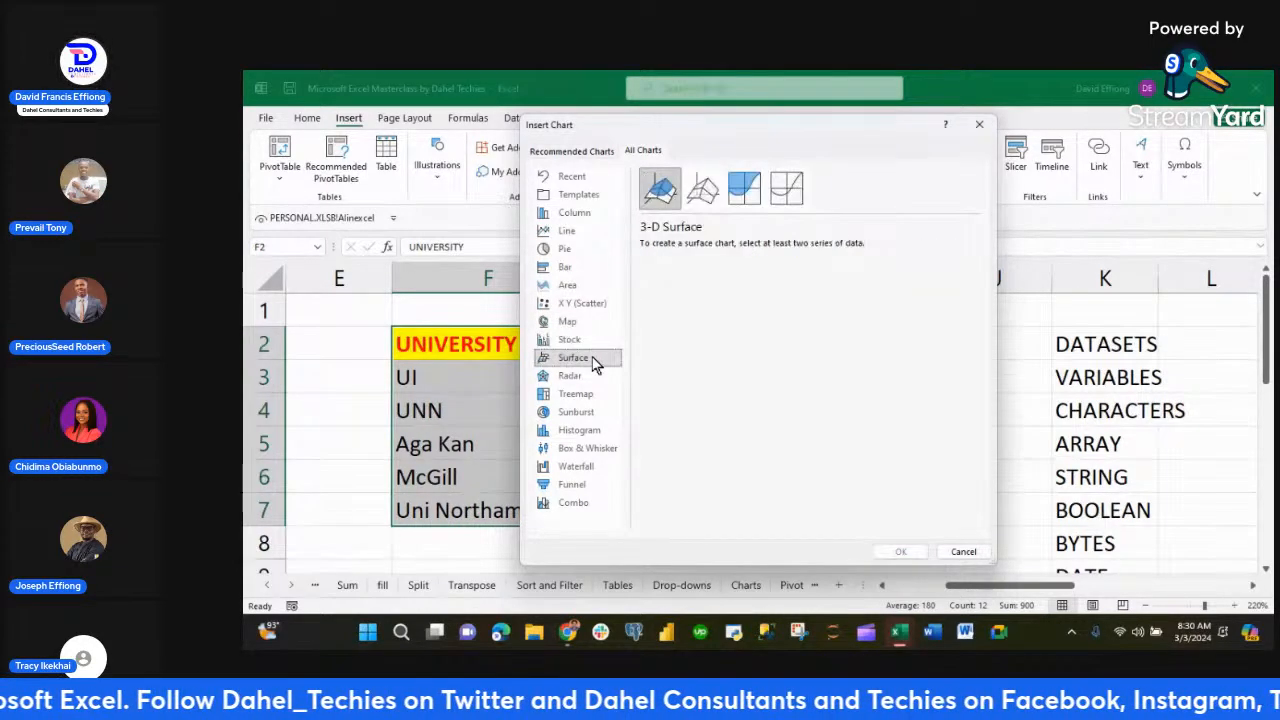
left_click(585, 380)
mouse_move(668, 330)
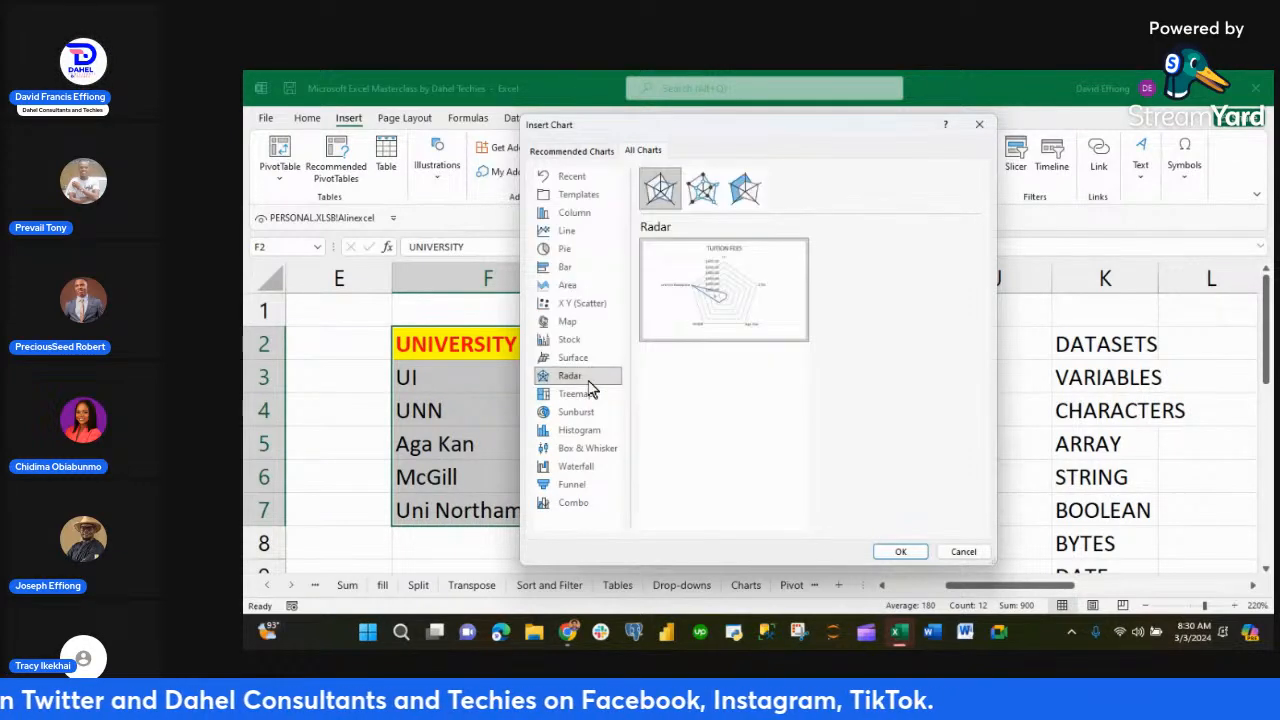
left_click(588, 396)
mouse_move(682, 294)
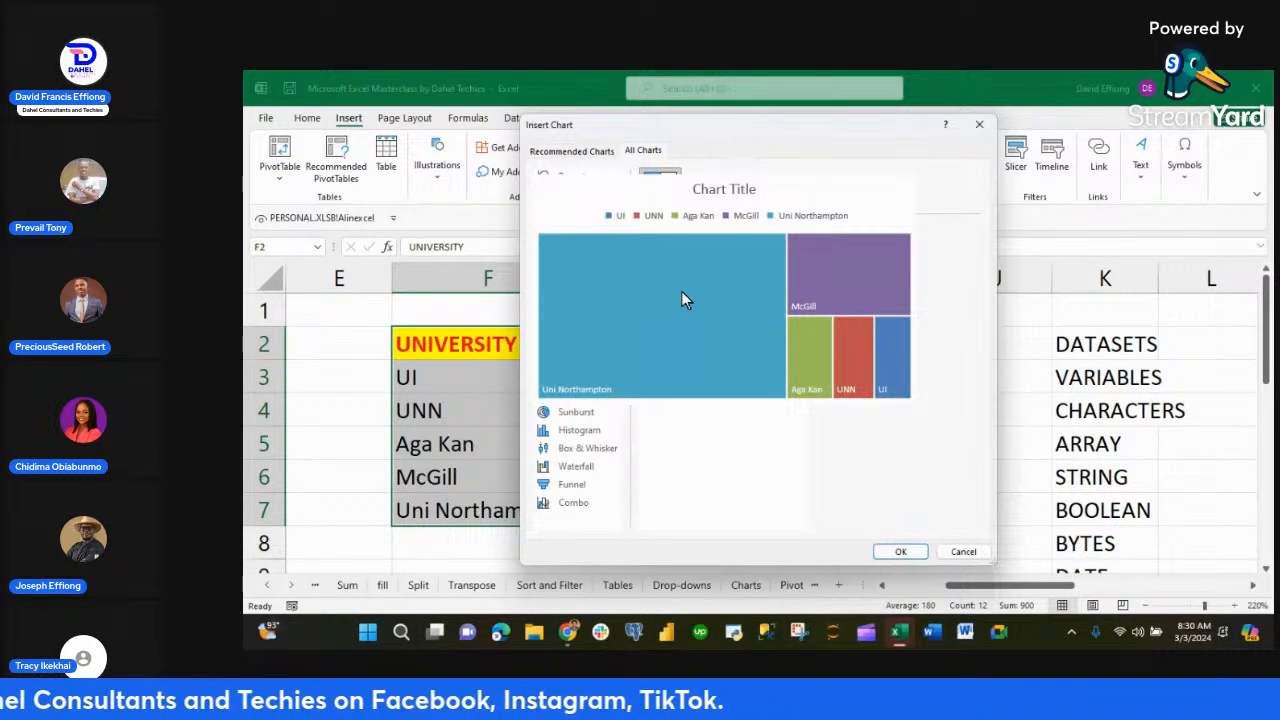
left_click(588, 414)
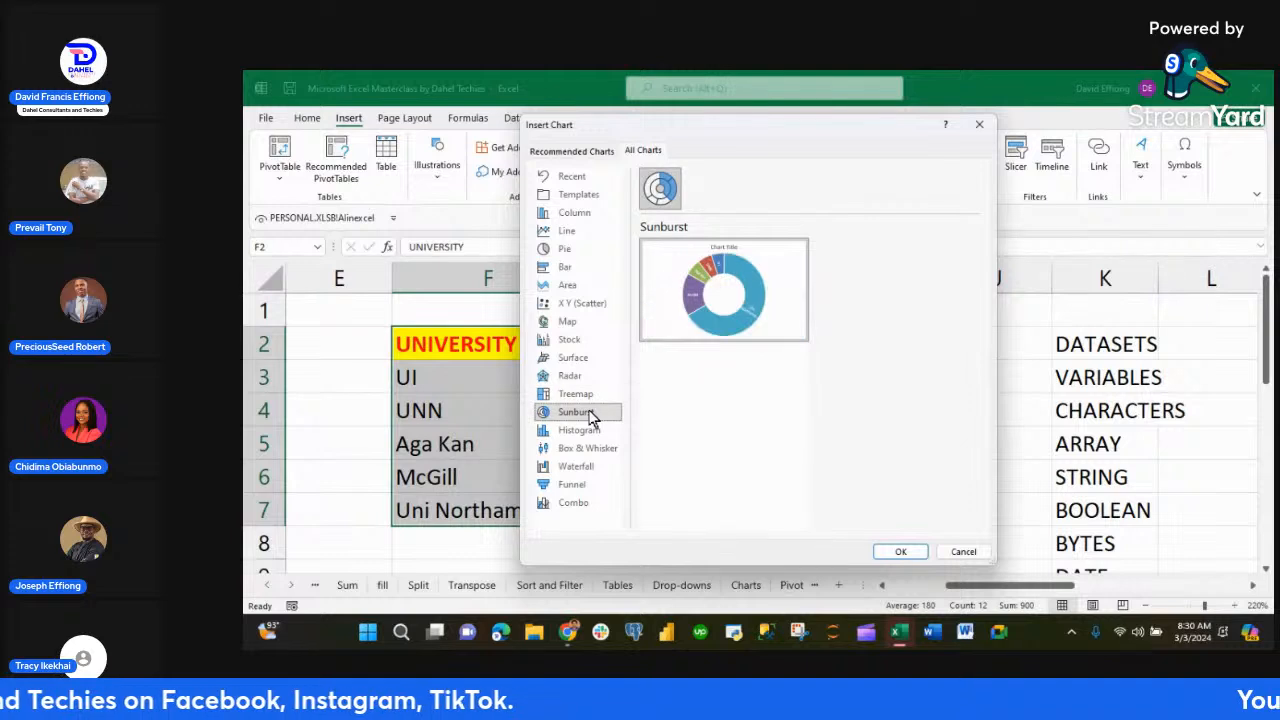
mouse_move(718, 338)
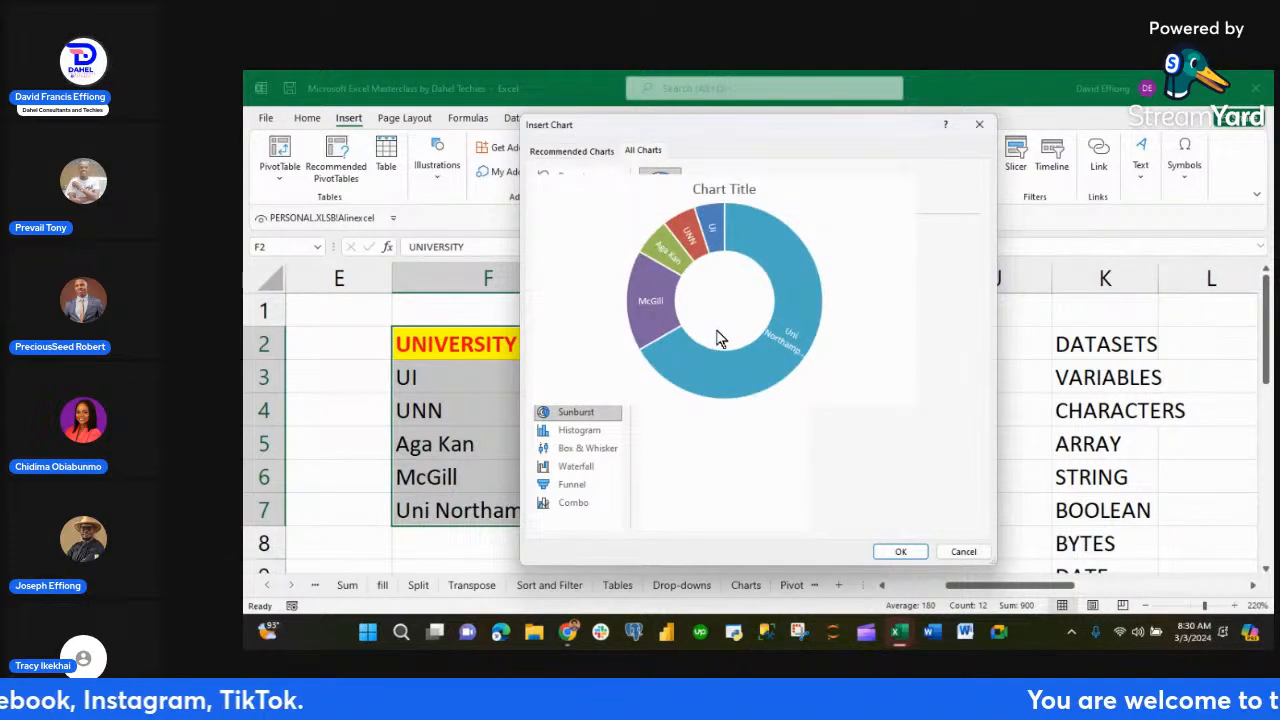
- Preview the Histogram, Box & Whisker, Waterfall, Funnel and Combo chart types for the tuition fee data
left_click(585, 436)
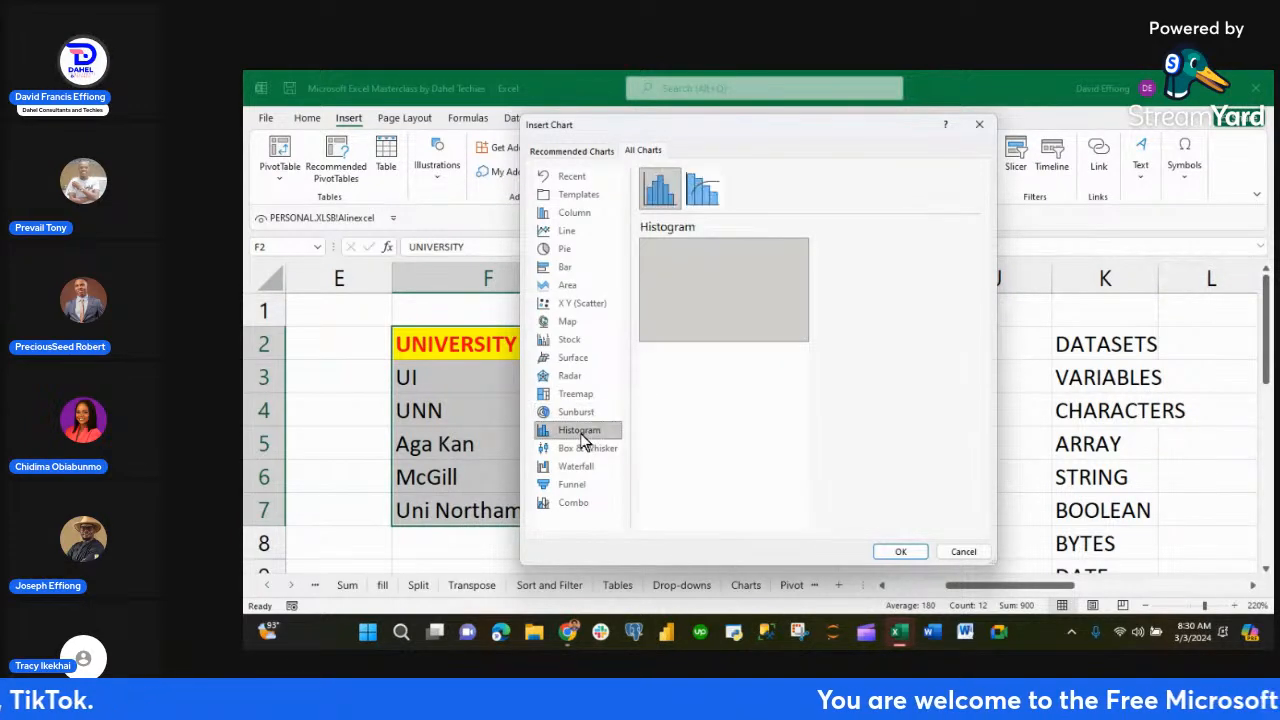
mouse_move(709, 298)
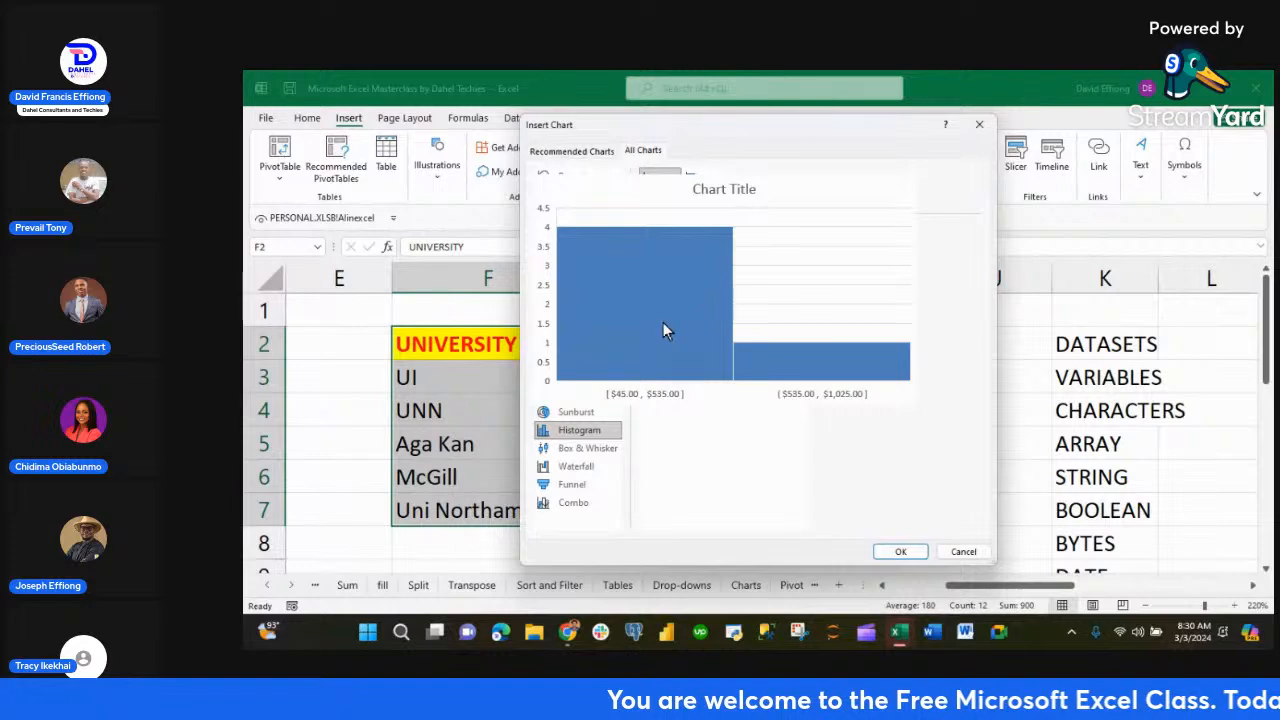
left_click(583, 450)
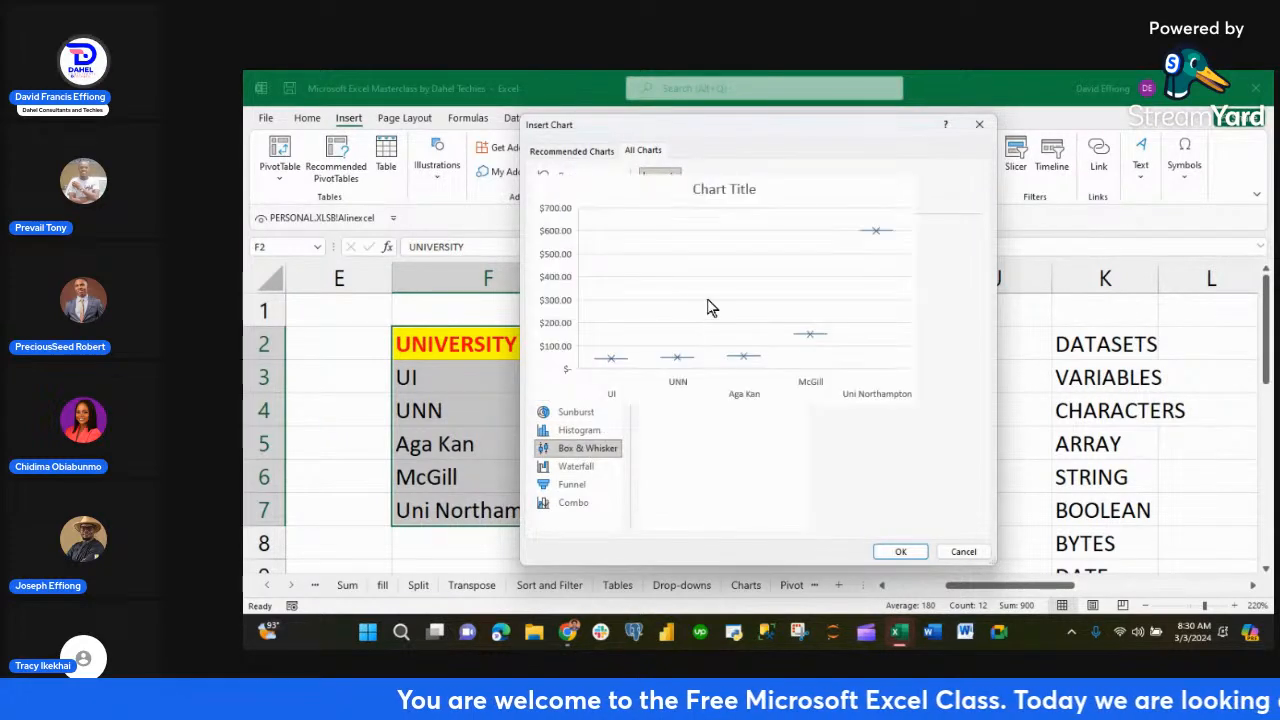
left_click(588, 467)
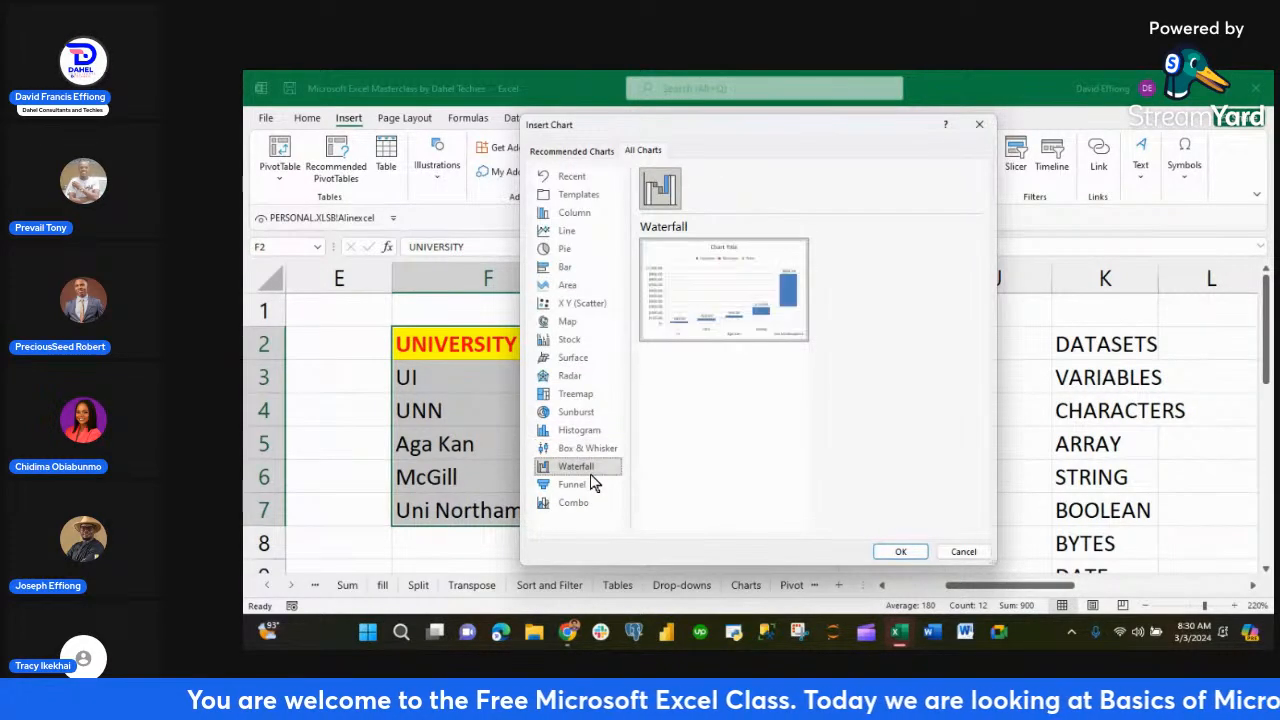
mouse_move(727, 320)
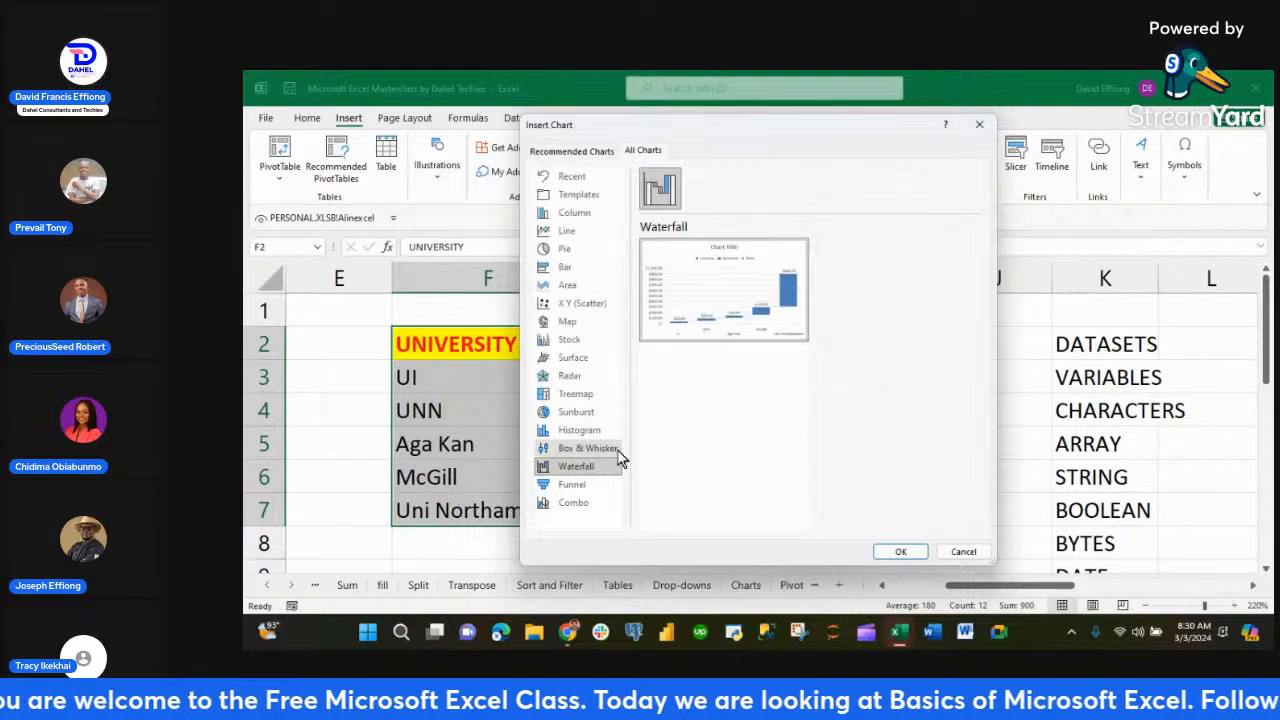
left_click(576, 485)
mouse_move(737, 312)
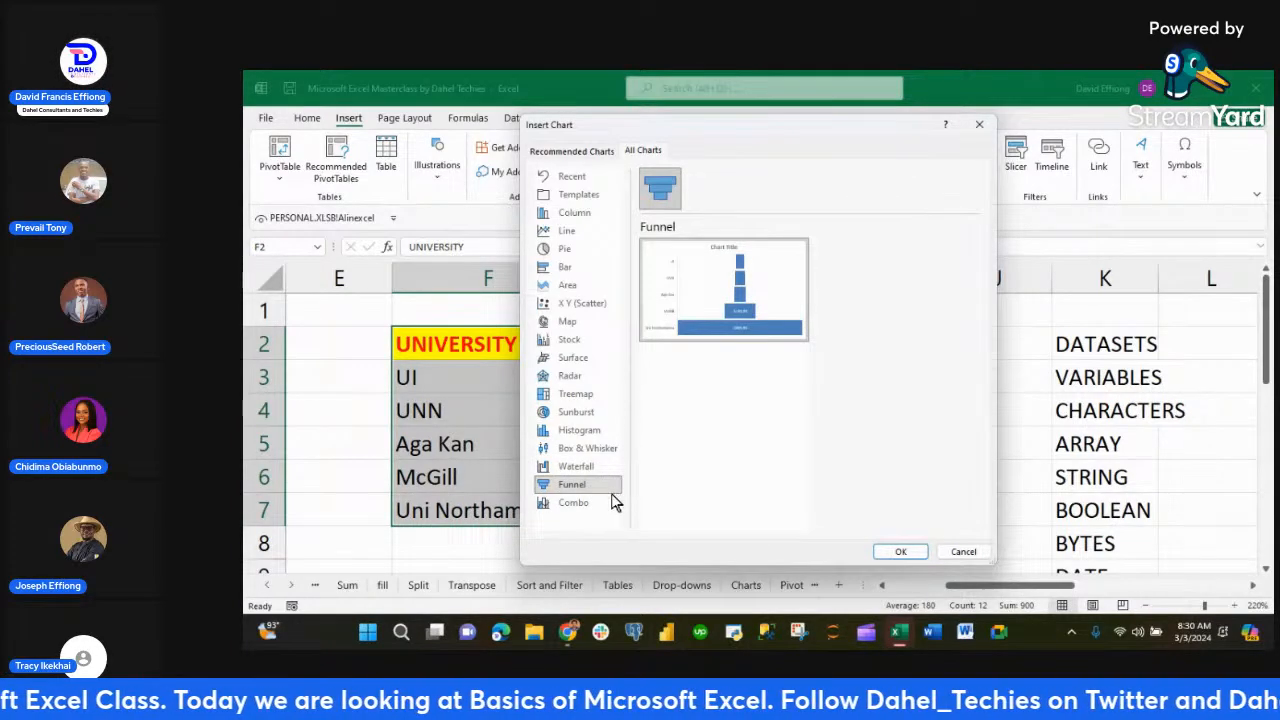
left_click(573, 502)
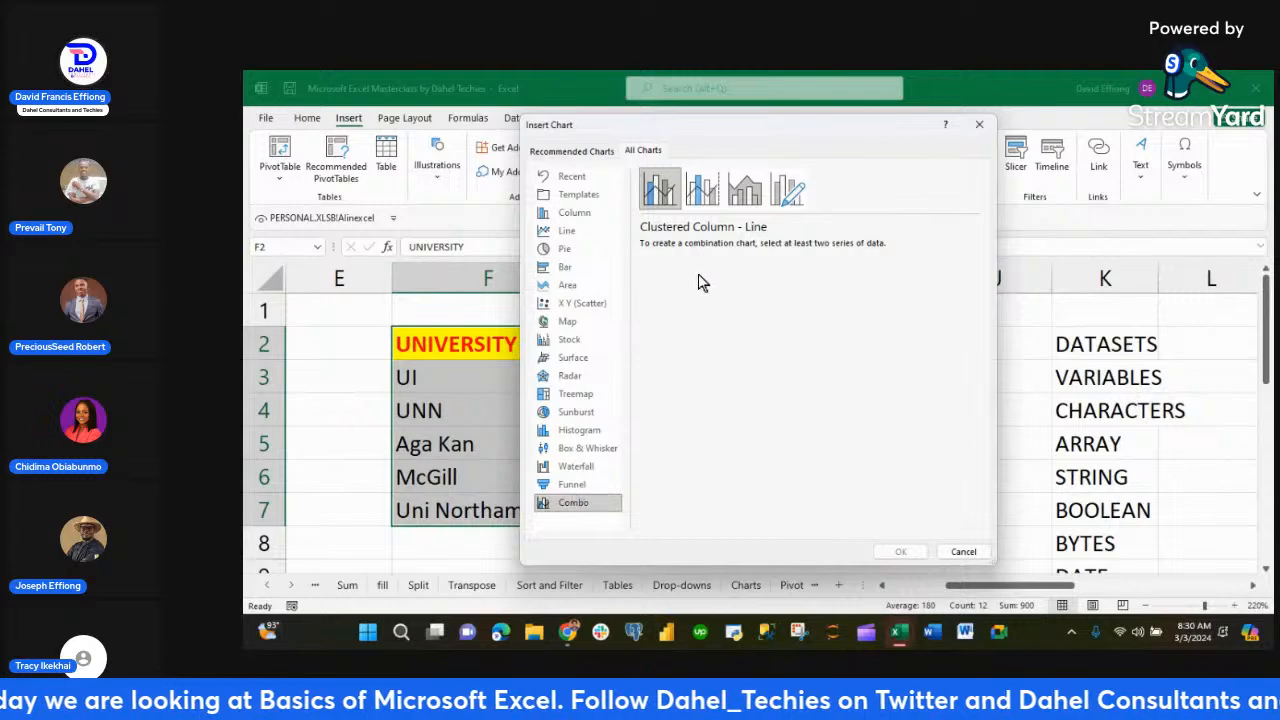
- Insert a Clustered Column chart of the tuition fees, using the single-colour version with the universities along the horizontal axis
left_click(574, 215)
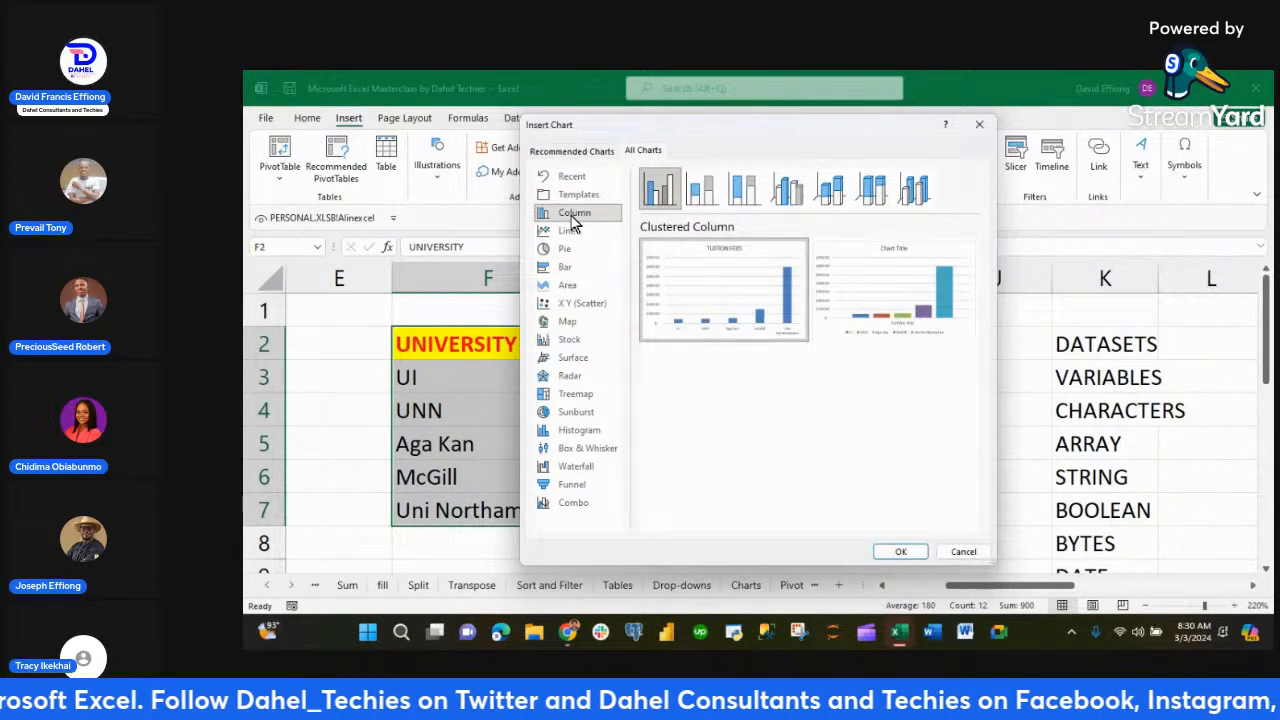
mouse_move(862, 270)
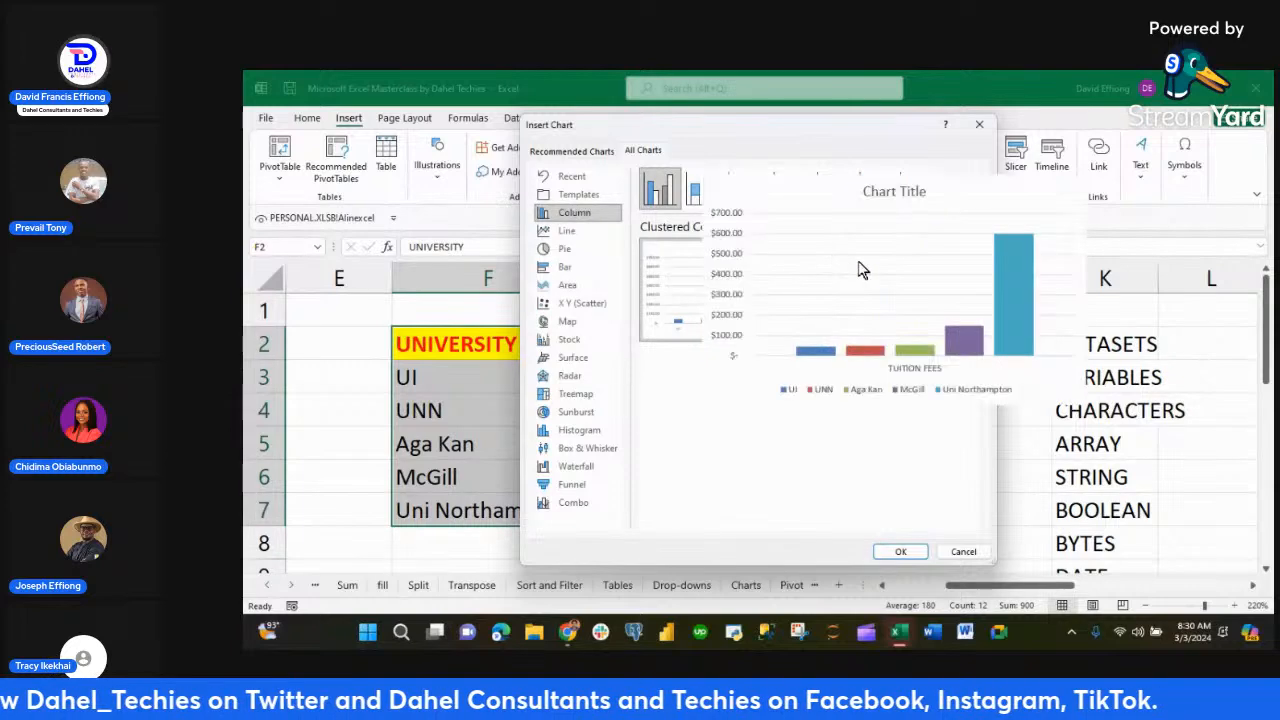
mouse_move(686, 310)
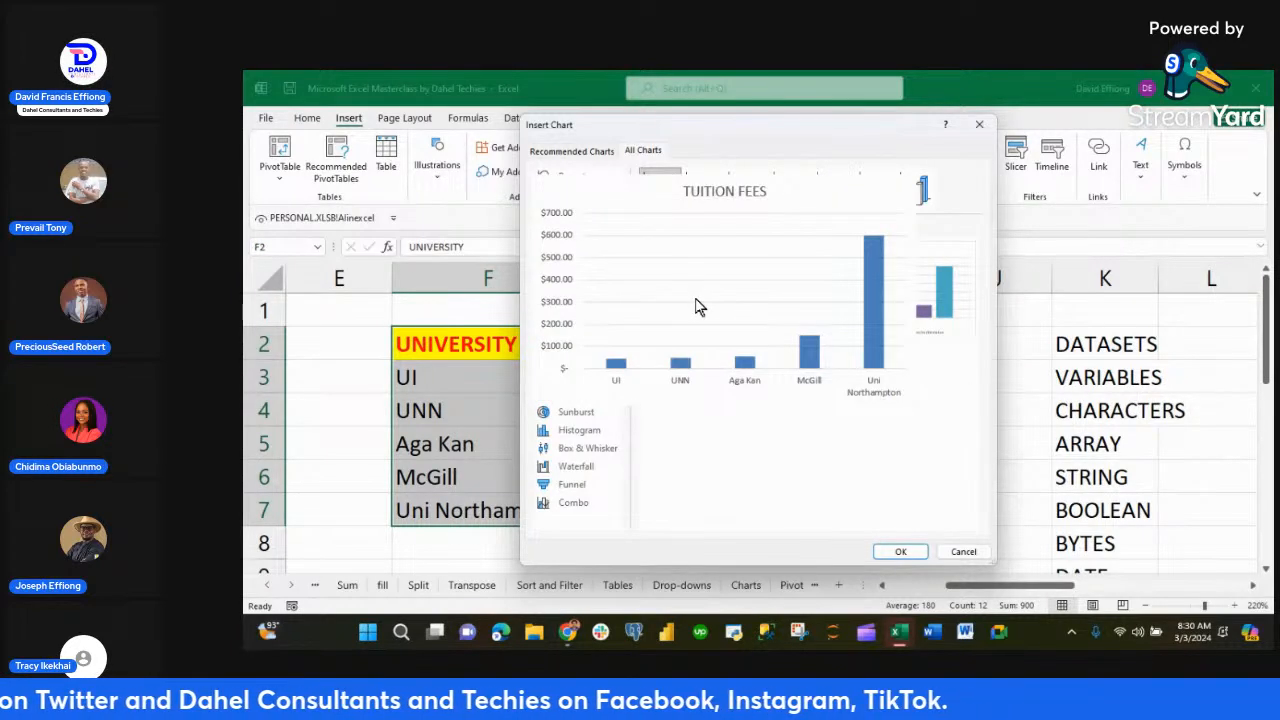
left_click(899, 553)
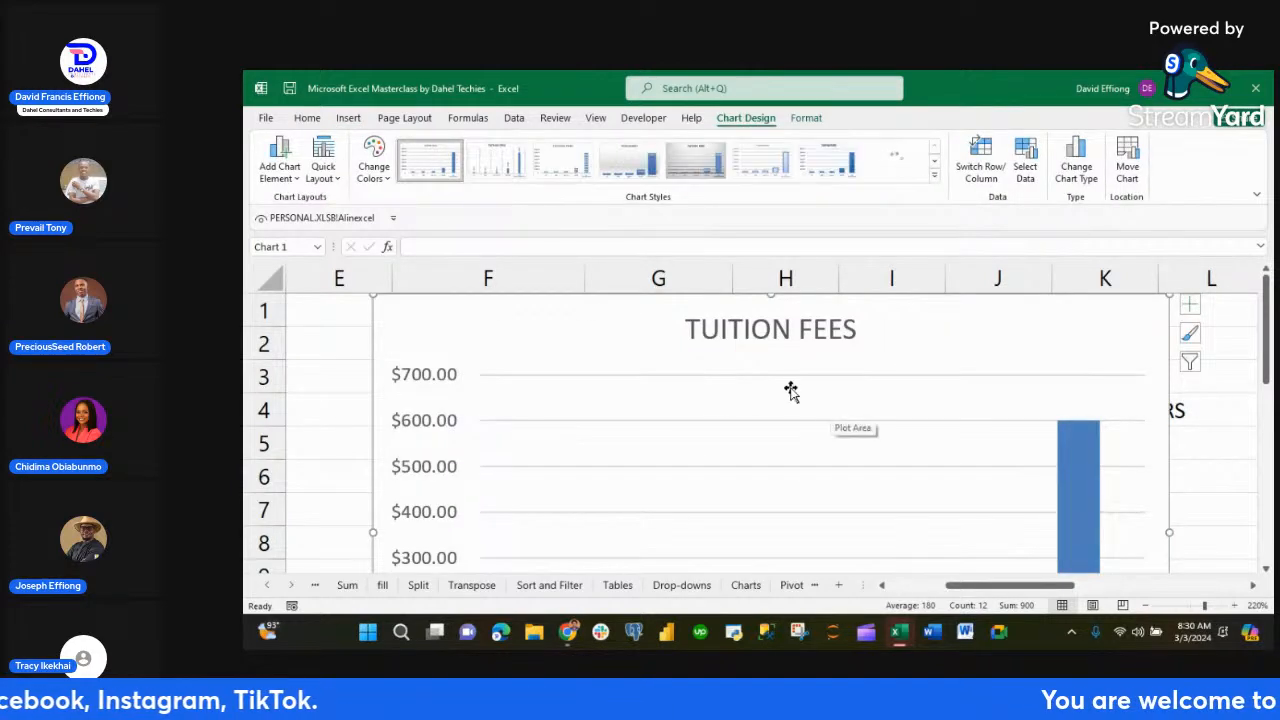
scroll(716, 405, "down", 2)
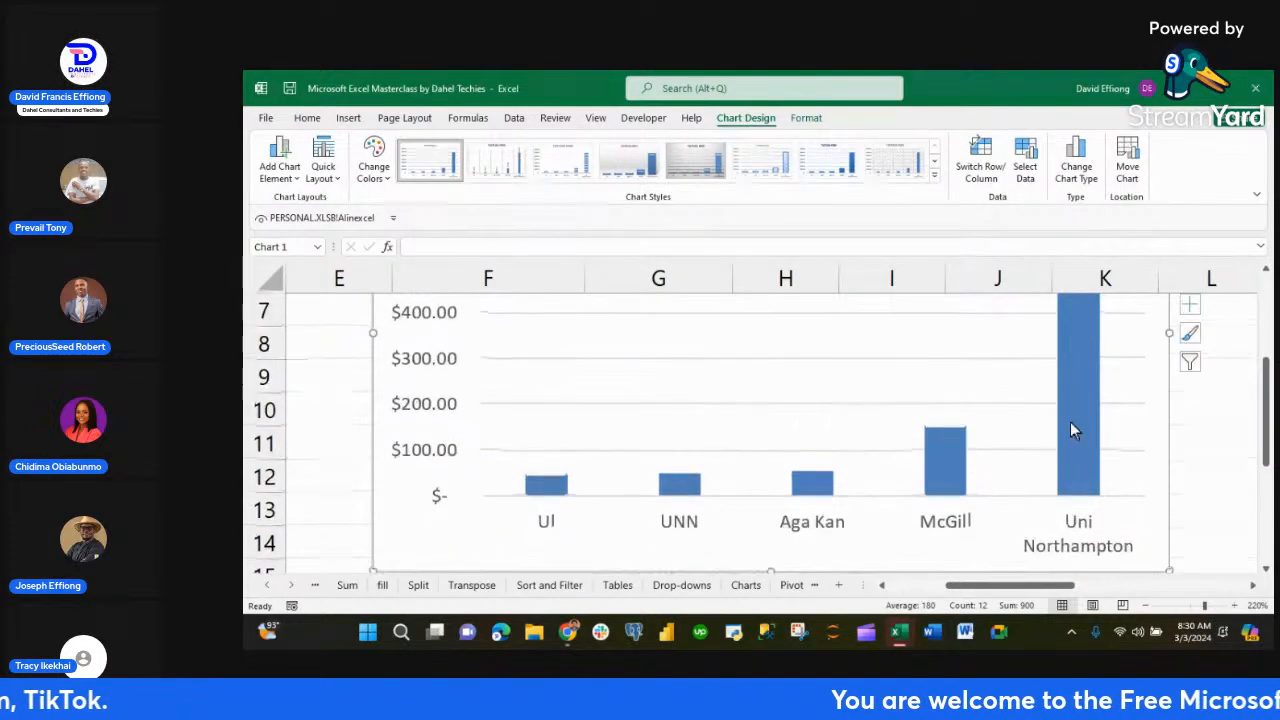
- Zoom the worksheet out to 100% so the whole tuition fees chart fits in view
left_click(1144, 605)
left_click(1144, 605)
left_click(1145, 605)
left_click(1145, 605)
left_click(1145, 605)
left_click(1145, 605)
left_click(1145, 605)
left_click(1145, 605)
left_click(1145, 605)
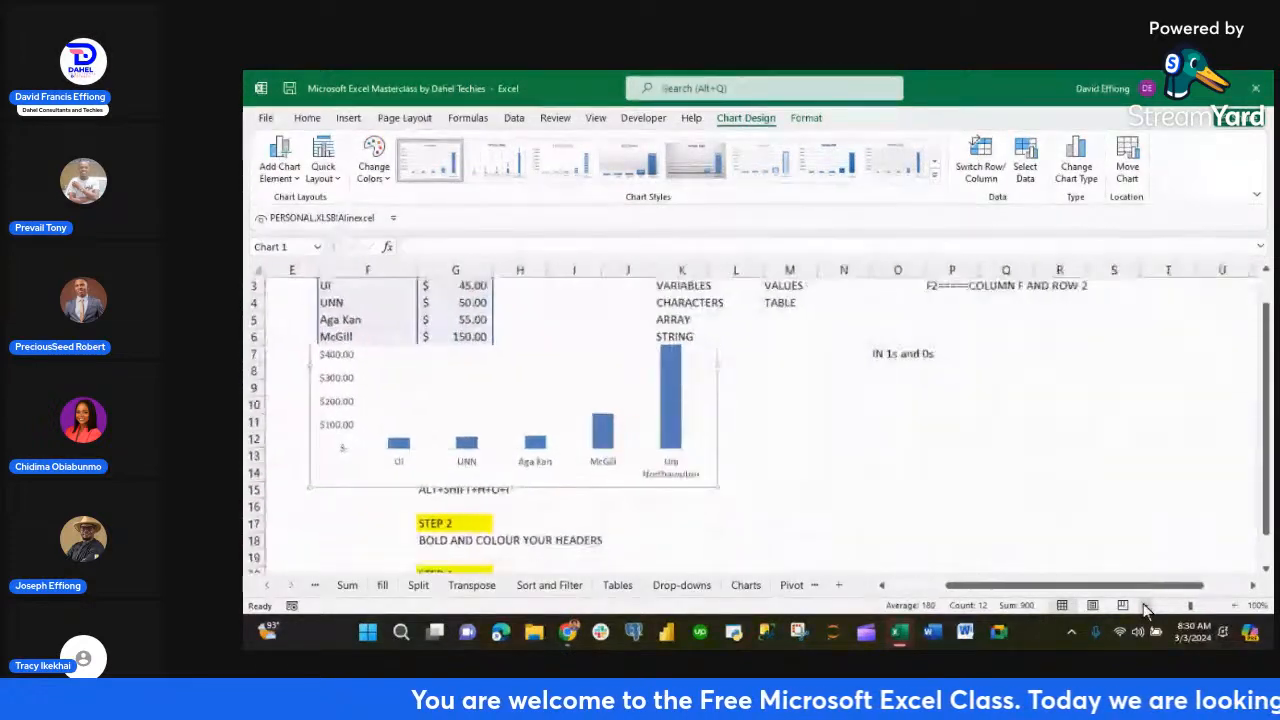
left_click(1145, 605)
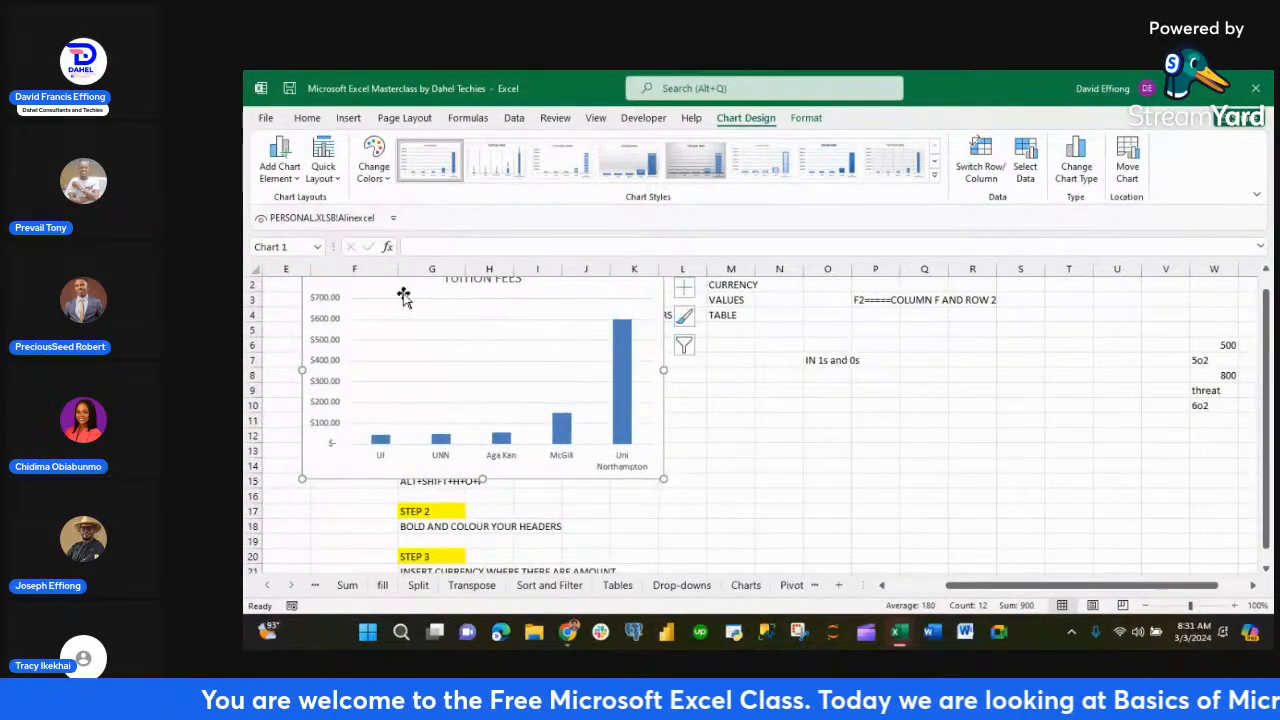
key("ctrl+z")
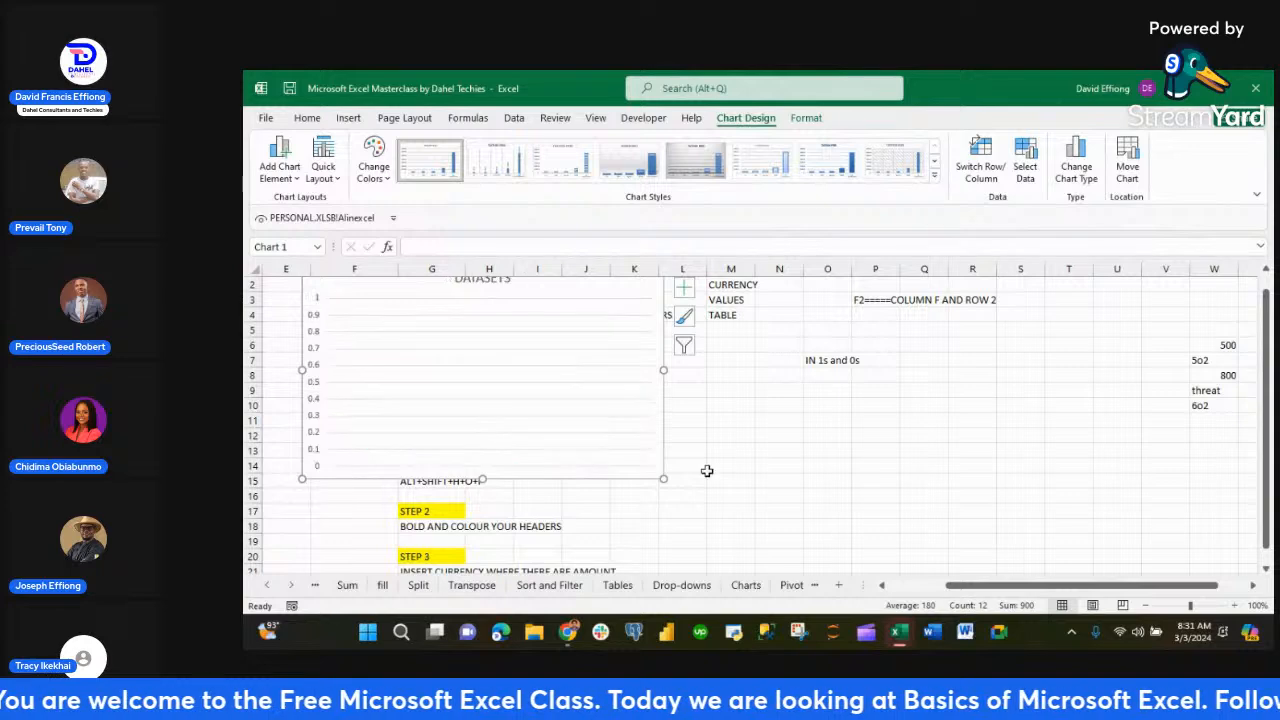
scroll(707, 471, "up", 1)
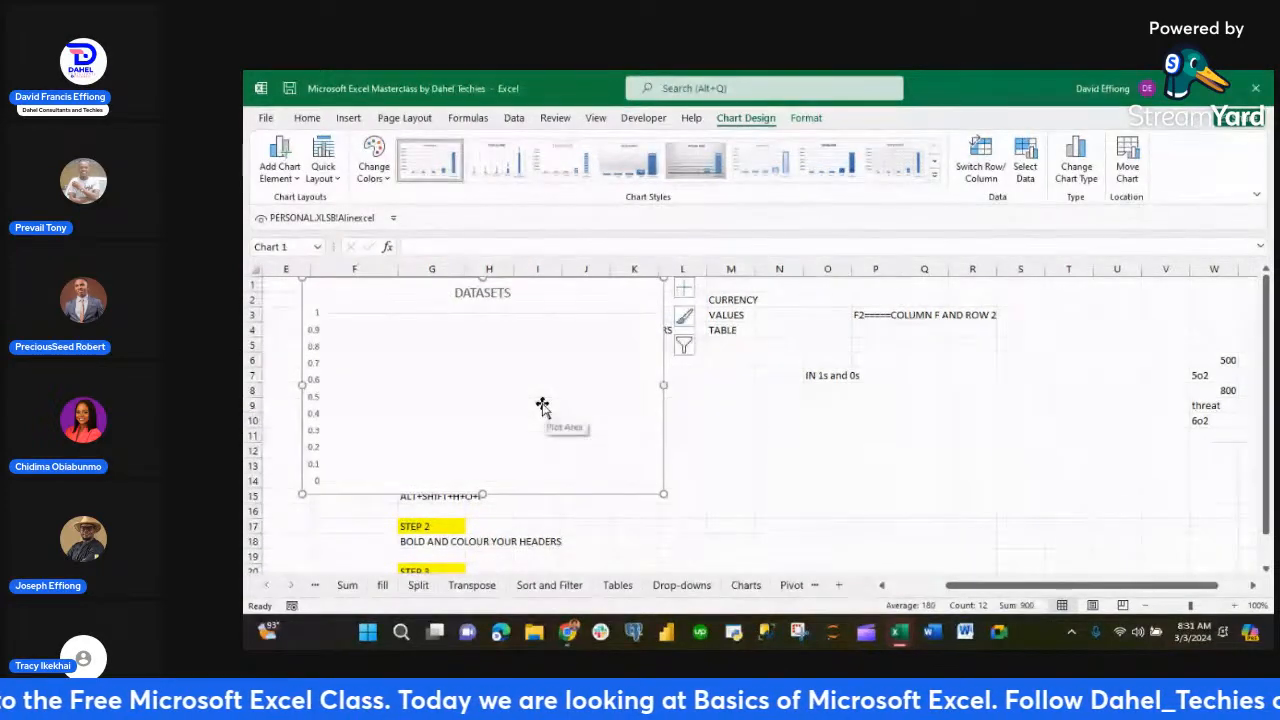
key("ctrl+y")
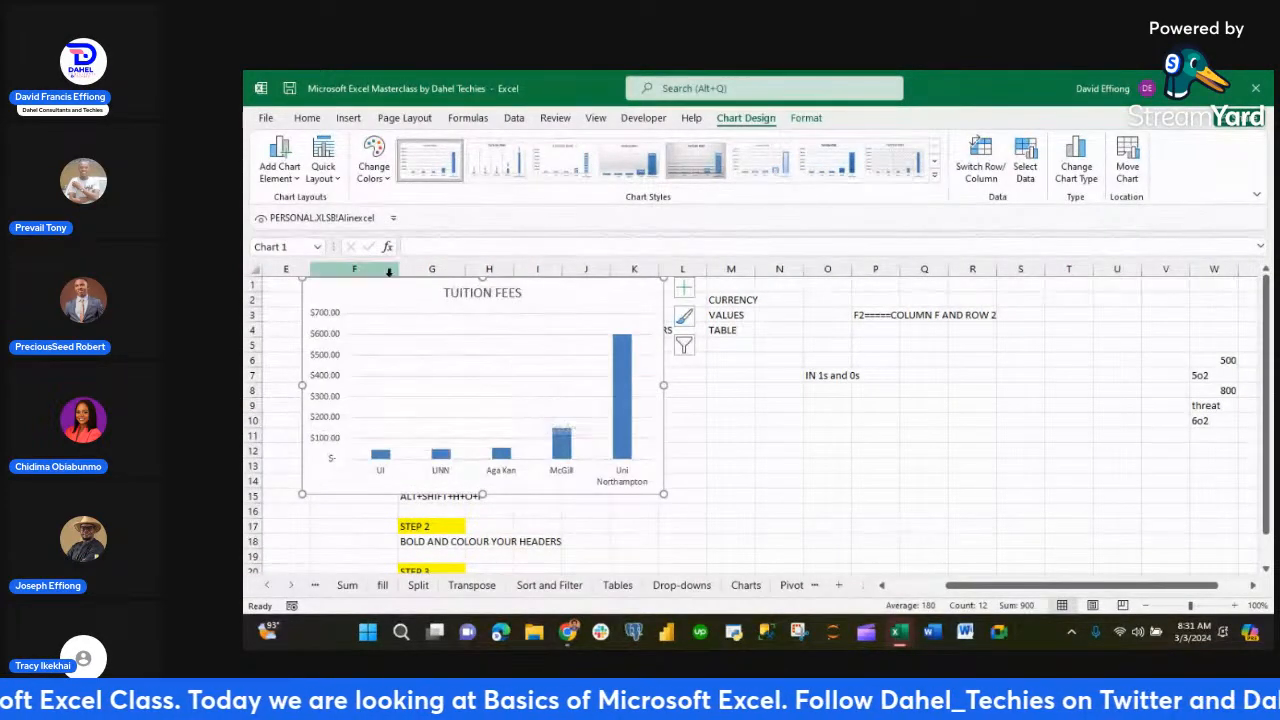
- Move the tuition fees chart off the university table to the empty cells around L10:R24
left_click_drag(395, 293, 745, 443)
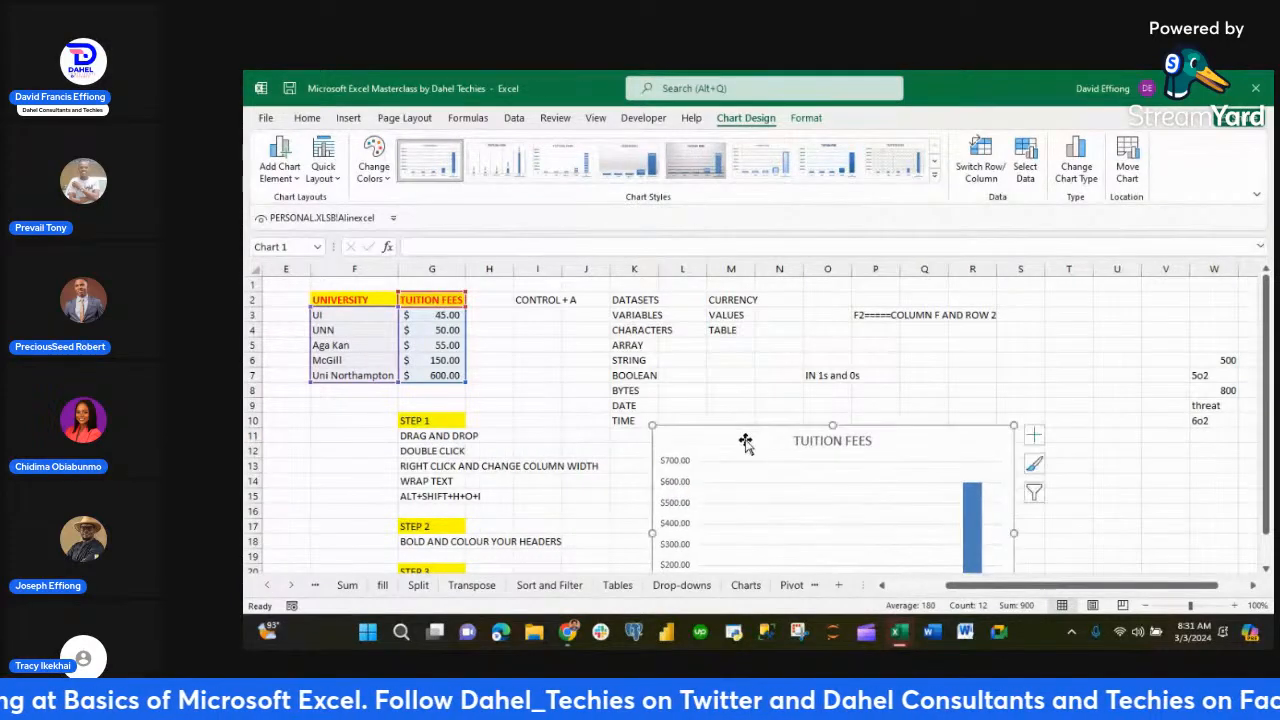
scroll(745, 443, "down", 1)
scroll(746, 443, "down", 1)
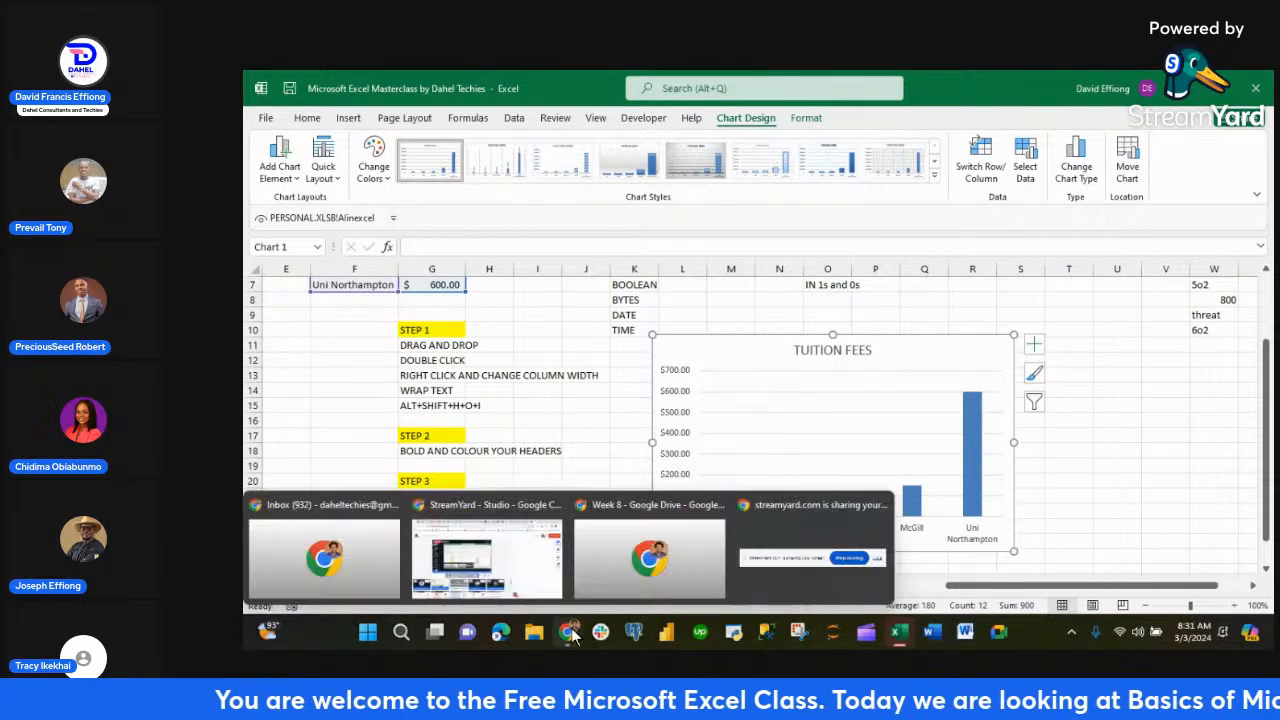
- Switch to the StreamYard studio in Chrome to read the viewers' comments, and return to the Excel workbook
mouse_move(570, 633)
left_click(502, 562)
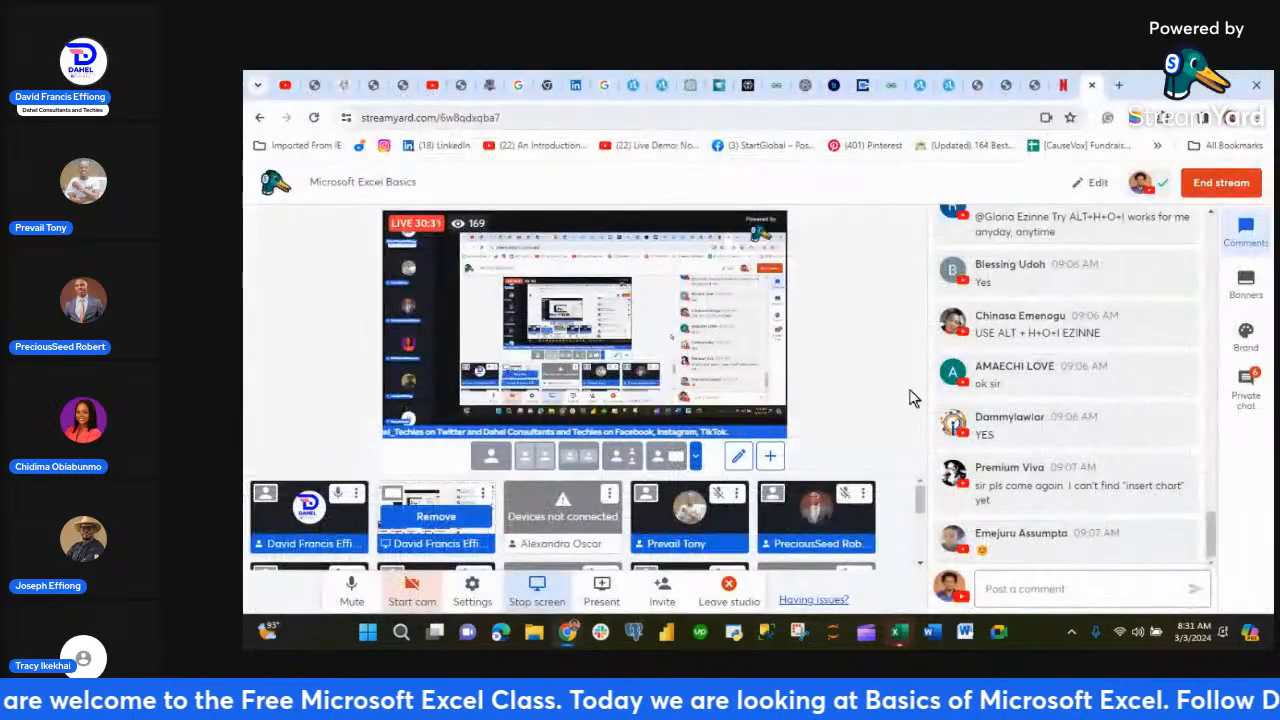
left_click(436, 517)
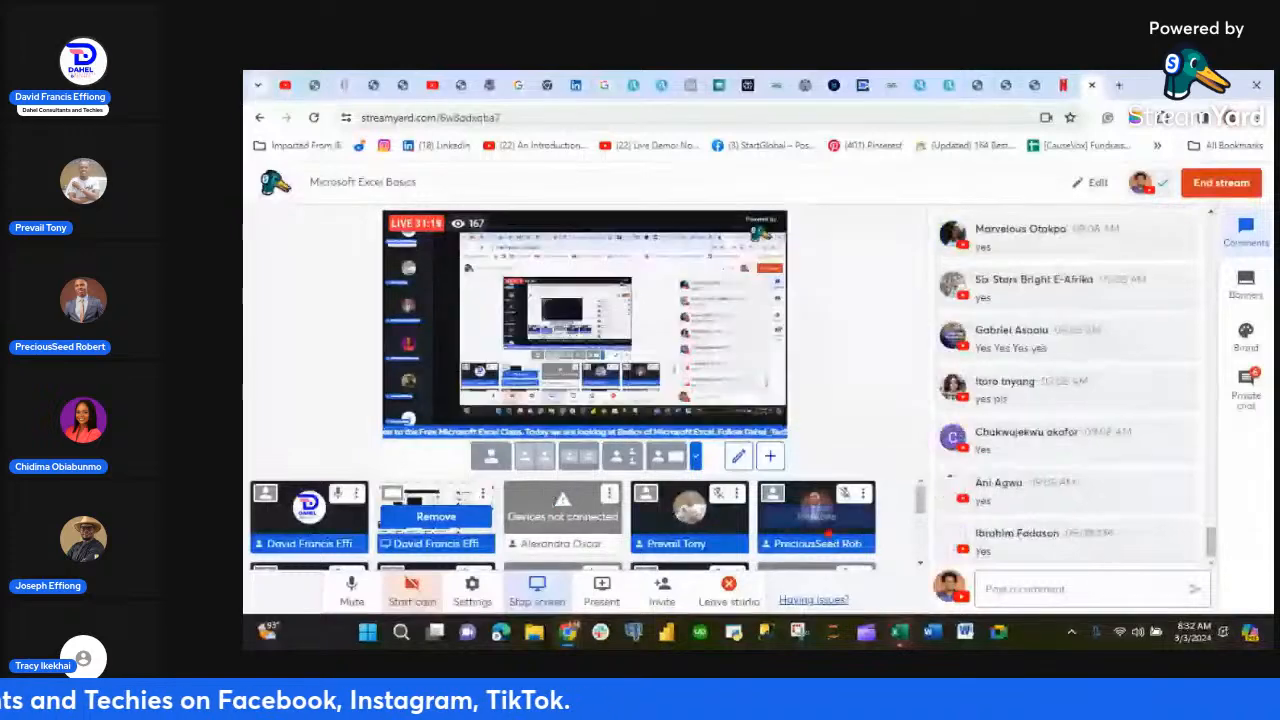
mouse_move(899, 631)
left_click(963, 557)
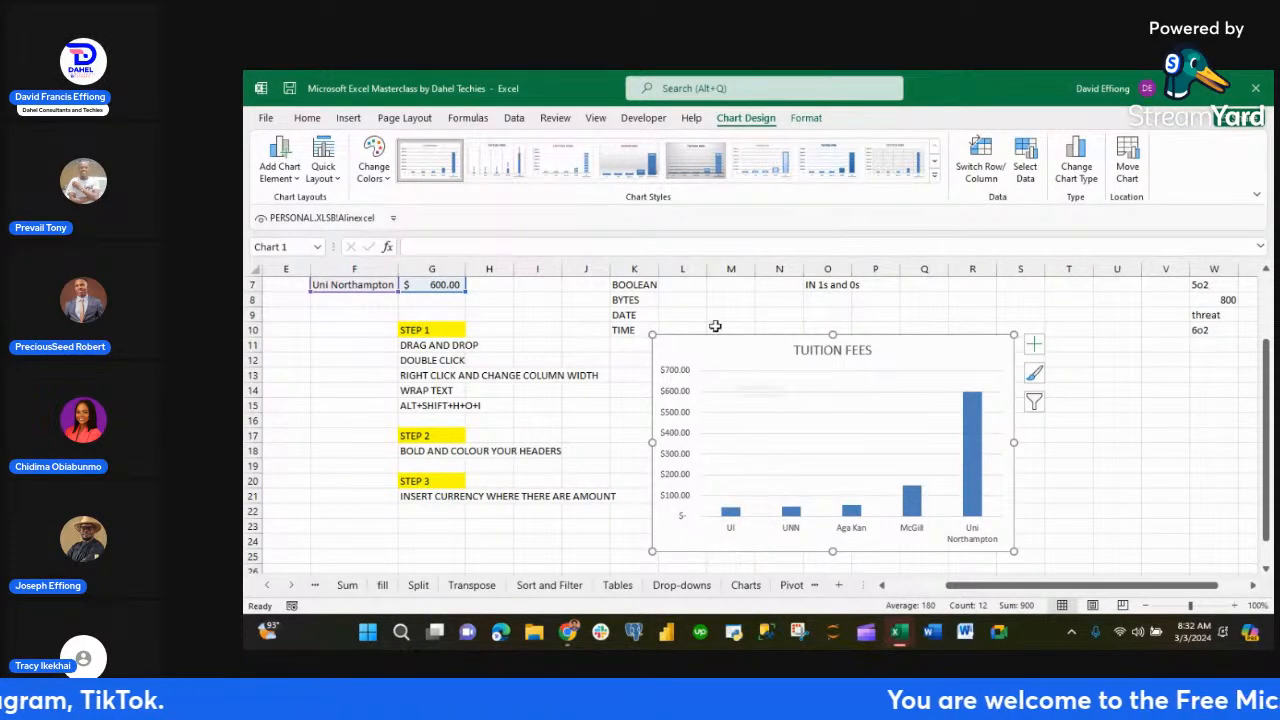
- Recolour the tuition fees chart with the monochromatic red palette and deselect it
left_click(378, 177)
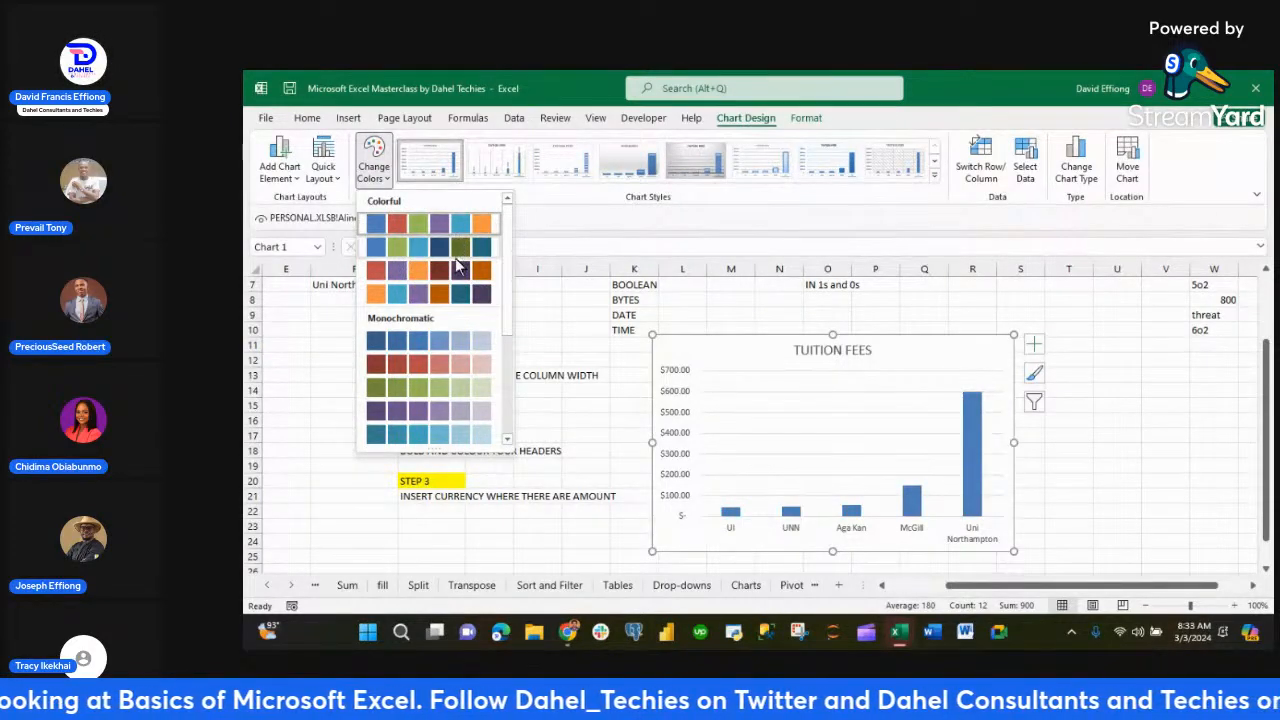
left_click(416, 366)
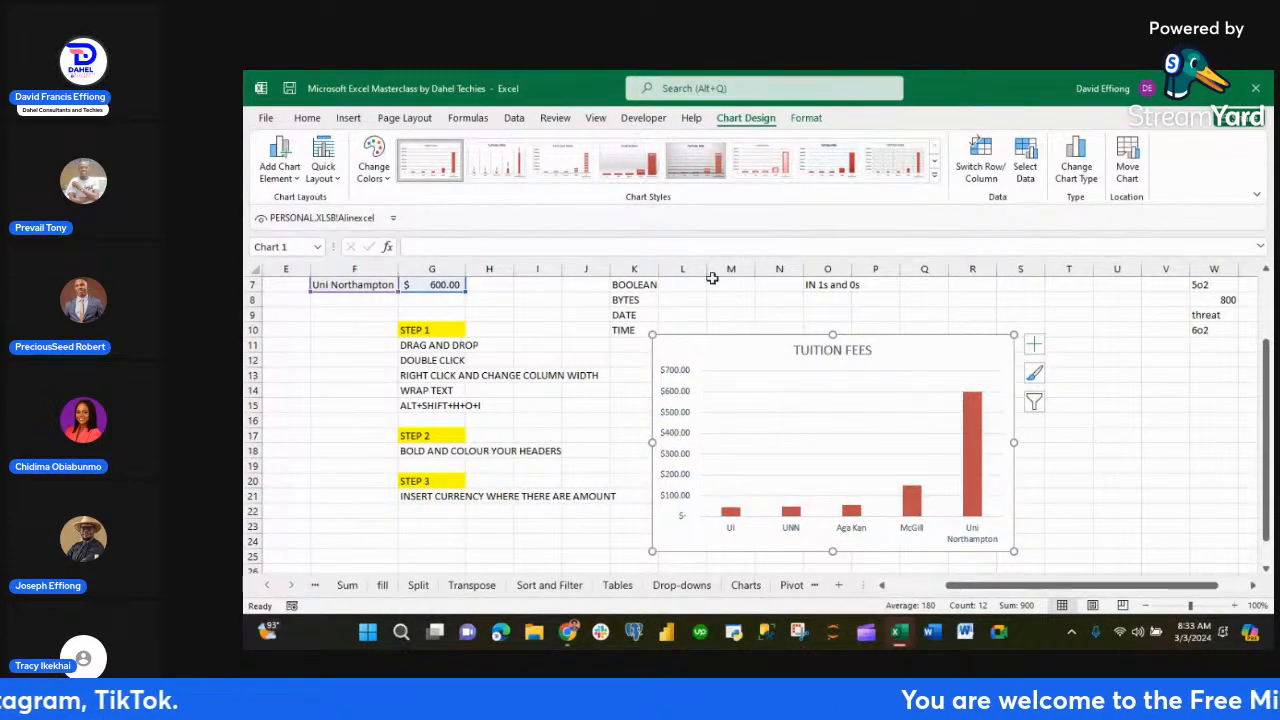
left_click(1109, 460)
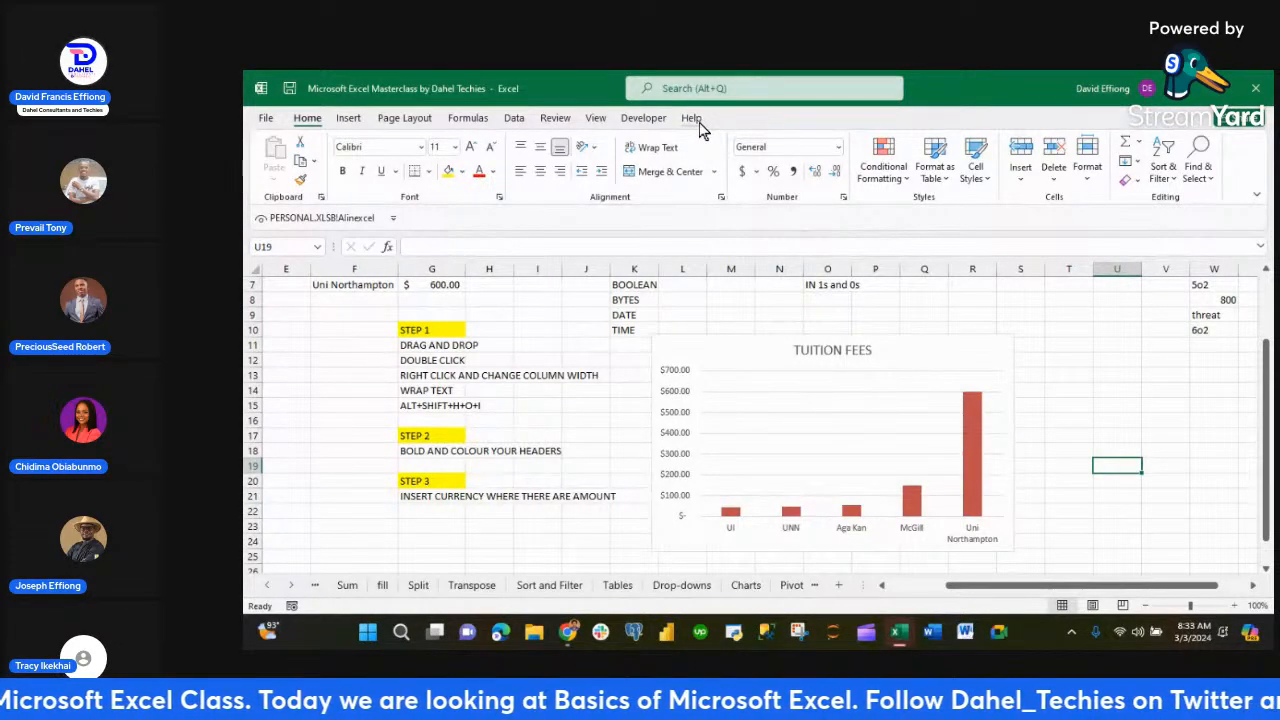
- Apply chart Style 9 with the dark background to the tuition fees column chart
left_click(918, 358)
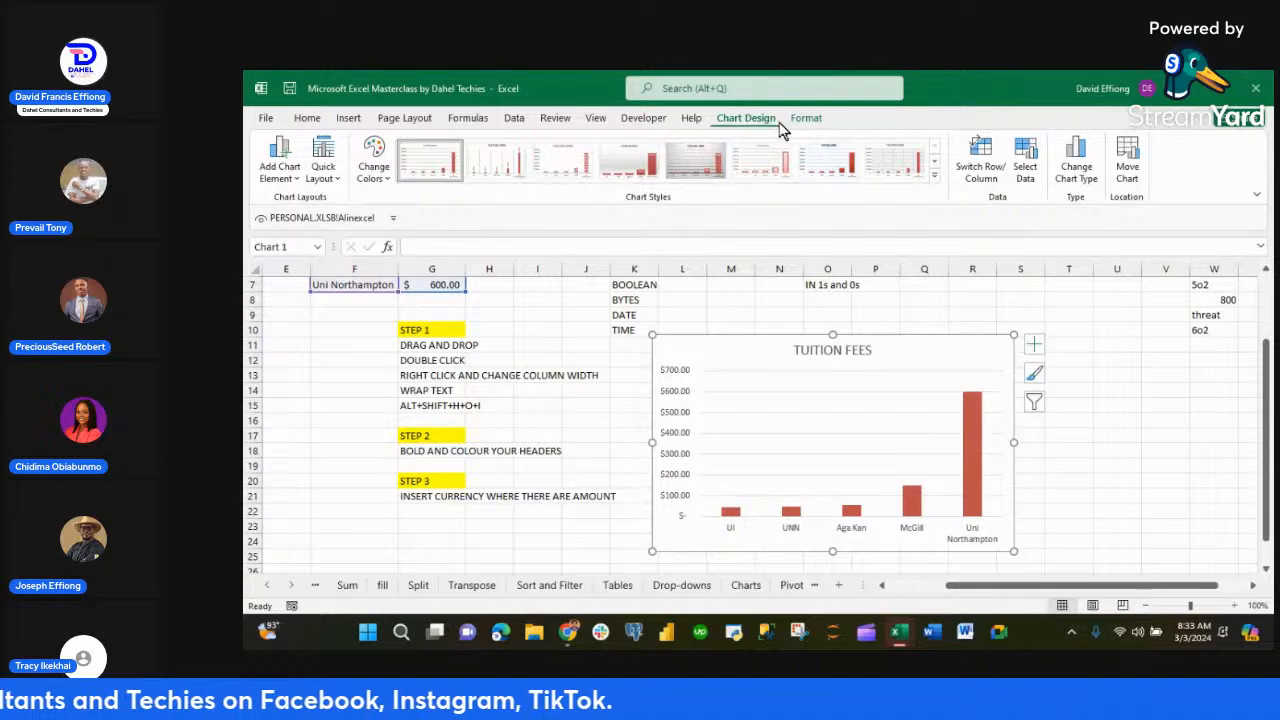
left_click(935, 172)
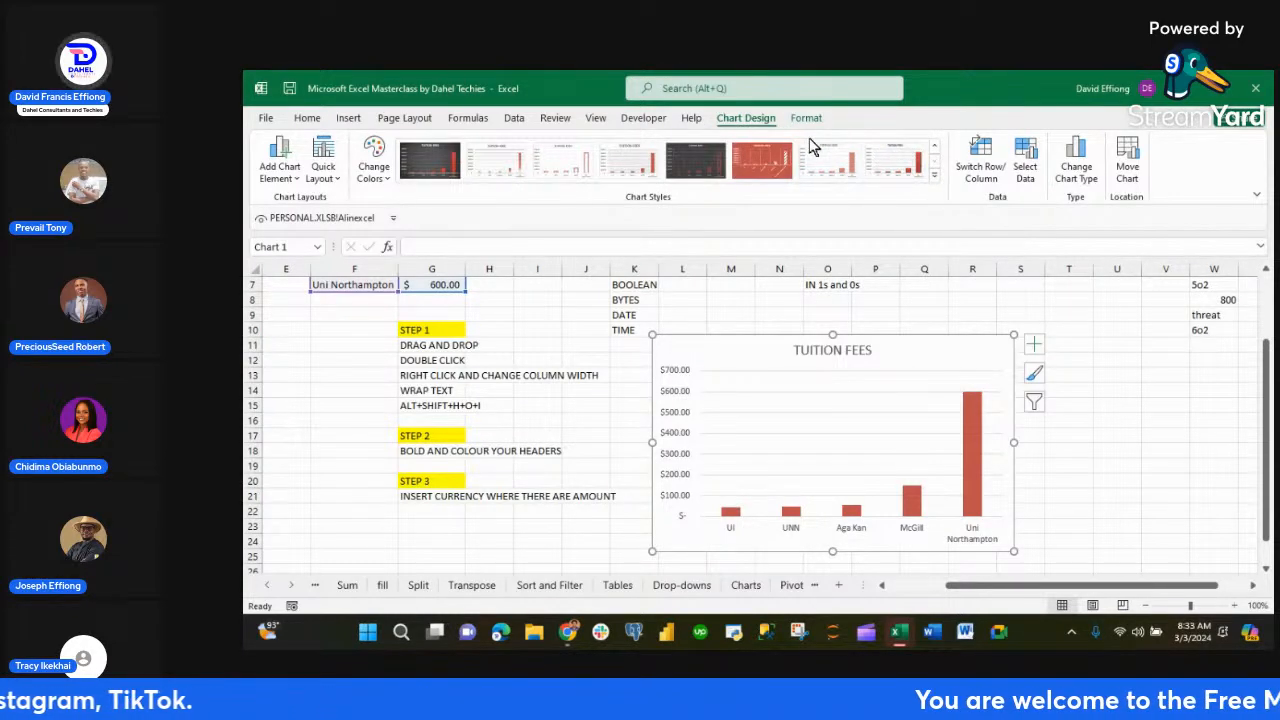
left_click(760, 178)
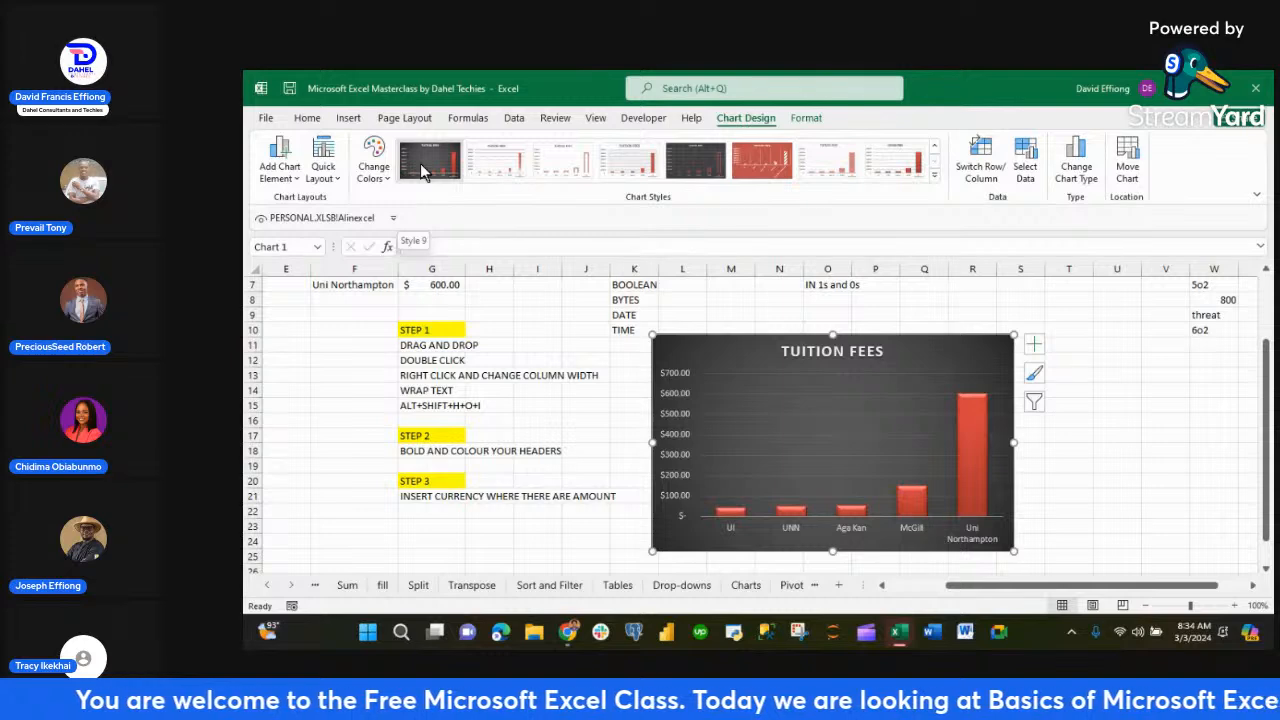
left_click(420, 163)
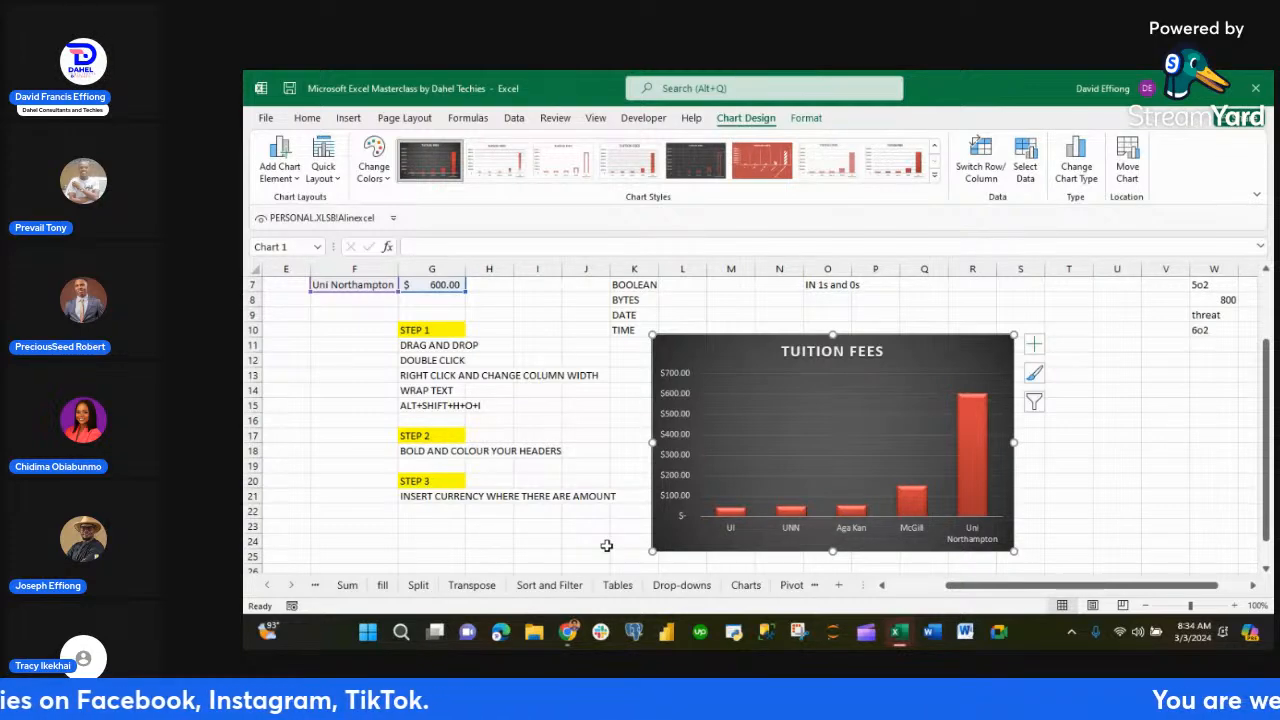
- Switch to the StreamYard studio in Chrome, look through the viewers' comments, and return to the Excel Masterclass workbook
mouse_move(567, 634)
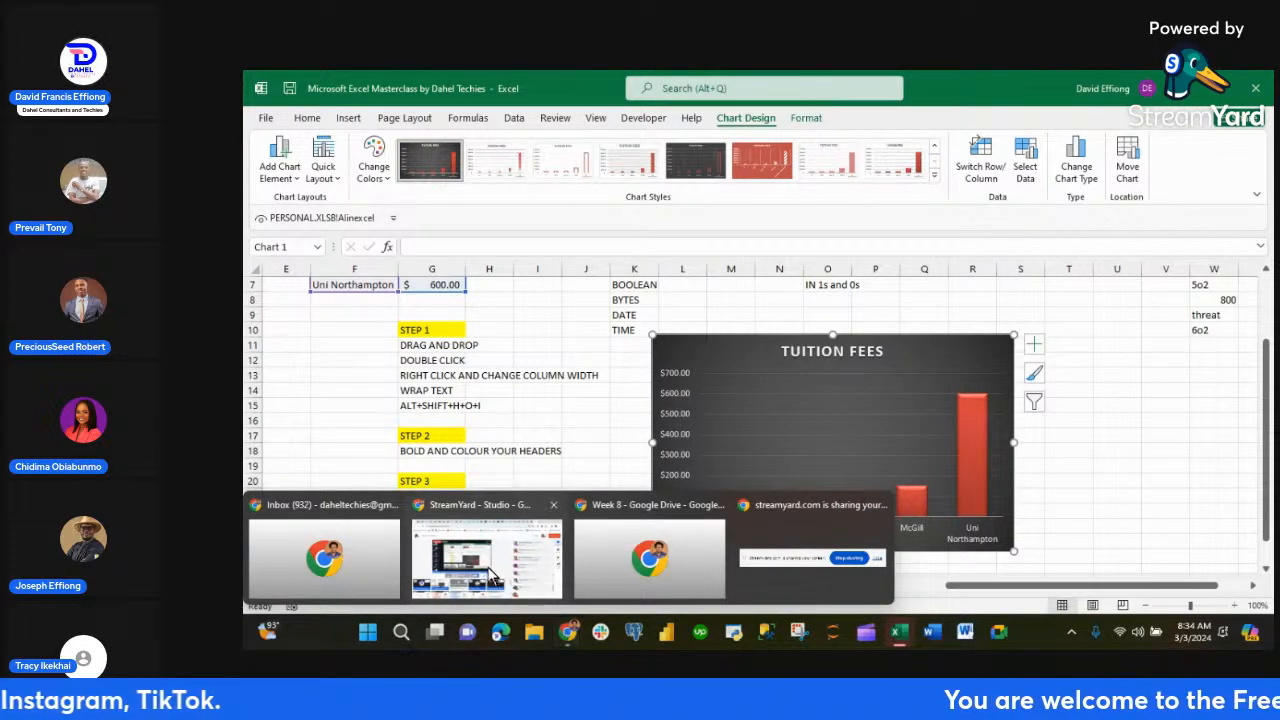
left_click(488, 572)
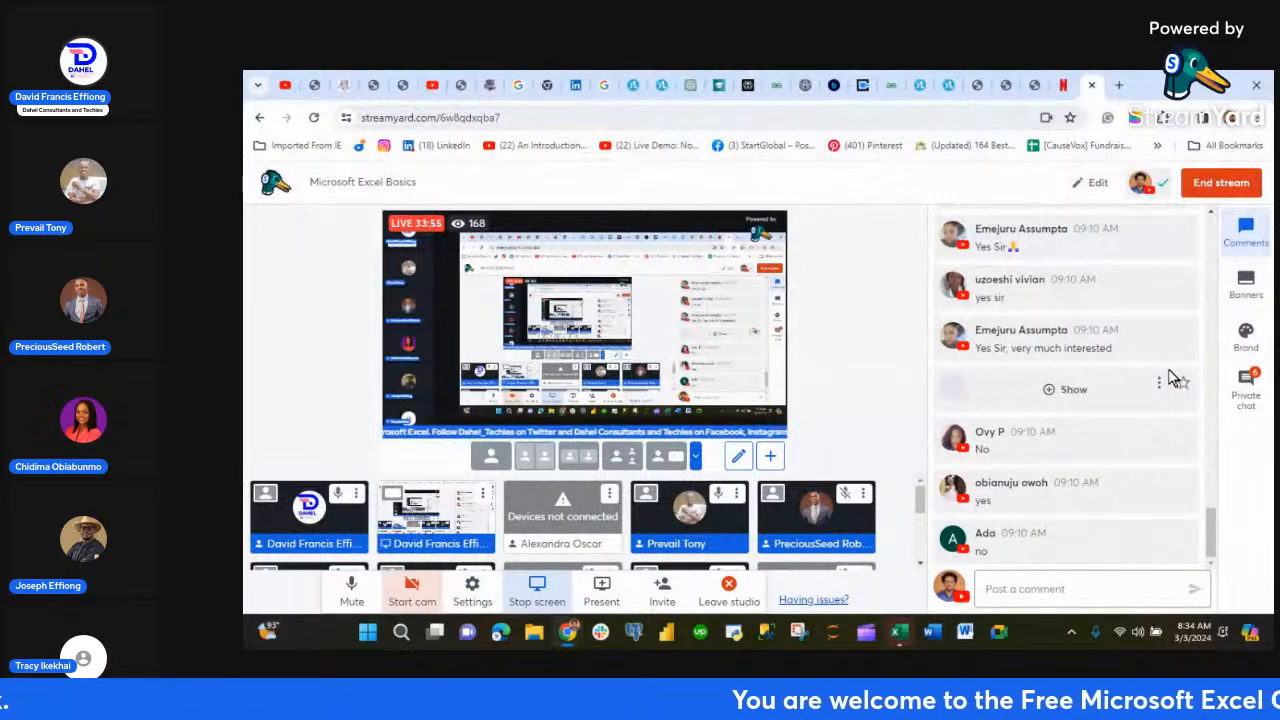
left_click(1065, 389)
scroll(1068, 452, "up", 3)
scroll(1070, 452, "up", 3)
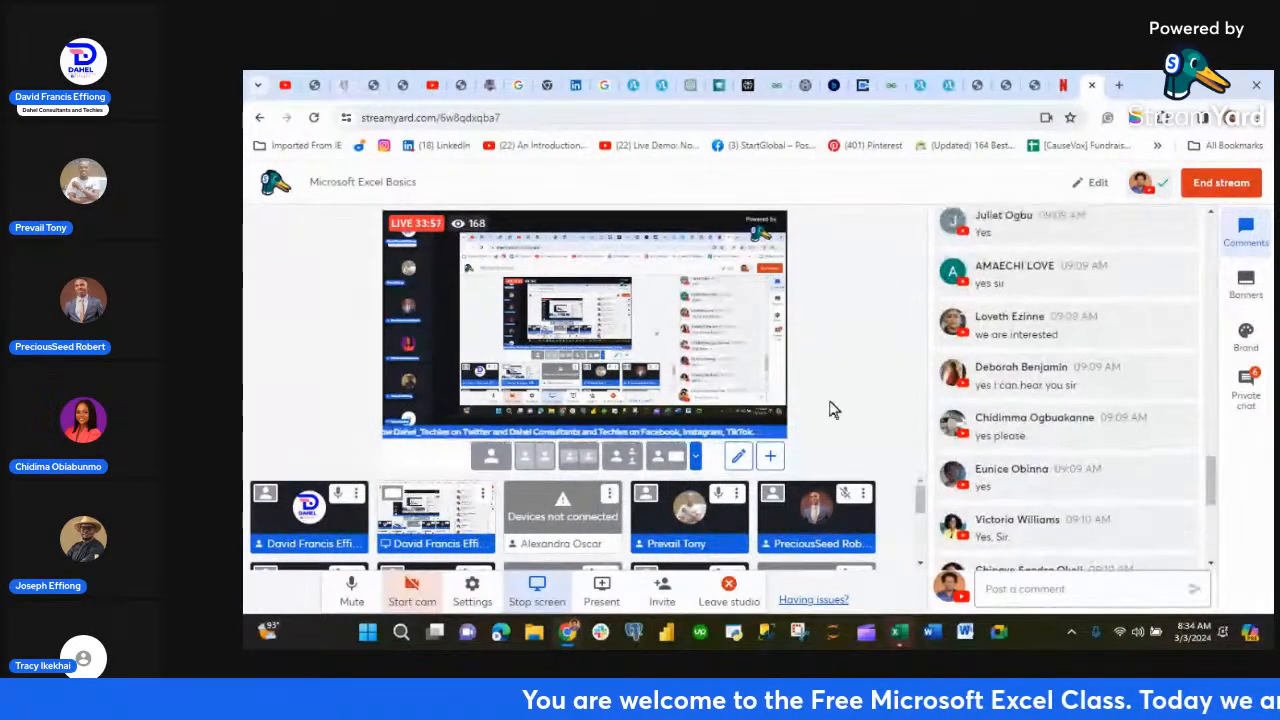
scroll(1134, 360, "down", 10)
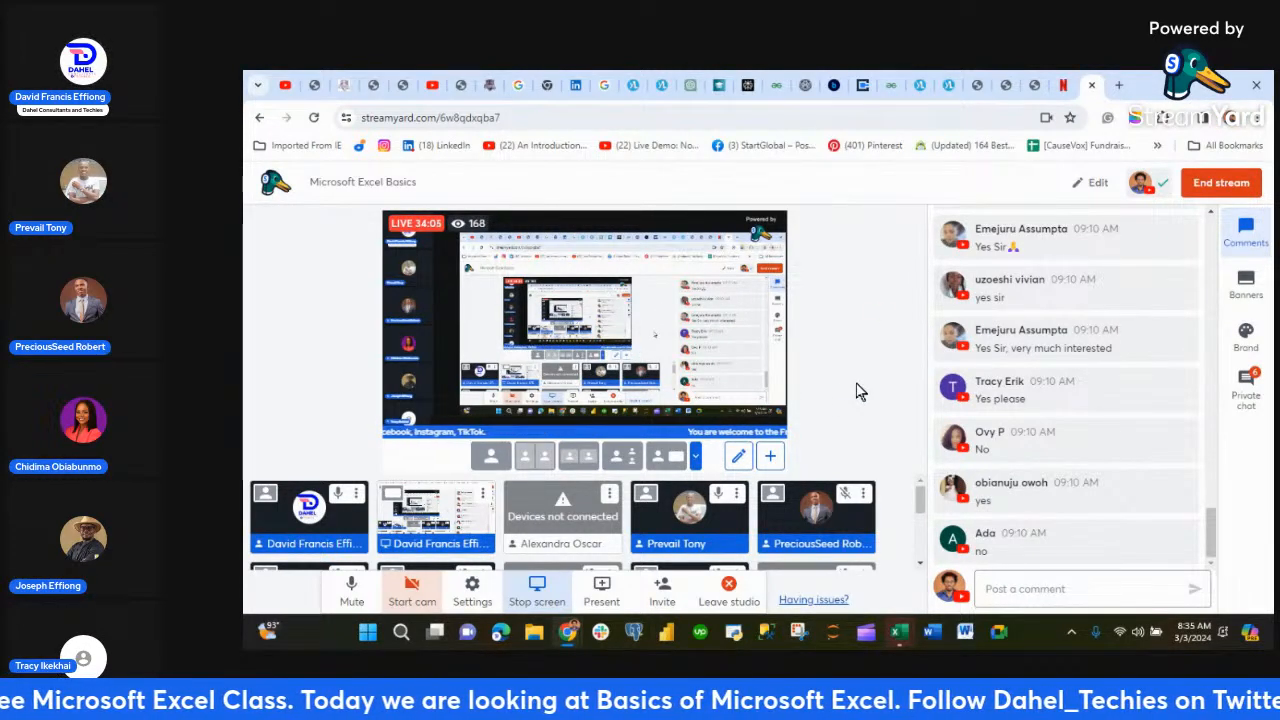
mouse_move(900, 638)
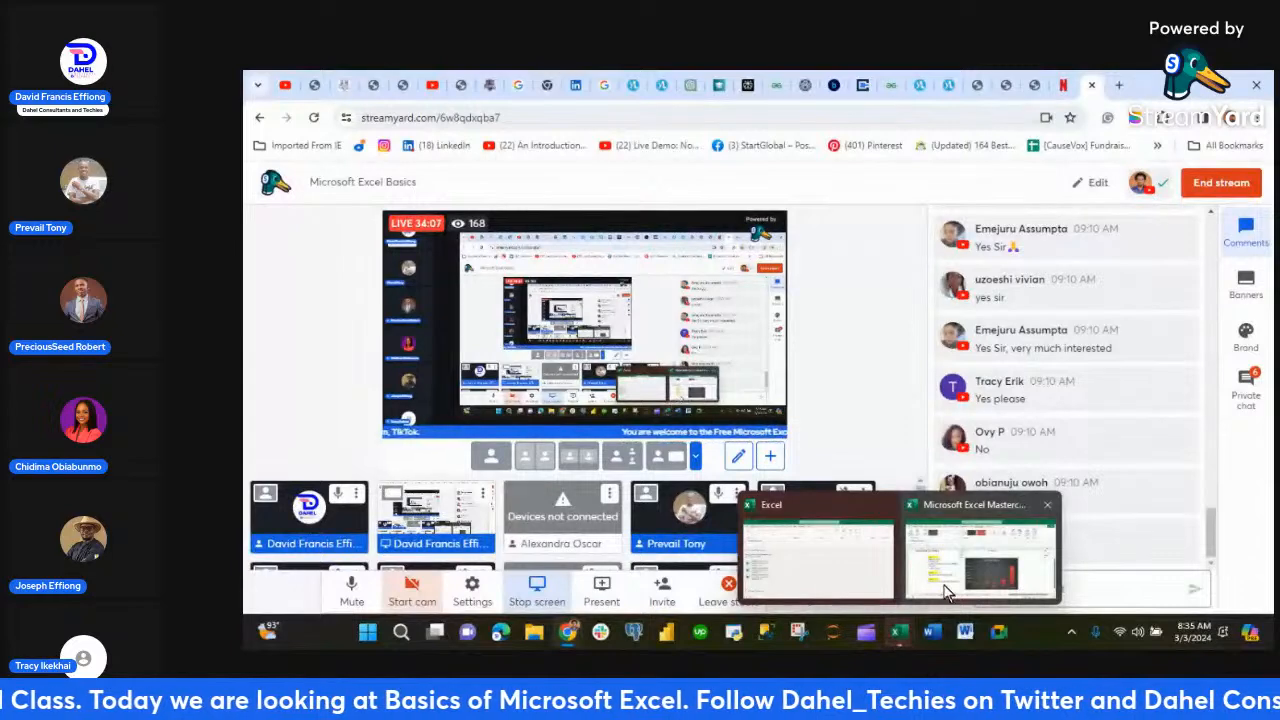
left_click(980, 555)
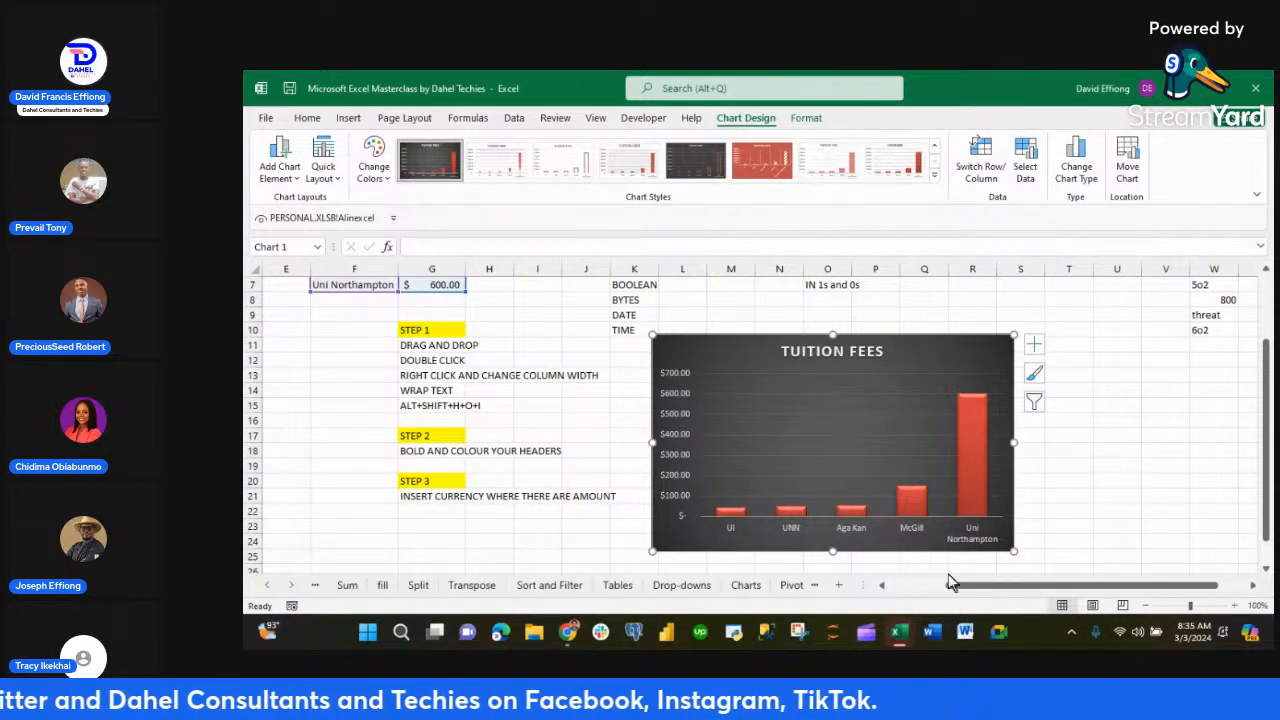
- Switch to the StreamYard studio to read the viewers' answers about gridlines, and return to the Excel workbook
mouse_move(568, 638)
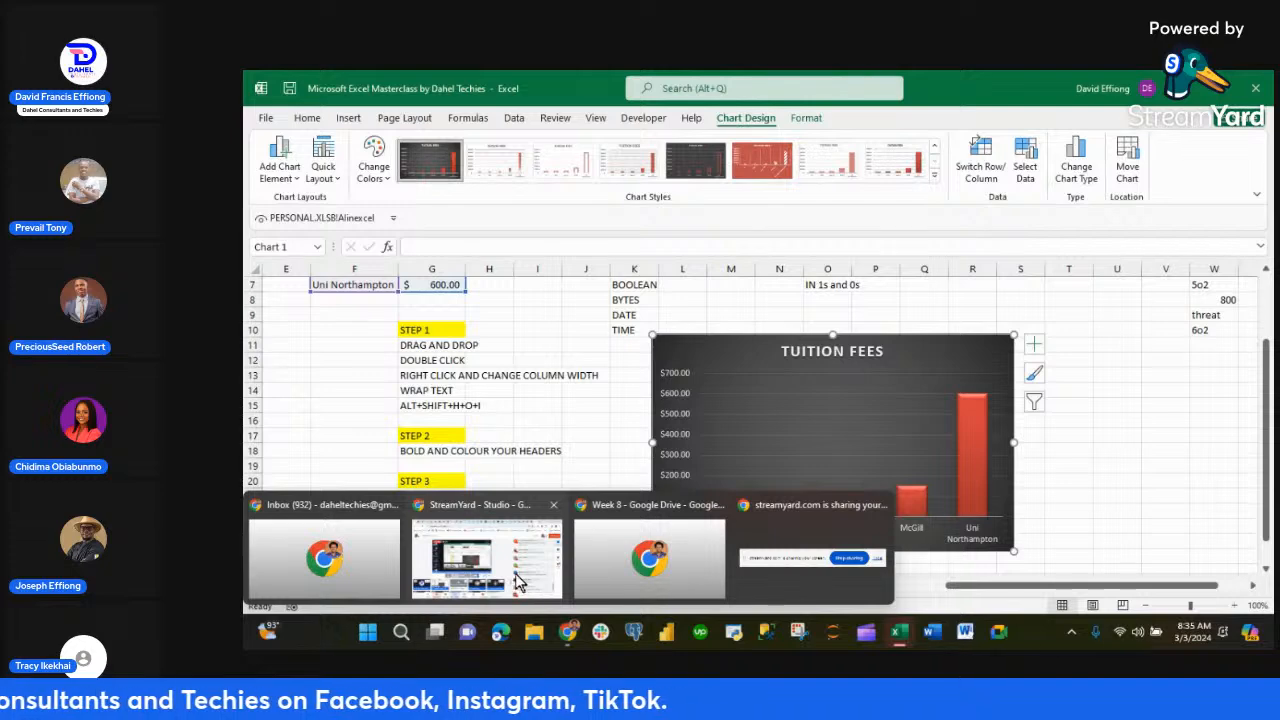
left_click(520, 585)
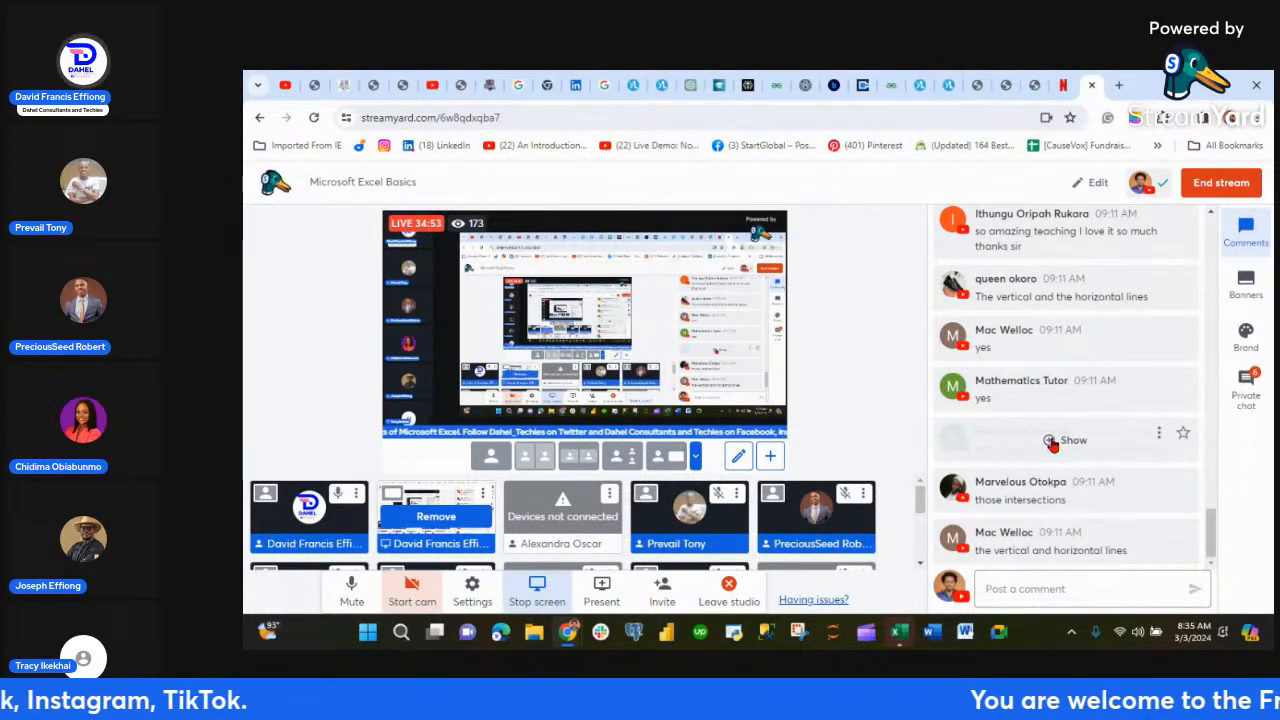
left_click(491, 458)
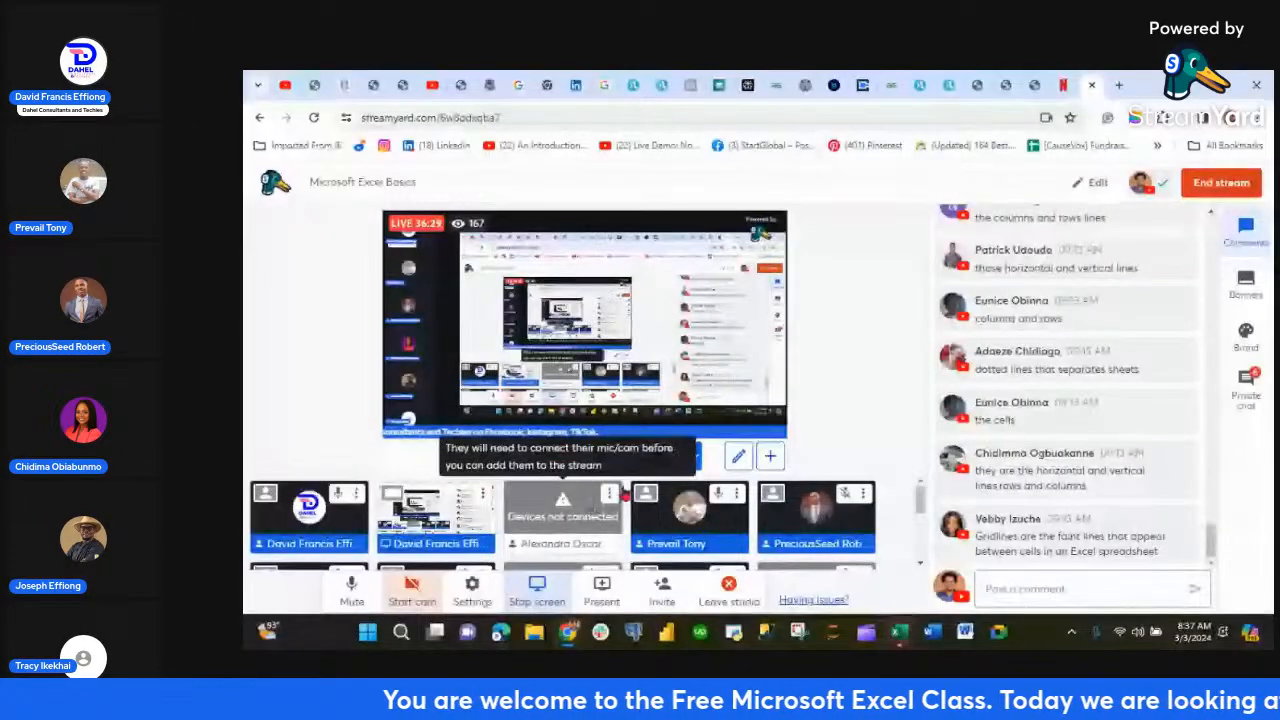
mouse_move(899, 631)
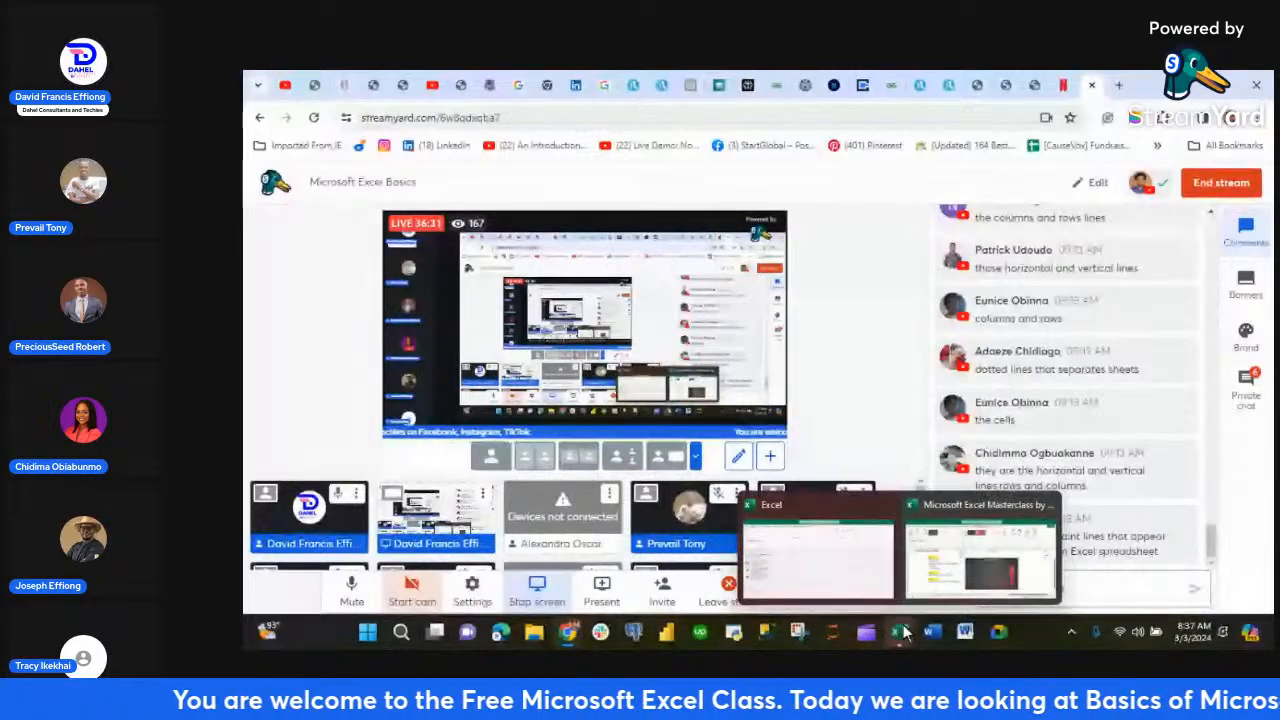
left_click(967, 543)
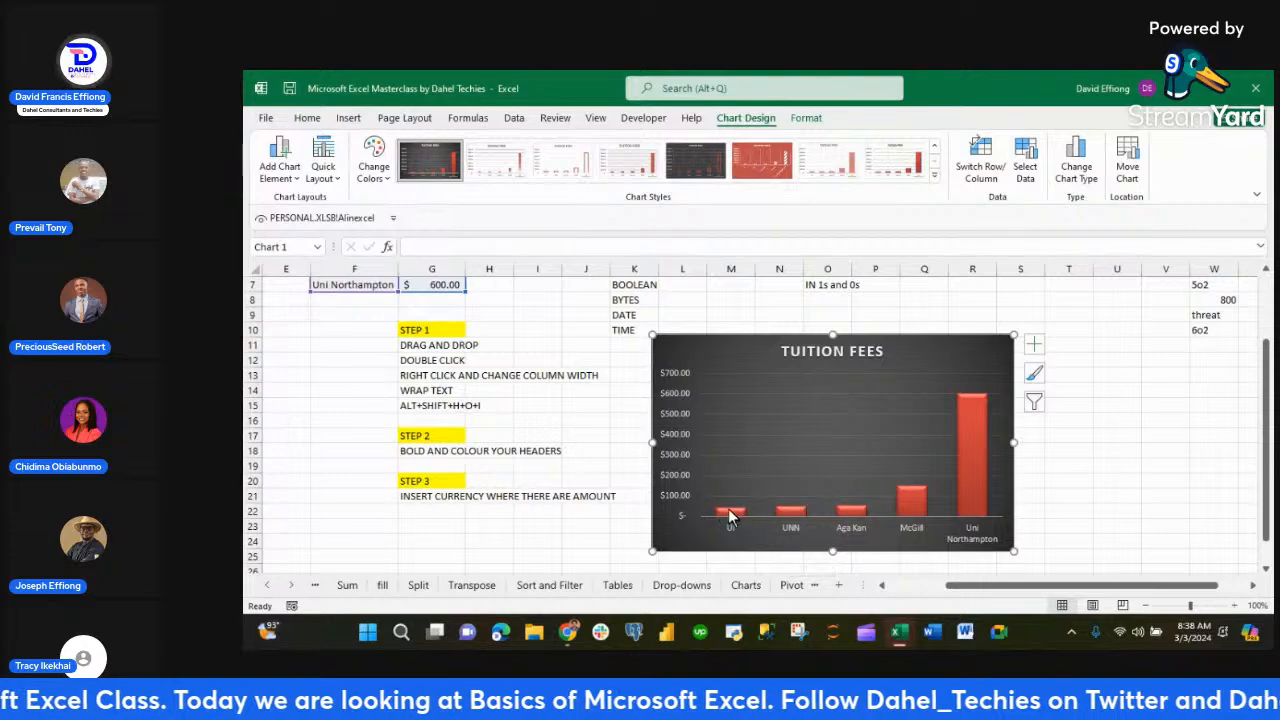
- Add primary major vertical gridlines to the tuition fees column chart
mouse_move(734, 518)
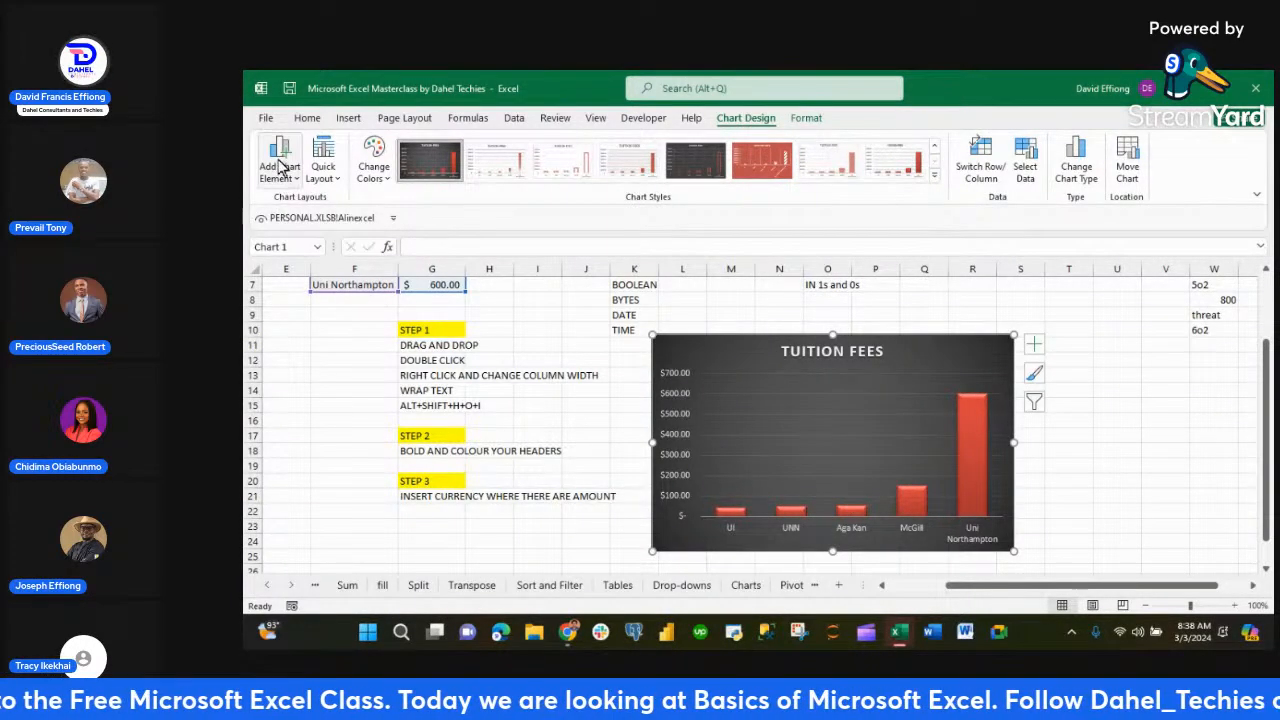
left_click(296, 185)
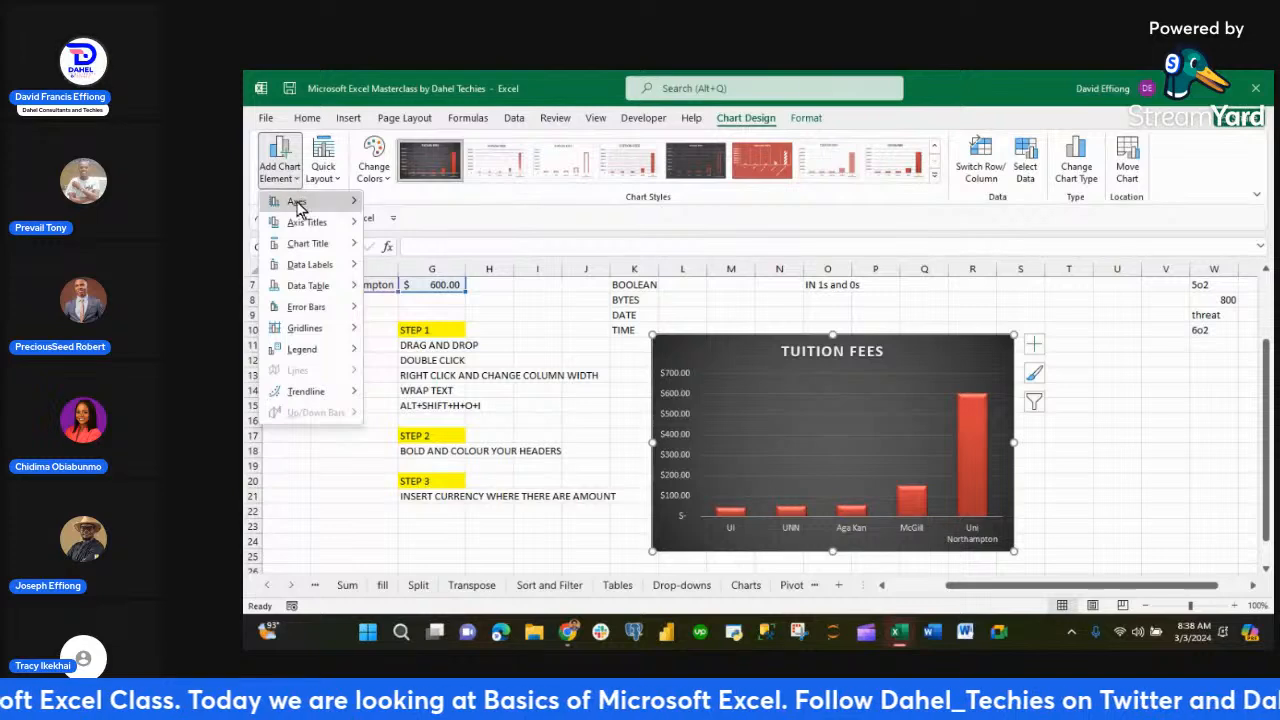
mouse_move(336, 331)
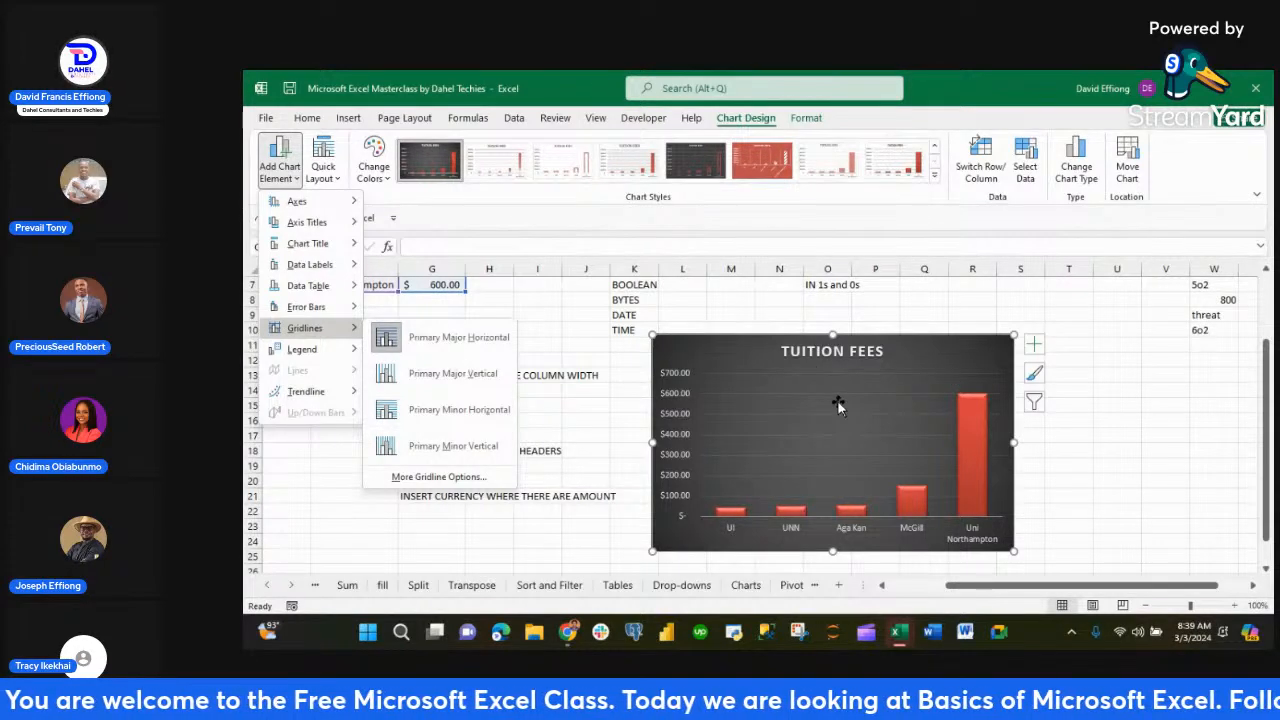
left_click(430, 374)
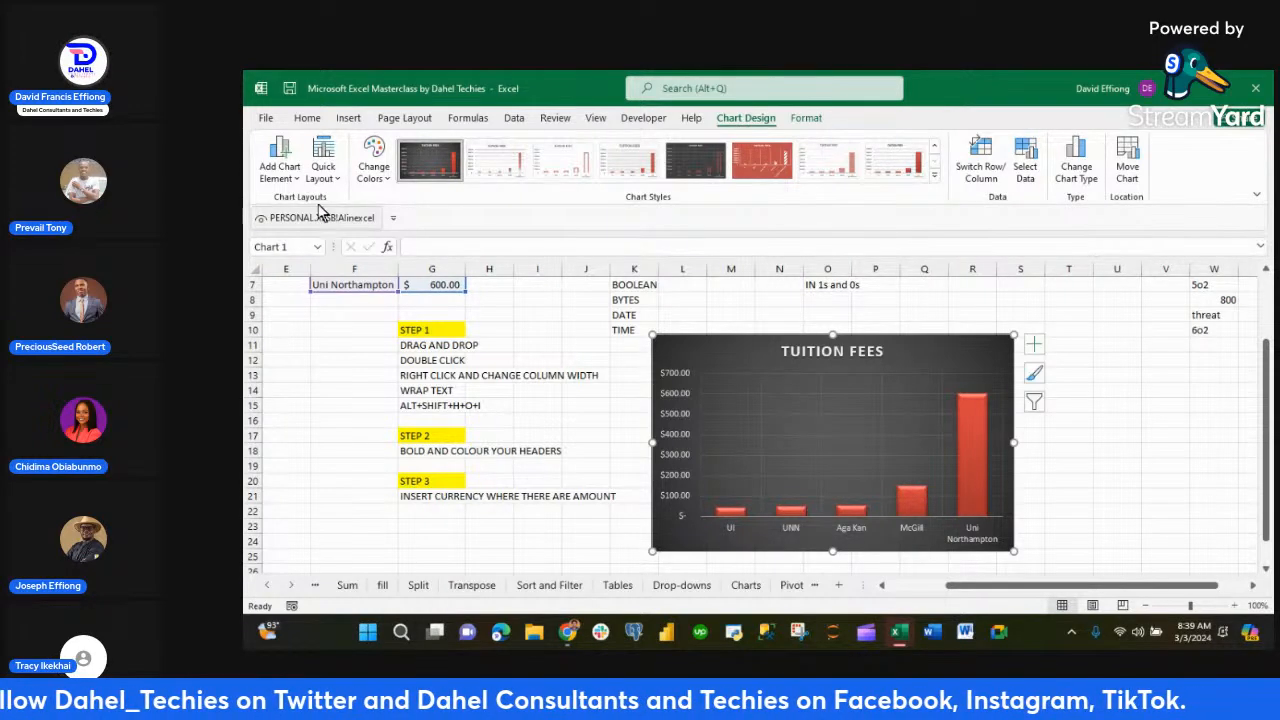
- Add primary minor horizontal gridlines to the tuition fees chart
left_click(298, 182)
mouse_move(340, 203)
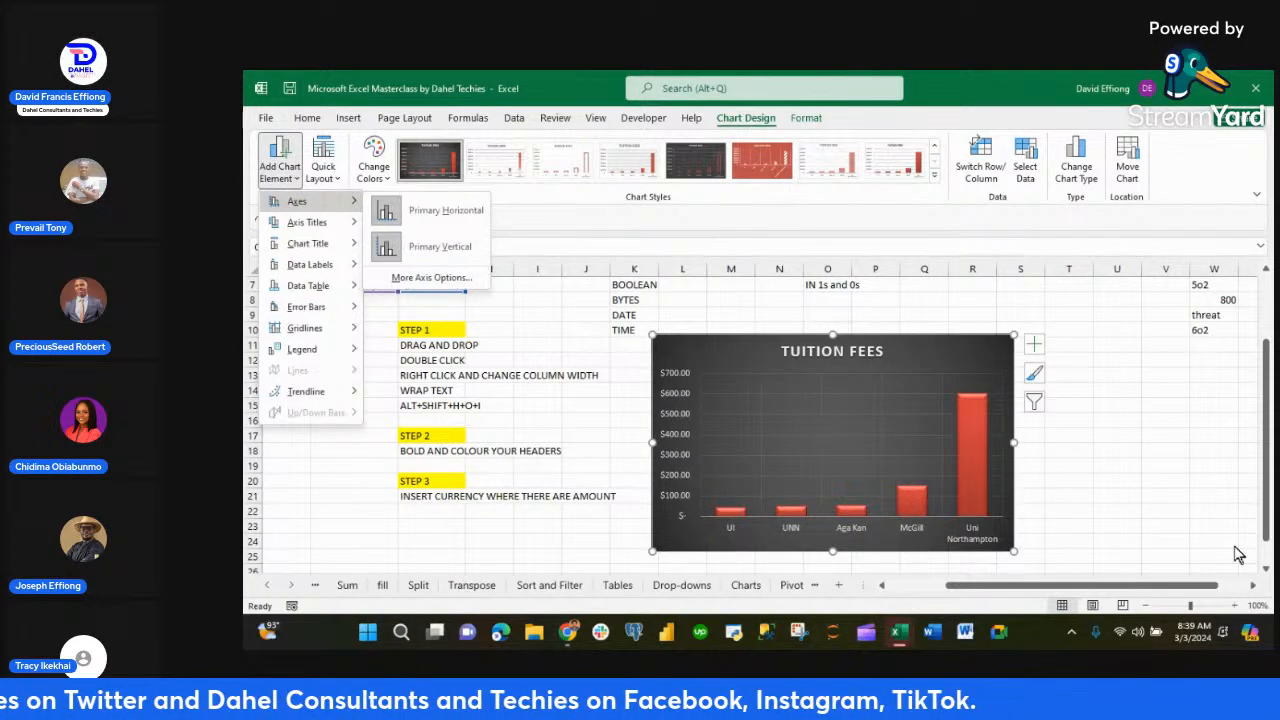
left_click(1235, 606)
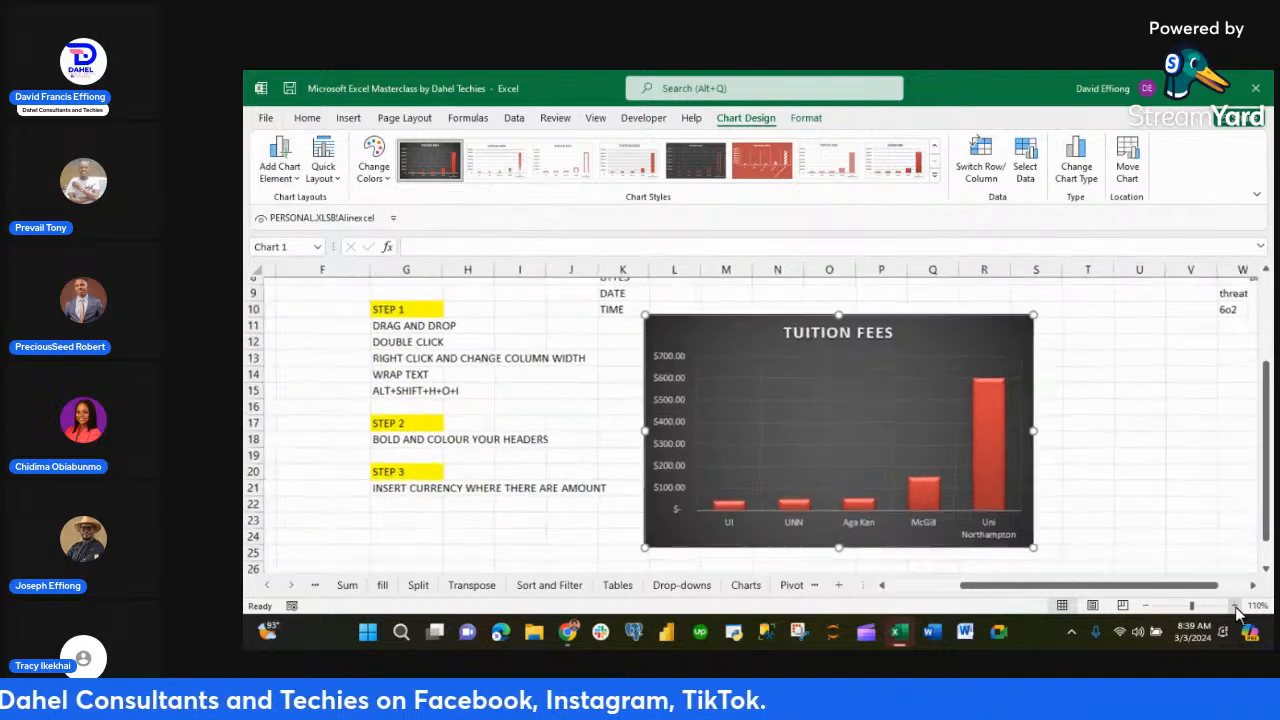
left_click(1235, 606)
left_click(1235, 606)
left_click(1235, 606)
left_click(1235, 606)
left_click(1235, 606)
left_click(1235, 606)
left_click(1235, 606)
left_click(1235, 606)
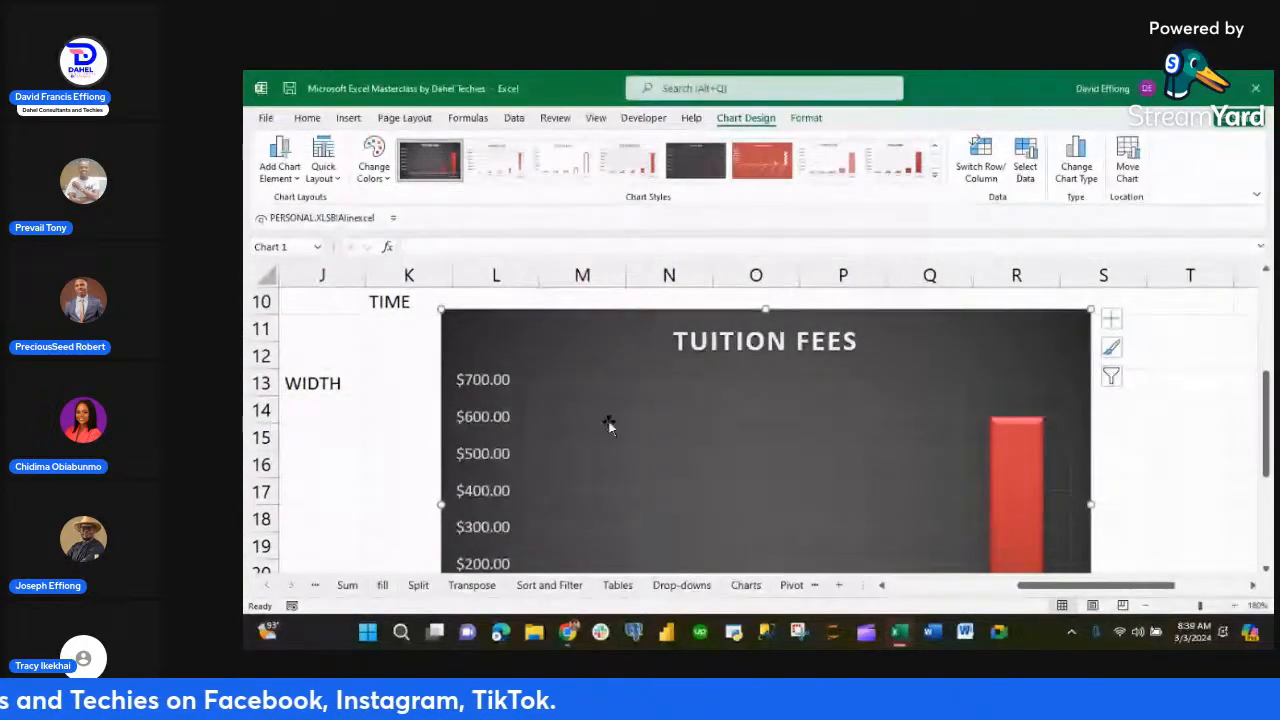
left_click(286, 165)
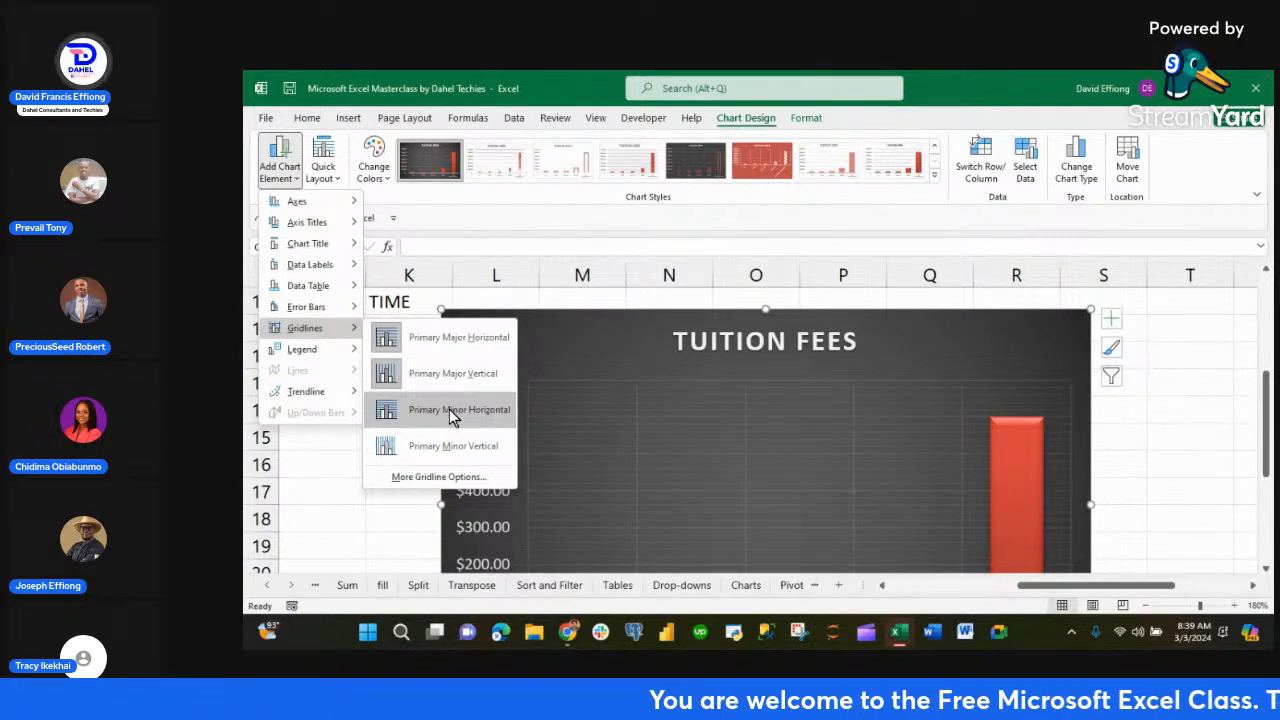
left_click(452, 412)
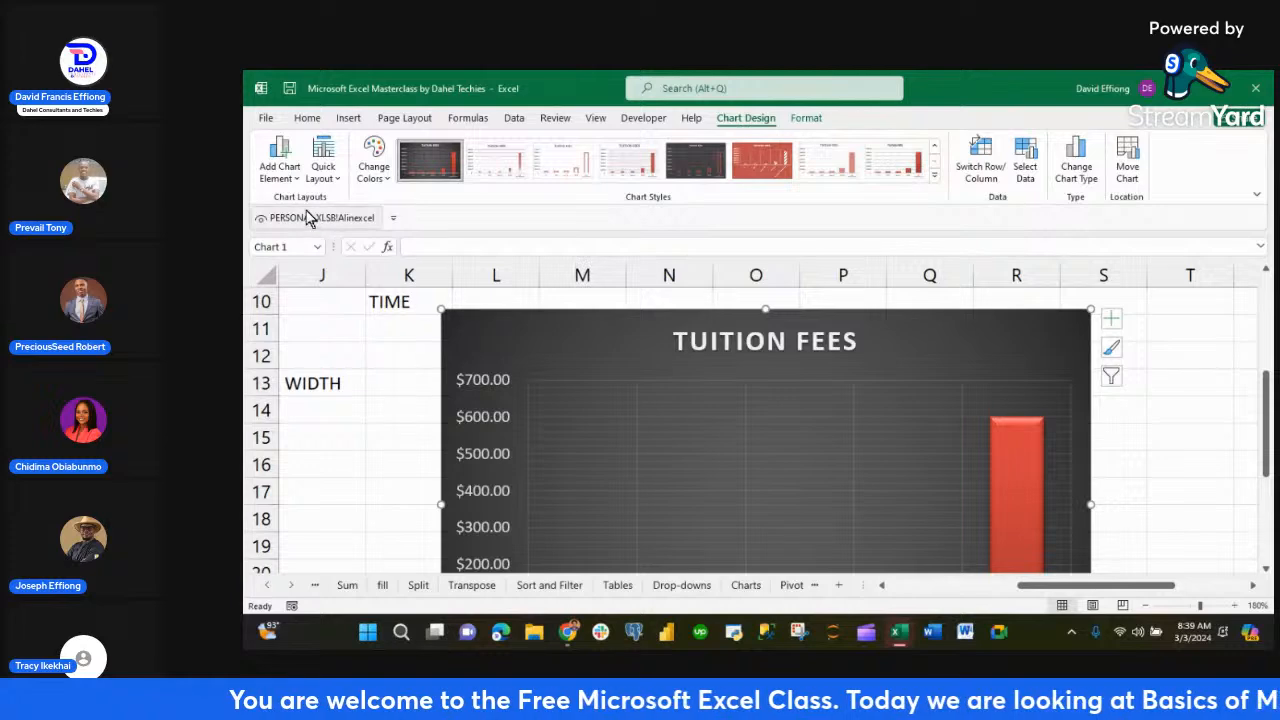
- Add primary minor vertical gridlines to the tuition fees chart and inspect the grid around the columns
left_click(296, 182)
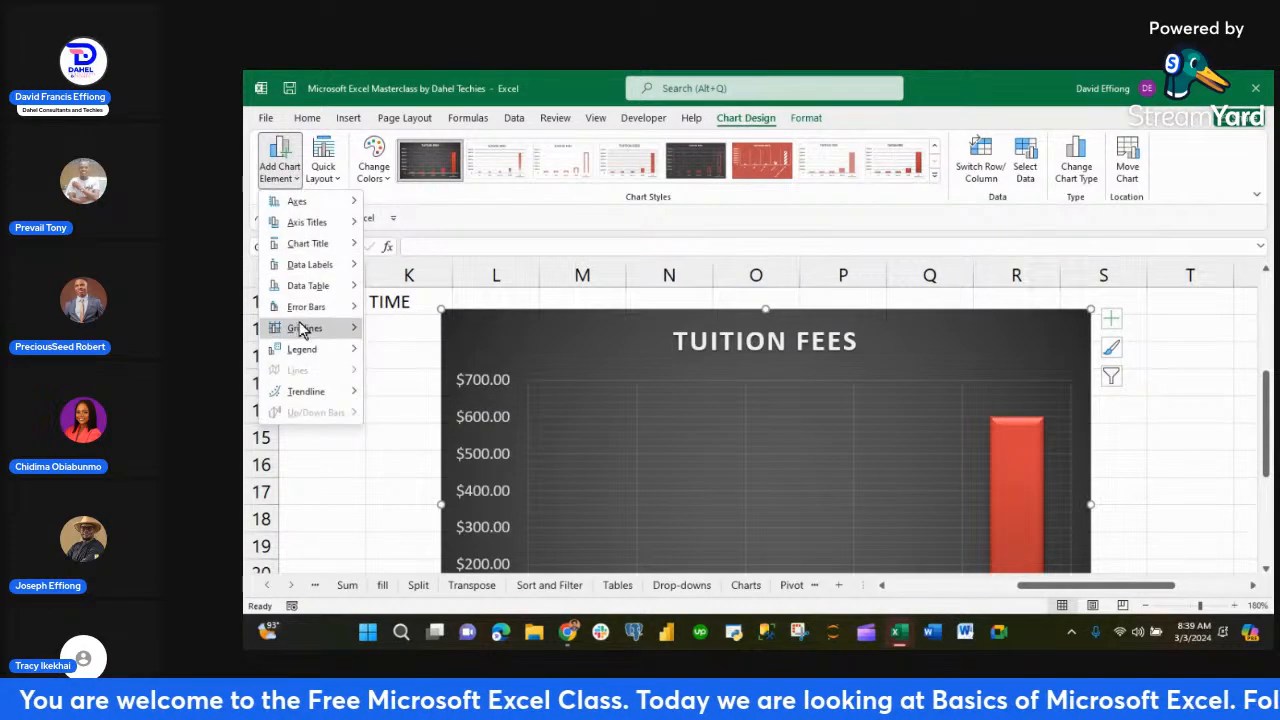
mouse_move(305, 330)
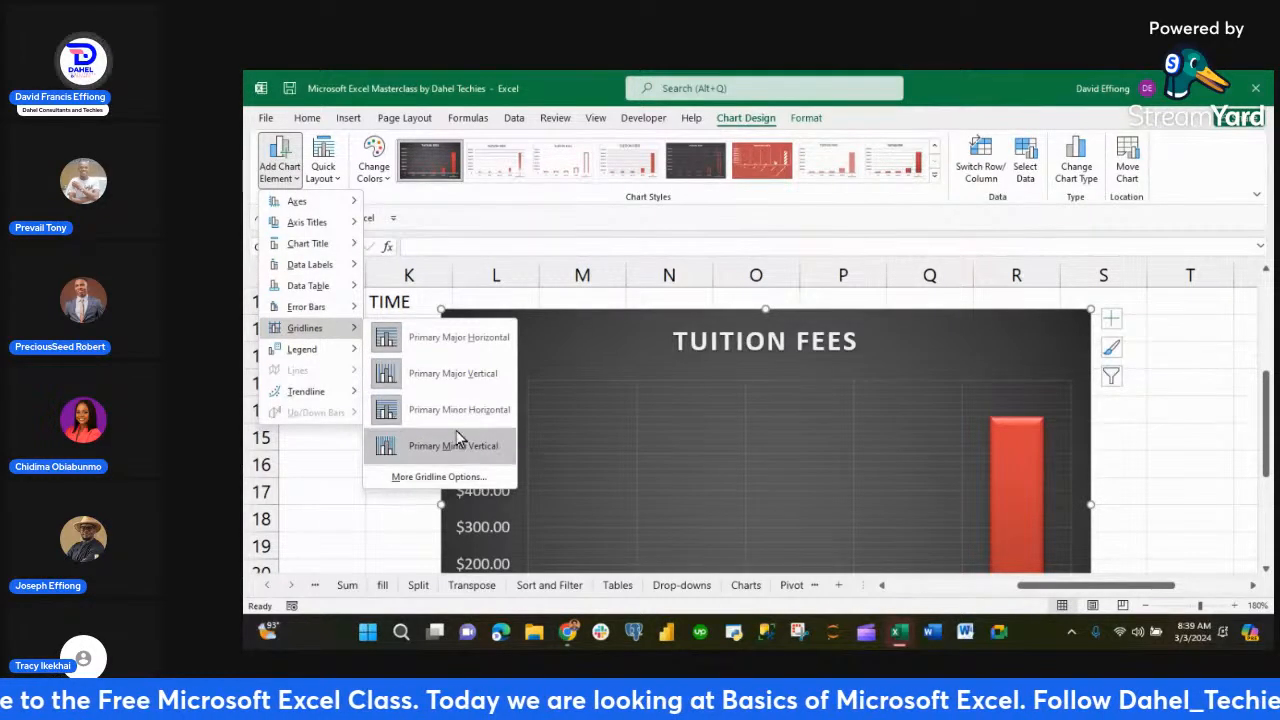
left_click(457, 455)
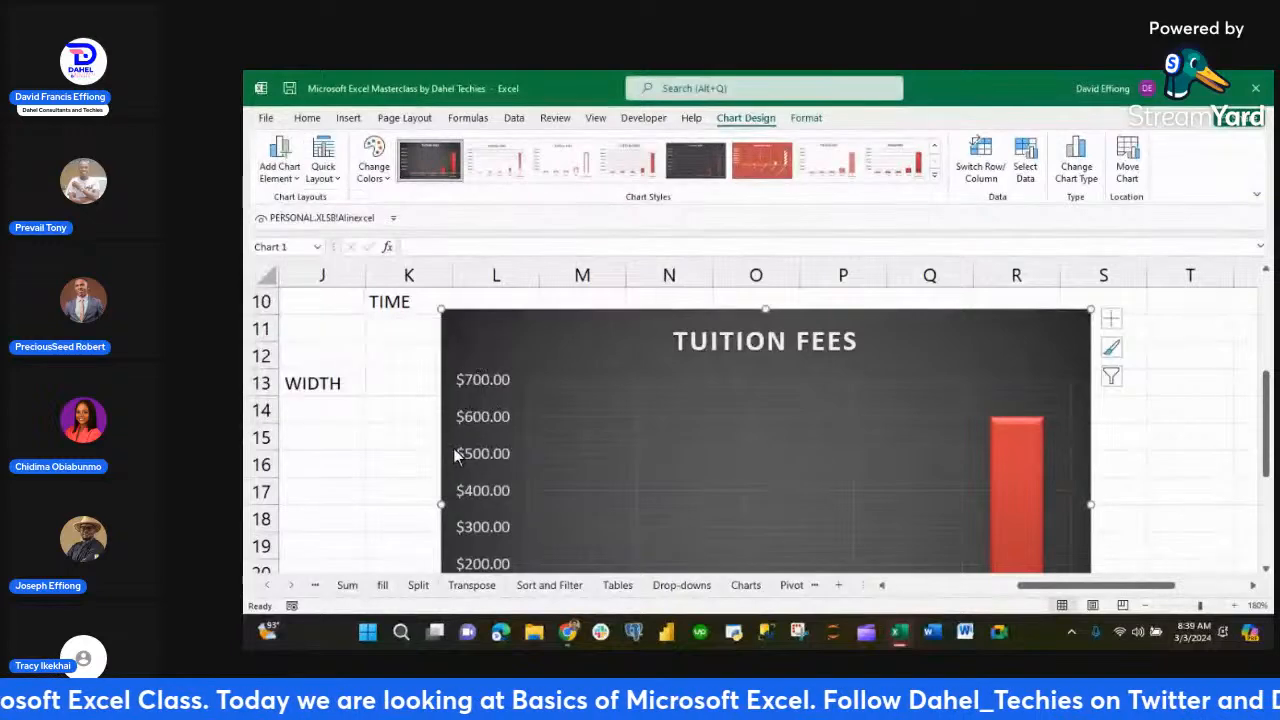
scroll(717, 393, "down", 1)
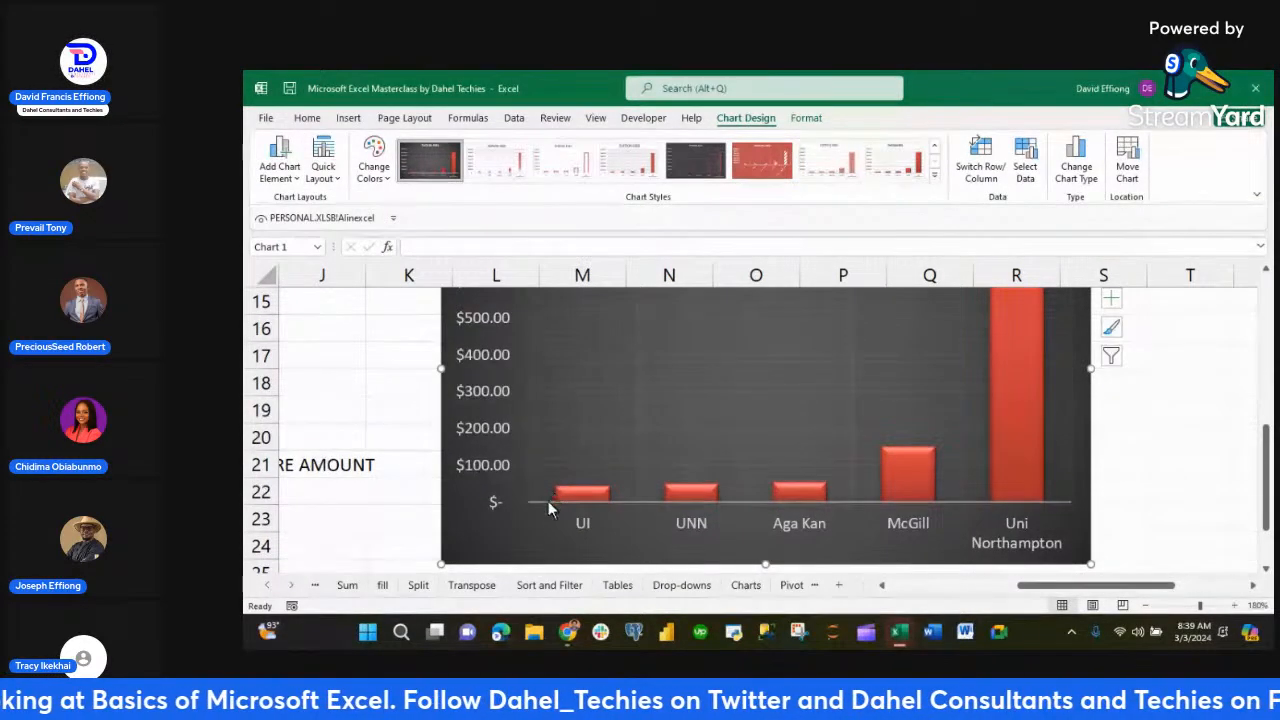
mouse_move(568, 495)
scroll(576, 495, "up", 1)
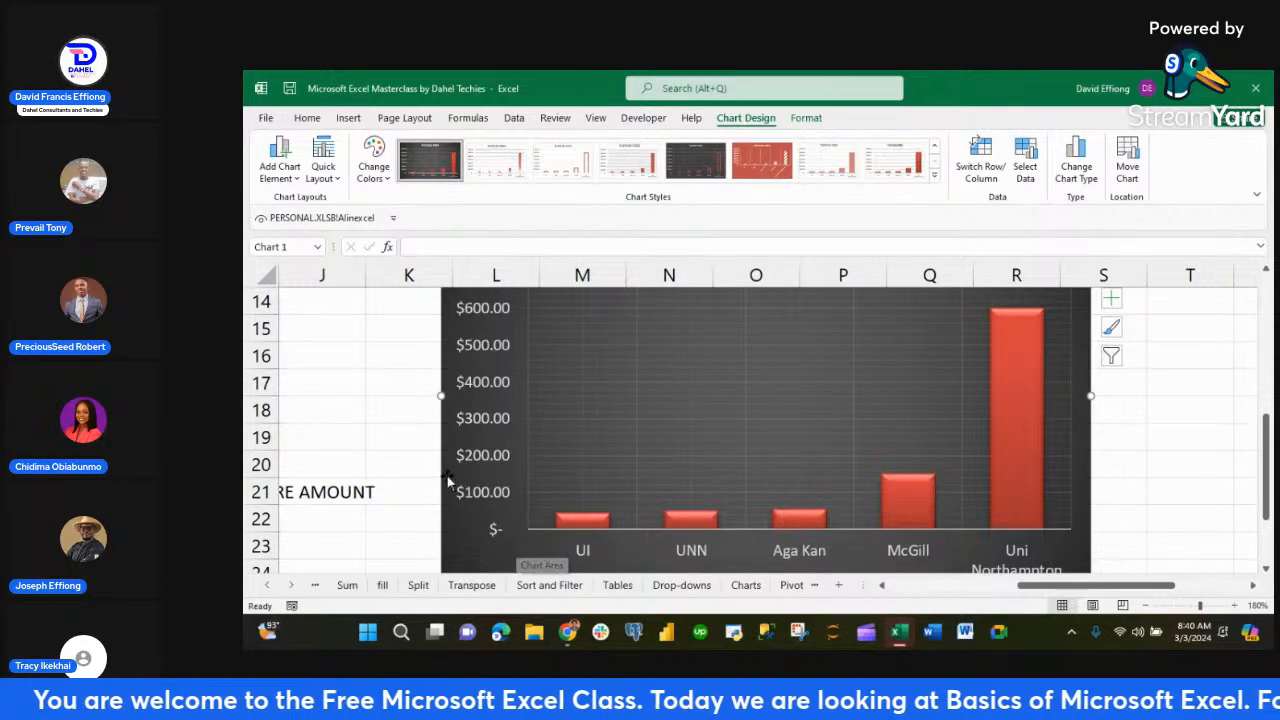
- Add data labels at the outside end of the tuition fees columns and check them on the chart
left_click(279, 168)
mouse_move(338, 202)
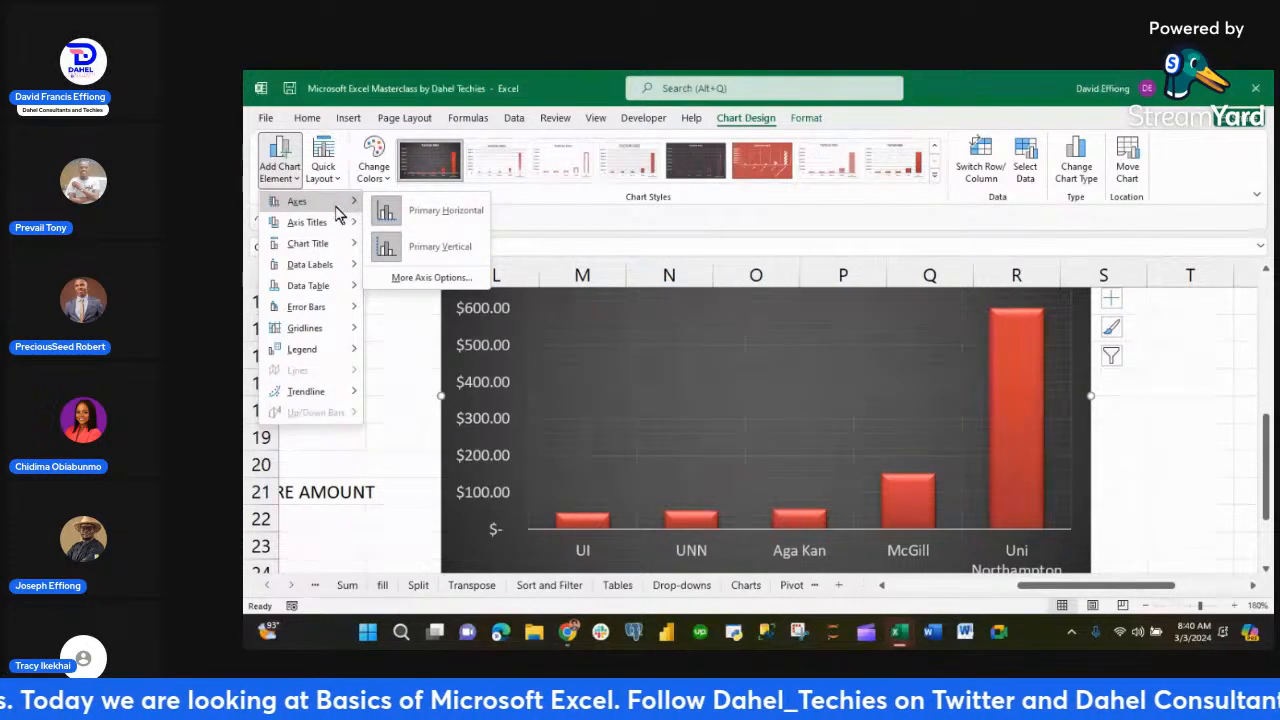
mouse_move(338, 264)
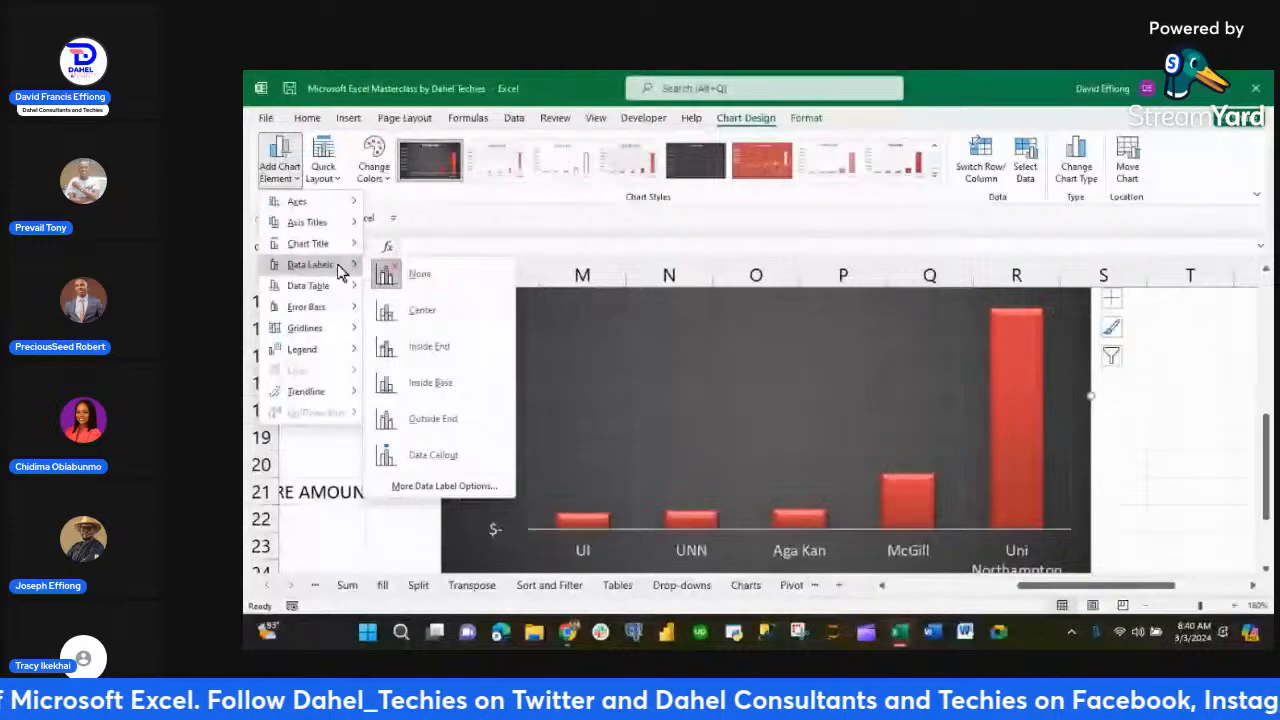
left_click(438, 418)
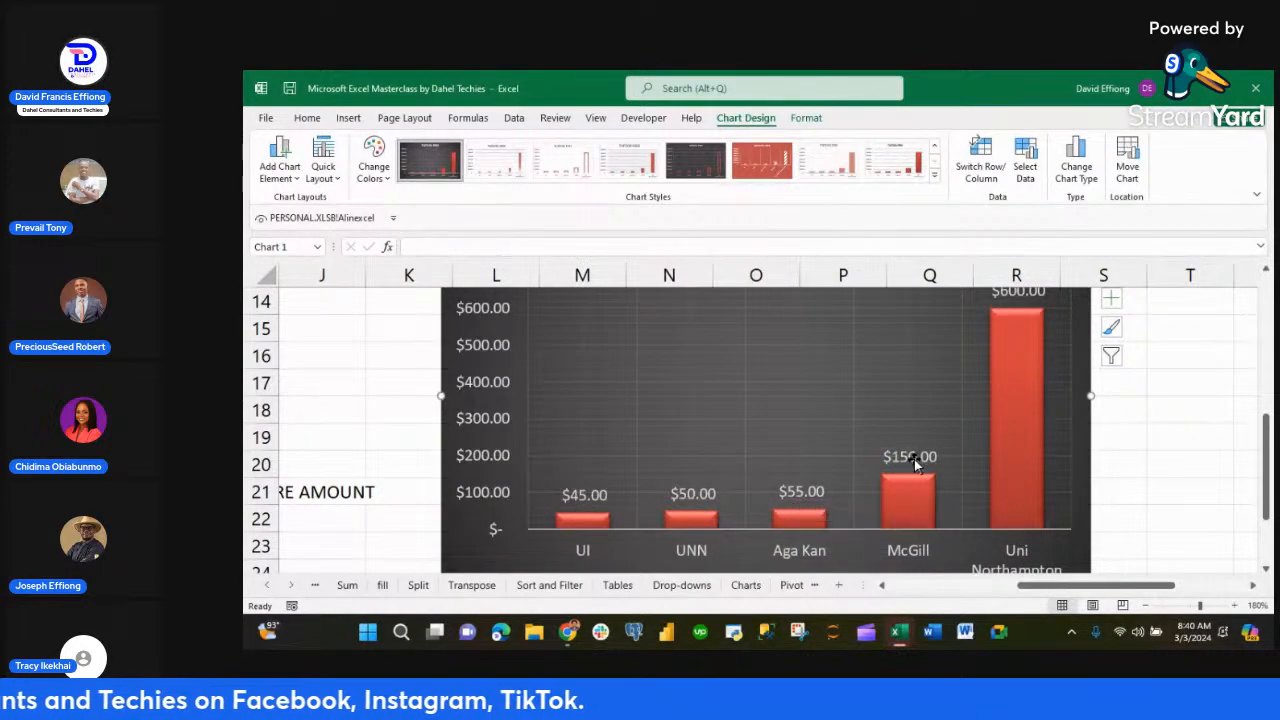
scroll(915, 463, "up", 1)
scroll(915, 463, "down", 1)
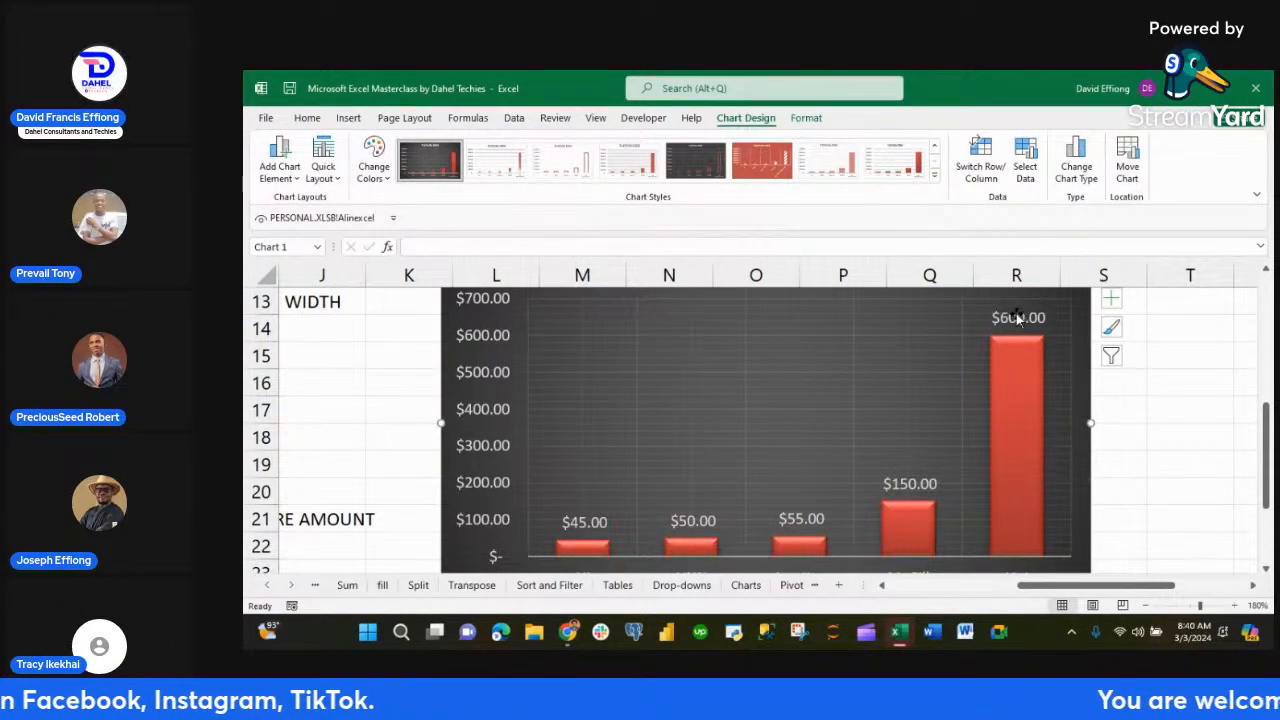
scroll(602, 467, "down", 1)
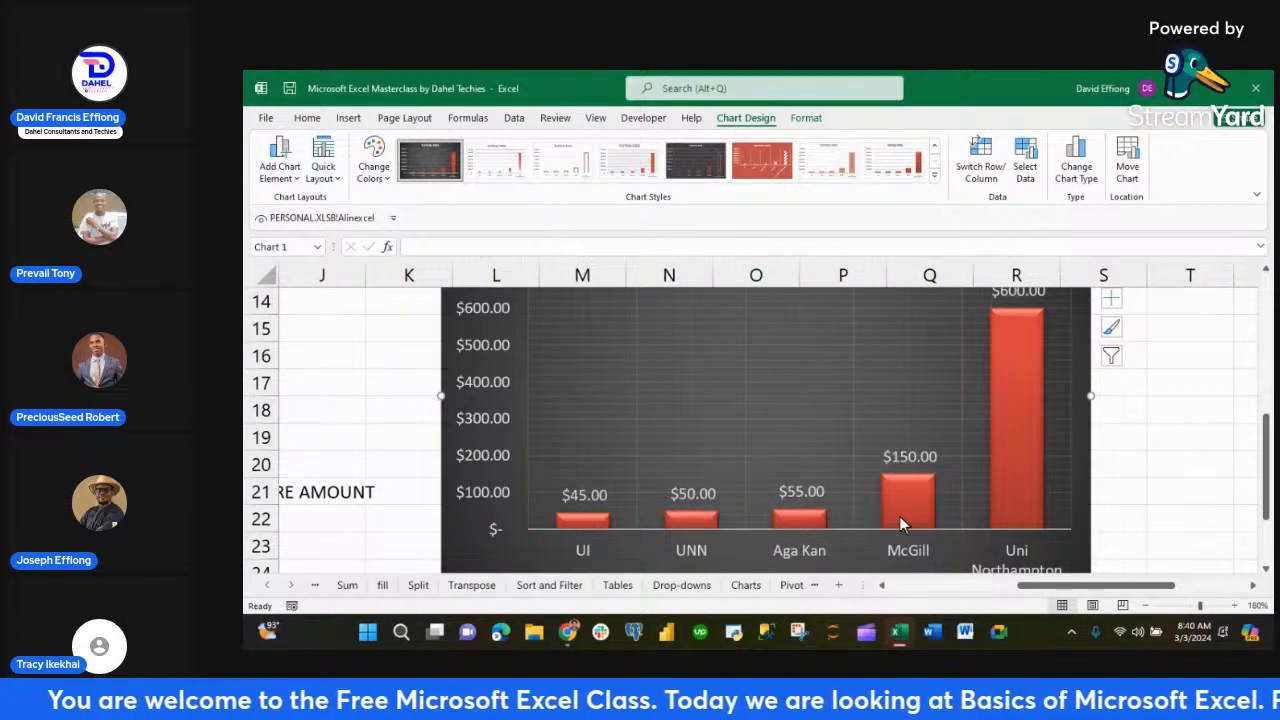
scroll(900, 524, "up", 1)
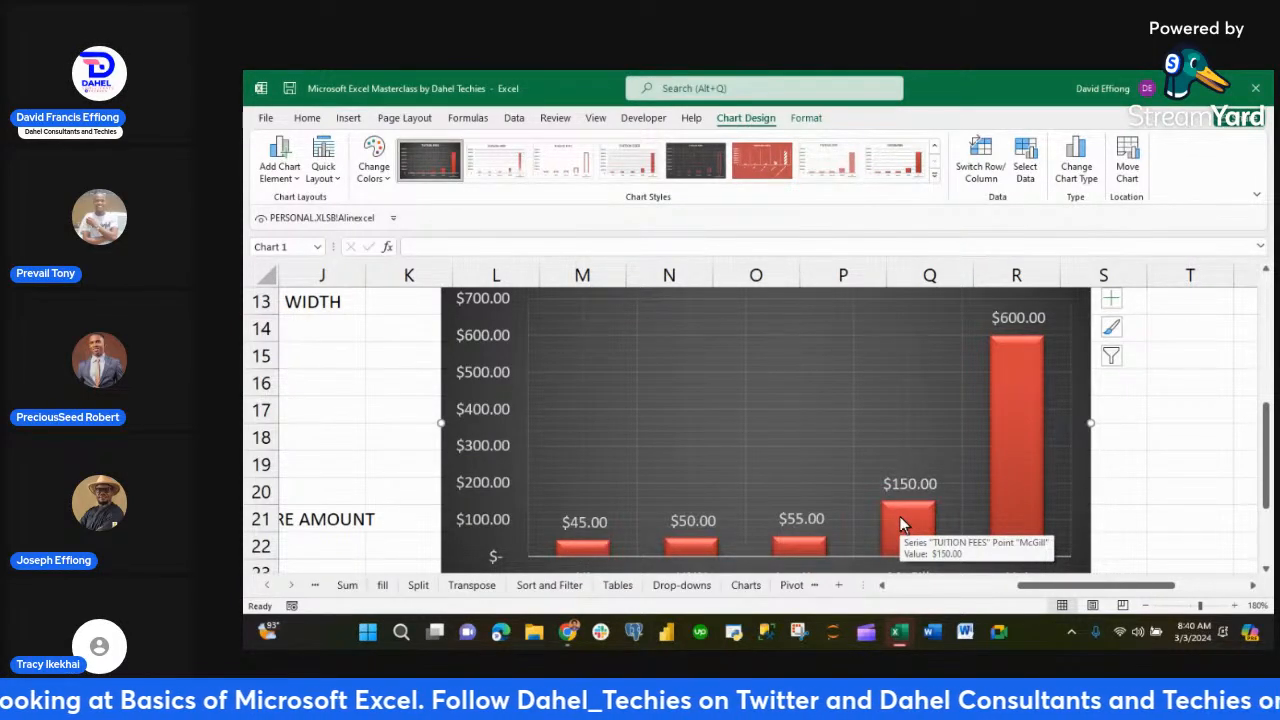
- Switch to the StreamYard studio in Chrome to read the viewers' answers about chart elements such as the legend and axis title
left_click(1146, 606)
left_click(1146, 606)
left_click(1146, 606)
left_click(1146, 606)
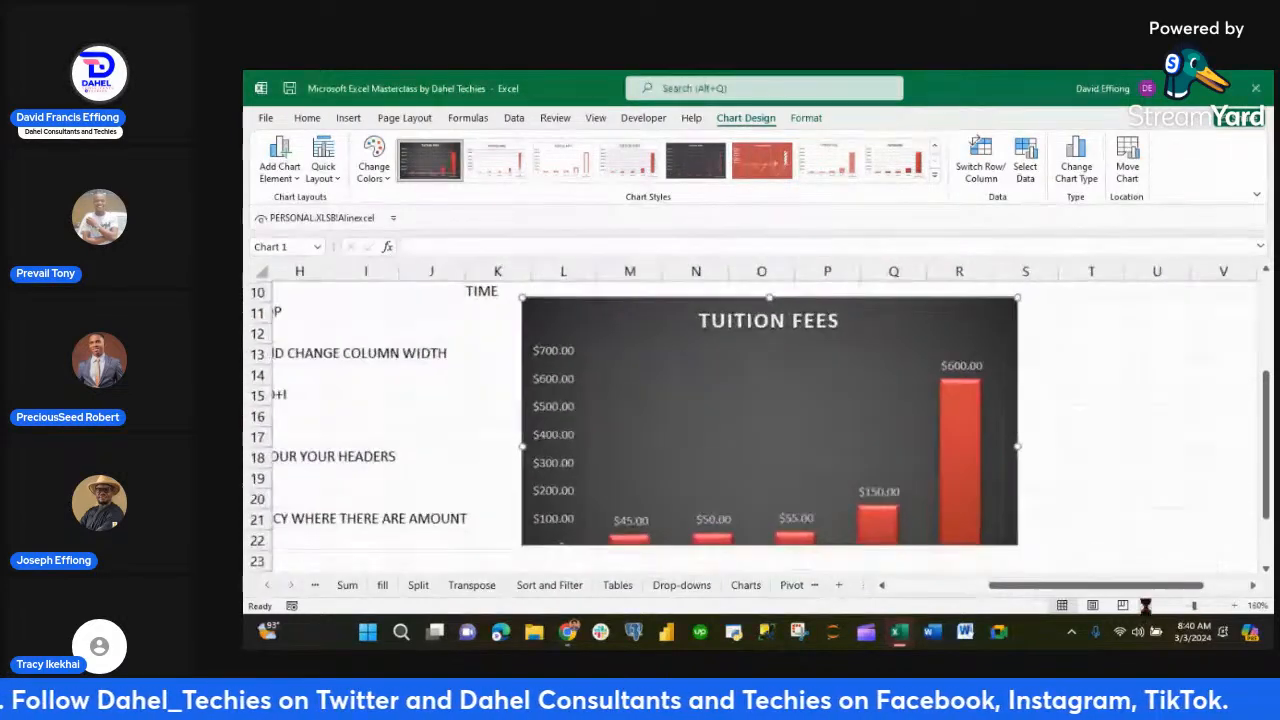
left_click(1146, 606)
left_click(1146, 606)
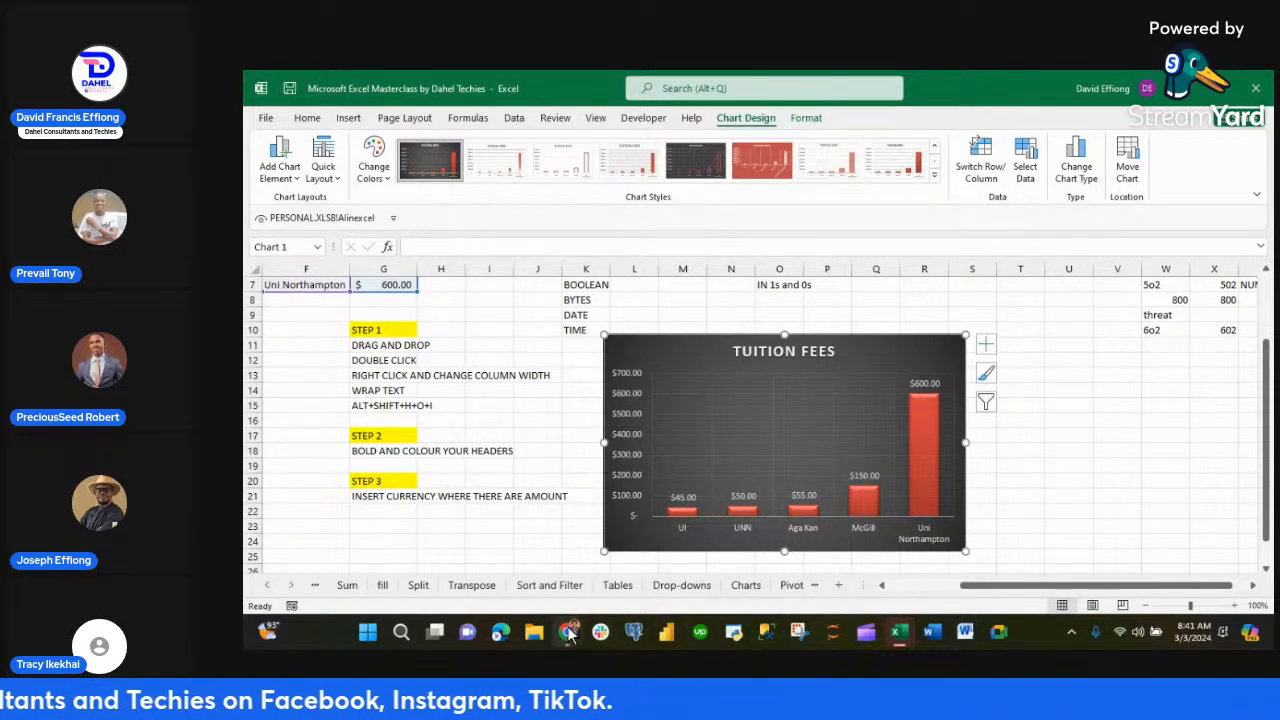
mouse_move(567, 628)
left_click(545, 585)
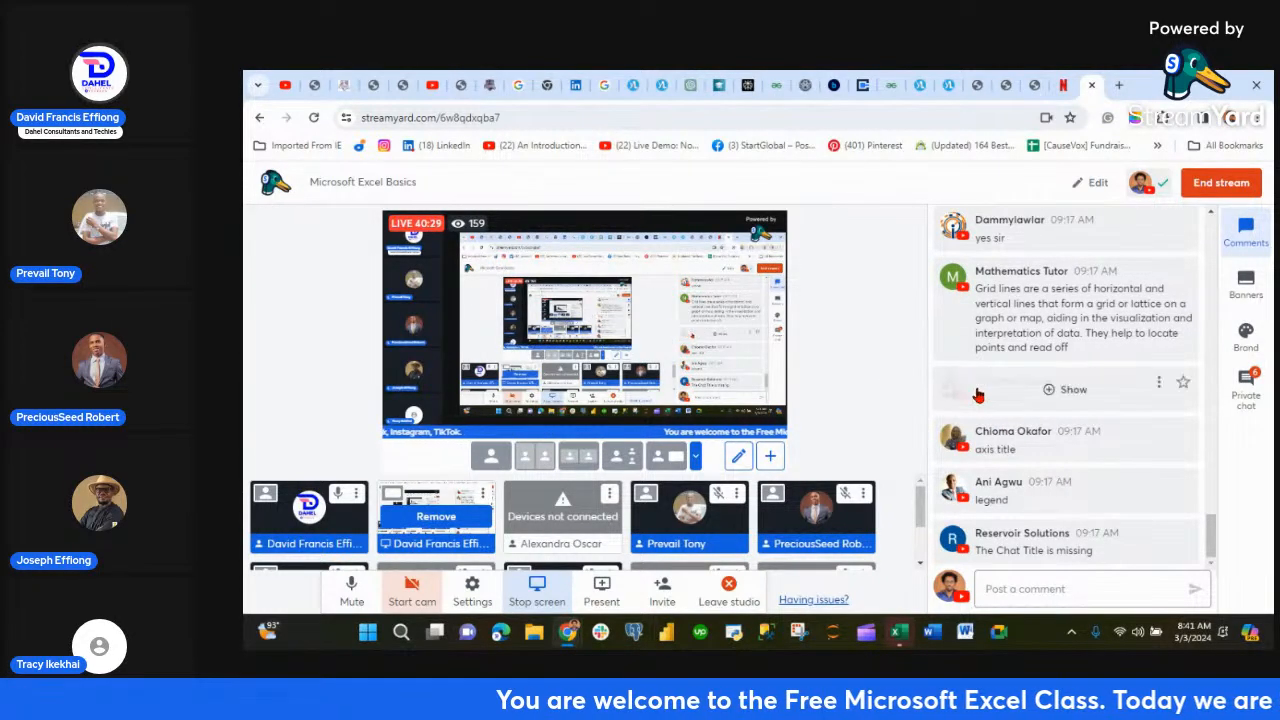
scroll(975, 400, "up", 2)
scroll(978, 395, "down", 5)
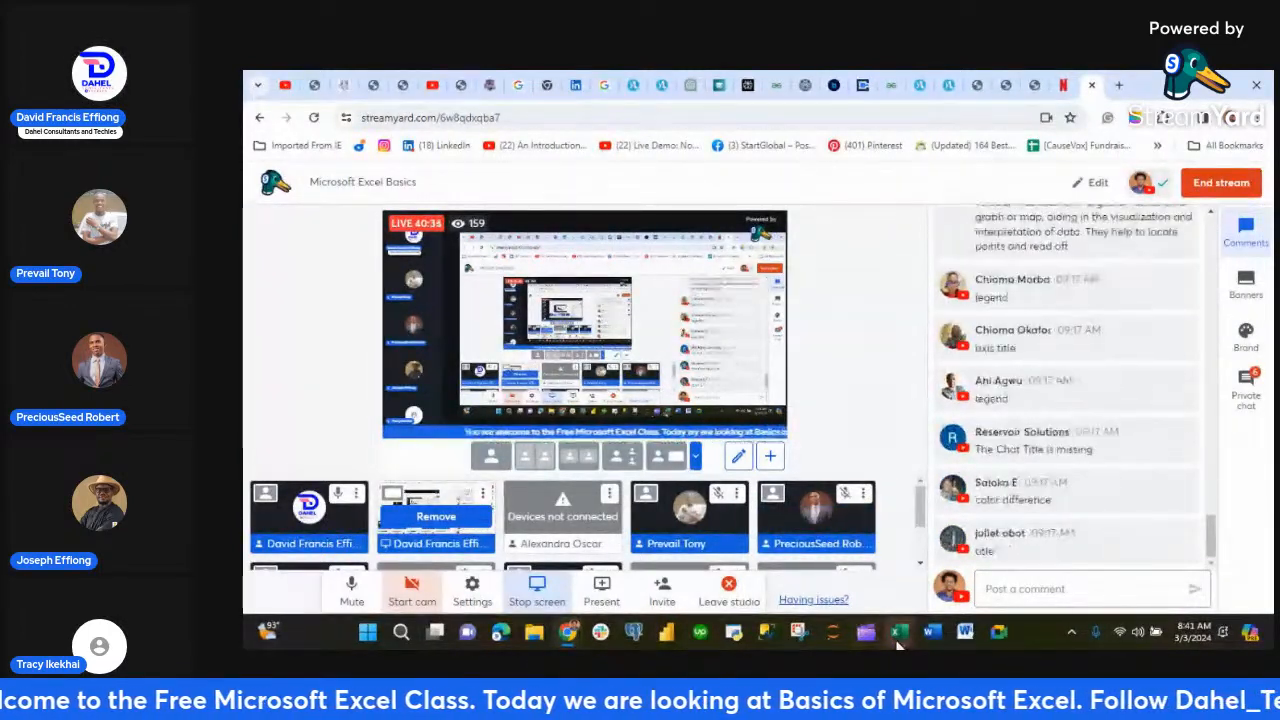
- Switch to the Excel workbook to examine the tuition fees chart, and return to the StreamYard studio in Chrome to read the viewers' comments
mouse_move(899, 632)
left_click(952, 570)
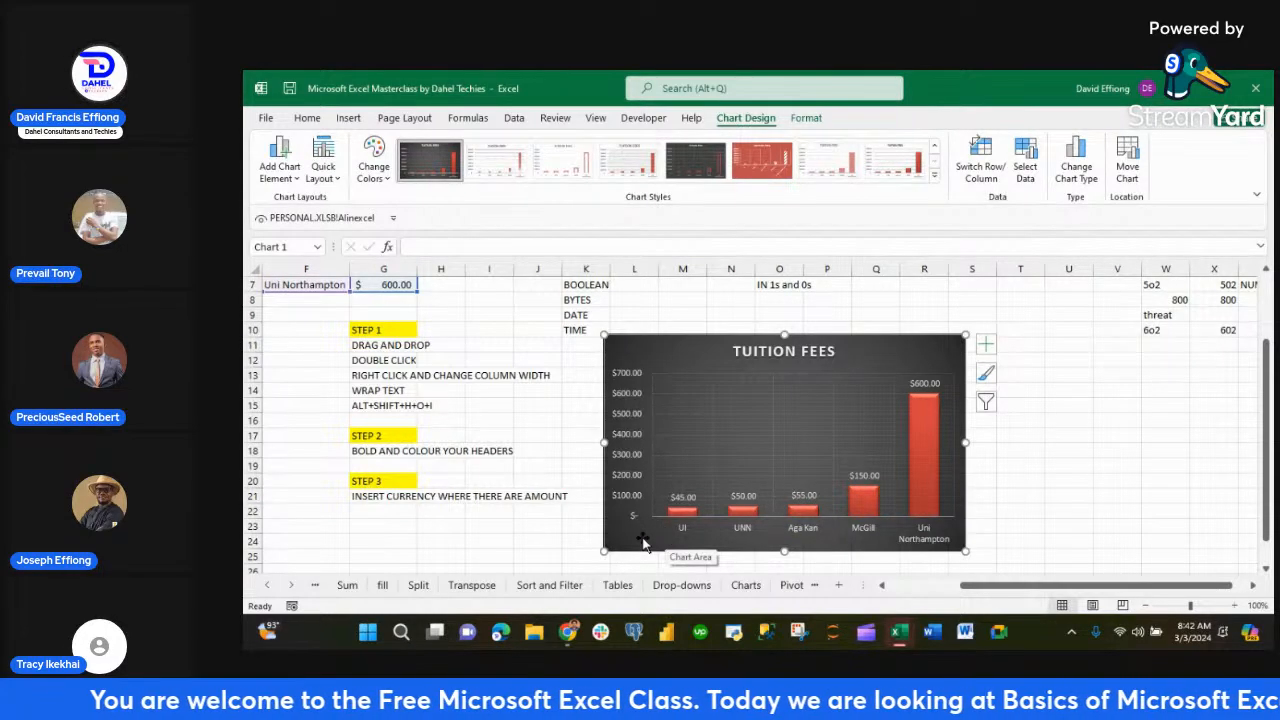
mouse_move(567, 631)
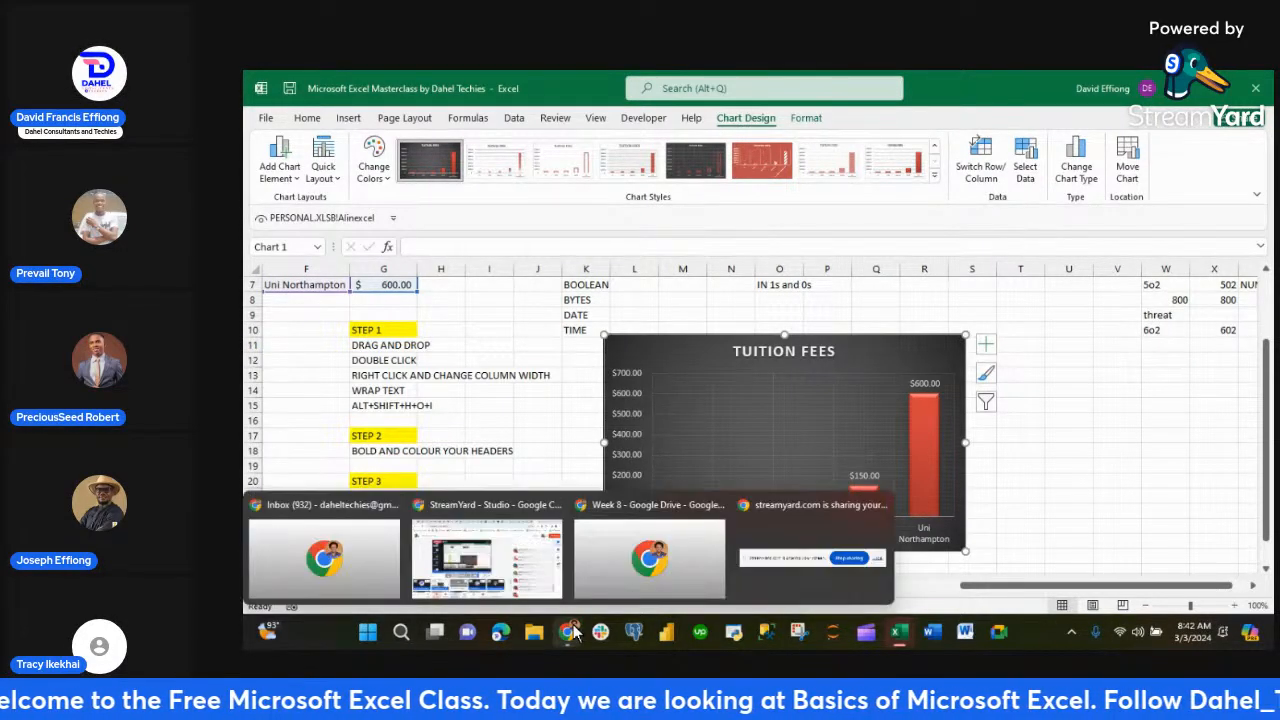
left_click(513, 578)
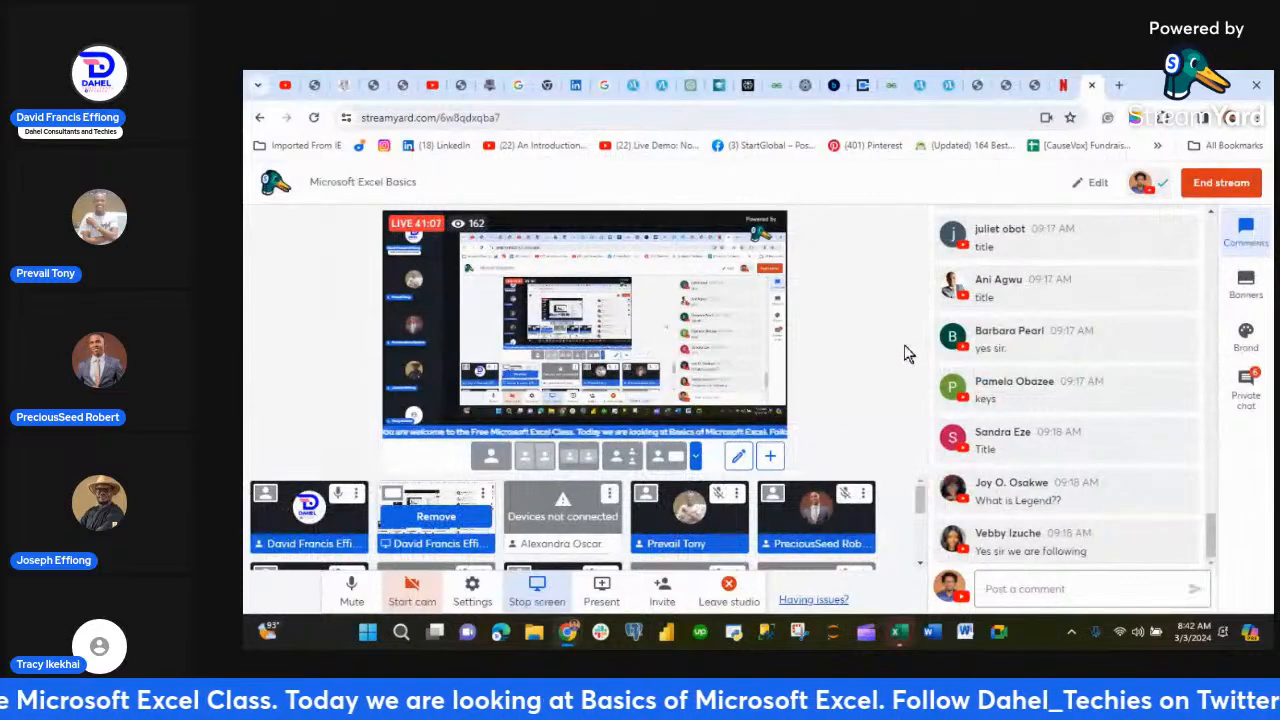
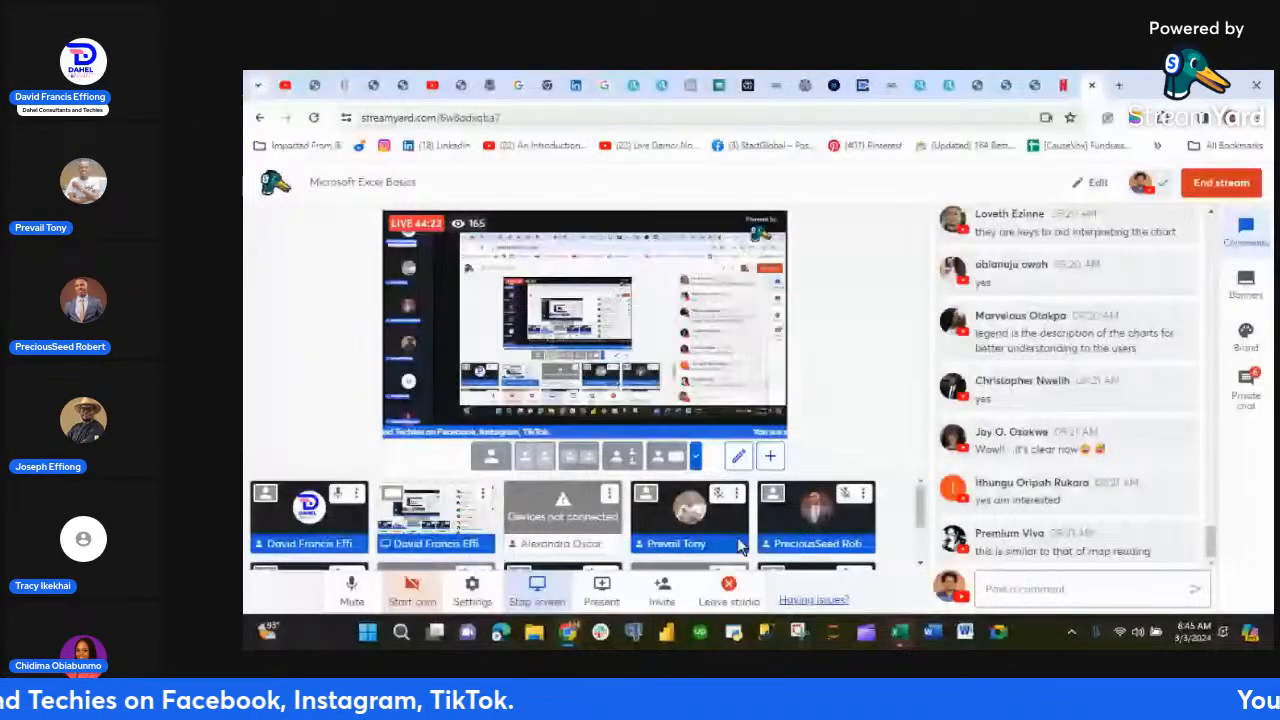
- Switch back to the Excel workbook and add a legend to the right of the tuition fees chart
mouse_move(903, 632)
left_click(980, 550)
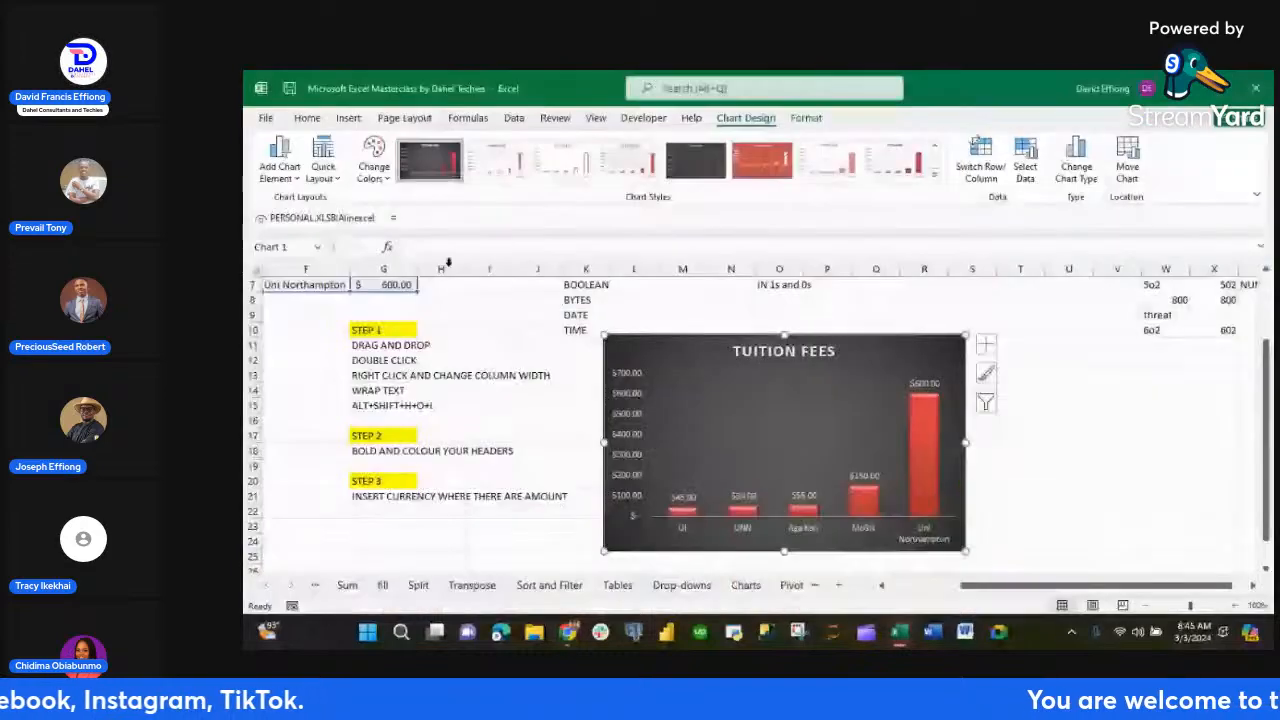
left_click(296, 180)
mouse_move(304, 362)
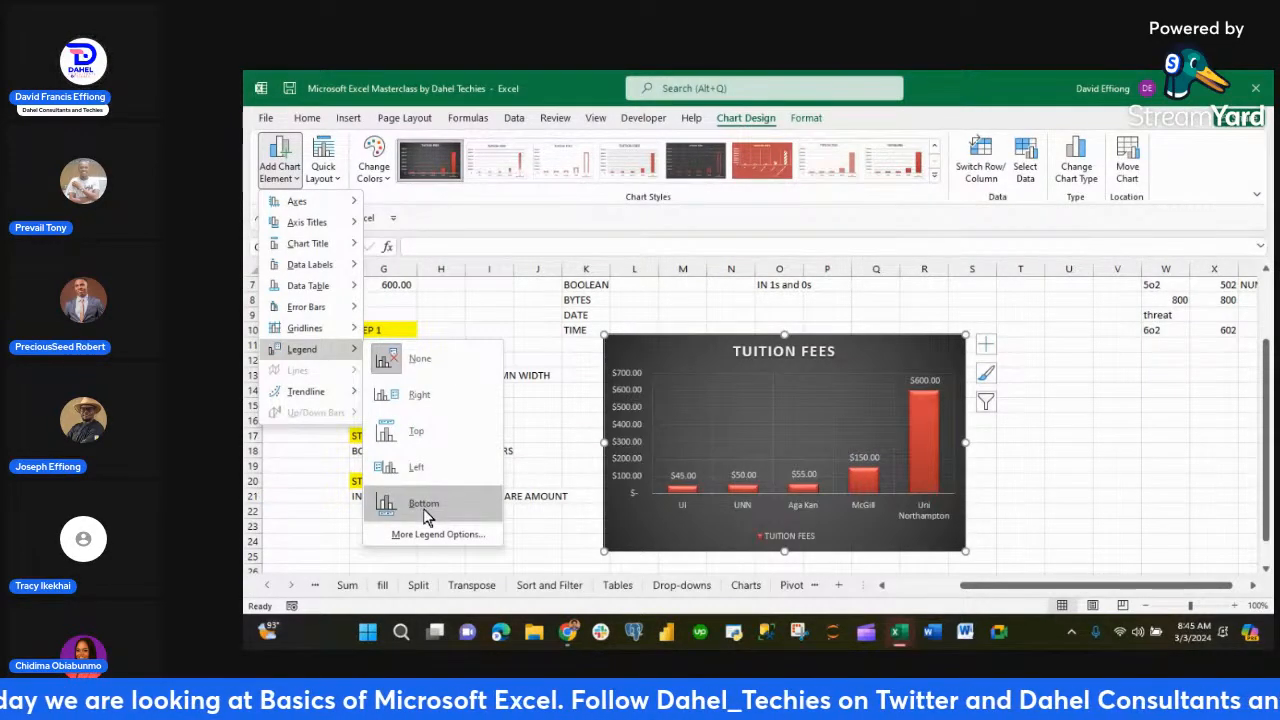
left_click(424, 403)
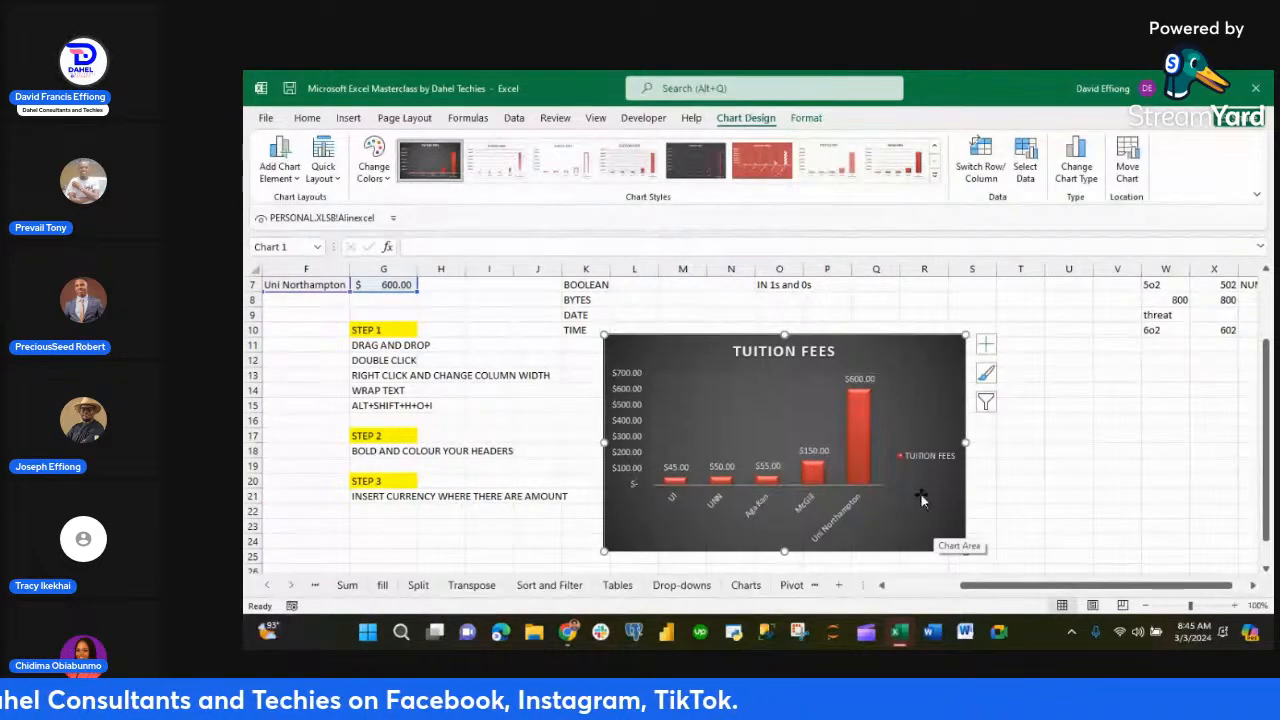
- Change the chart title to UNIVERSITY FEES and show the fill options for the chart area
left_click(787, 350)
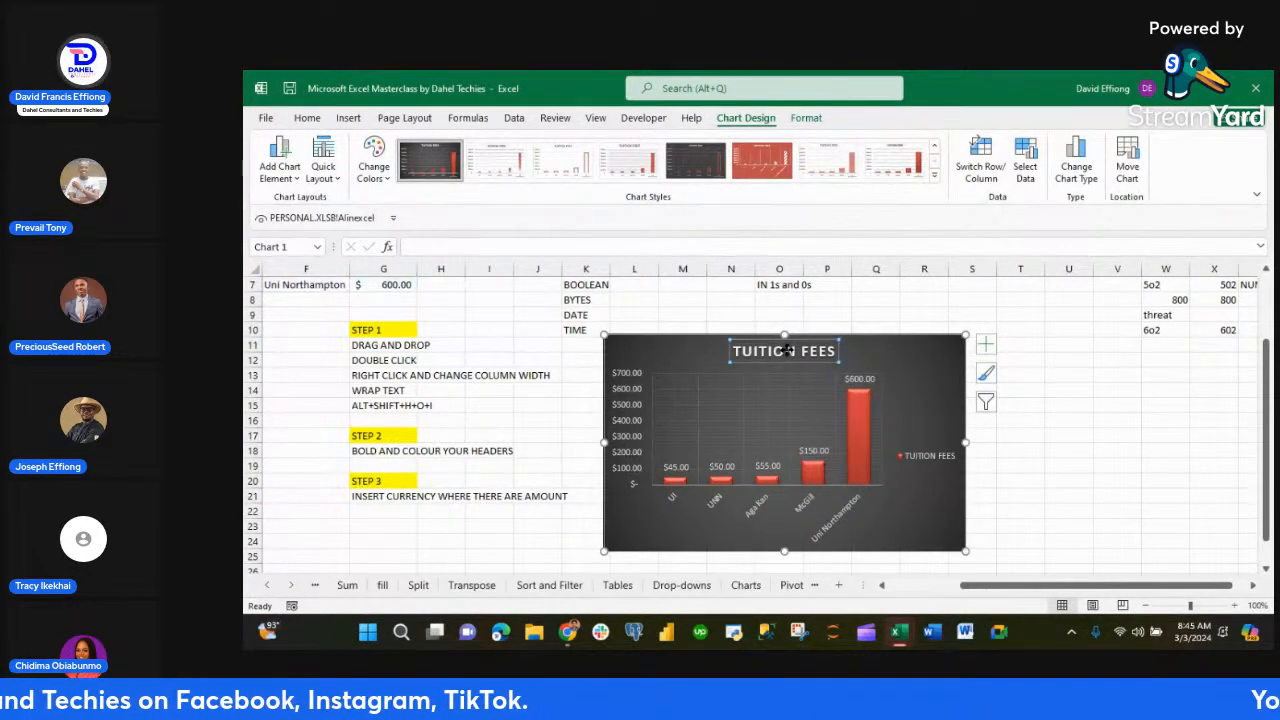
double_click(787, 350)
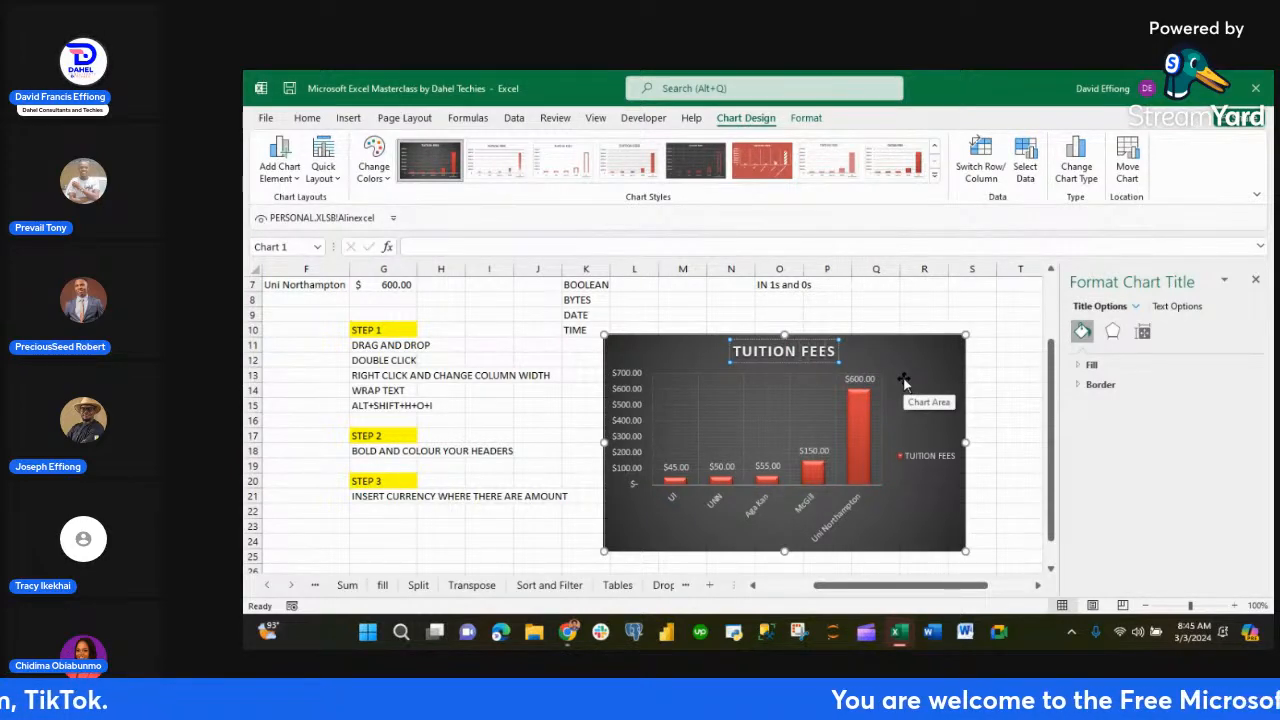
key("BackSpace")
key("BackSpace")
key("BackSpace")
key("BackSpace")
key("BackSpace")
key("BackSpace")
key("BackSpace")
key("BackSpace")
key("BackSpace")
key("BackSpace")
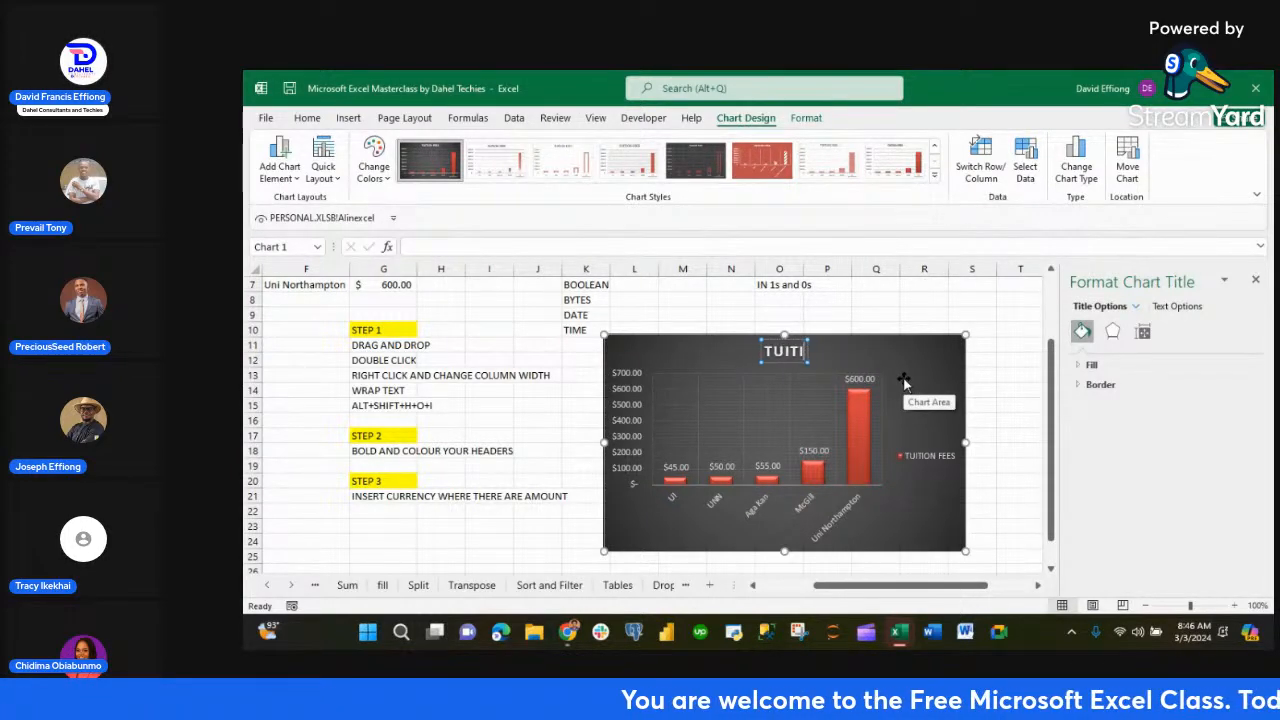
key("BackSpace")
key("BackSpace")
type("UN")
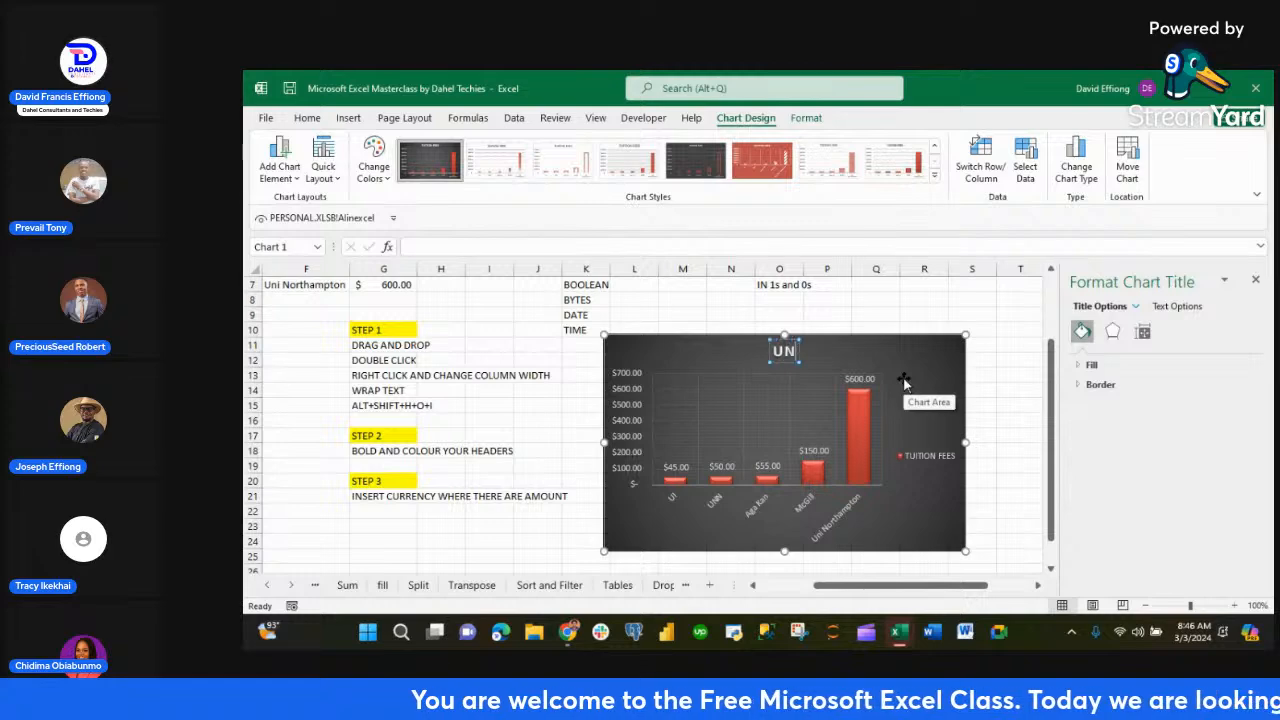
type("IVERSIT")
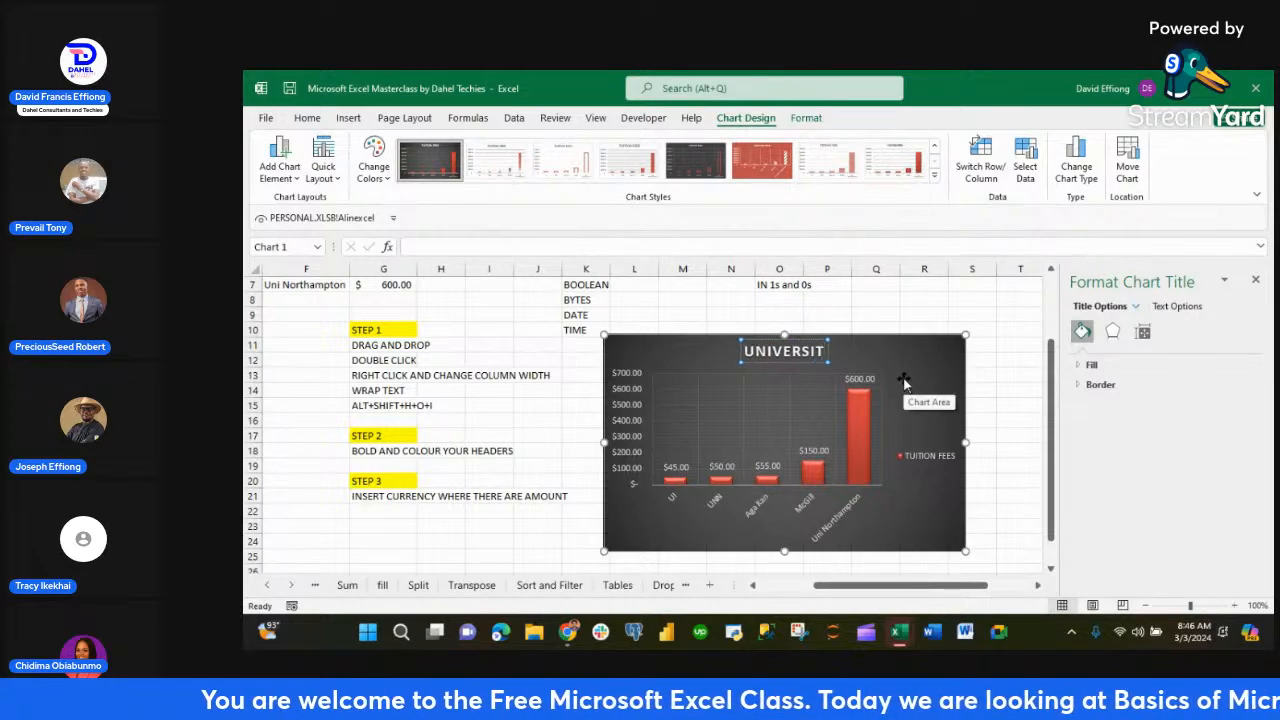
type("Y FEES")
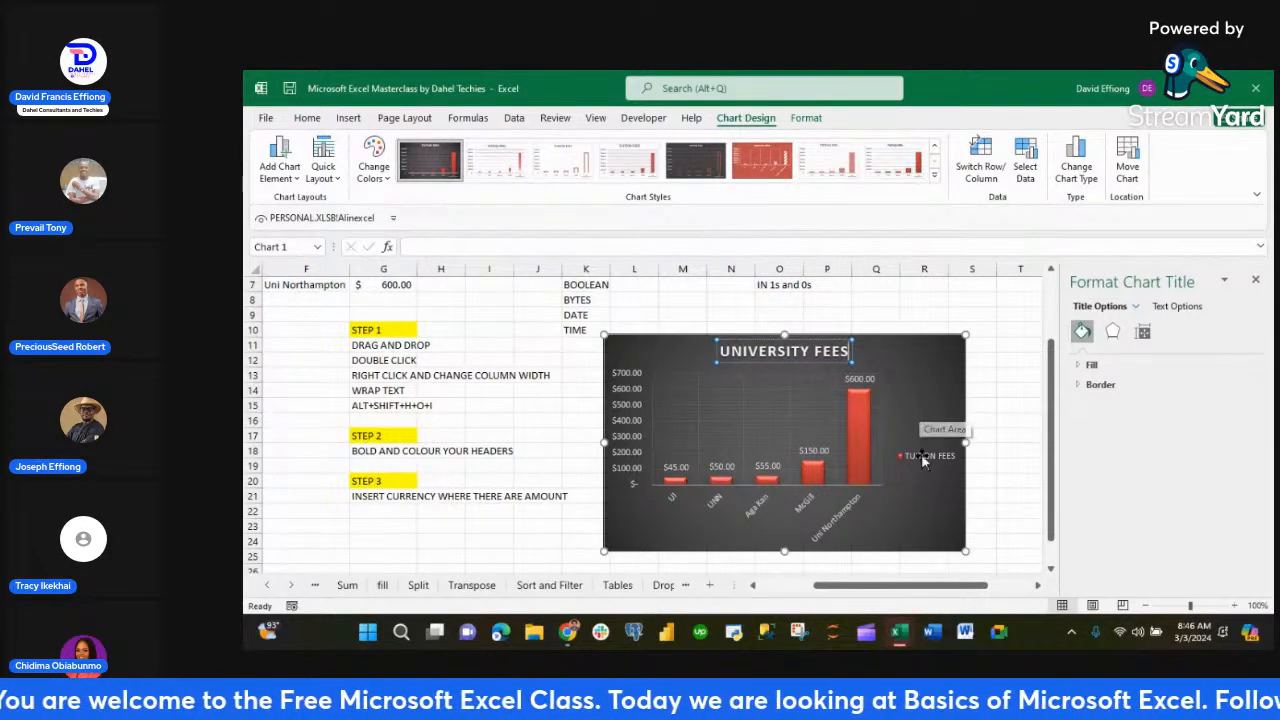
left_click(925, 511)
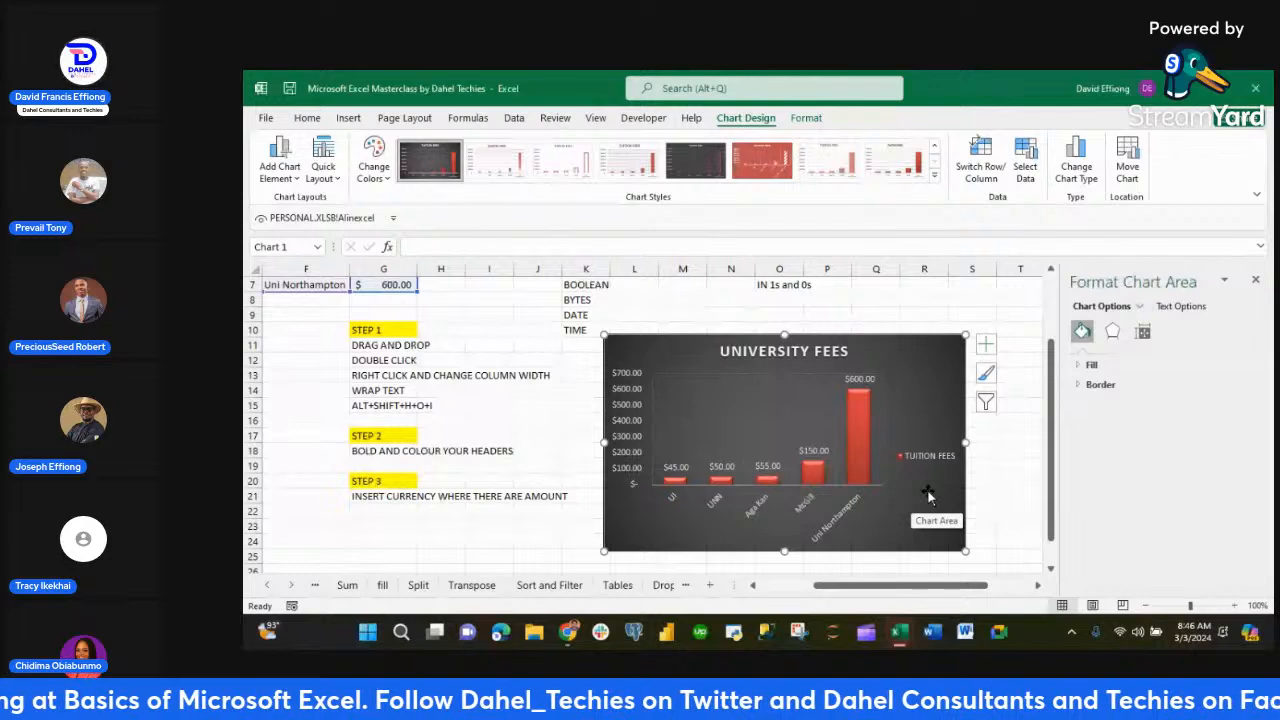
left_click(1083, 366)
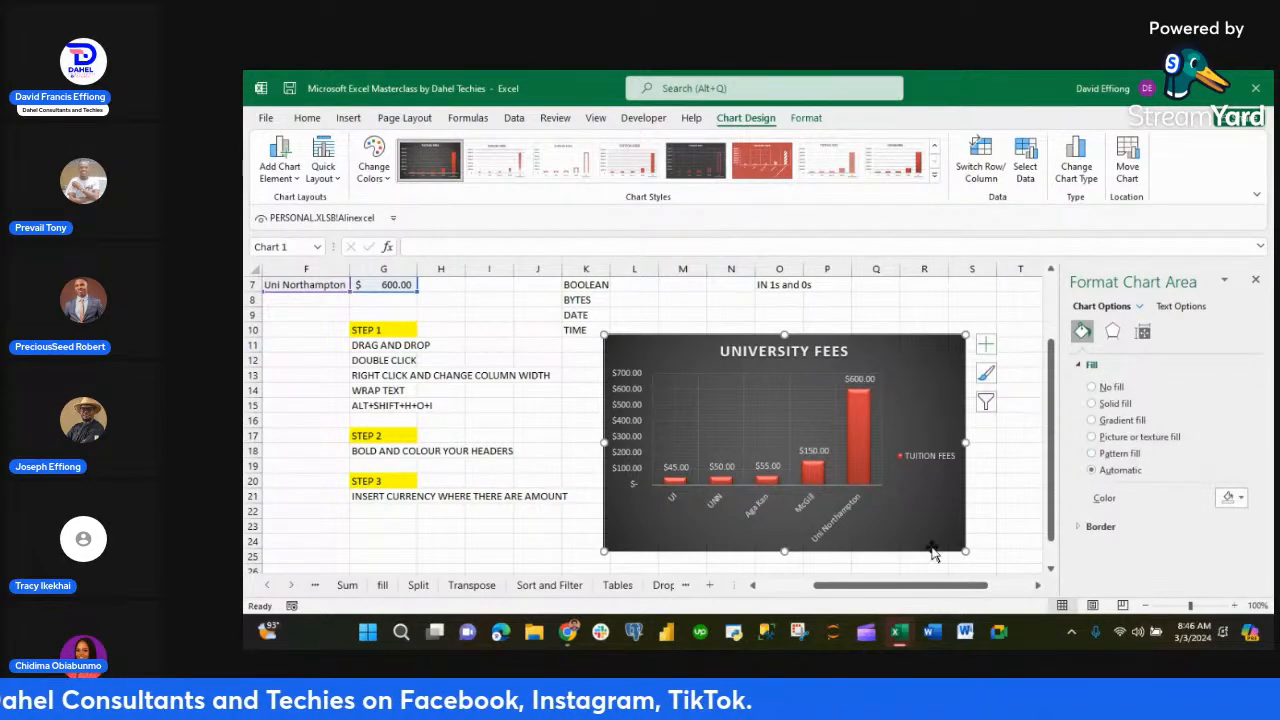
- Switch to Chrome and search Google Images for UNIVERSITY in a new tab
mouse_move(572, 639)
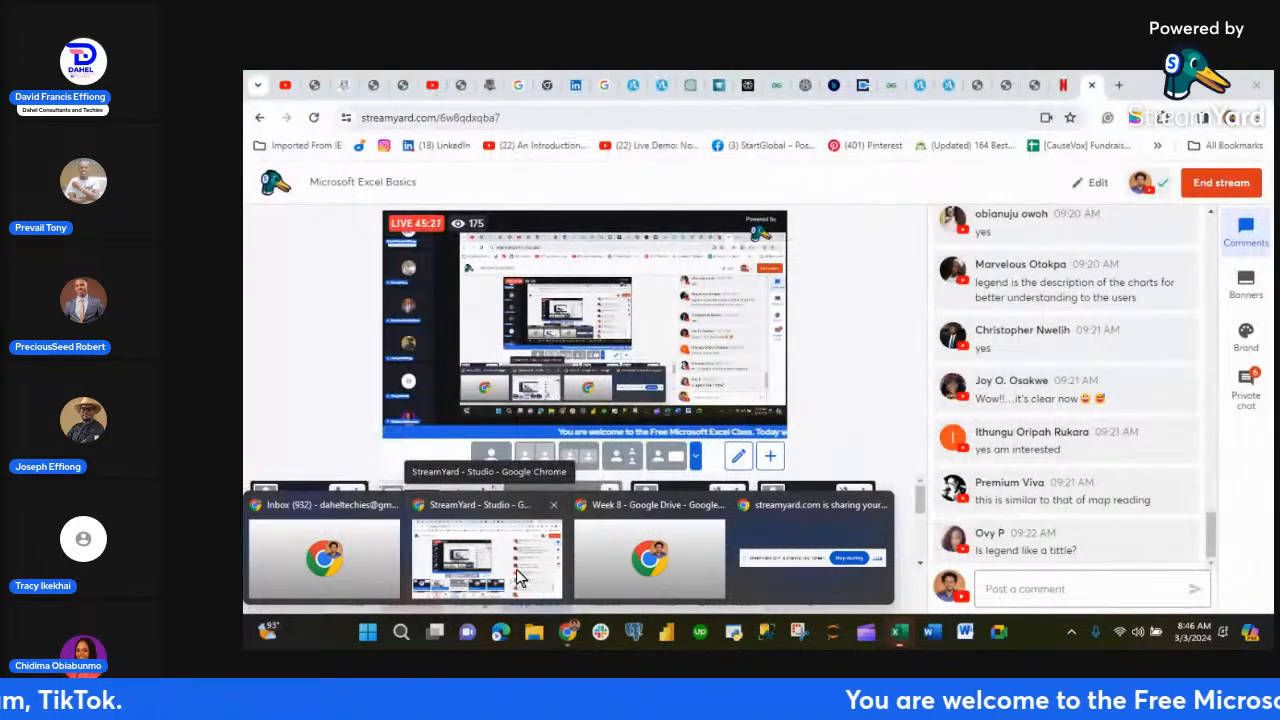
left_click(530, 580)
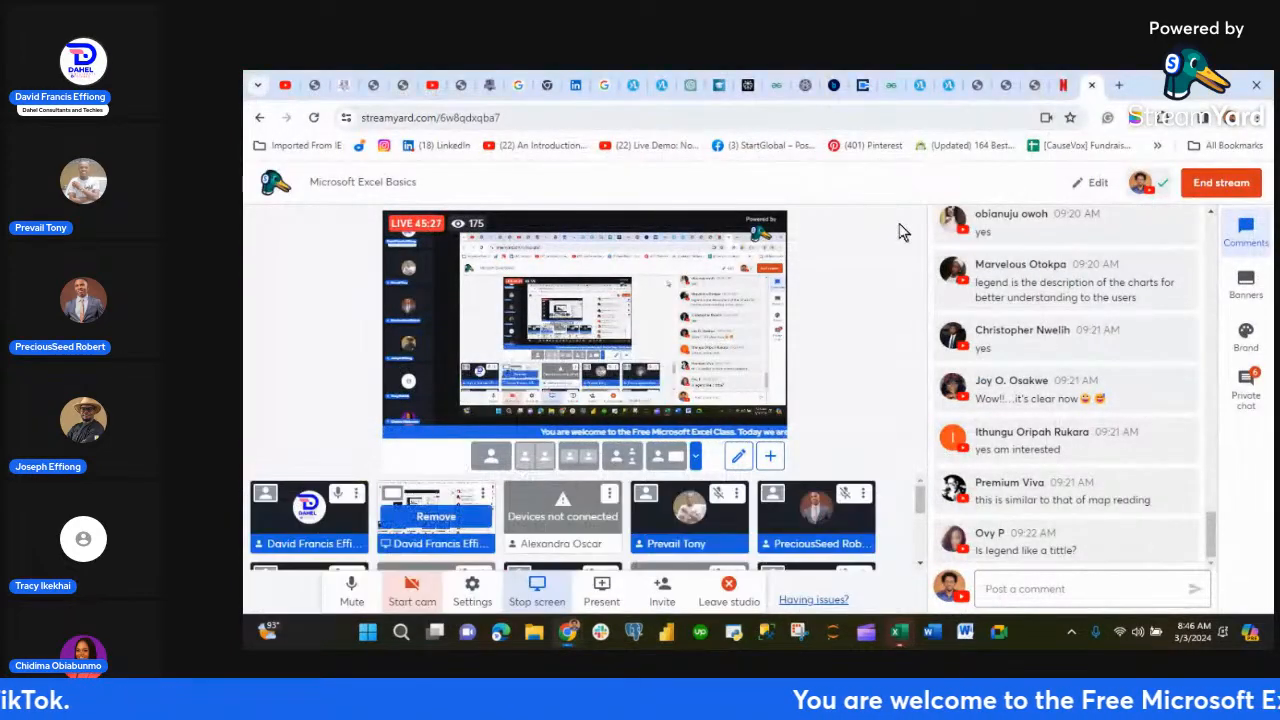
left_click(1119, 85)
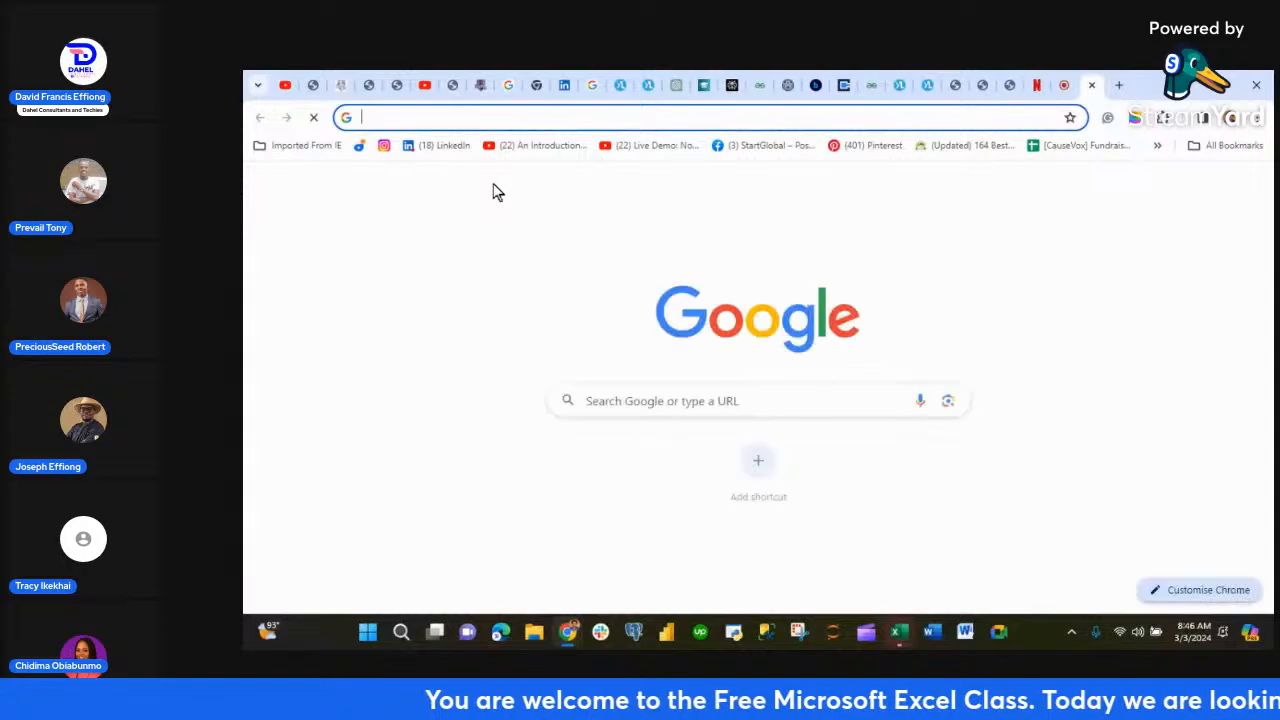
type("UNIVERSITY")
key("Return")
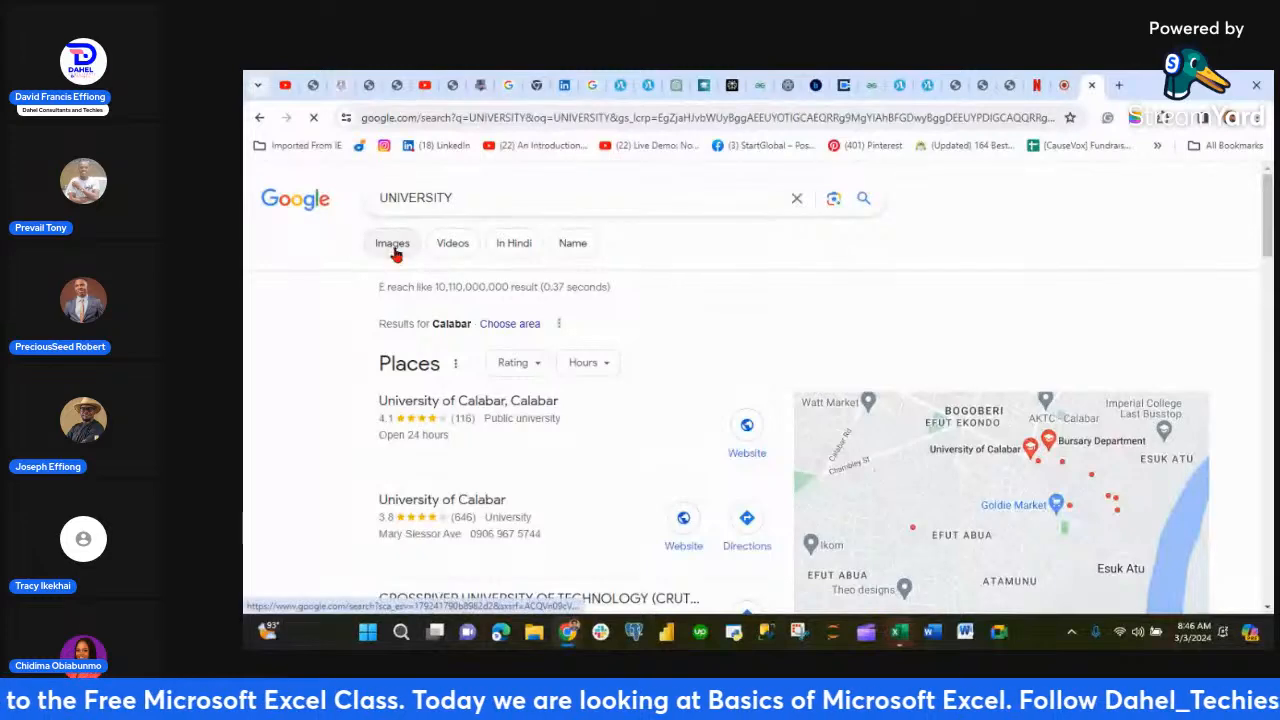
left_click(394, 254)
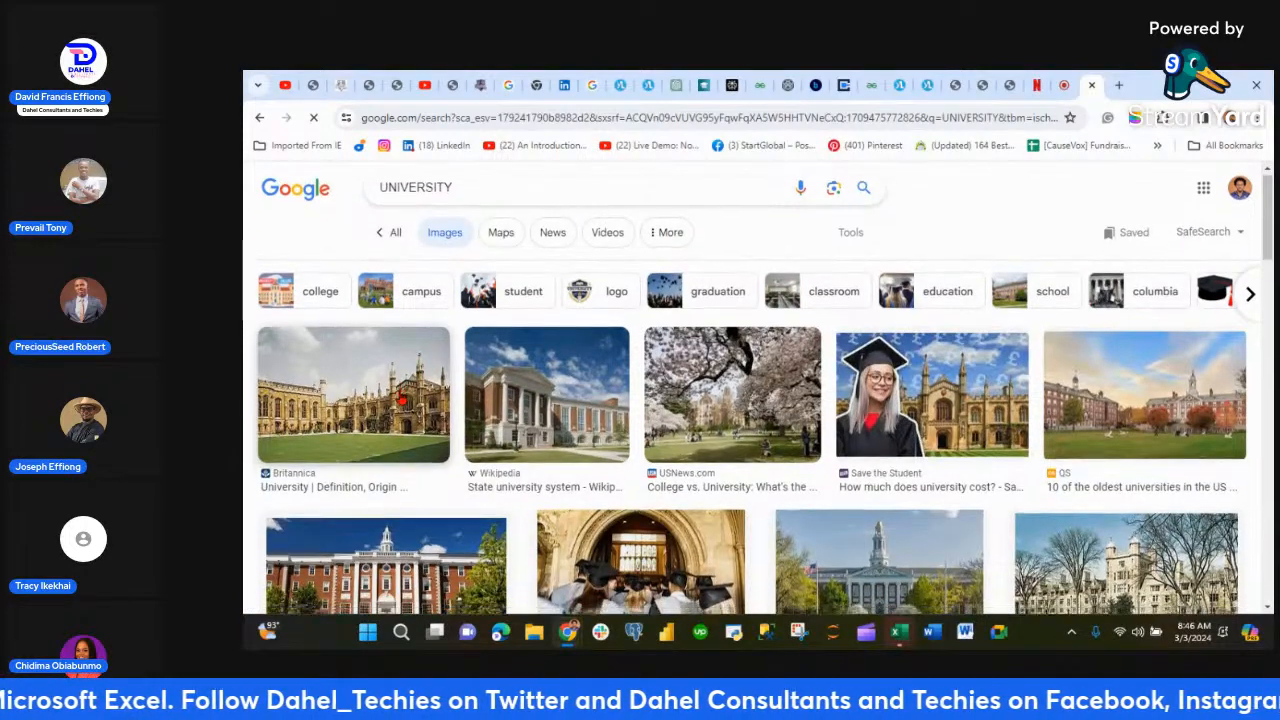
- Preview the University of Kent graduation picture and save it in Downloads as the JPEG image graduation-ceremony-3_1920w
left_click(401, 400)
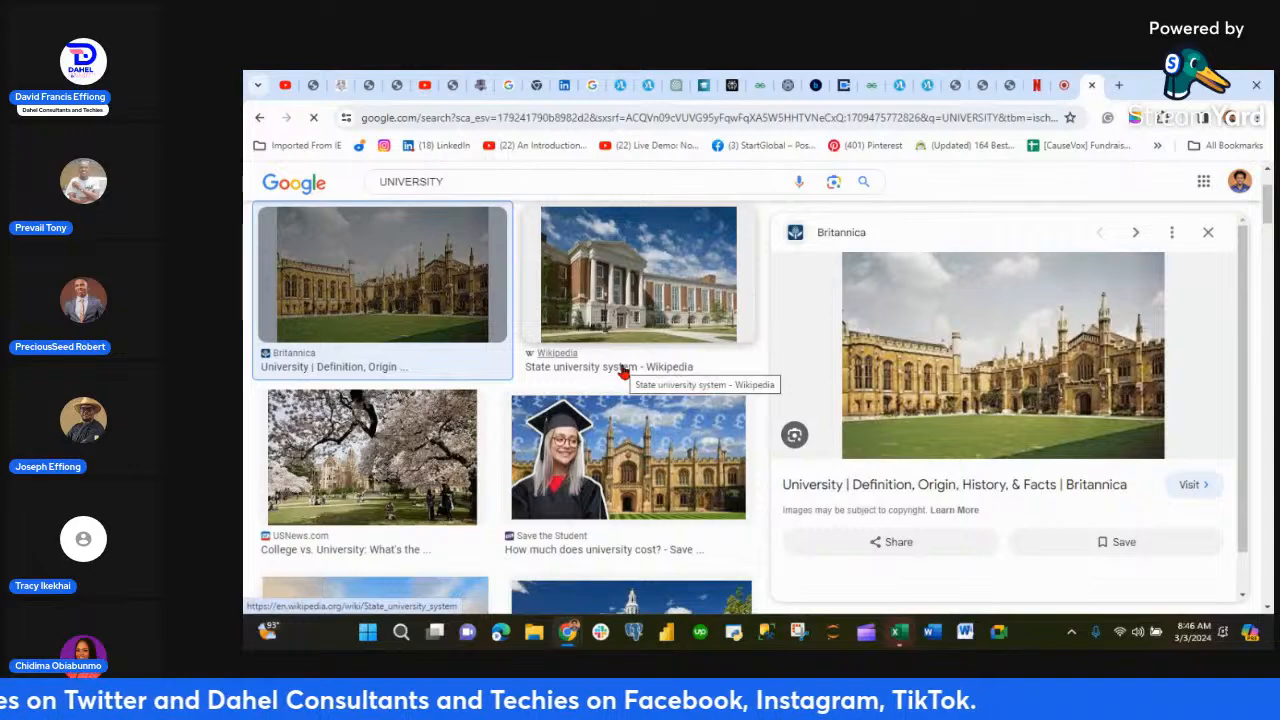
scroll(622, 370, "down", 5)
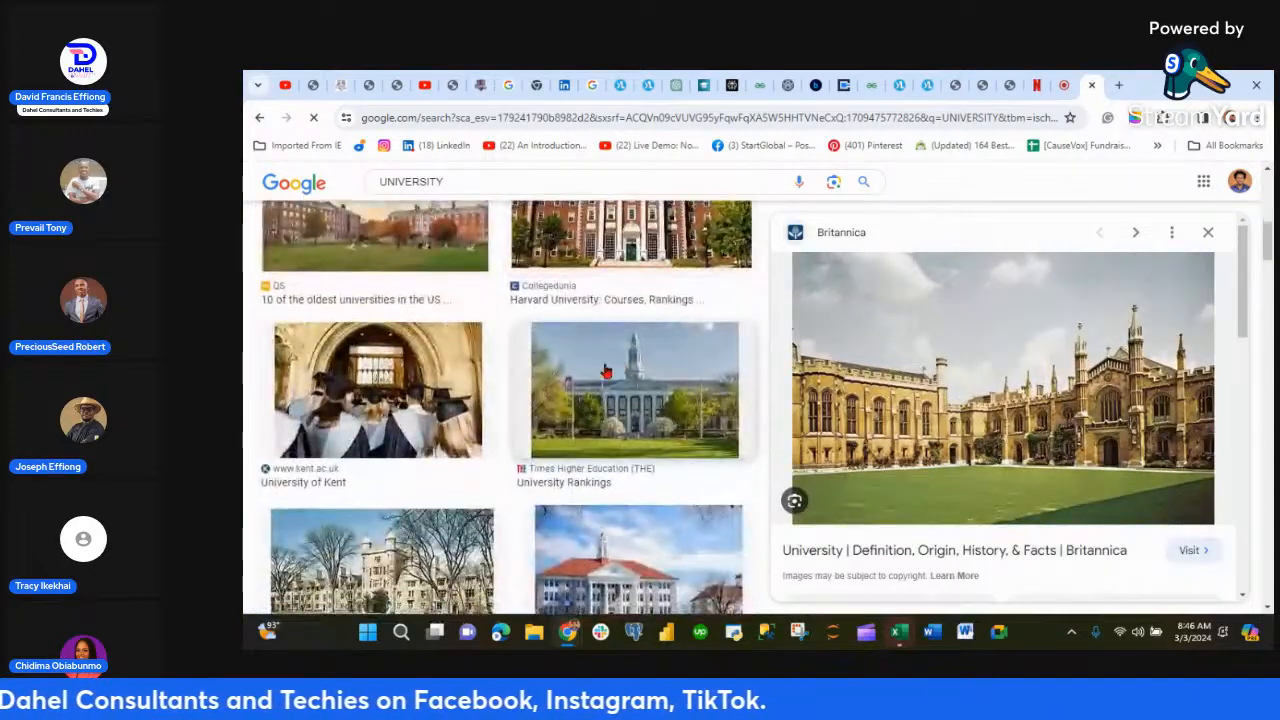
left_click(378, 390)
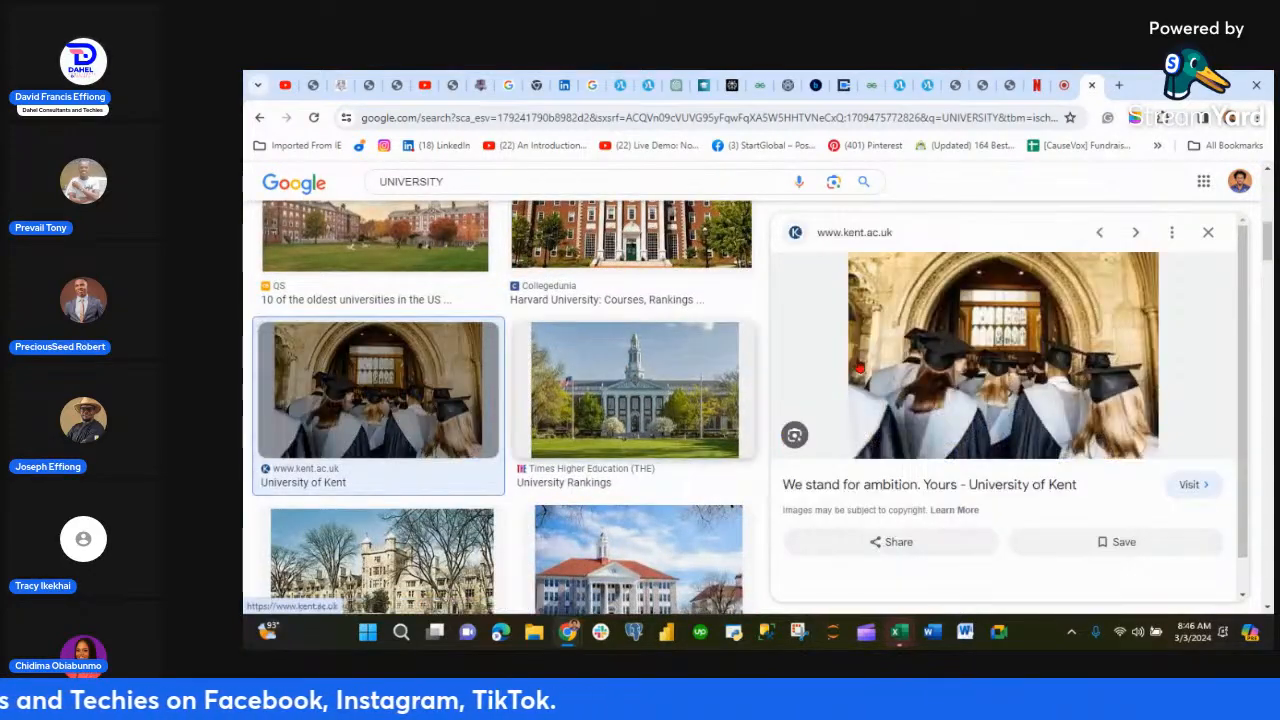
scroll(930, 402, "down", 2)
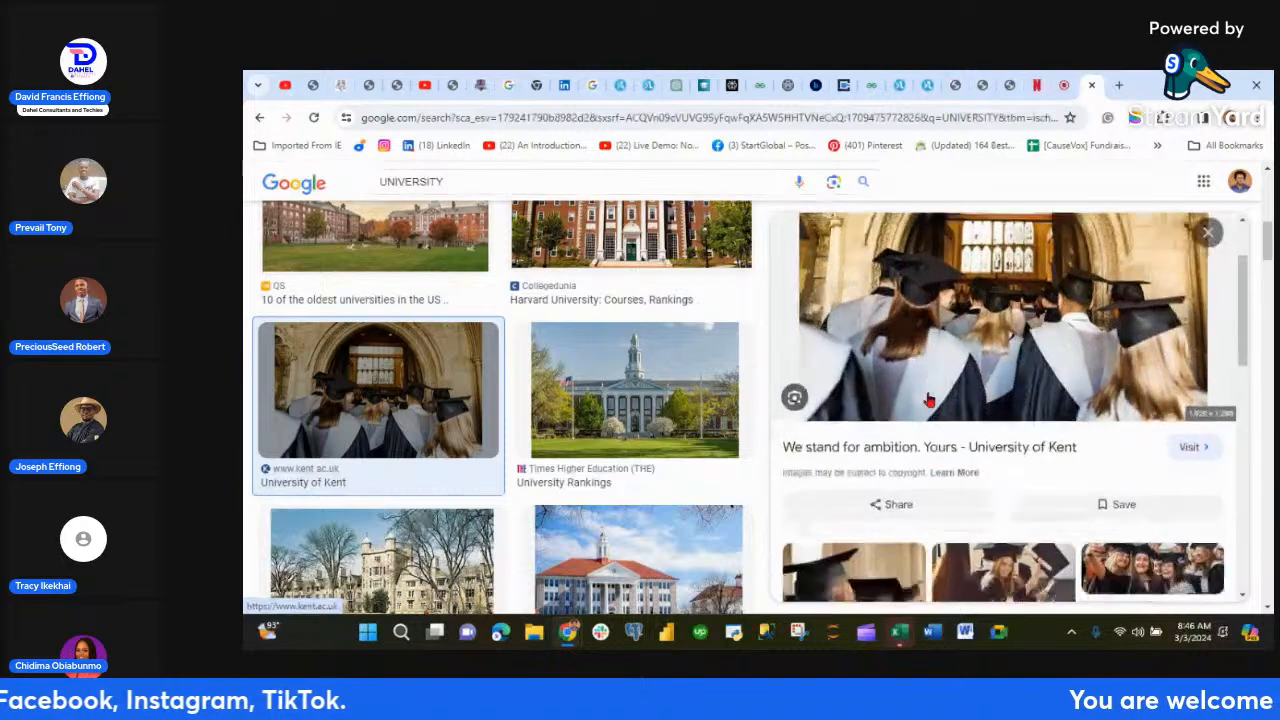
scroll(930, 400, "up", 1)
scroll(930, 400, "up", 2)
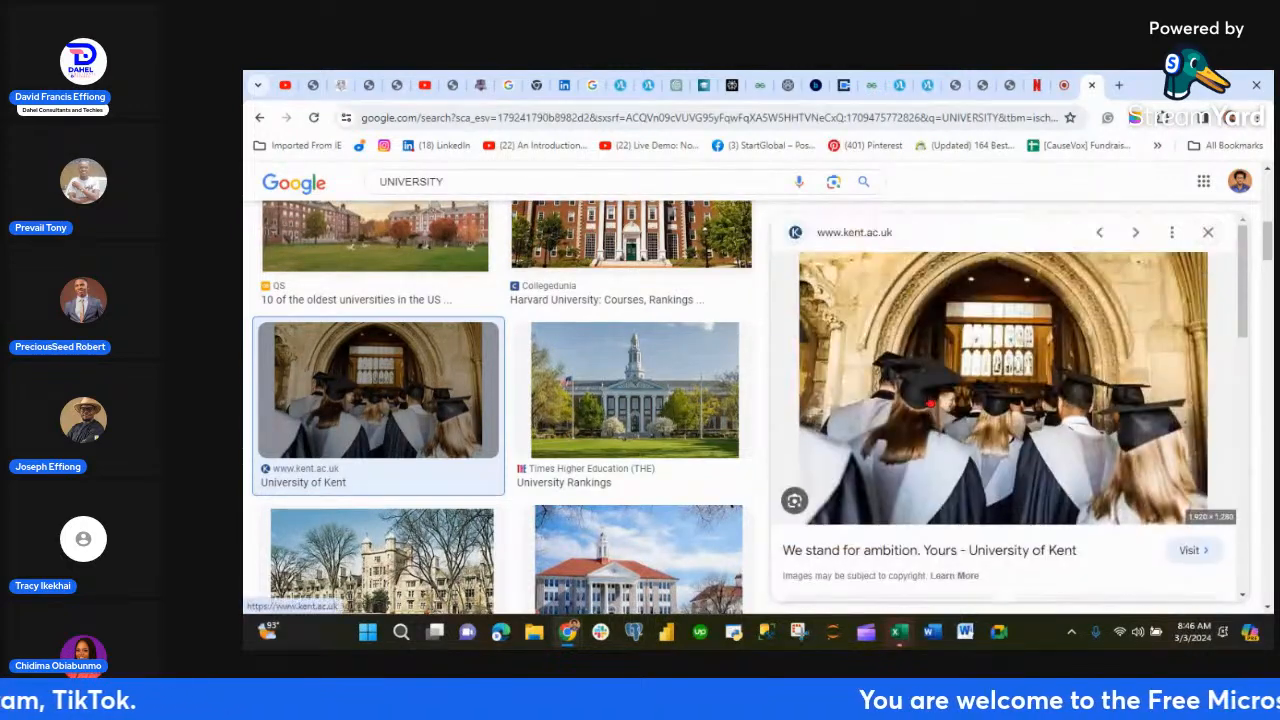
right_click(930, 401)
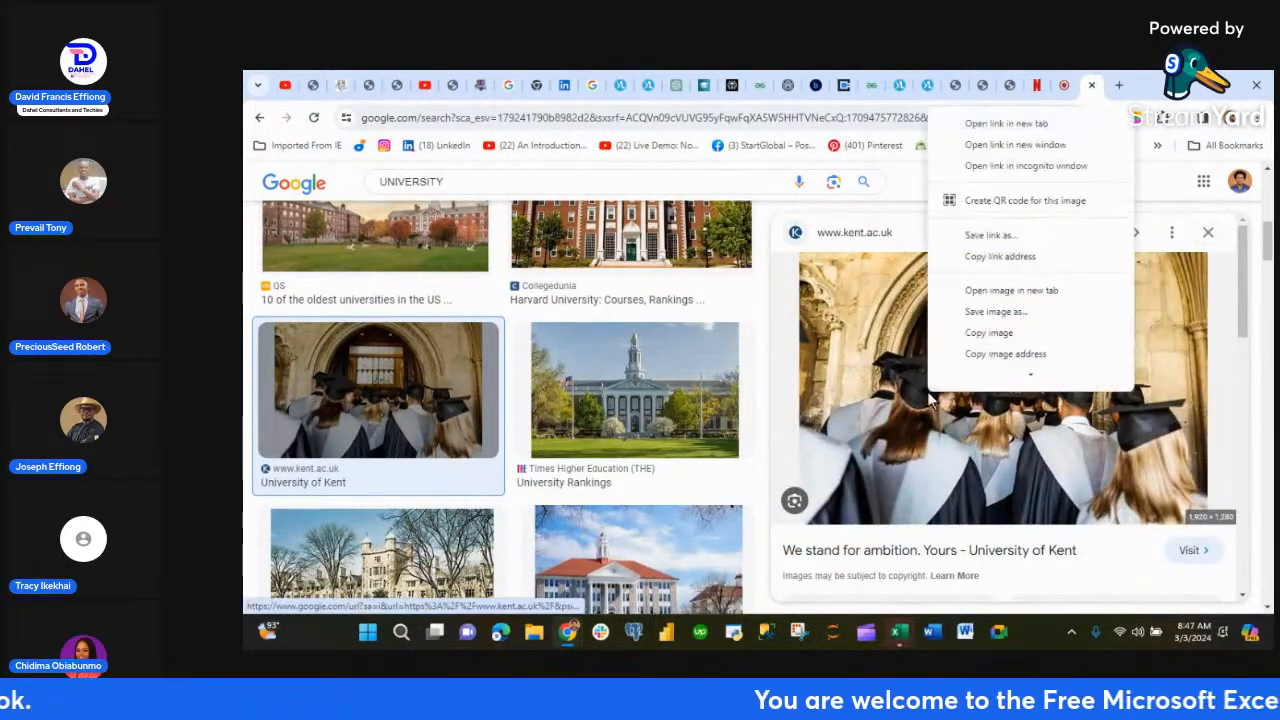
left_click(1000, 313)
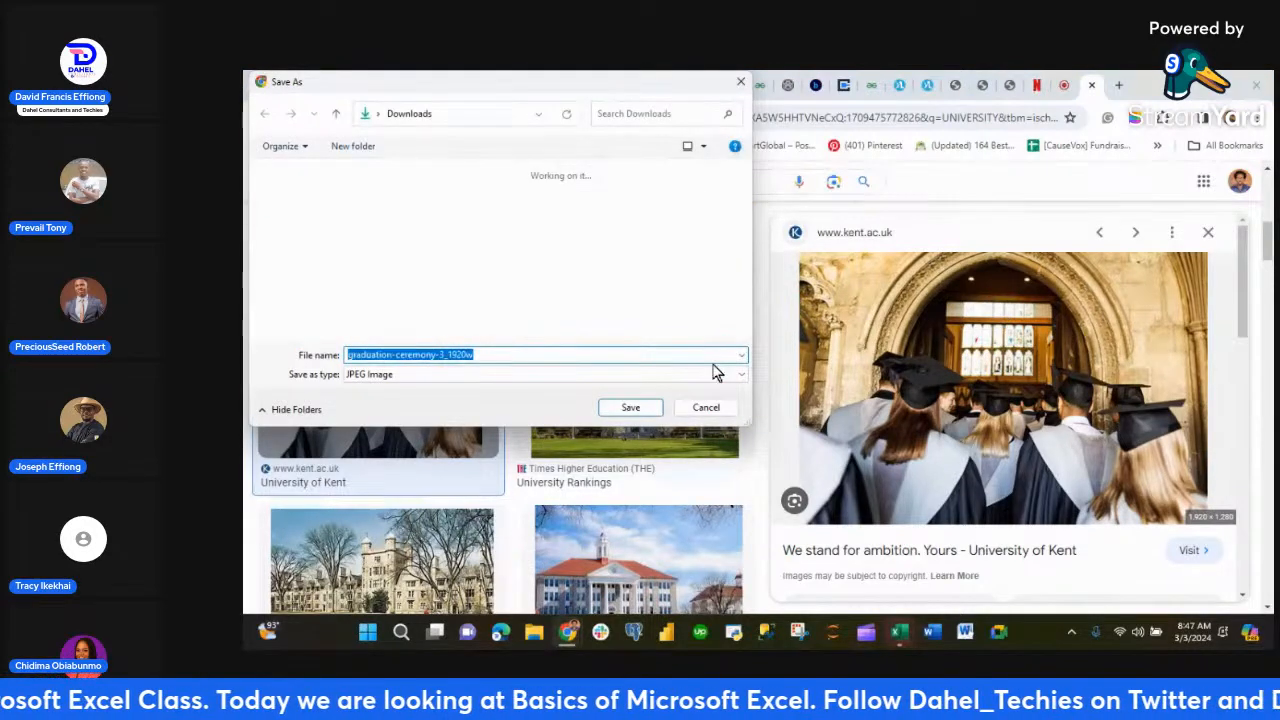
left_click(630, 407)
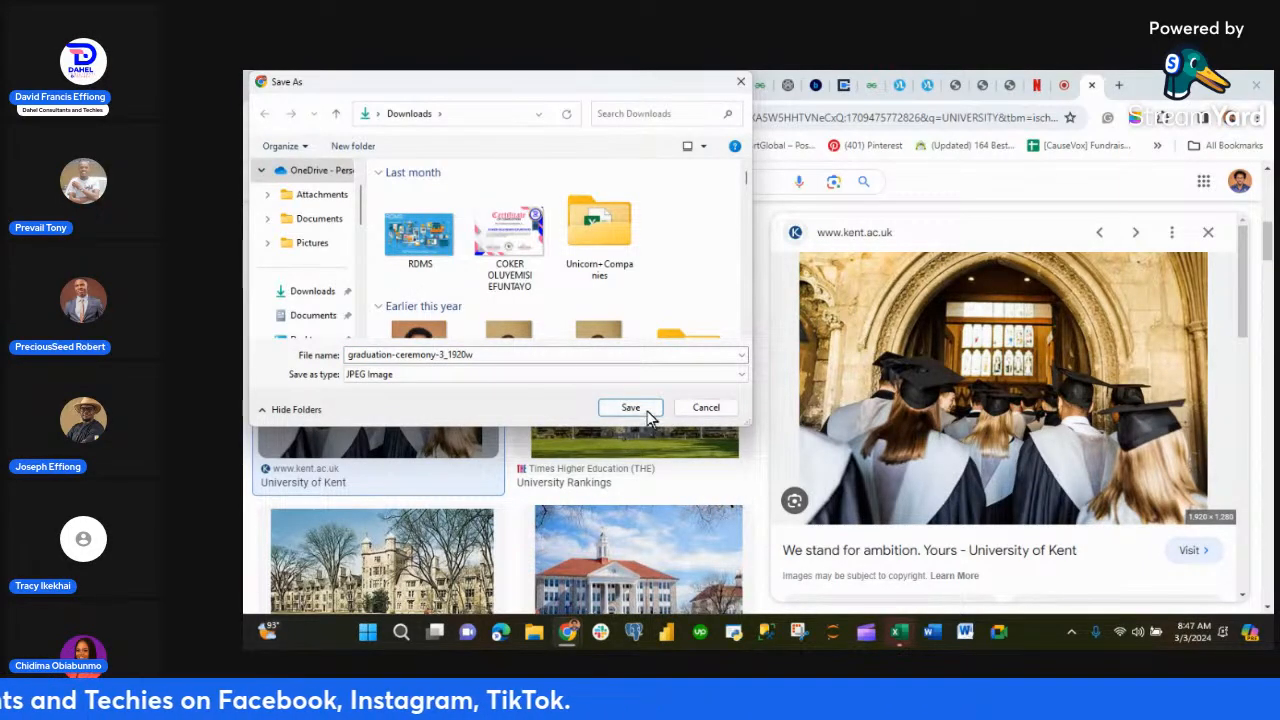
left_click(644, 408)
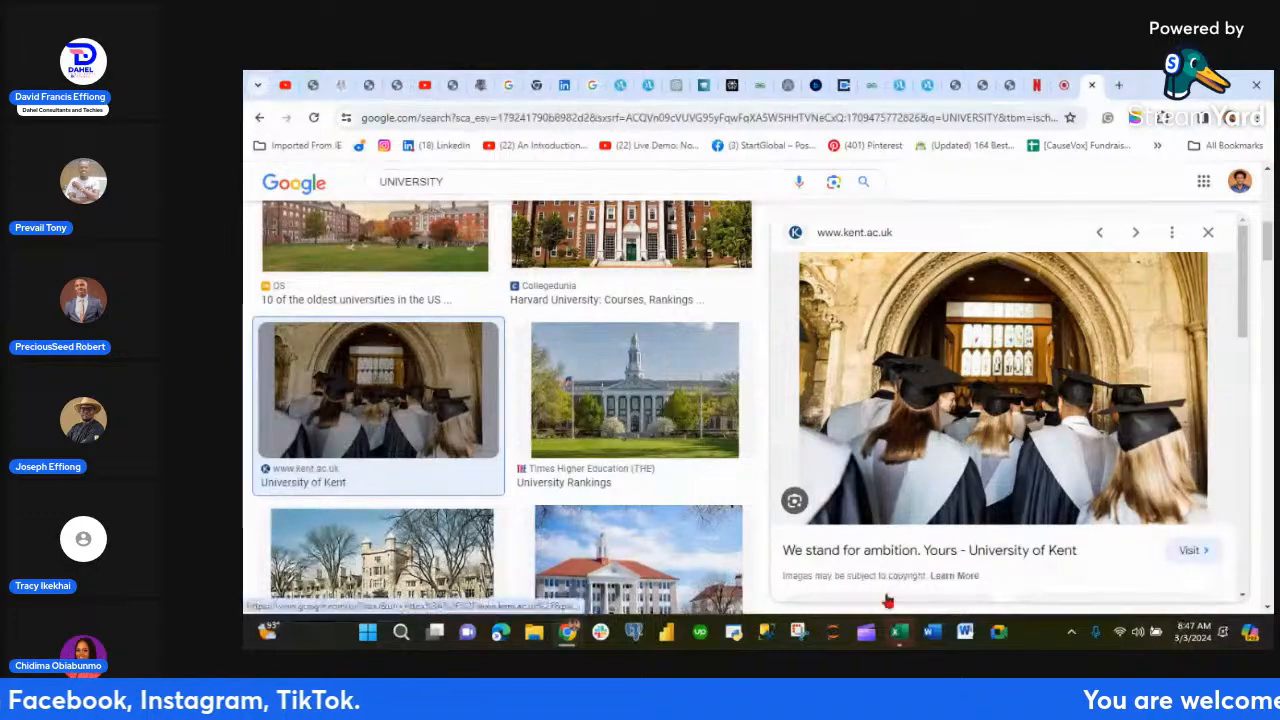
- Switch back to the Excel workbook and set the chart area's fill to Picture or texture fill
mouse_move(900, 630)
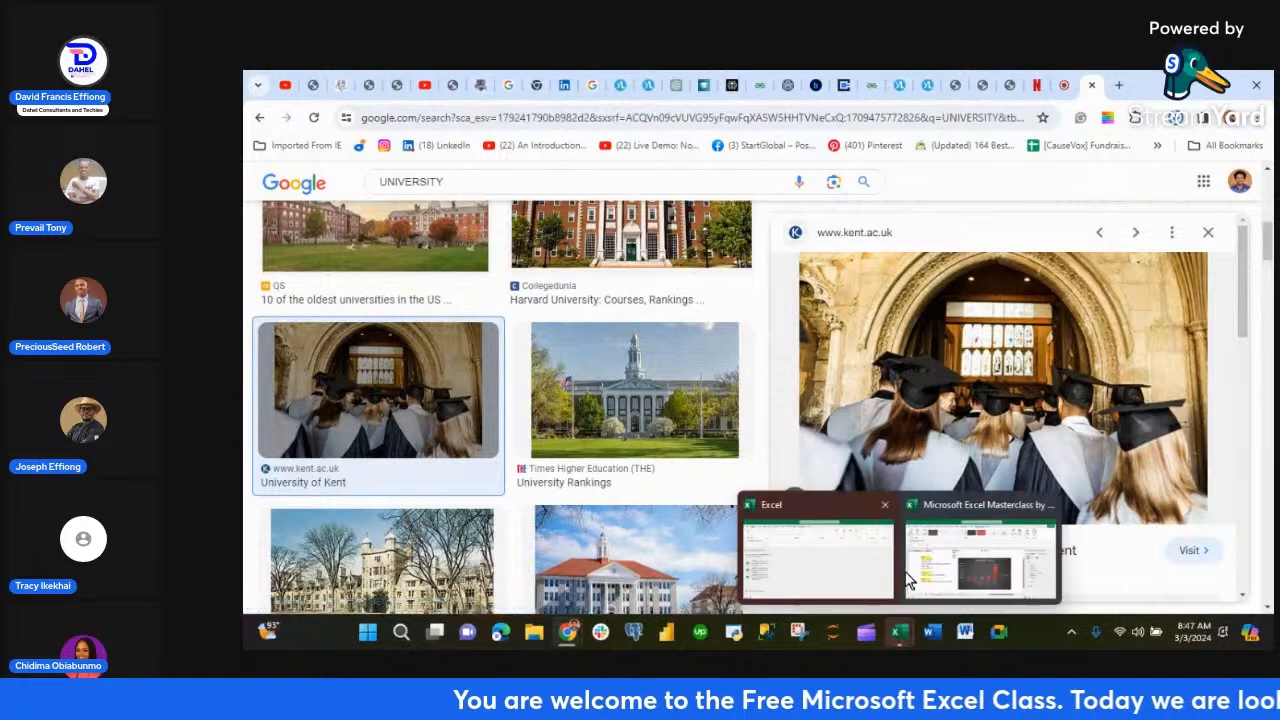
left_click(964, 558)
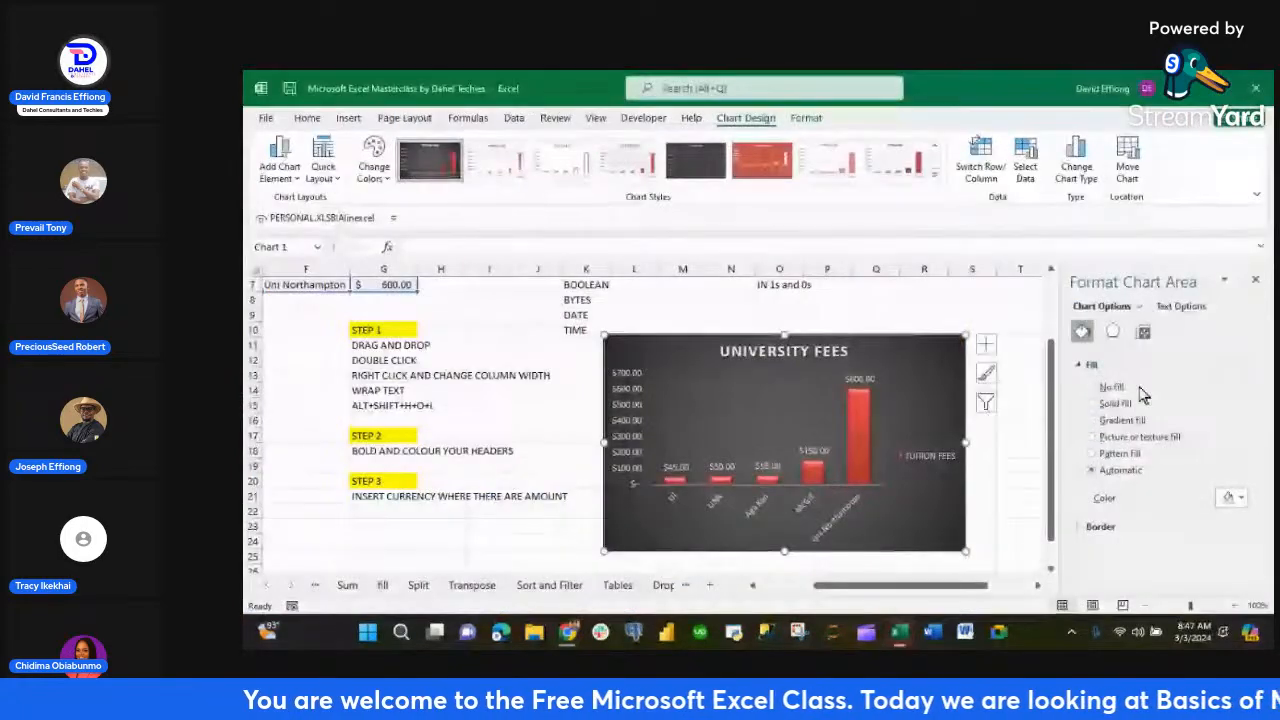
left_click(1094, 438)
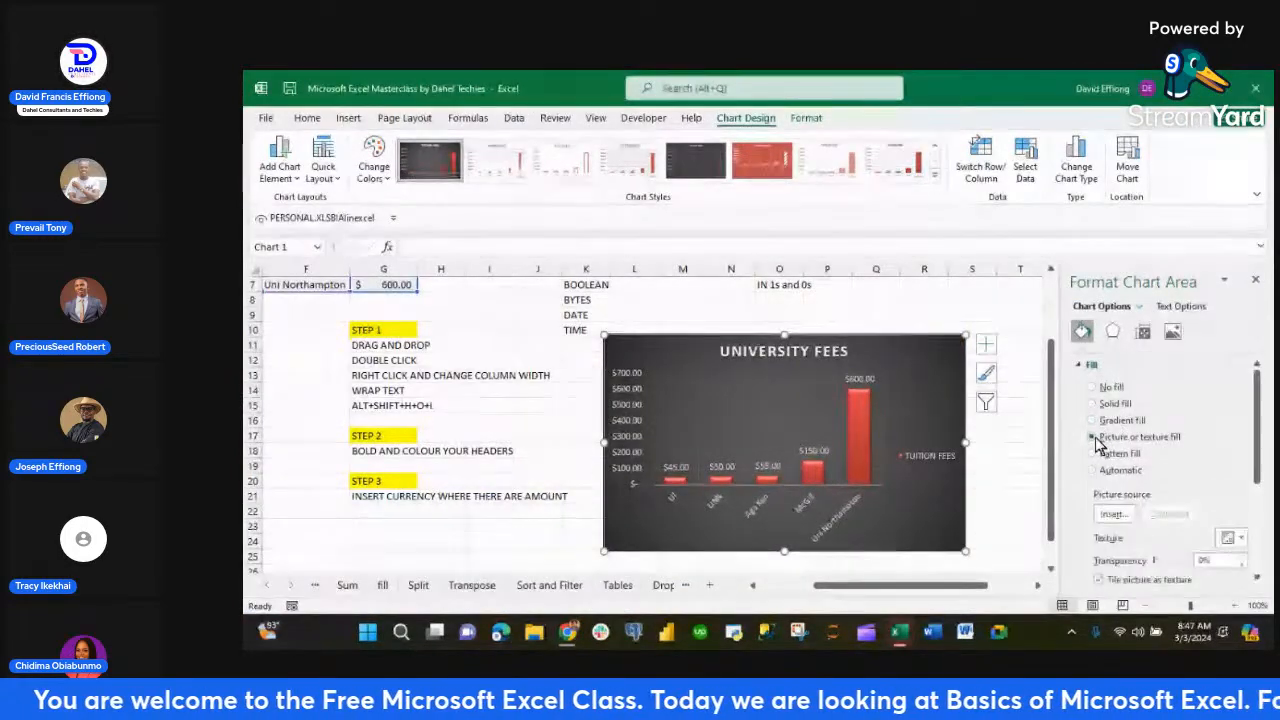
- Start inserting a picture from a file as the chart area's fill and browse to the Downloads folder
scroll(1180, 459, "down", 1)
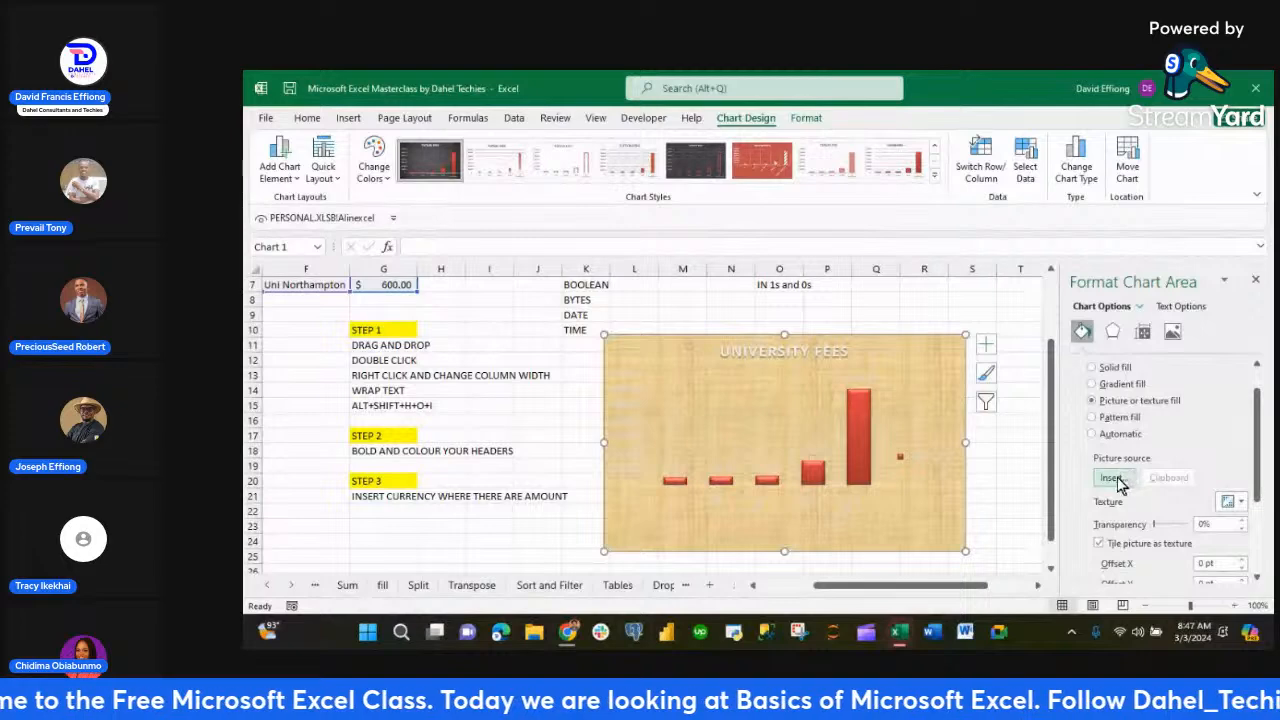
left_click(1116, 480)
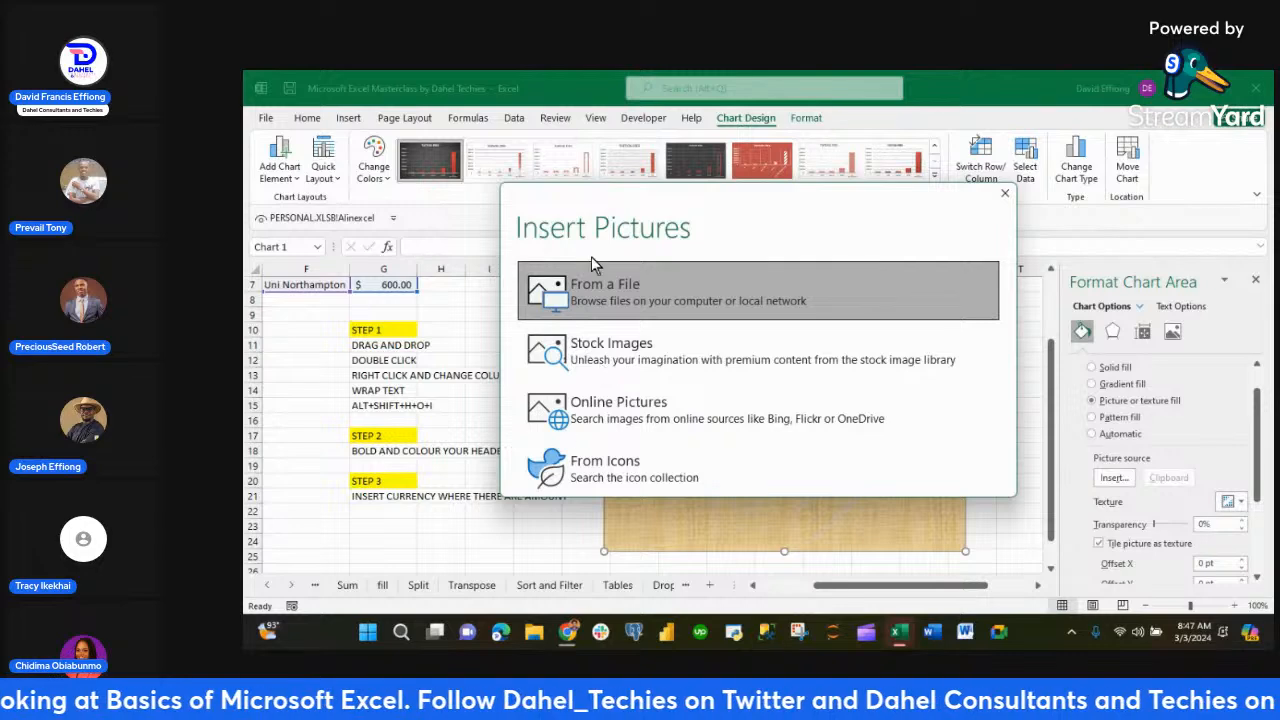
left_click(598, 298)
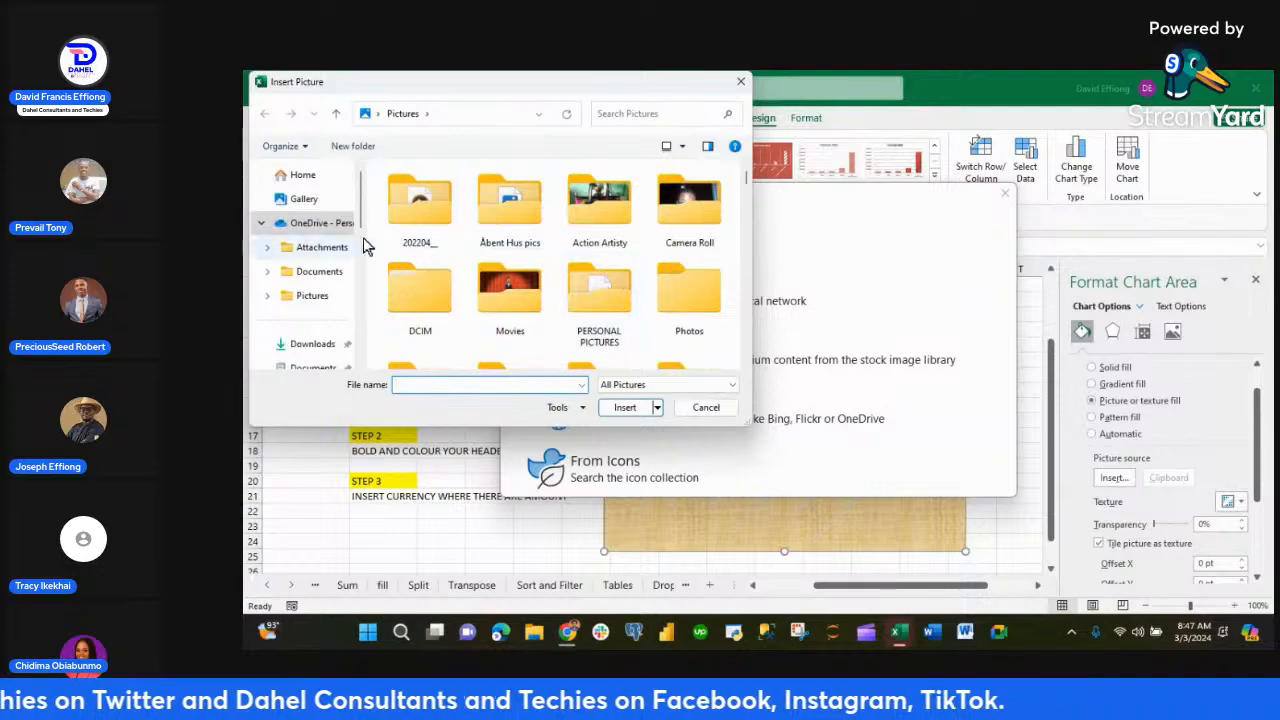
scroll(315, 285, "down", 1)
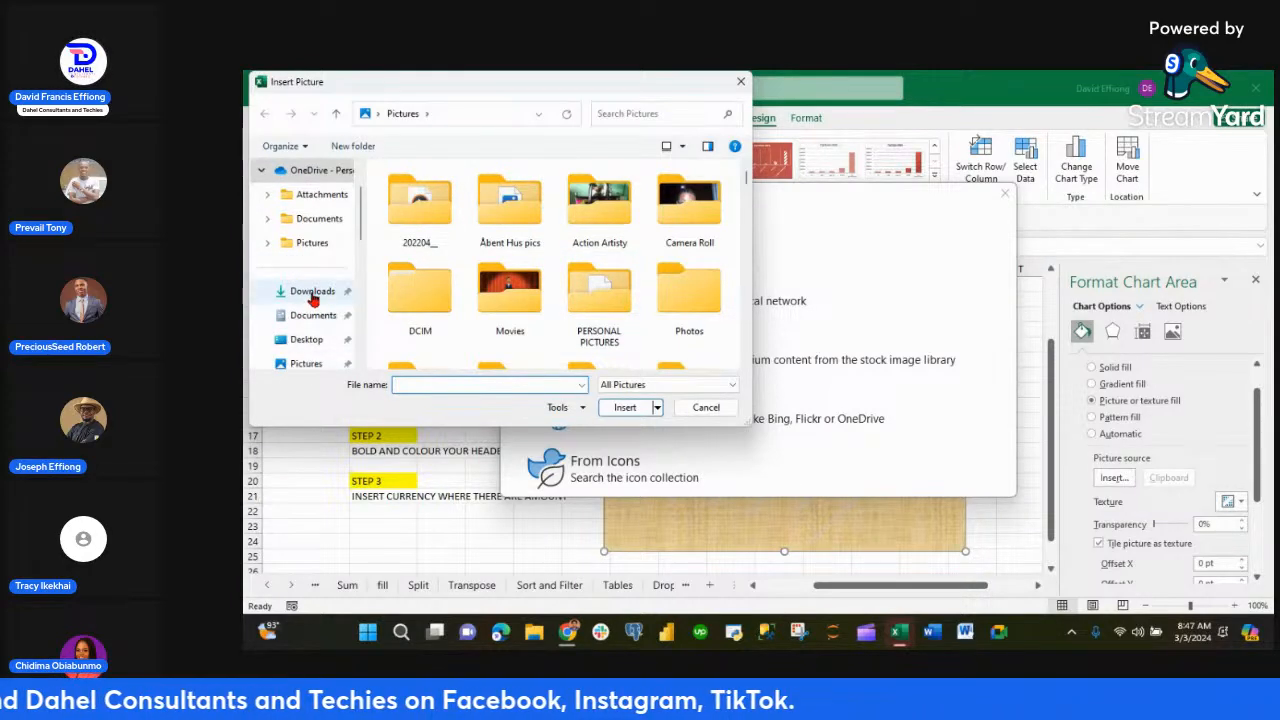
left_click(312, 291)
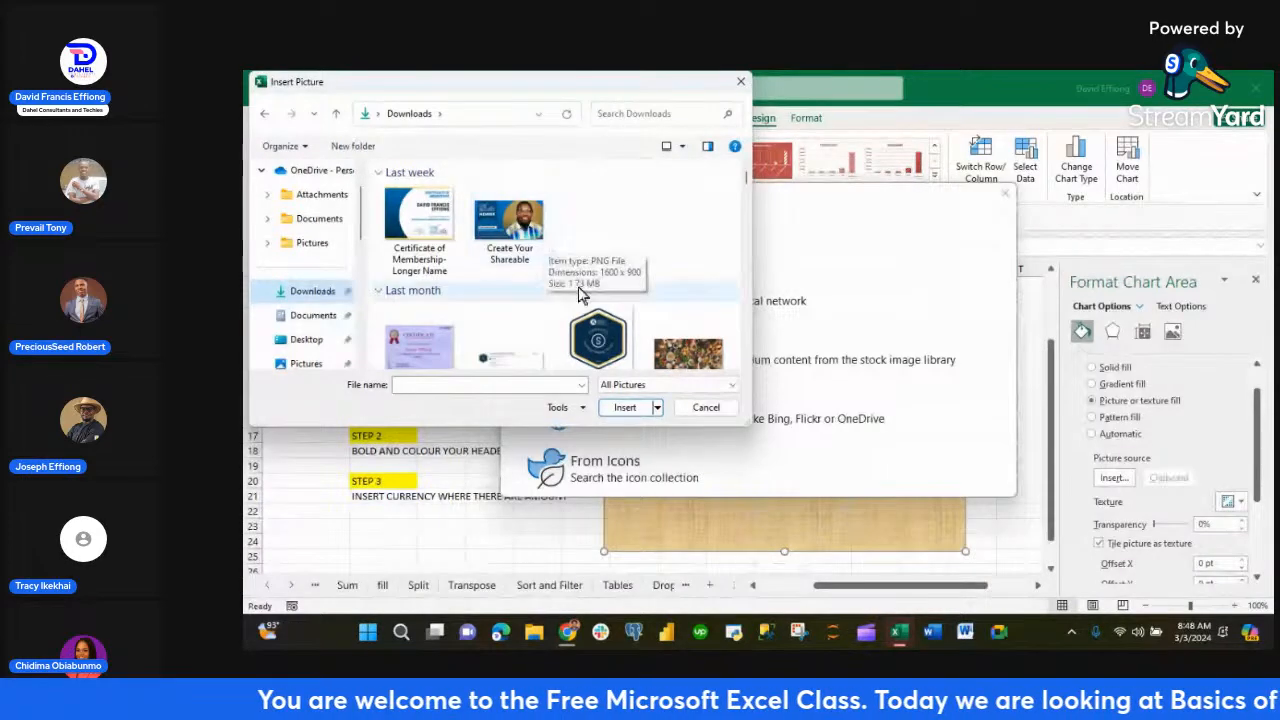
- Look through the Downloads and Documents folders for the saved graduation picture and close the file picker
left_click(567, 116)
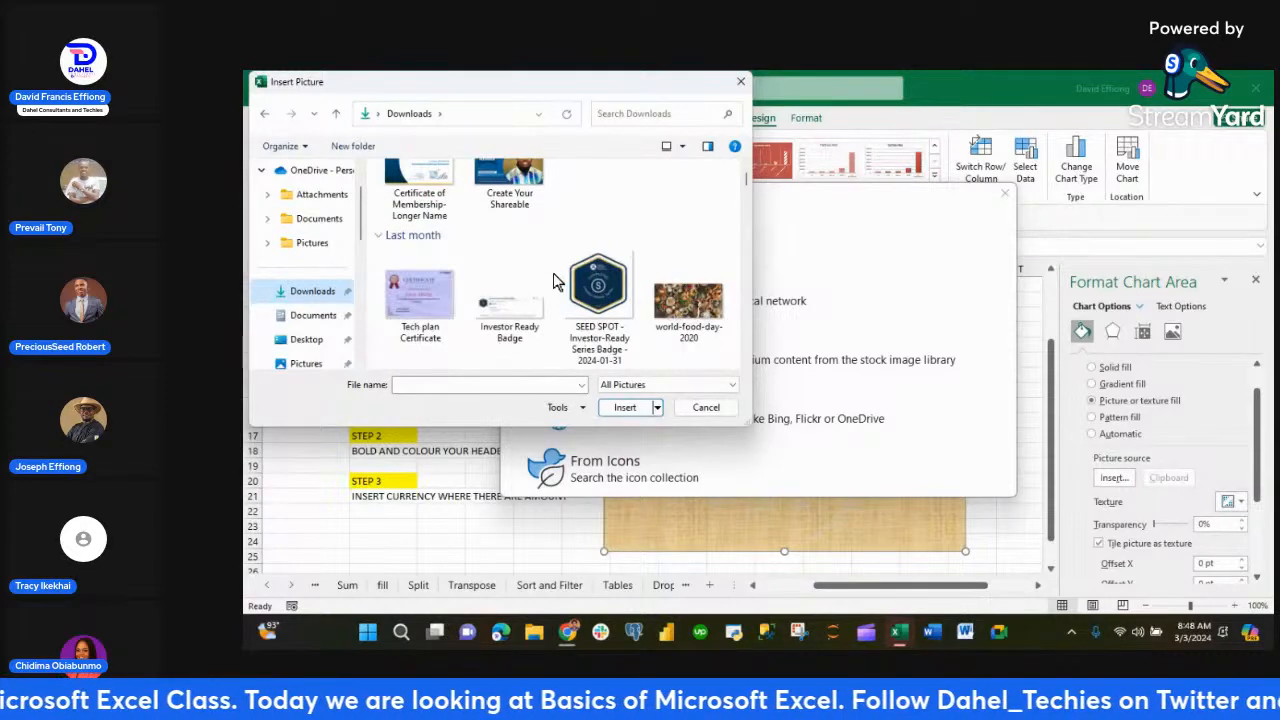
left_click(569, 118)
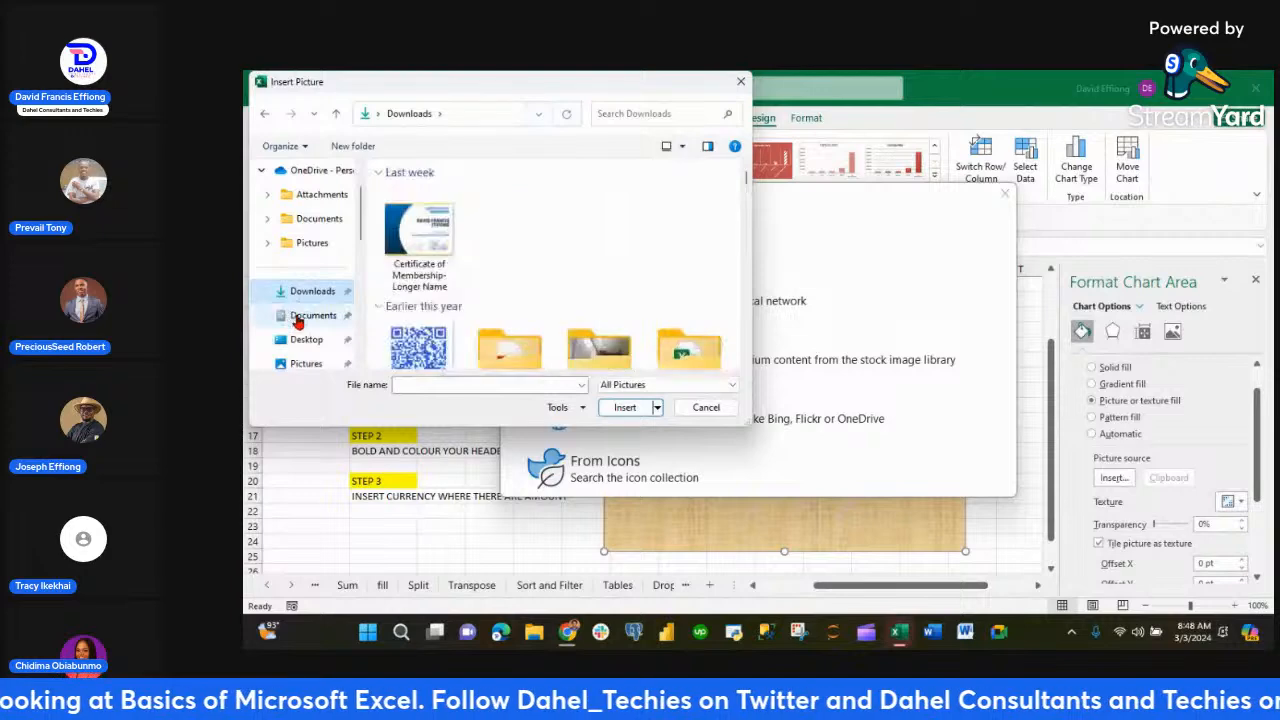
left_click(298, 318)
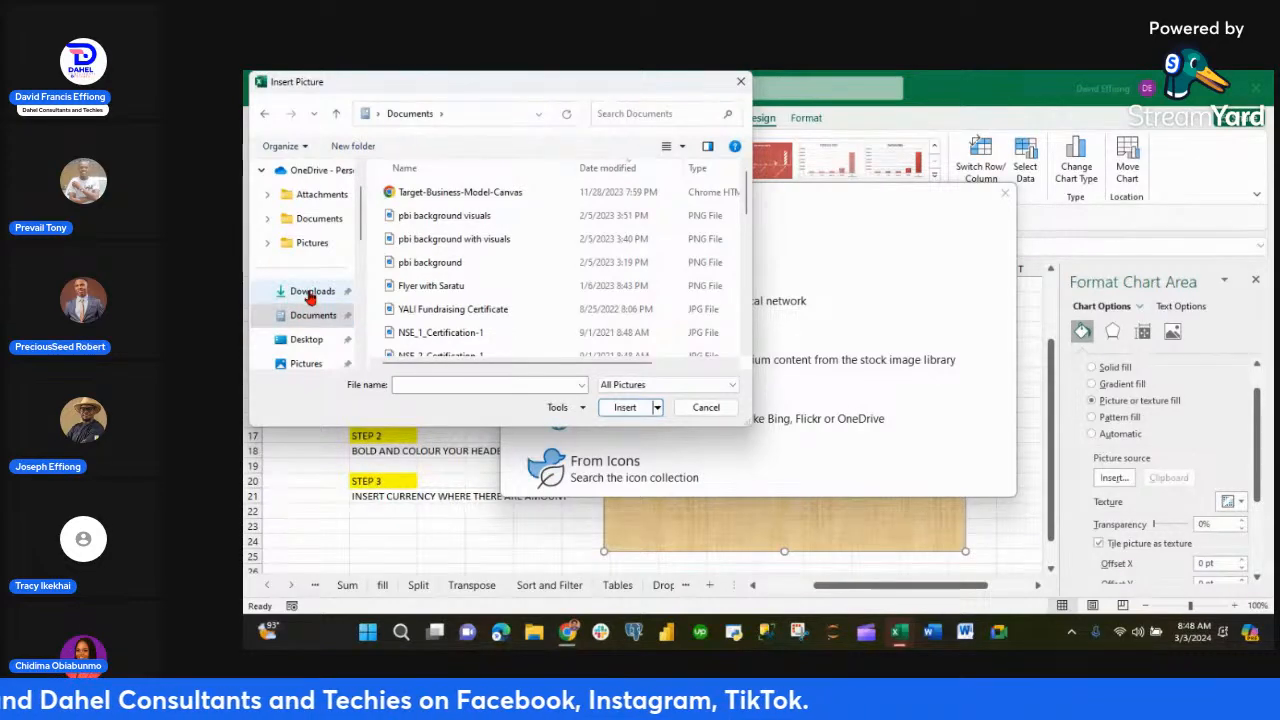
left_click(310, 293)
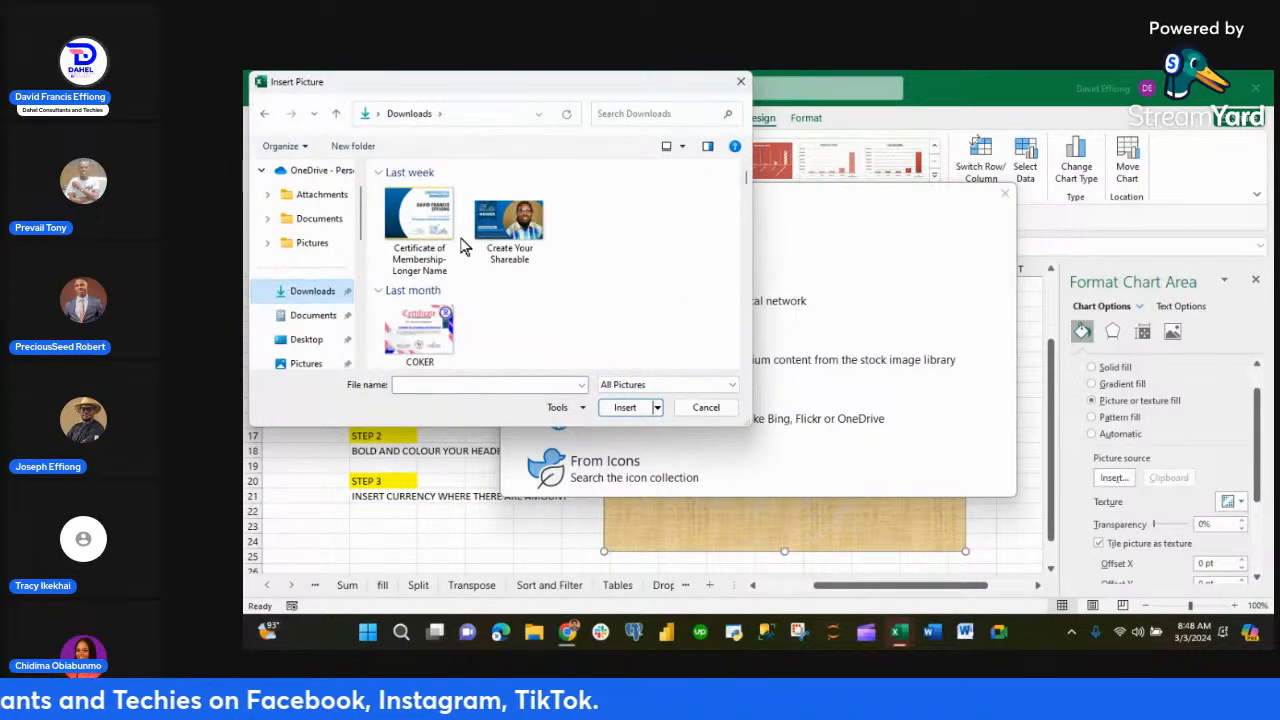
scroll(500, 250, "down", 5)
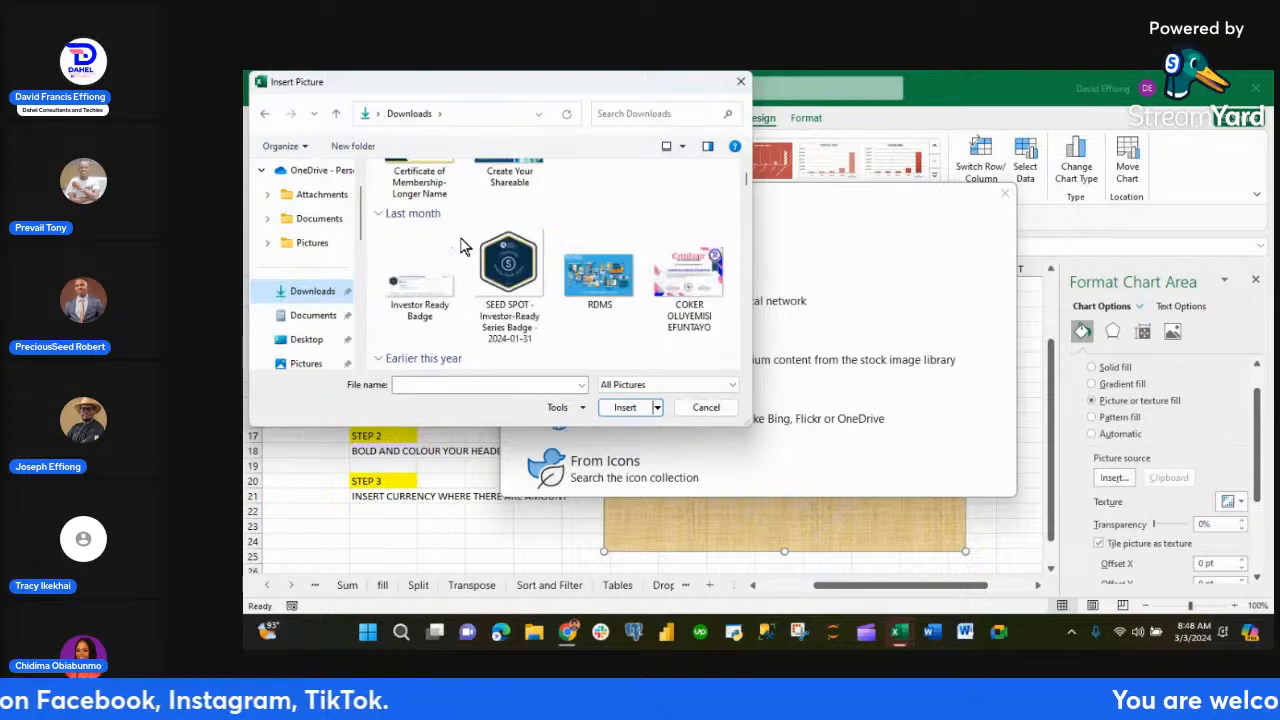
scroll(524, 253, "up", 5)
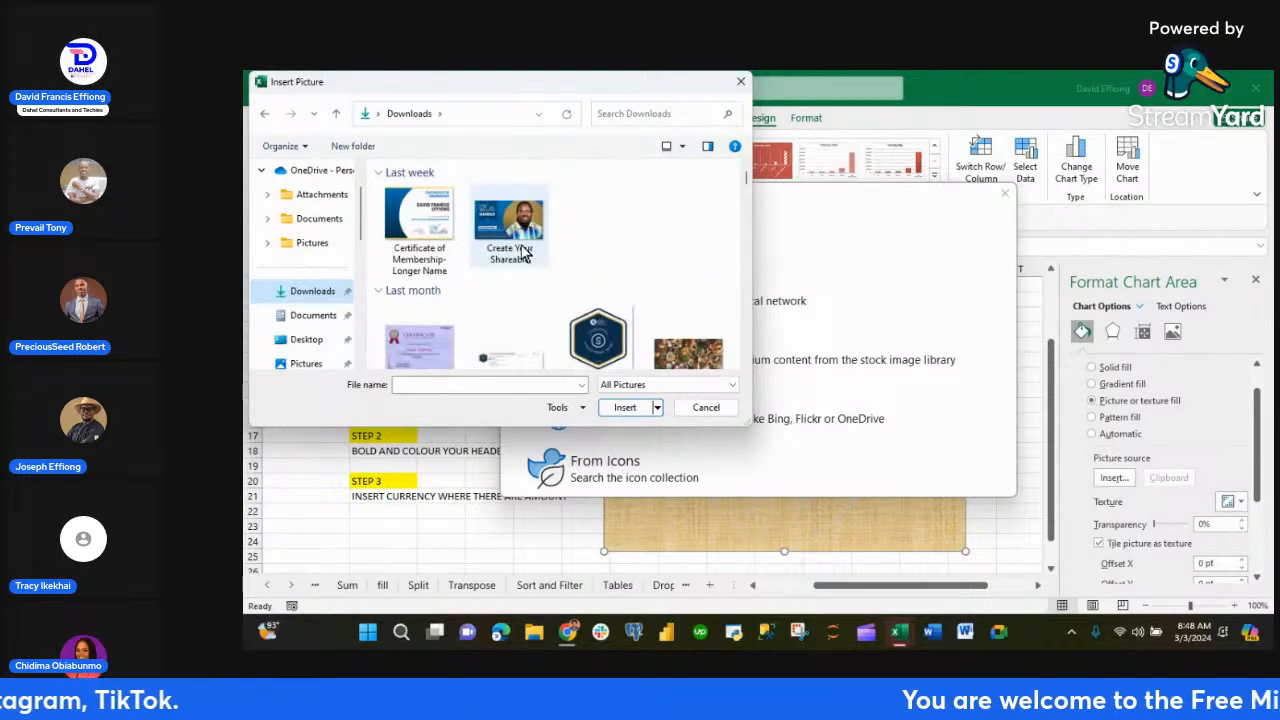
scroll(524, 253, "down", 5)
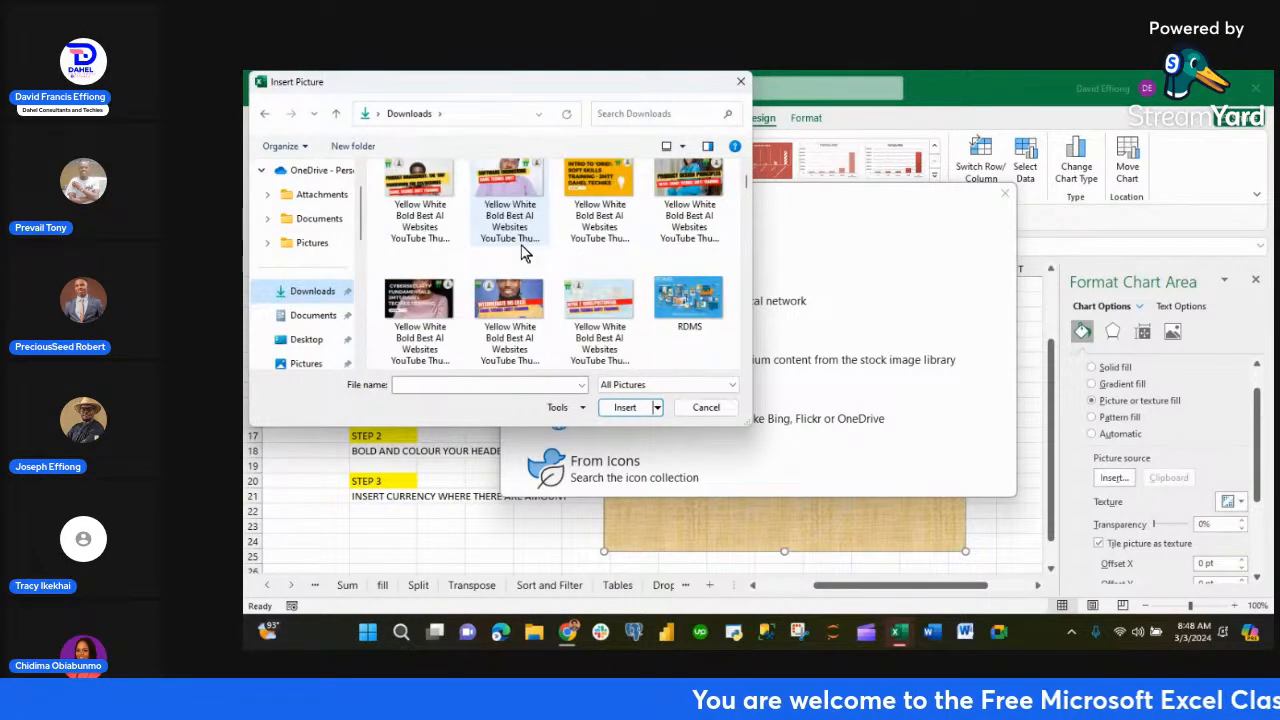
scroll(524, 253, "up", 5)
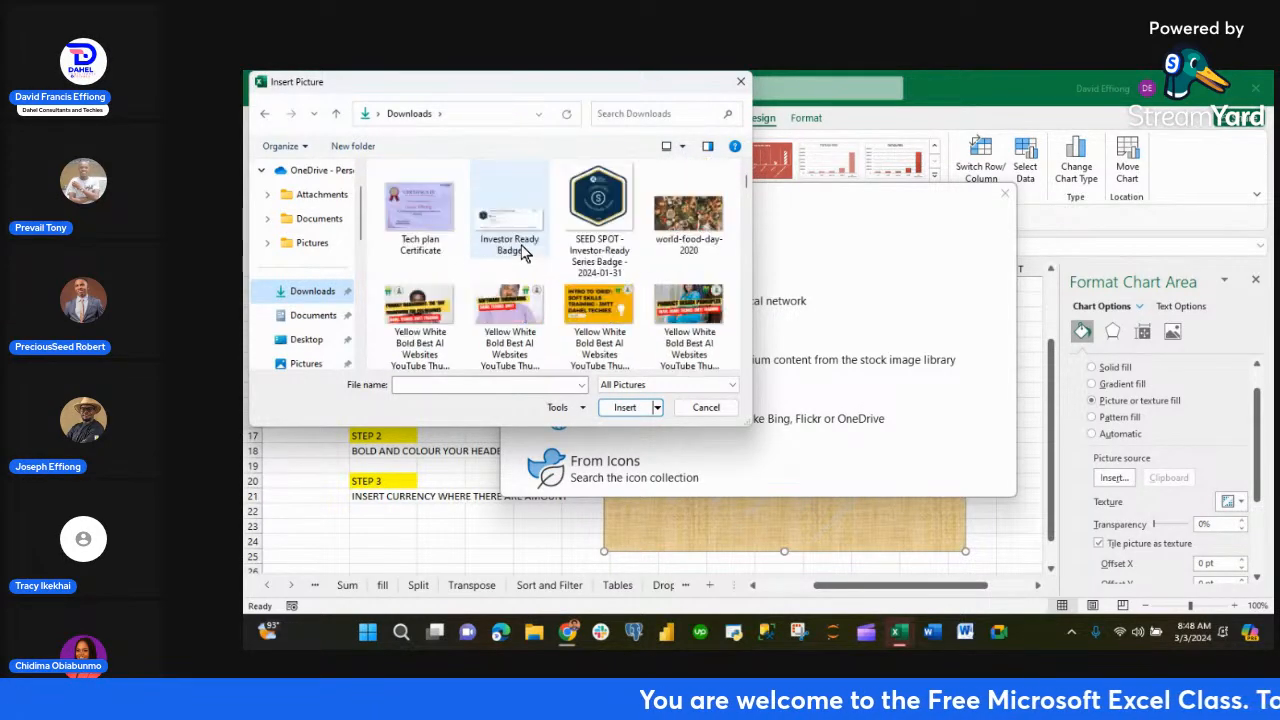
left_click(741, 86)
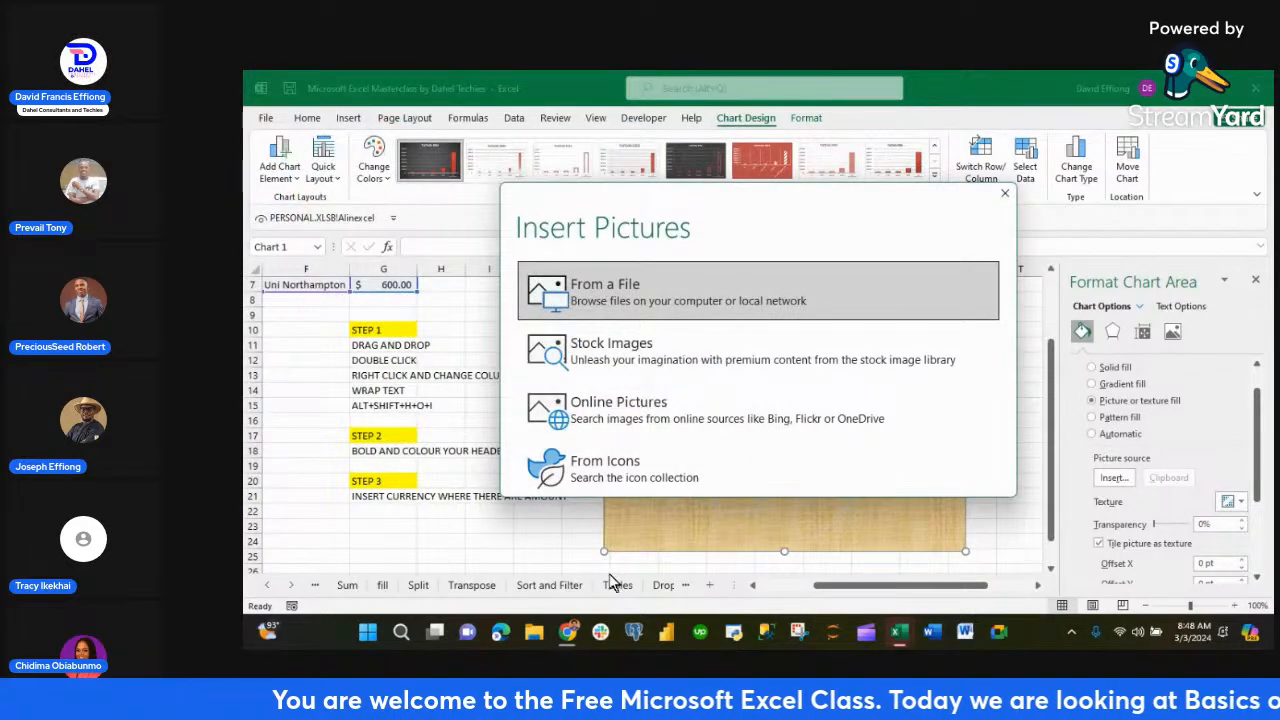
- Check the graduation picture's download in the Downloads folder in File Explorer and return to the Excel workbook
mouse_move(566, 631)
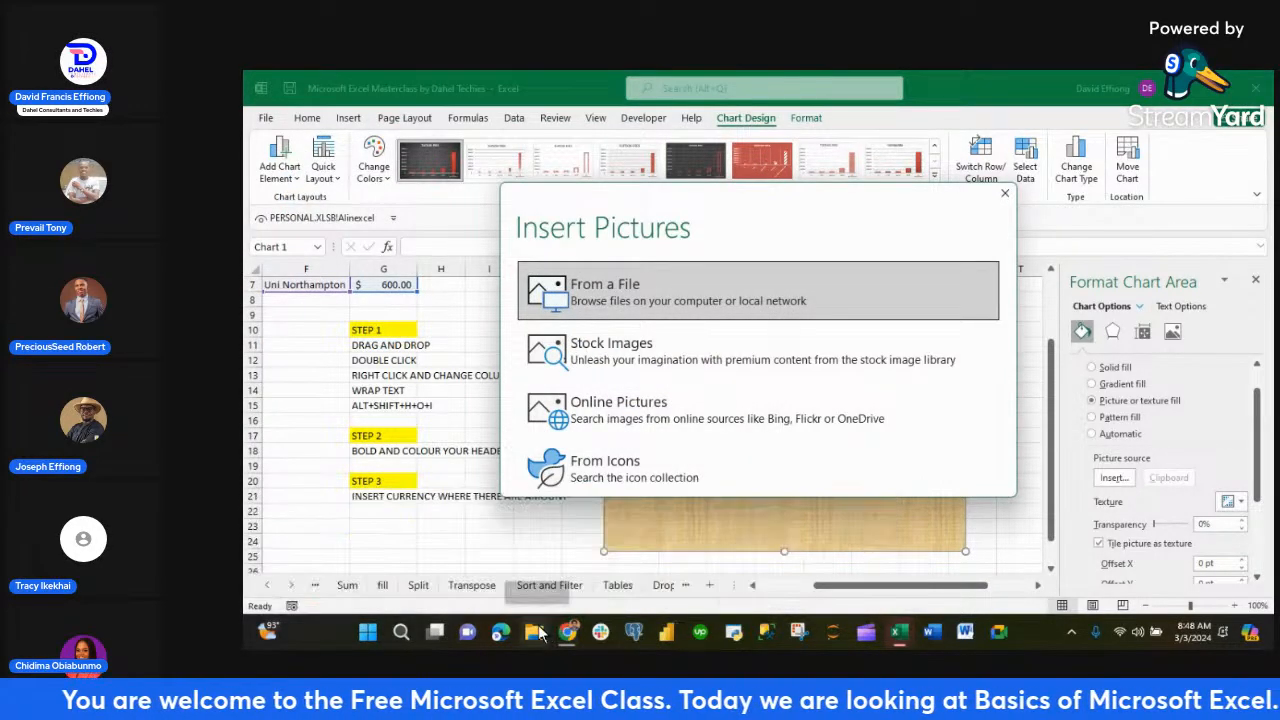
left_click(541, 633)
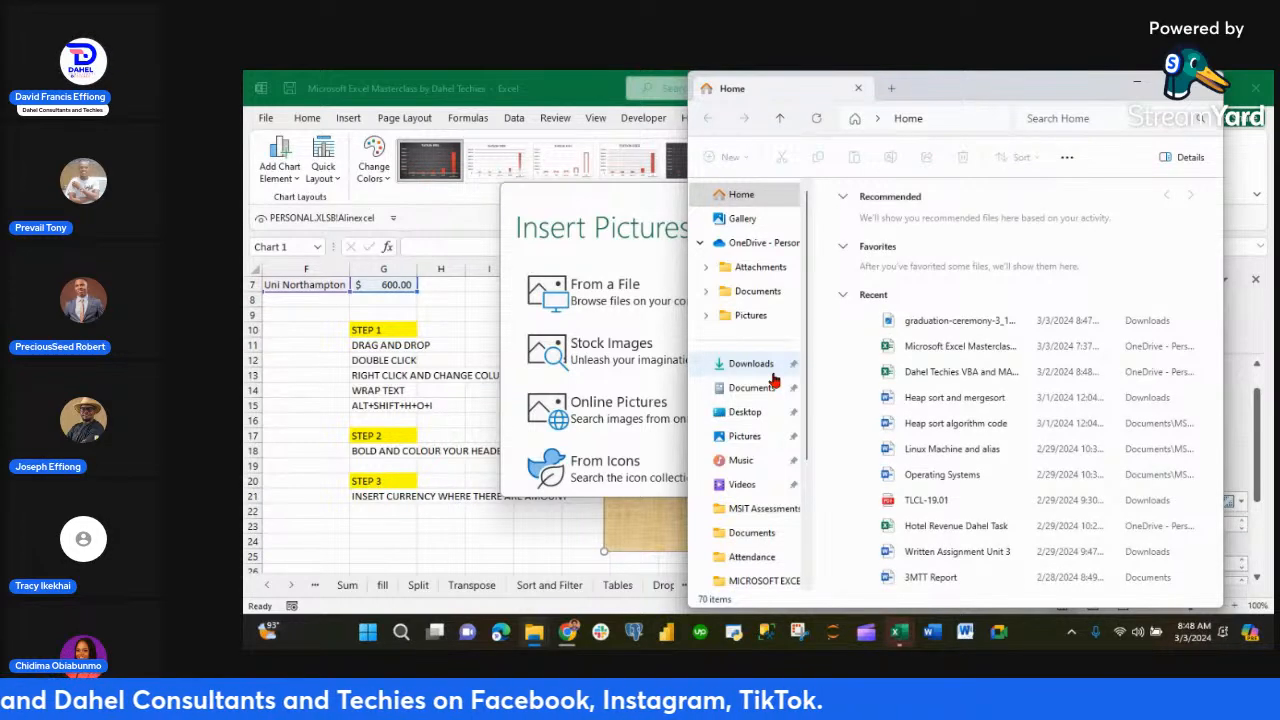
left_click(773, 375)
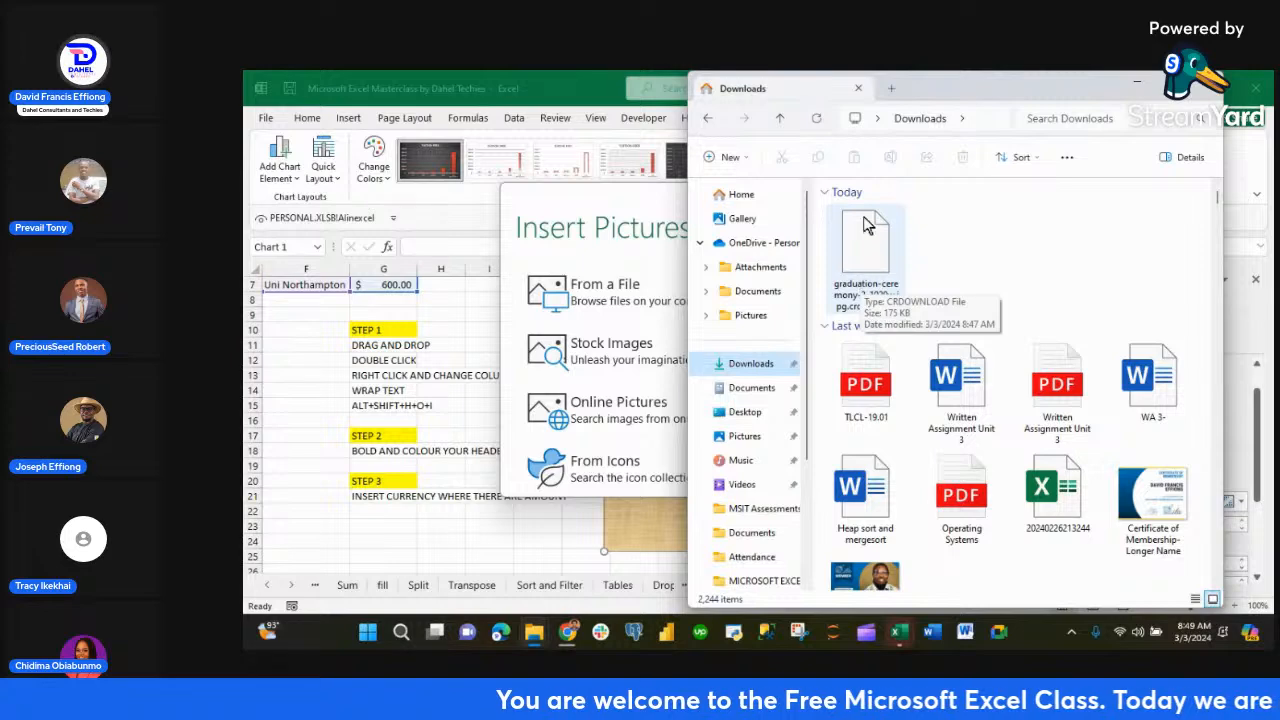
left_click(1136, 83)
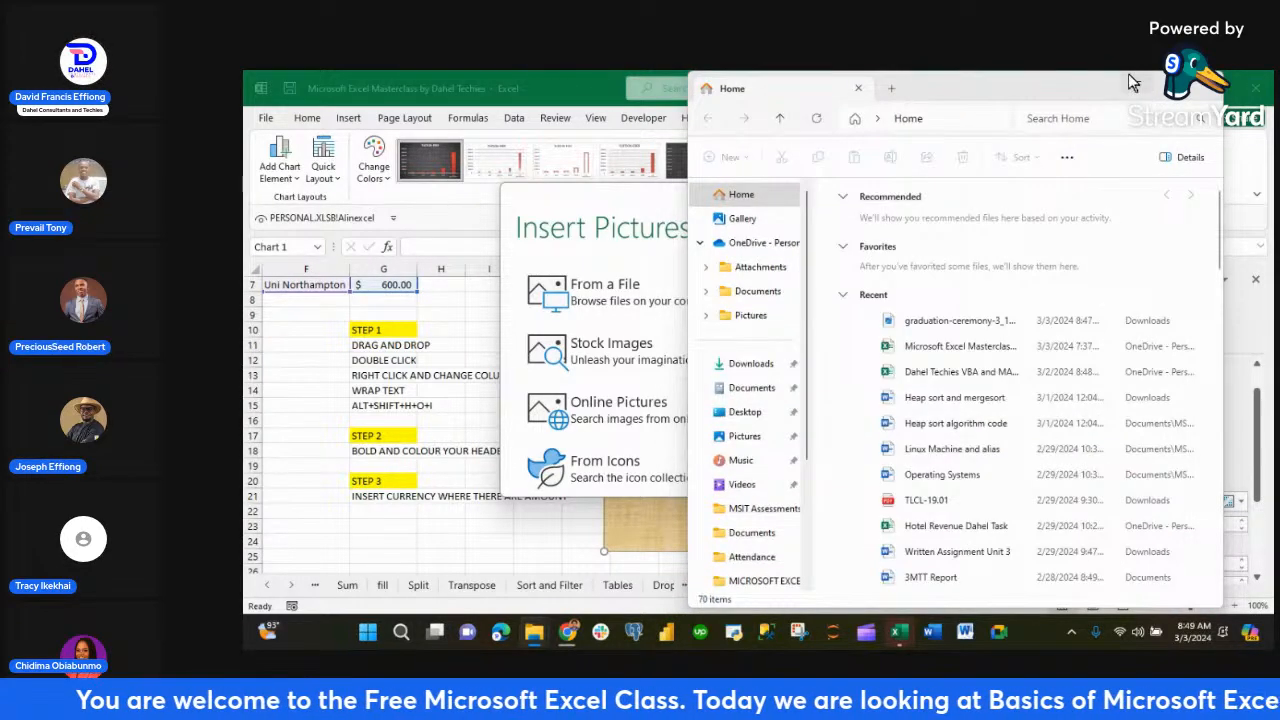
left_click(1136, 83)
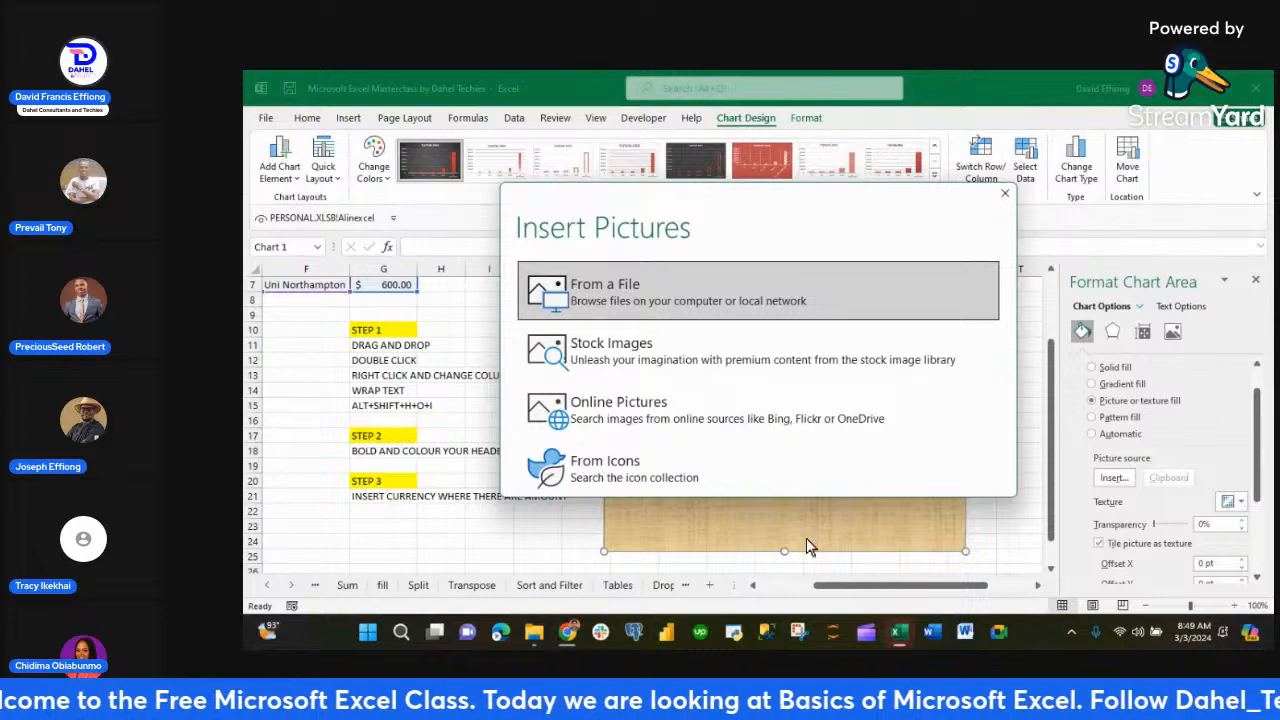
- Switch to the UNIVERSITY image search in Chrome and preview the Furman University graduates picture from the related images
mouse_move(567, 631)
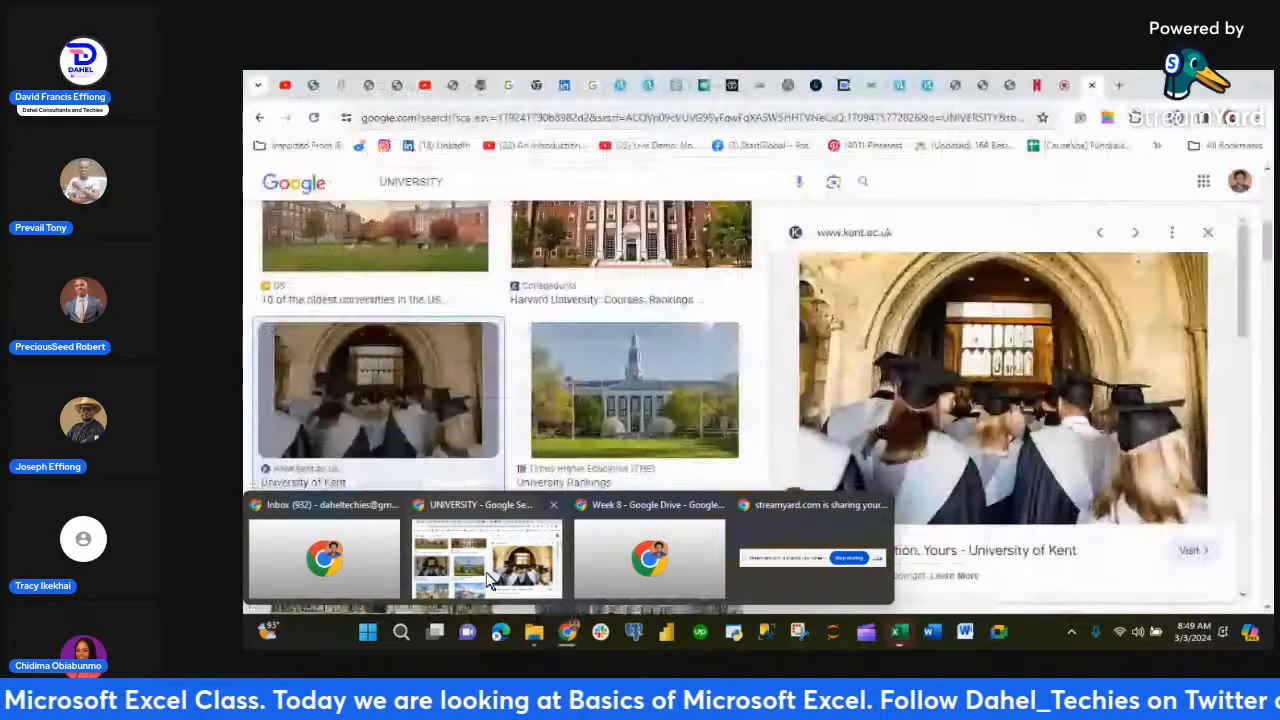
left_click(490, 580)
scroll(1000, 400, "down", 8)
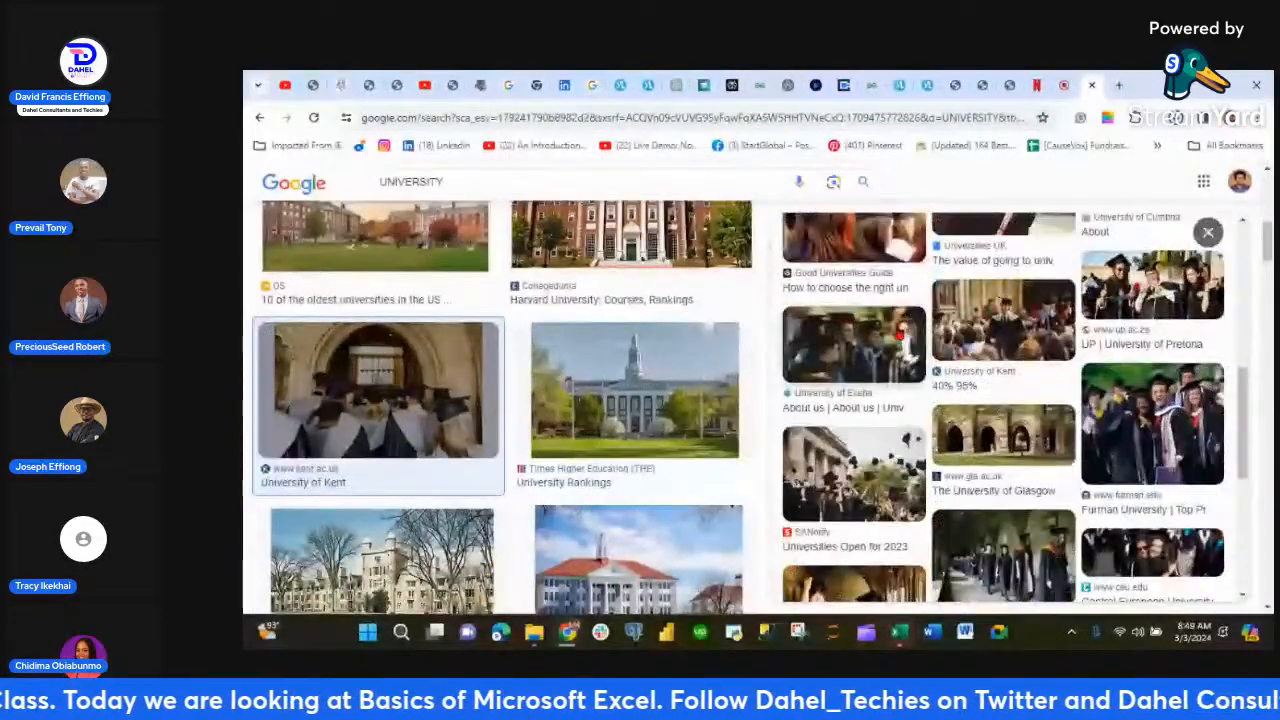
left_click(1148, 428)
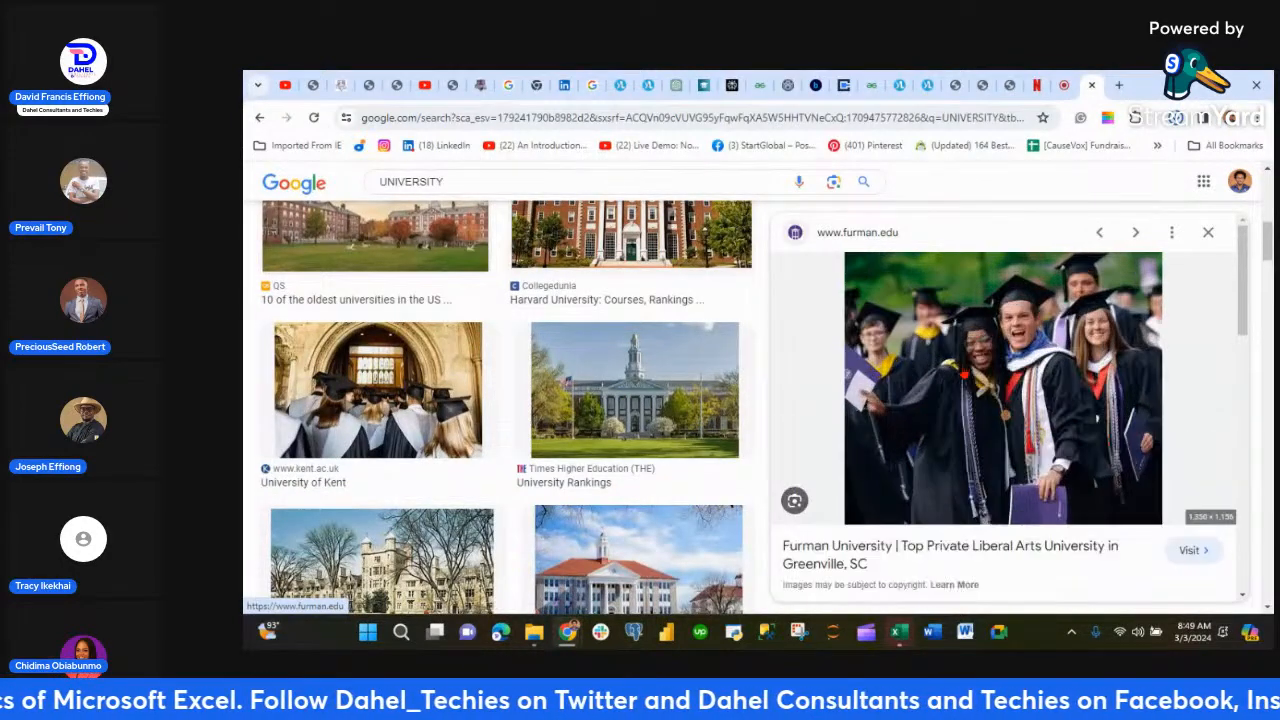
- Save the Furman University graduates image as the JPEG Homepage-Advantage-Image in the Downloads folder
right_click(995, 300)
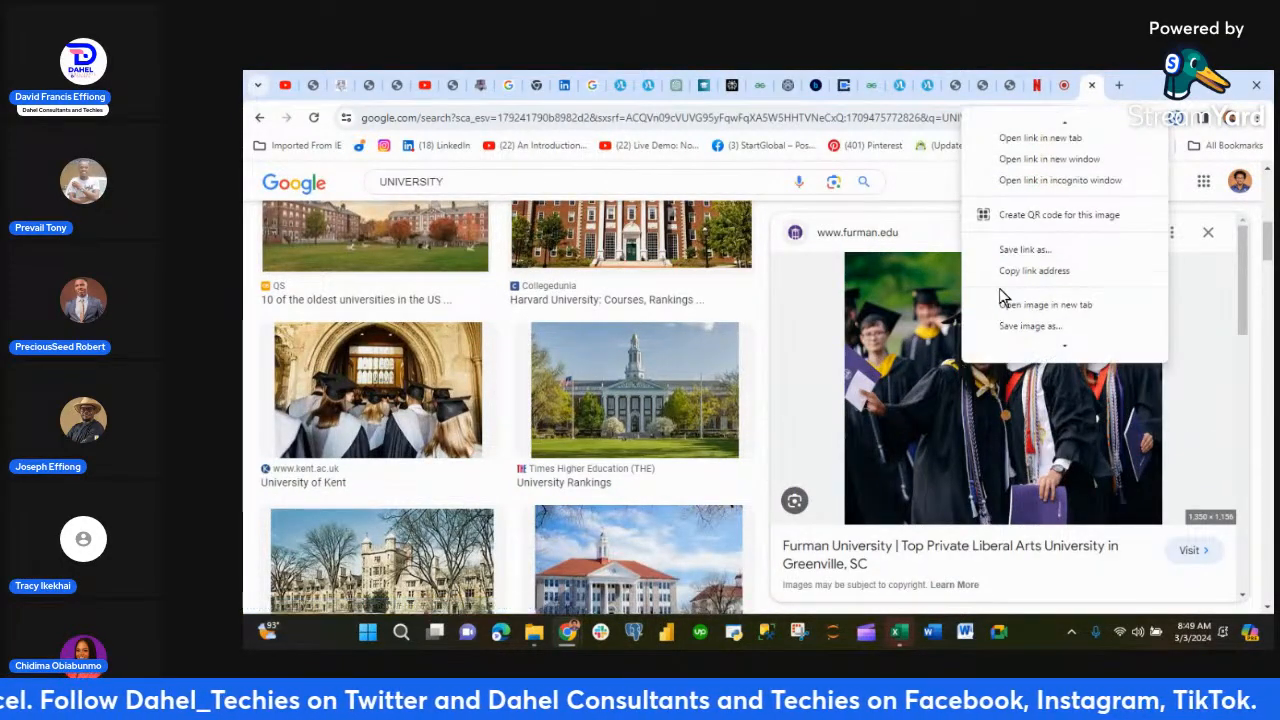
scroll(995, 330, "down", 2)
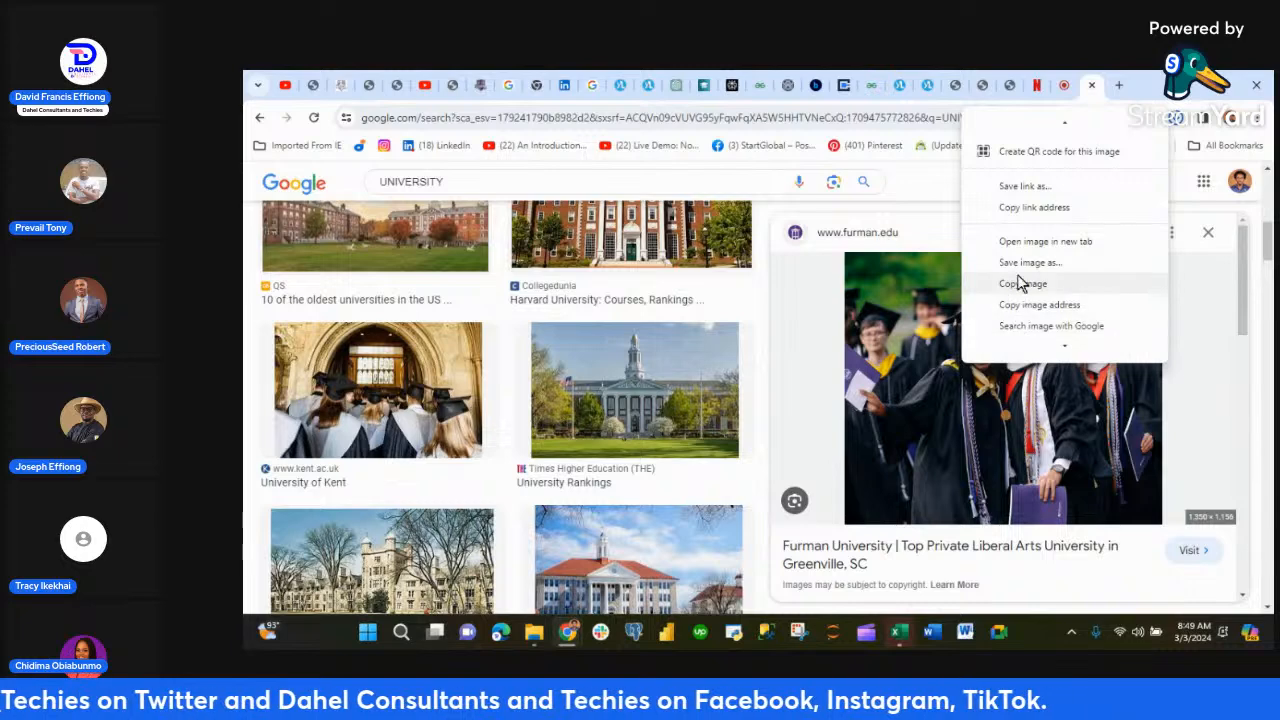
left_click(1032, 279)
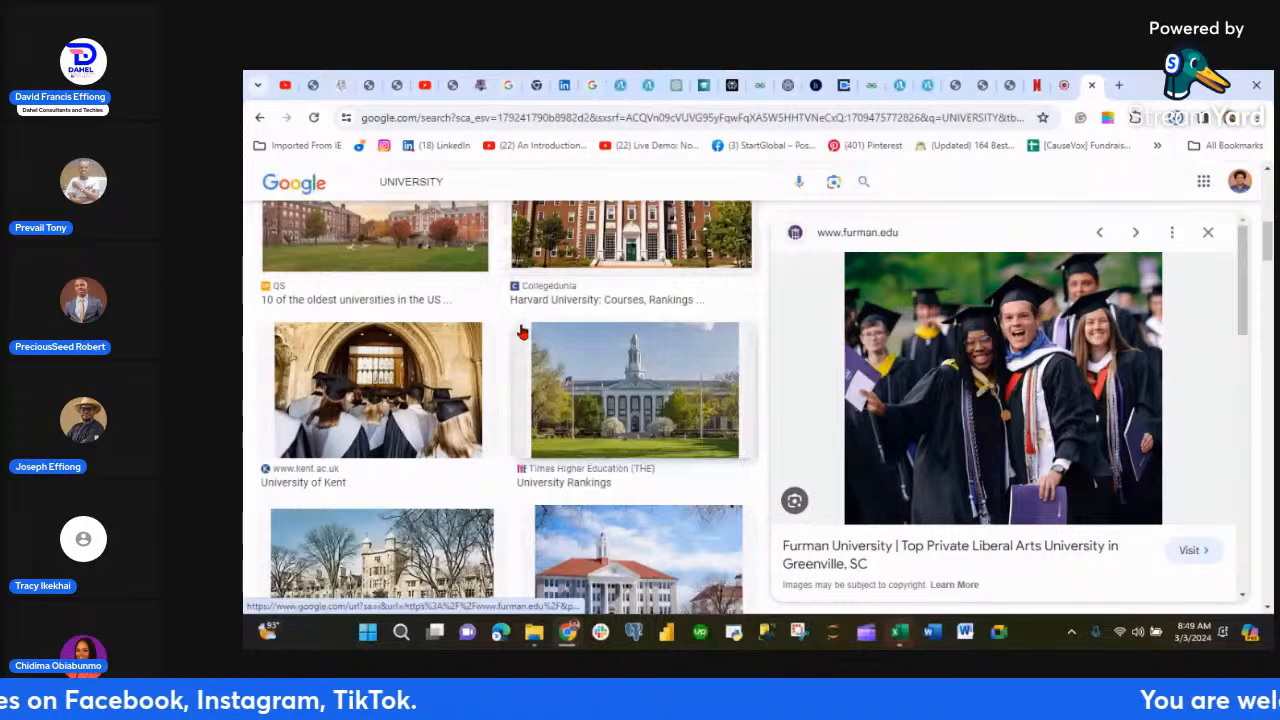
double_click(536, 372)
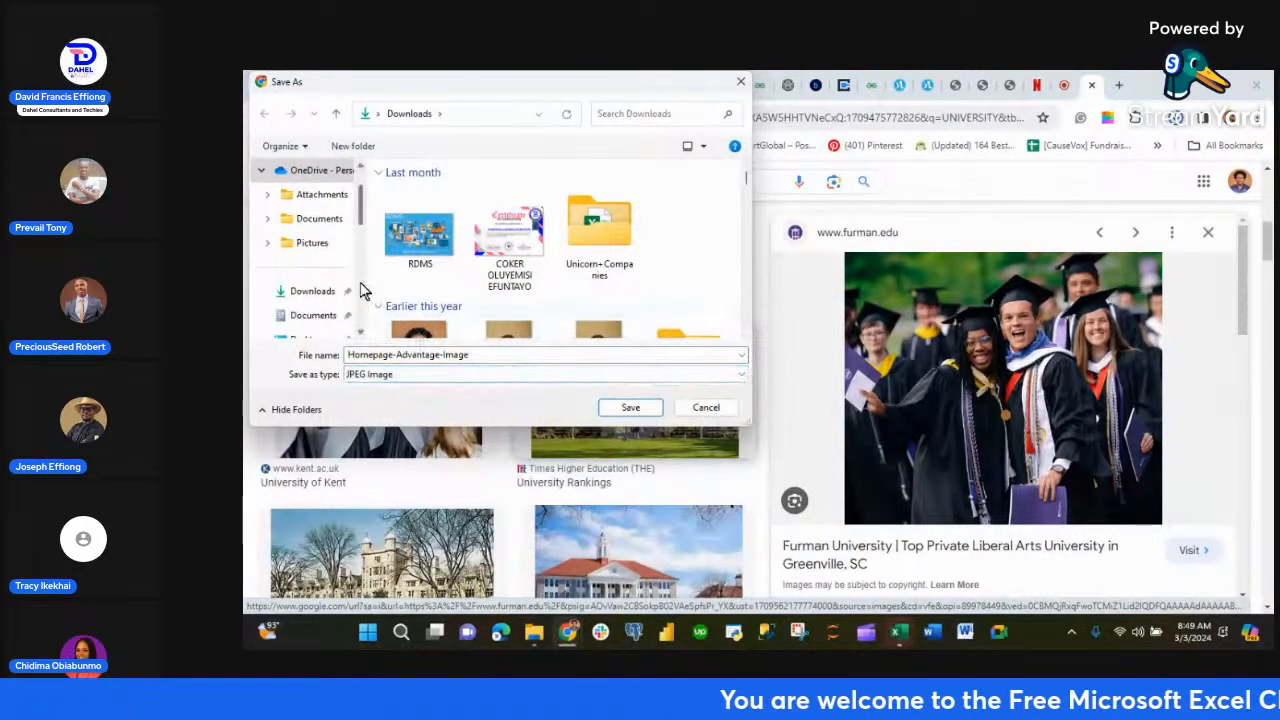
left_click(302, 292)
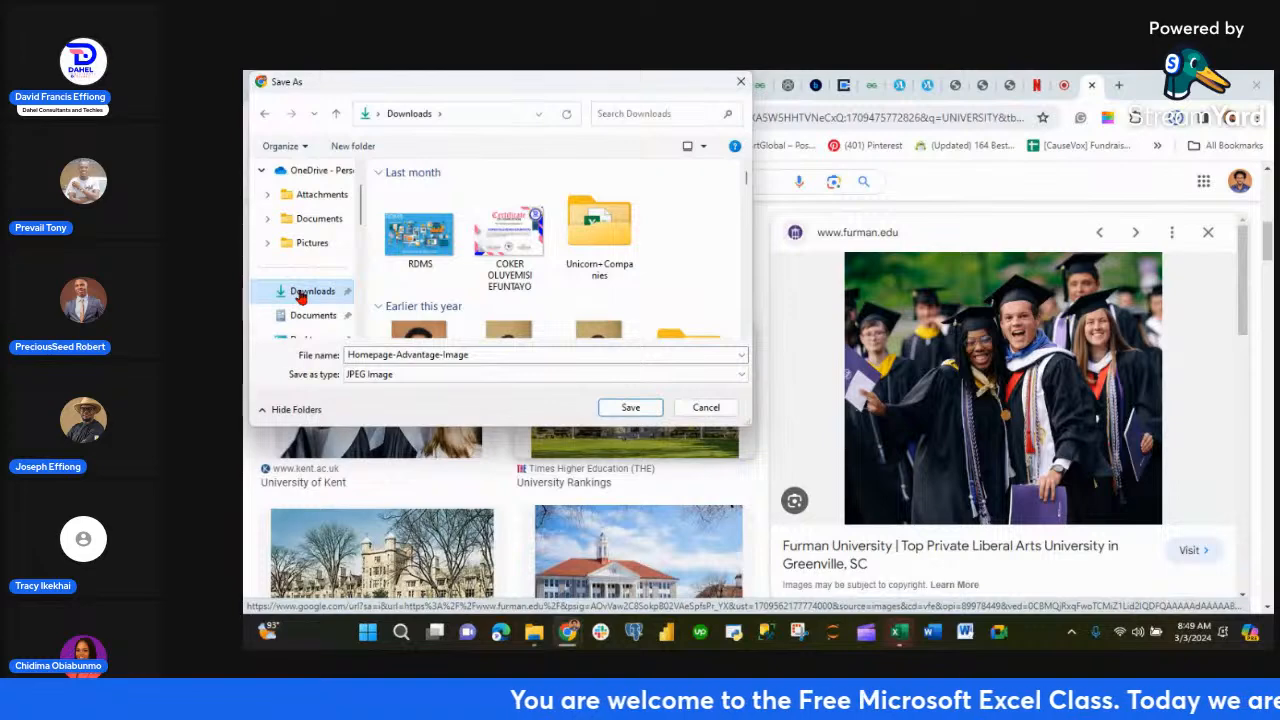
left_click(630, 407)
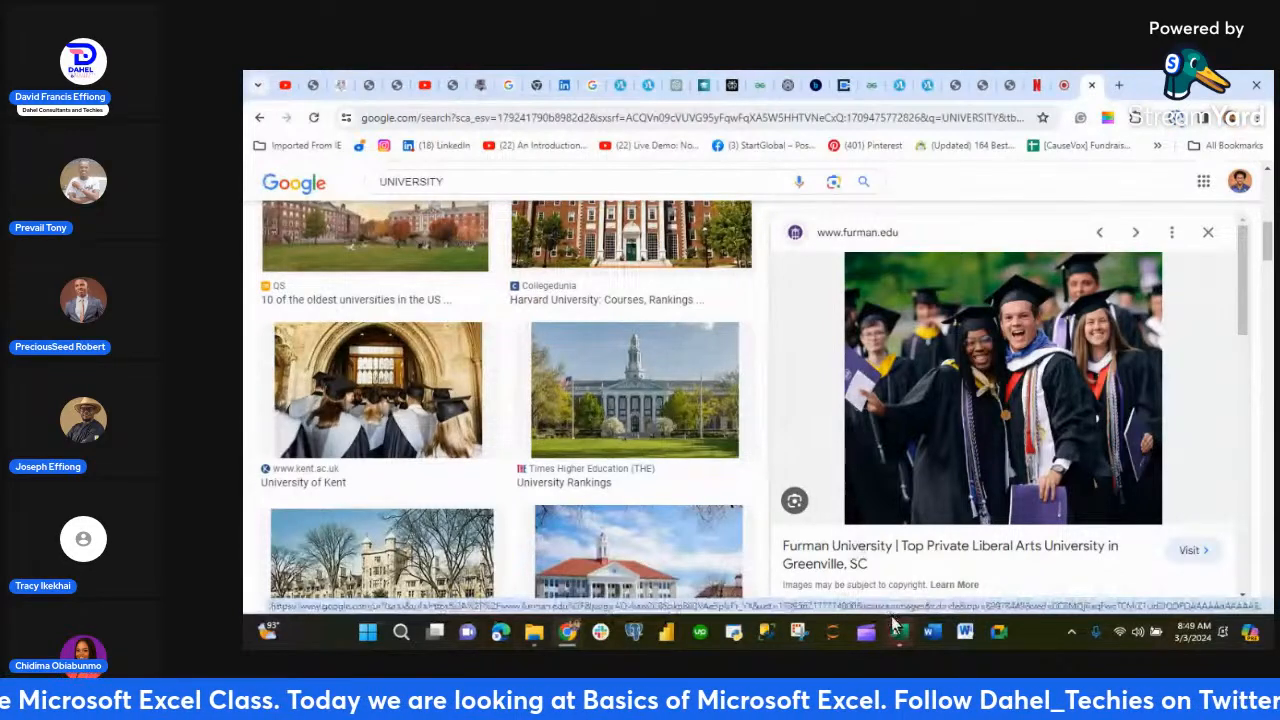
- Switch to the Excel workbook, fill the chart area with the Homepage-Advantage-Image picture from Downloads and set its transparency to 59%
mouse_move(905, 636)
left_click(985, 556)
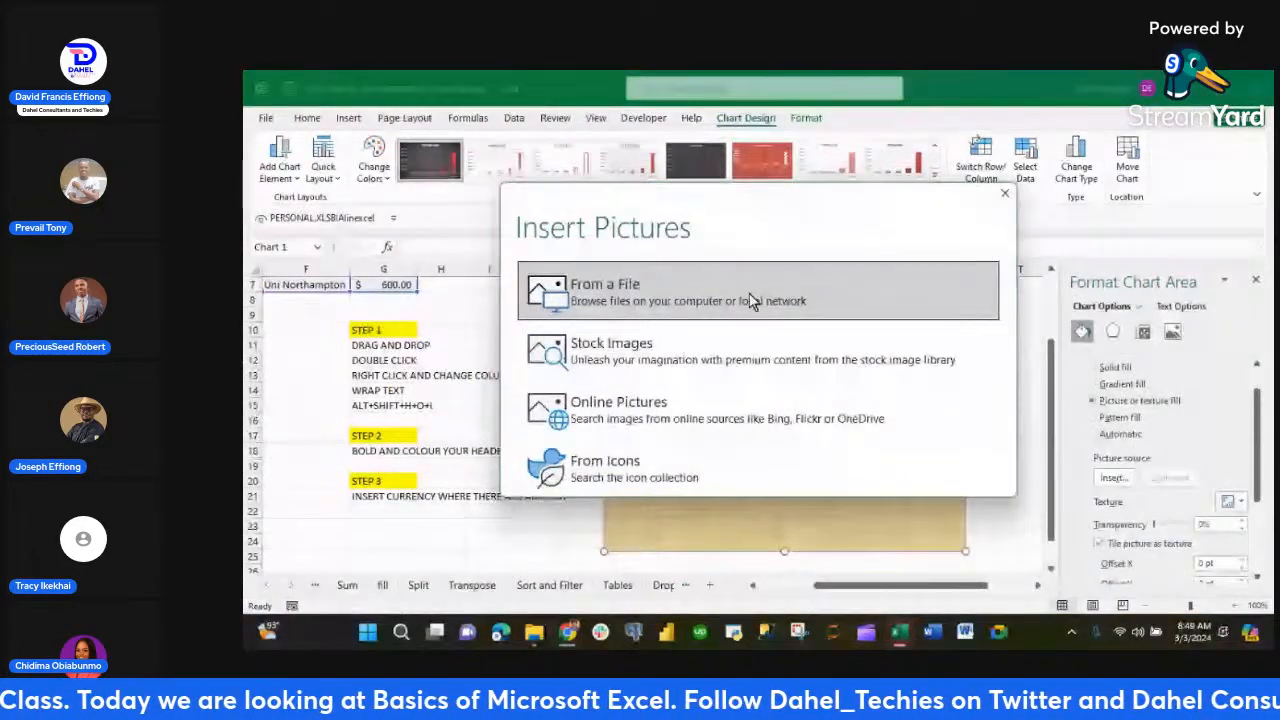
left_click(707, 296)
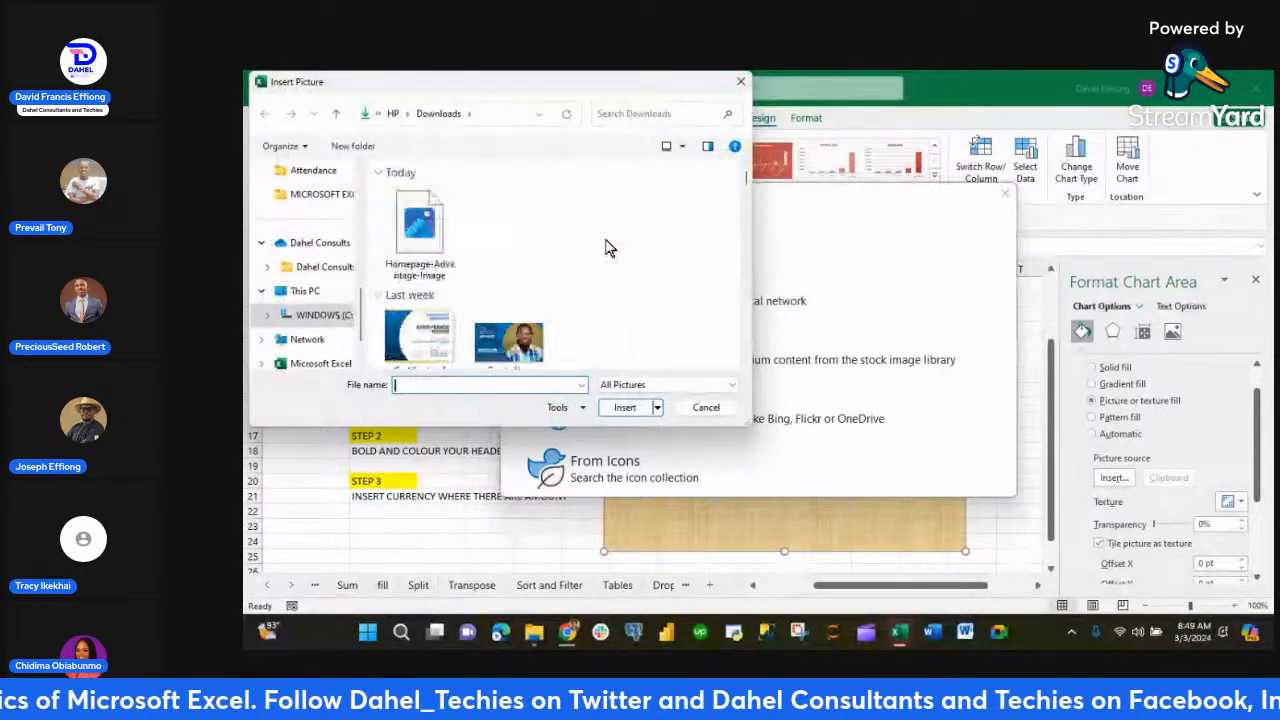
left_click(418, 238)
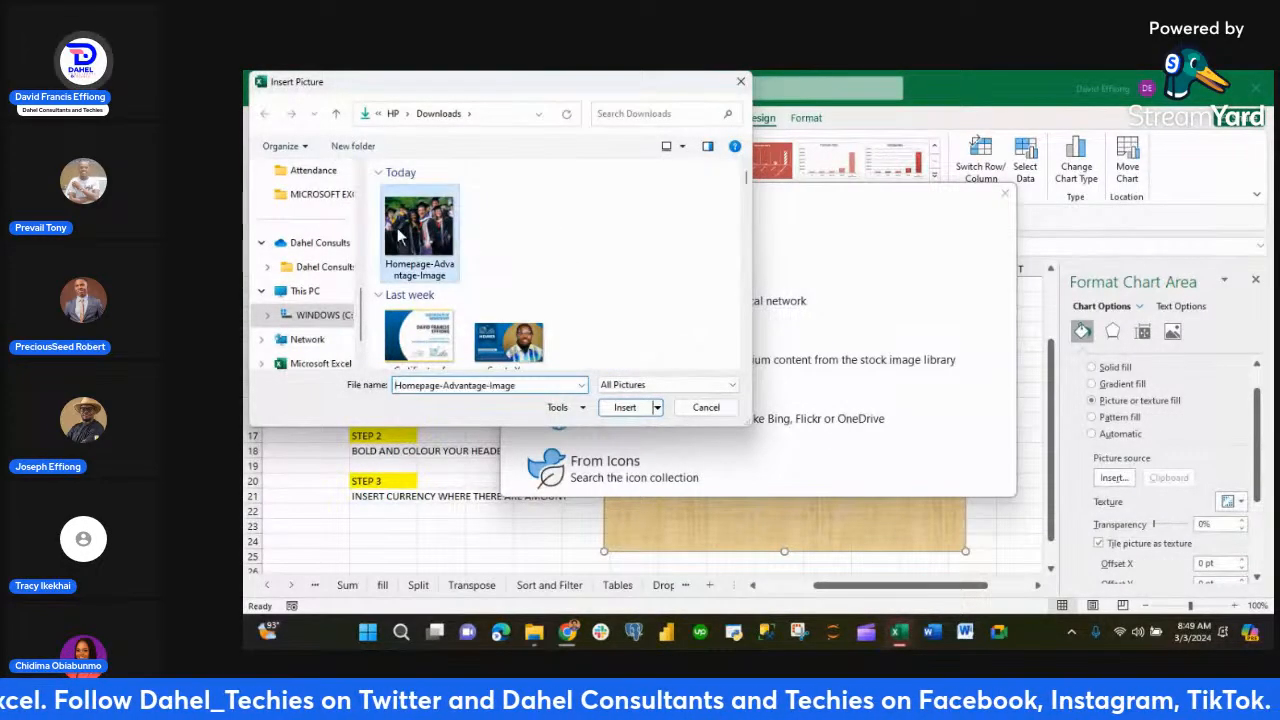
left_click(610, 410)
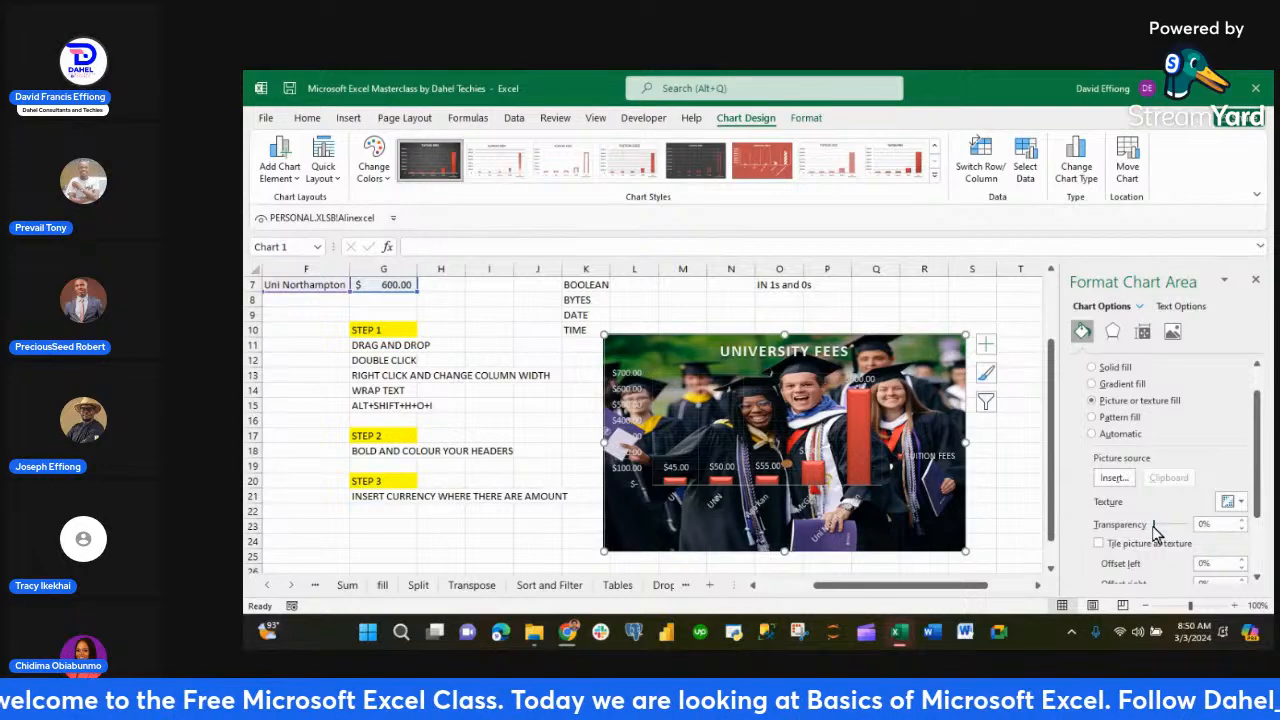
mouse_move(1157, 526)
left_mouse_down()
mouse_move(1188, 532)
mouse_move(1175, 533)
left_mouse_up()
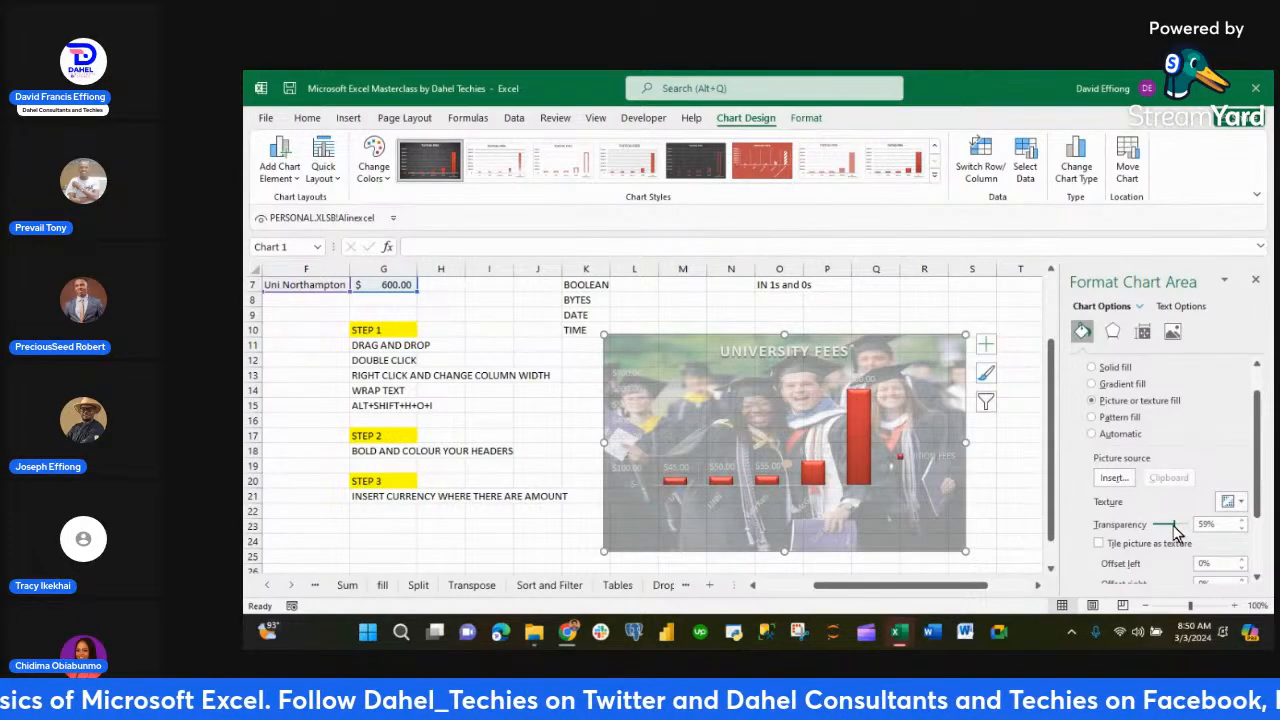
- Set the chart's major gridlines to a solid line with a width of 2.5 pt
left_click(777, 436)
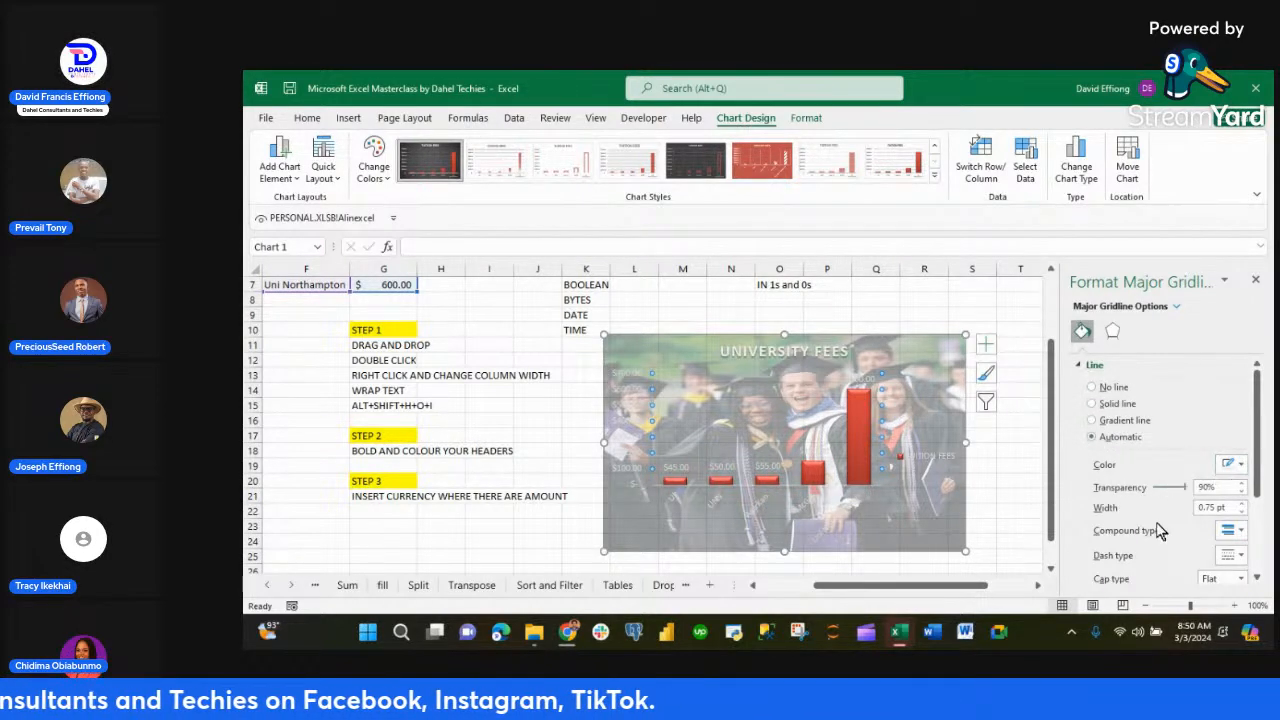
left_click(1241, 506)
left_click(1241, 506)
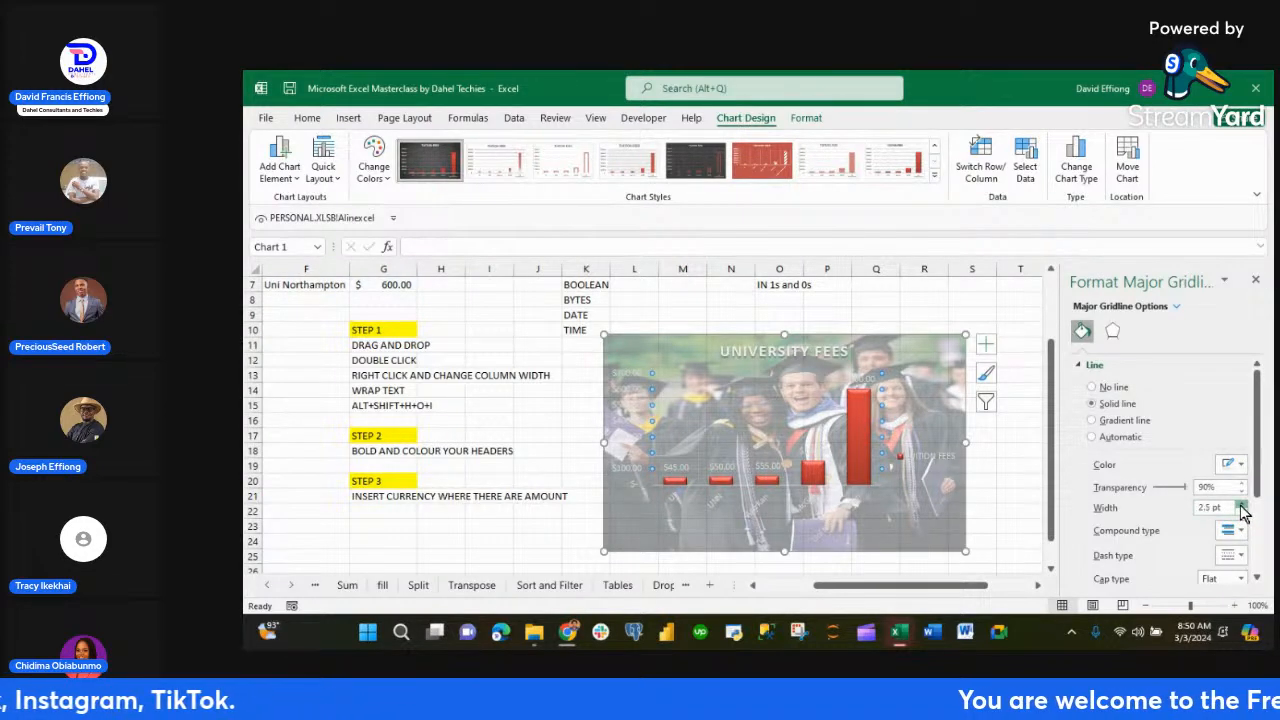
scroll(1110, 530, "down", 2)
scroll(1157, 495, "down", 2)
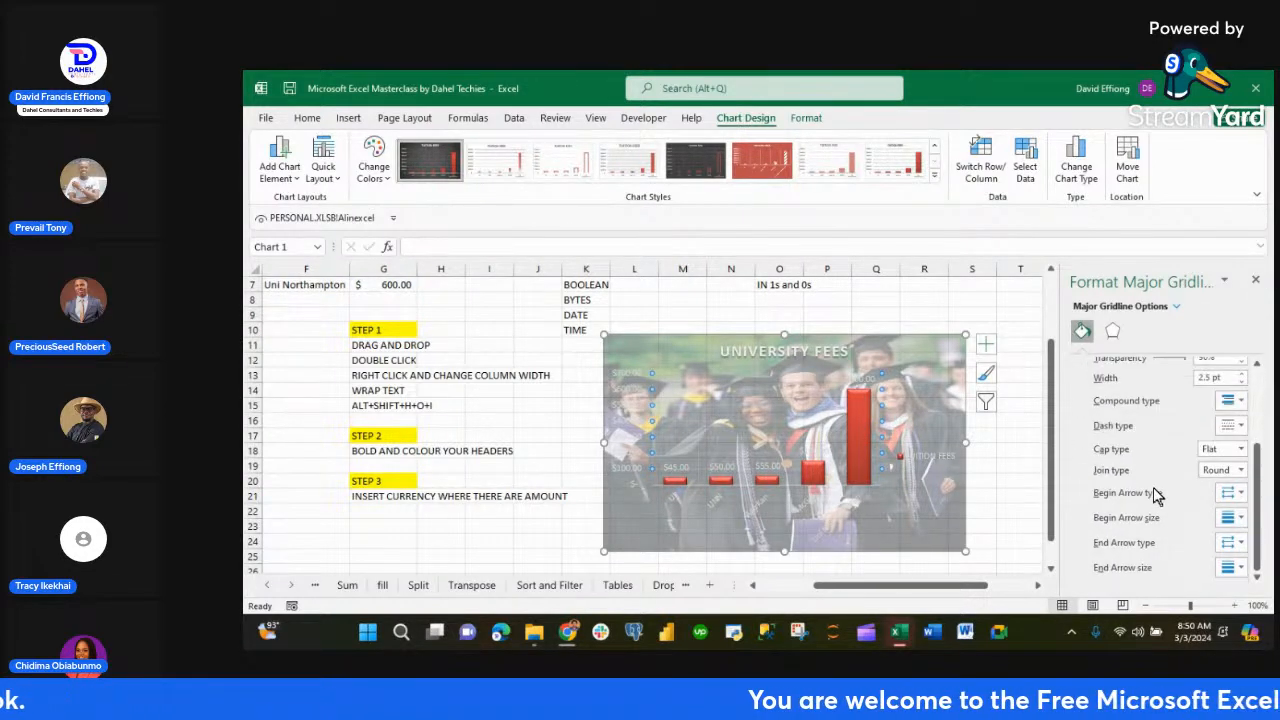
left_click(1113, 331)
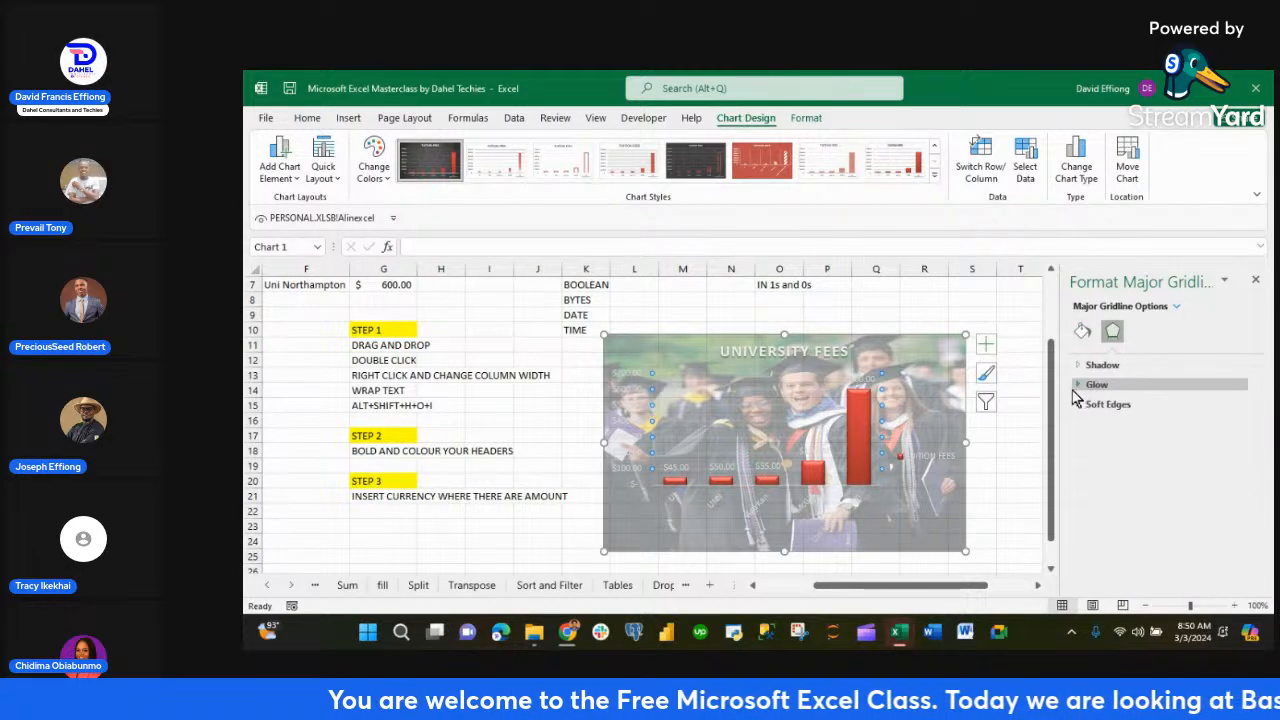
- Change the text fill of the chart's data labels to black, after trying orange
left_click(830, 458)
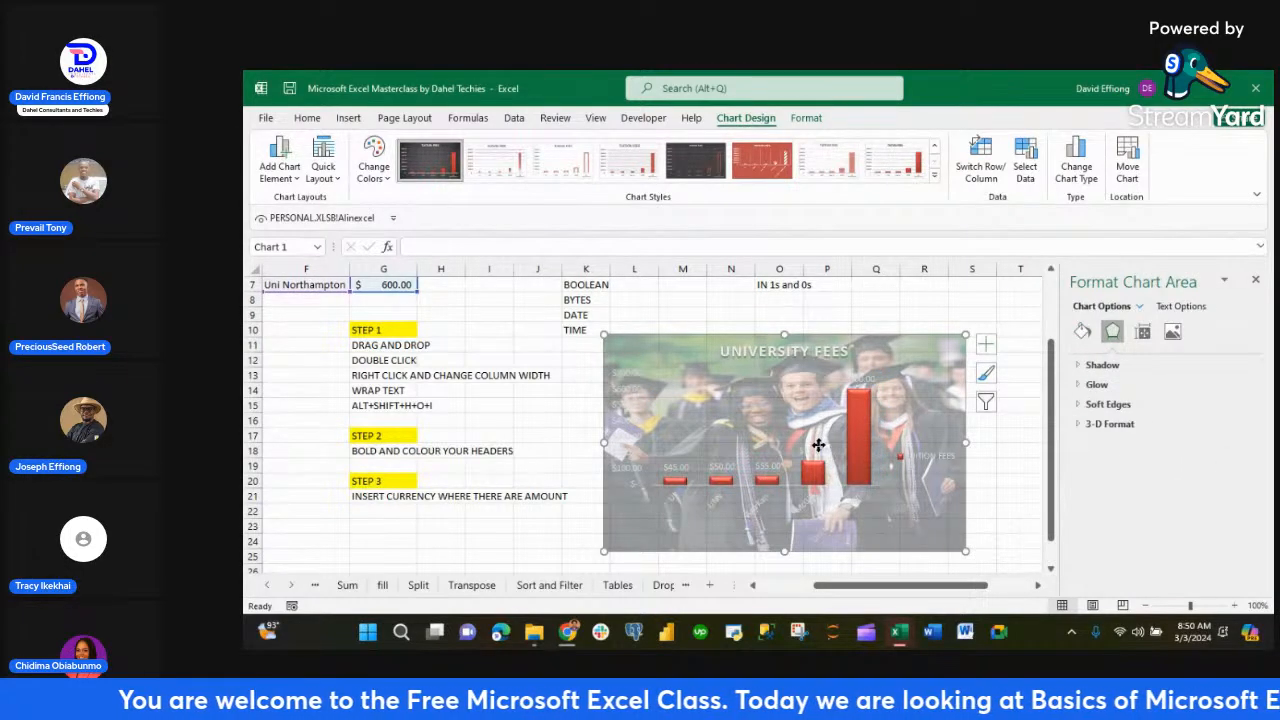
left_click(818, 445)
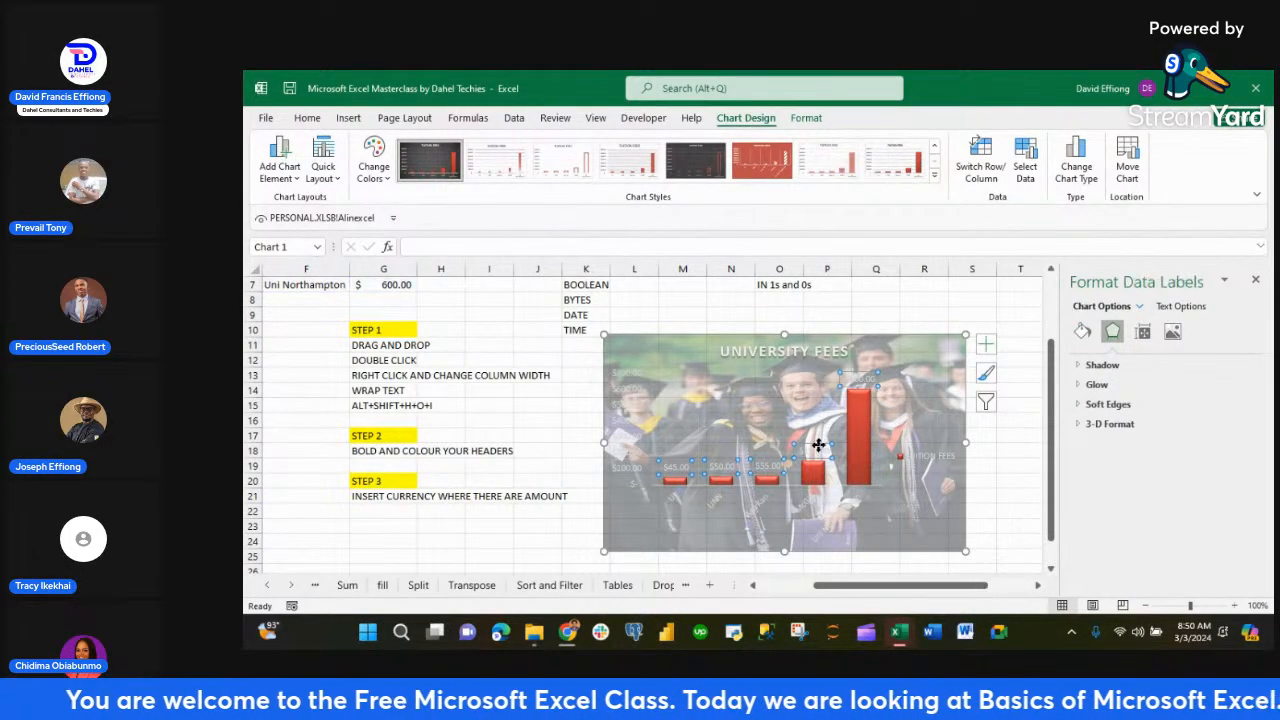
left_click(1170, 307)
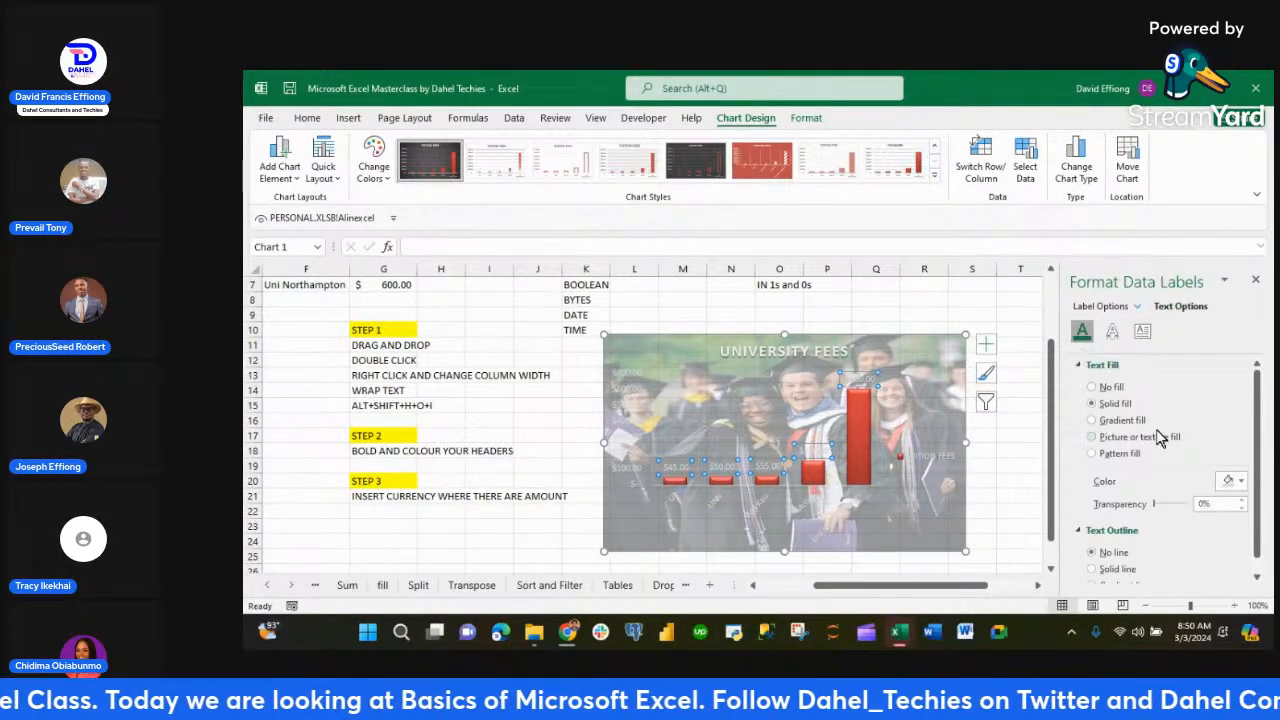
left_click(1243, 484)
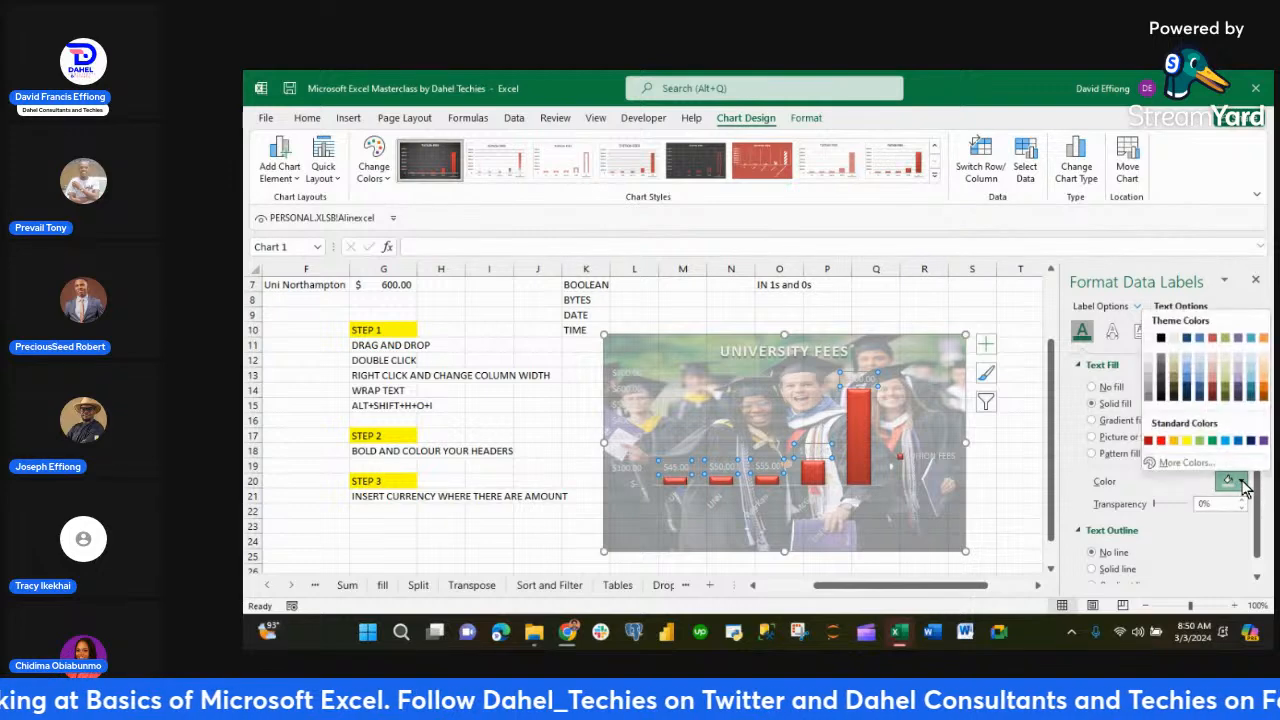
left_click(1175, 445)
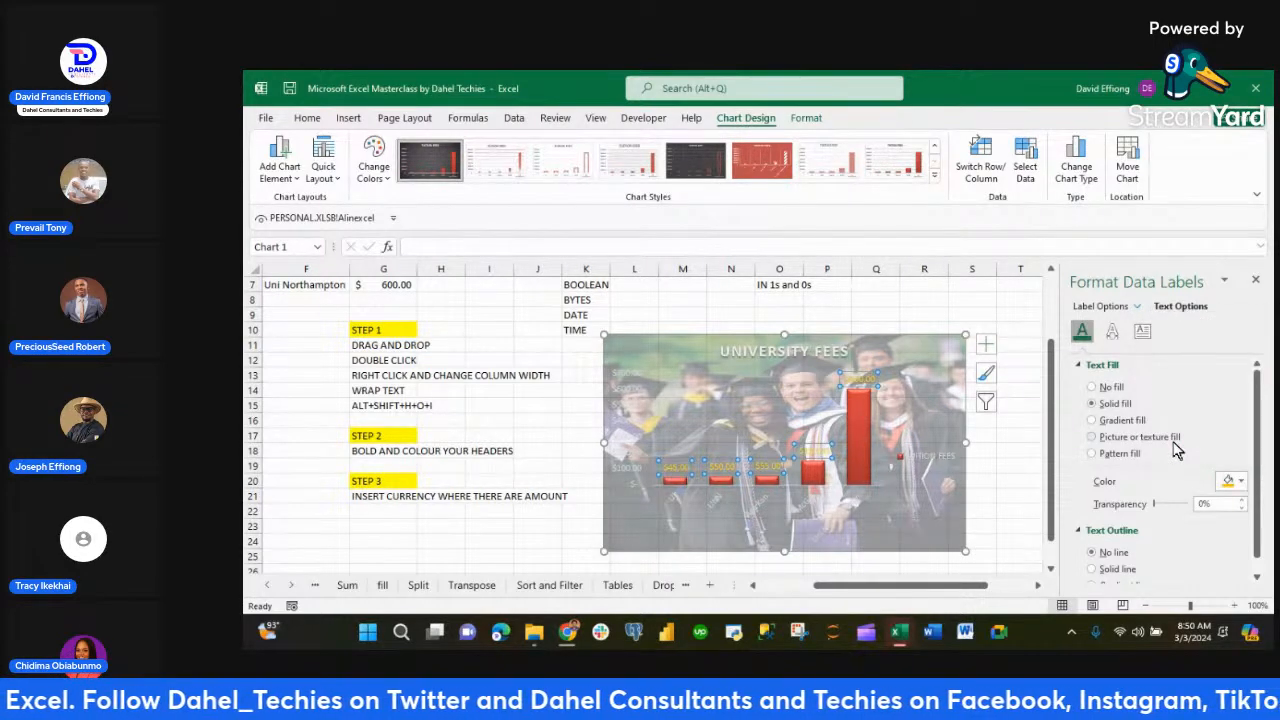
left_click(1242, 483)
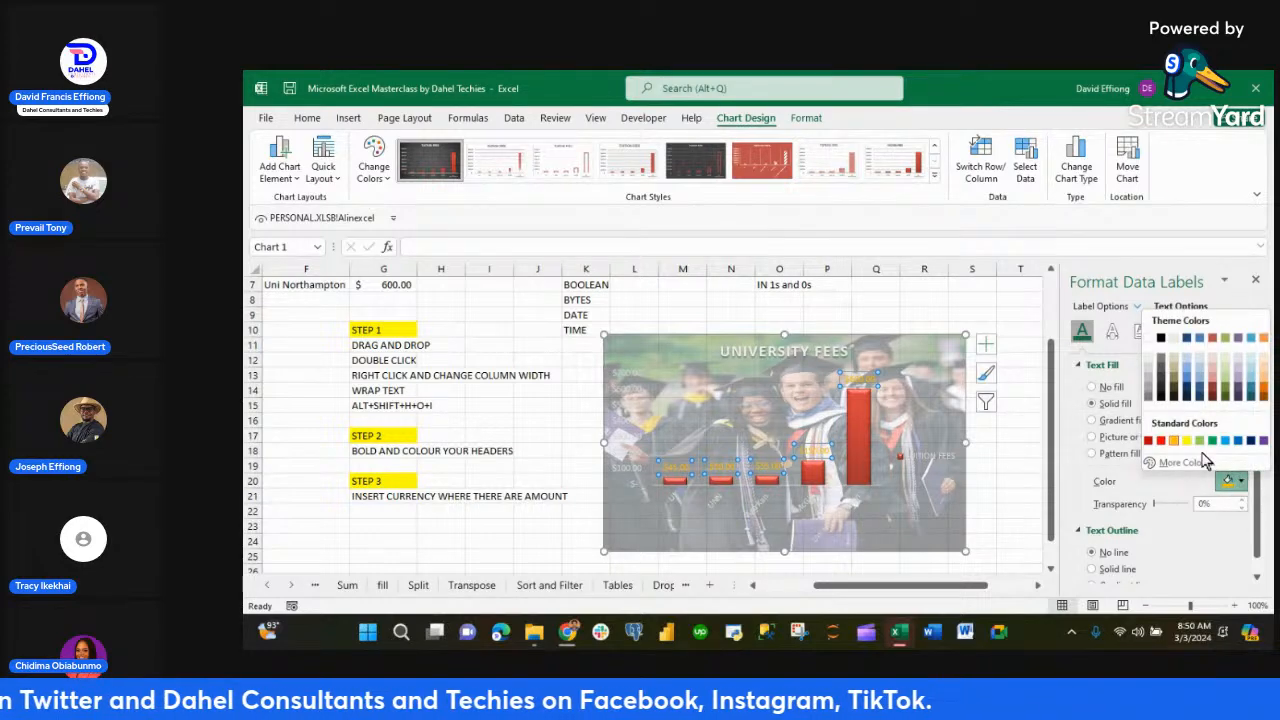
left_click(1161, 338)
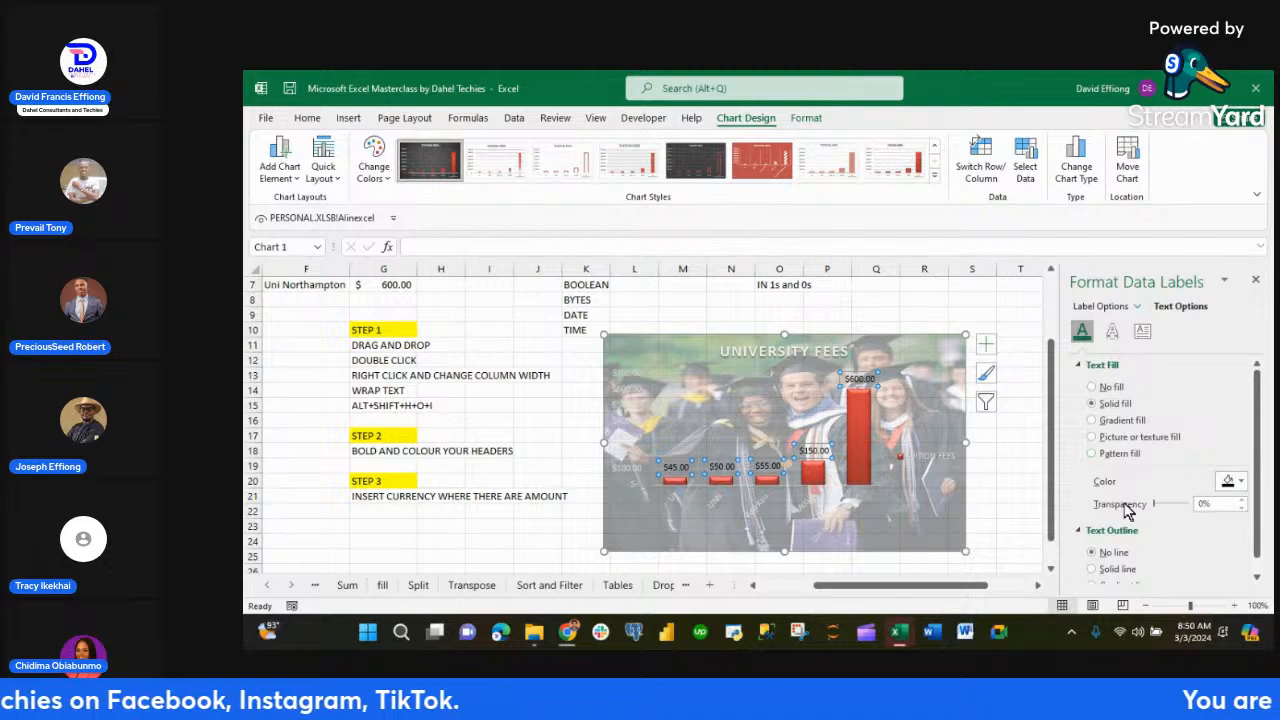
- Try a solid line as the data labels' text outline and revert it to no line
scroll(1127, 510, "down", 1)
left_click(1093, 556)
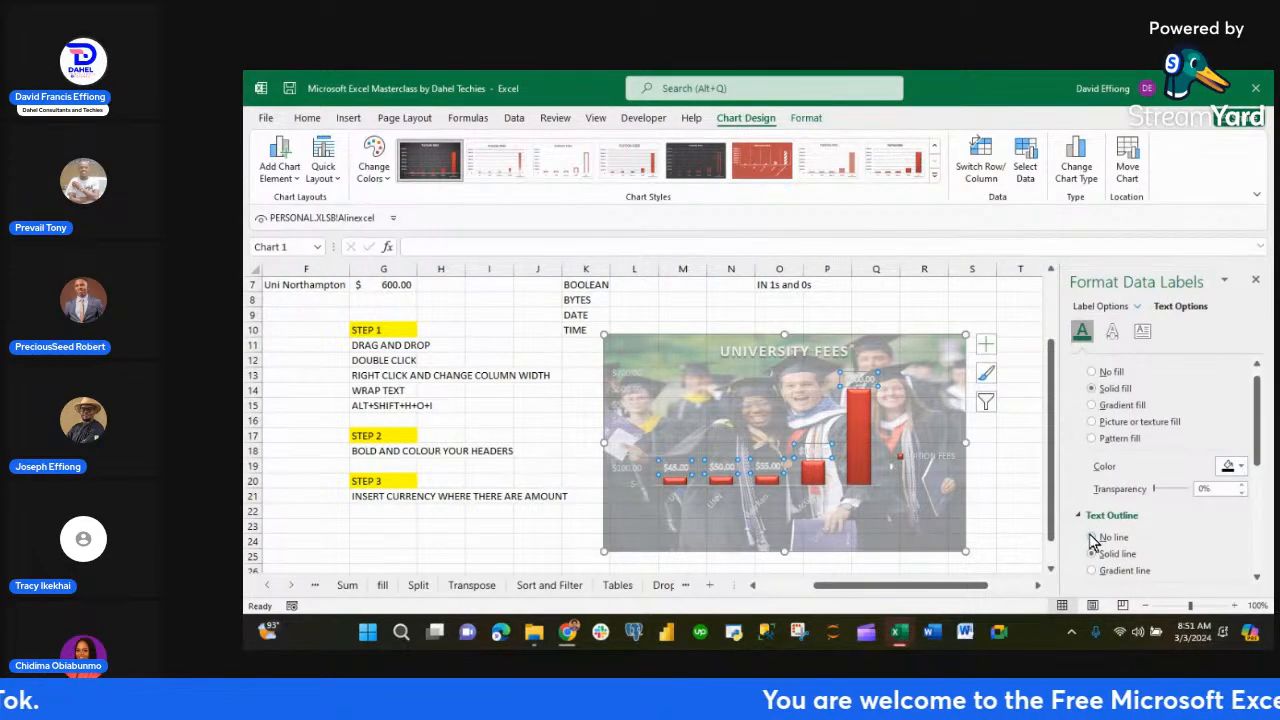
left_click(1092, 538)
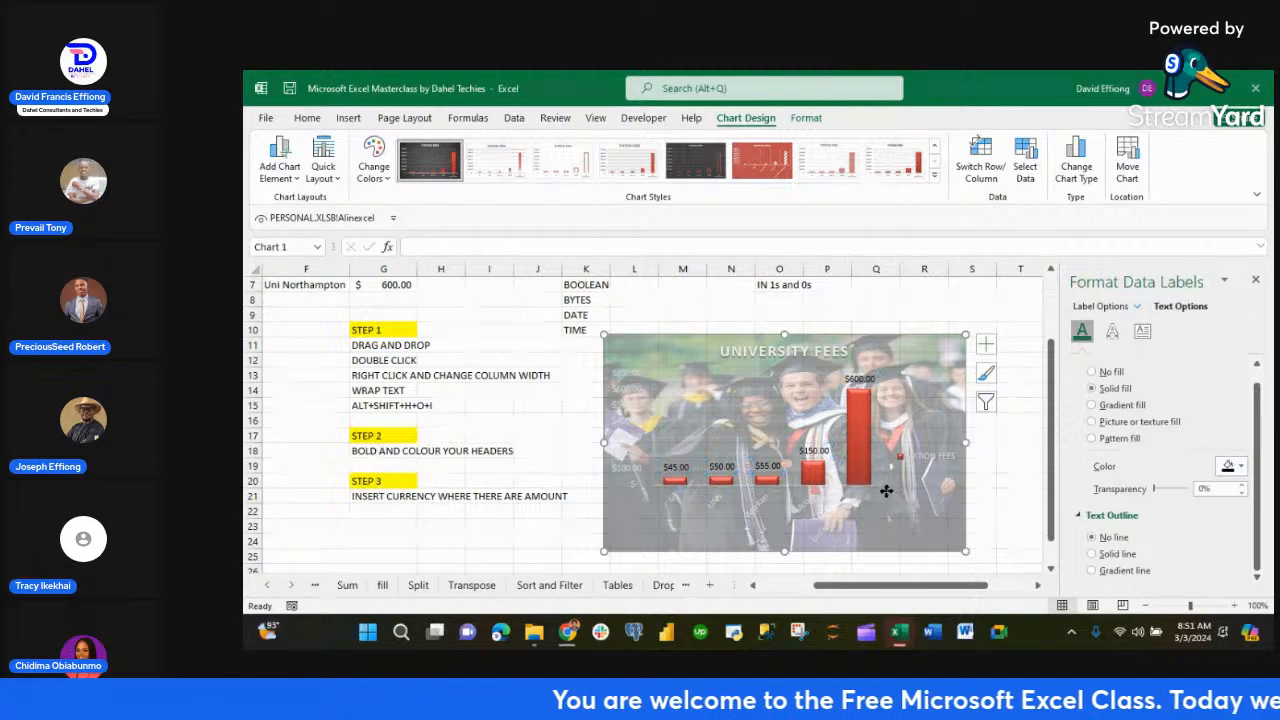
- Give the chart's plot area a solid black border with a width of 2.75 pt
left_click(883, 486)
left_click(882, 482)
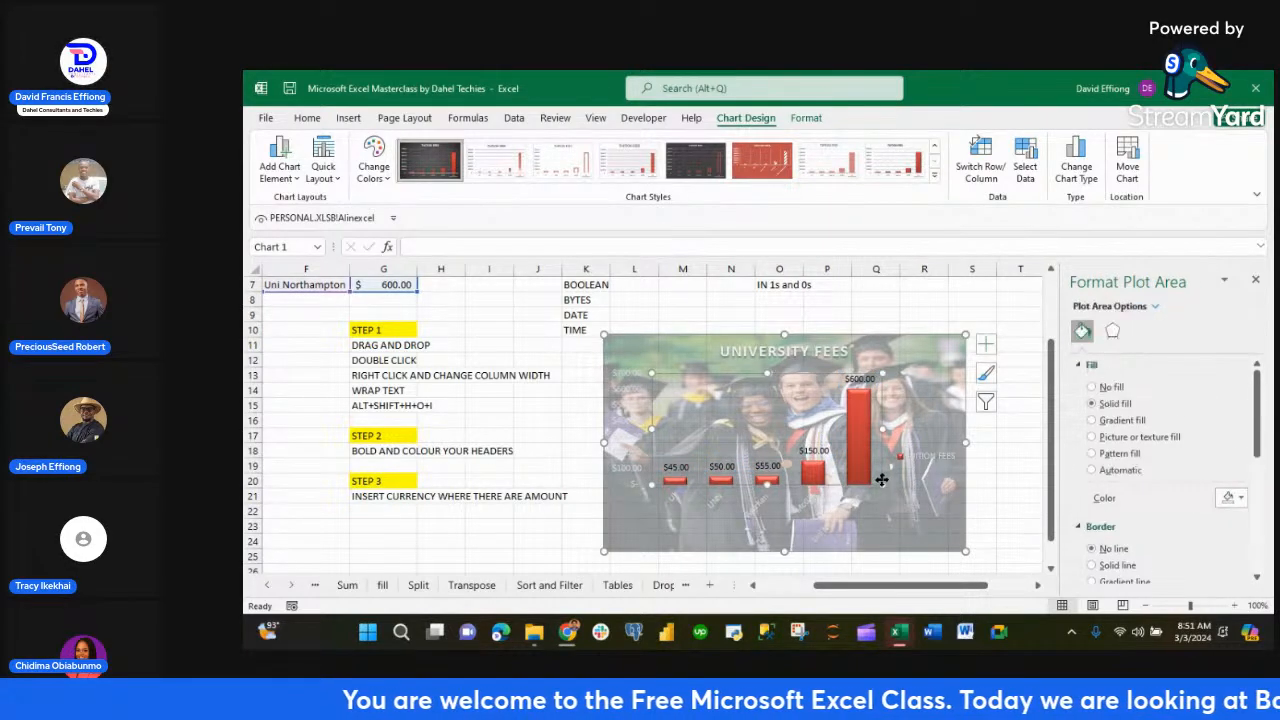
scroll(1120, 450, "down", 1)
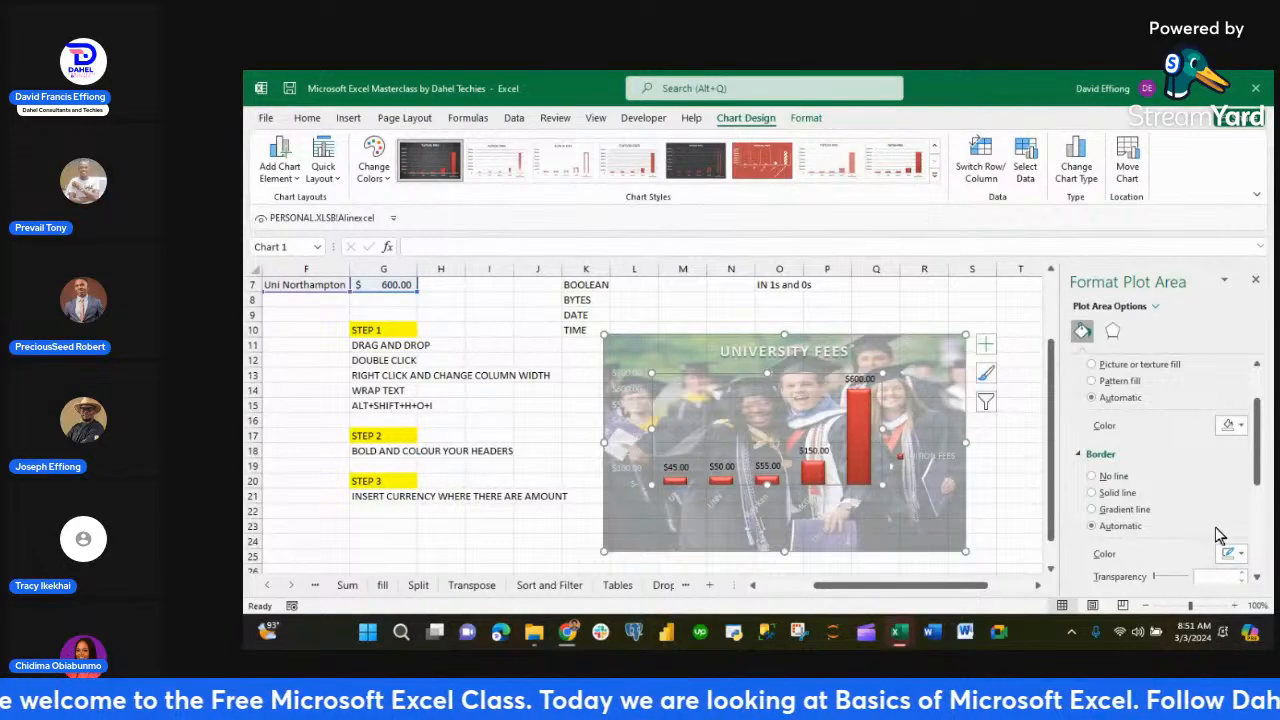
left_click(1243, 556)
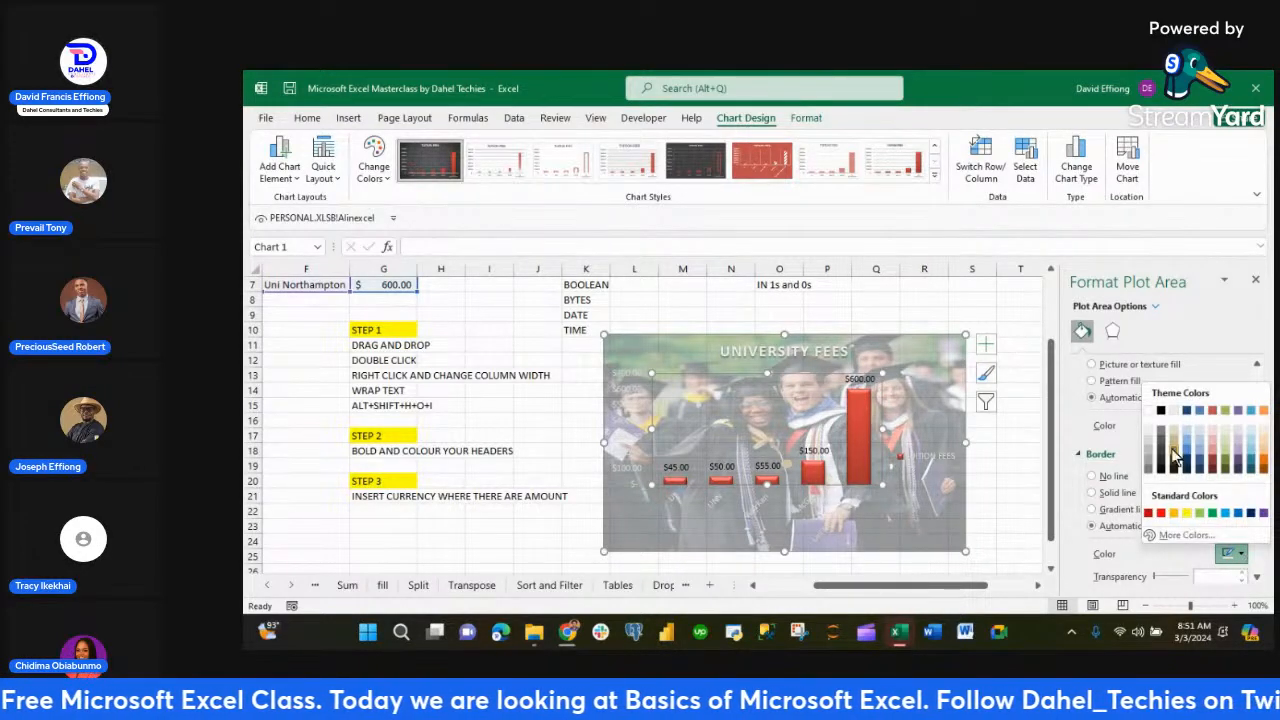
left_click(1160, 413)
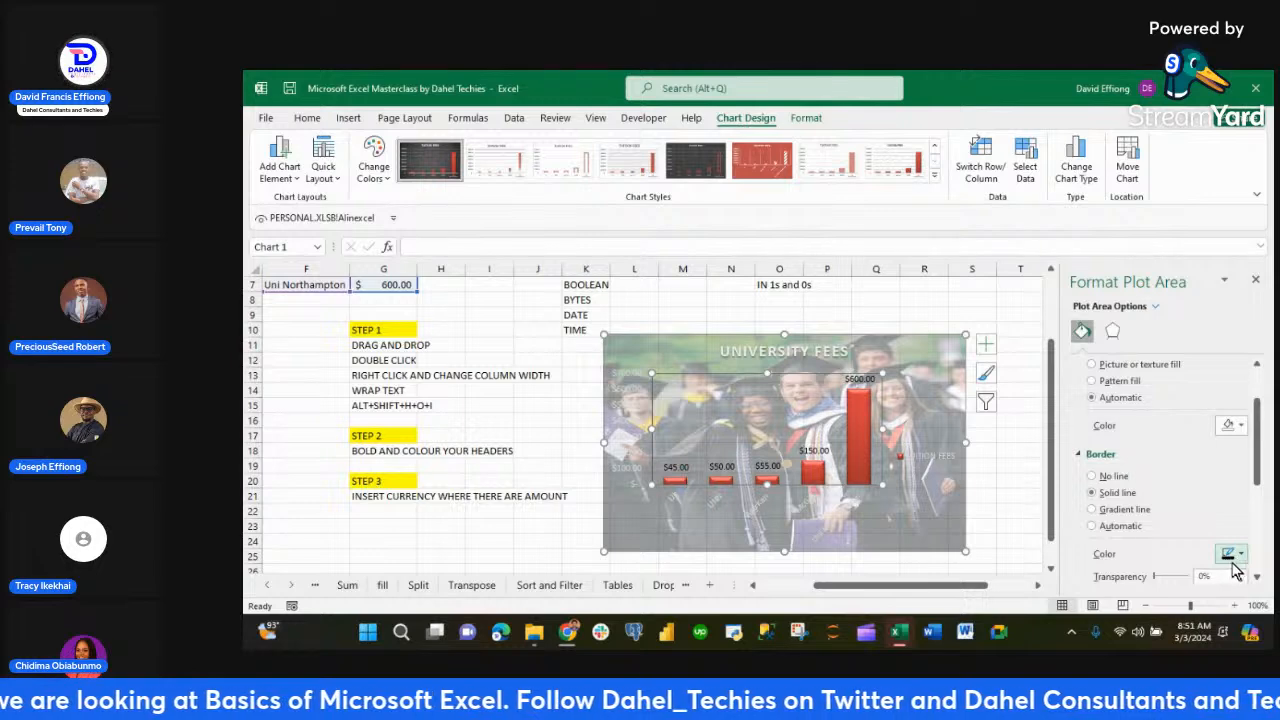
scroll(1208, 513, "down", 3)
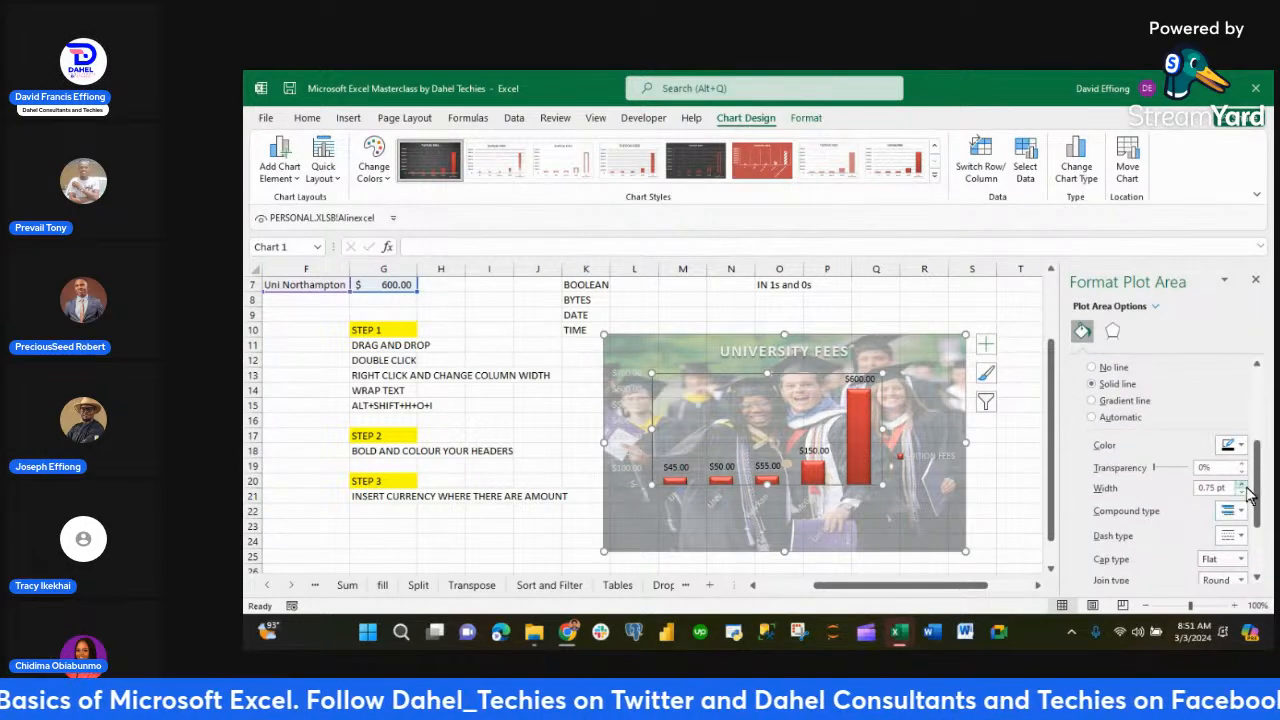
left_click(1241, 484)
left_click(1241, 484)
left_click(1241, 484)
left_click(1241, 484)
left_click(1241, 484)
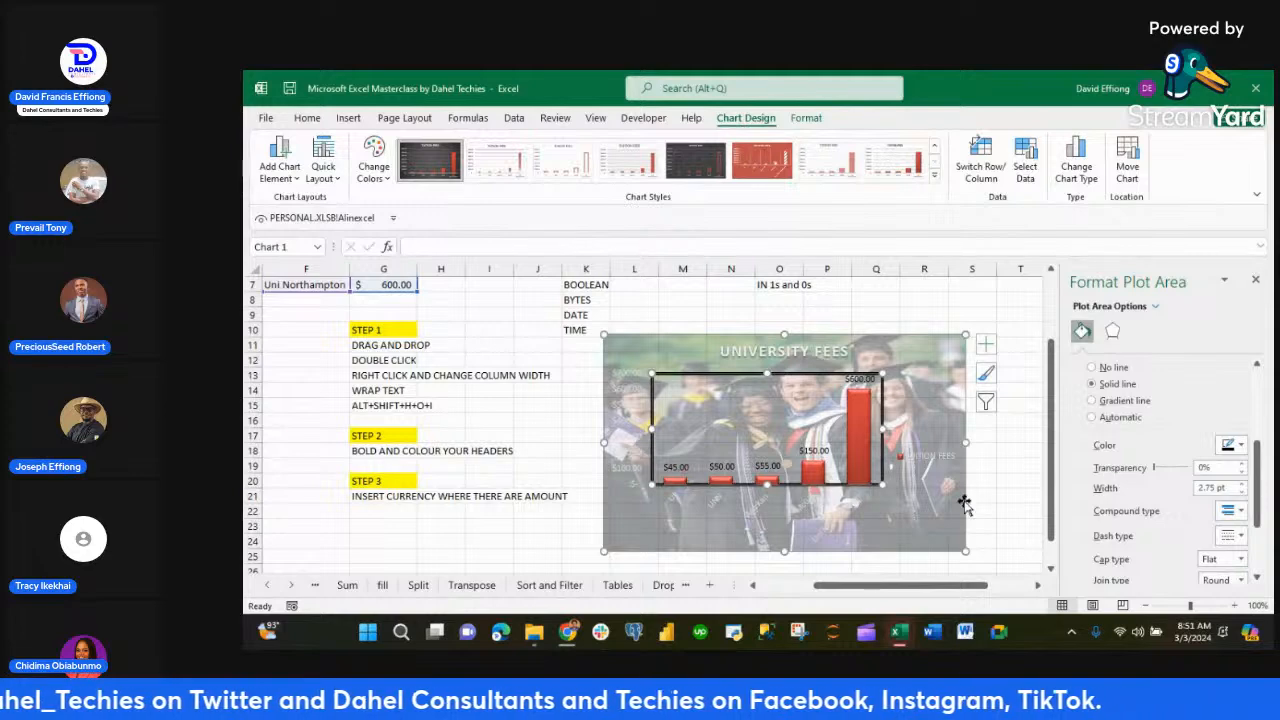
- Set the vertical axis to a solid line and change its label text fill to black
left_click(622, 458)
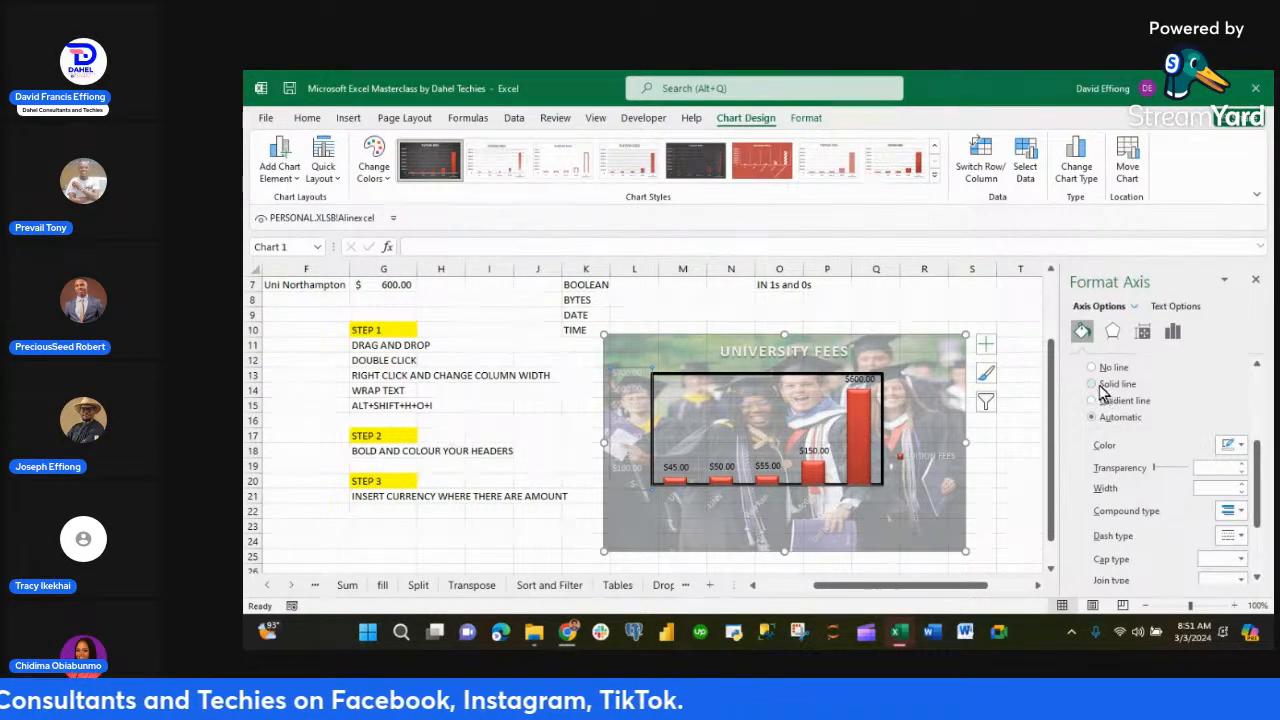
left_click(1094, 384)
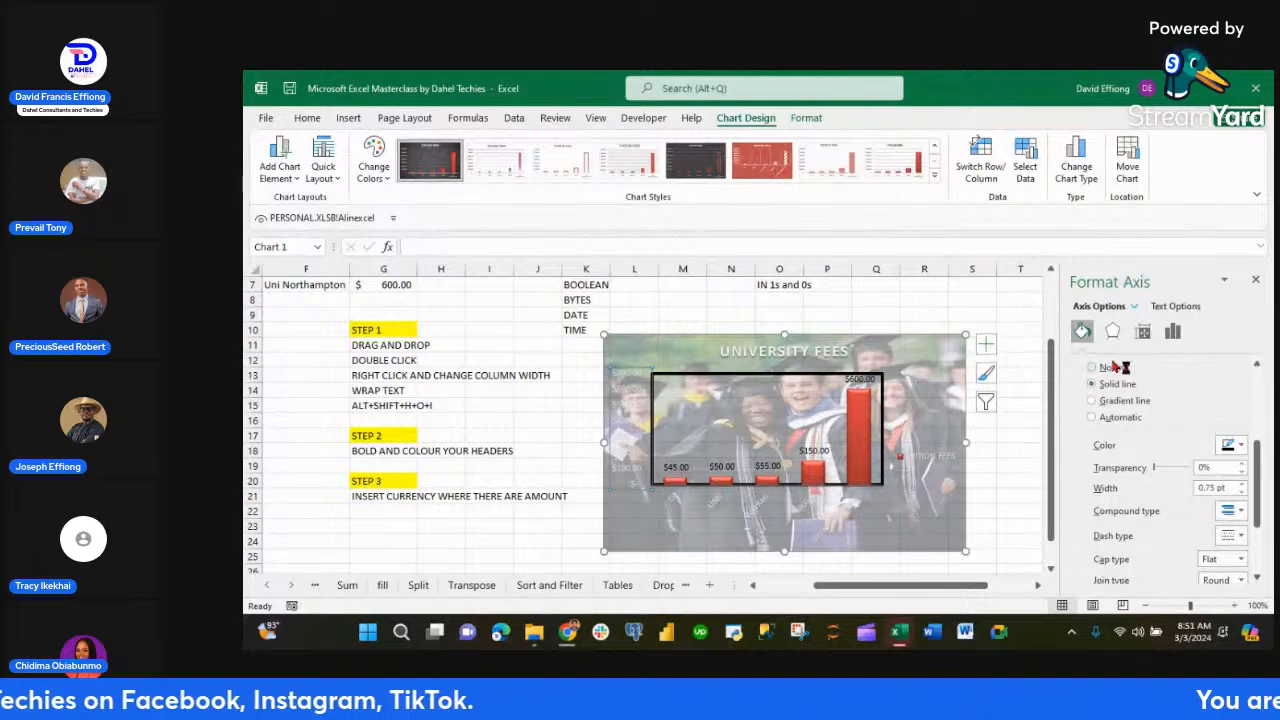
left_click(1168, 307)
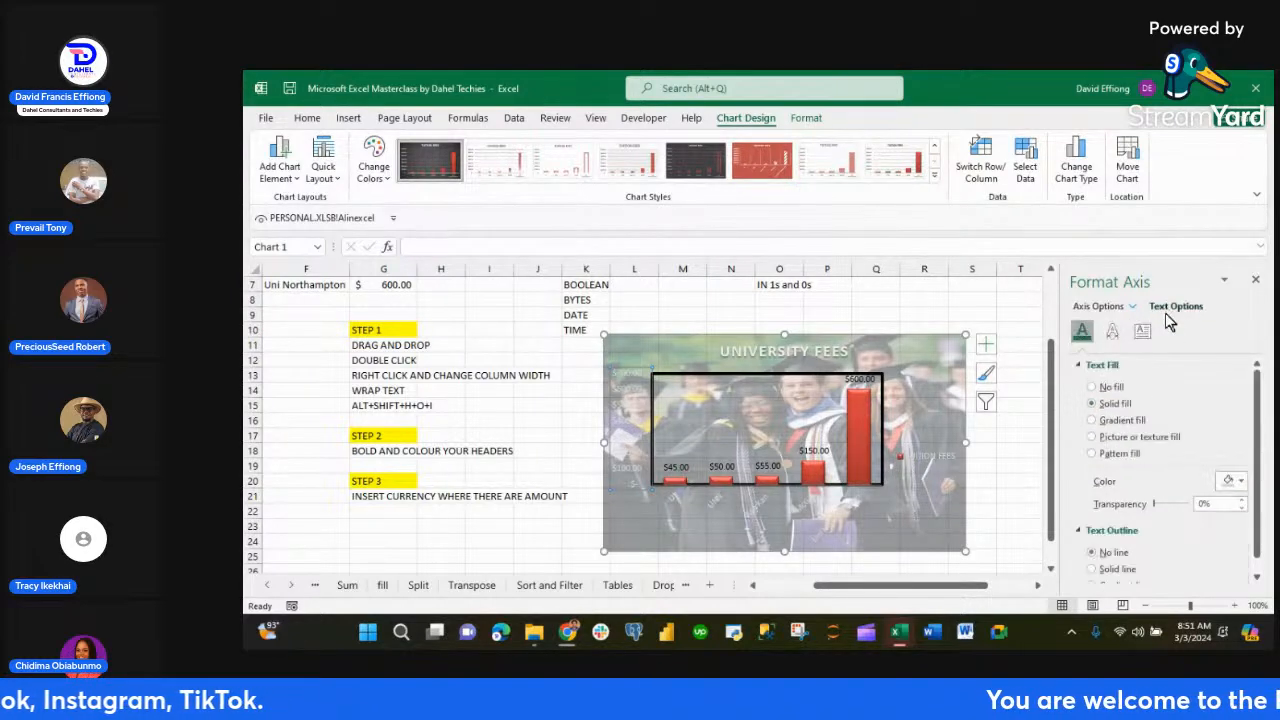
left_click(1243, 483)
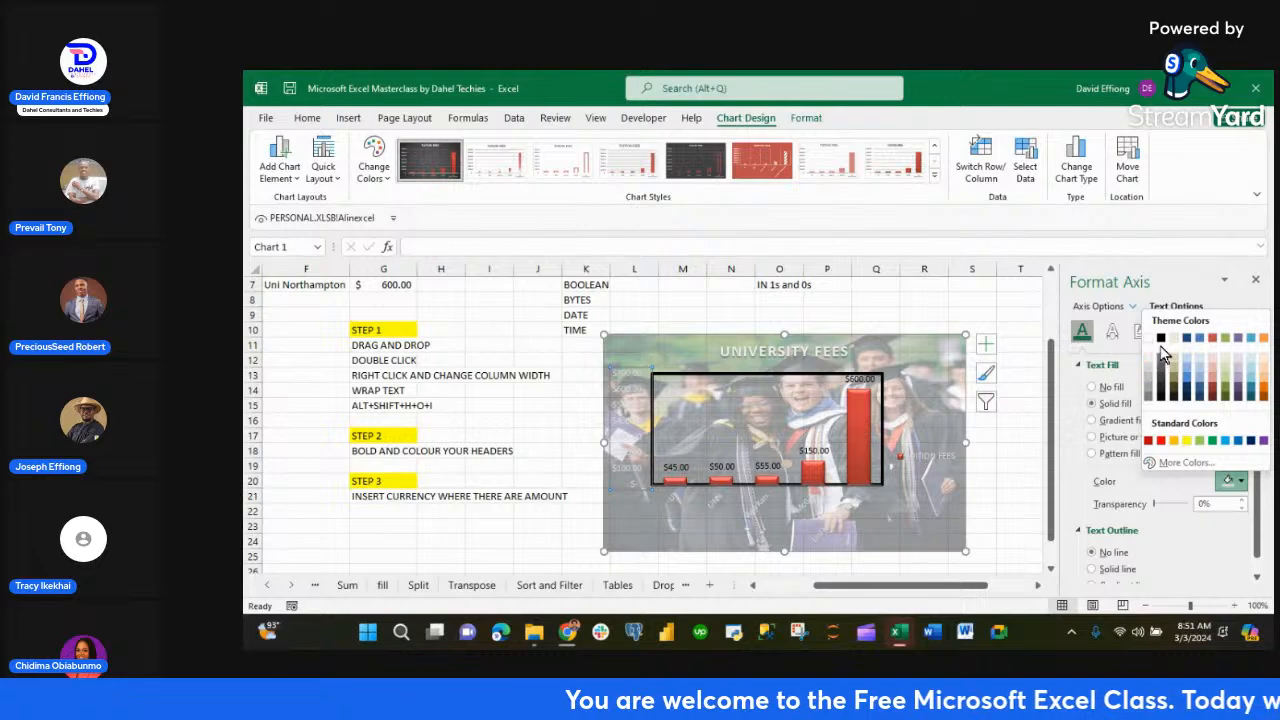
left_click(1162, 338)
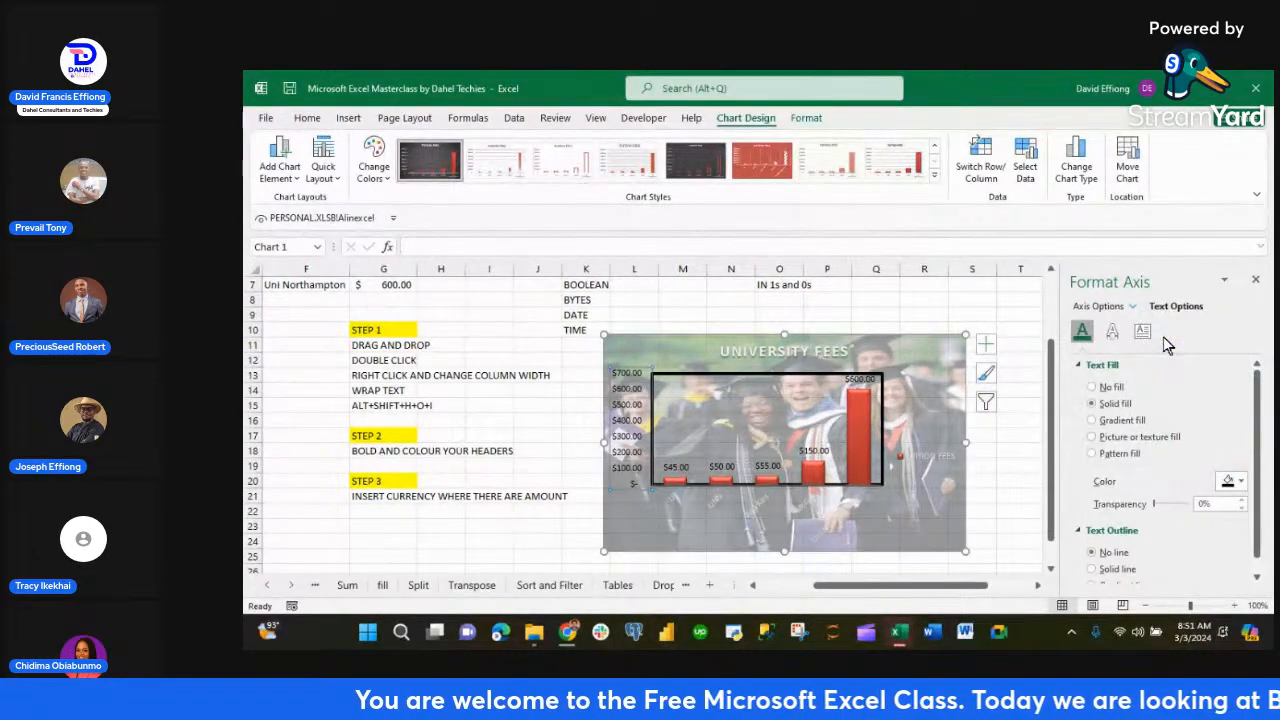
- Change the text fill of the chart's horizontal axis labels to black, after trying orange
left_click(774, 519)
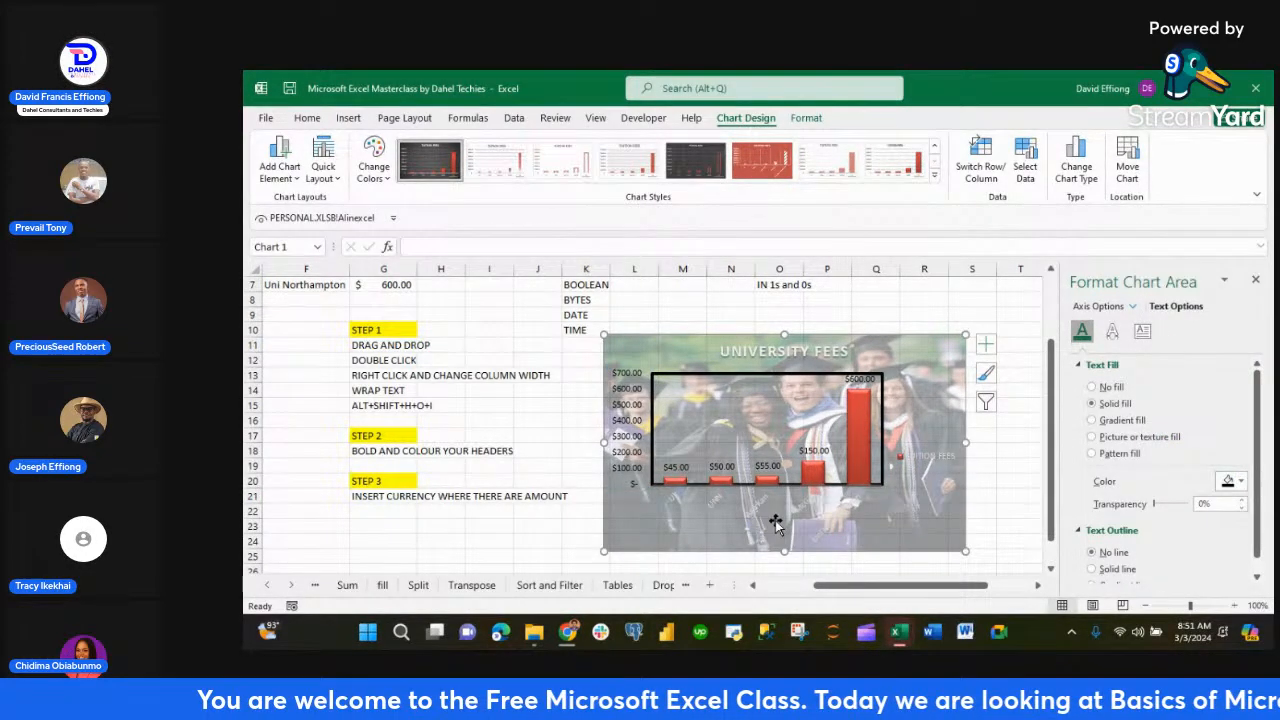
left_click(716, 498)
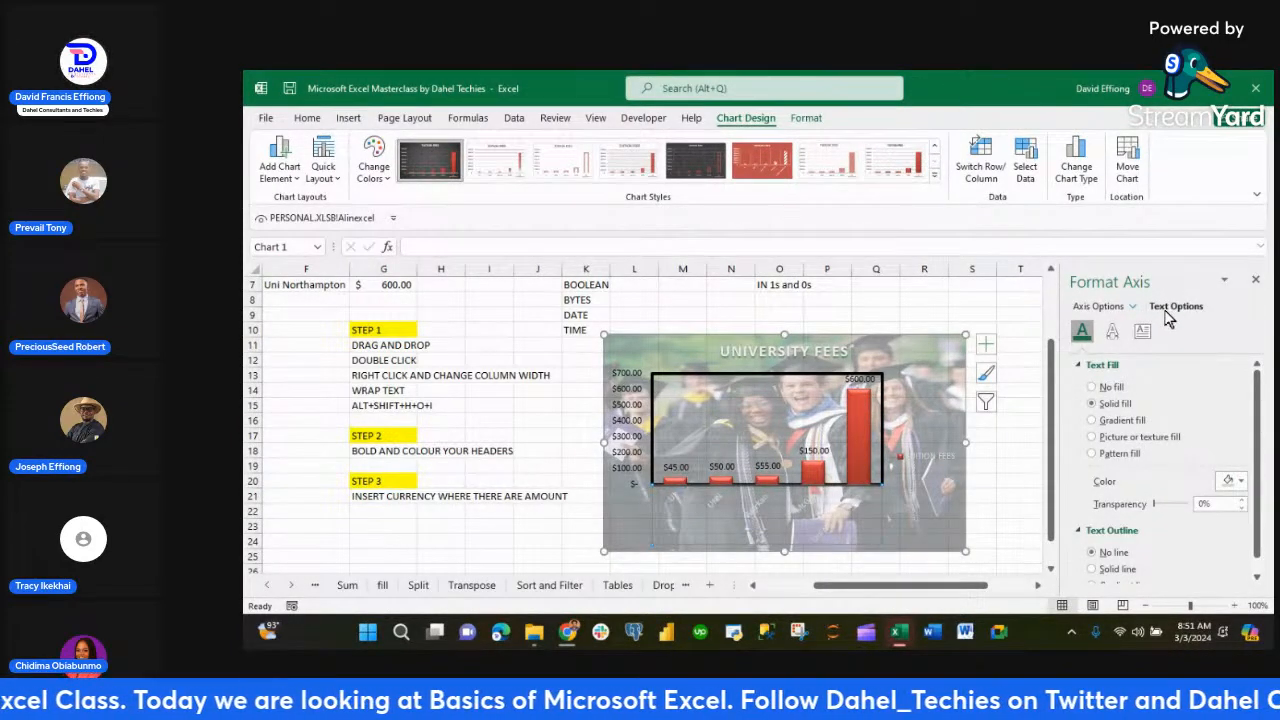
left_click(1240, 482)
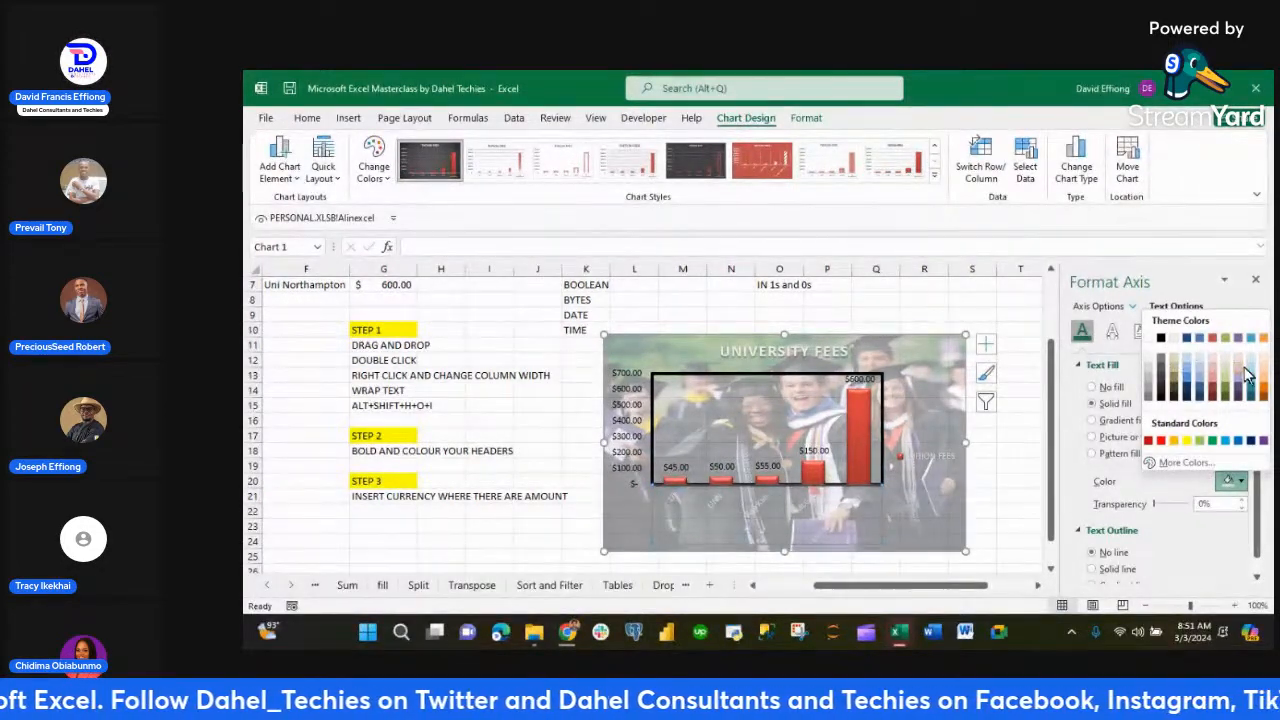
left_click(1186, 440)
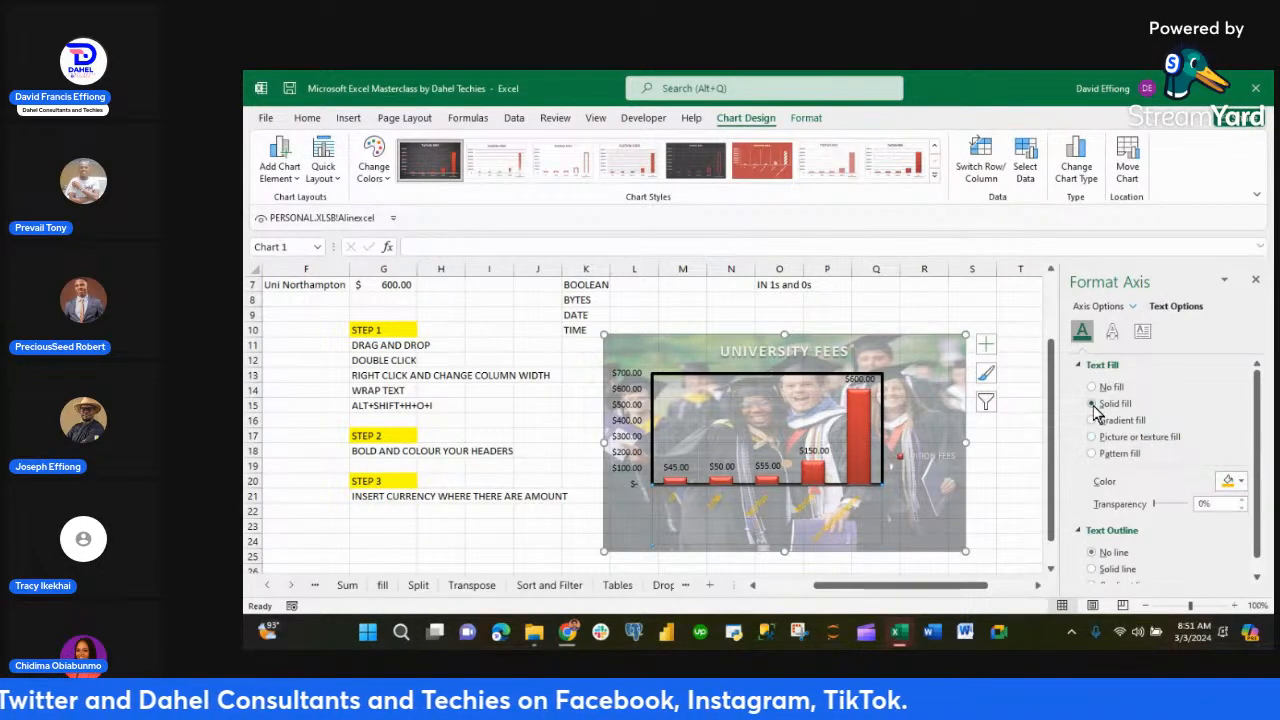
left_click(1241, 483)
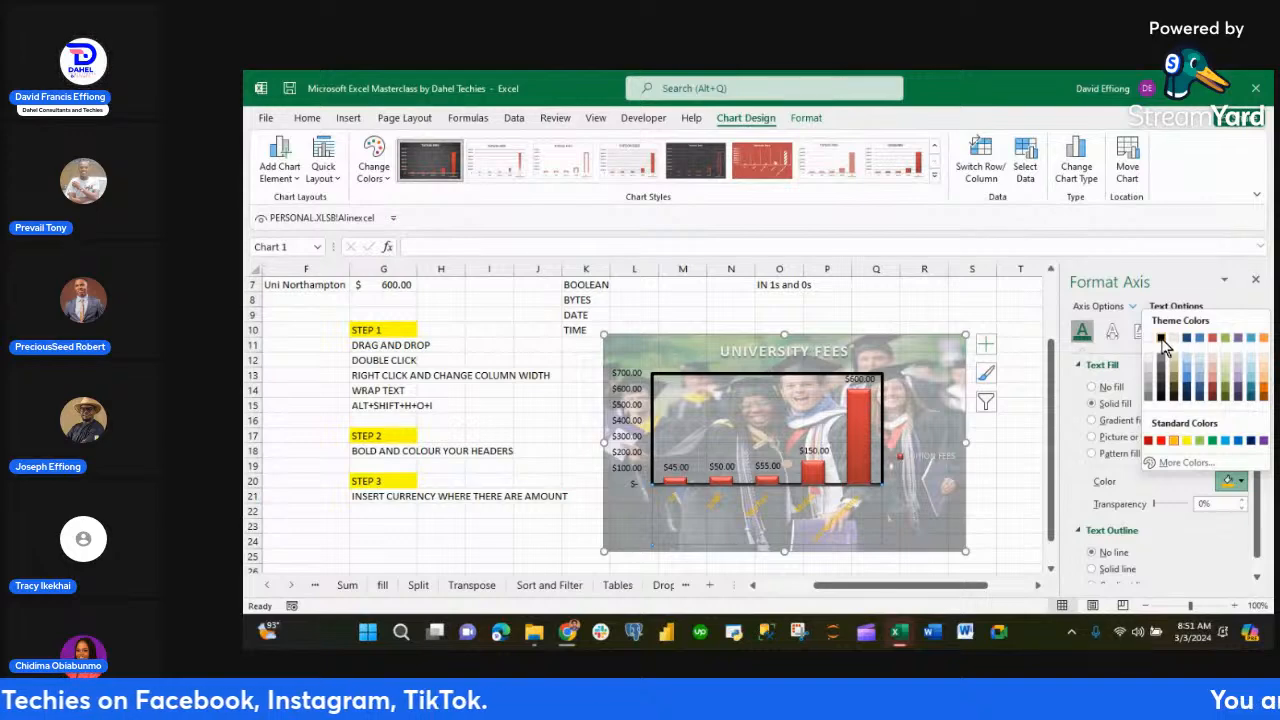
left_click(1162, 340)
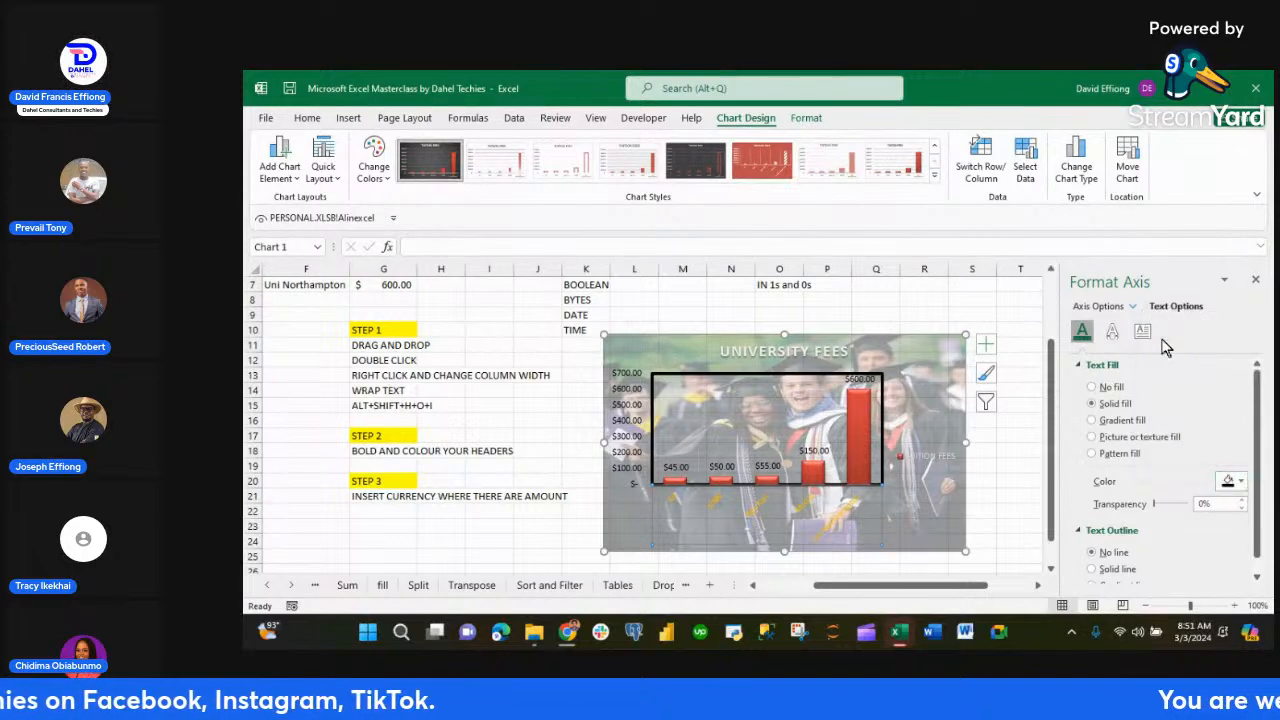
- Fill the chart's plot area with solid orange and set the fill's transparency to 66%
left_click(755, 378)
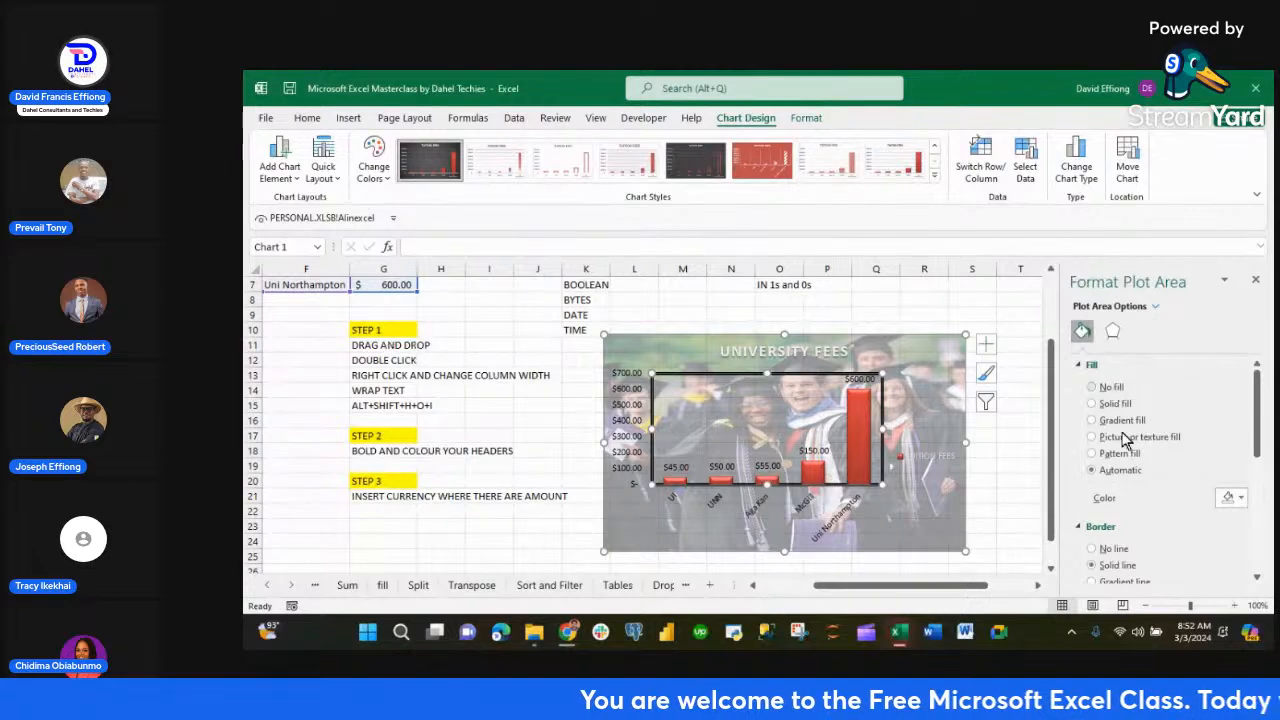
scroll(1125, 470, "down", 1)
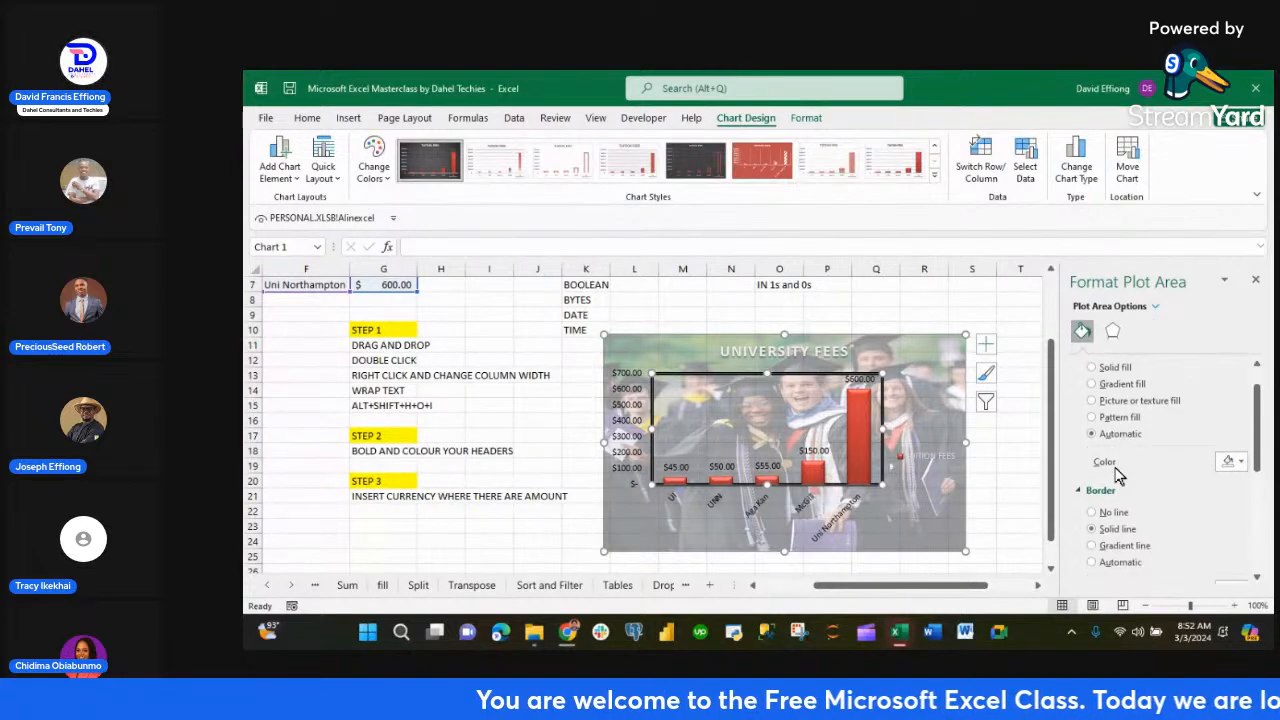
left_click(1240, 462)
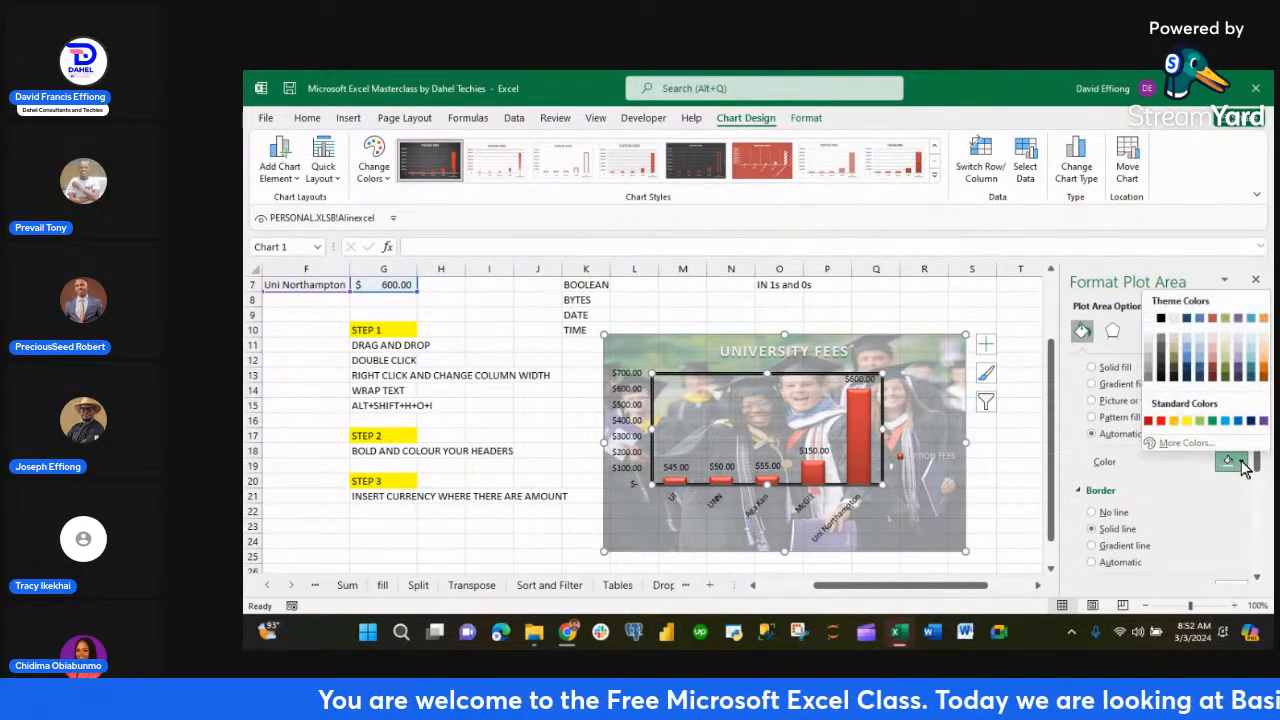
left_click(1175, 421)
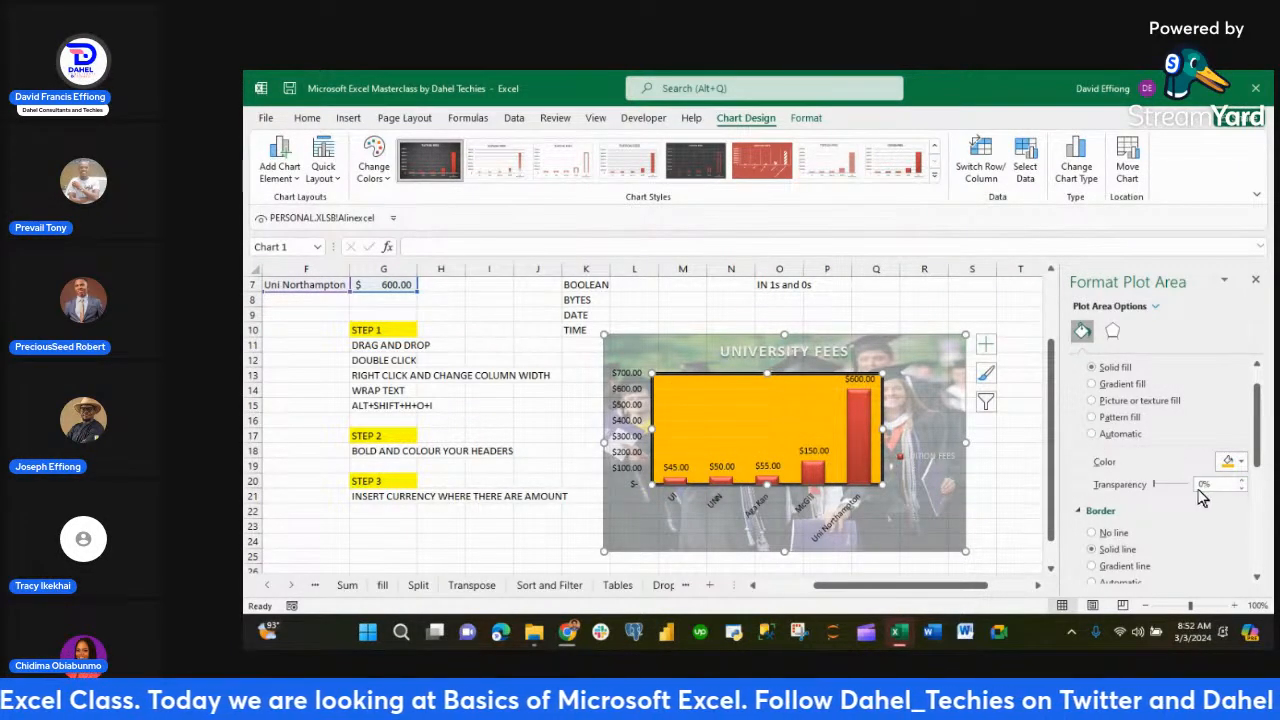
left_click_drag(1153, 483, 1173, 497)
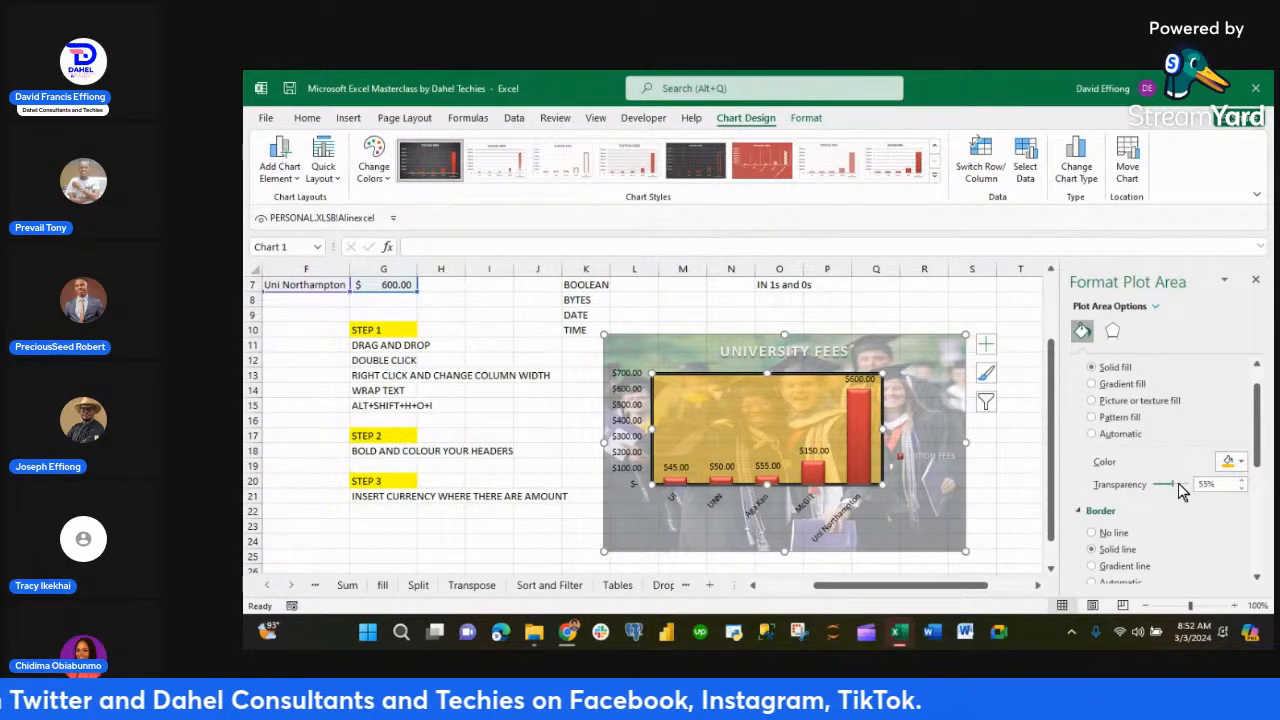
left_click_drag(1182, 486, 1179, 486)
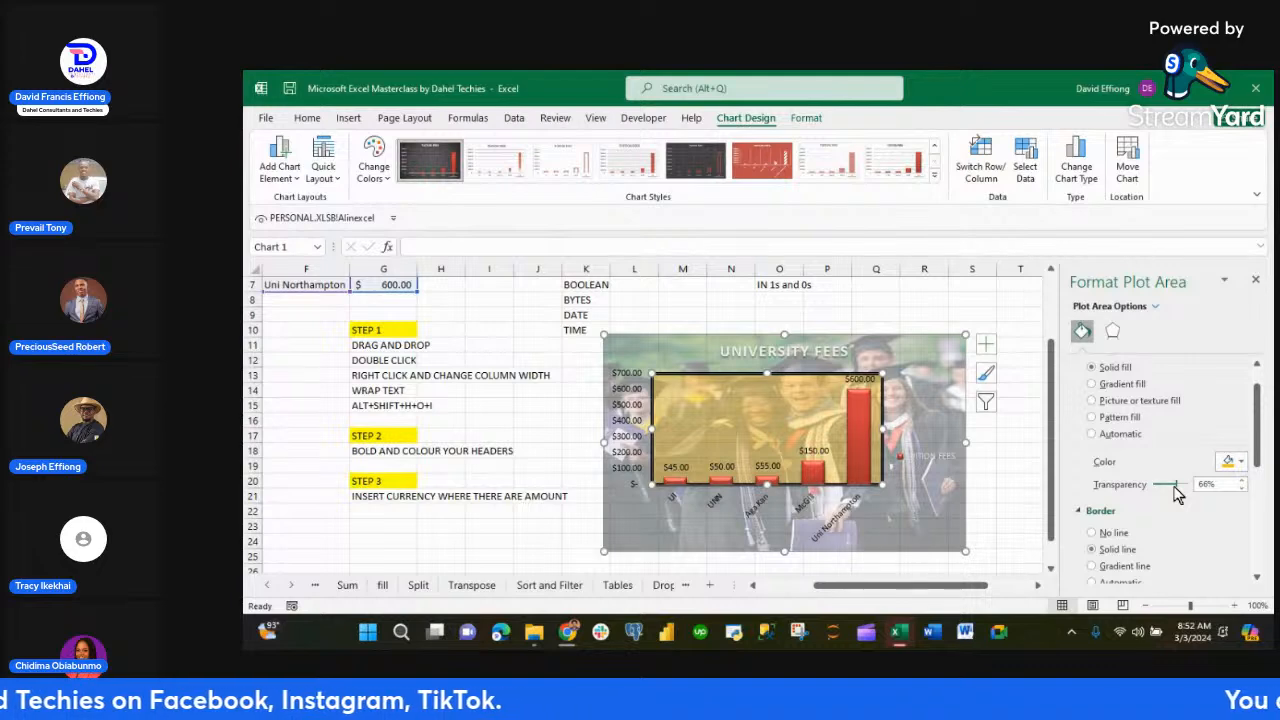
left_click(911, 518)
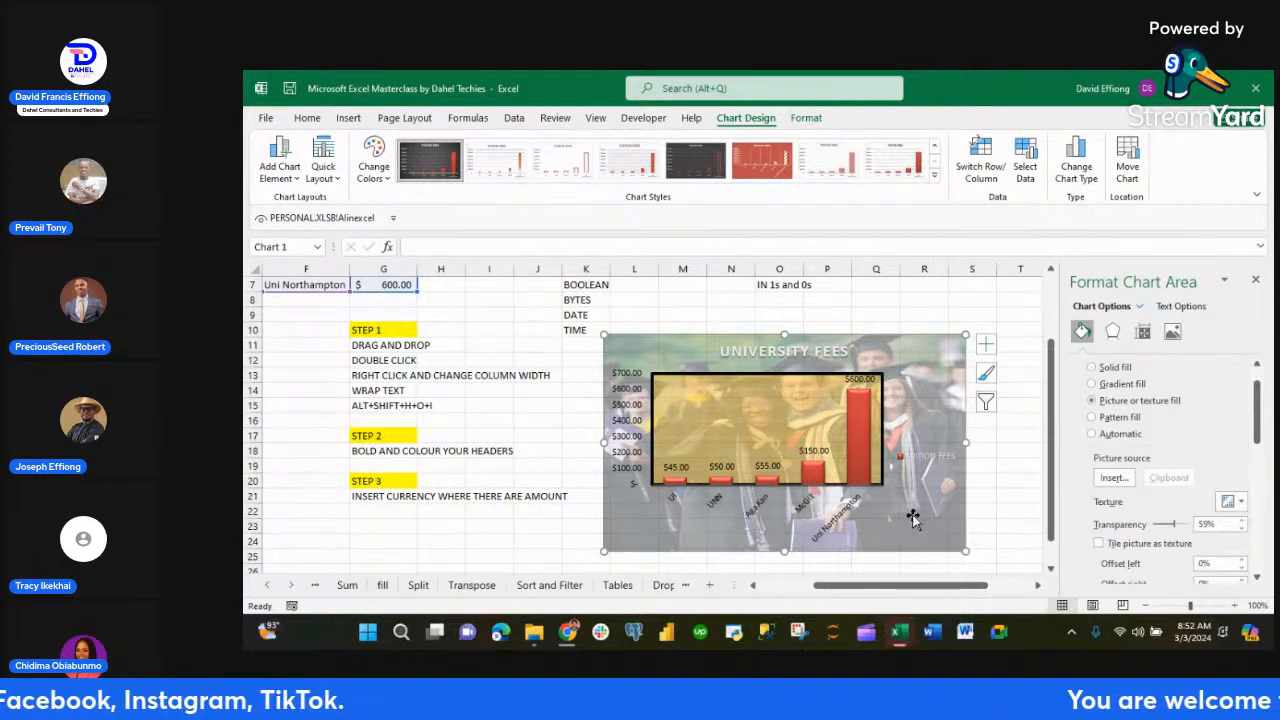
- Change the border colour of the chart's plot area to green
left_click(830, 382)
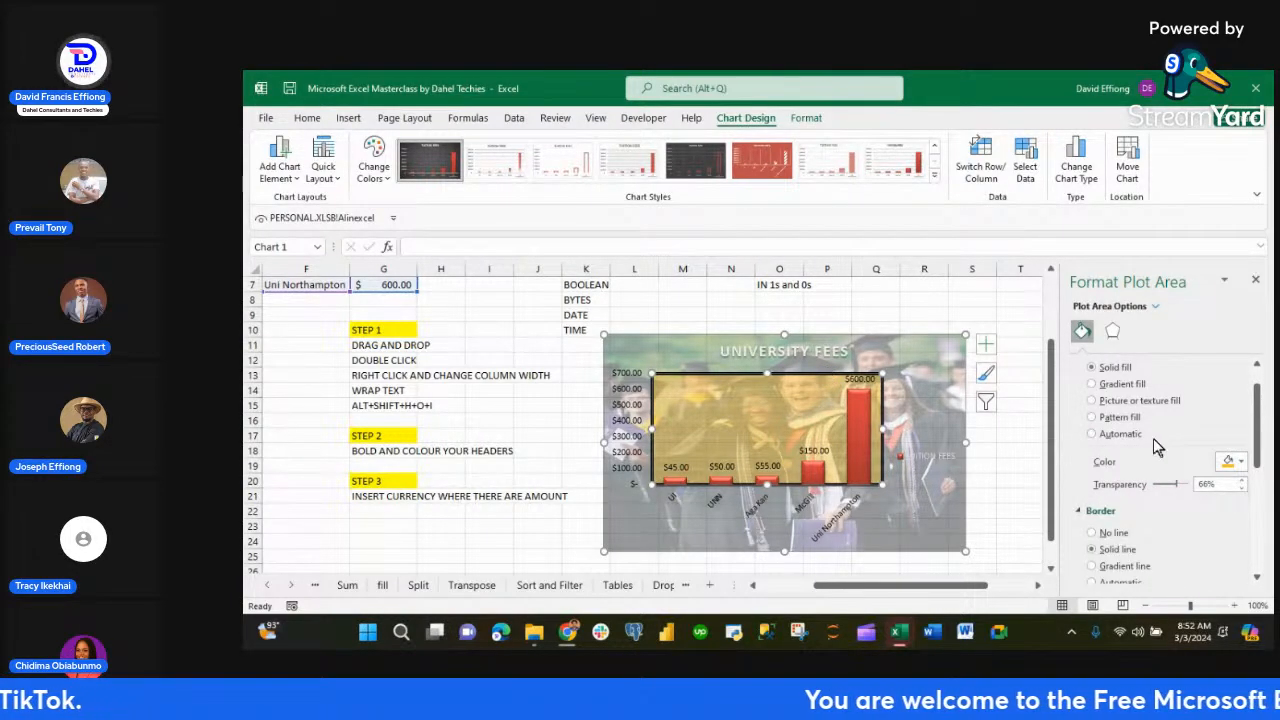
scroll(1130, 440, "up", 1)
scroll(1107, 430, "down", 2)
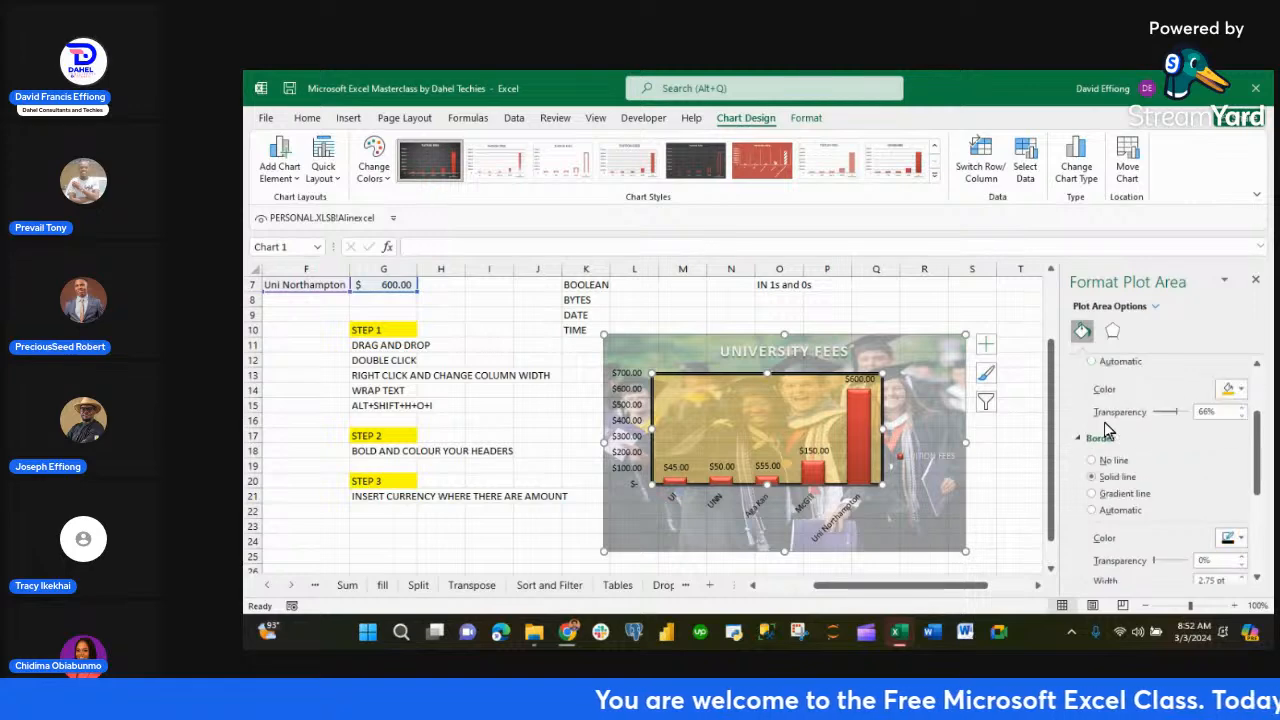
left_click(1243, 539)
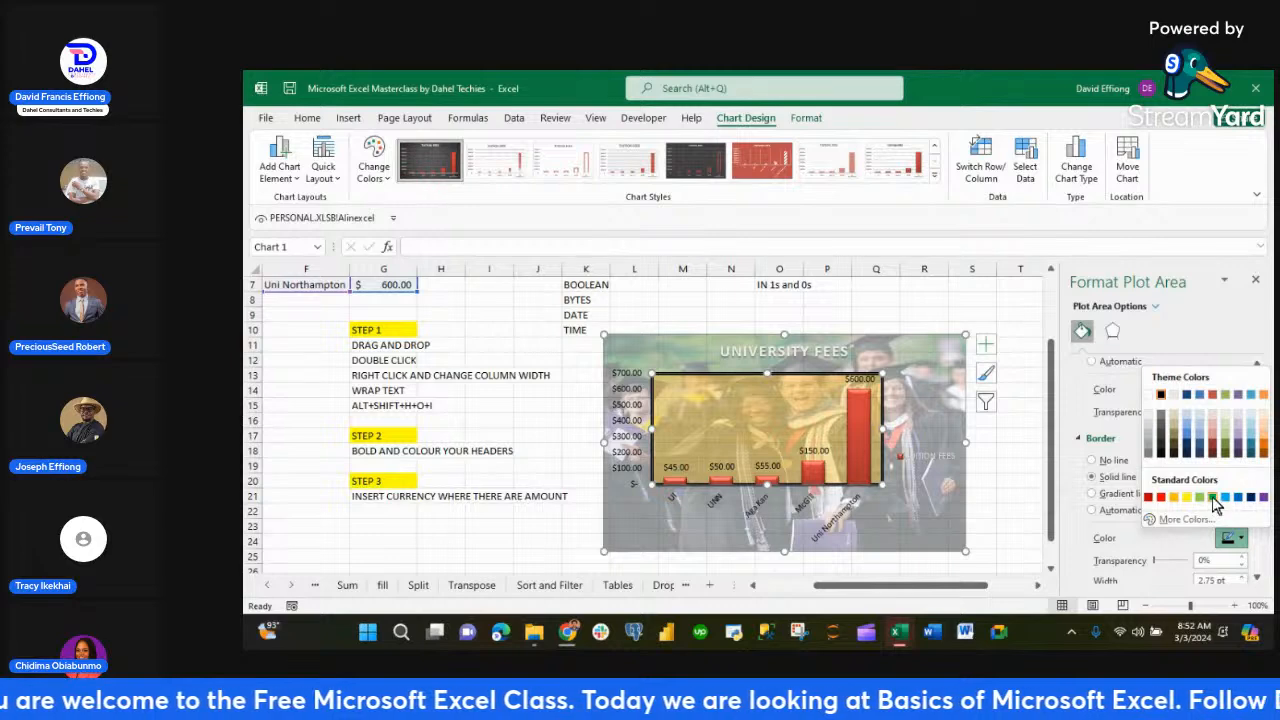
left_click(1211, 496)
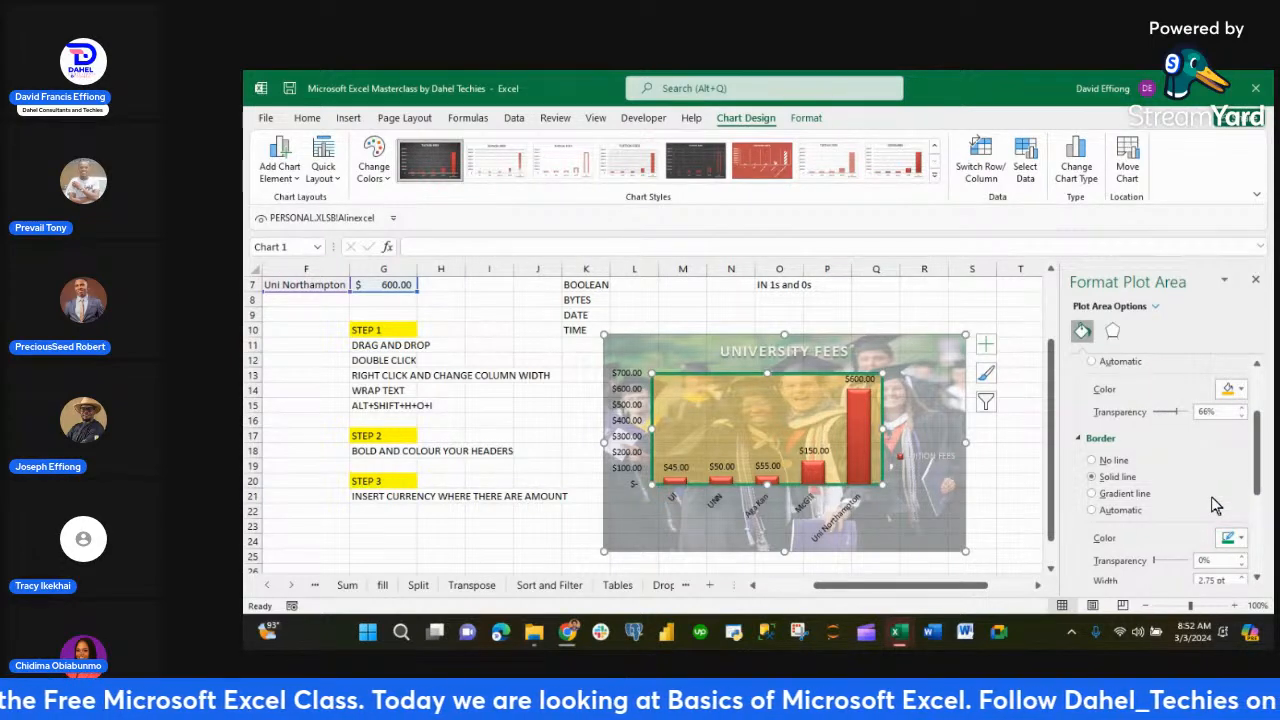
- Fill the background of the UNIVERSITY FEES chart title with red, after trying black
left_click(800, 356)
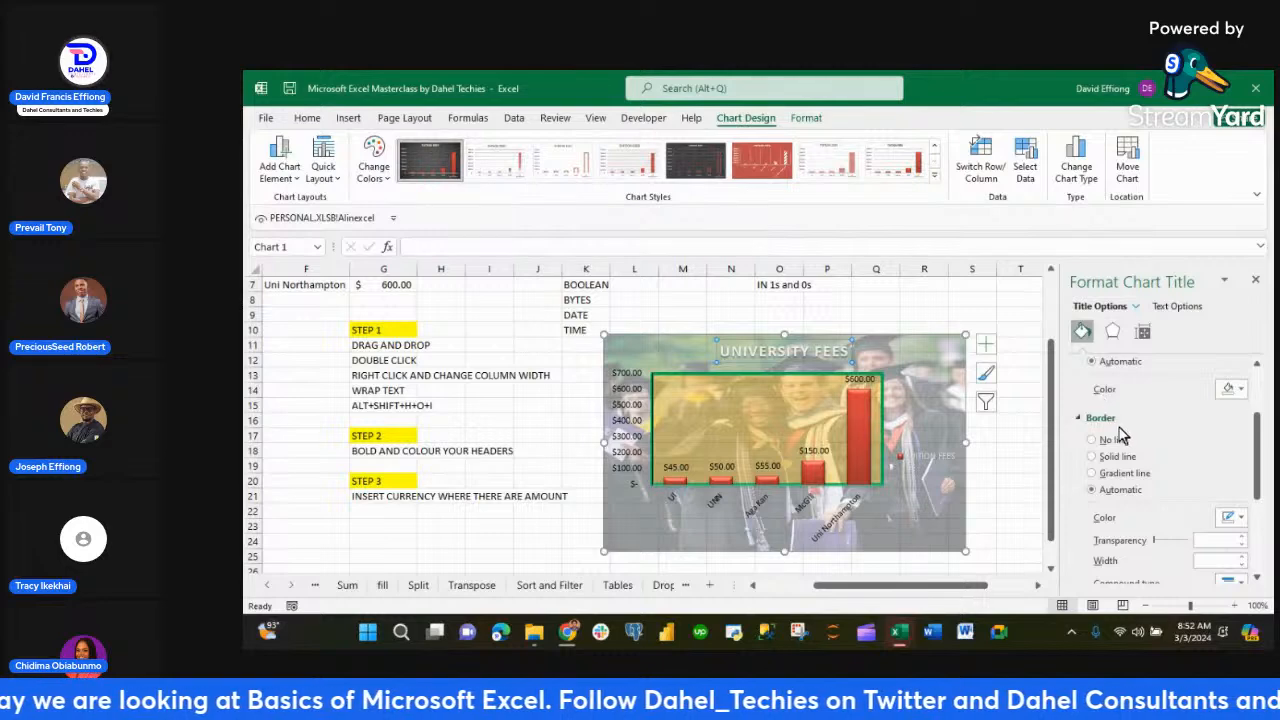
left_click(1240, 389)
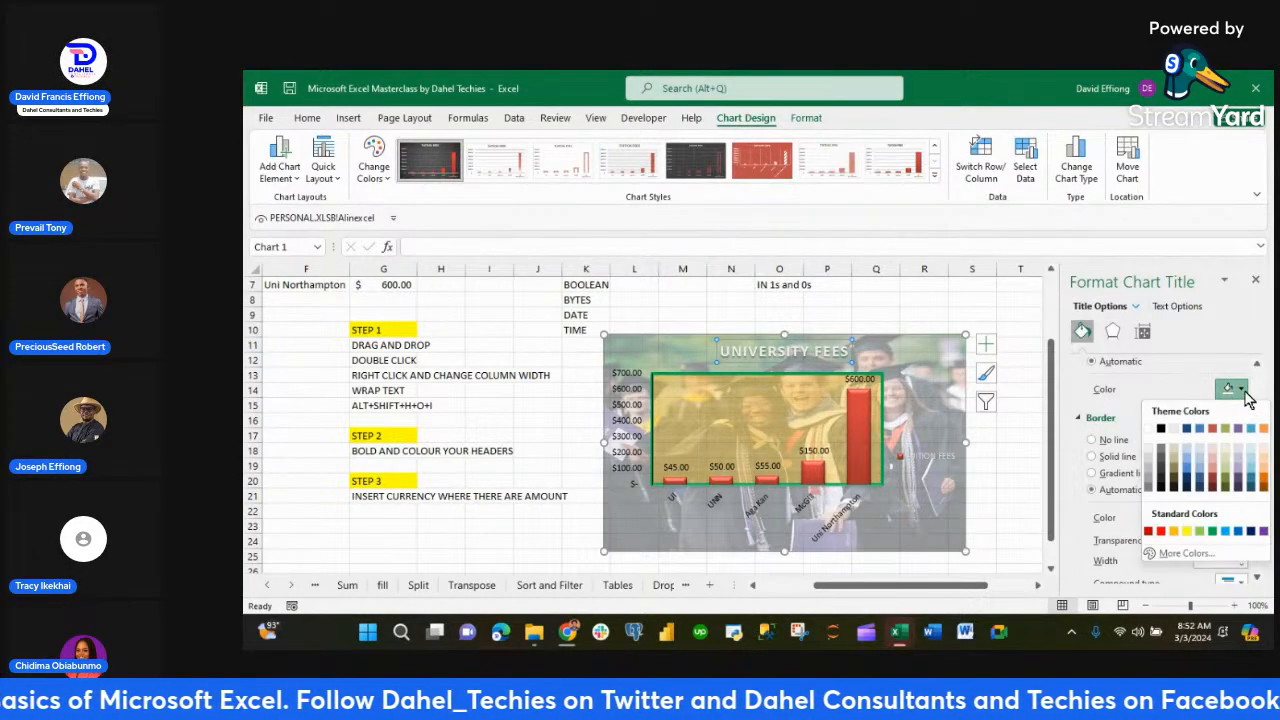
left_click(1161, 430)
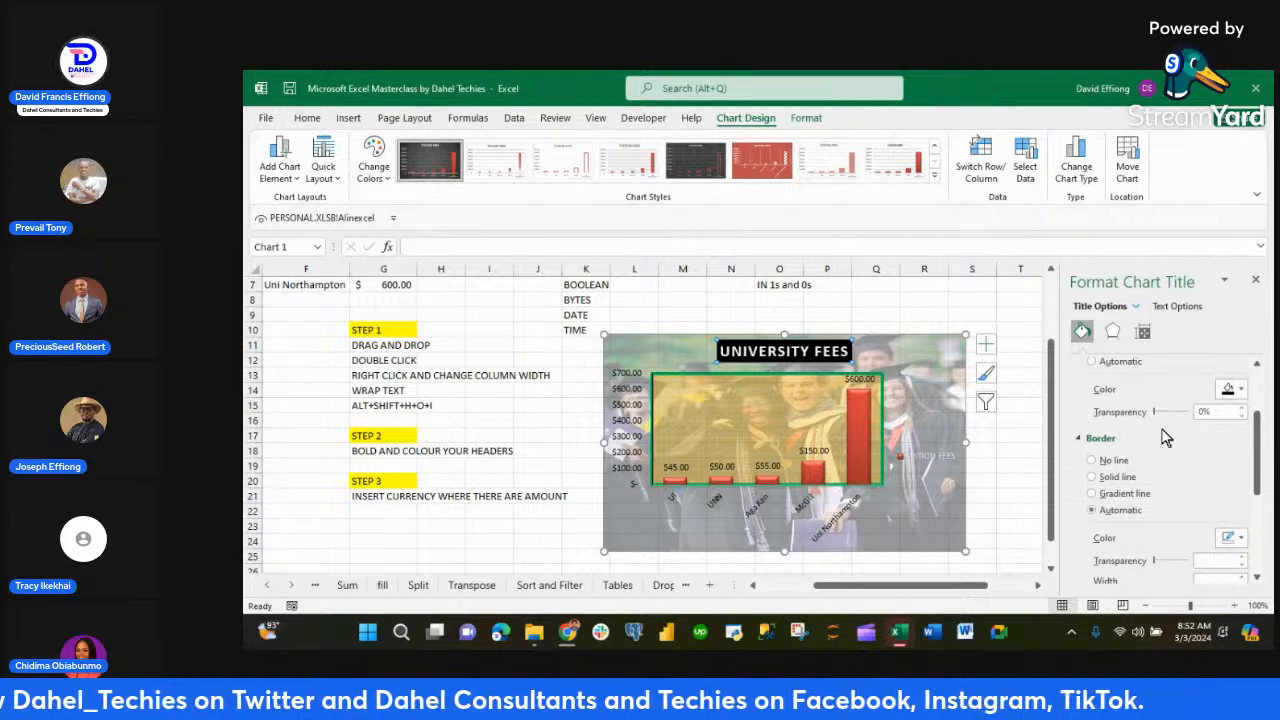
left_click(1241, 390)
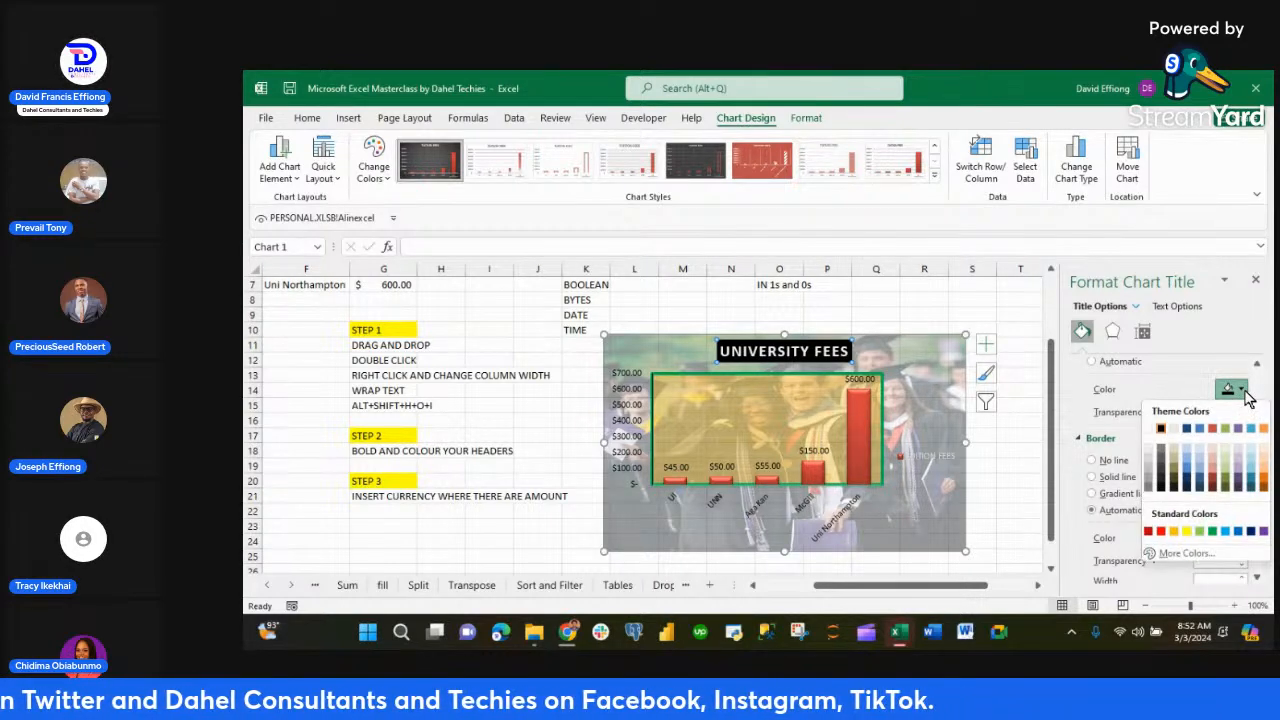
left_click(1163, 531)
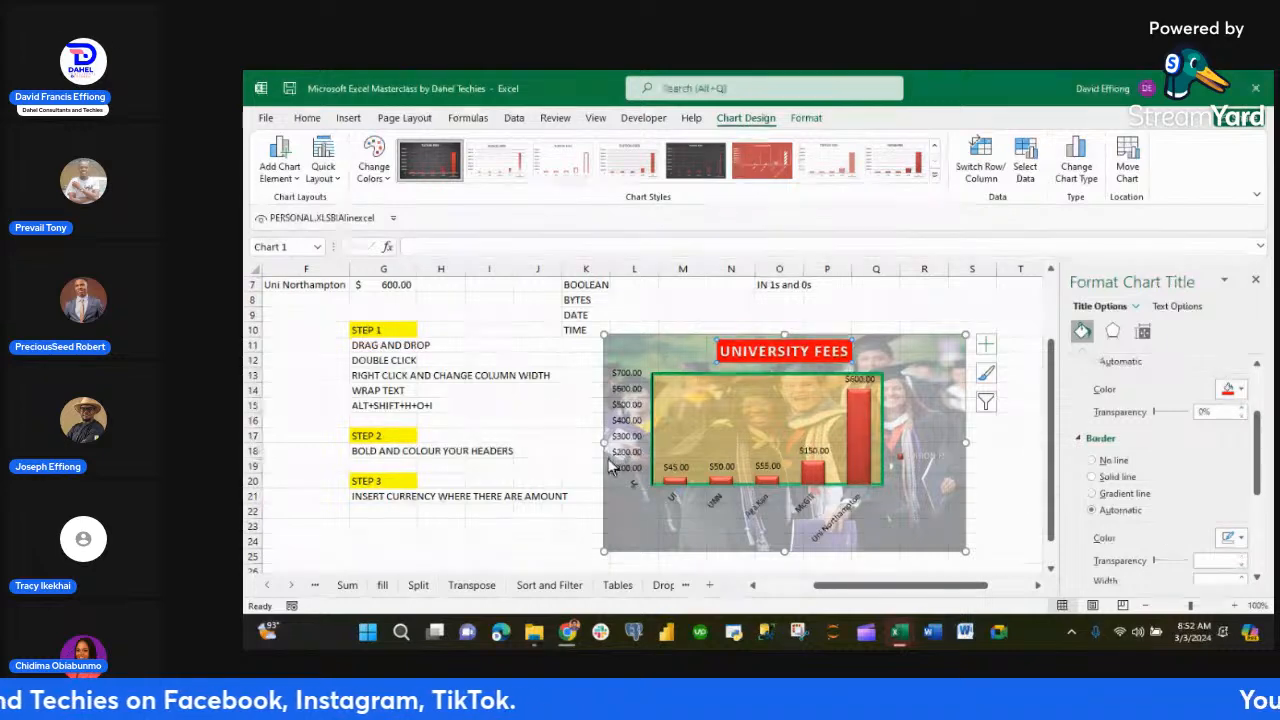
left_click(623, 523)
left_click(547, 537)
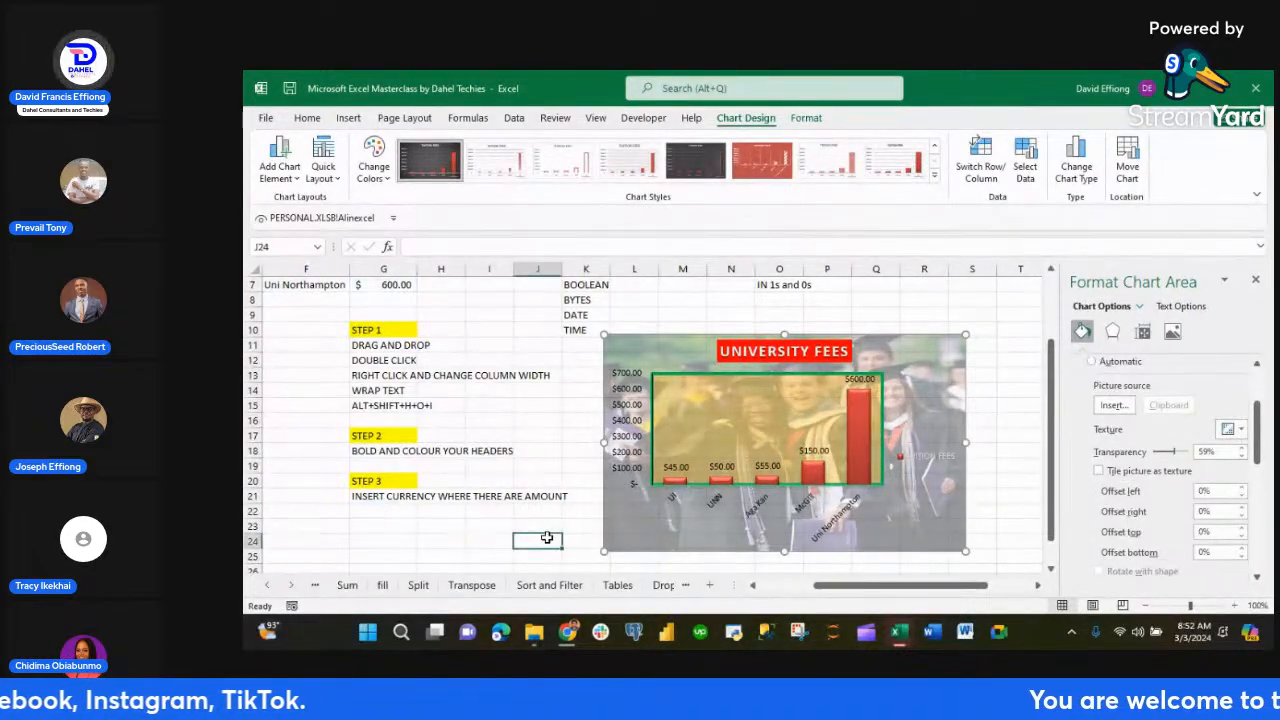
- Enlarge the University Fees chart from its lower-right corner so it extends slightly wider and taller
scroll(547, 537, "down", 1)
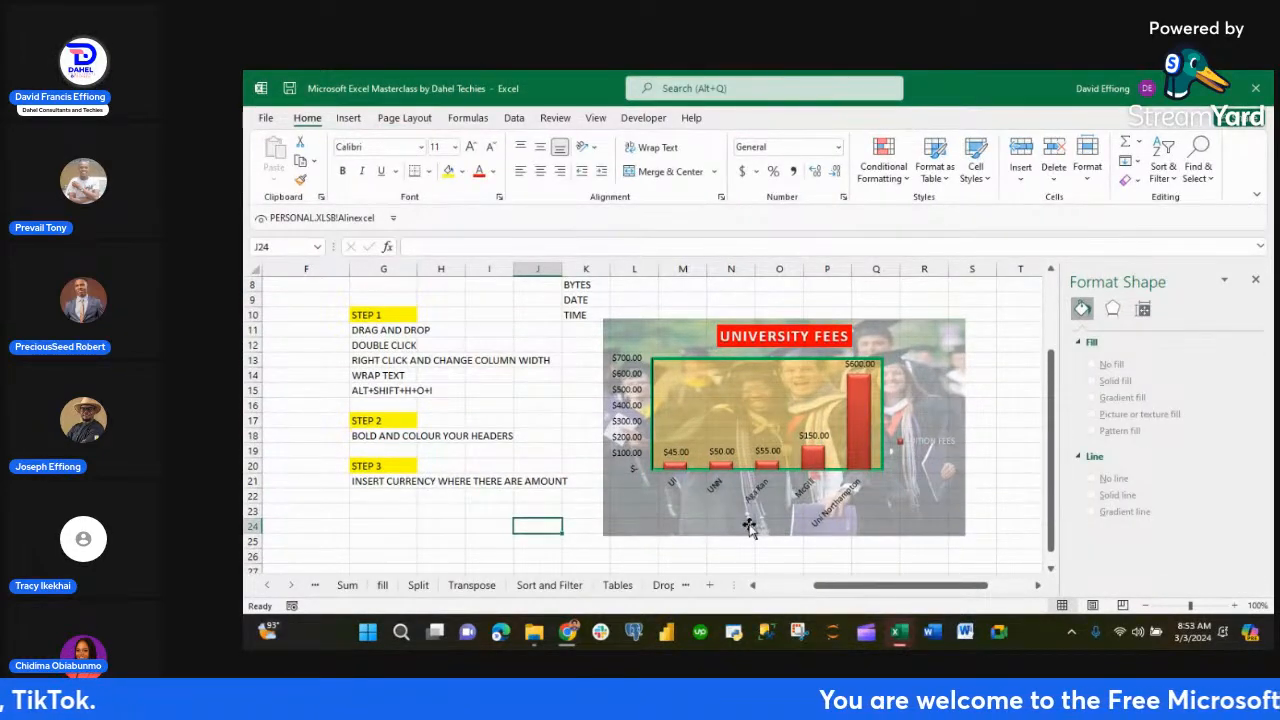
left_click(681, 514)
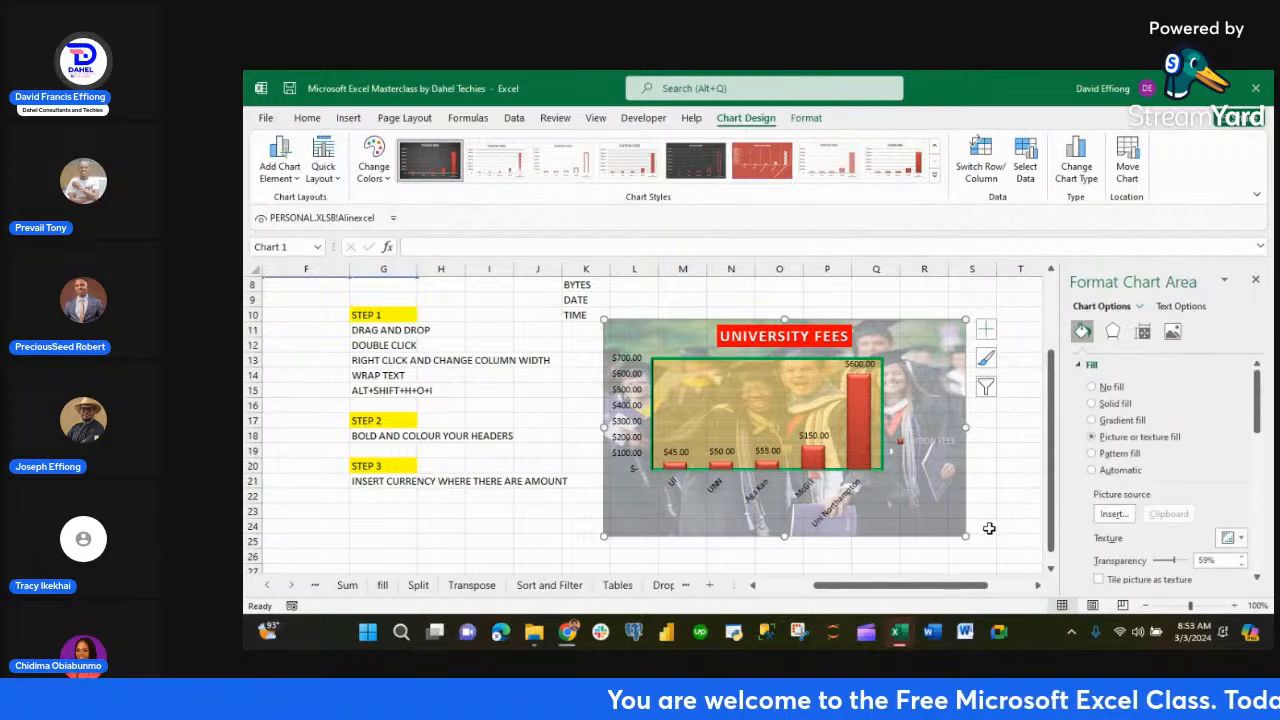
left_click_drag(966, 537, 1004, 554)
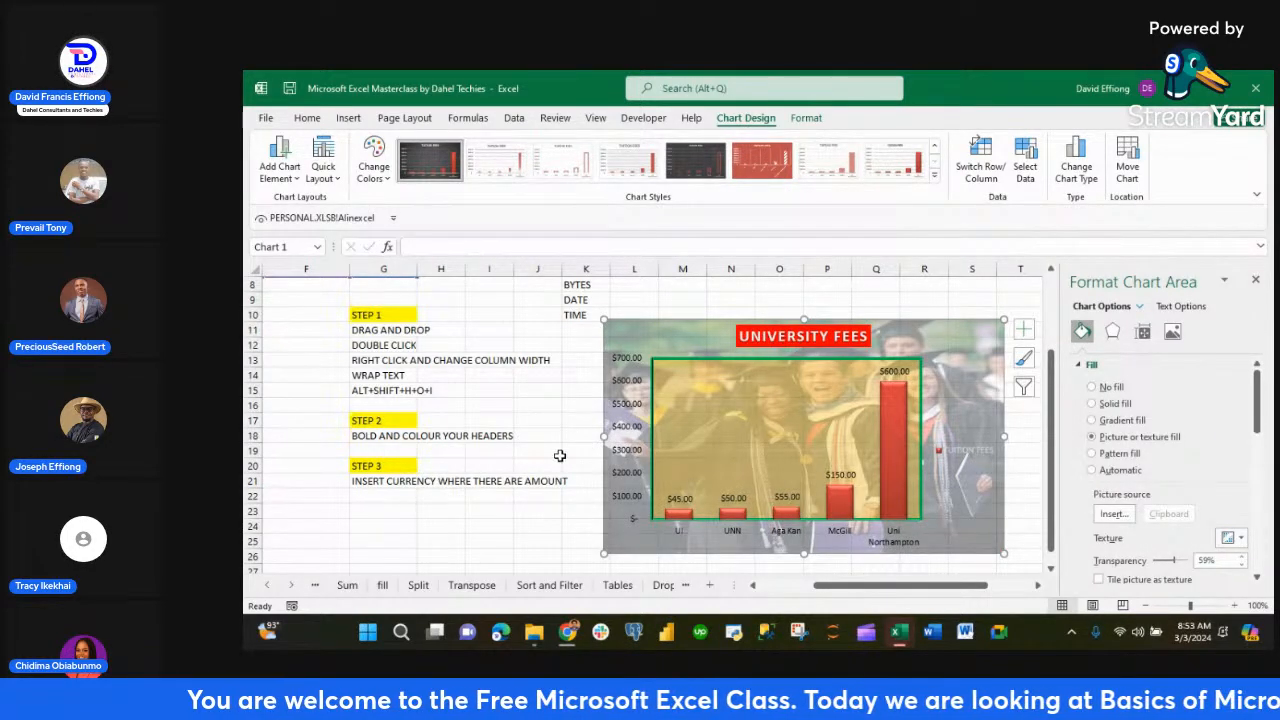
- Enter the heading STEP 4 in cell G23, below the Step 3 notes
scroll(557, 453, "down", 2)
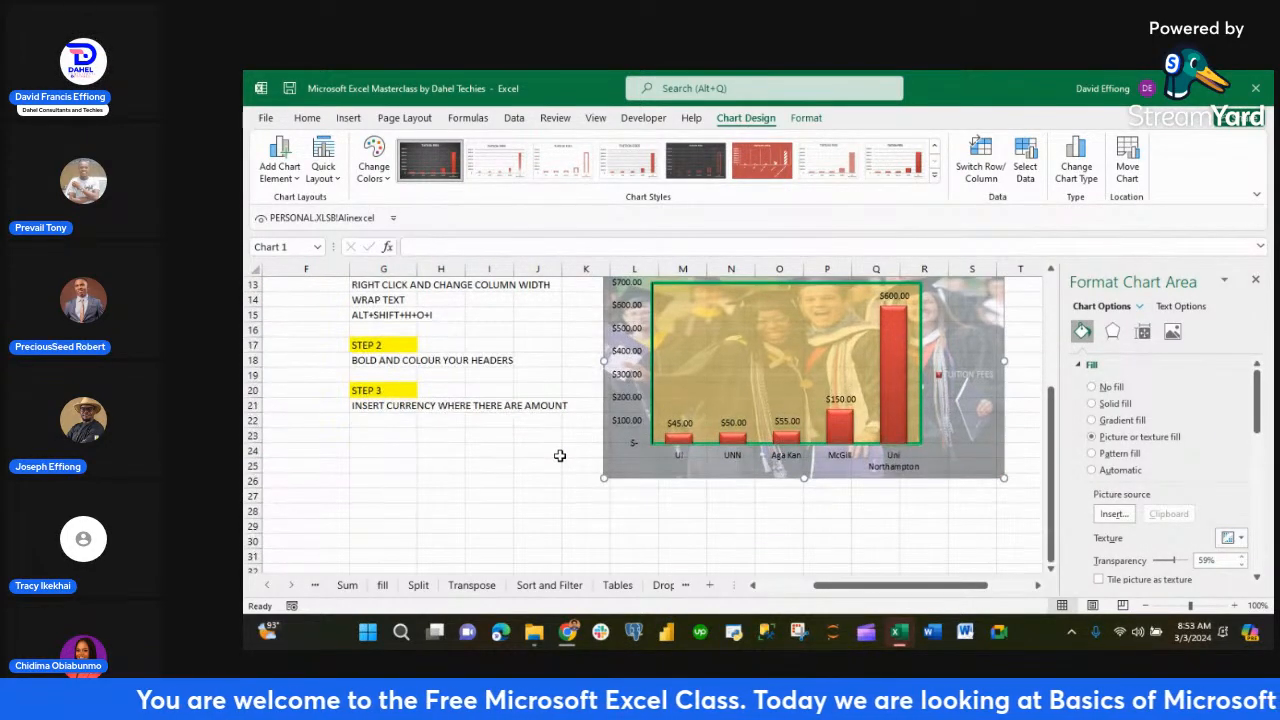
scroll(358, 466, "up", 1)
left_click(360, 467)
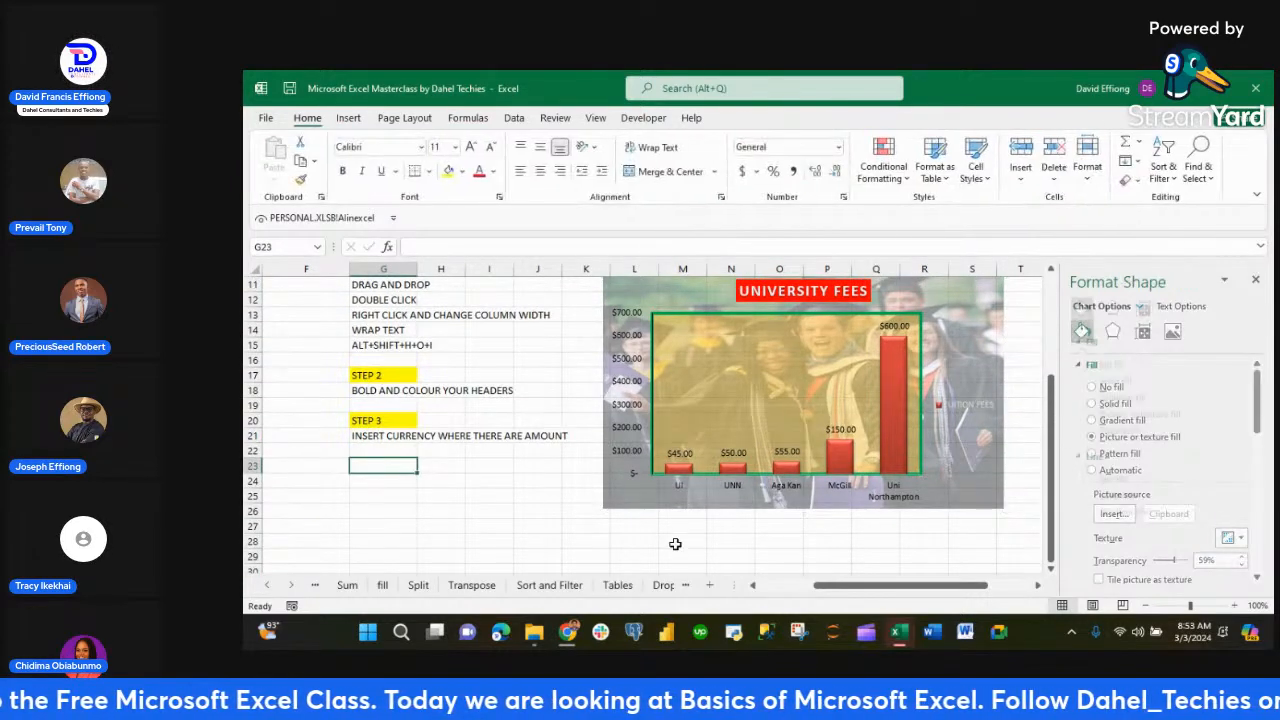
type("STEP 4")
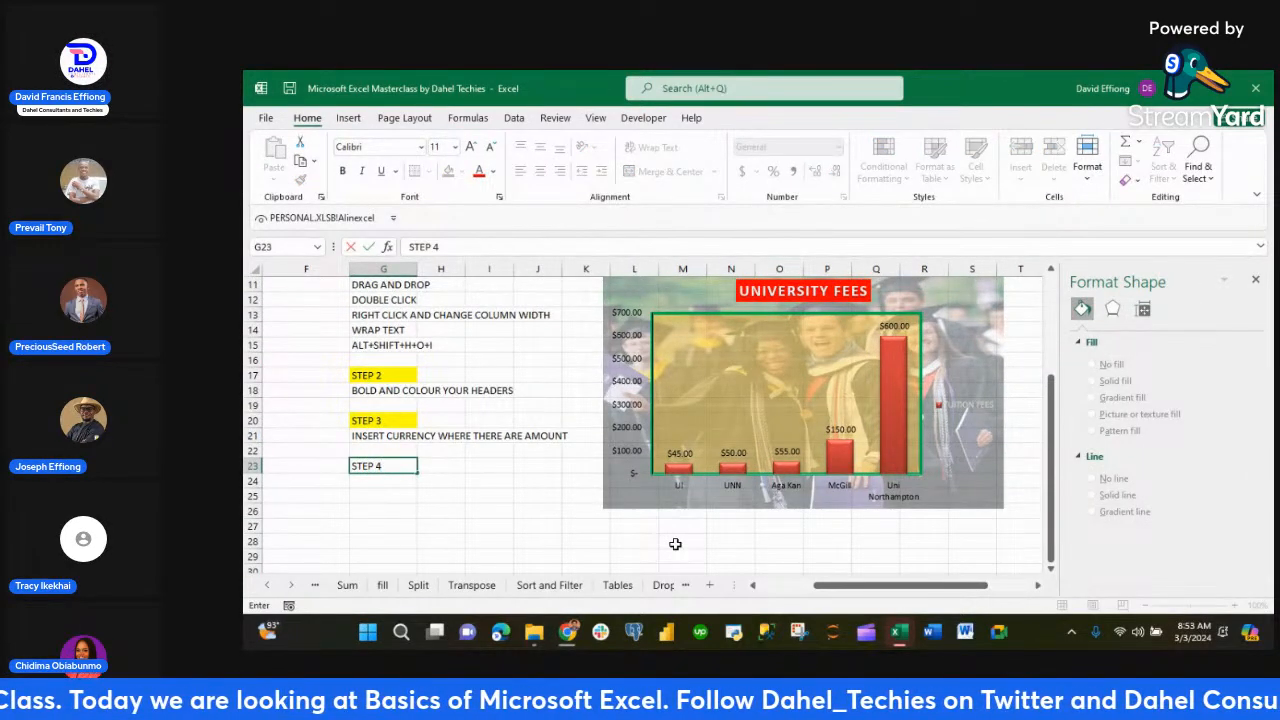
key("Return")
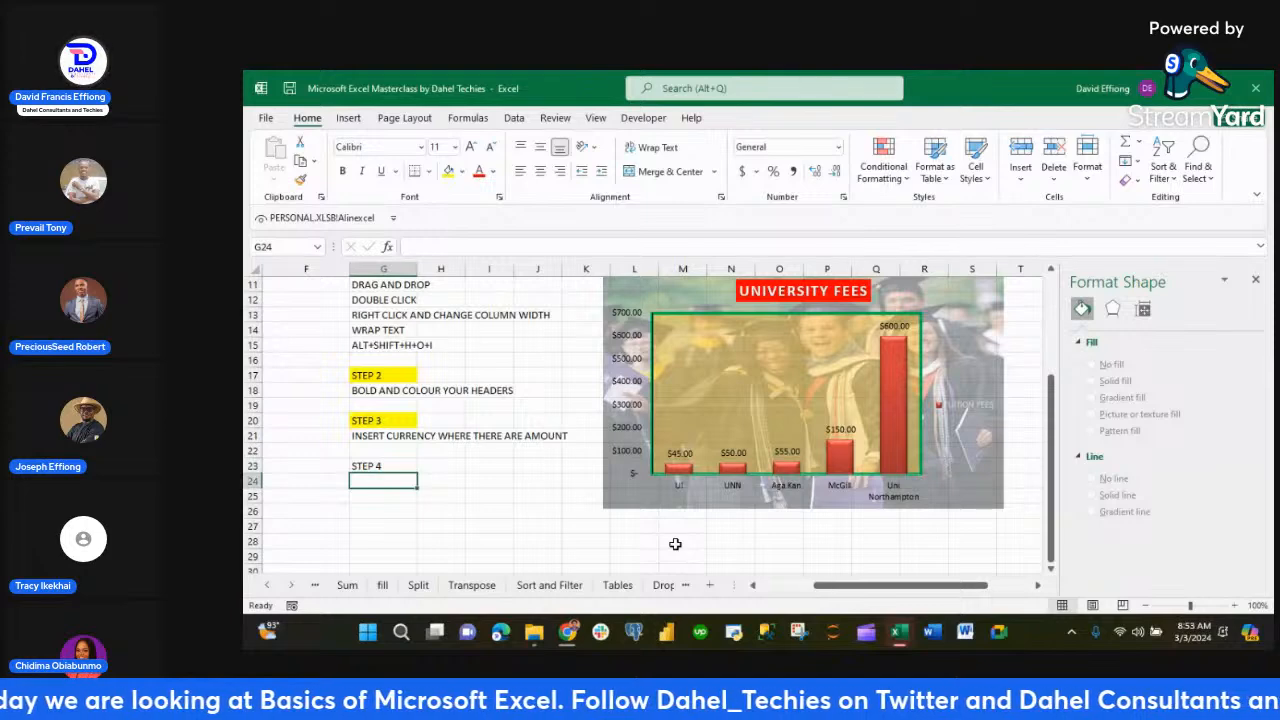
- Enter the note INSERT A CHART AND FORMAT IT in cell G24
type("CONV")
key("BackSpace")
key("BackSpace")
key("BackSpace")
key("BackSpace")
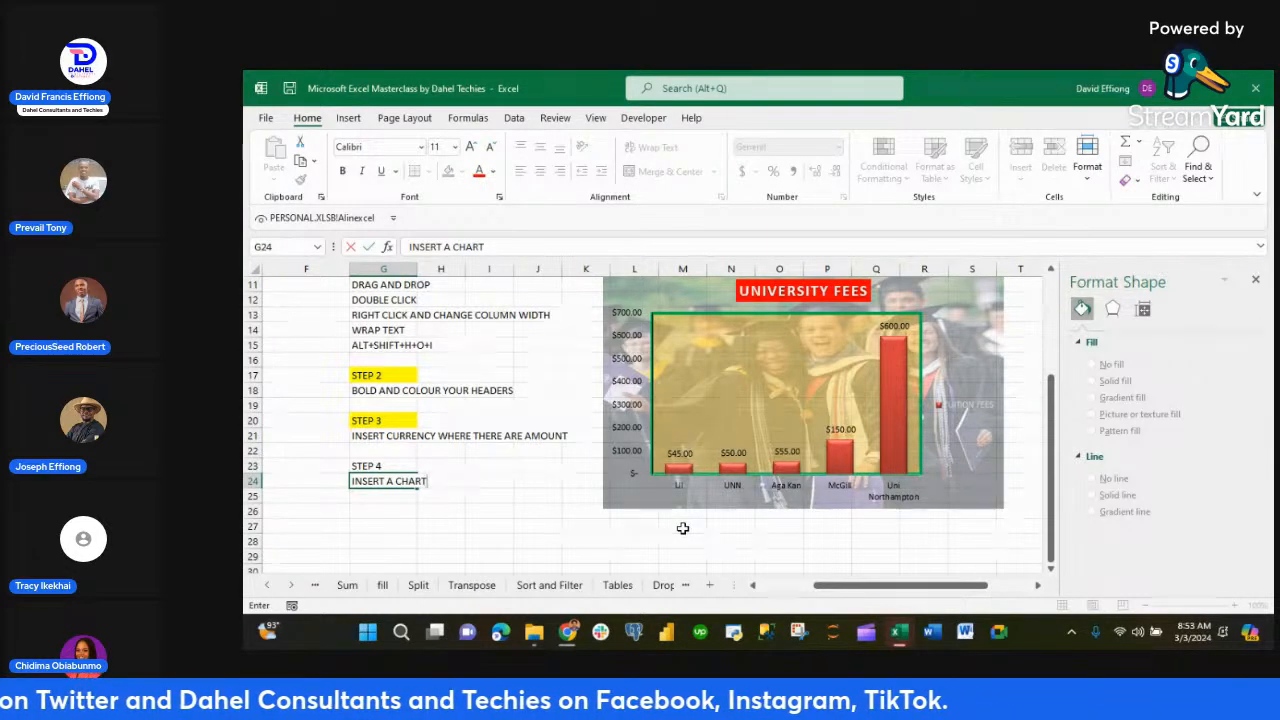
type("AND F")
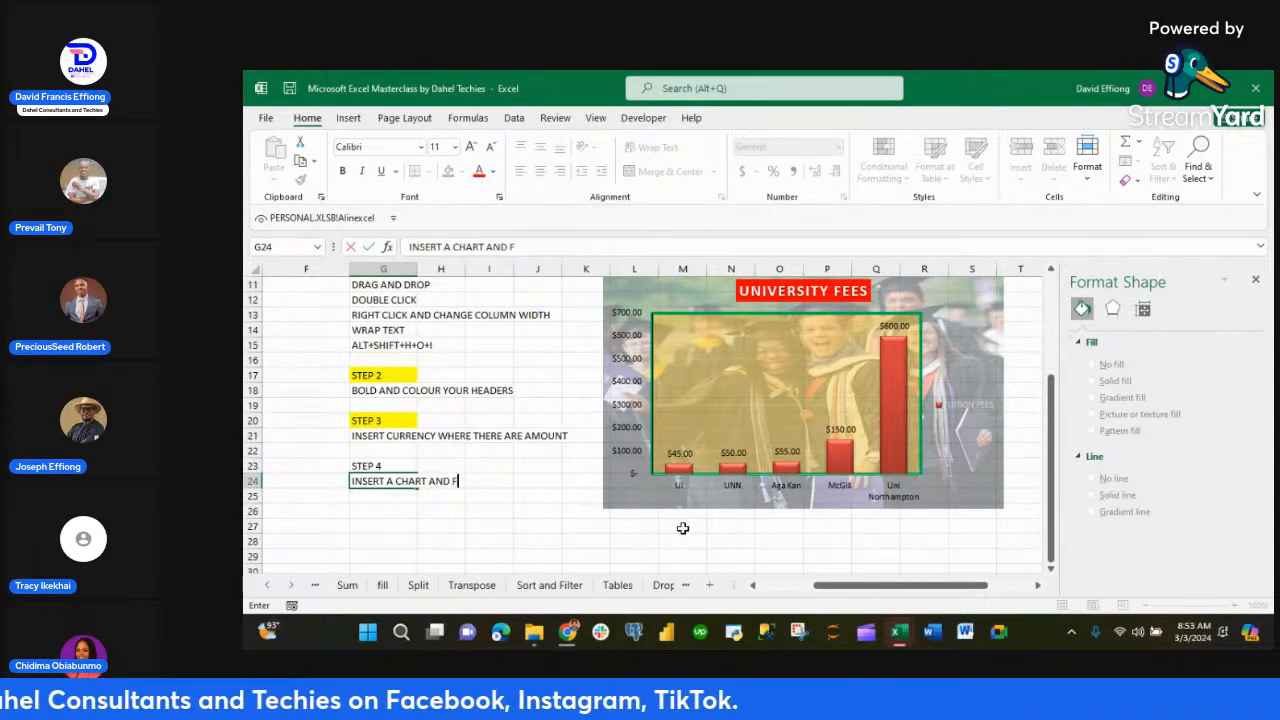
type("ORMAT IT")
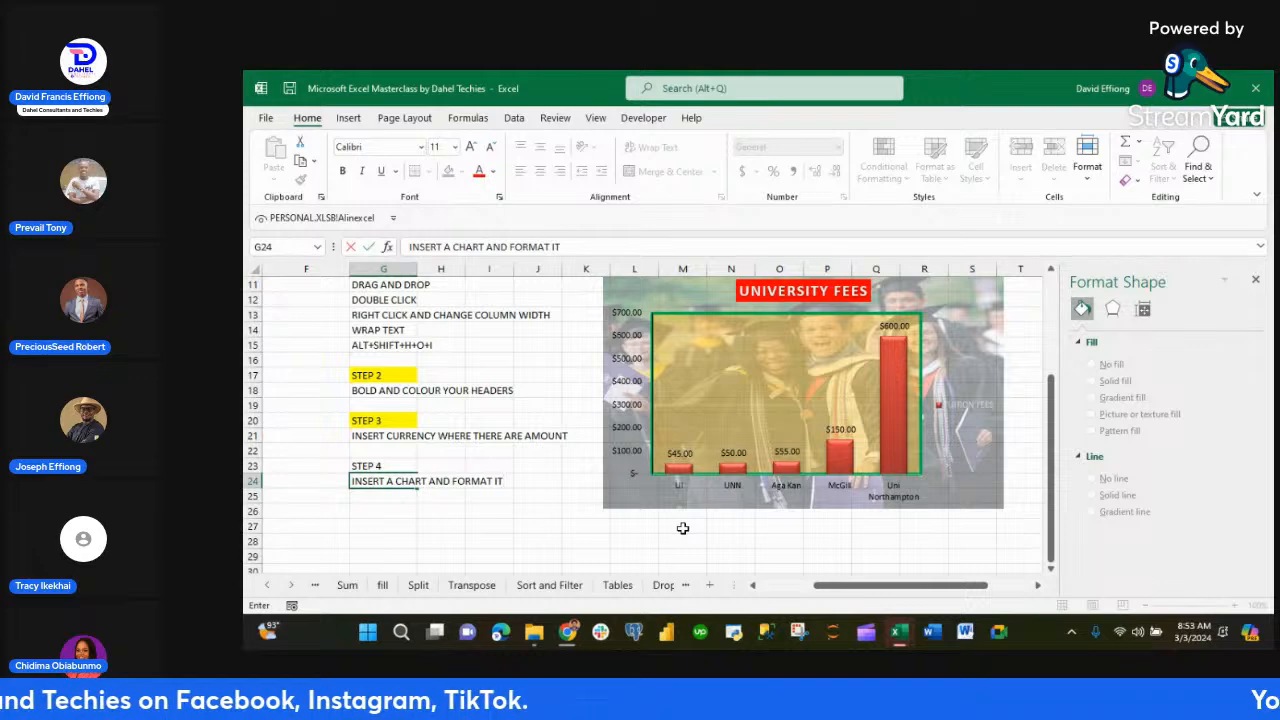
- Highlight the STEP 4 heading in cell G23 with yellow fill like the other step headings
left_click(384, 461)
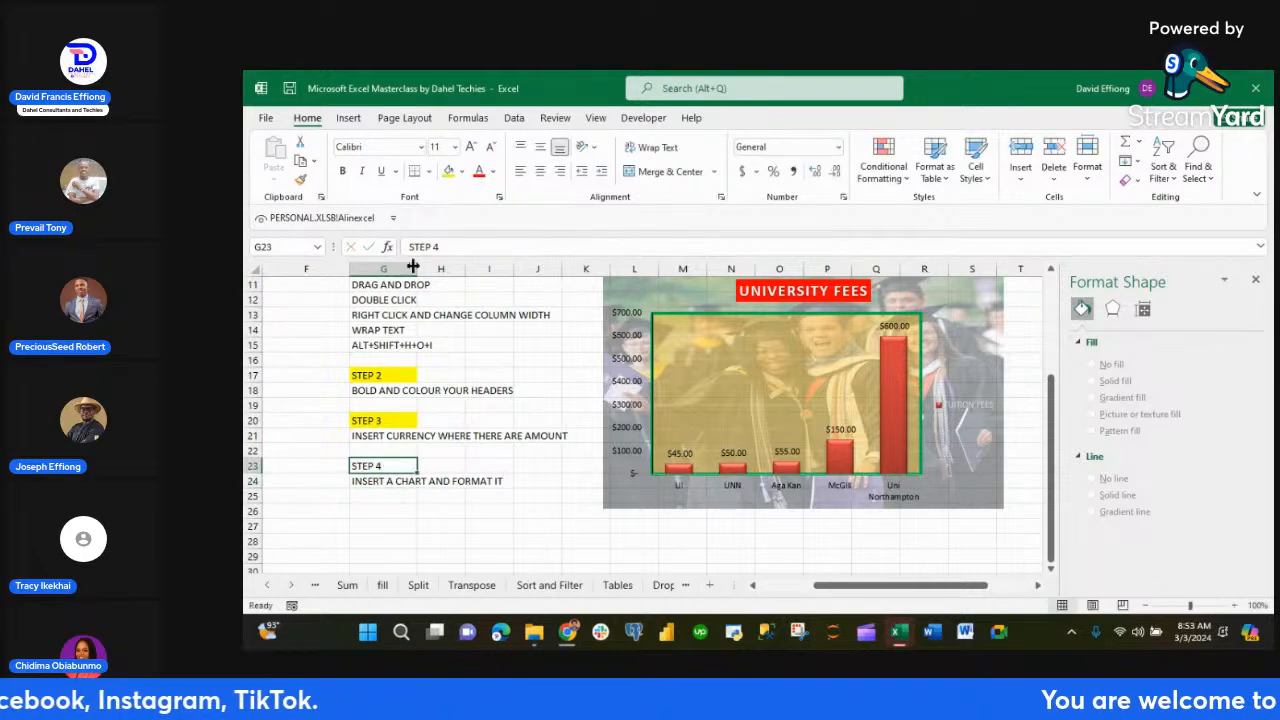
left_click(448, 171)
scroll(478, 470, "up", 4)
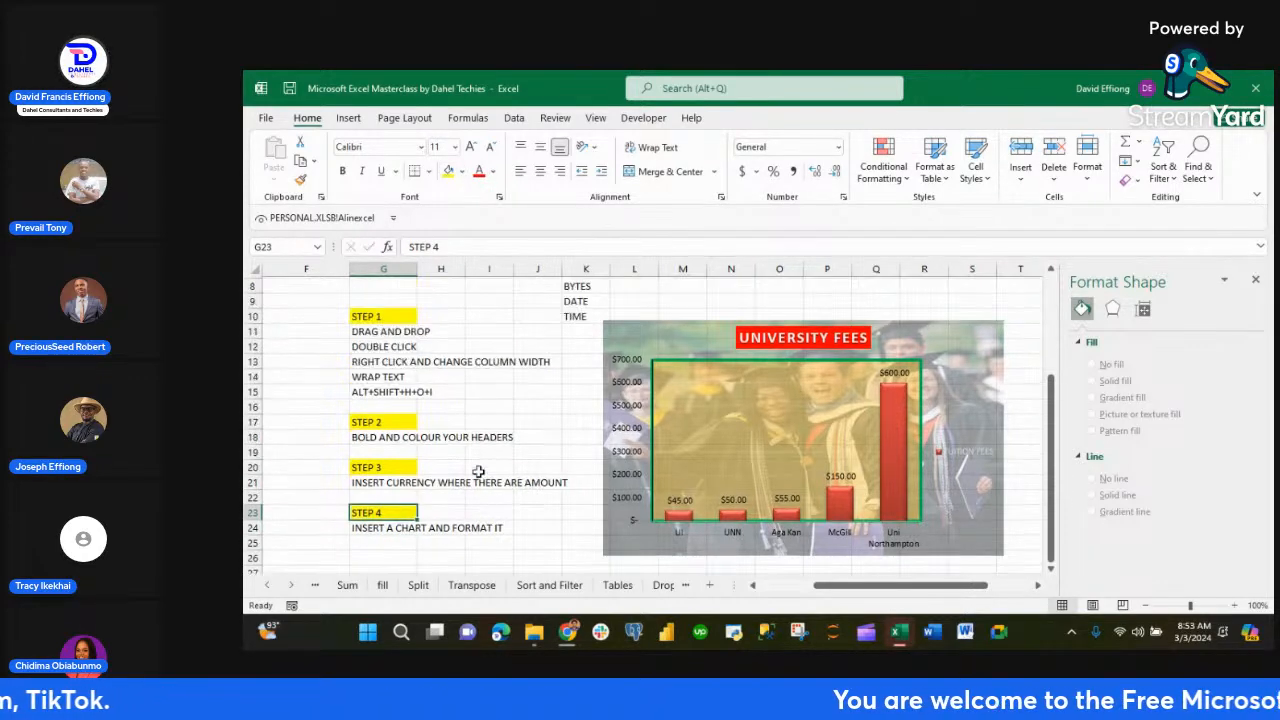
- Close the Format Shape pane to give the worksheet more room
scroll(478, 471, "down", 4)
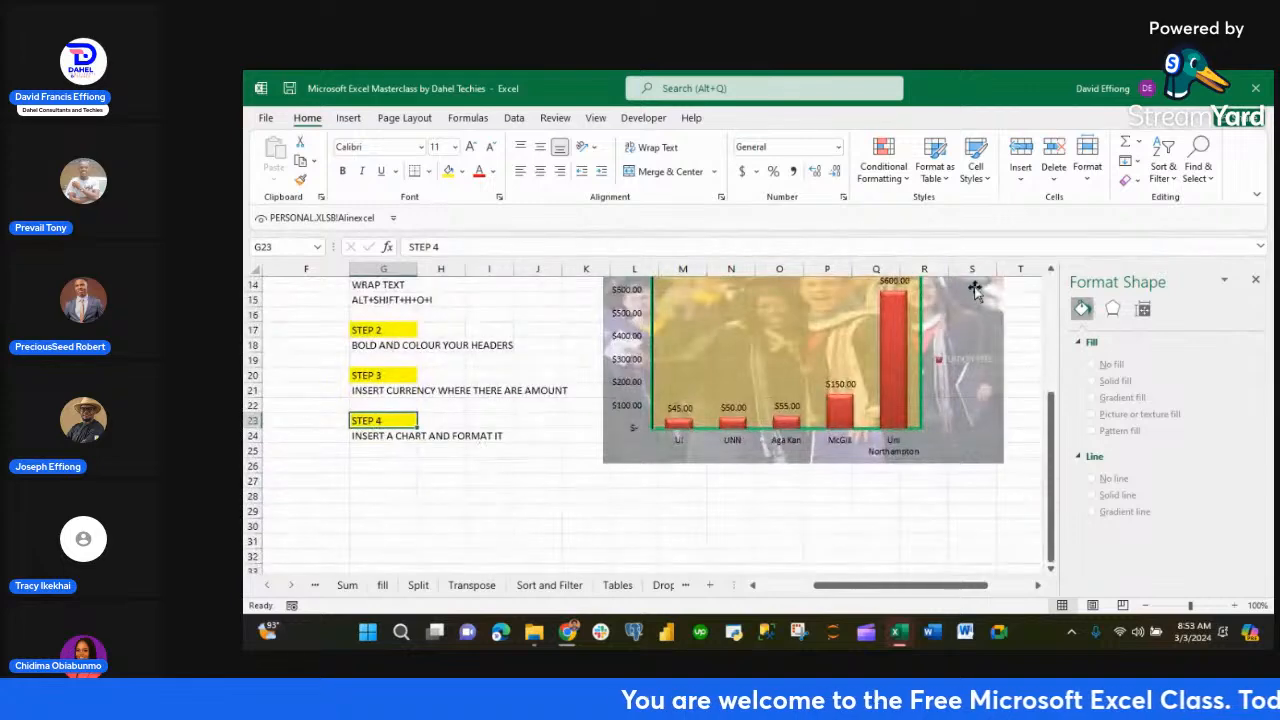
left_click(1255, 280)
scroll(1008, 471, "up", 3)
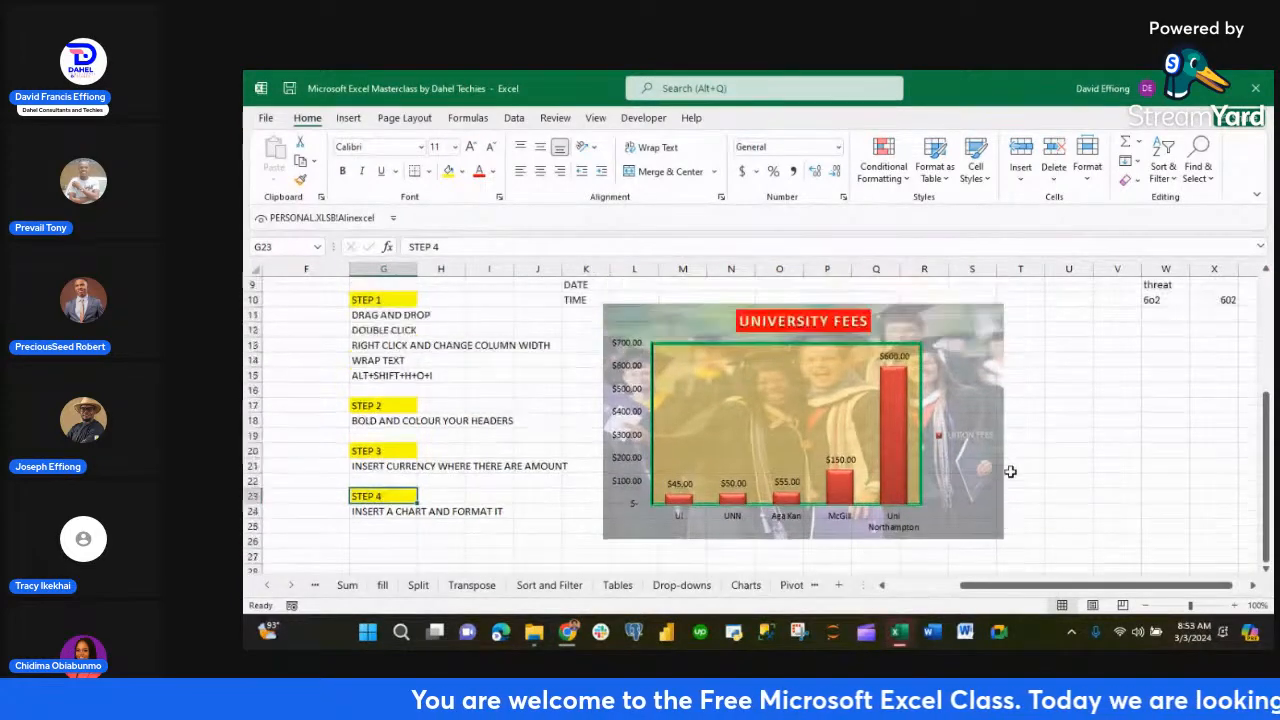
- Enter task number 1 in cell G31 and the text CREATE A FICTIONAL DATASET OF YOUR CHOICE in H31
scroll(1010, 471, "down", 2)
scroll(1010, 471, "down", 3)
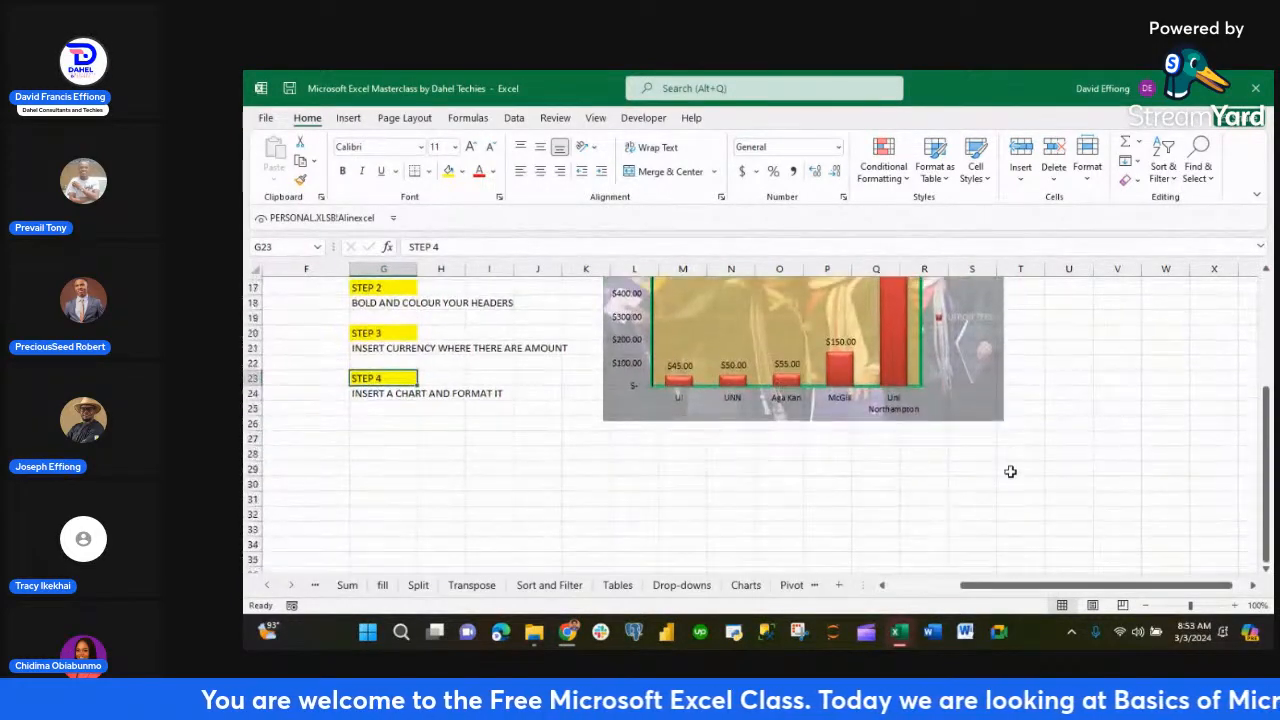
left_click(390, 432)
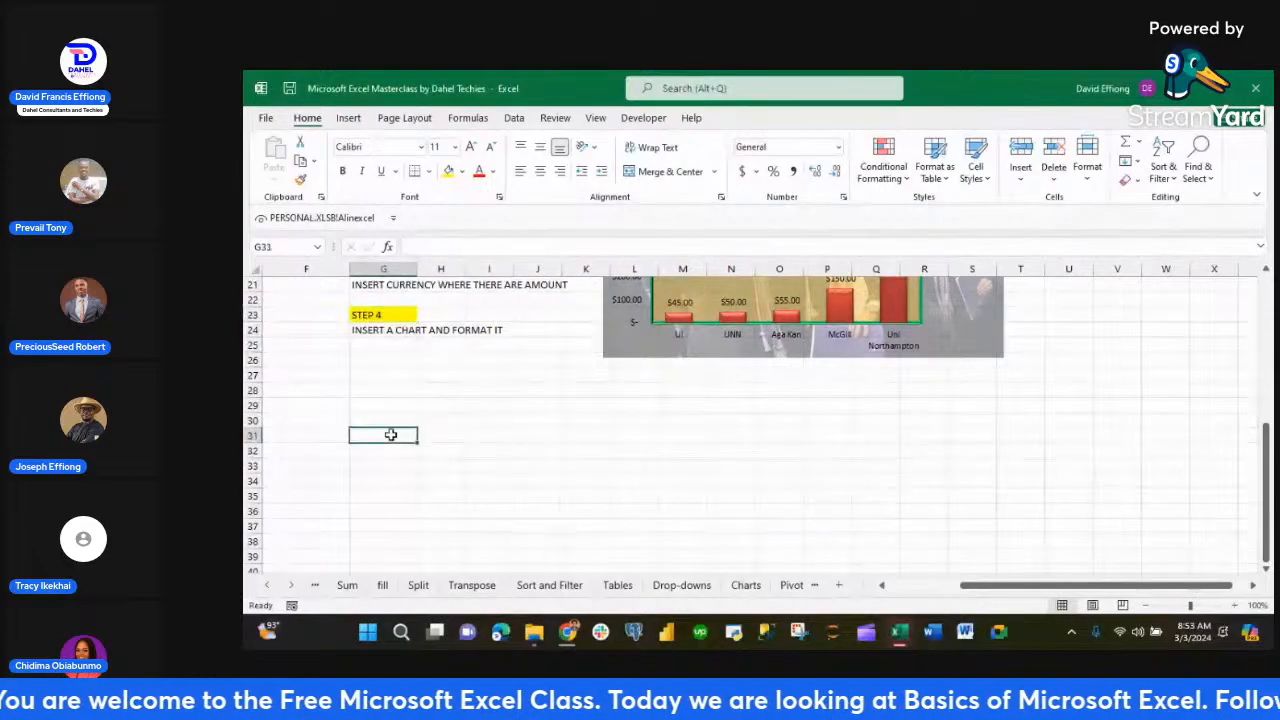
type("1")
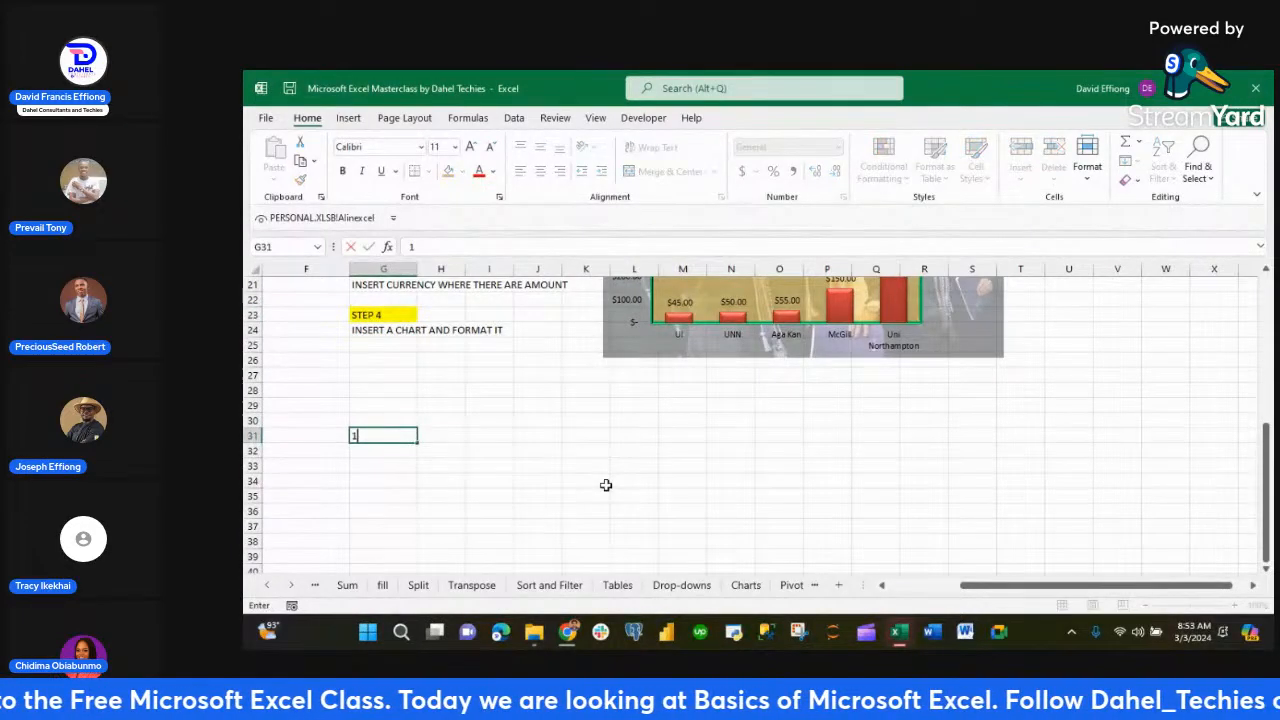
key("Tab")
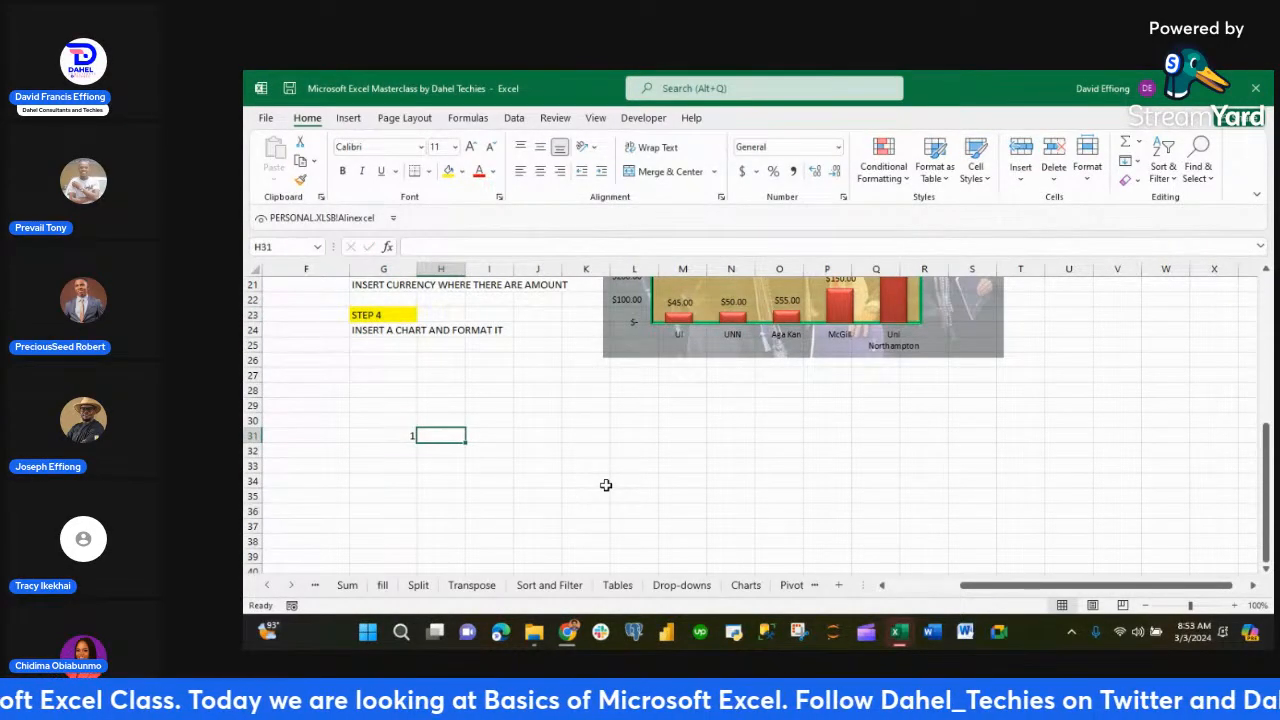
type("CREA")
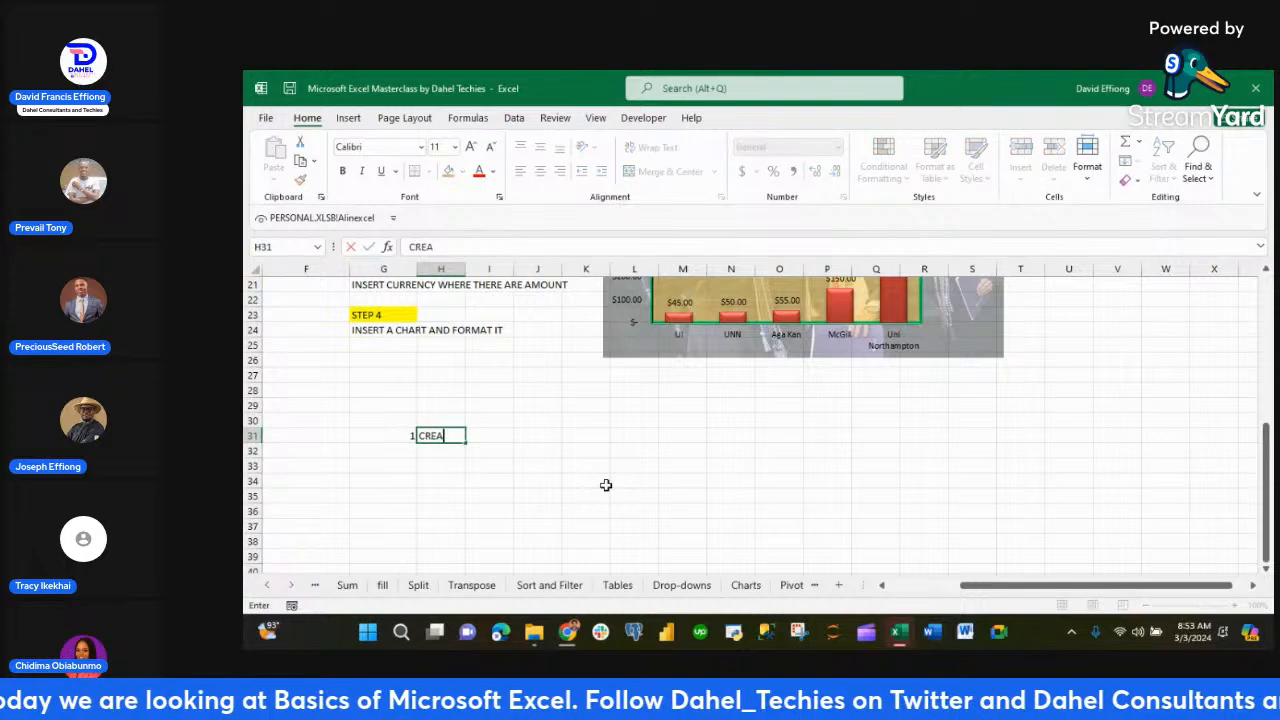
type("TE A FICTIONAL")
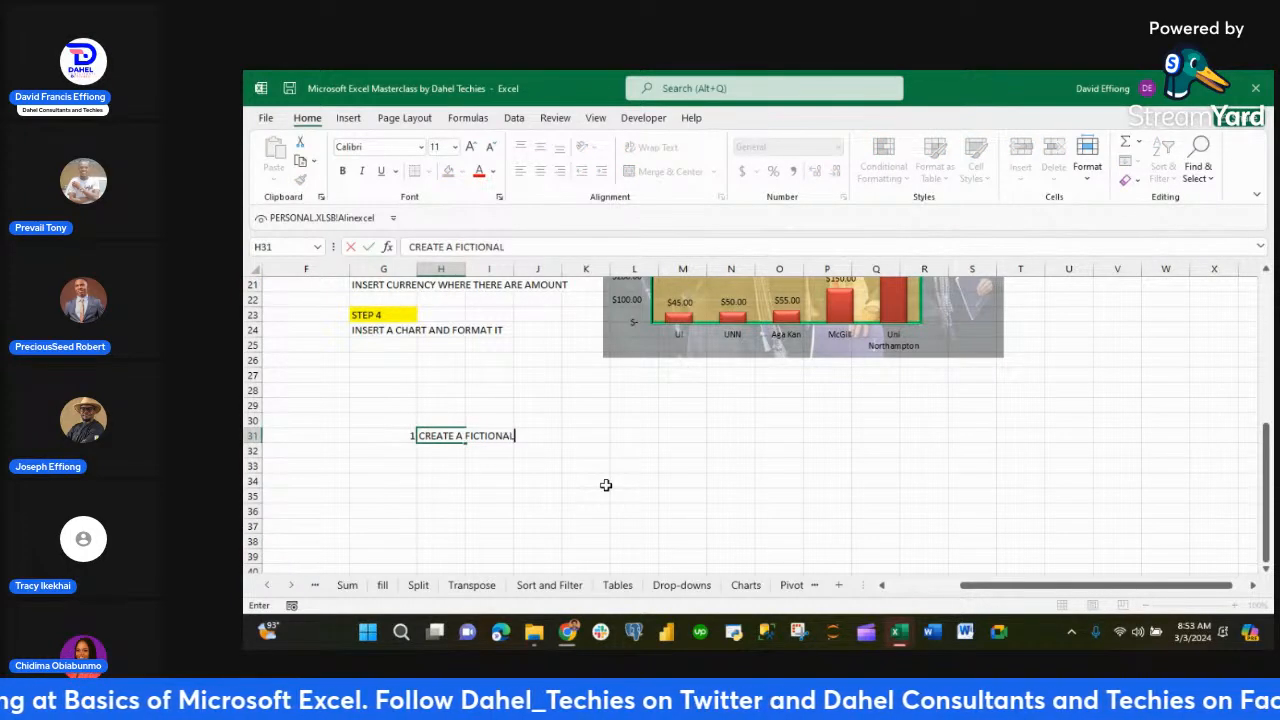
type(" DATASET")
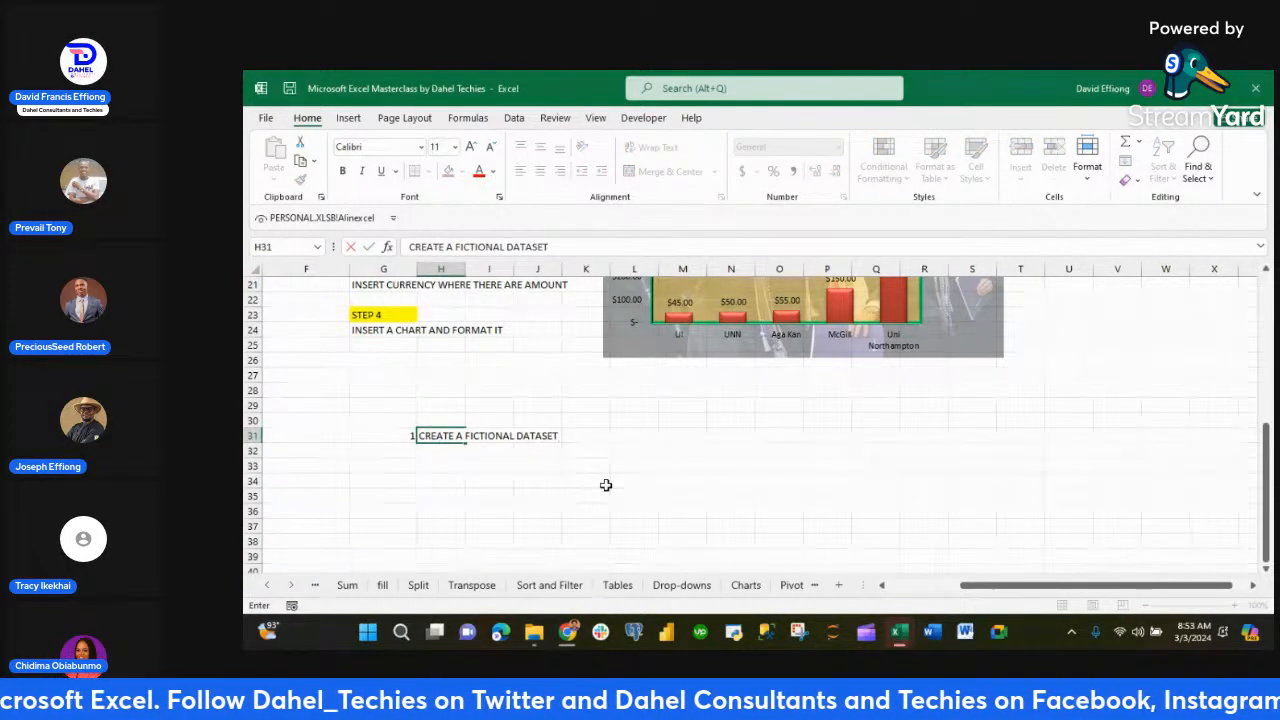
type(" OF Y")
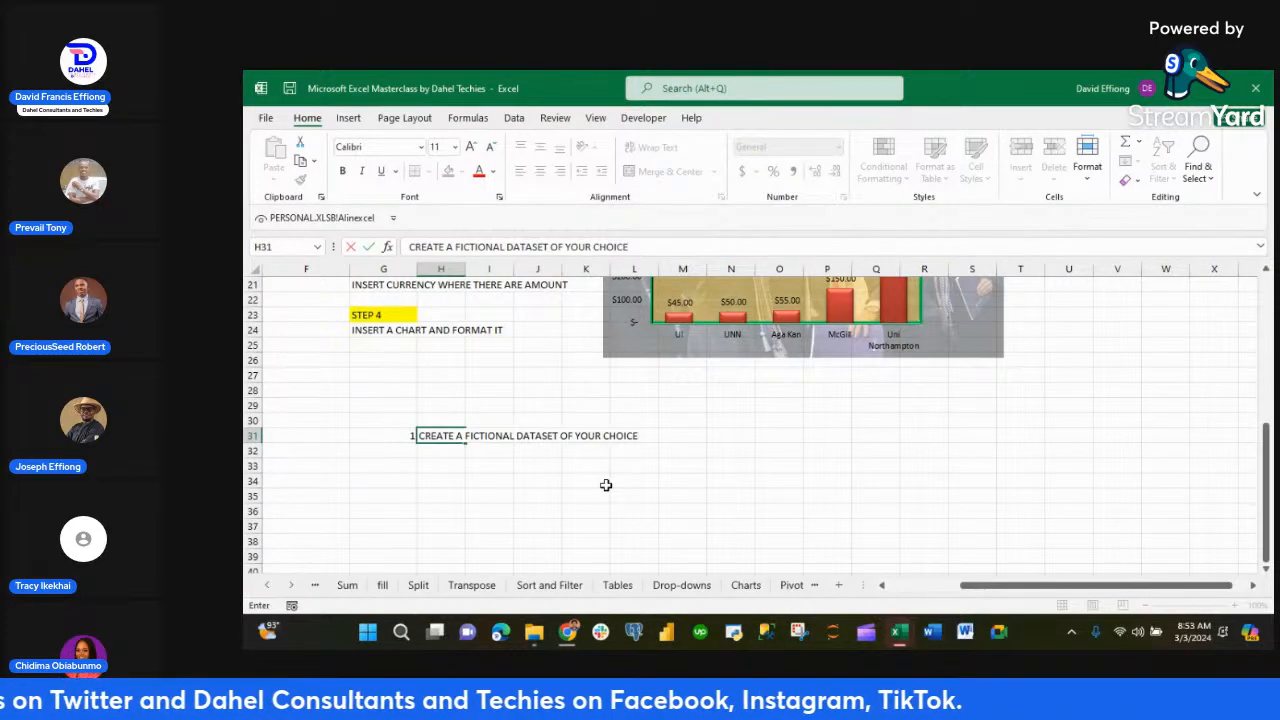
type("OUR CHOICE")
key("Return")
- Enter task number 2 in cell G32 and the text MAKE IT 4 COLUMNS in H32
key("Left")
type("2")
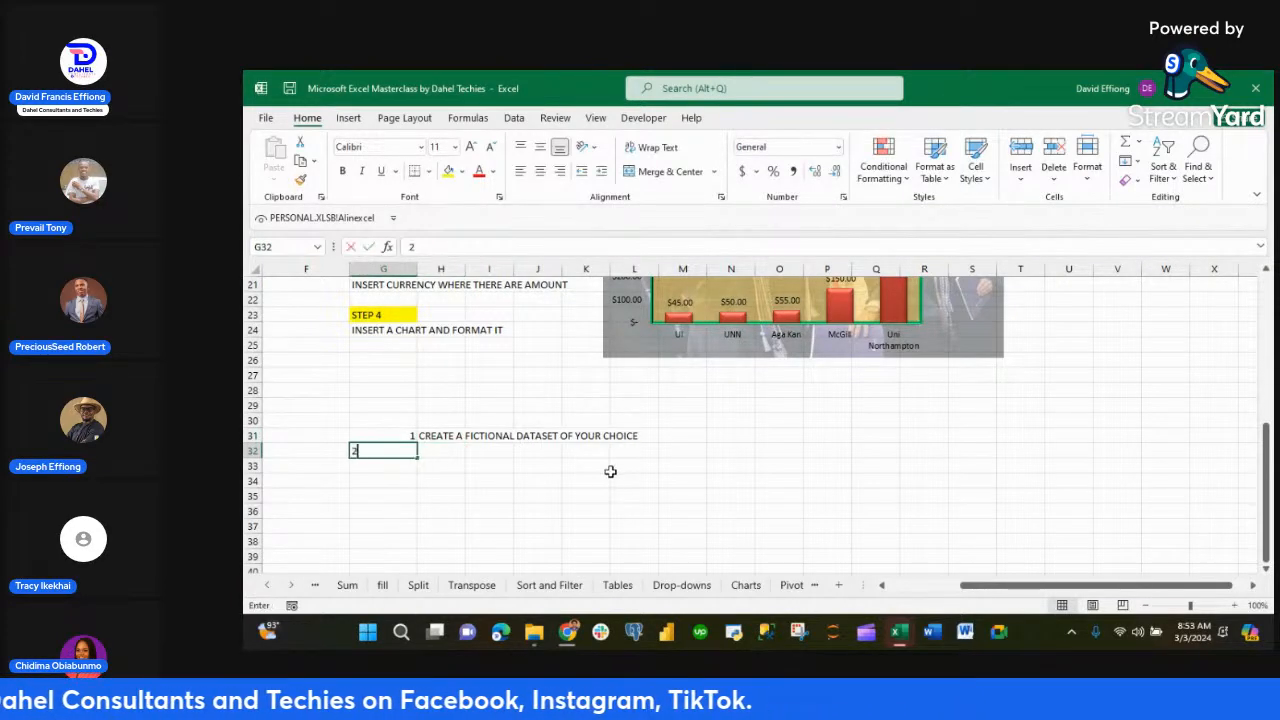
key("Right")
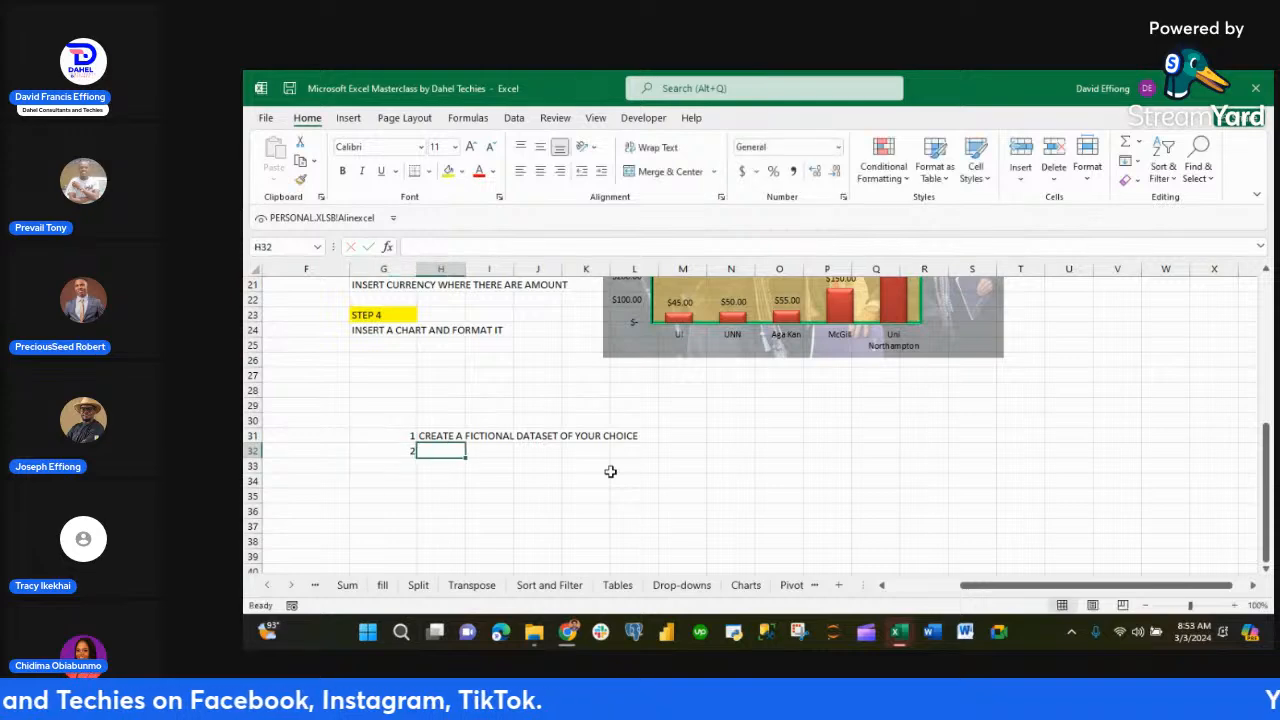
type("MAKE IT")
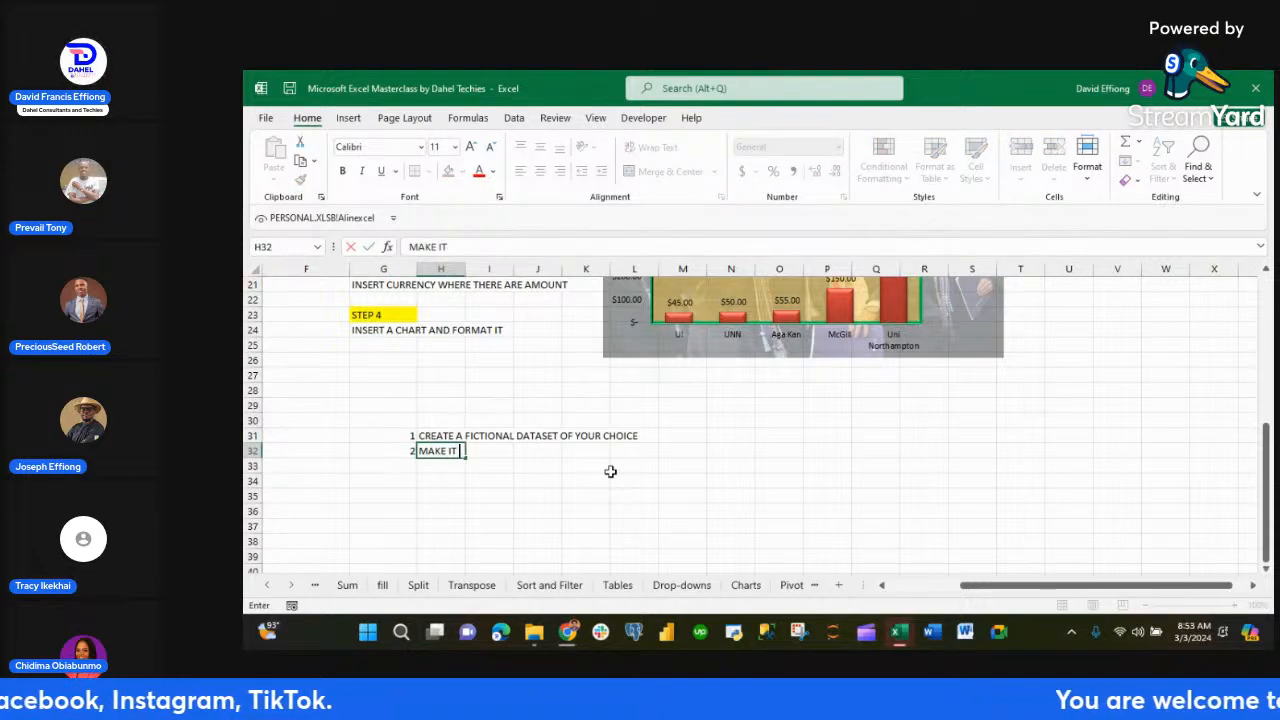
type(" 4 COL")
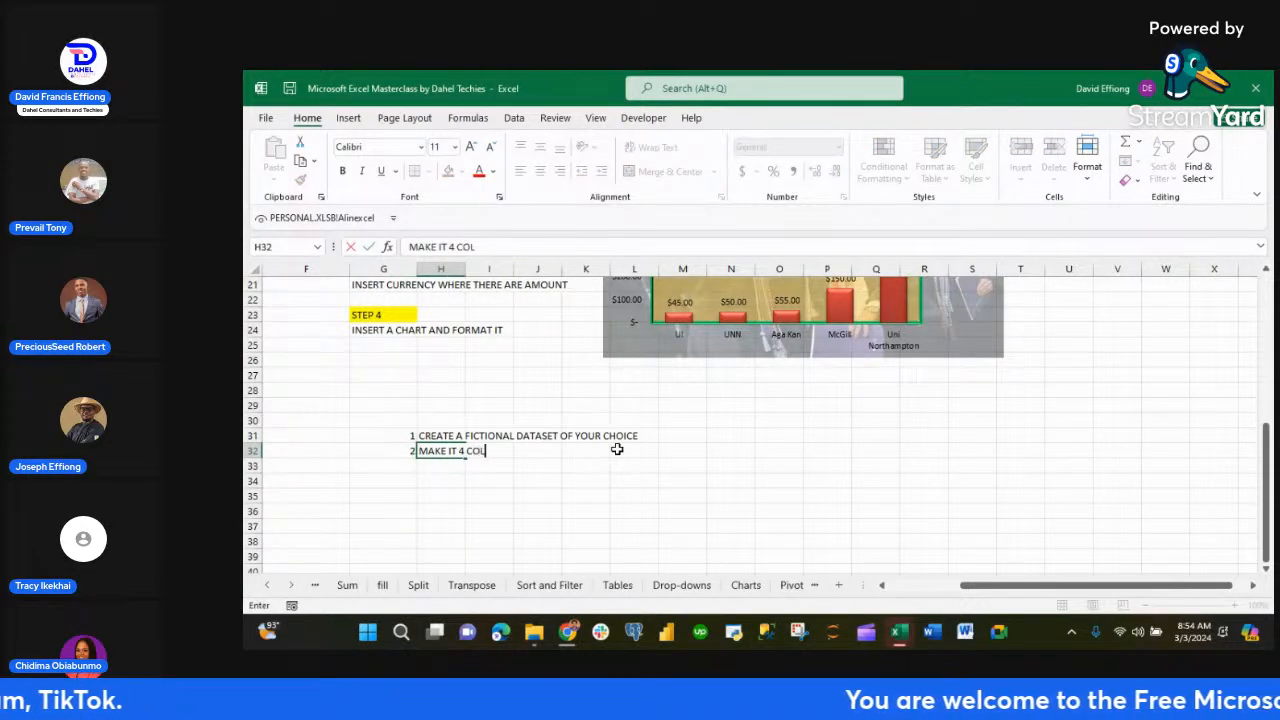
type("UMN")
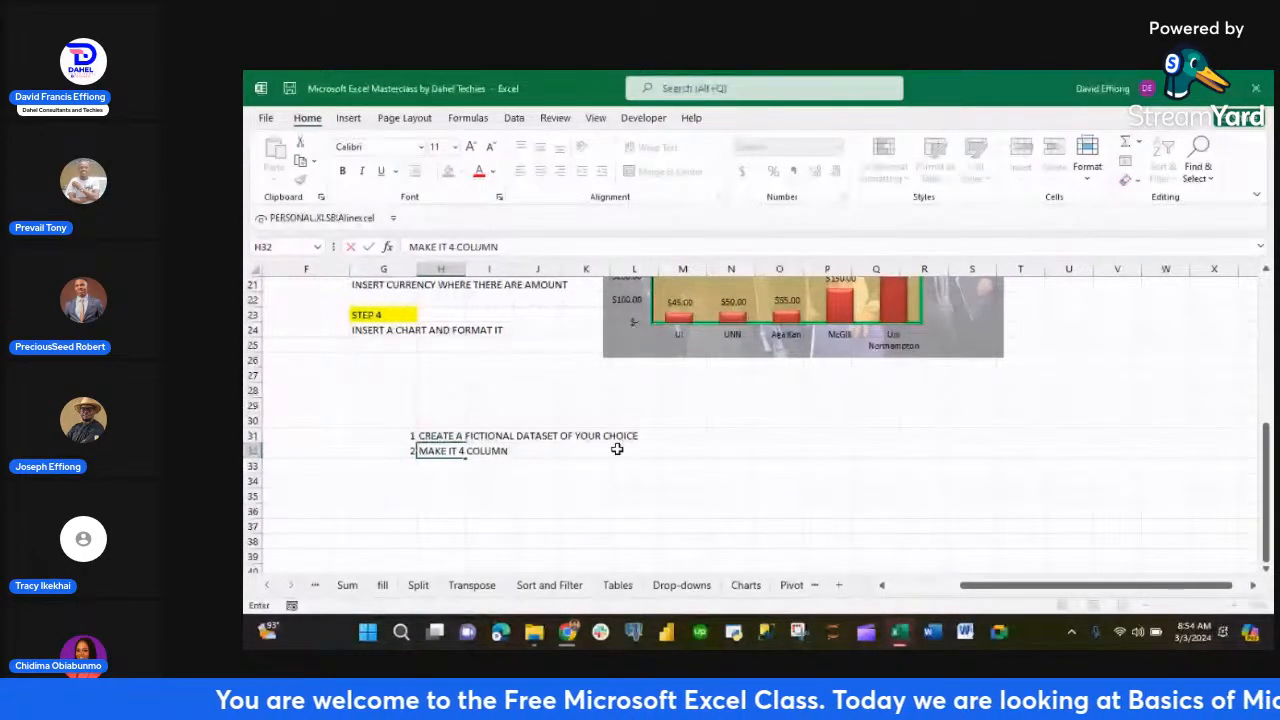
type("S")
key("Return")
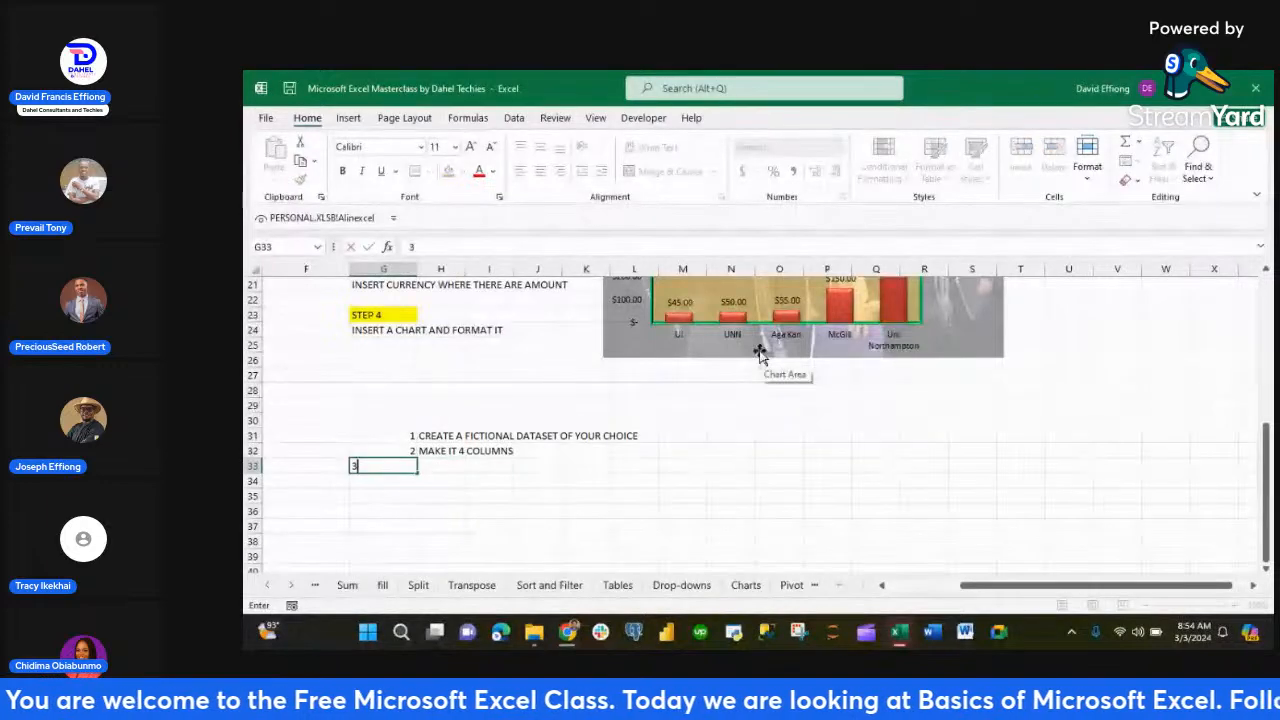
- Enter 3 in cell G33 and FORMAT THE CHART (INSERT A PHOTO, LOGO, LEGEND, GRIDLINES, DATA LABELS AND TRENDS) in H33
type("3")
scroll(747, 419, "up", 2)
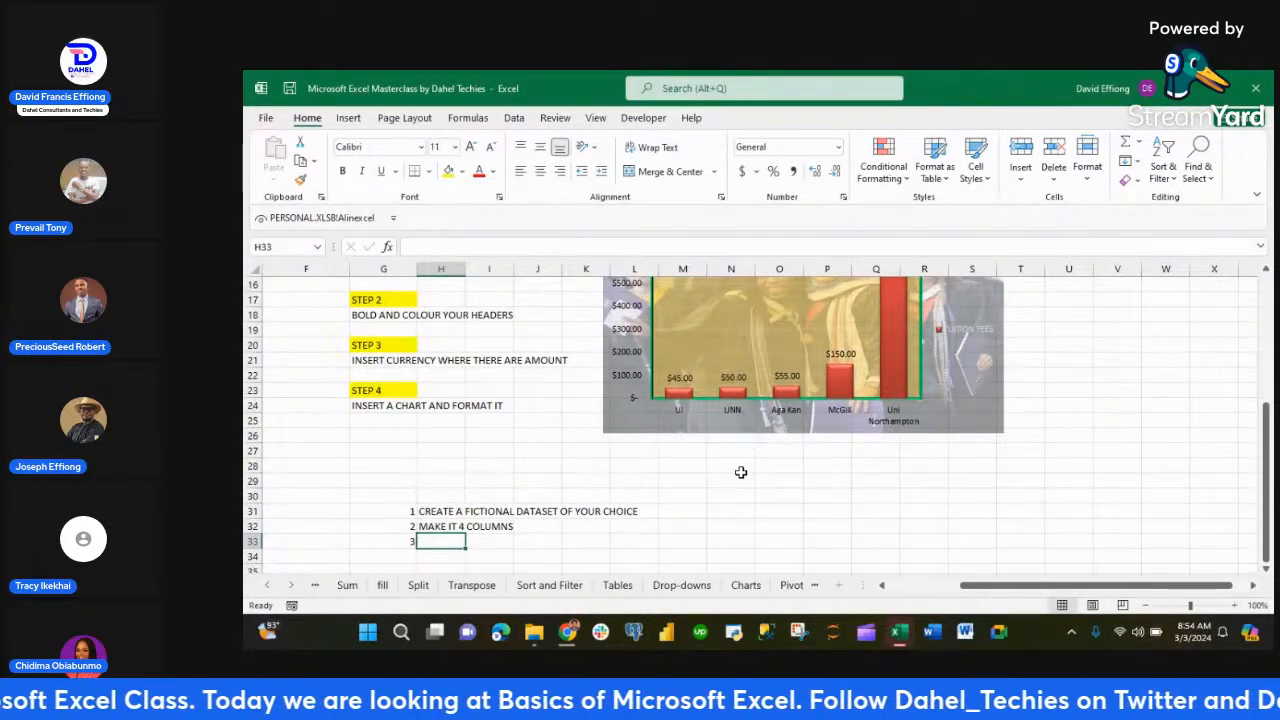
scroll(741, 472, "down", 1)
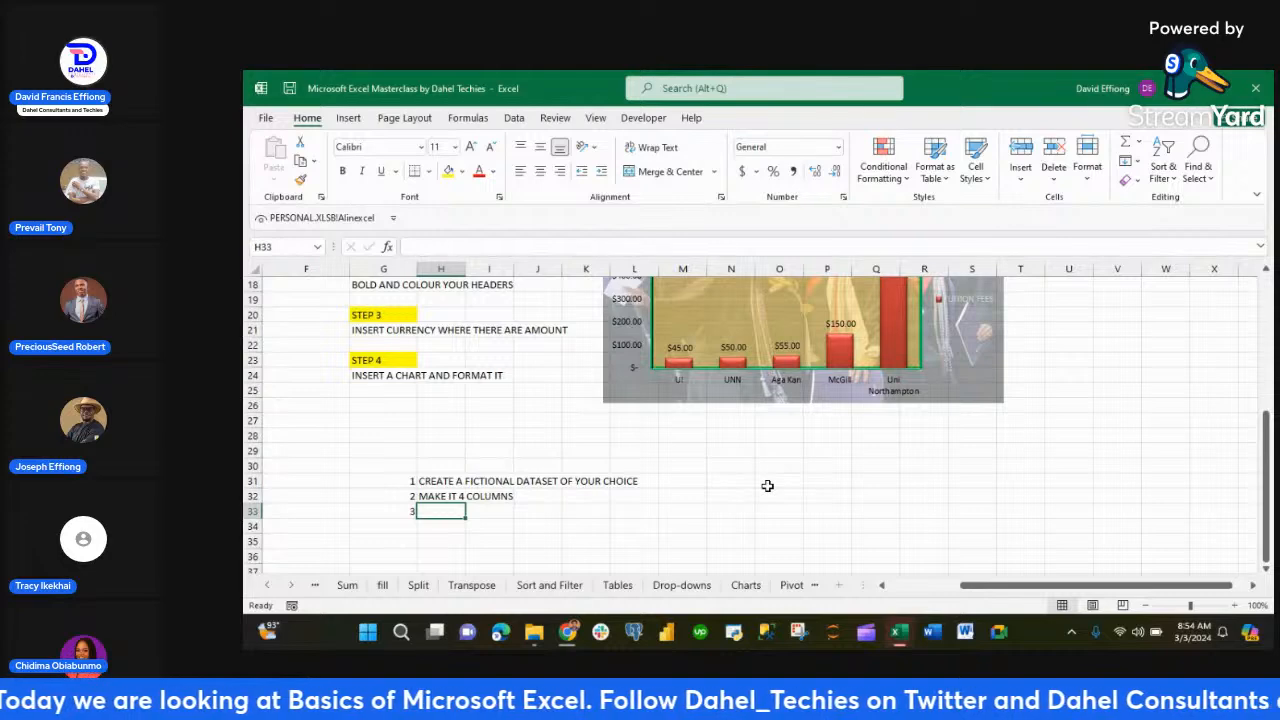
type("FORMAT THE CHART")
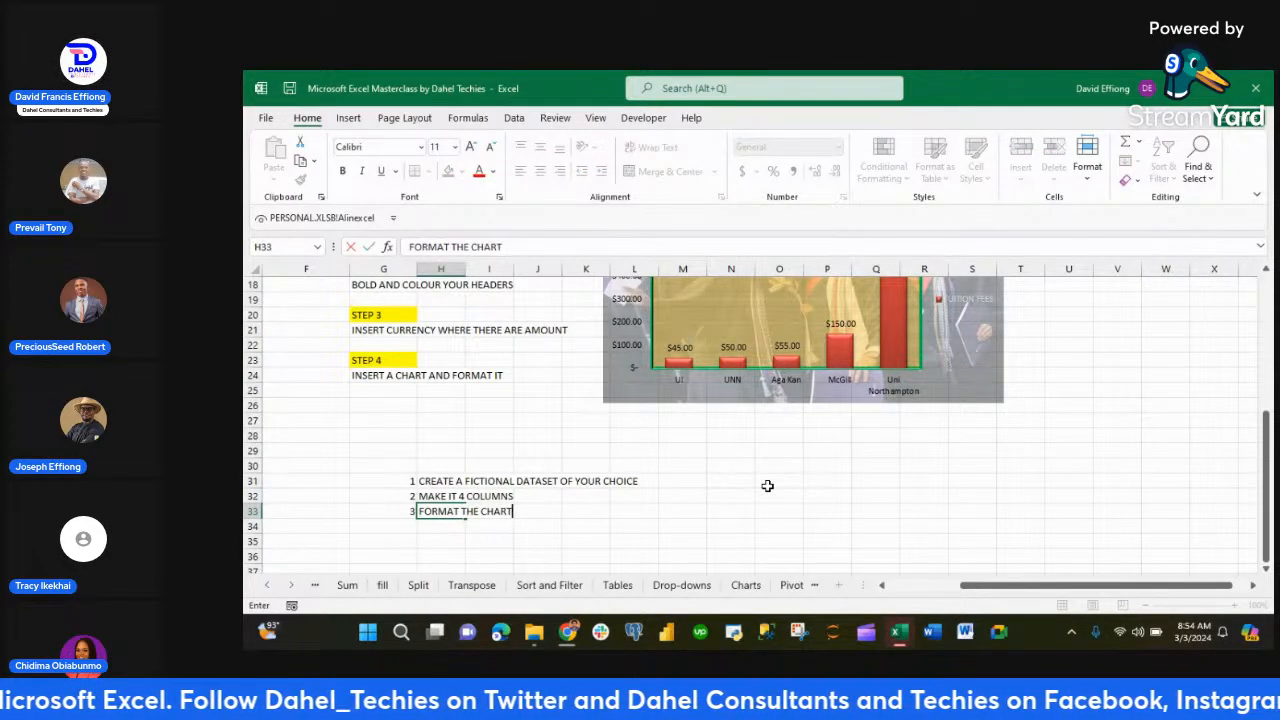
type(" A")
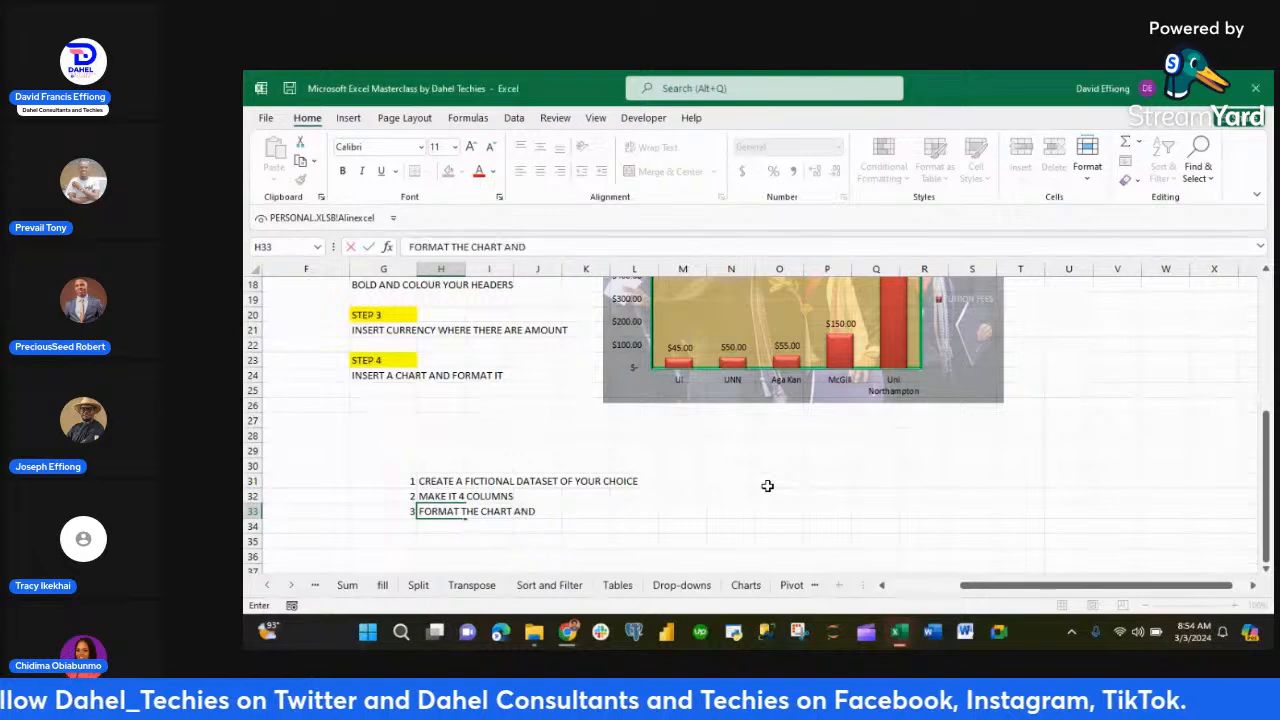
type("ND")
key("BackSpace")
key("BackSpace")
key("BackSpace")
type("I")
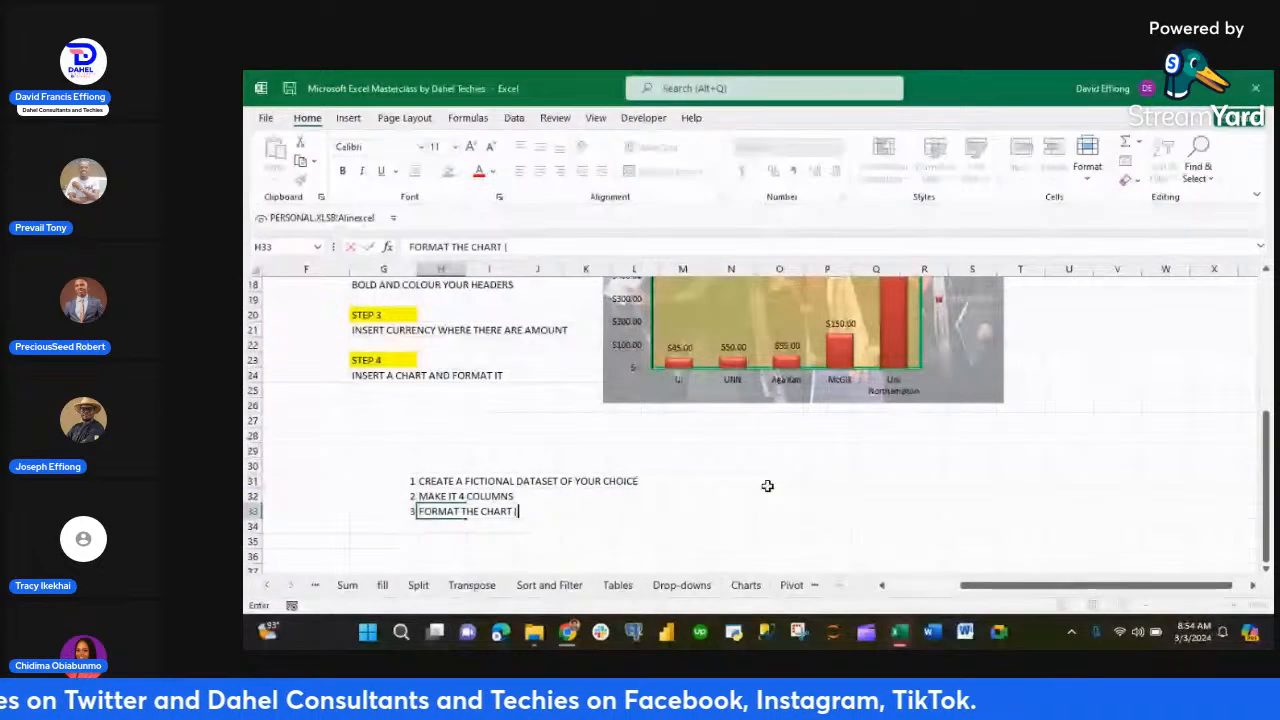
type("IN")
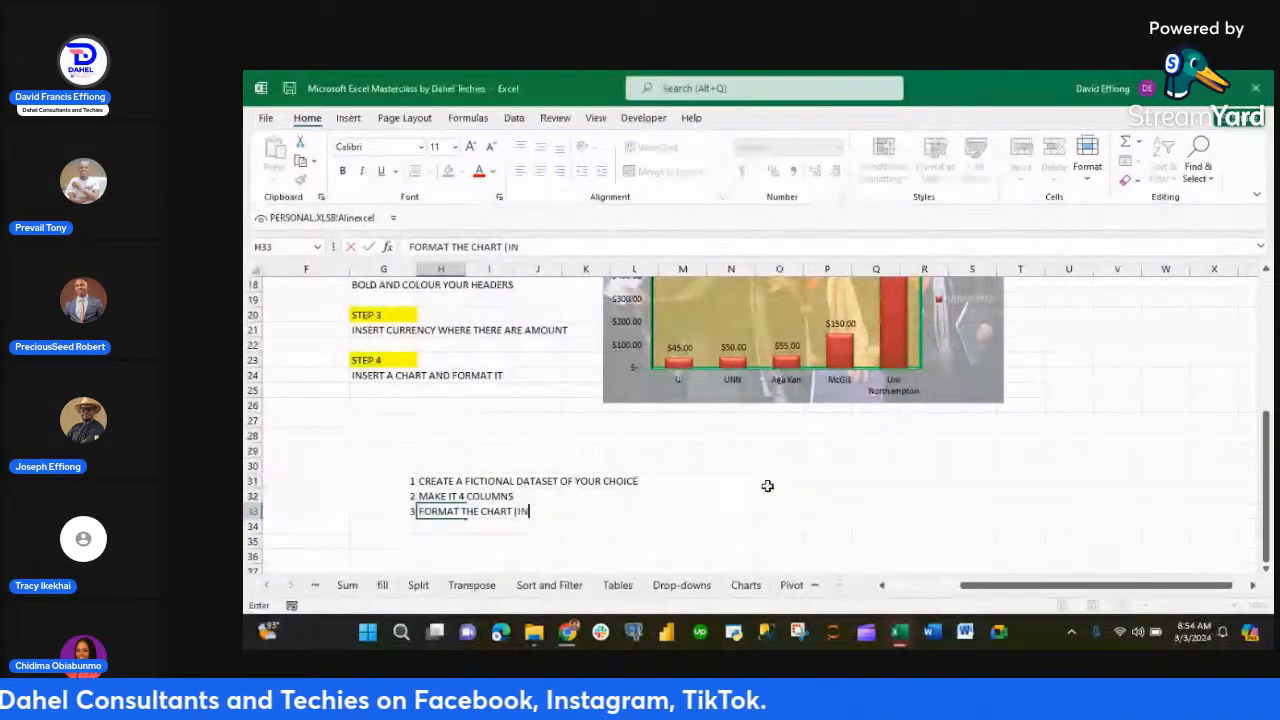
type("SERT A ")
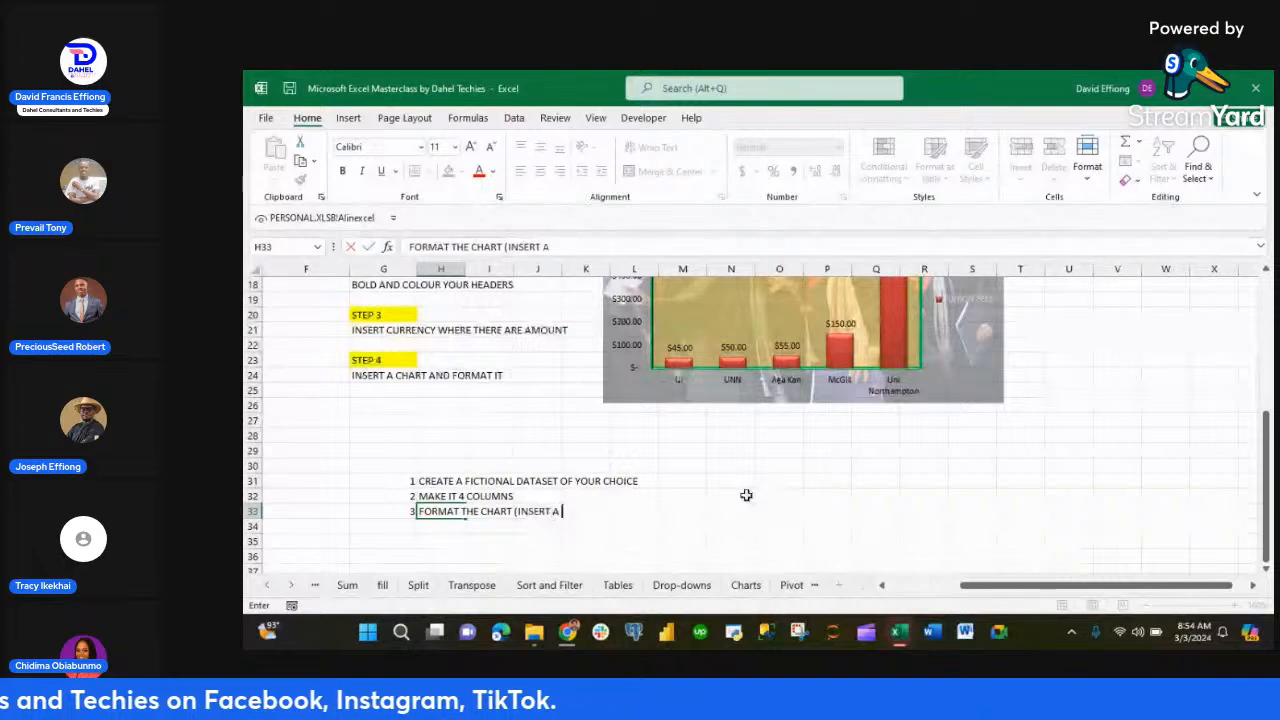
type("PHOT")
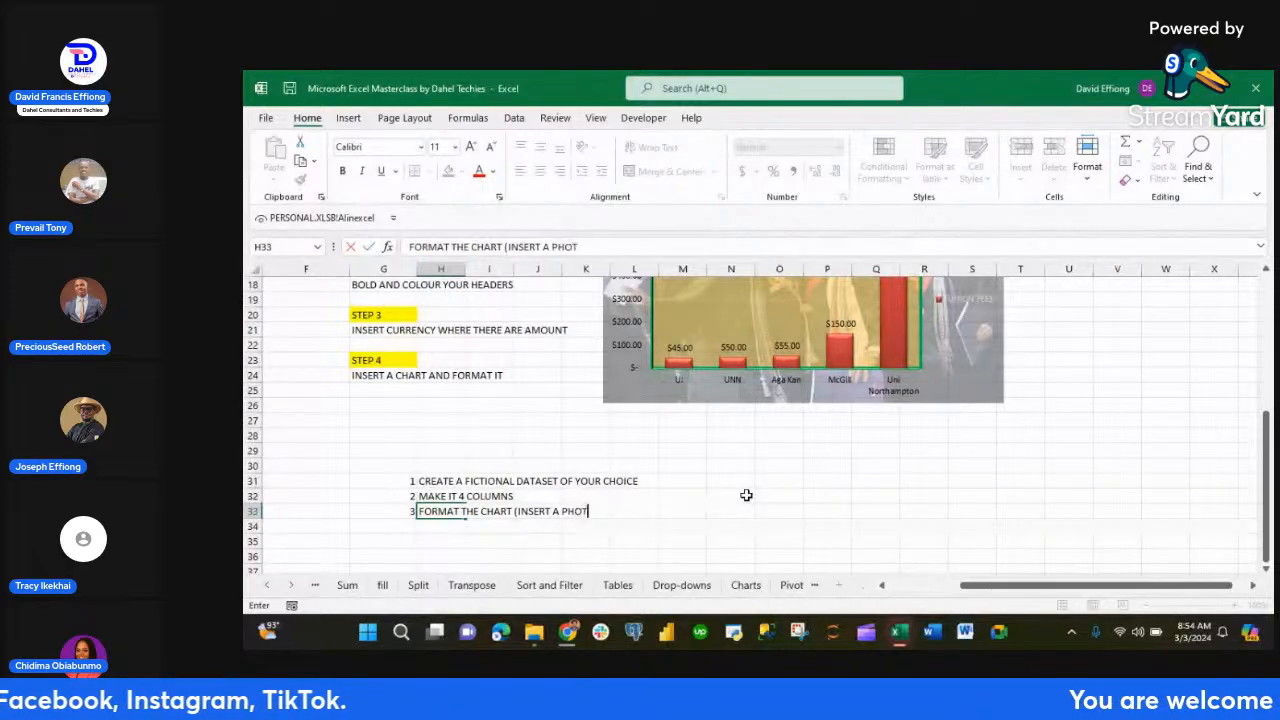
type("O, LOGO")
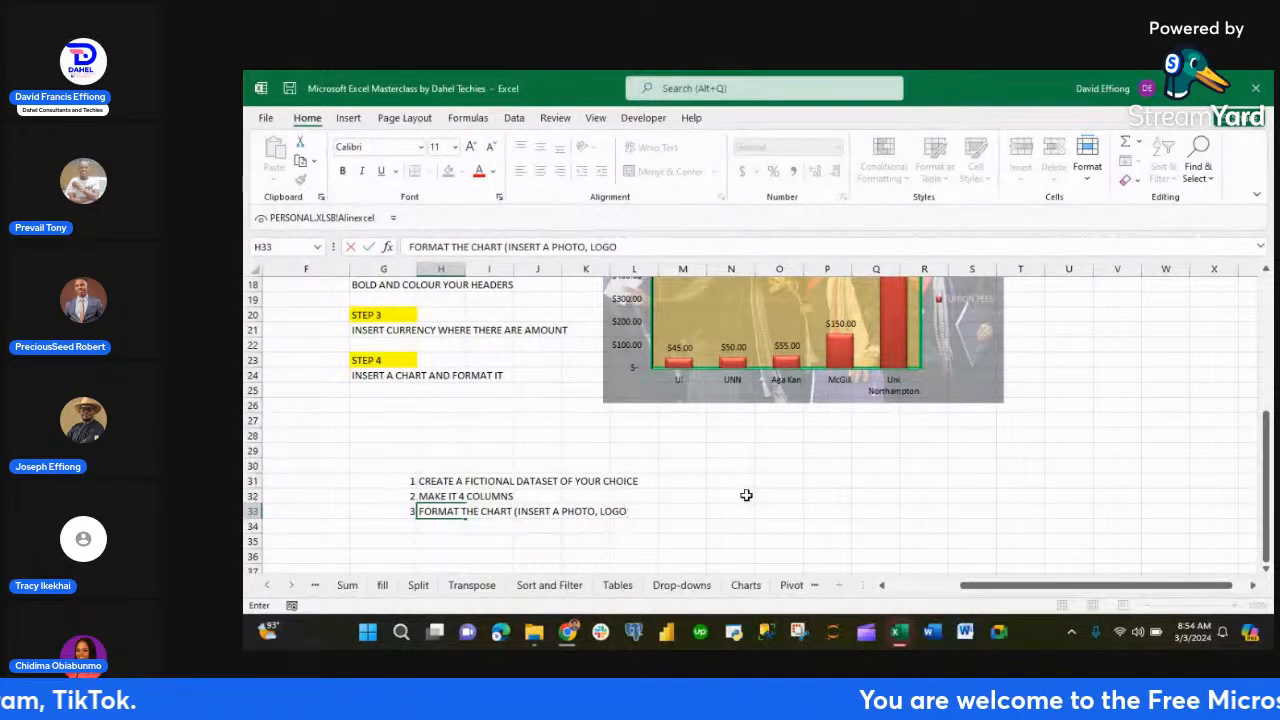
type(",")
type(" LEGE")
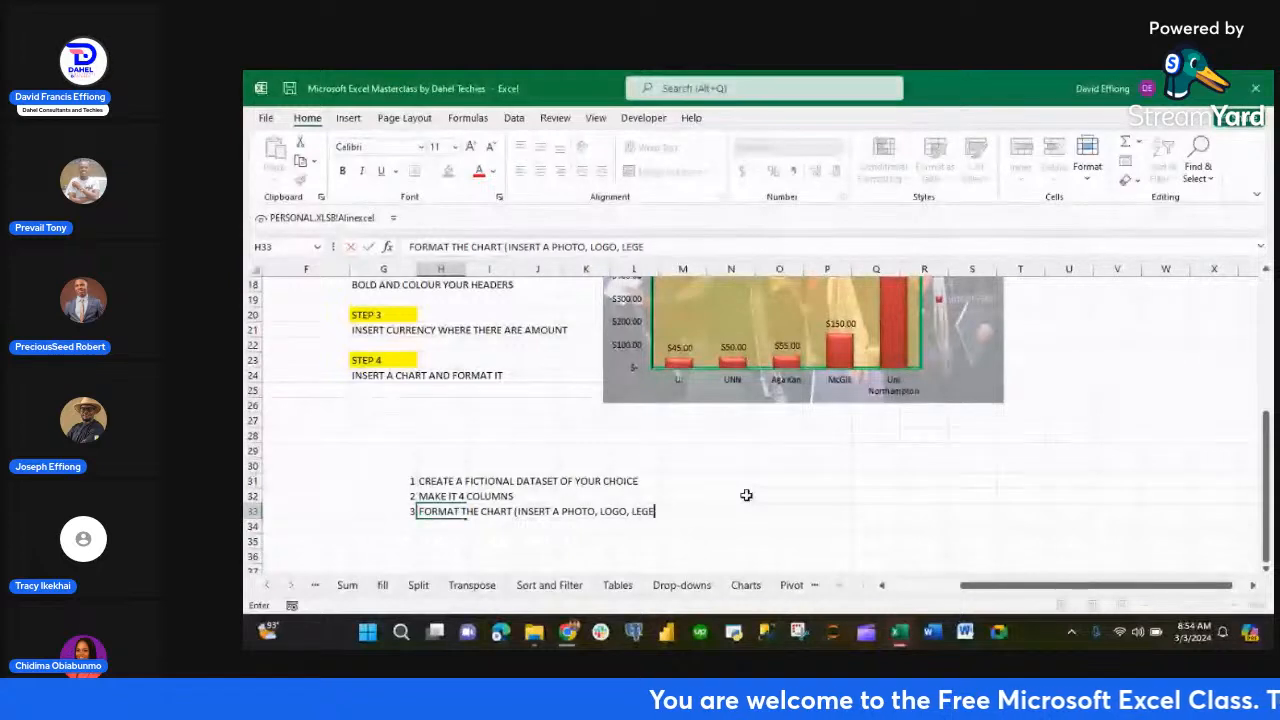
type("ND, GR")
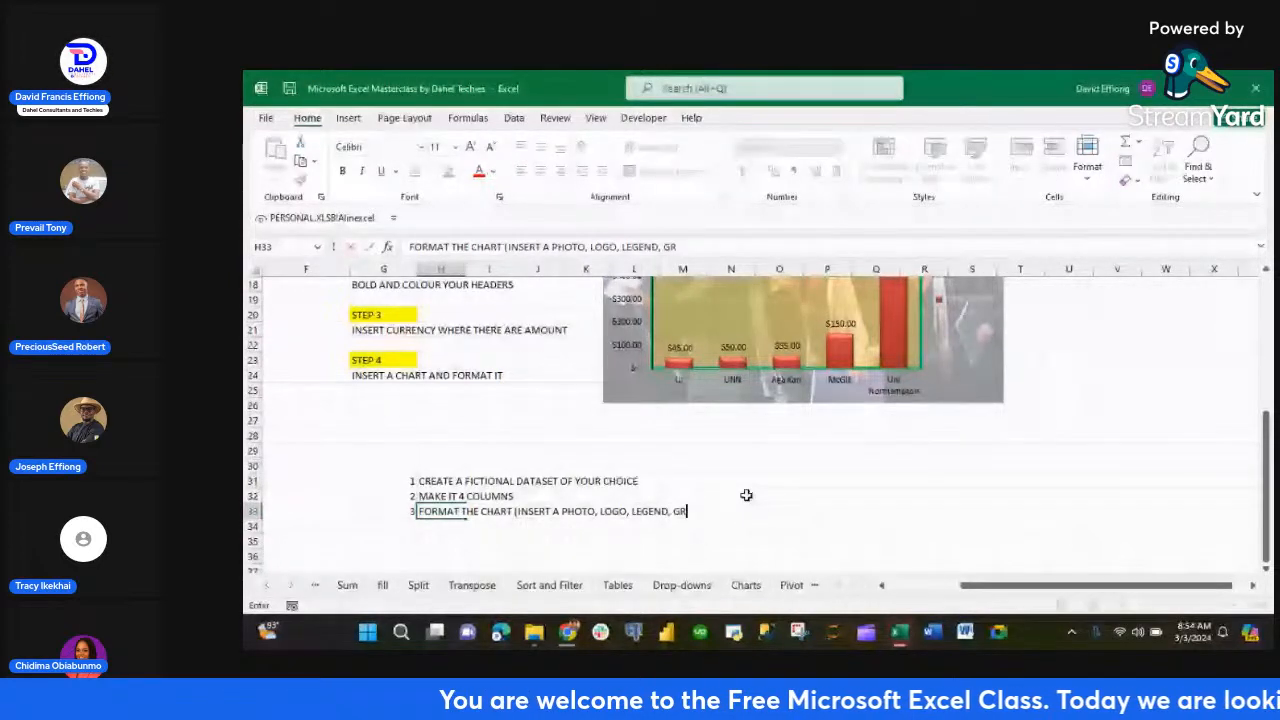
type("IDLINES,")
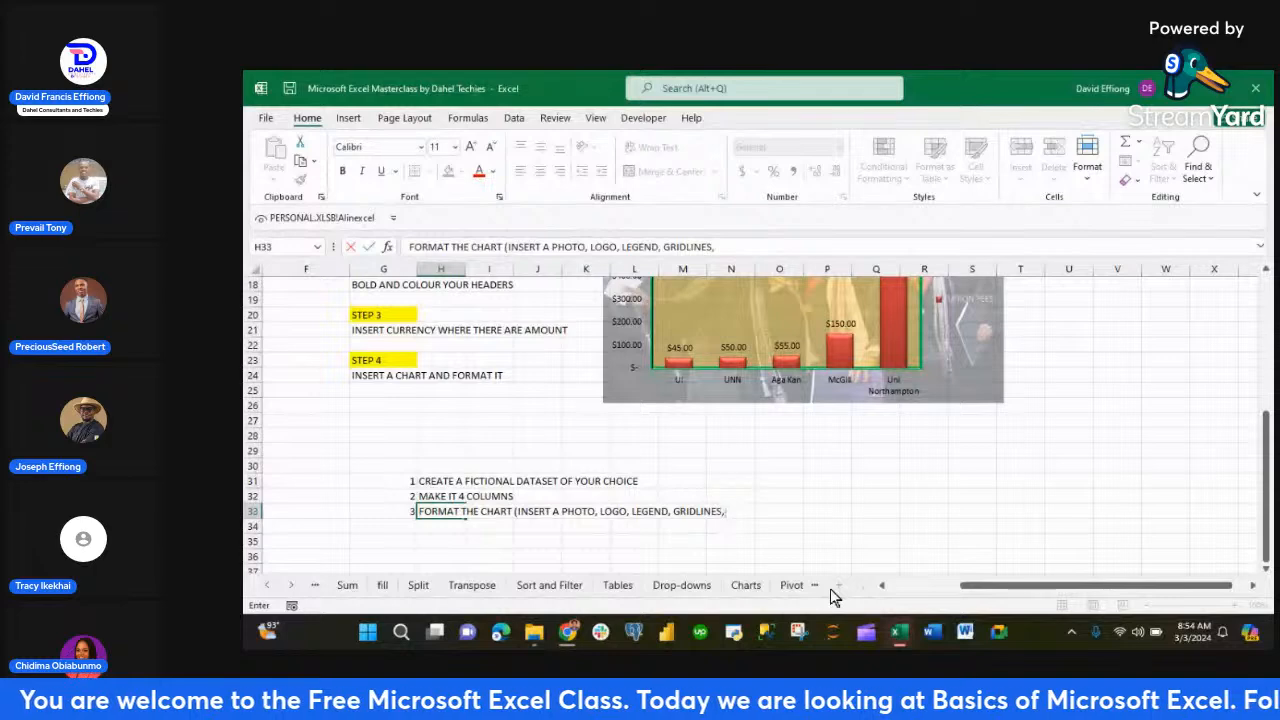
type(" DATA")
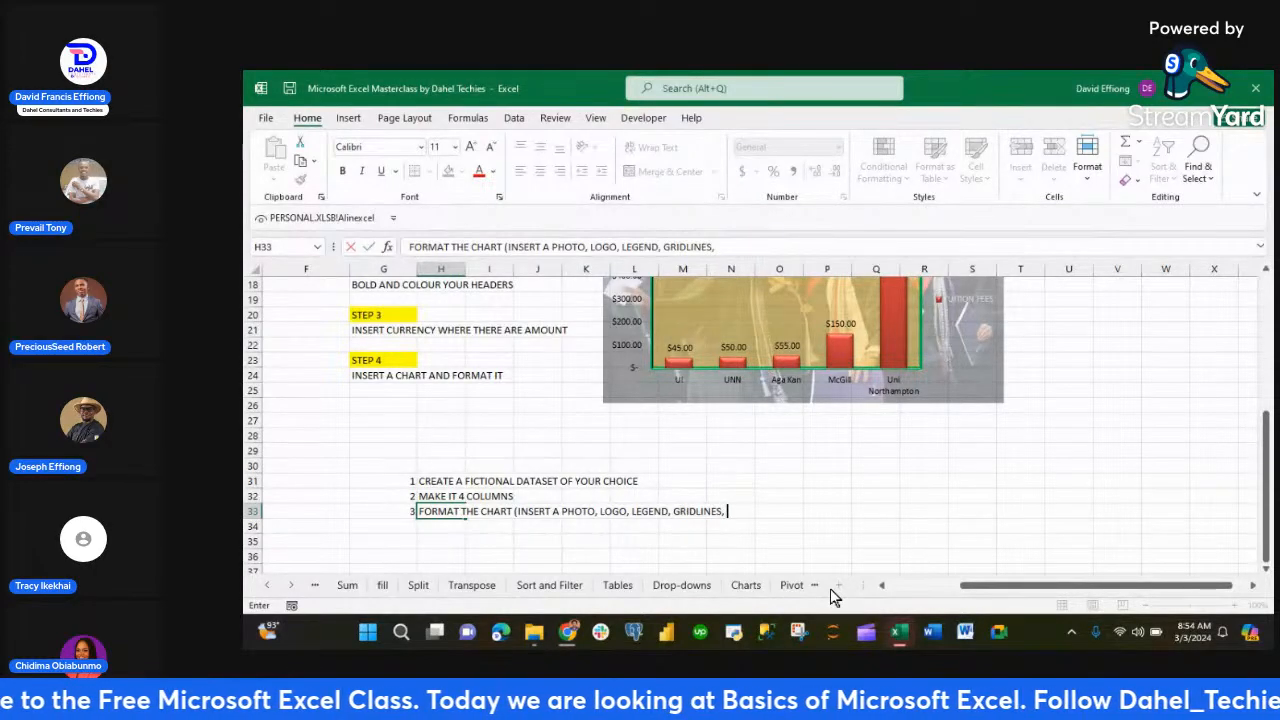
type(" LAB")
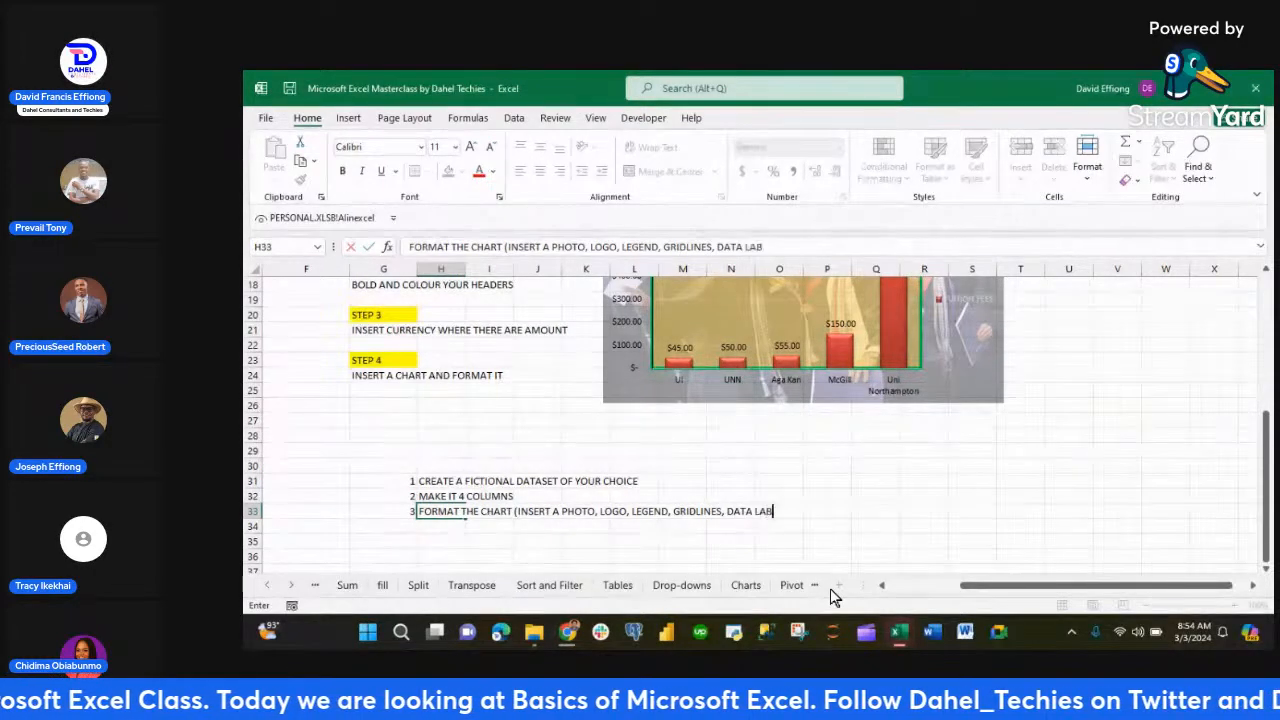
type("ELS")
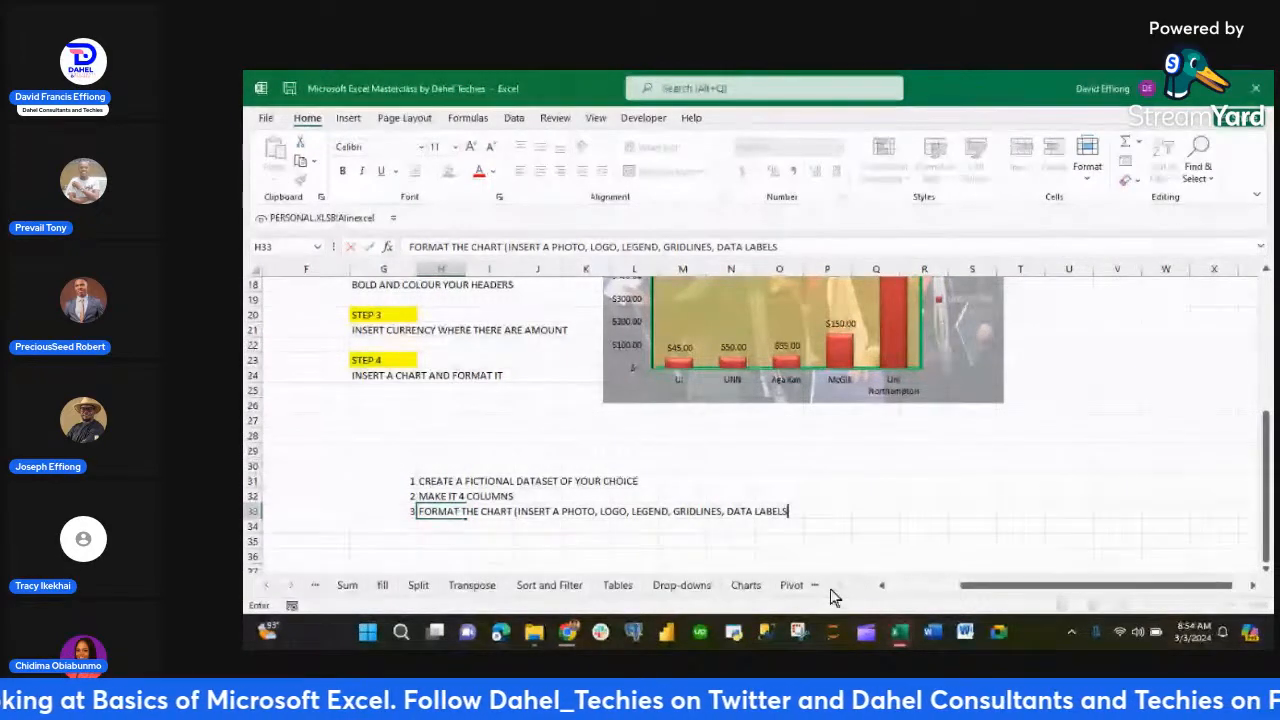
type(" AND THR")
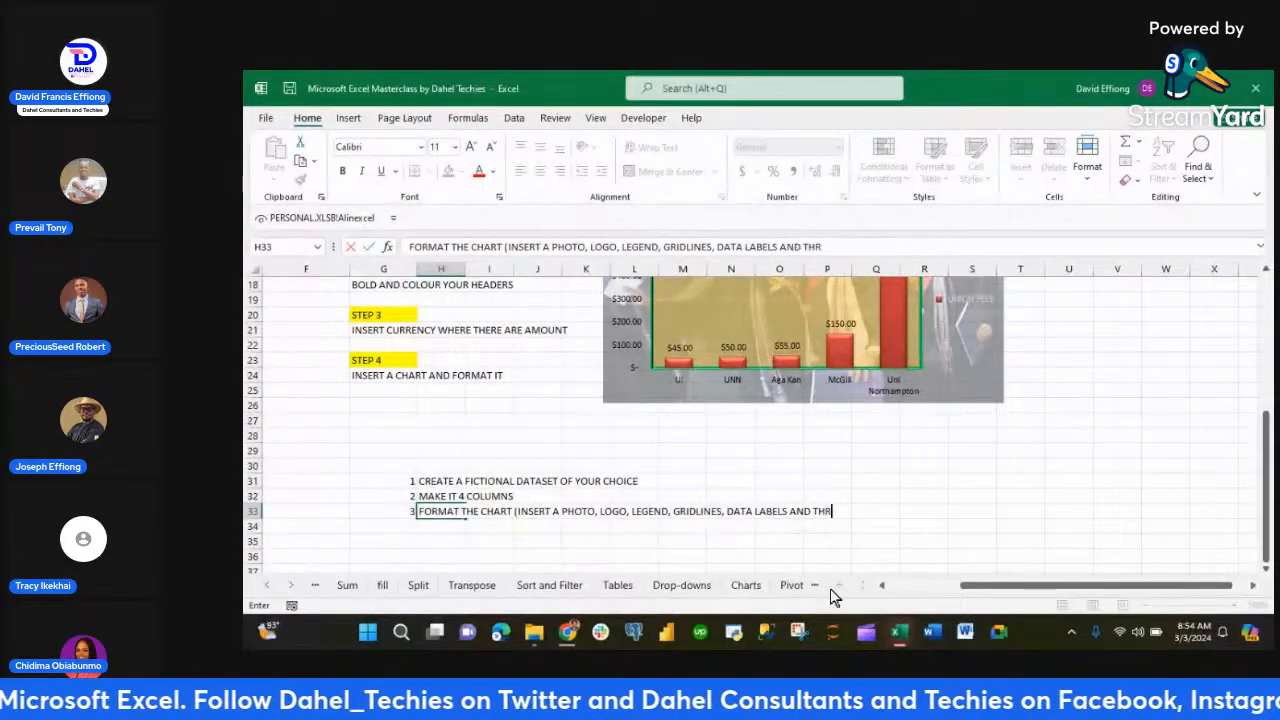
key("BackSpace")
key("BackSpace")
type("REND")
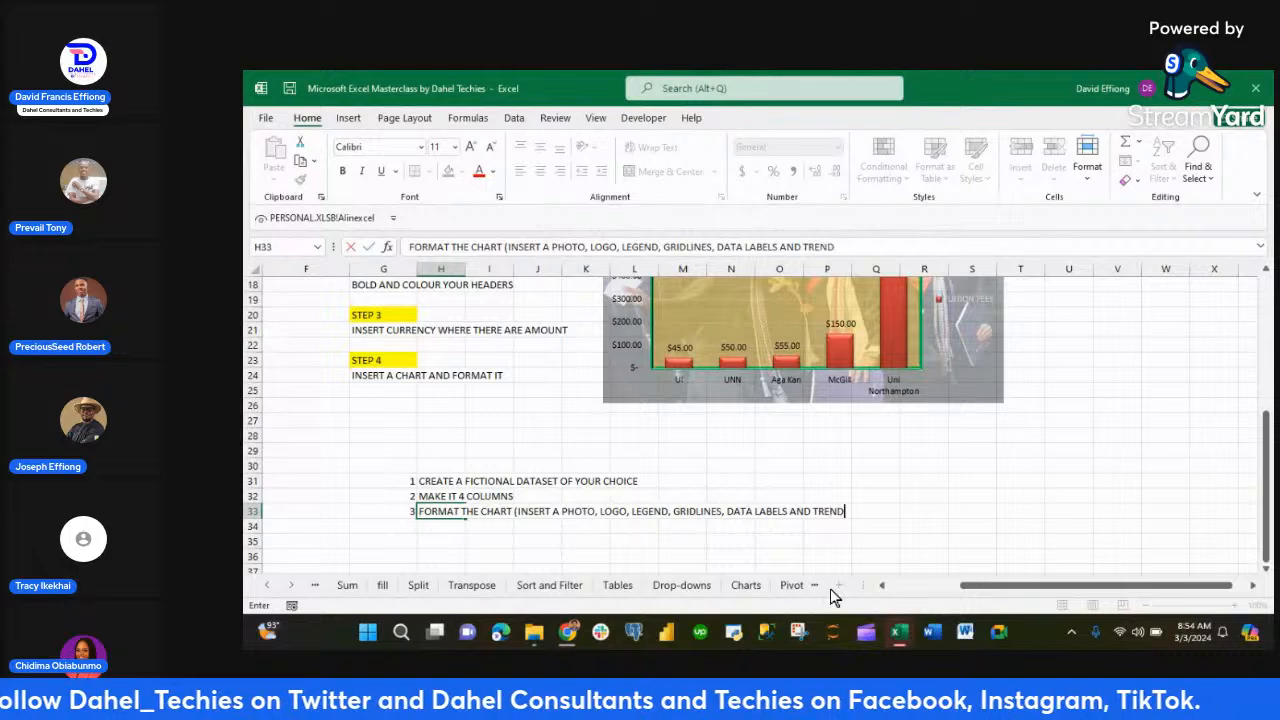
type("S)")
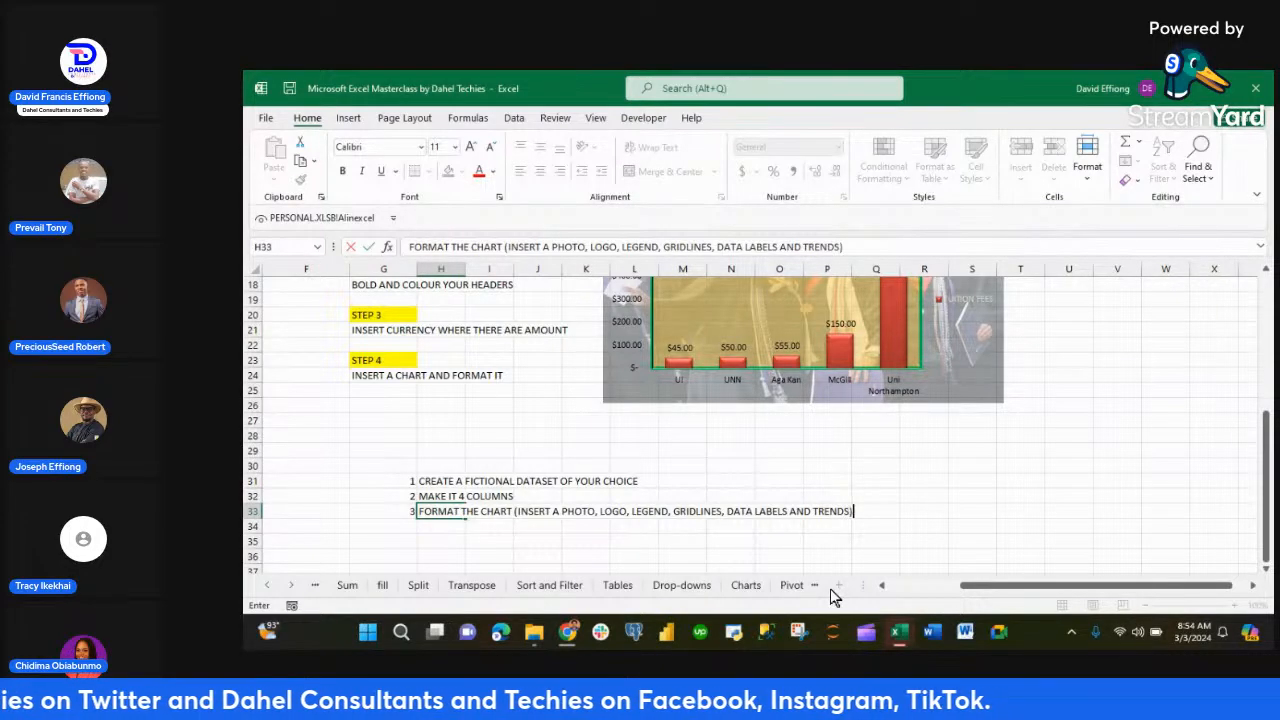
left_click(830, 448)
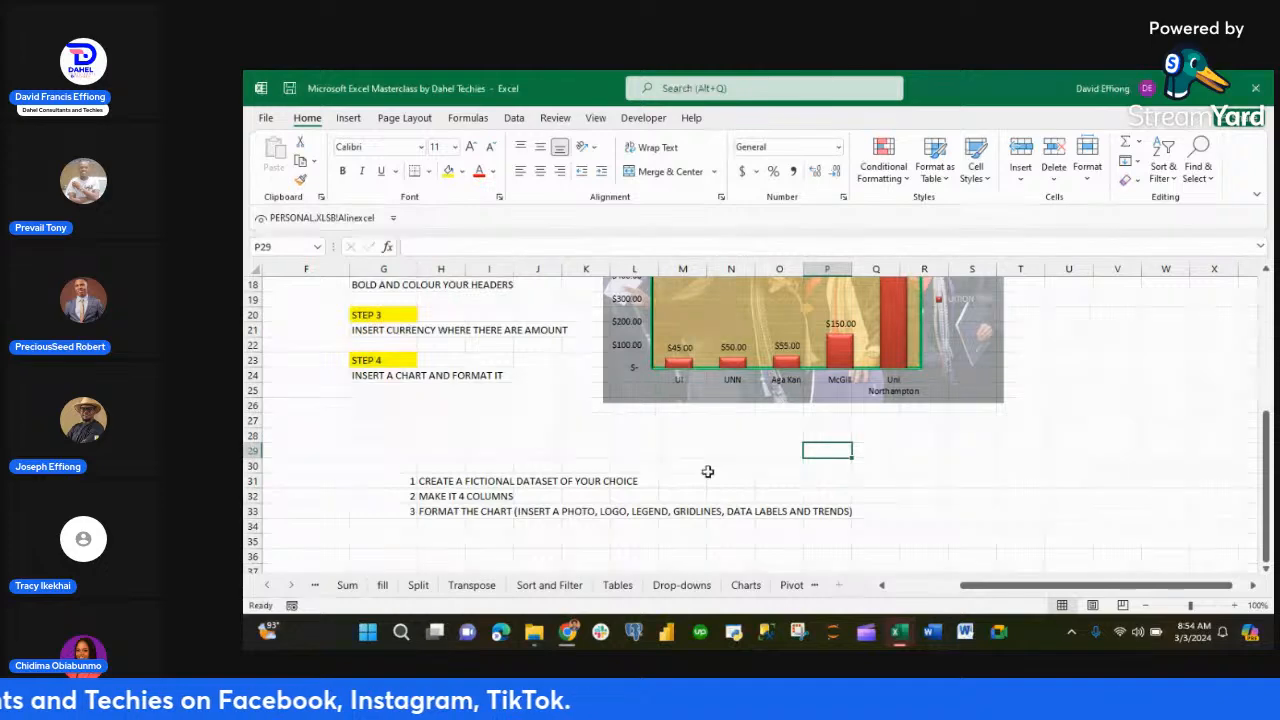
- Switch to the StreamYard studio in Chrome, review the viewers' comments and remove the shared screen from the stage
mouse_move(567, 628)
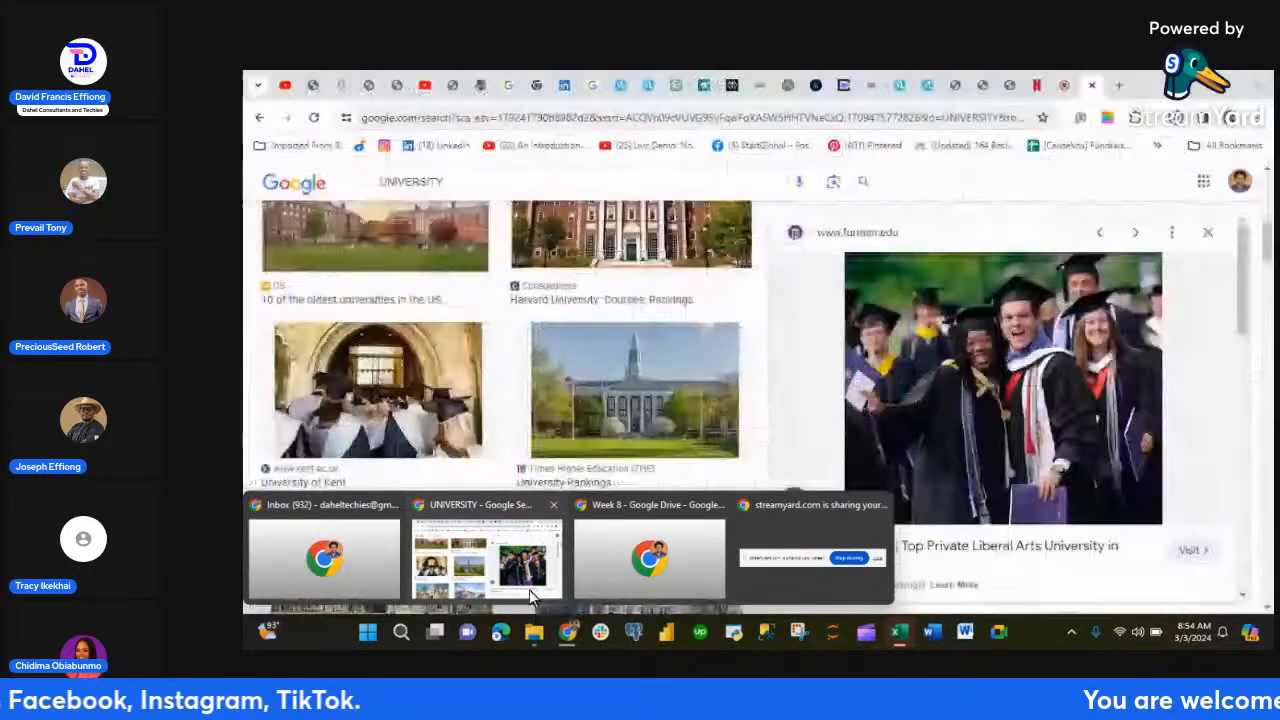
left_click(530, 596)
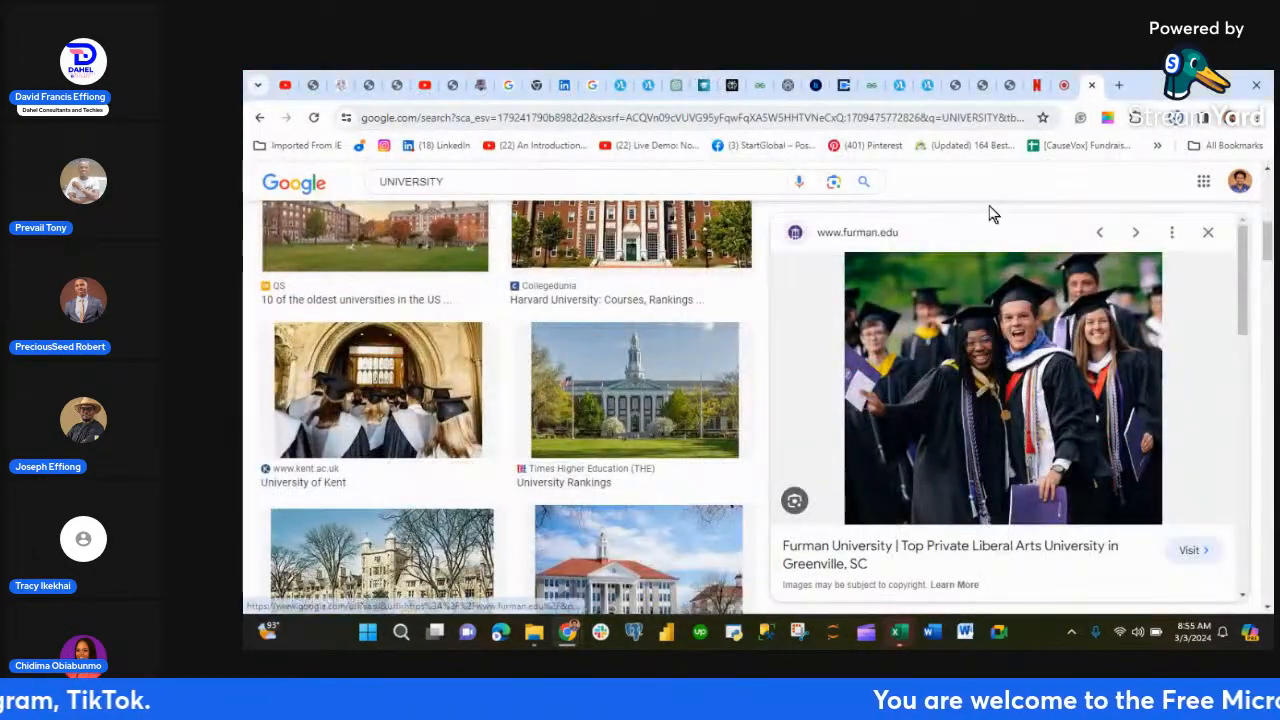
left_click(1064, 86)
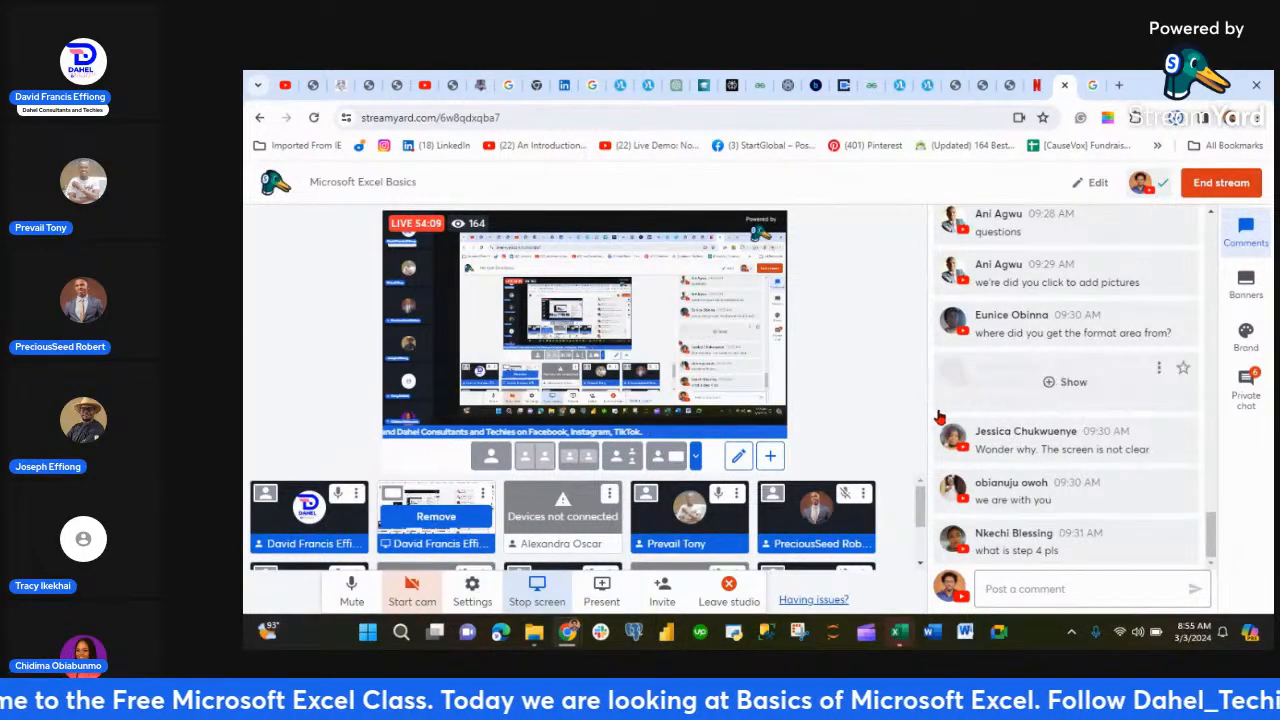
scroll(940, 418, "up", 2)
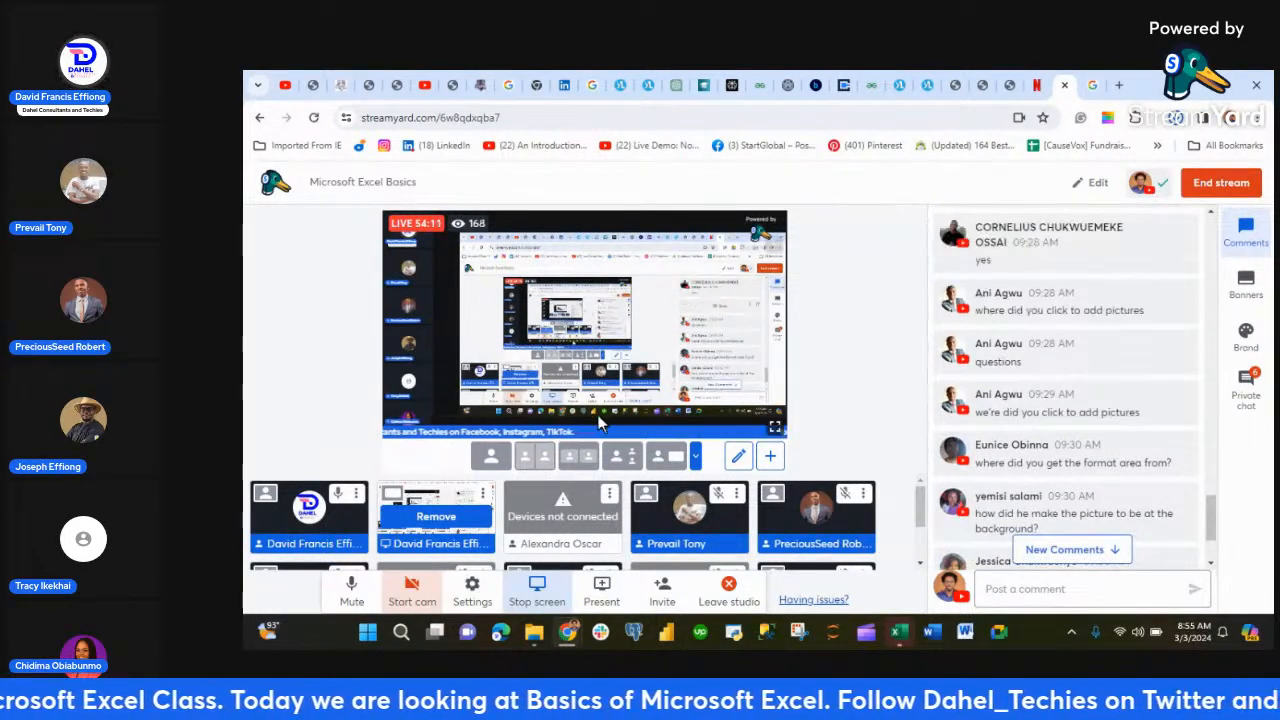
left_click(470, 516)
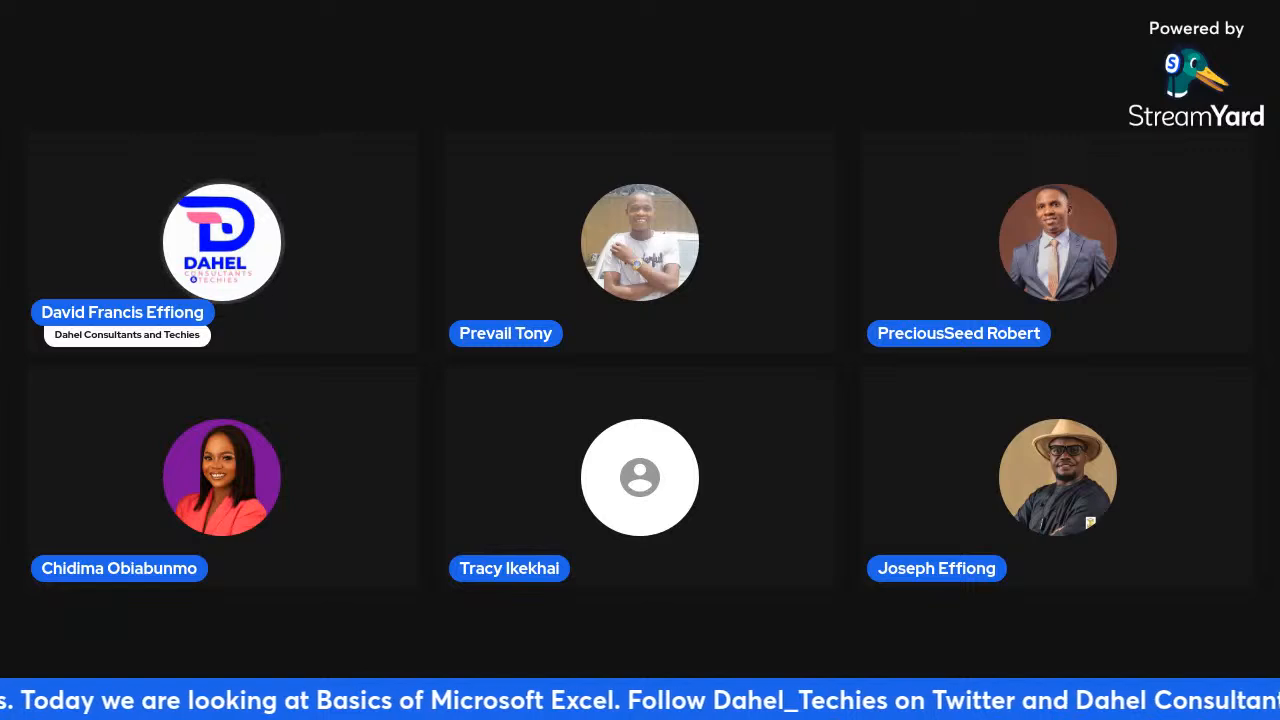
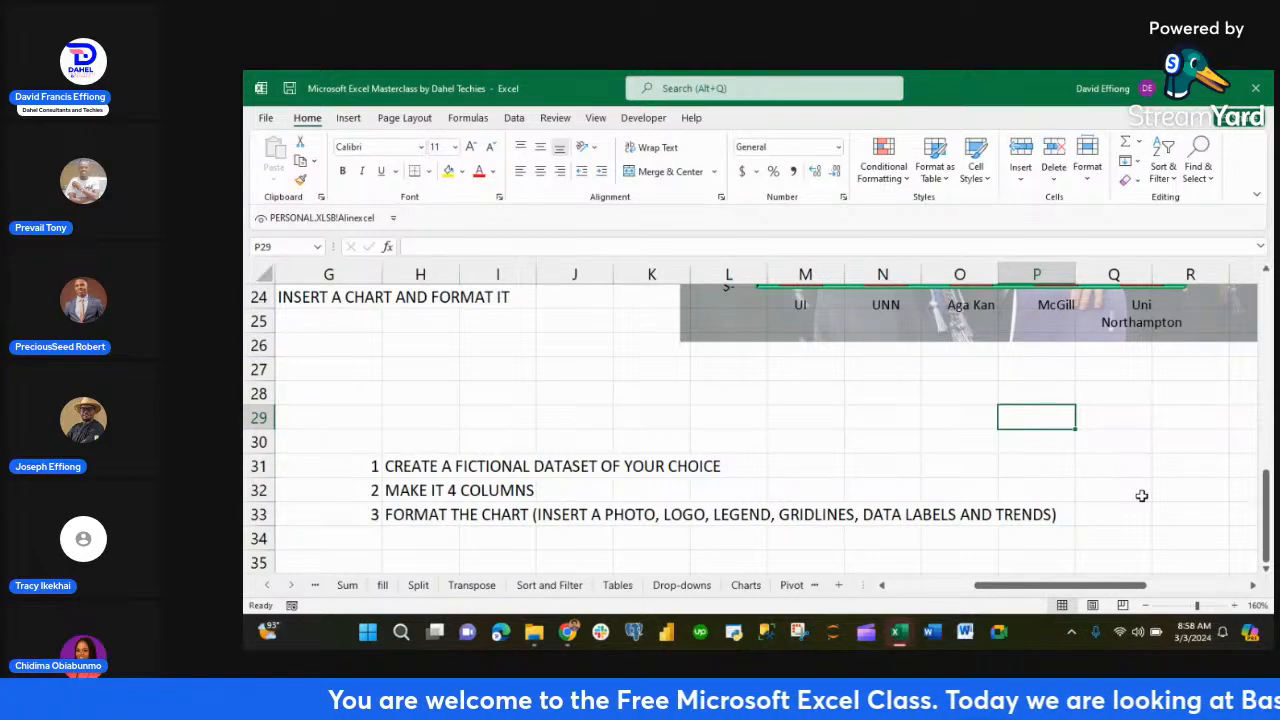
- Copy the formatted UNIVERSITY and TUITION FEES headers from F2:G2 and paste them into B10:C10
scroll(1141, 495, "up", 5)
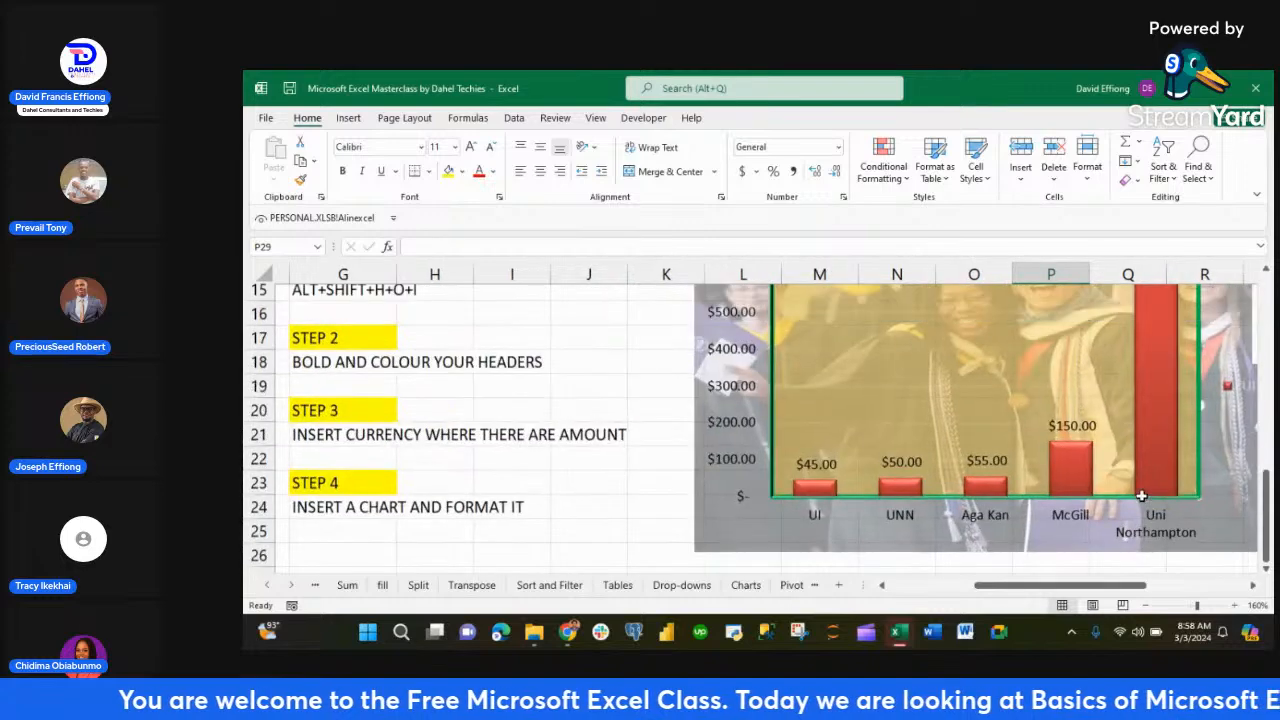
scroll(1141, 495, "down", 1)
scroll(1141, 495, "left", 3)
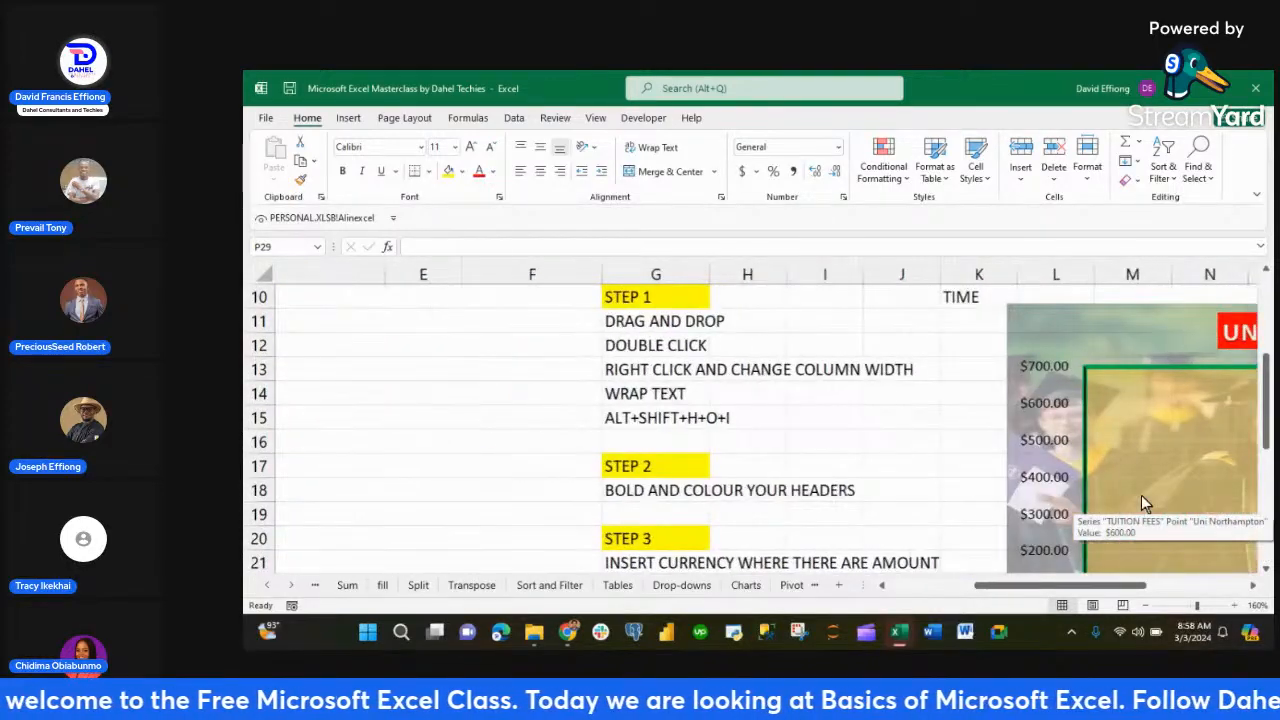
scroll(1141, 495, "left", 3)
scroll(1141, 495, "up", 1)
scroll(1141, 495, "up", 3)
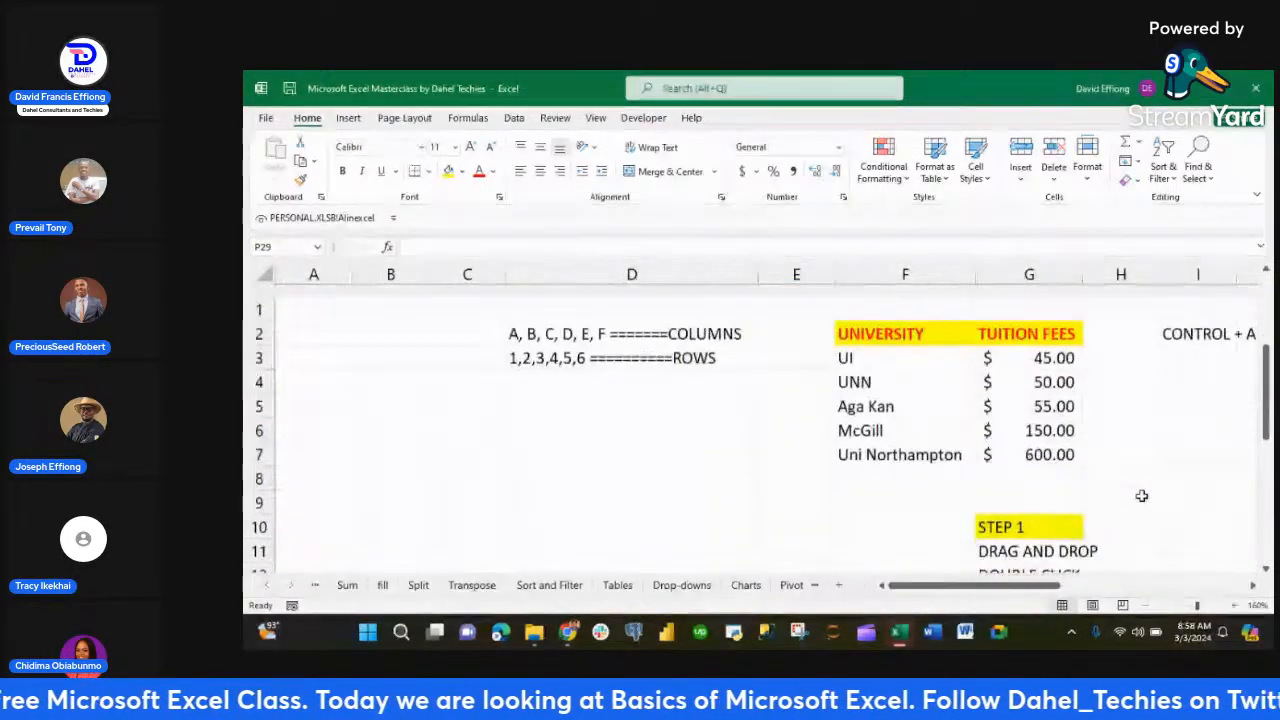
scroll(1141, 495, "right", 3)
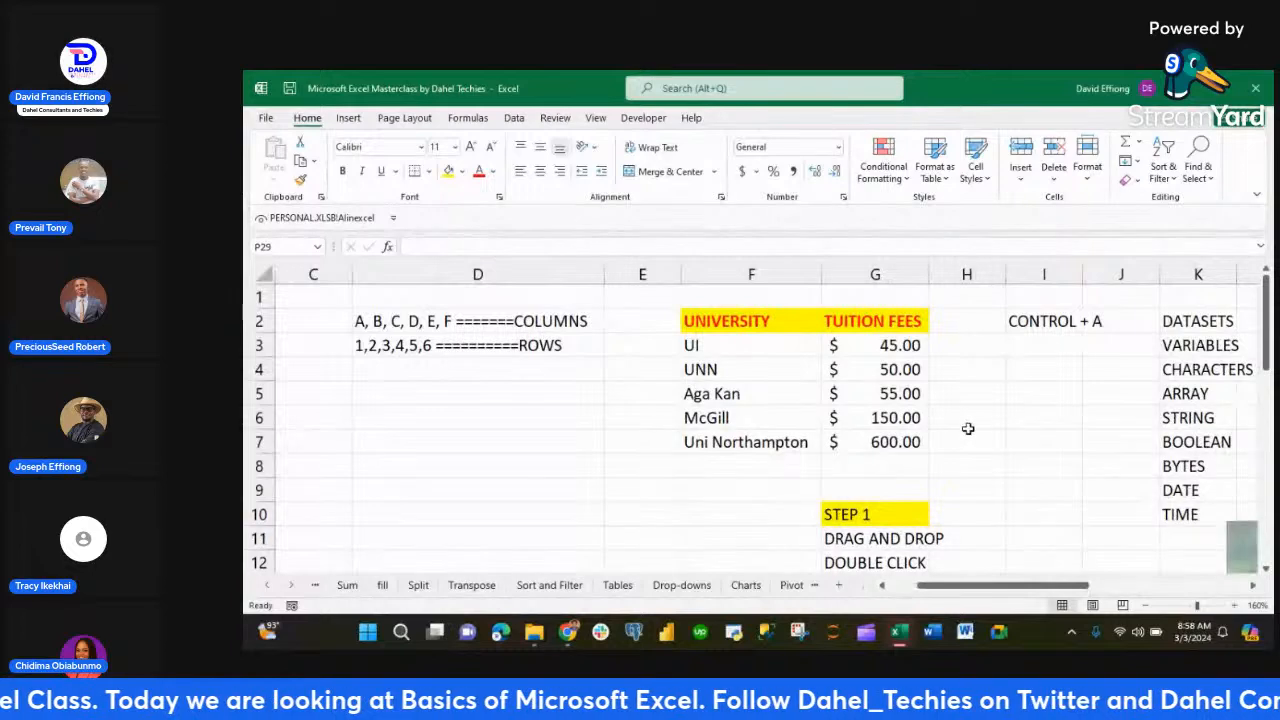
left_click(717, 321)
left_click_drag(717, 321, 870, 330)
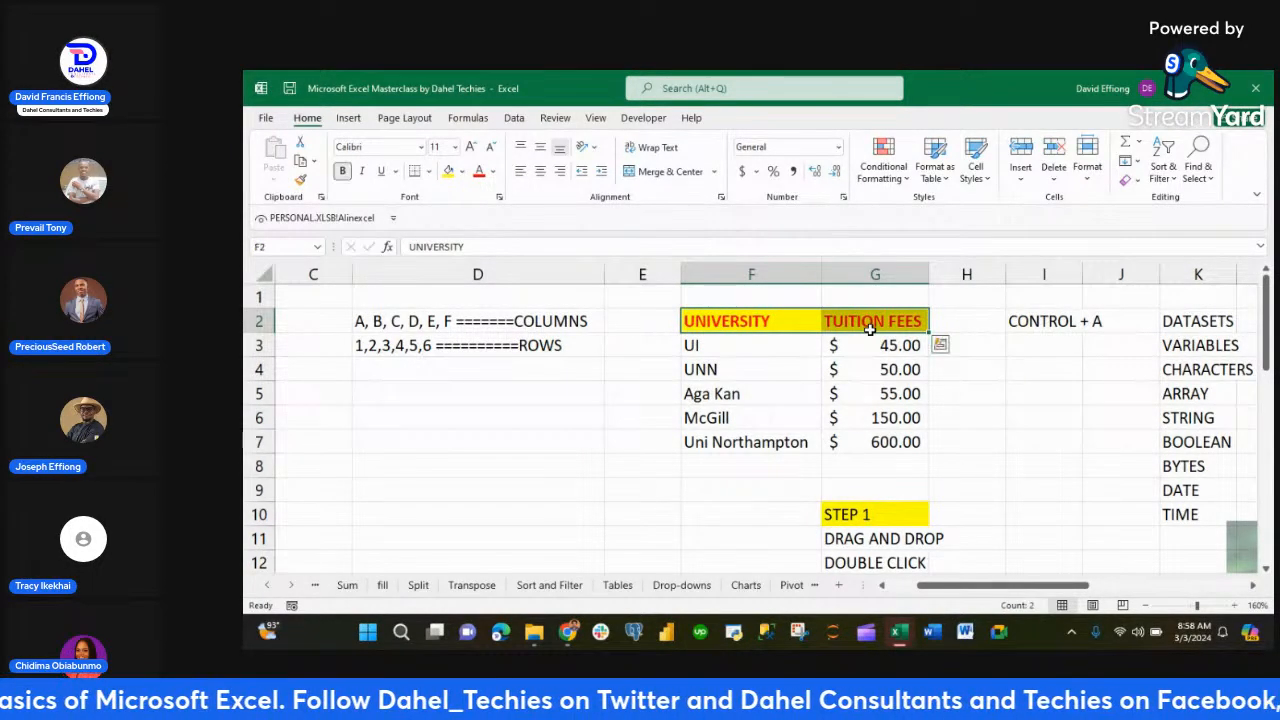
key("ctrl+c")
scroll(689, 366, "left", 3)
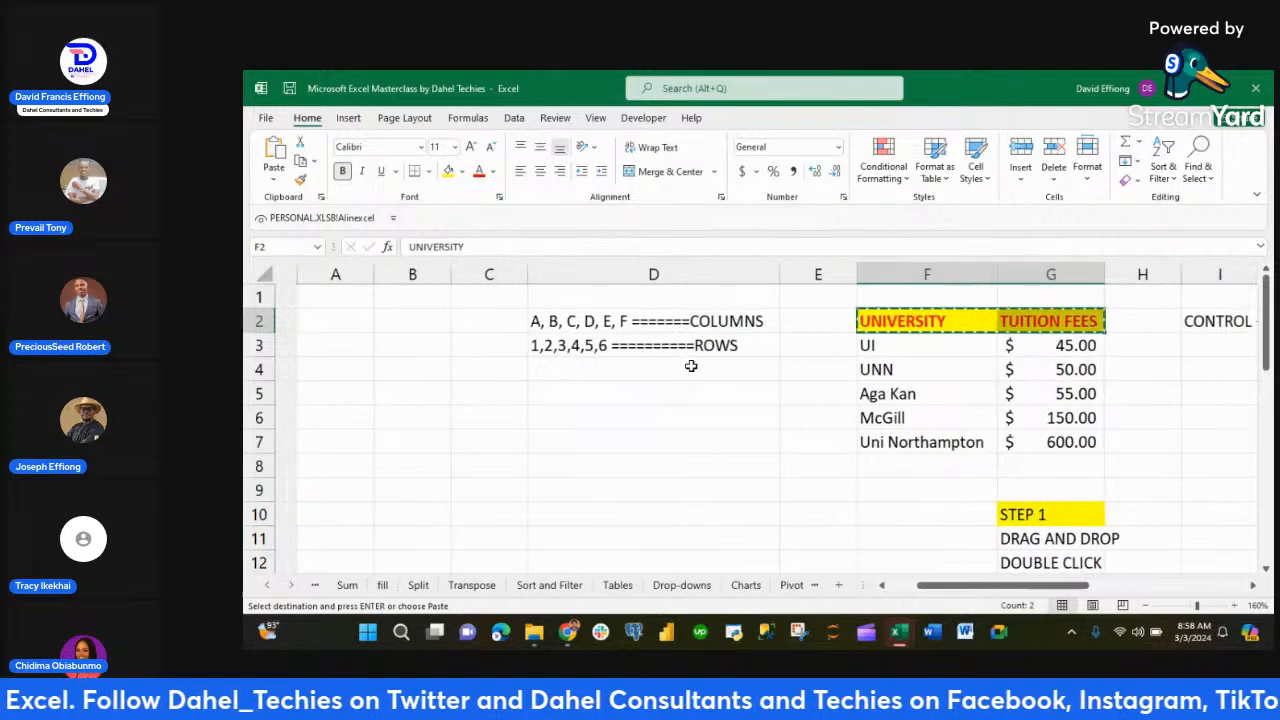
scroll(691, 366, "down", 1)
scroll(691, 366, "down", 1)
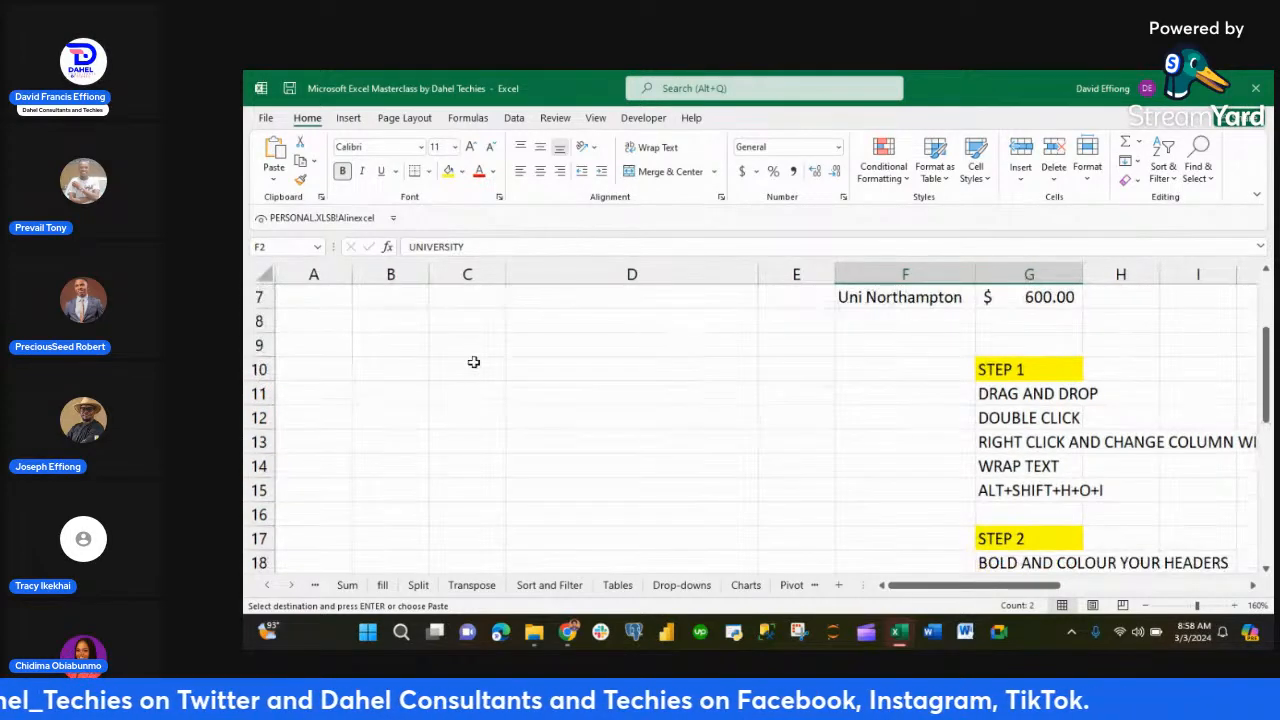
left_click(389, 369)
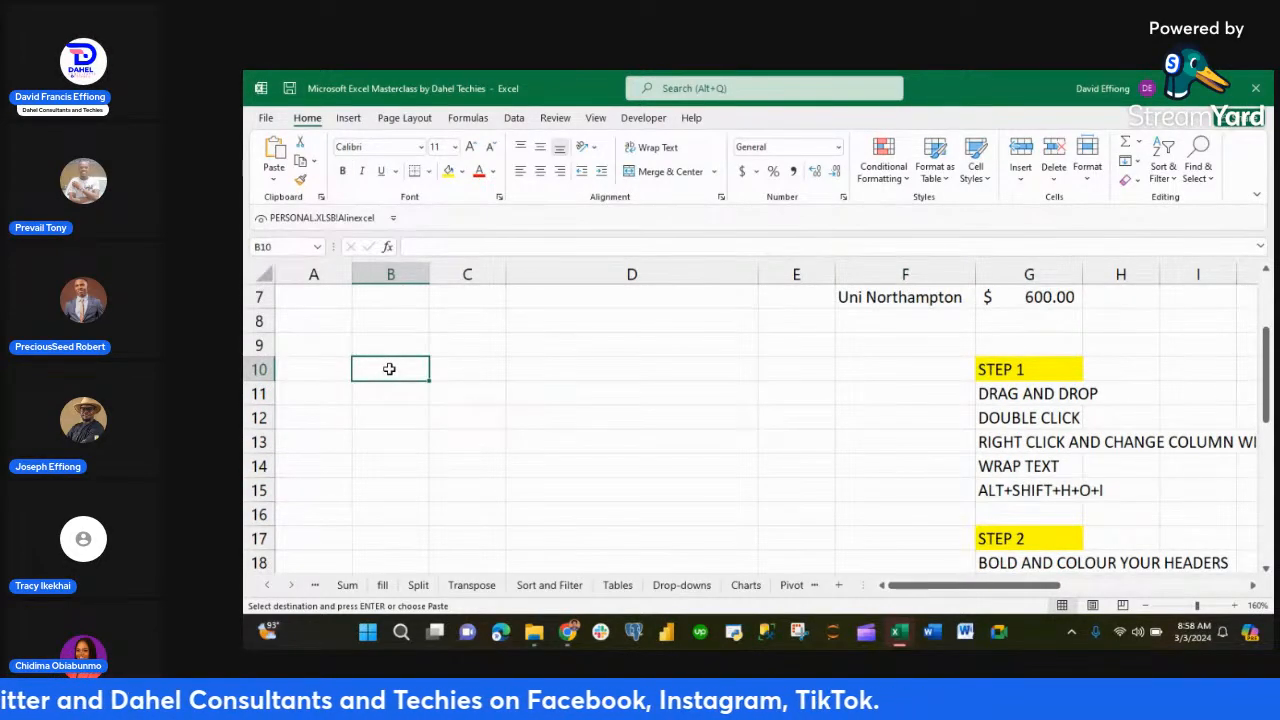
key("ctrl+v")
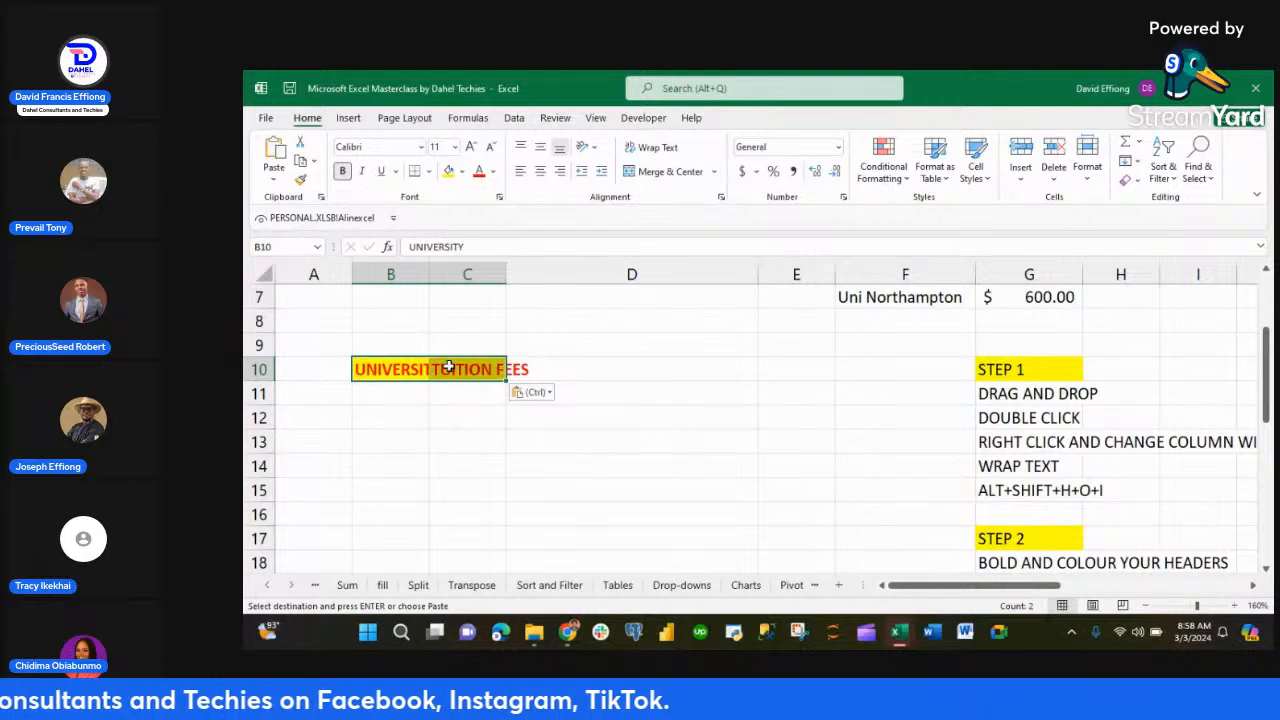
- Replace the header text in cell B10 with PRODUCTS
left_click(478, 244)
key("BackSpace")
key("BackSpace")
key("BackSpace")
key("BackSpace")
key("BackSpace")
key("BackSpace")
key("BackSpace")
key("BackSpace")
key("BackSpace")
key("BackSpace")
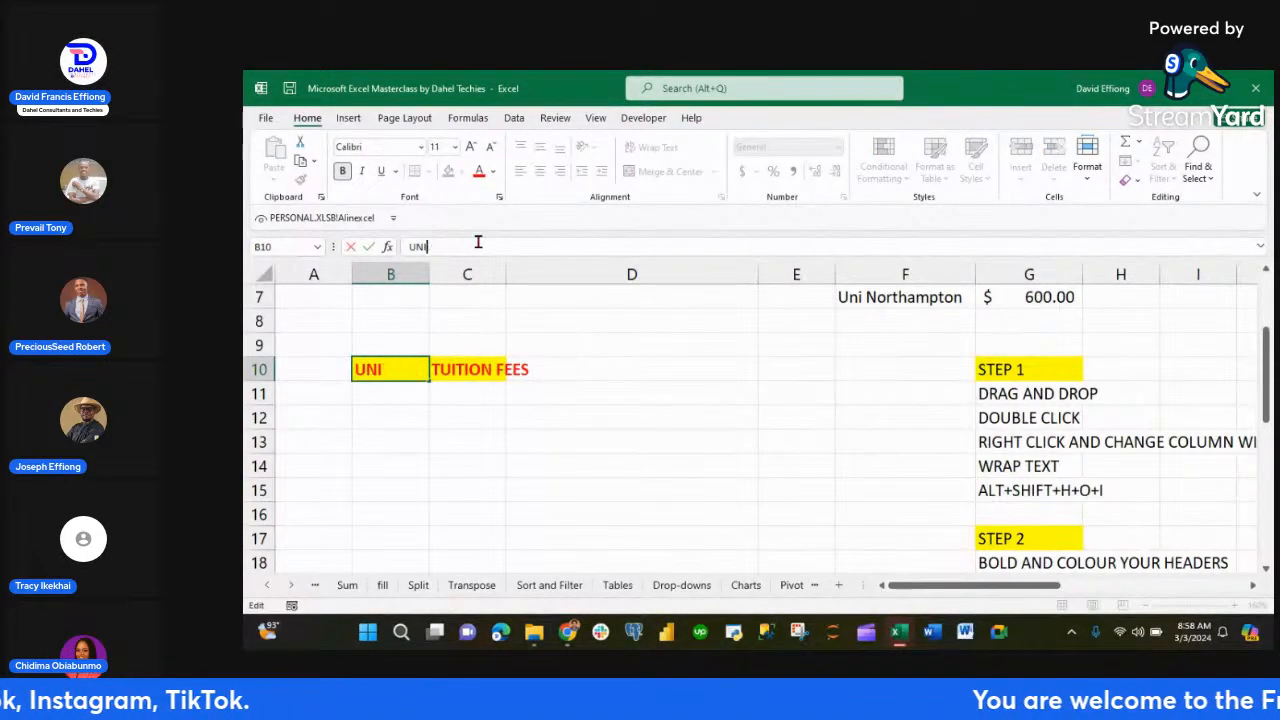
type("PRODUCTS")
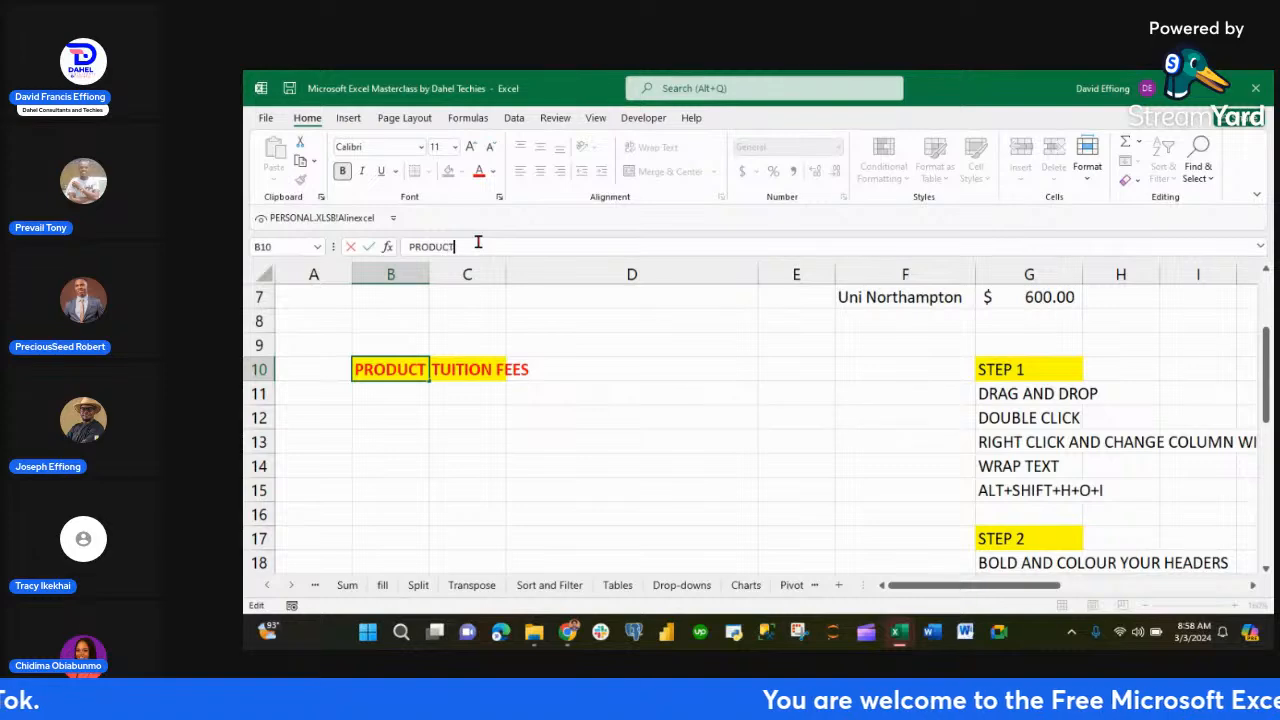
- Replace the header text in cell C10 with AMOUNT
left_click(463, 363)
type("A")
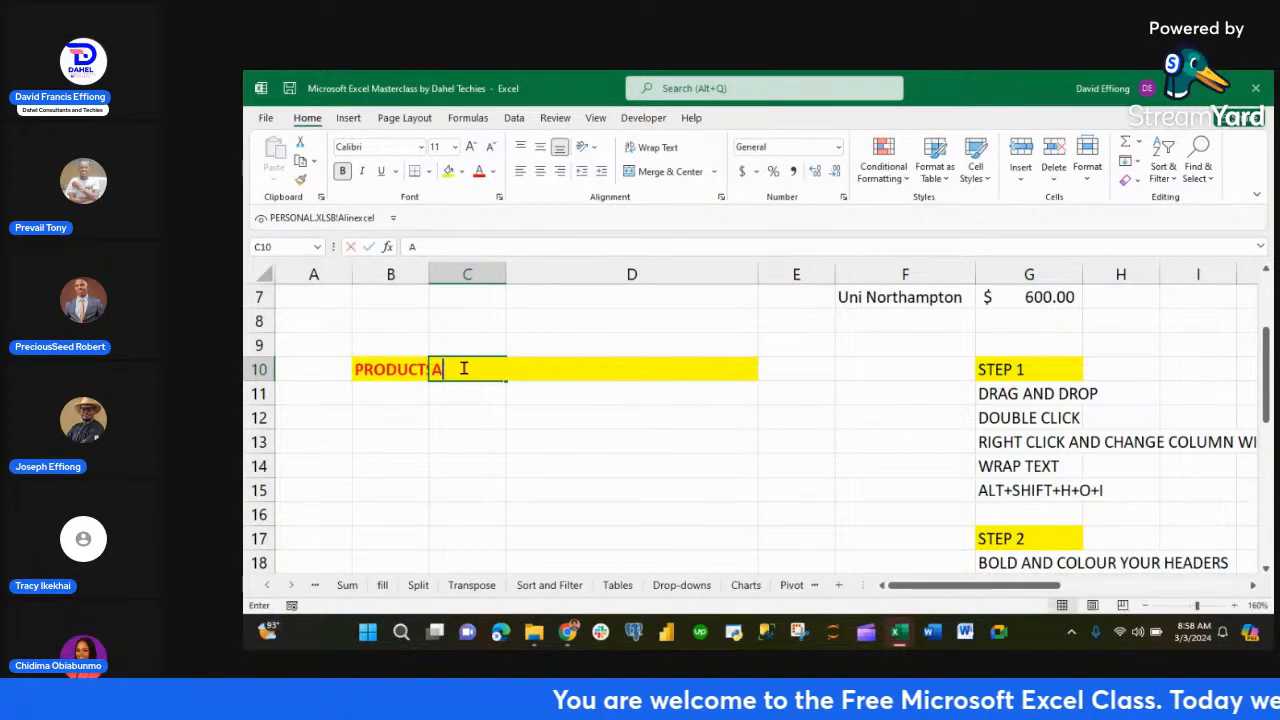
type("MOUNG")
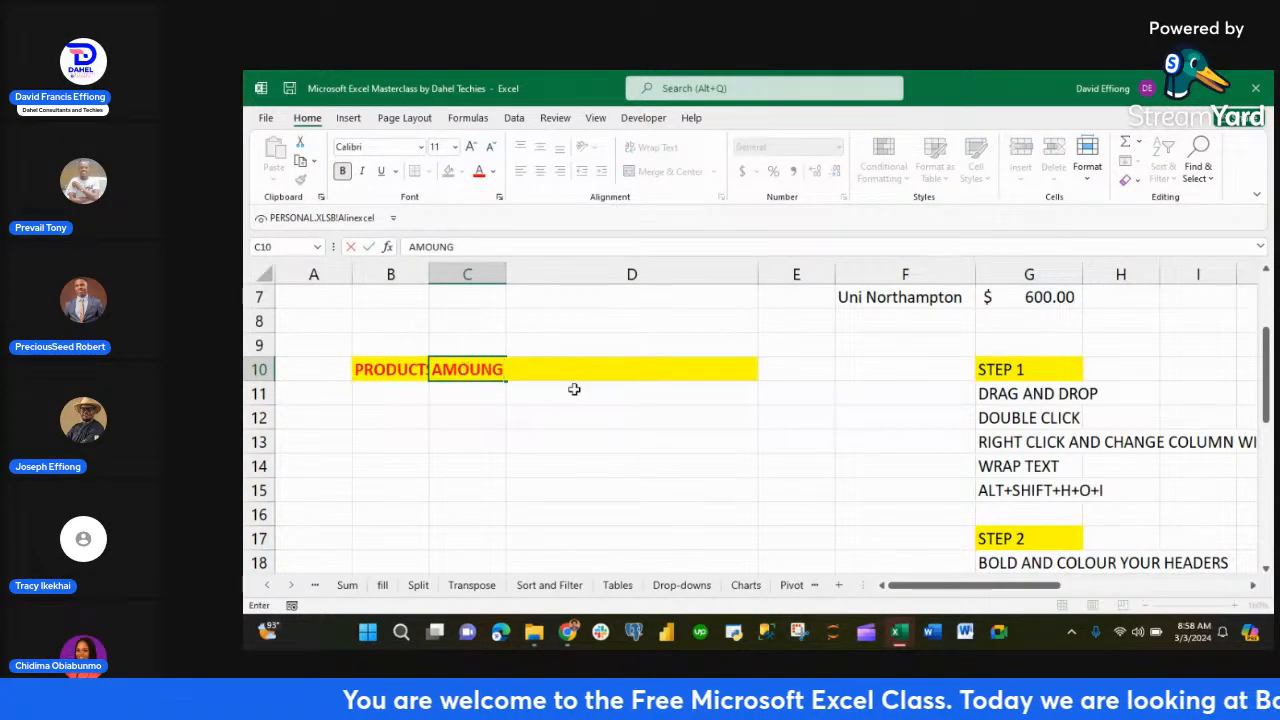
key("BackSpace")
type("T")
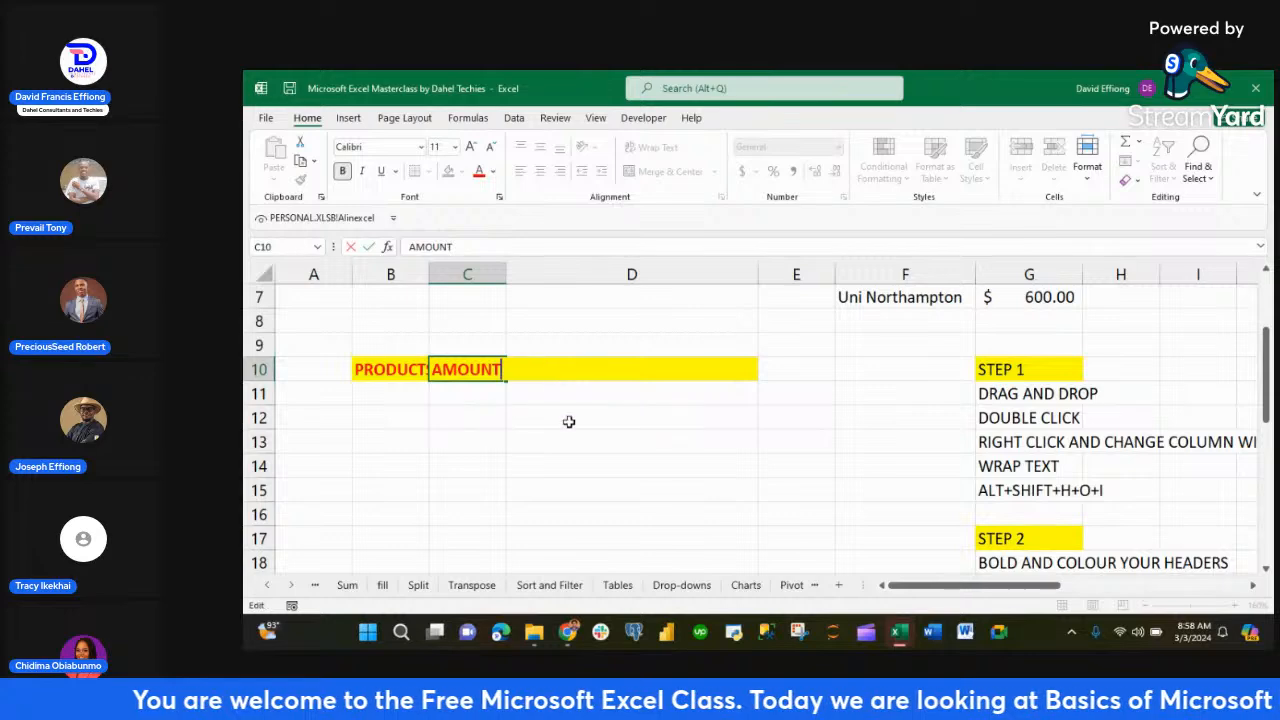
left_click(569, 422)
- Enter SALES as the third header in cell D10
left_click(550, 370)
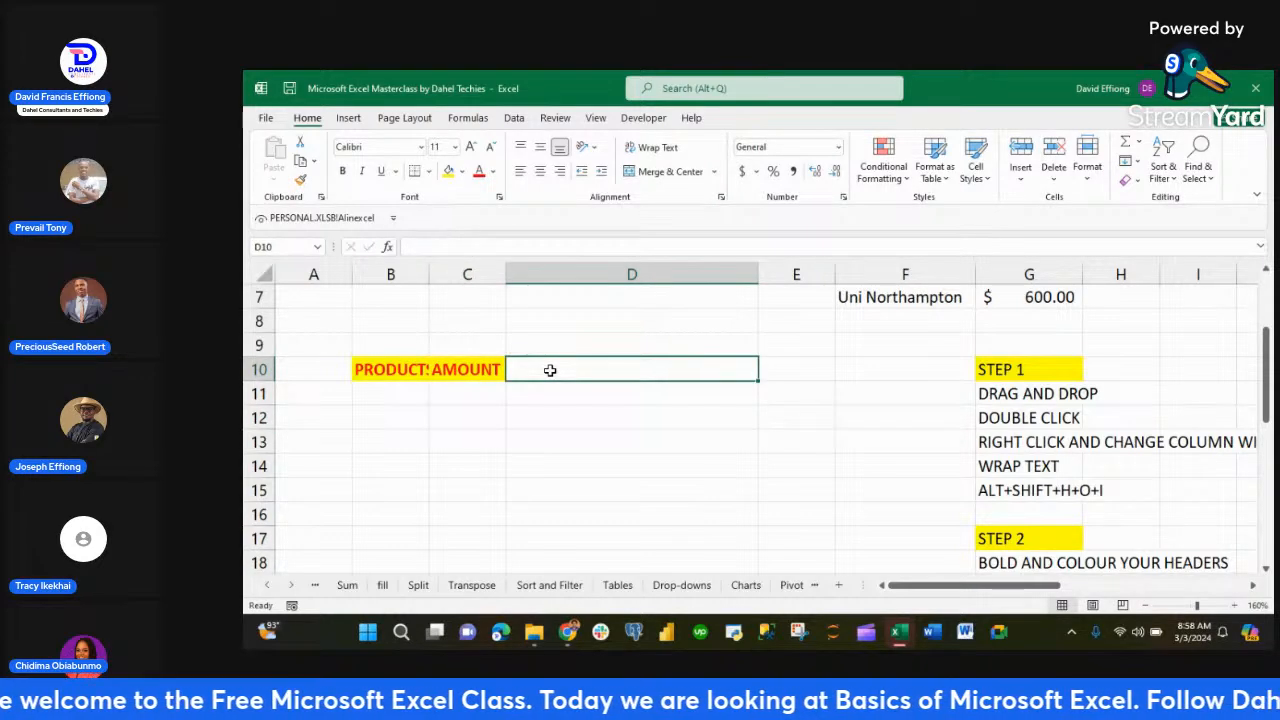
type("SALES")
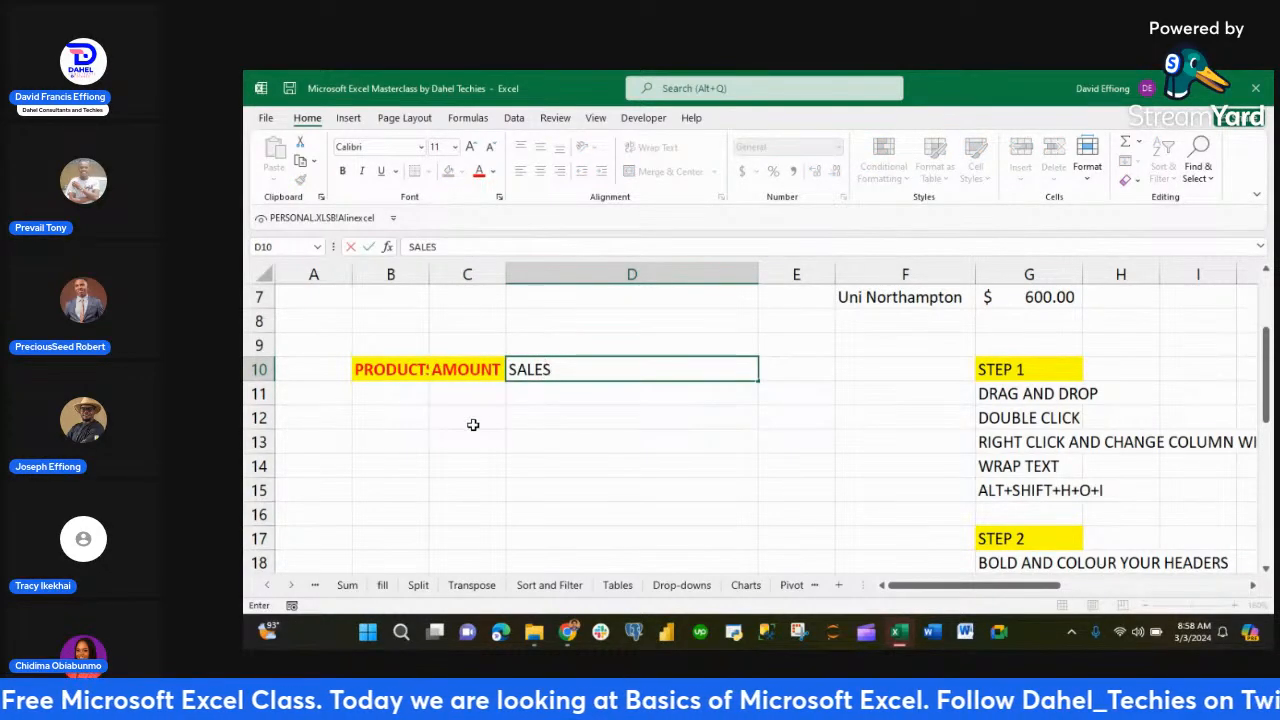
left_click(375, 397)
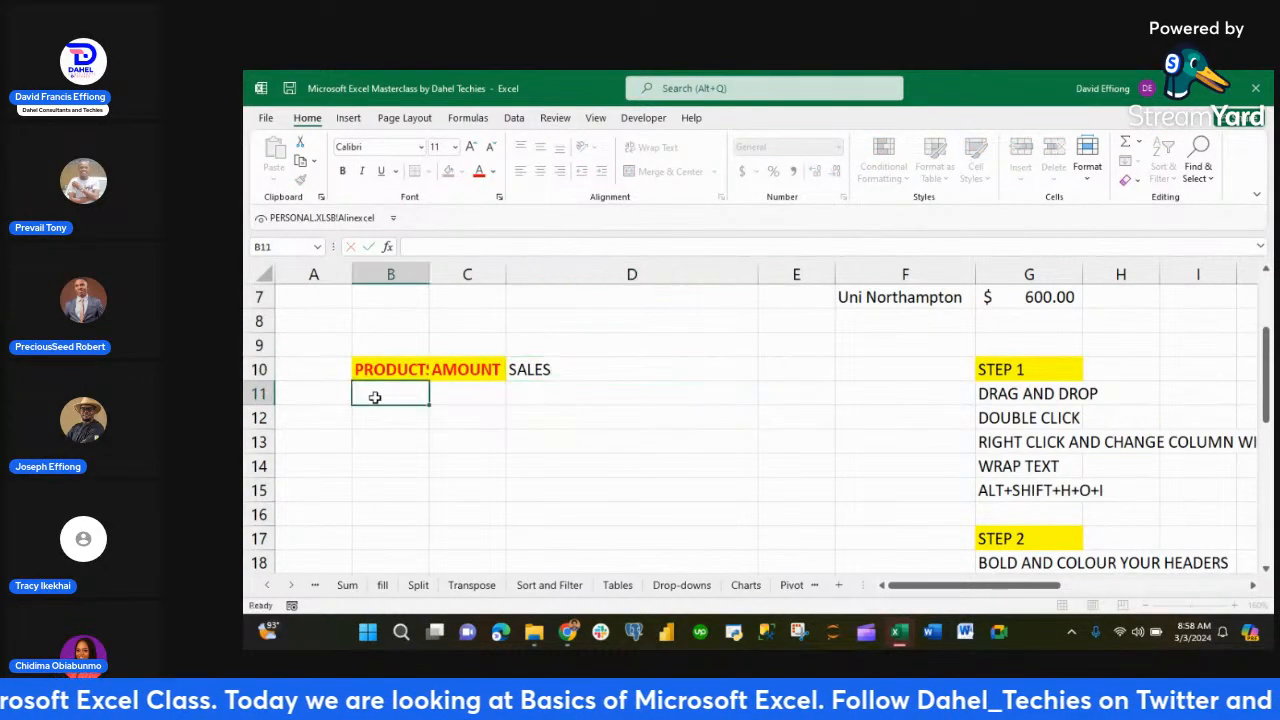
- Set the third header in cell D10 to COST PRICE
left_click(547, 369)
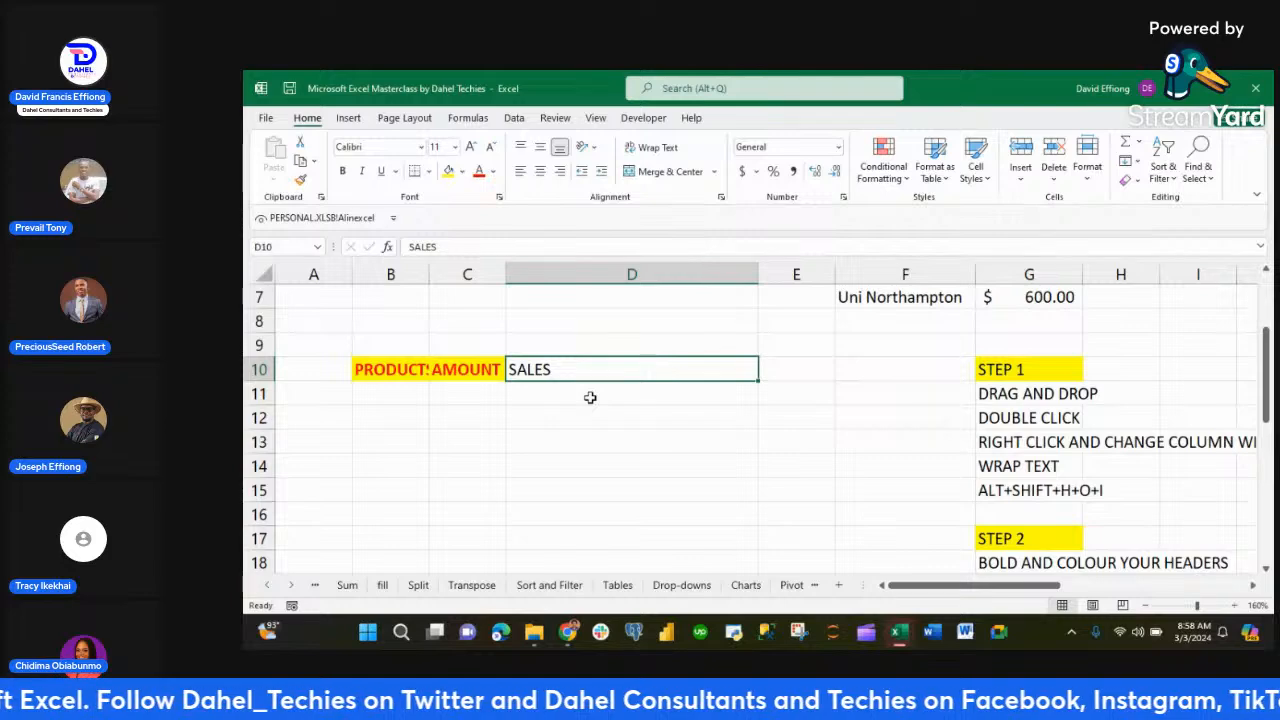
type("COUNT")
key("BackSpace")
key("BackSpace")
key("BackSpace")
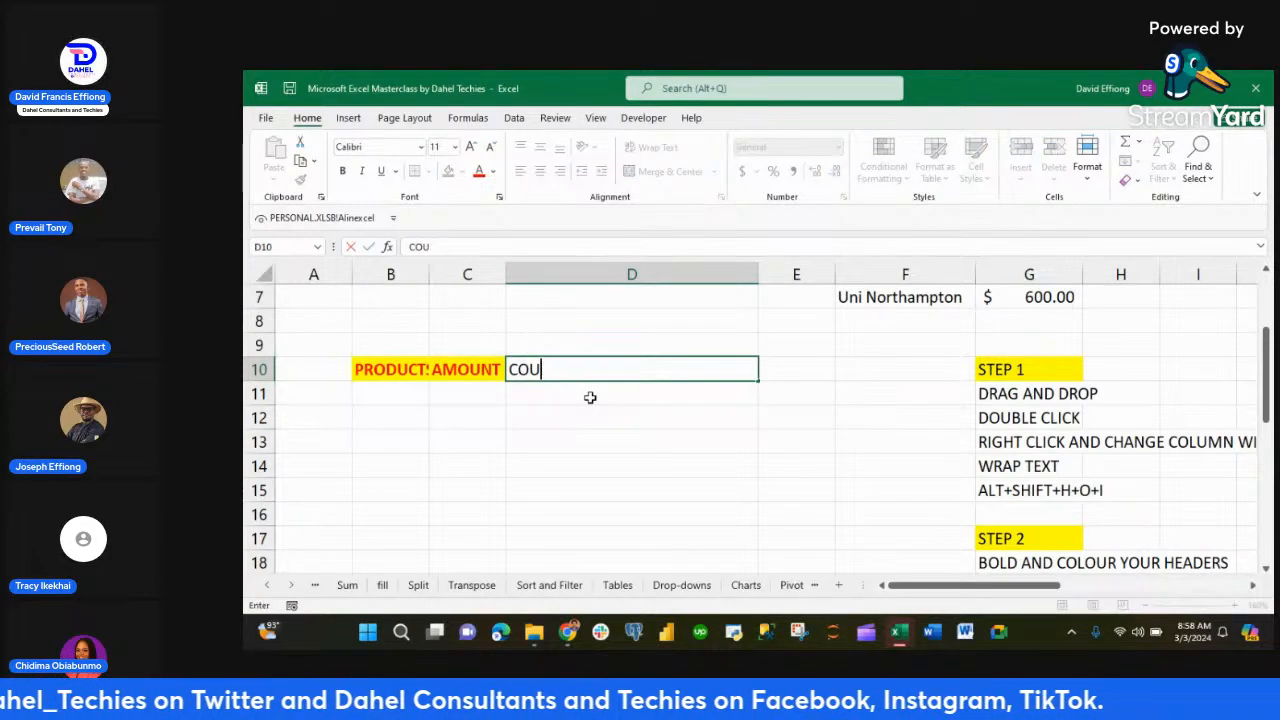
type("ST PRICE")
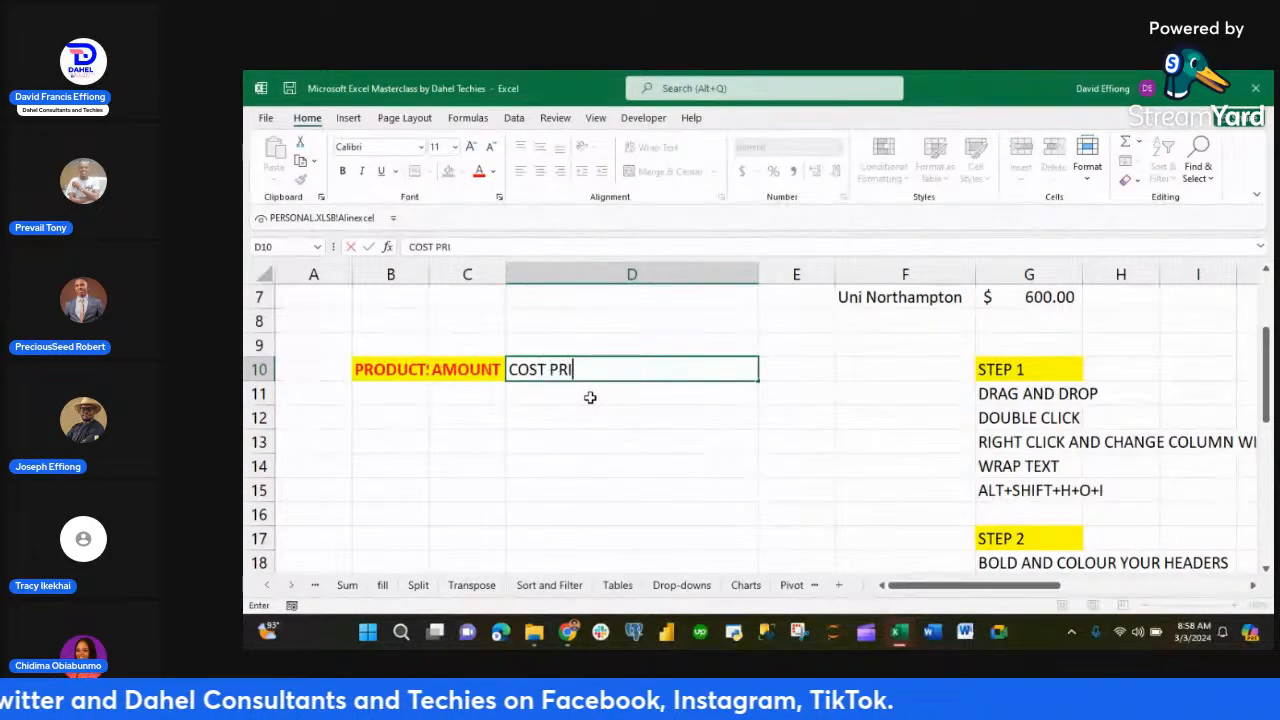
left_click(377, 412)
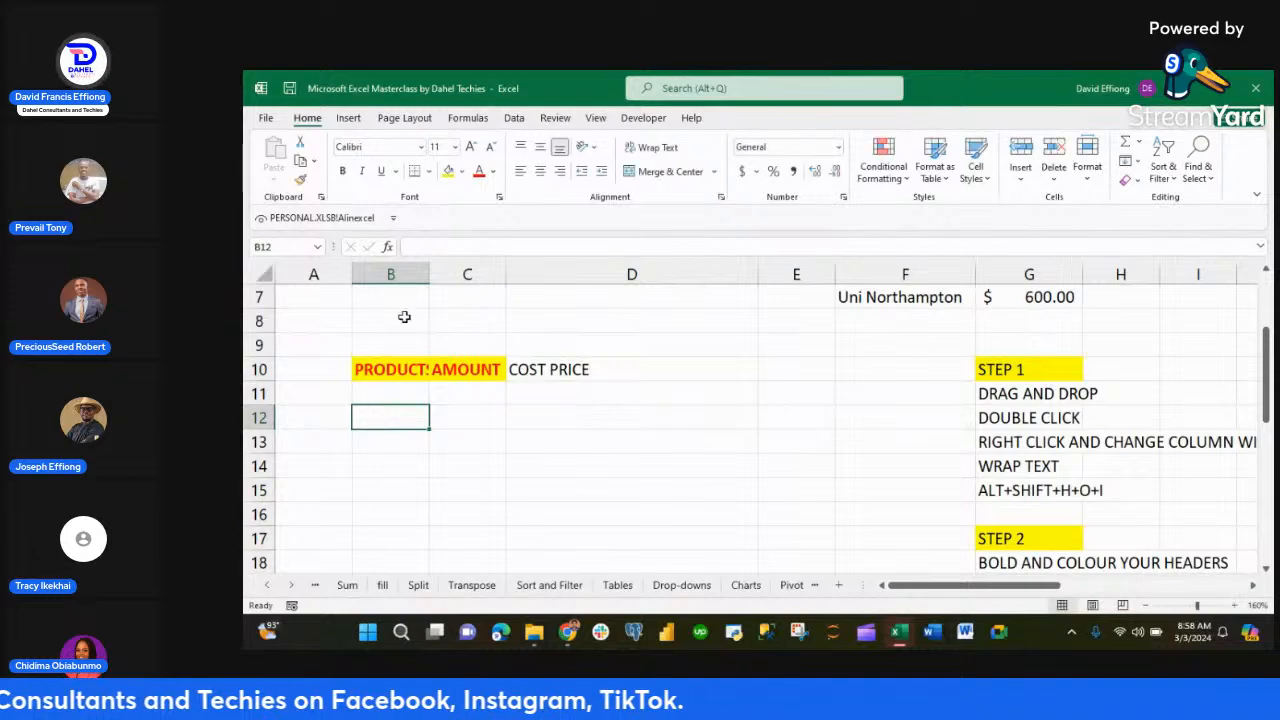
- Fit column B to the width of its PRODUCTS header and narrow column D around COST PRICE
double_click(429, 270)
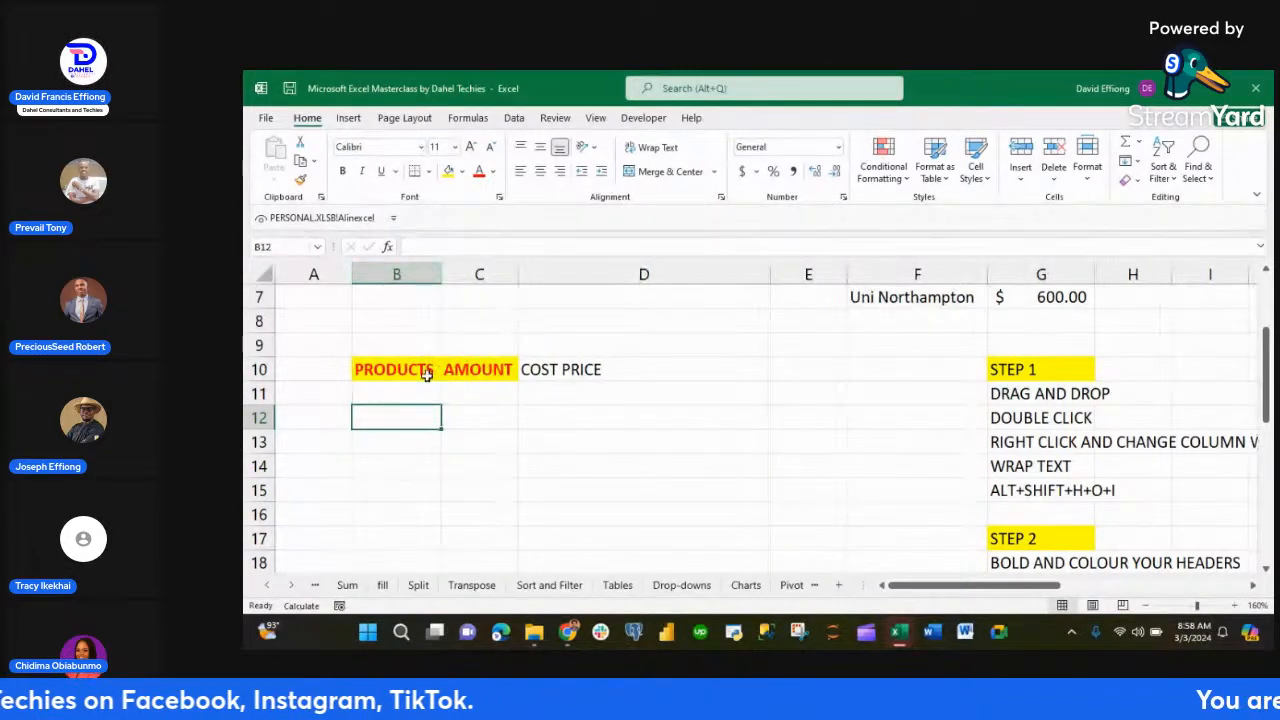
left_click(556, 369)
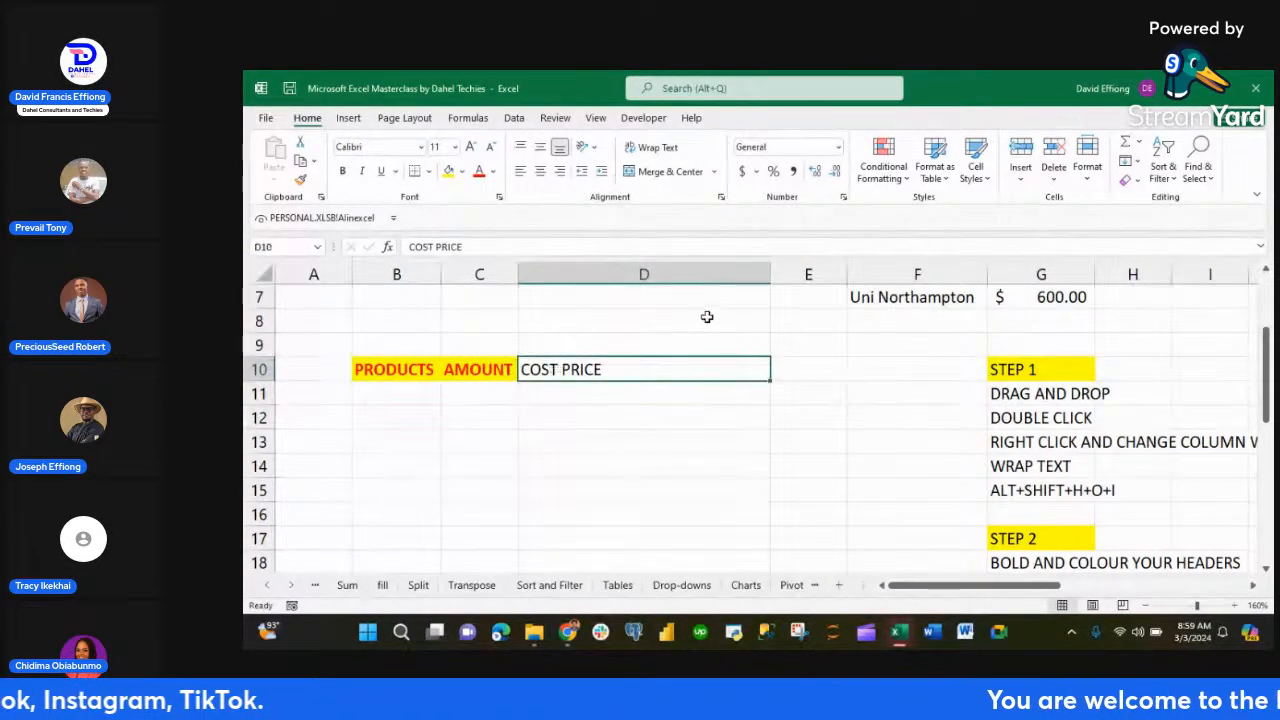
left_click_drag(766, 266, 657, 283)
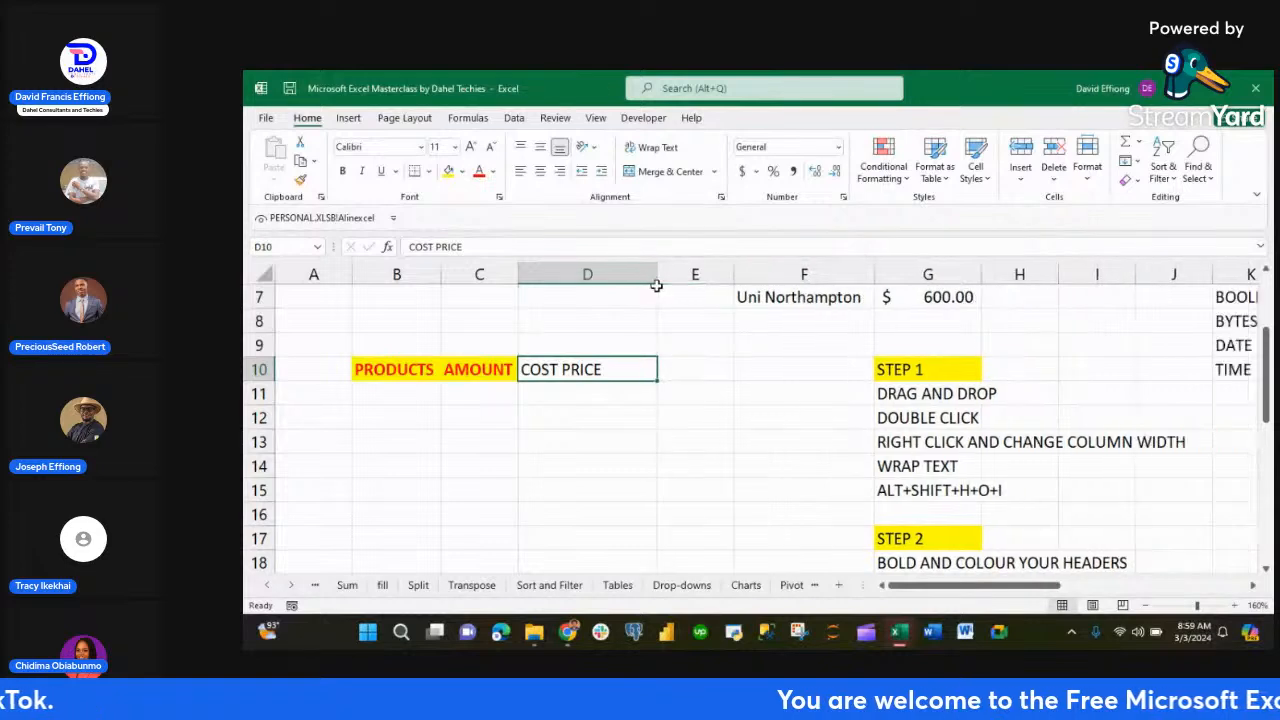
- Give the COST PRICE header in D10 a yellow fill and red font colour
left_click(449, 172)
left_click(478, 172)
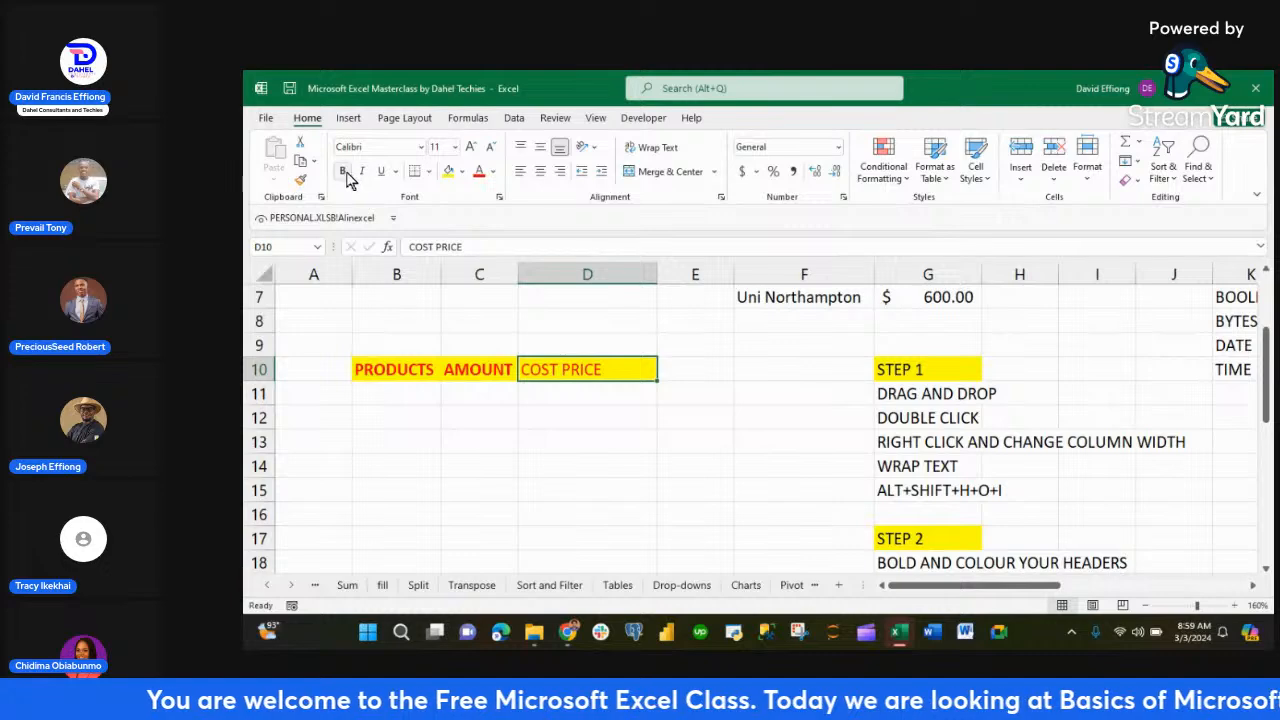
- List the products Books, Pen, Laptop, Phone and Power Bank under the PRODUCTS header in B11:B15
left_click(405, 398)
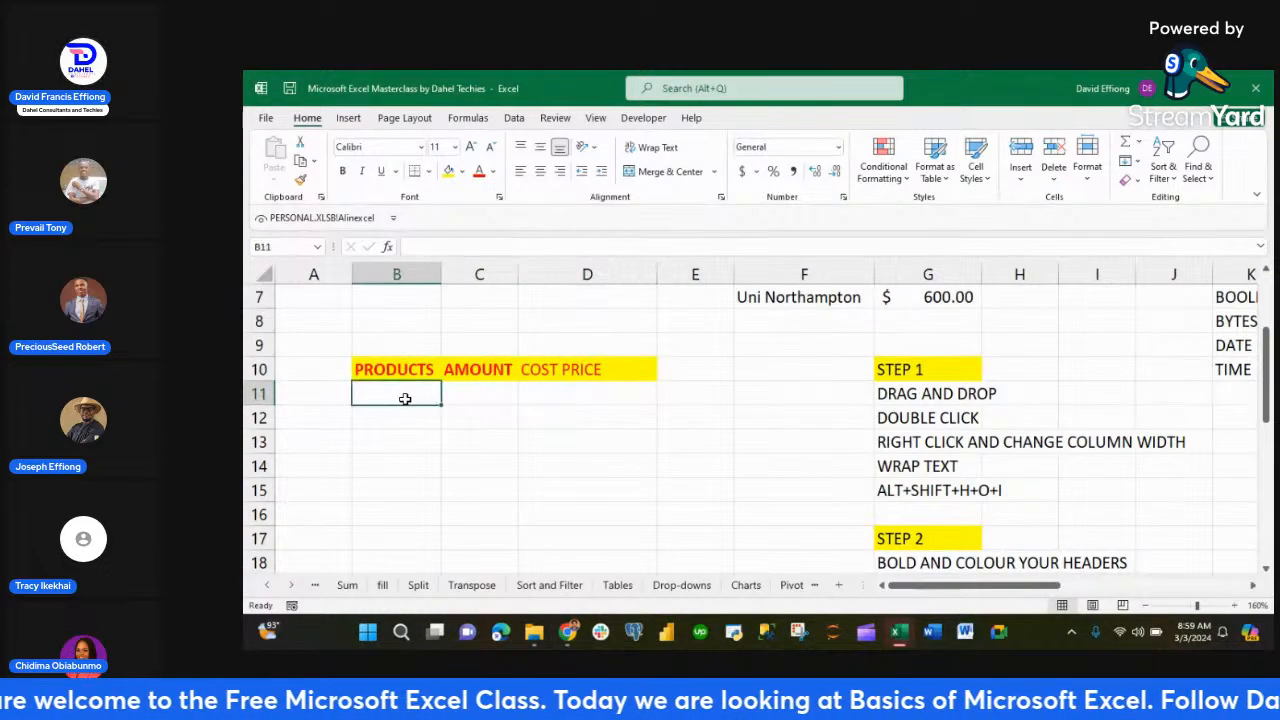
type("Books")
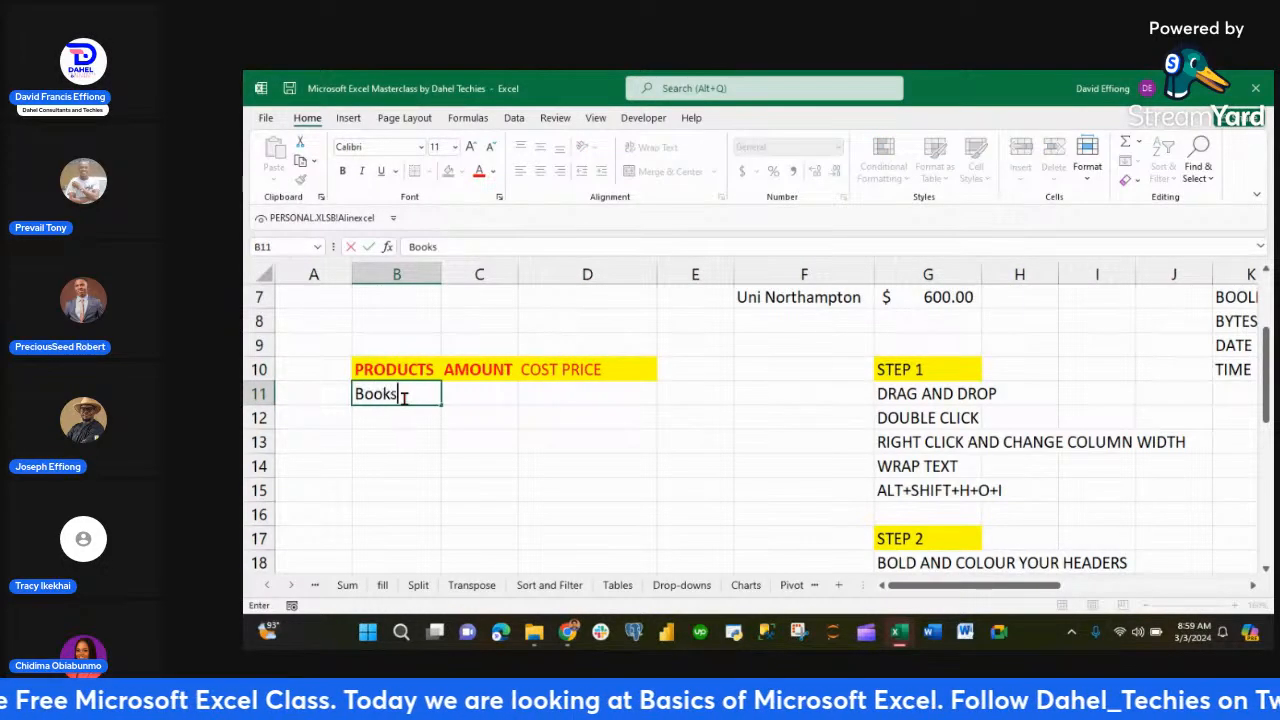
key("Return")
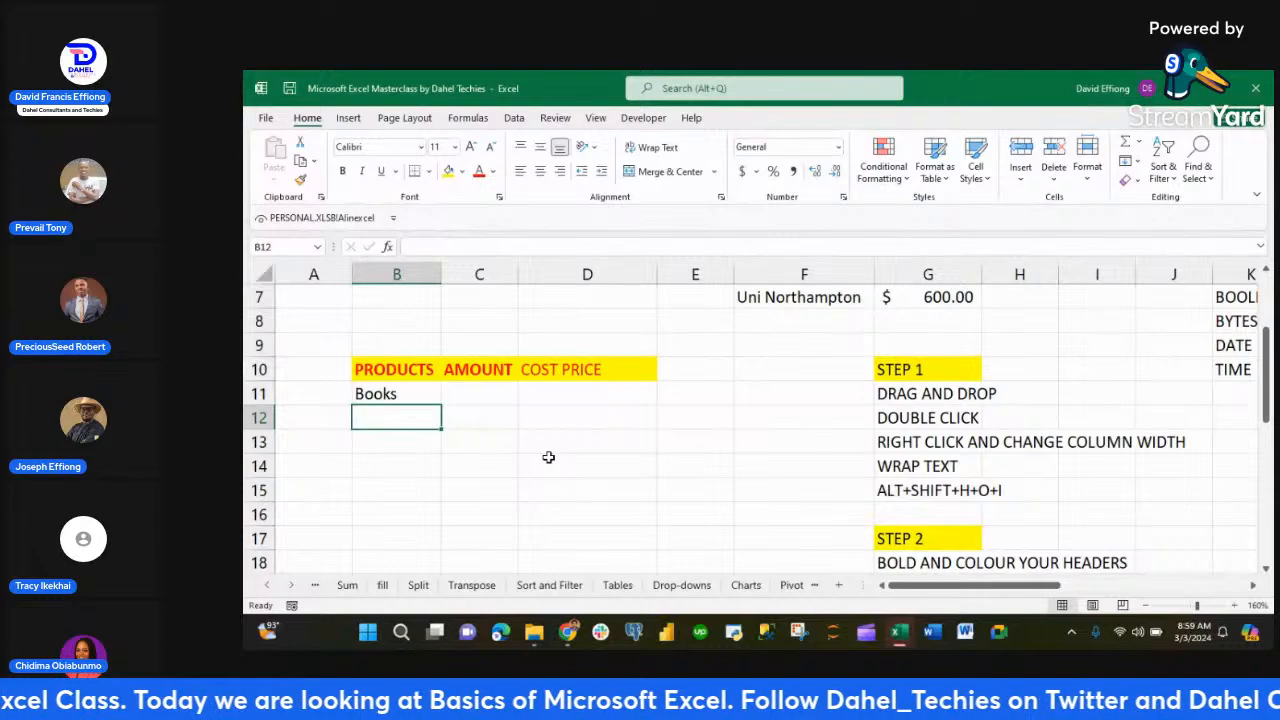
type("Pen")
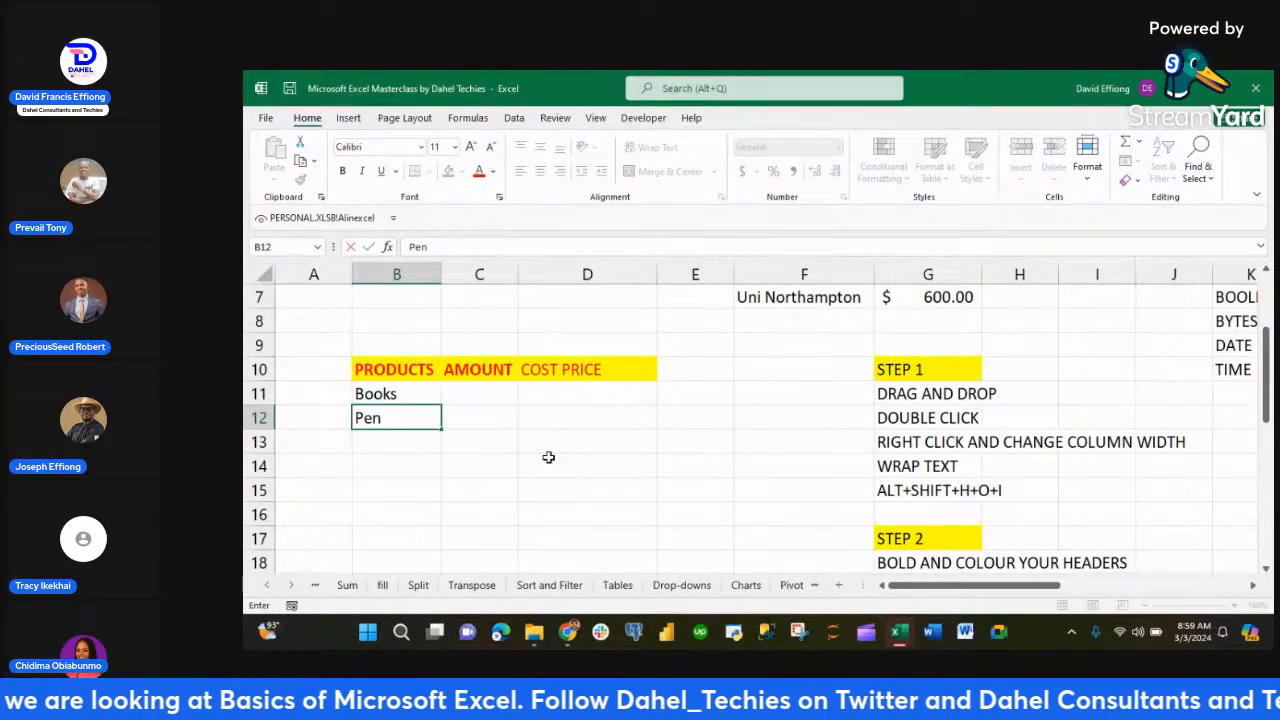
key("Return")
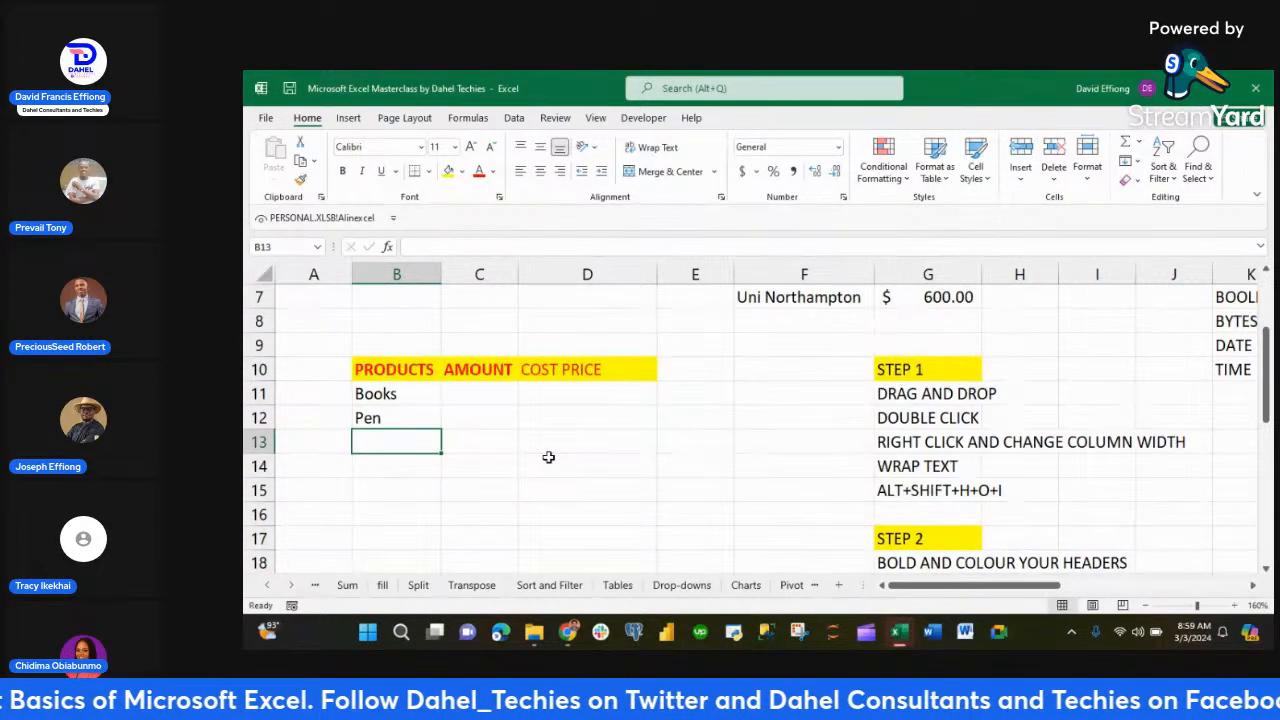
type("Laptop")
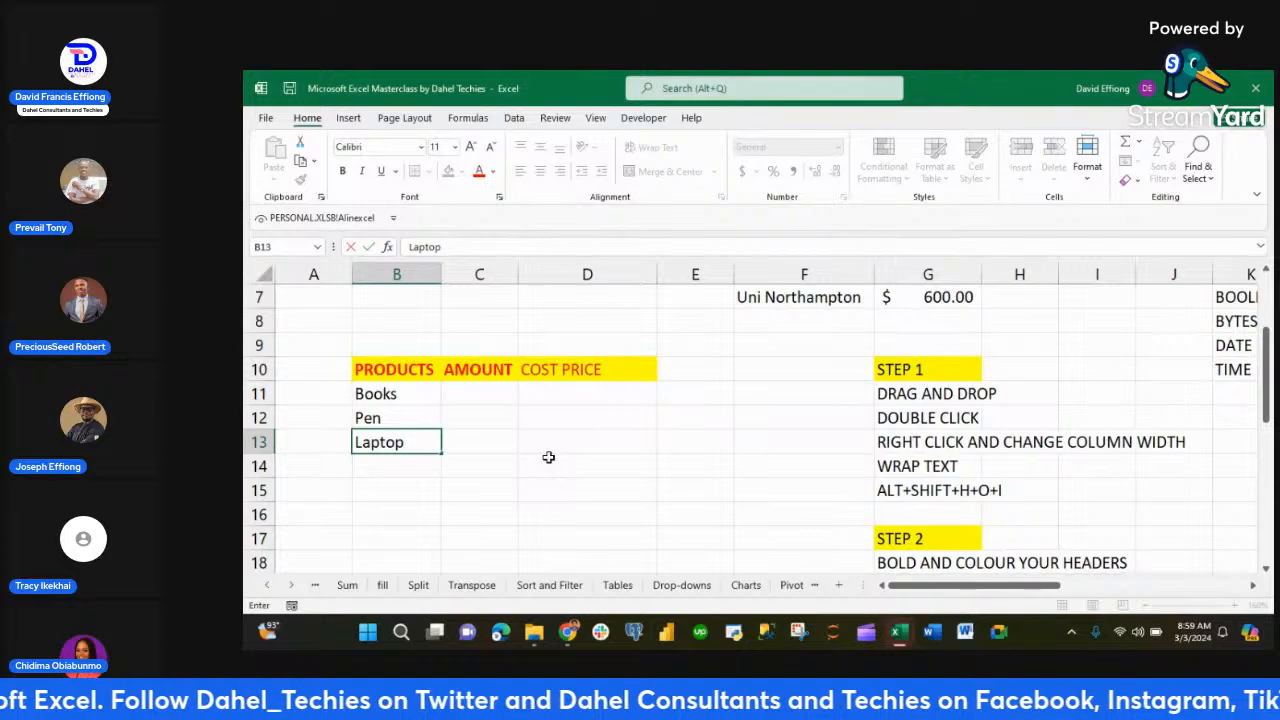
key("Return")
type("Phone")
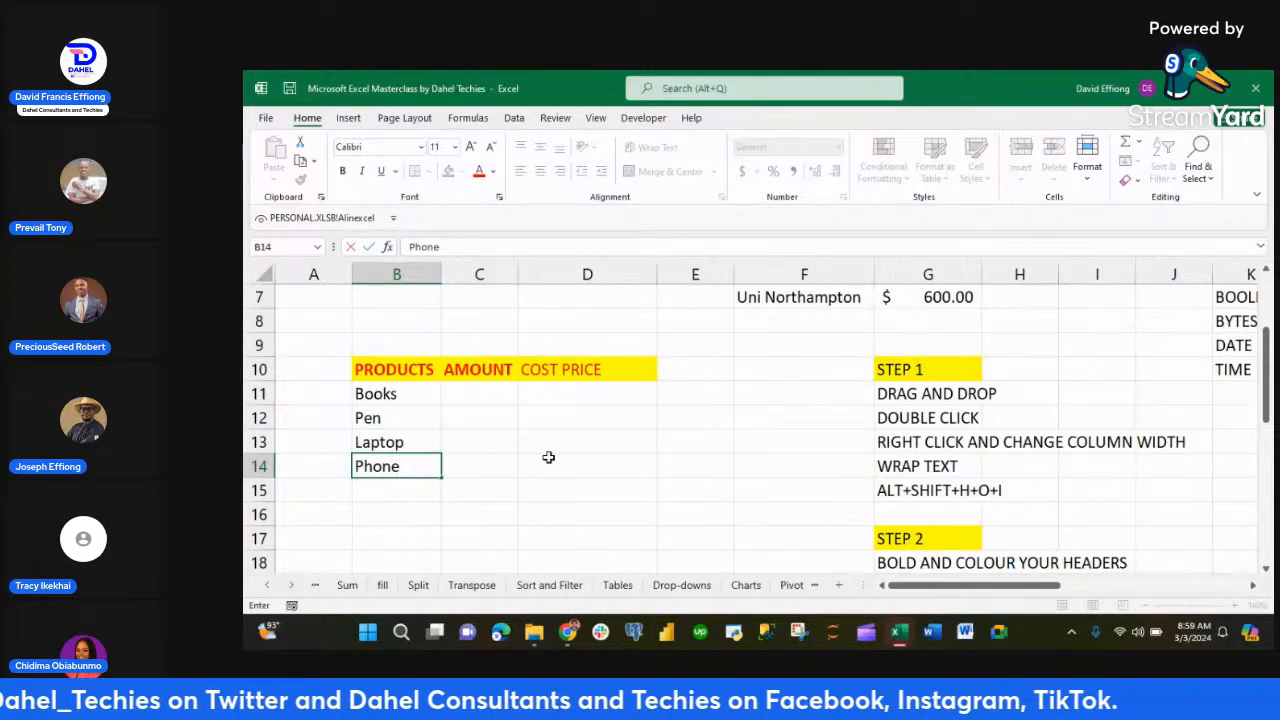
key("Return")
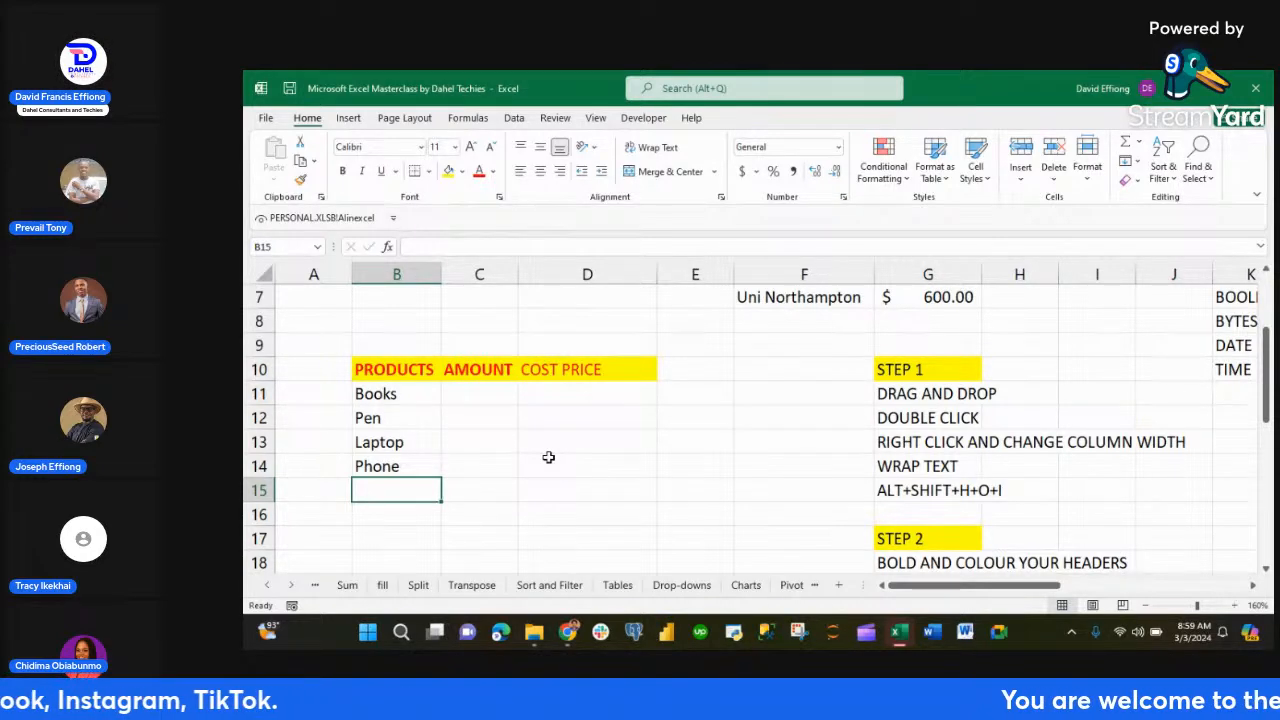
type("Power")
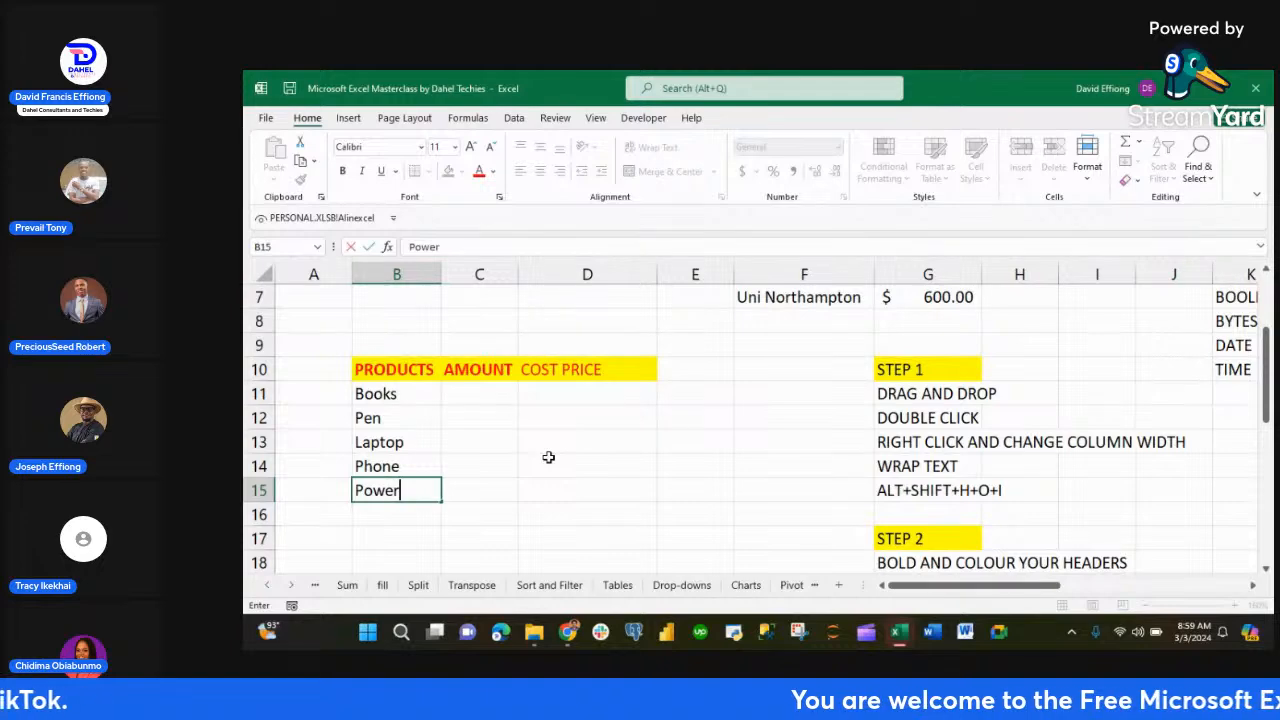
type(" Bank")
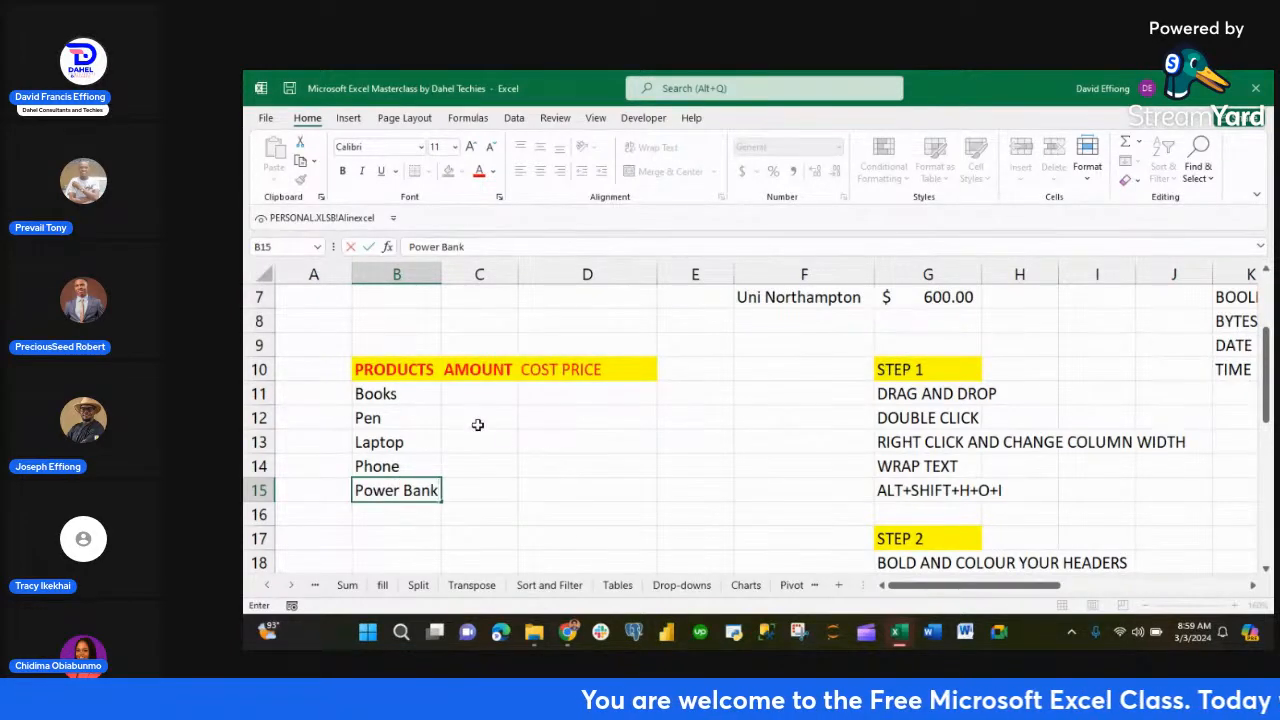
- Make the COST PRICE header in D10 bold
left_click(556, 373)
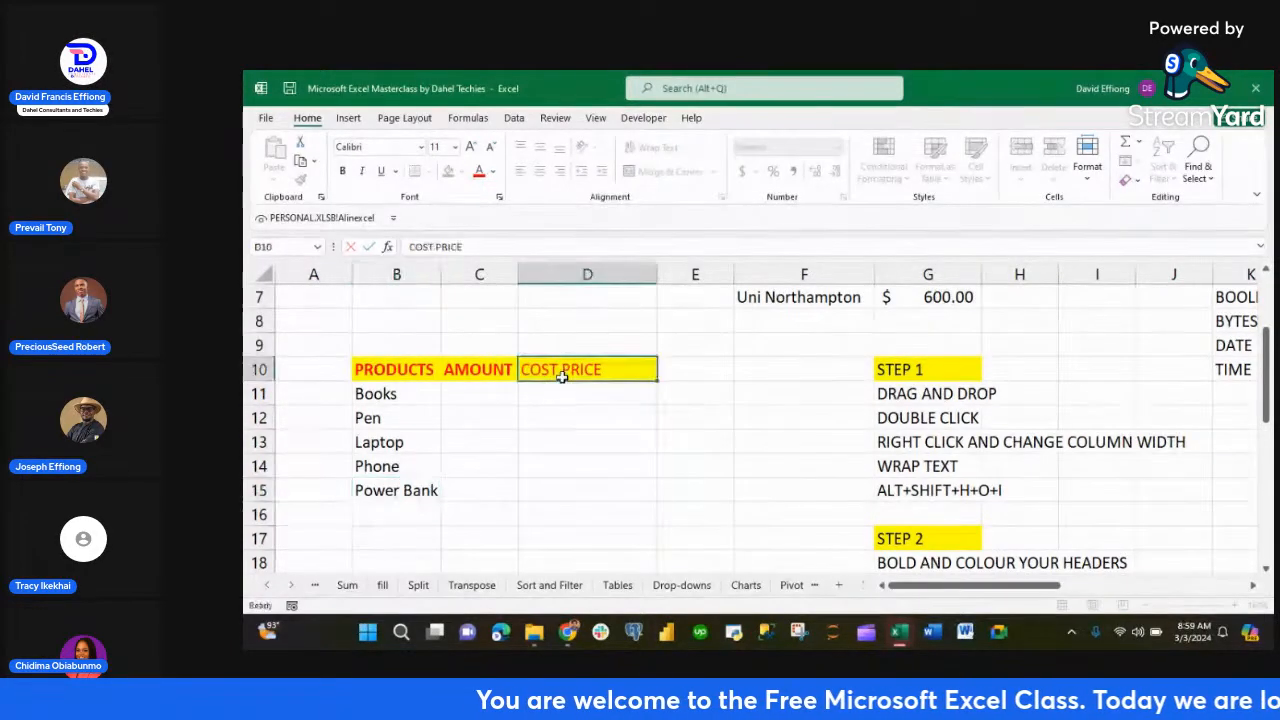
left_click(343, 175)
- Fill the AMOUNT column in C11:C15 with 458, 24, 57, 67 and 254
left_click(484, 394)
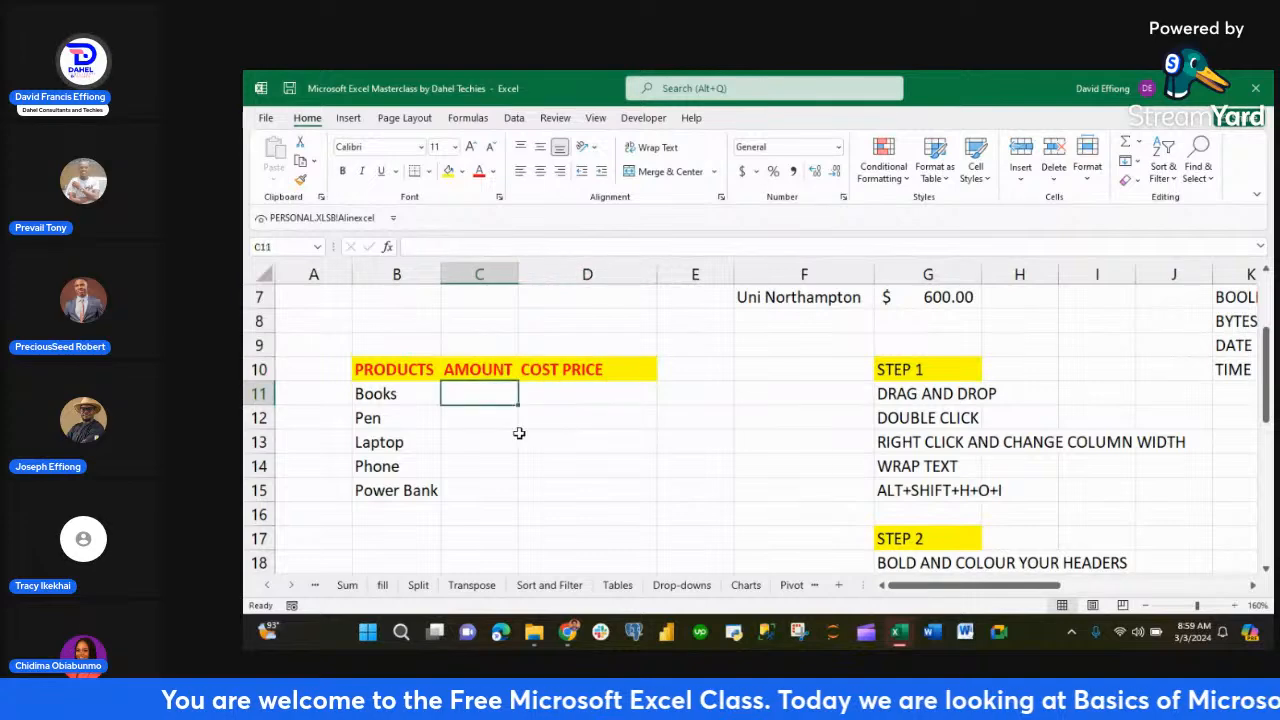
type("458")
key("Return")
type("24")
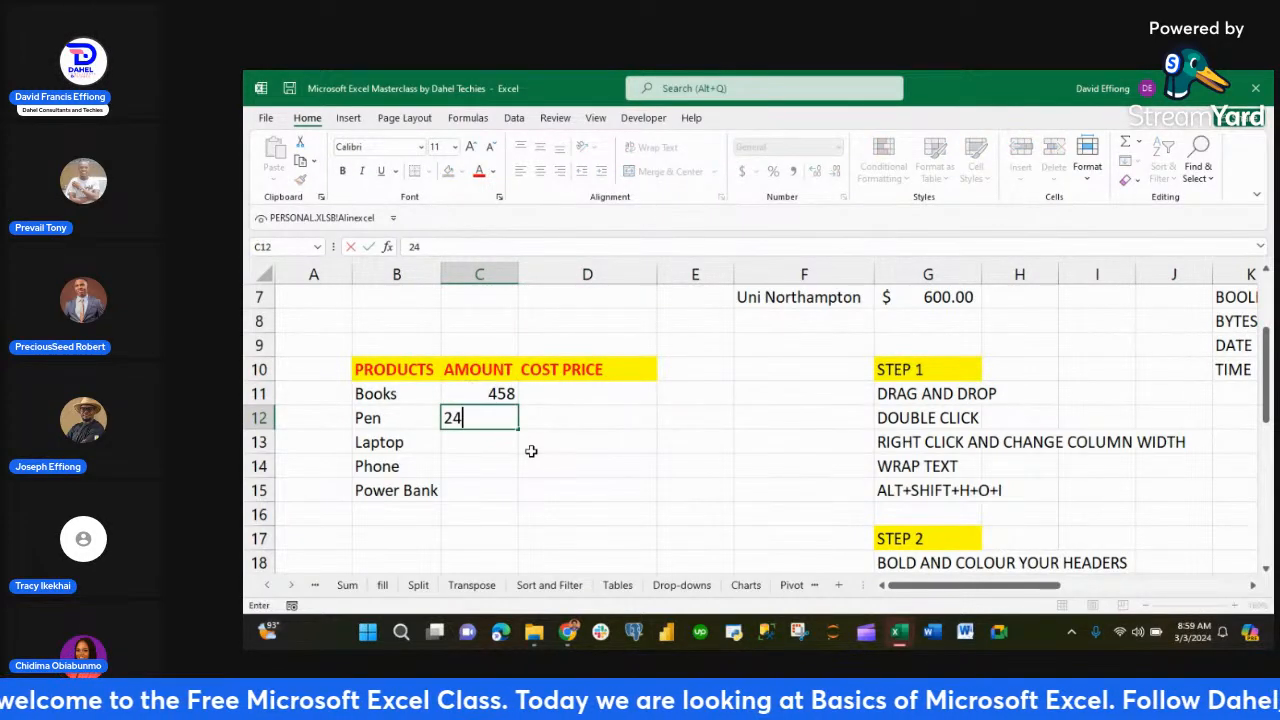
key("Return")
type("57")
key("Return")
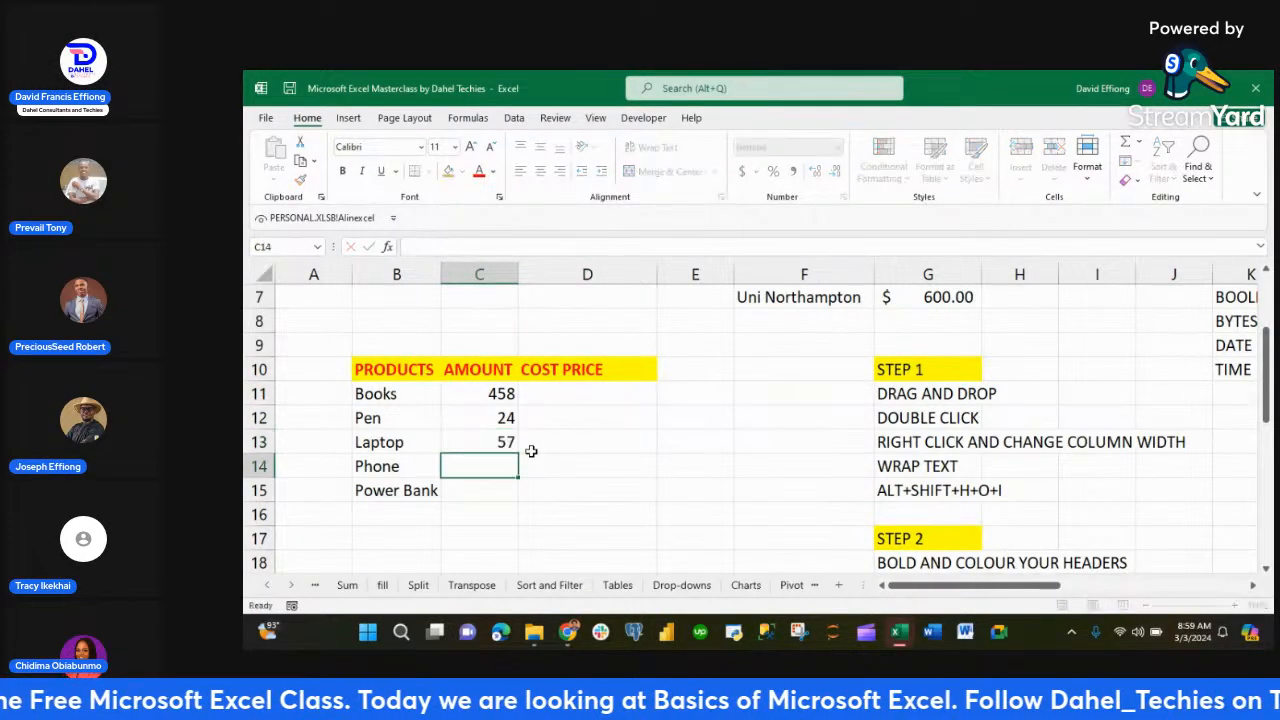
type("67")
key("Return")
type("254")
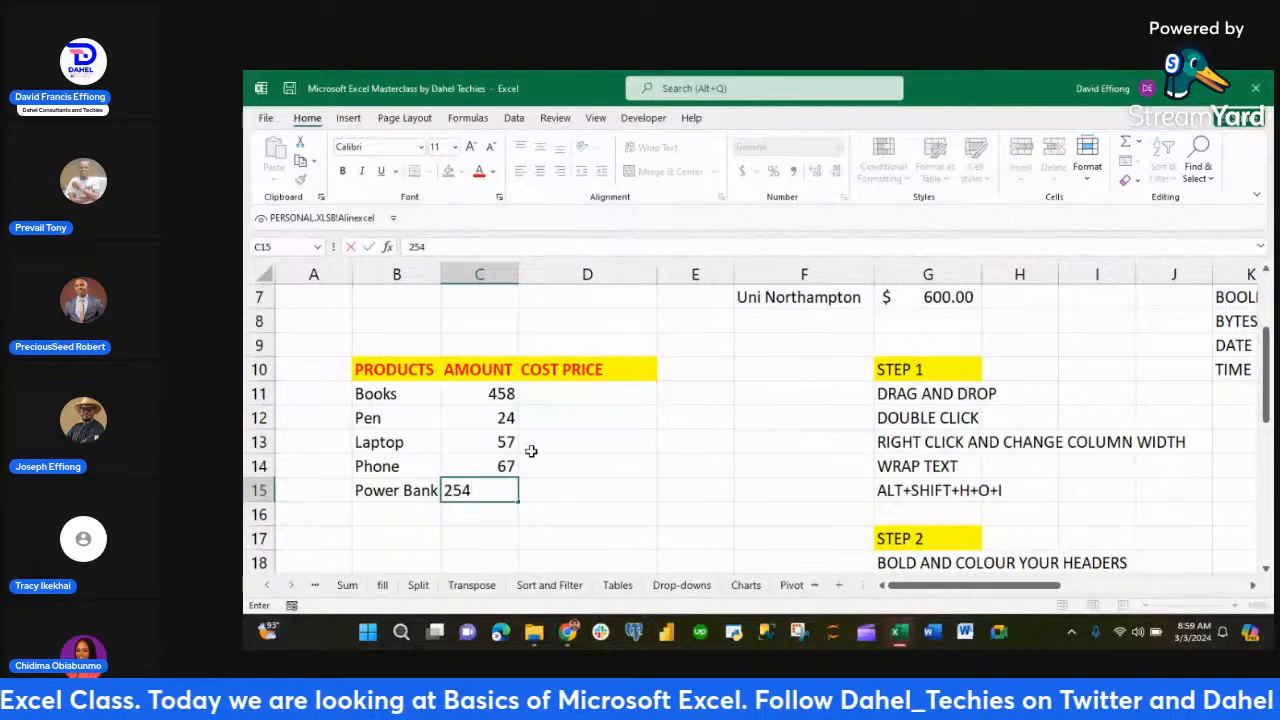
- Fill the COST PRICE column in D11:D15 with 78, 6, 5, 24 and 87
left_click(570, 394)
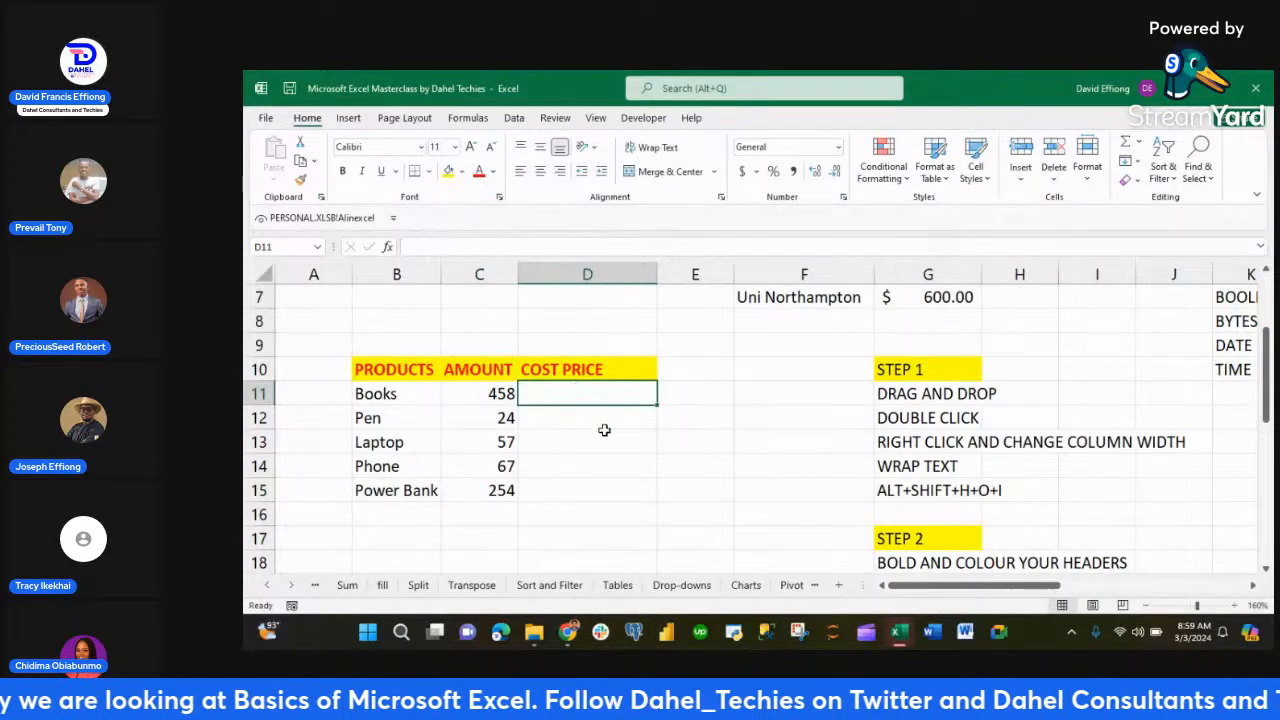
type("78")
key("Return")
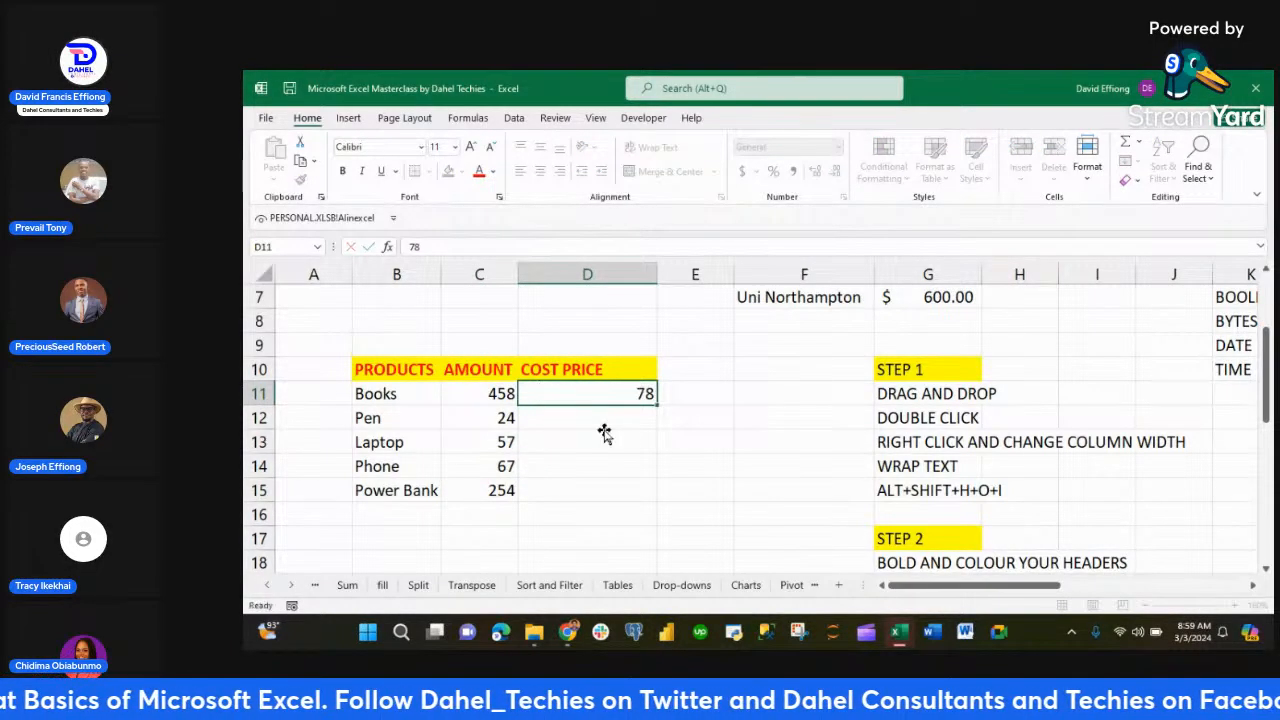
type("6")
key("Return")
type("5")
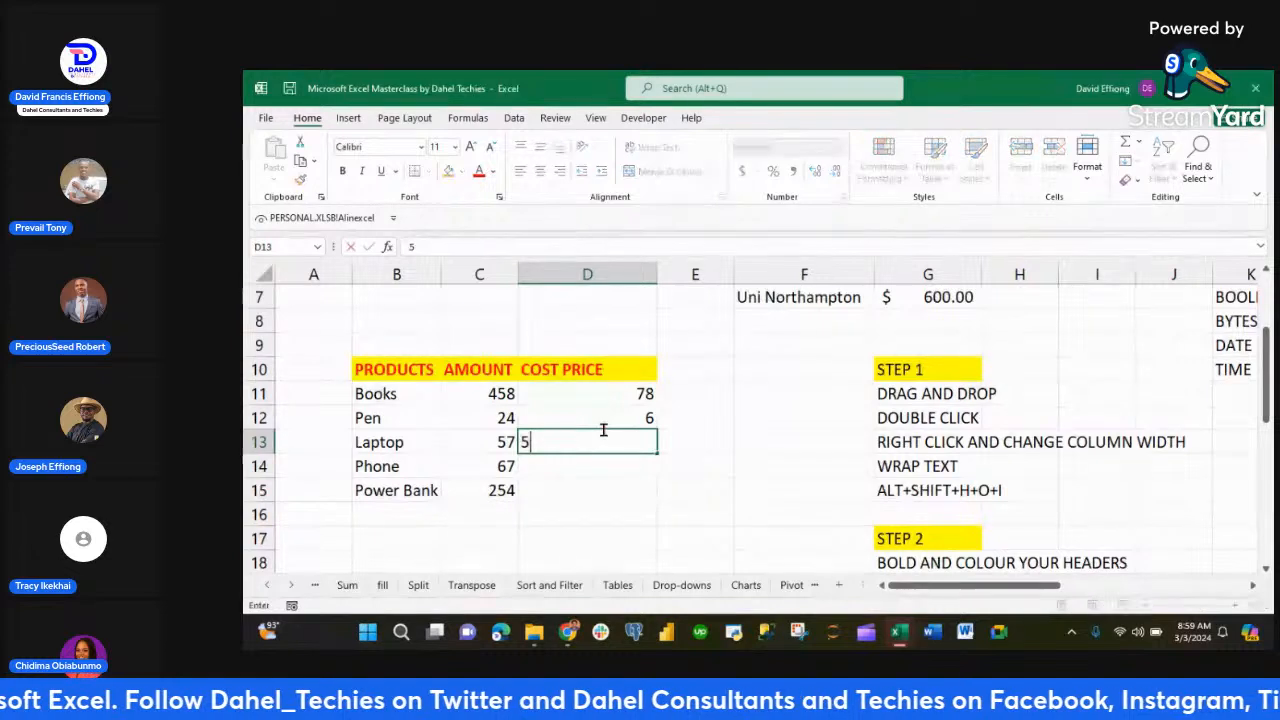
key("Return")
type("24")
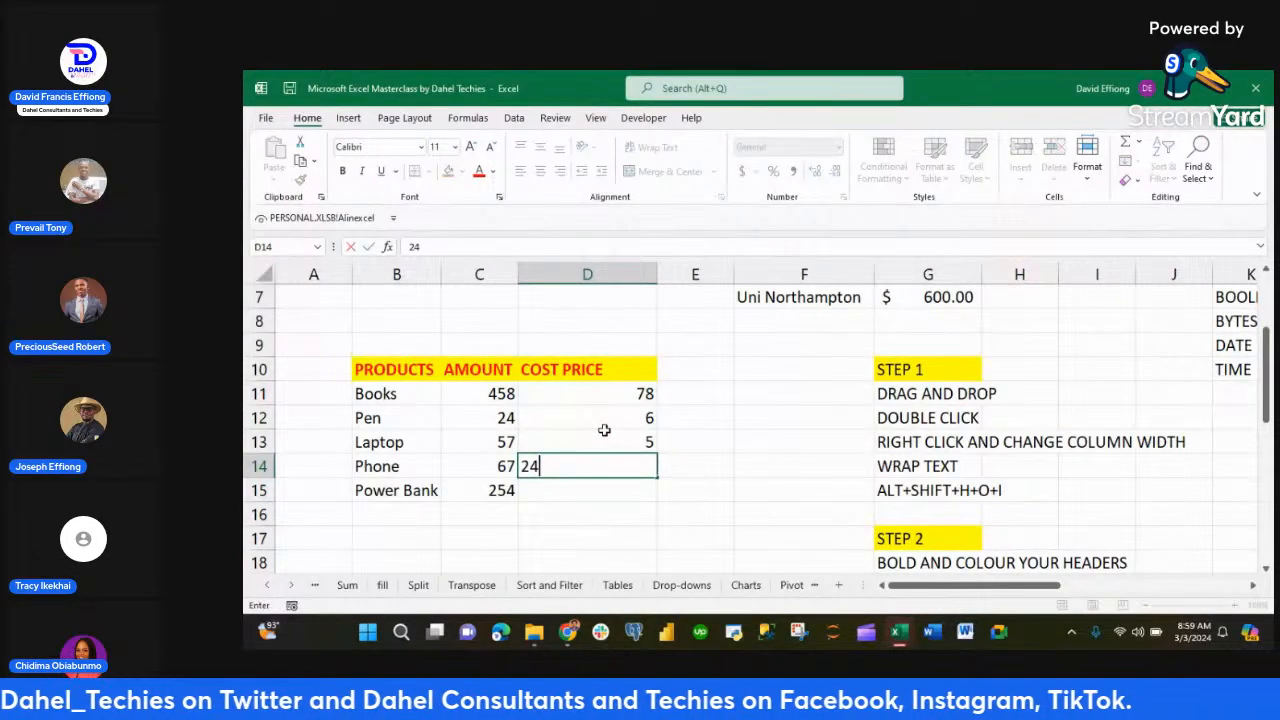
key("Return")
type("87")
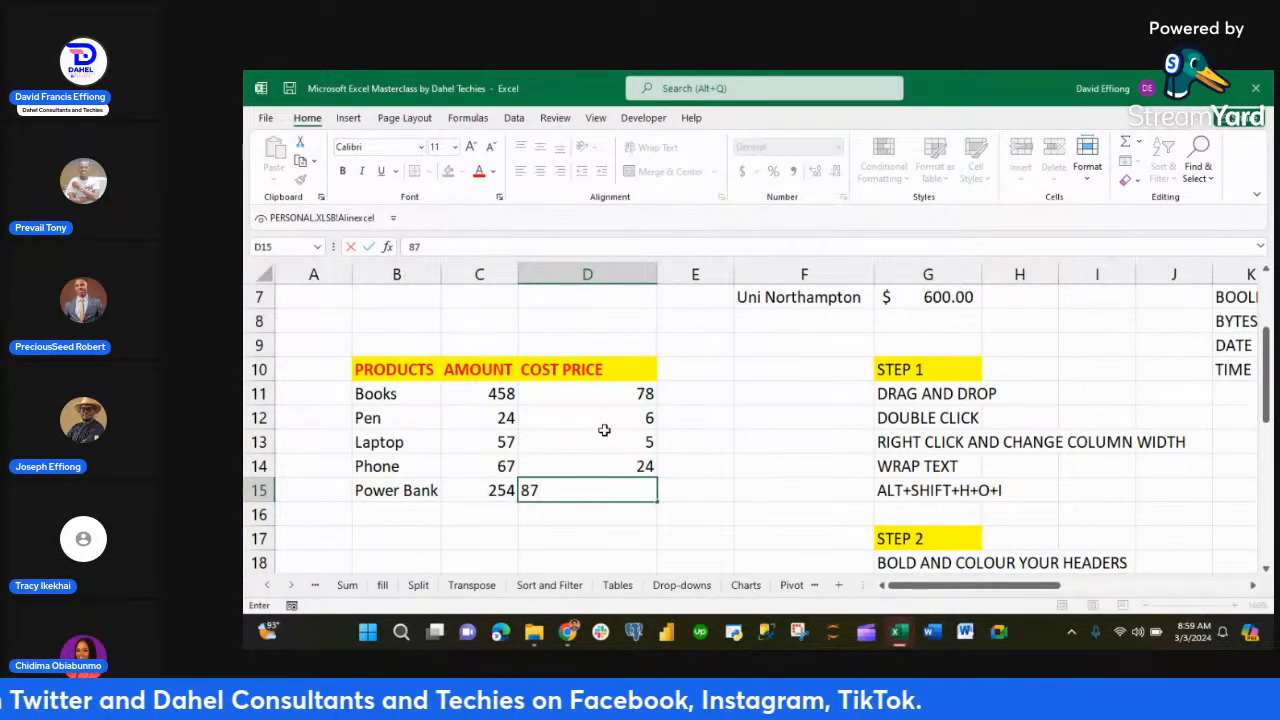
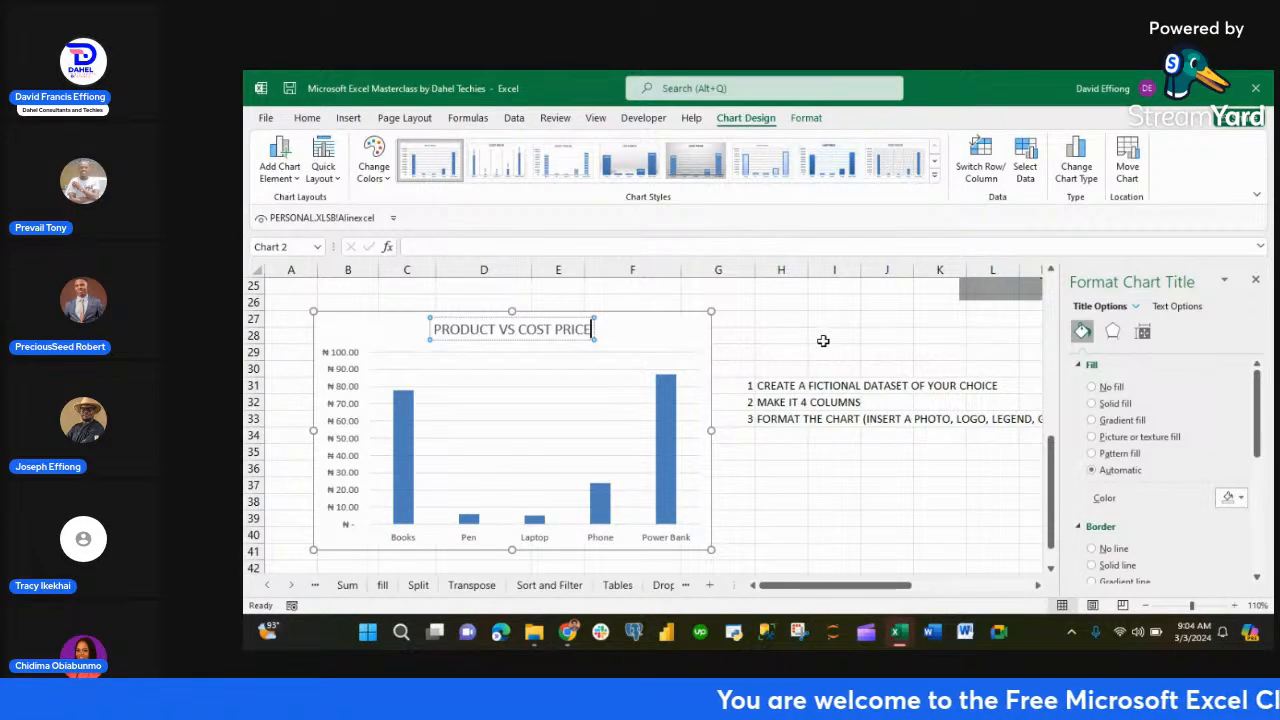
- Finish editing the PRODUCT VS COST PRICE chart title and recolour the chart's columns with a red palette
left_click(822, 338)
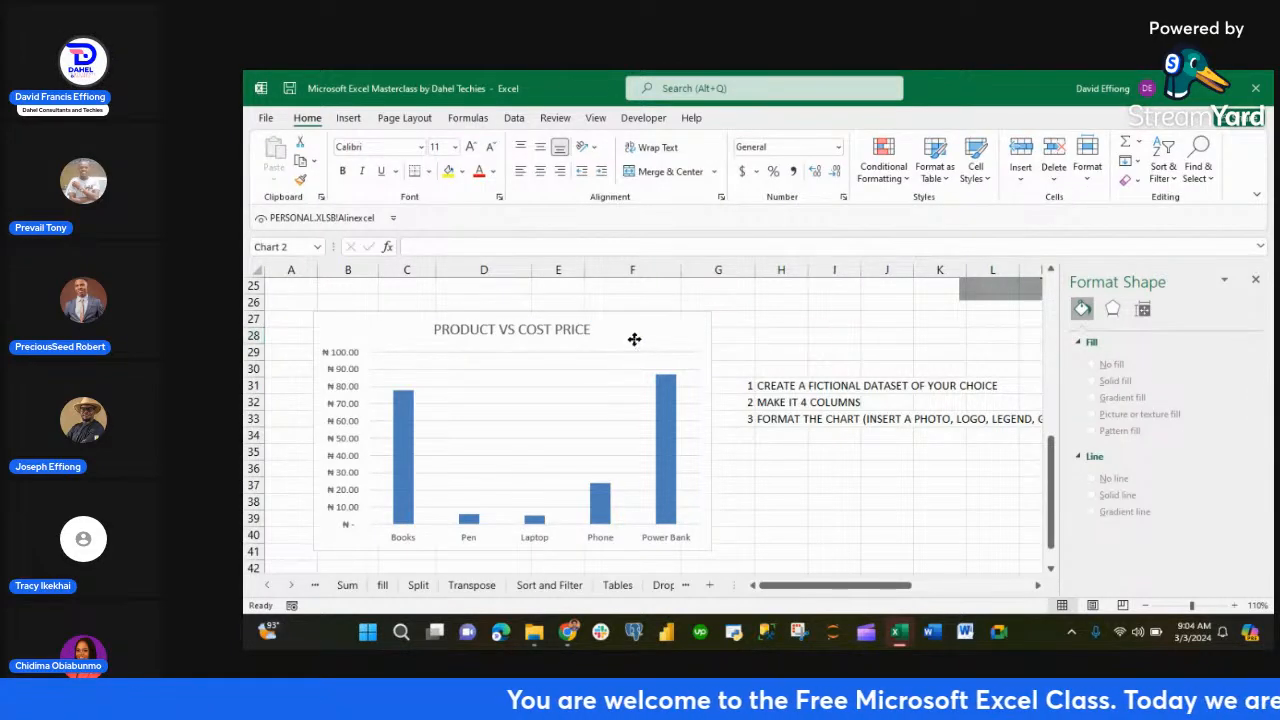
left_click(635, 342)
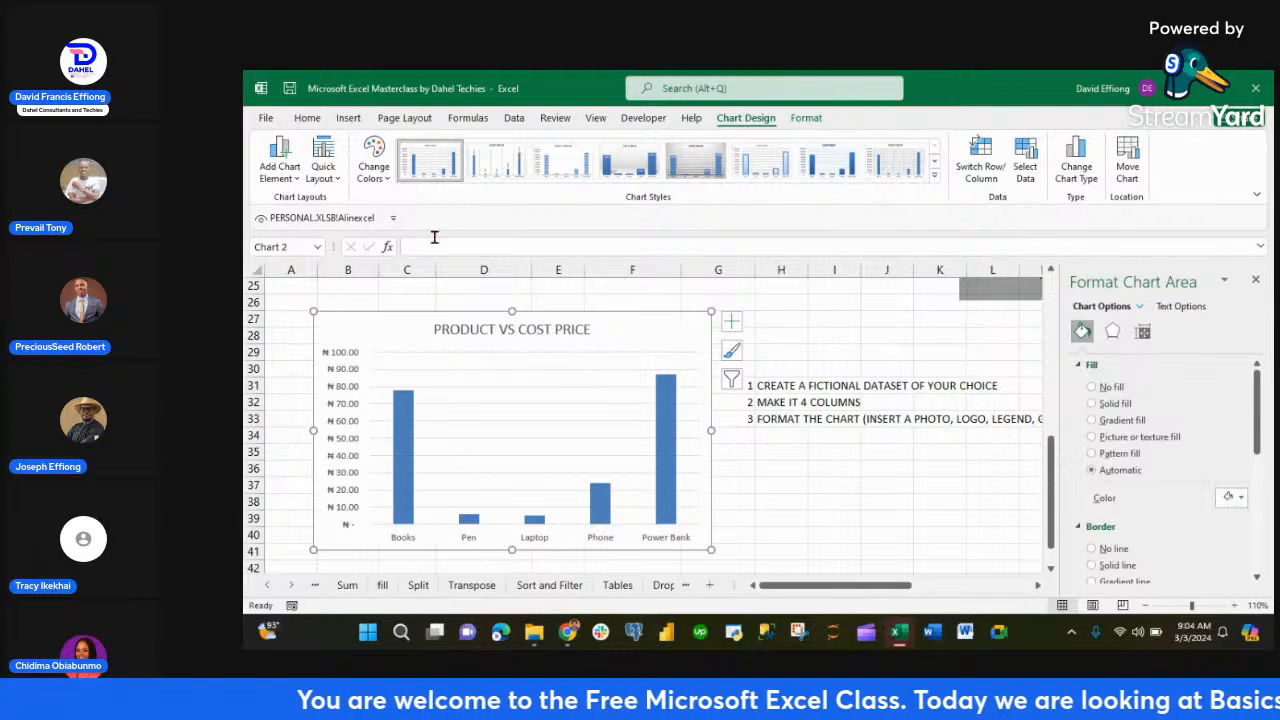
left_click(373, 165)
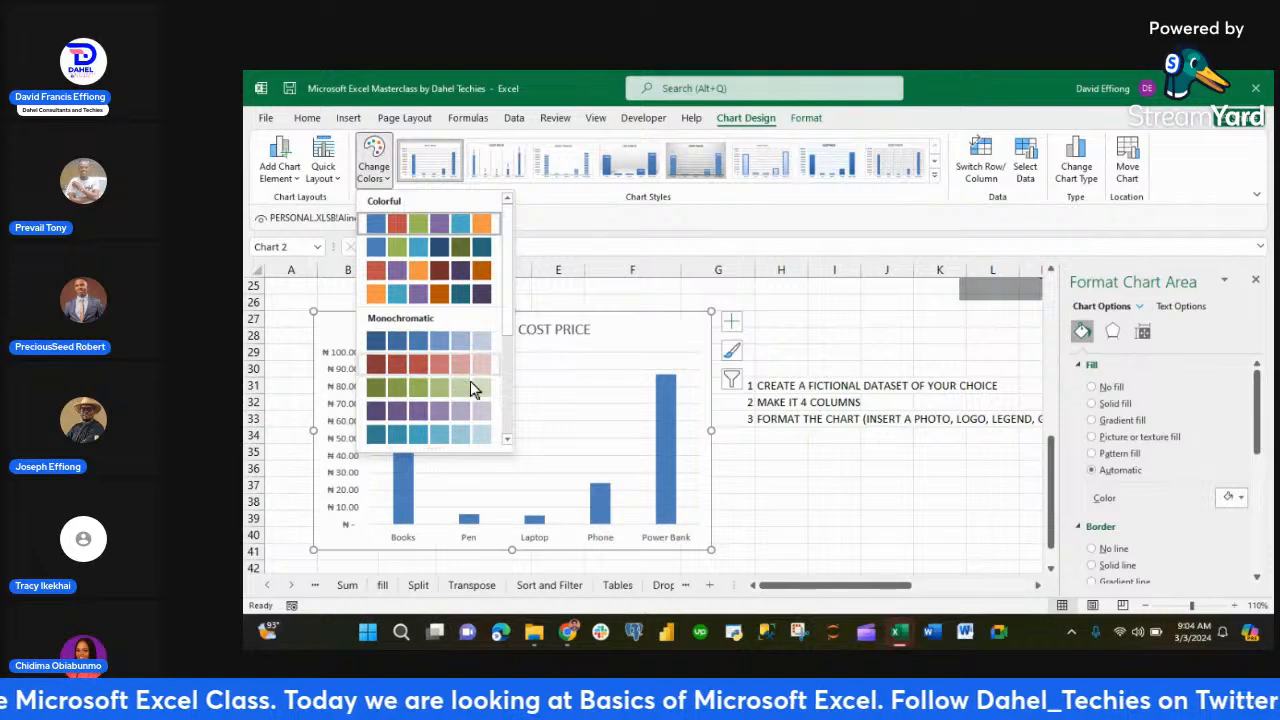
left_click(507, 440)
left_click(507, 440)
left_click(507, 440)
left_click(507, 440)
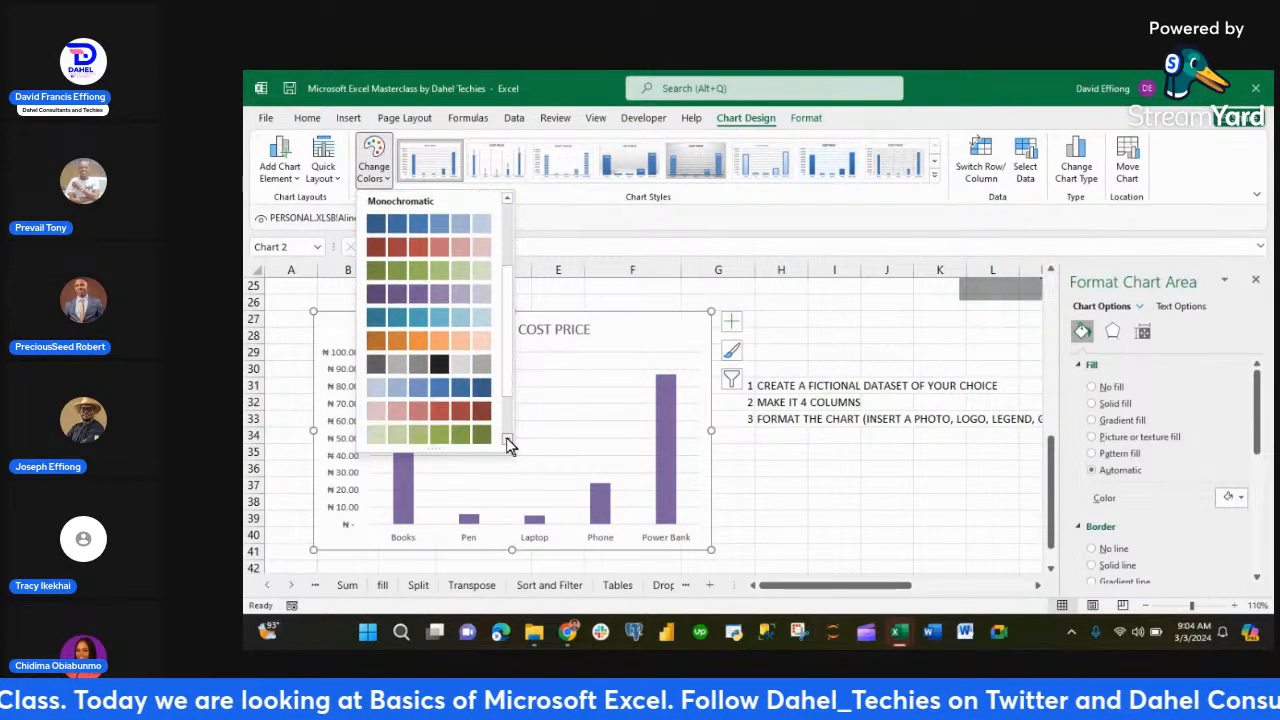
left_click(507, 440)
left_click(507, 440)
left_click(507, 440)
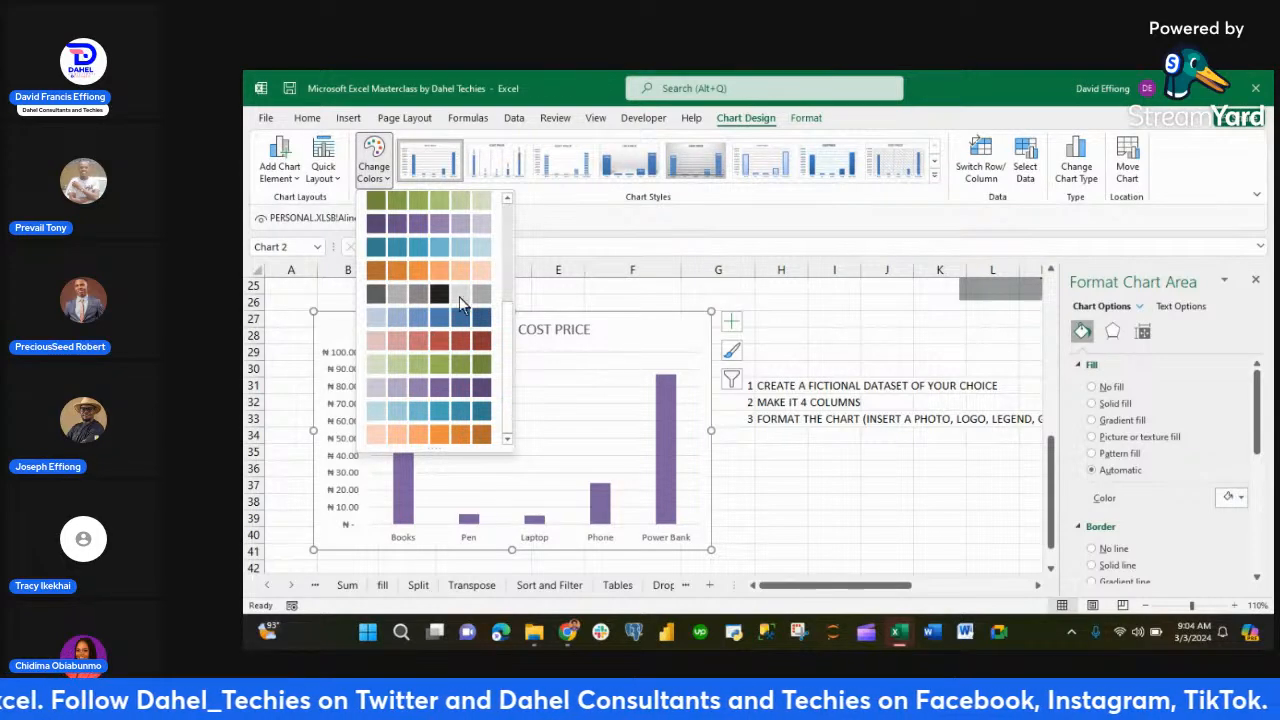
left_click(507, 202)
left_click(507, 202)
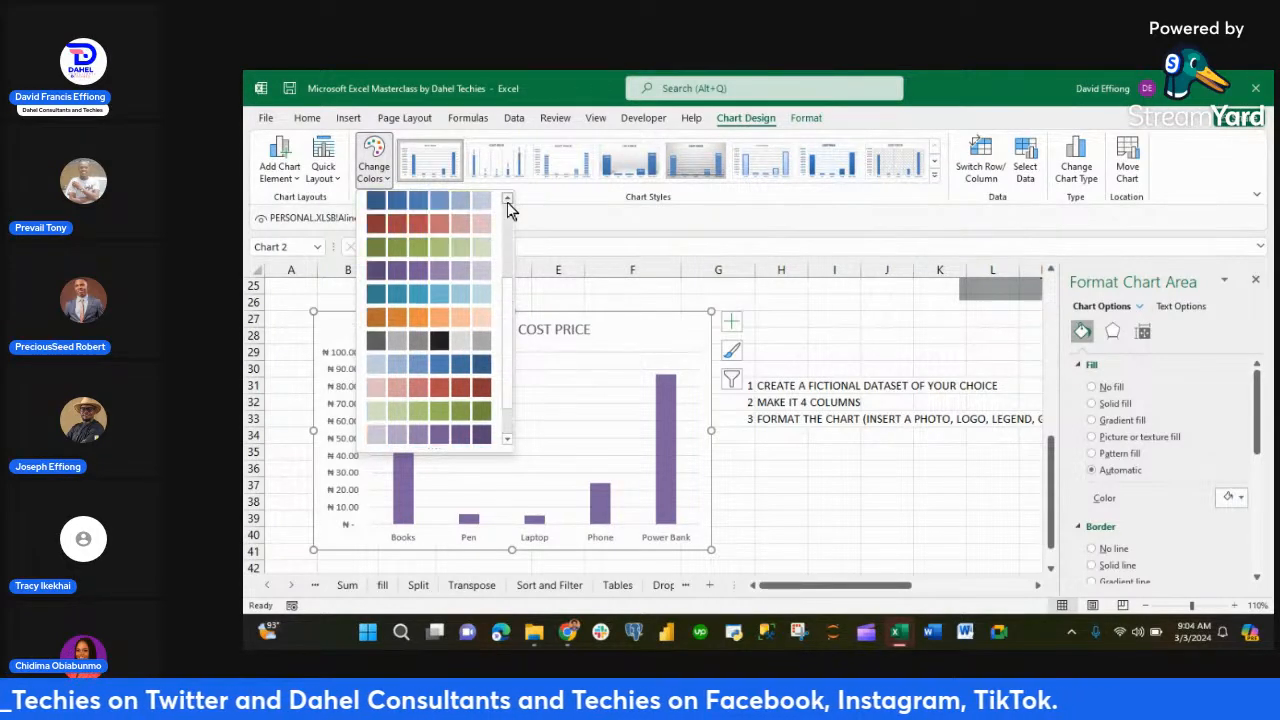
left_click(507, 202)
left_click(507, 202)
left_click(507, 202)
left_click(507, 202)
left_click(463, 224)
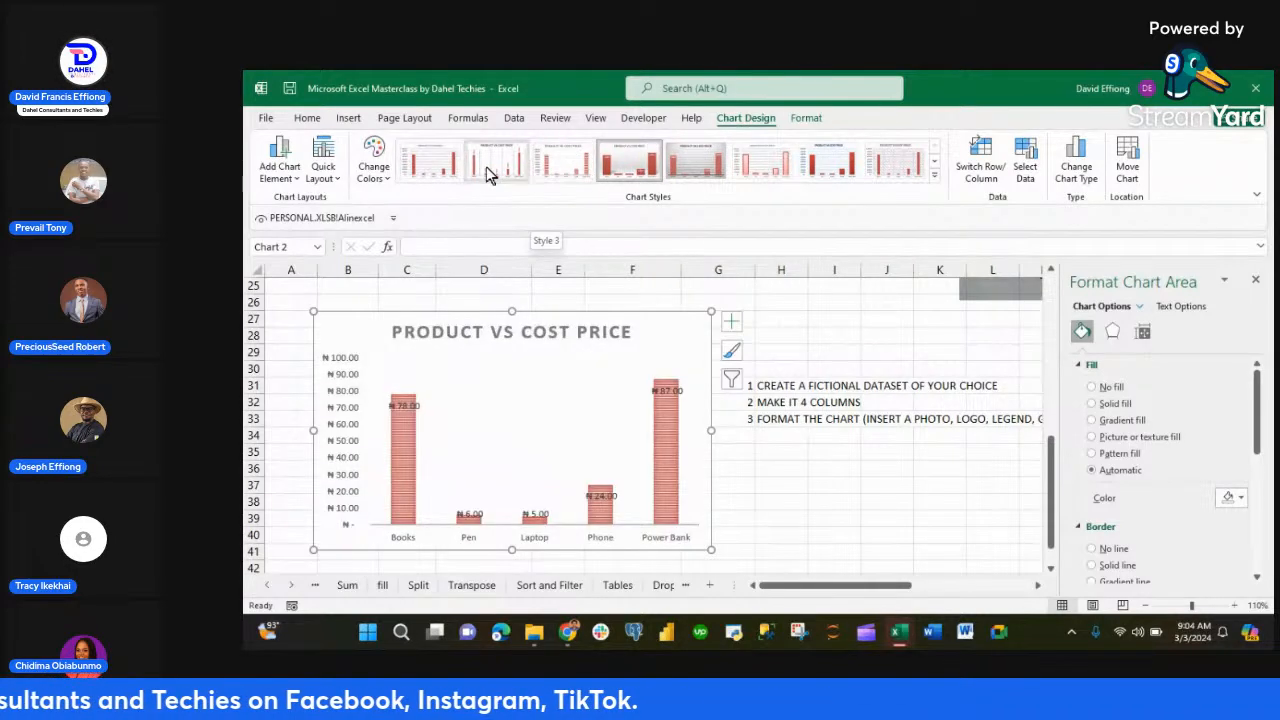
- Apply the dark chart style with red-outlined columns and place the data labels at Outside End
left_click(936, 168)
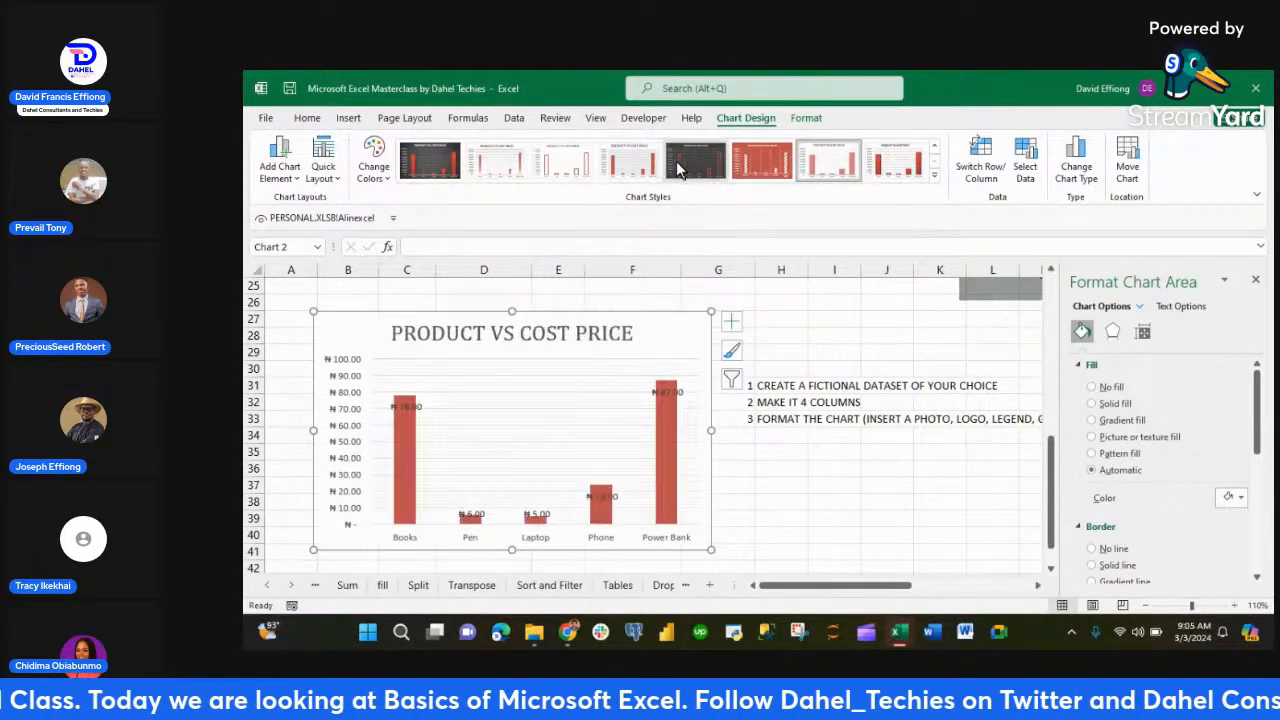
left_click(680, 170)
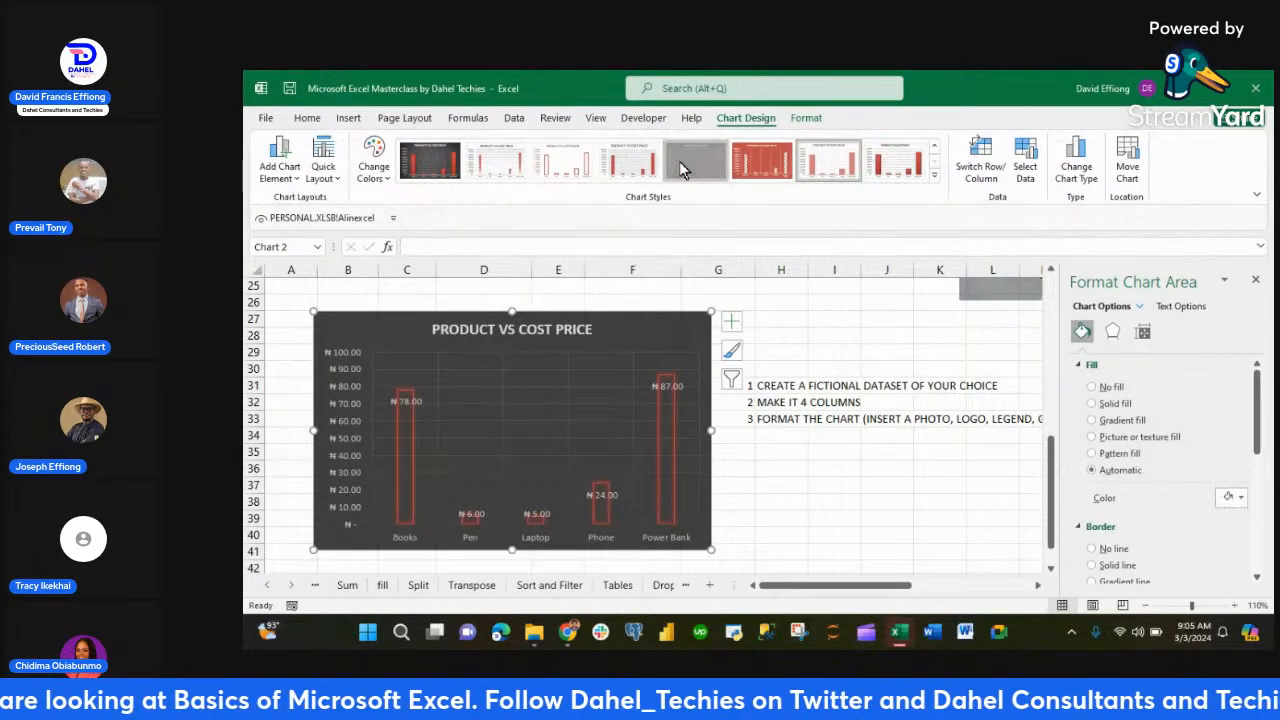
left_click(280, 165)
mouse_move(320, 264)
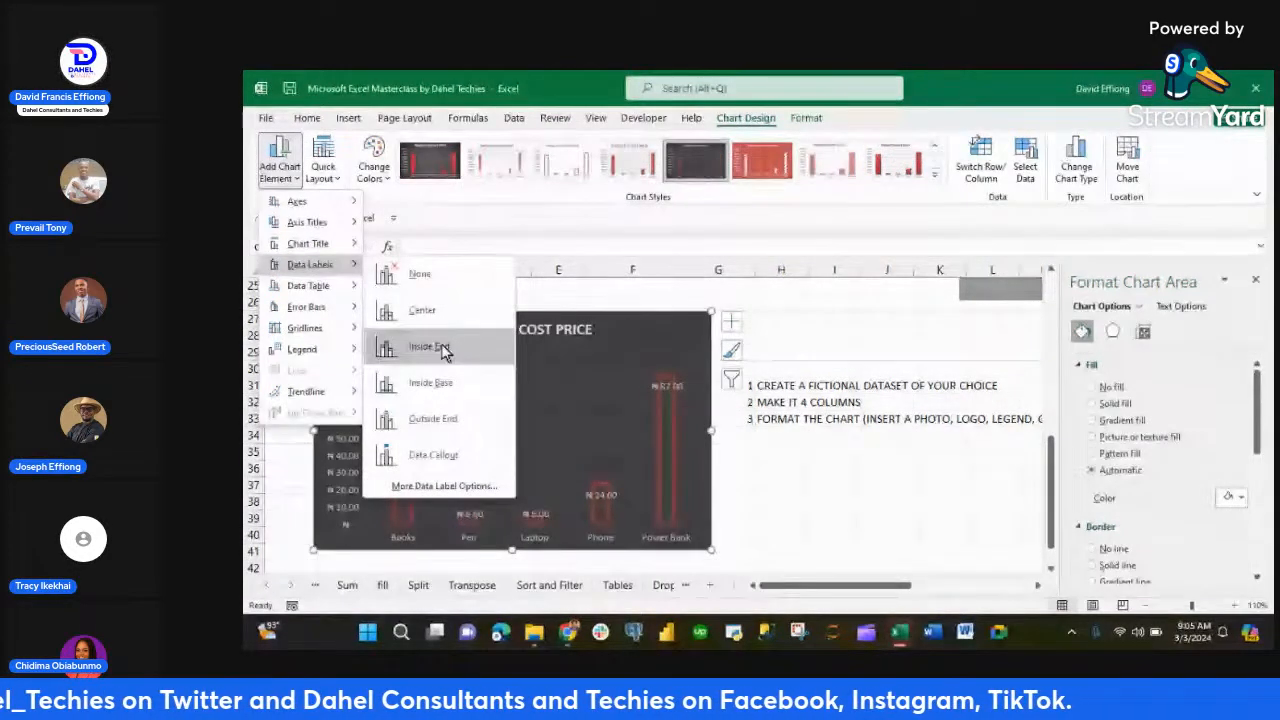
left_click(464, 417)
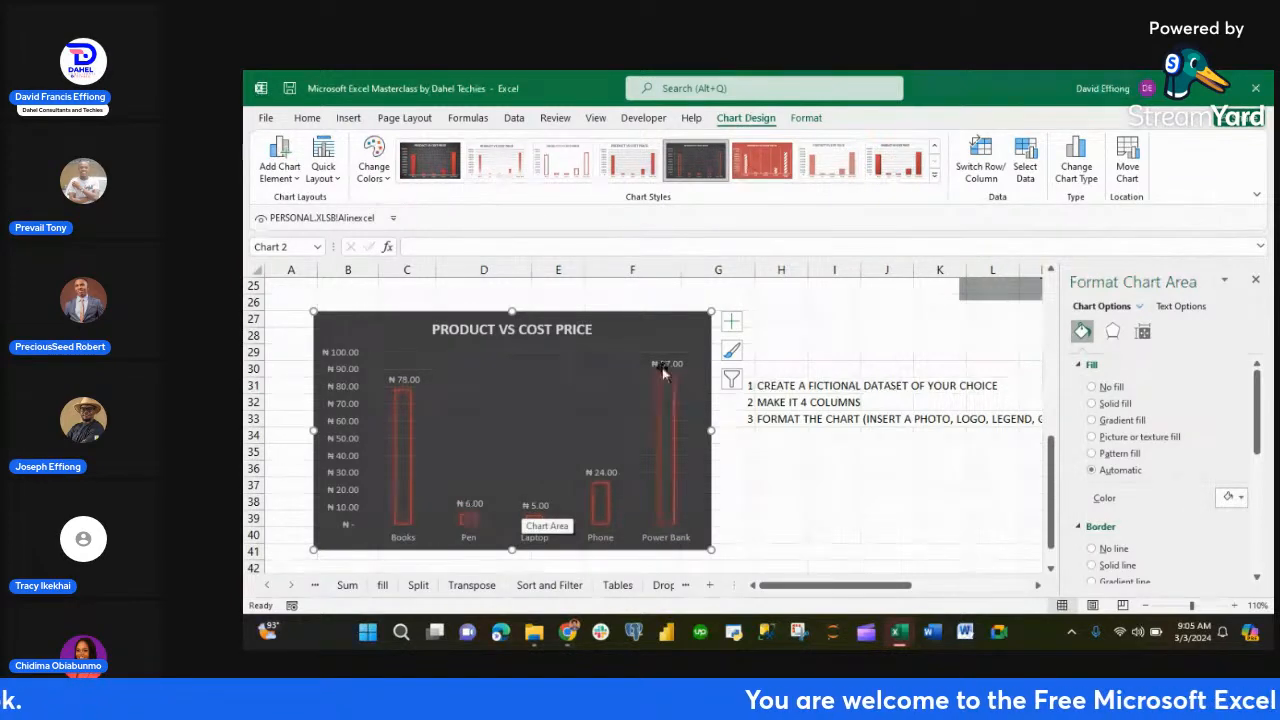
- Add a legend on the right side of the chart and turn on its primary minor horizontal and primary minor vertical gridlines
left_click(283, 185)
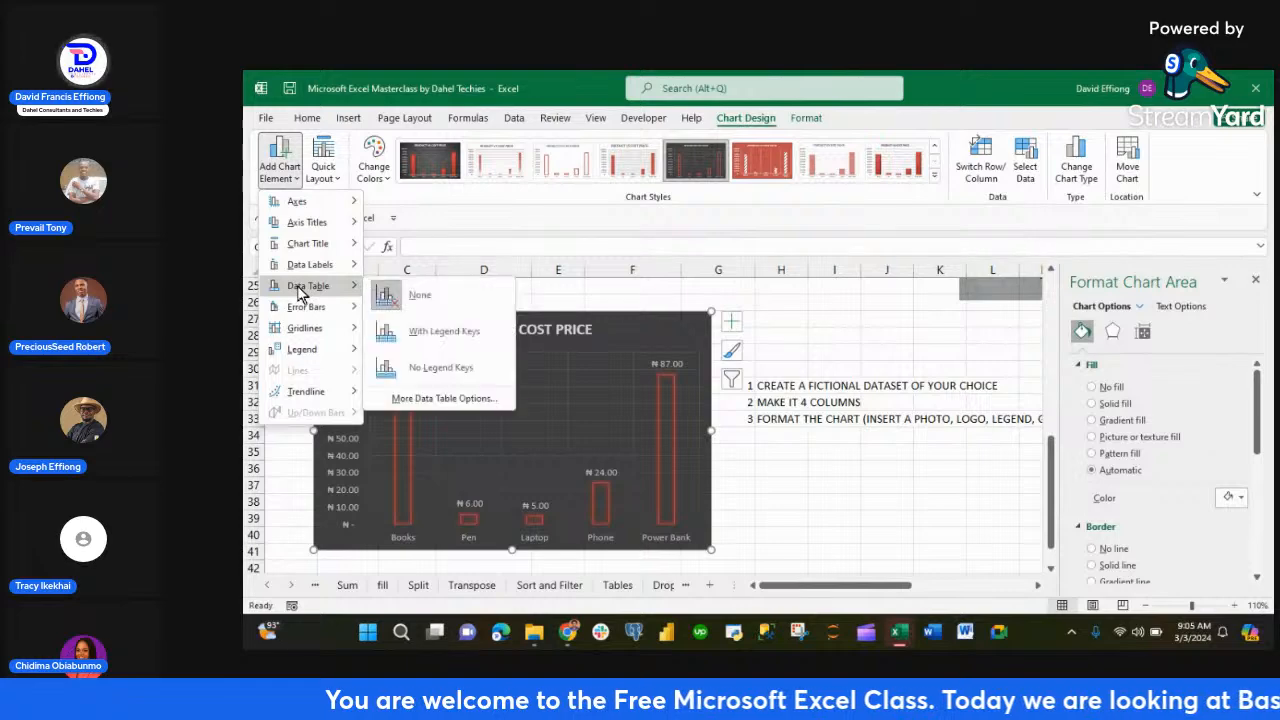
mouse_move(320, 352)
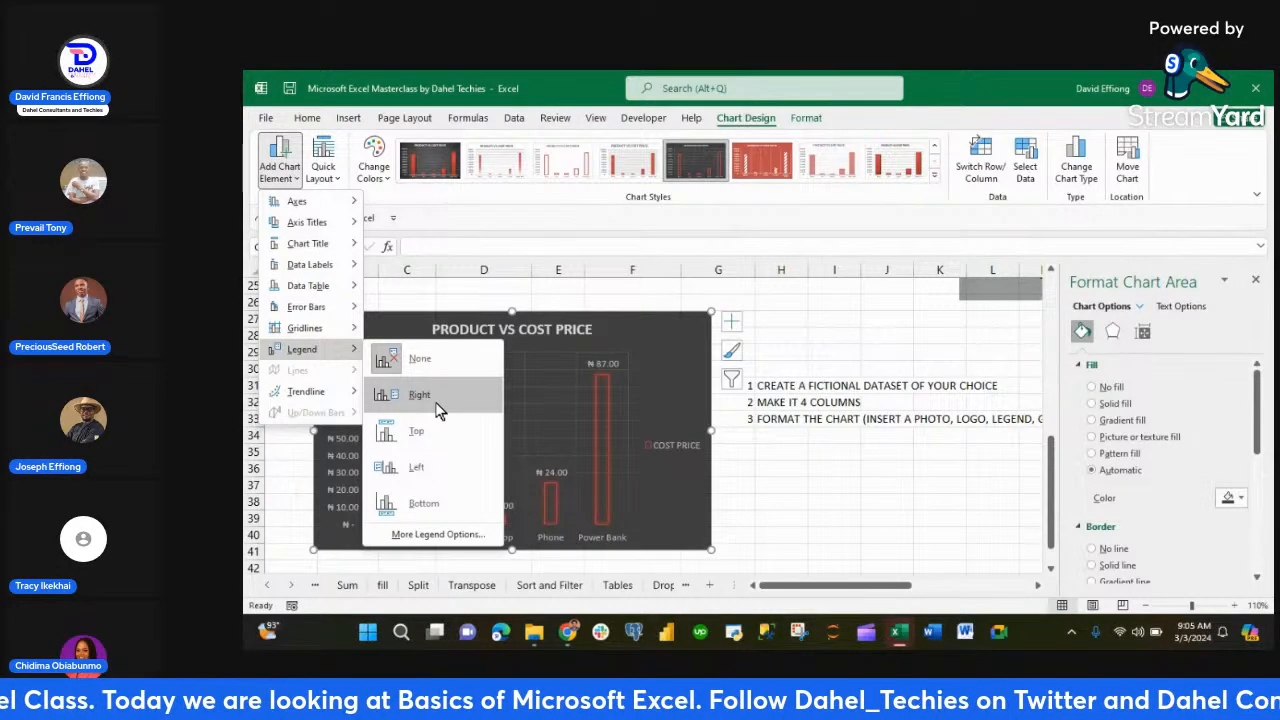
mouse_move(305, 328)
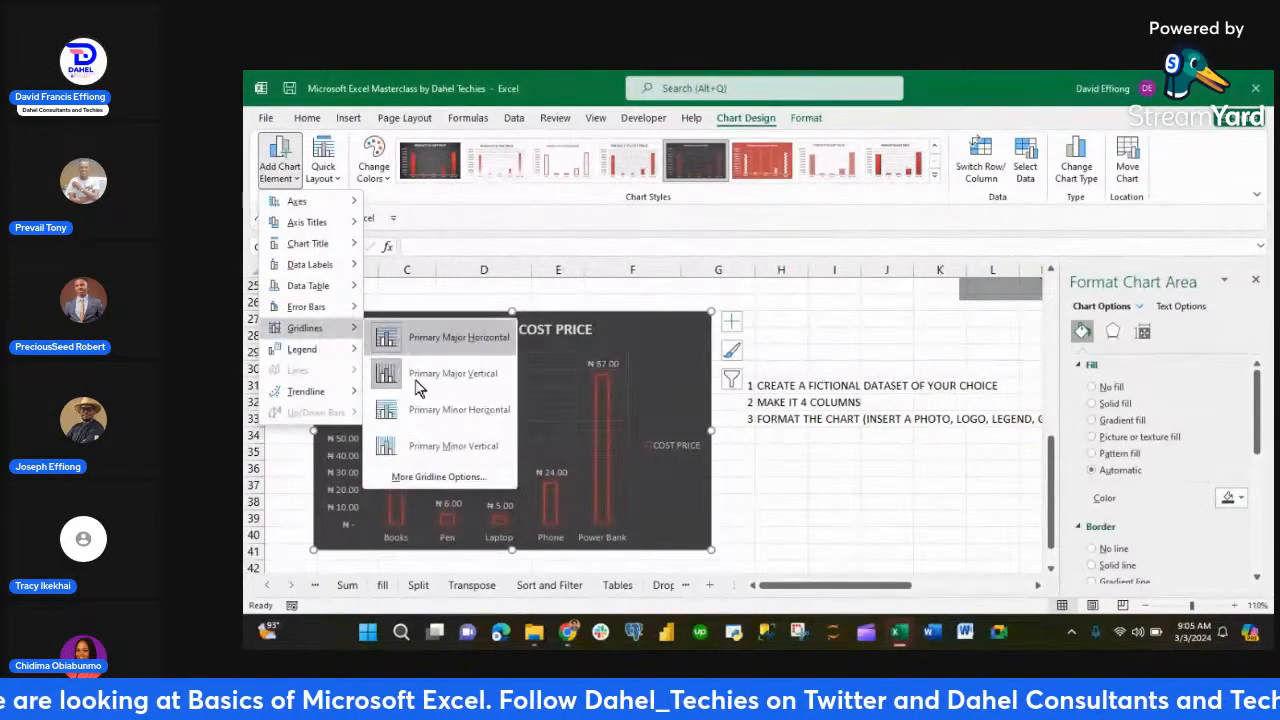
left_click(427, 412)
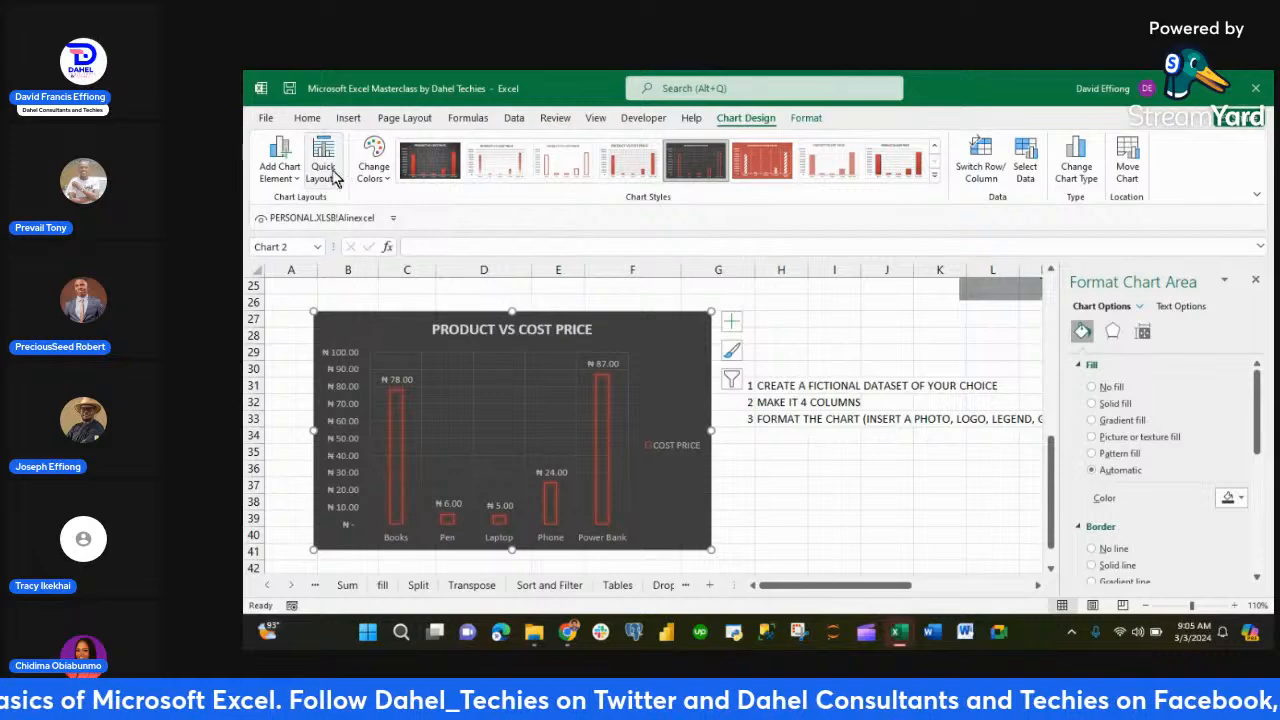
left_click(280, 165)
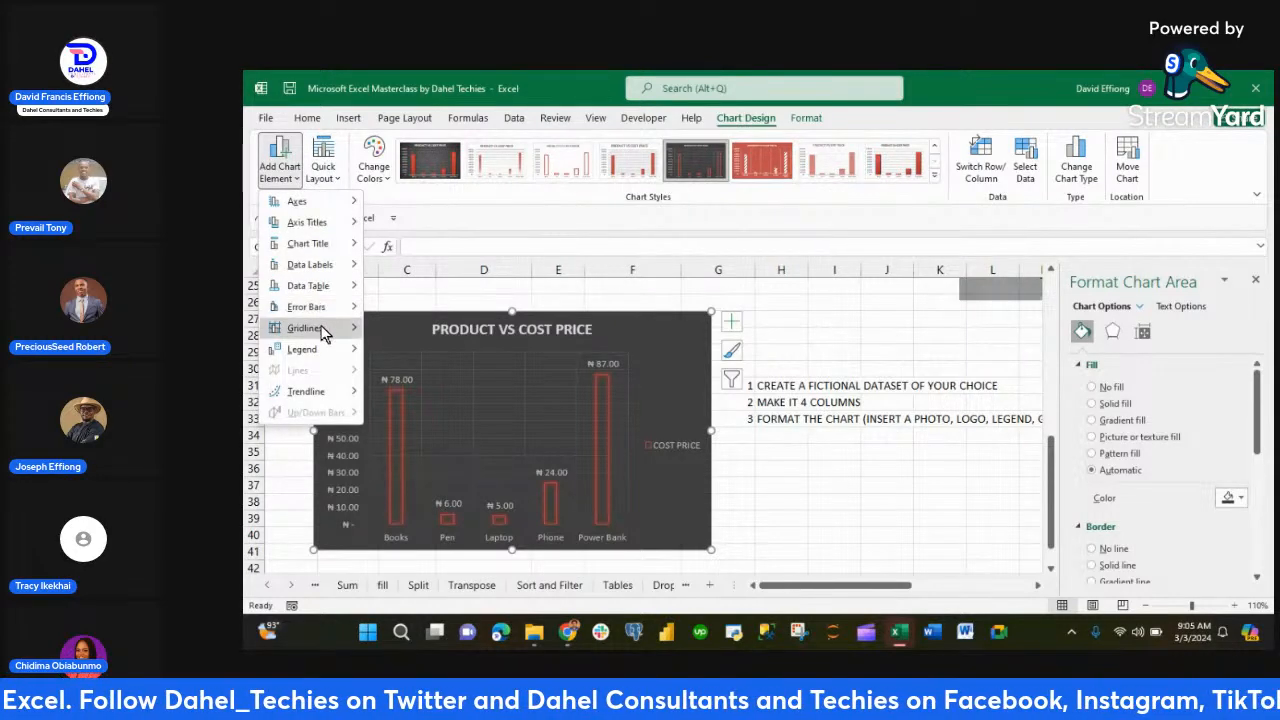
mouse_move(322, 338)
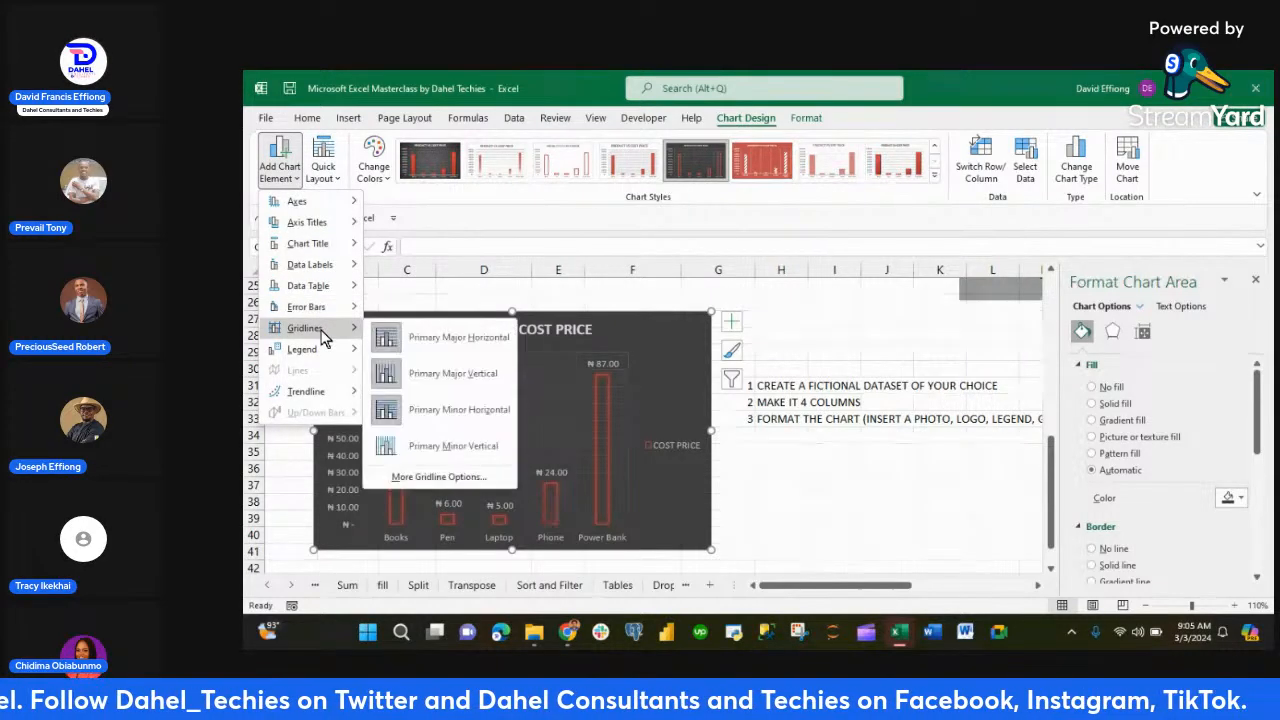
left_click(462, 449)
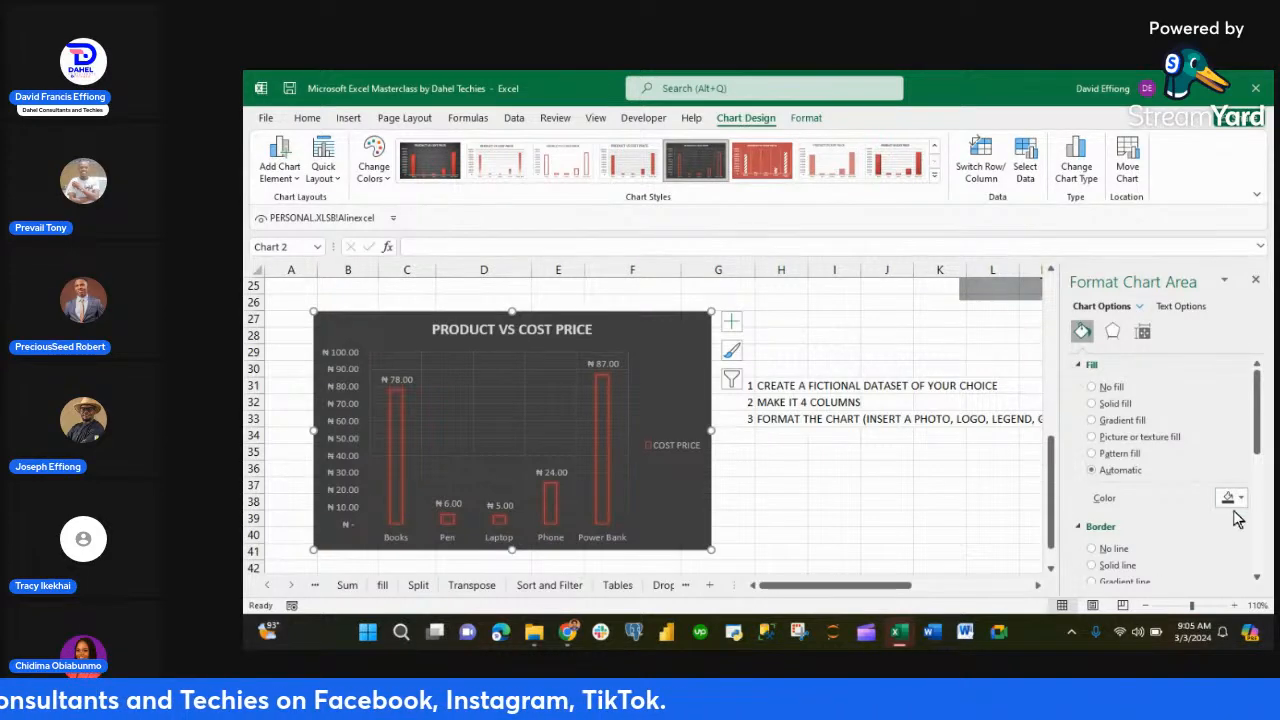
left_click(1234, 605)
scroll(860, 525, "up", 5)
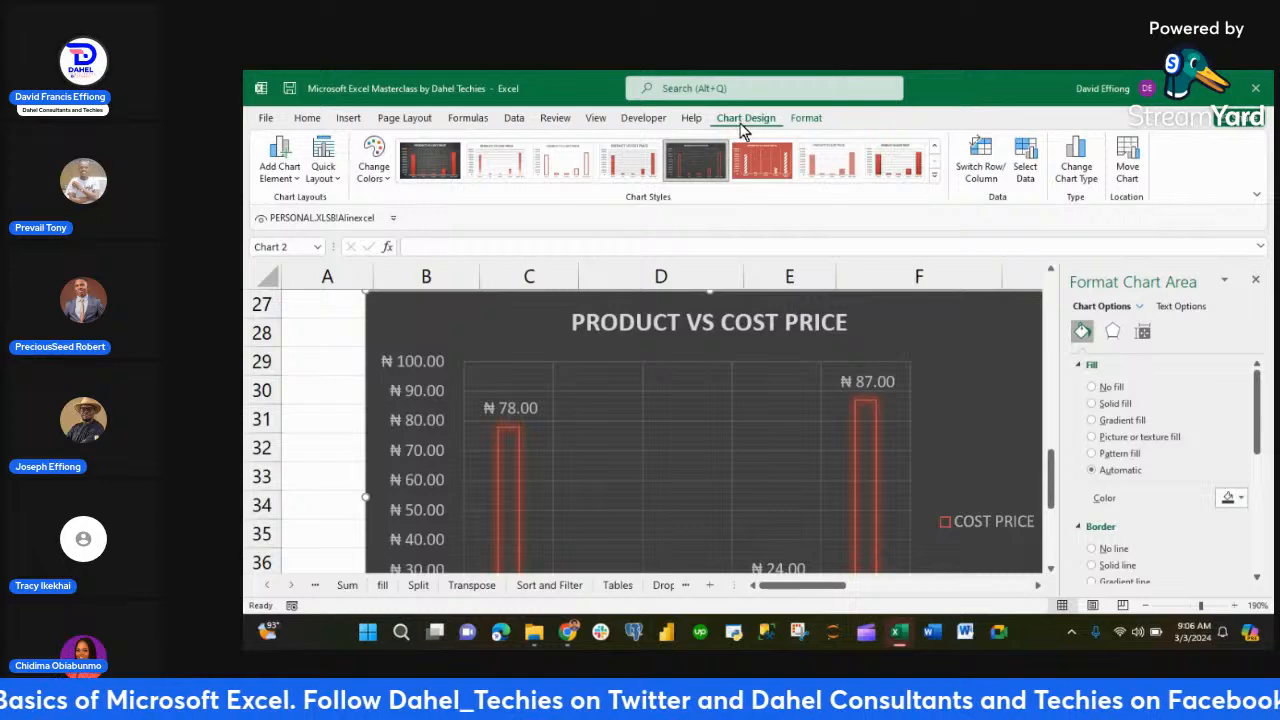
left_click(804, 119)
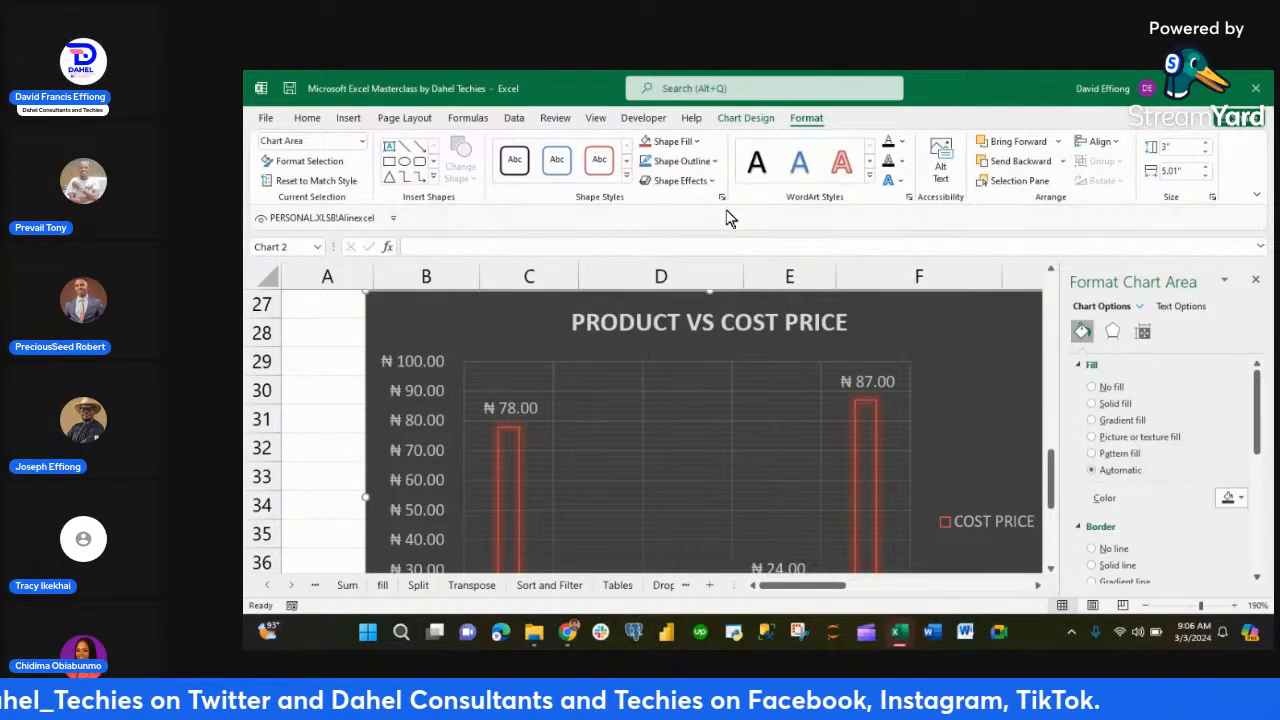
left_click(758, 119)
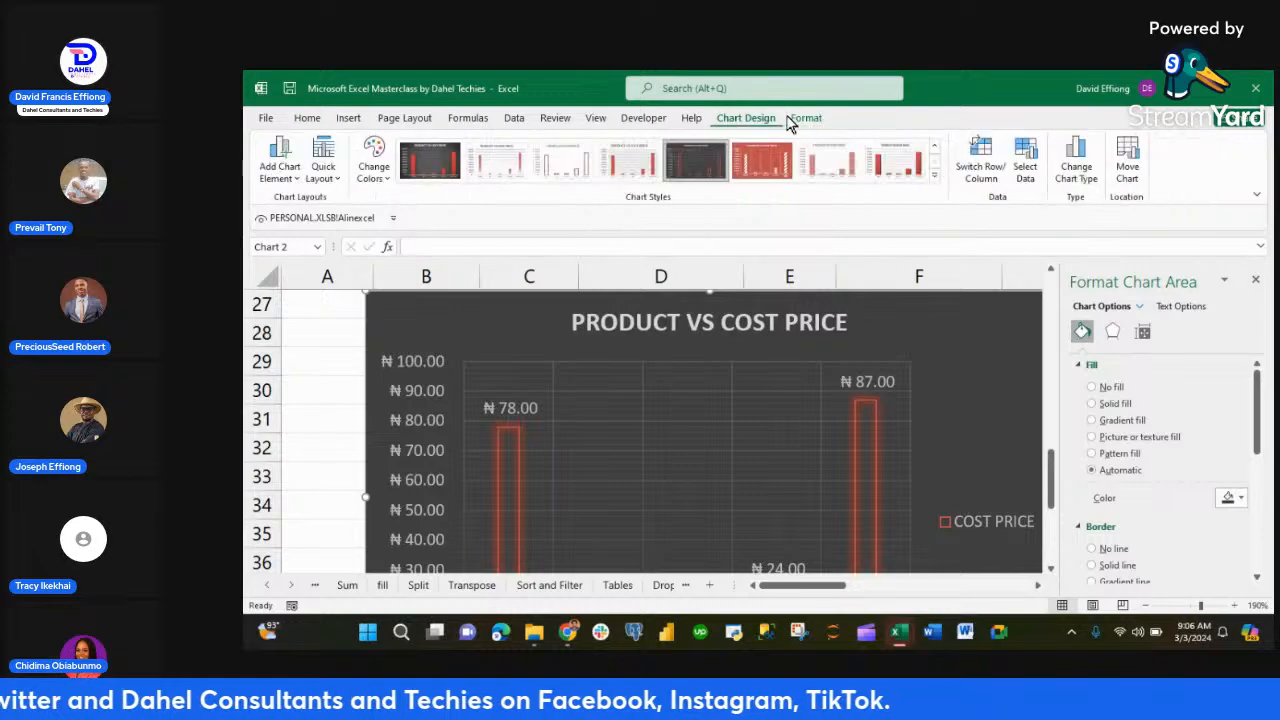
left_click(797, 121)
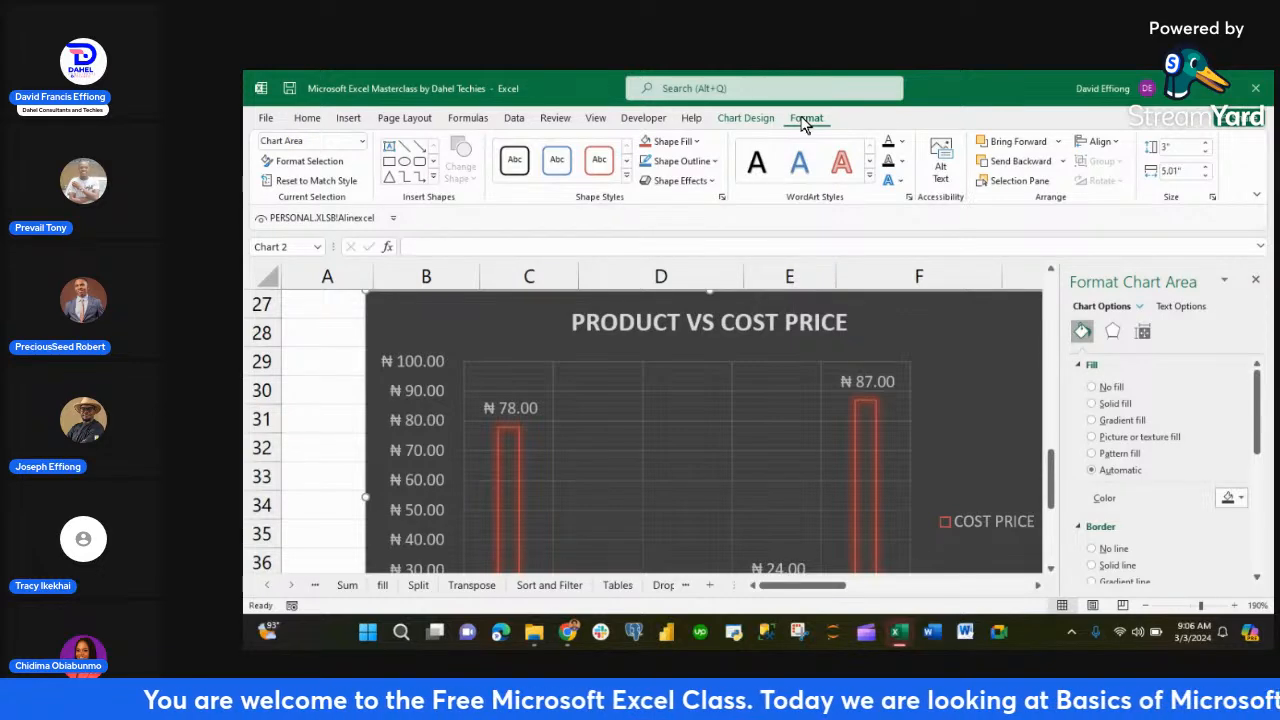
- Switch to the StreamYard studio in Chrome to read the live comments, and return to the Excel Masterclass workbook
mouse_move(567, 631)
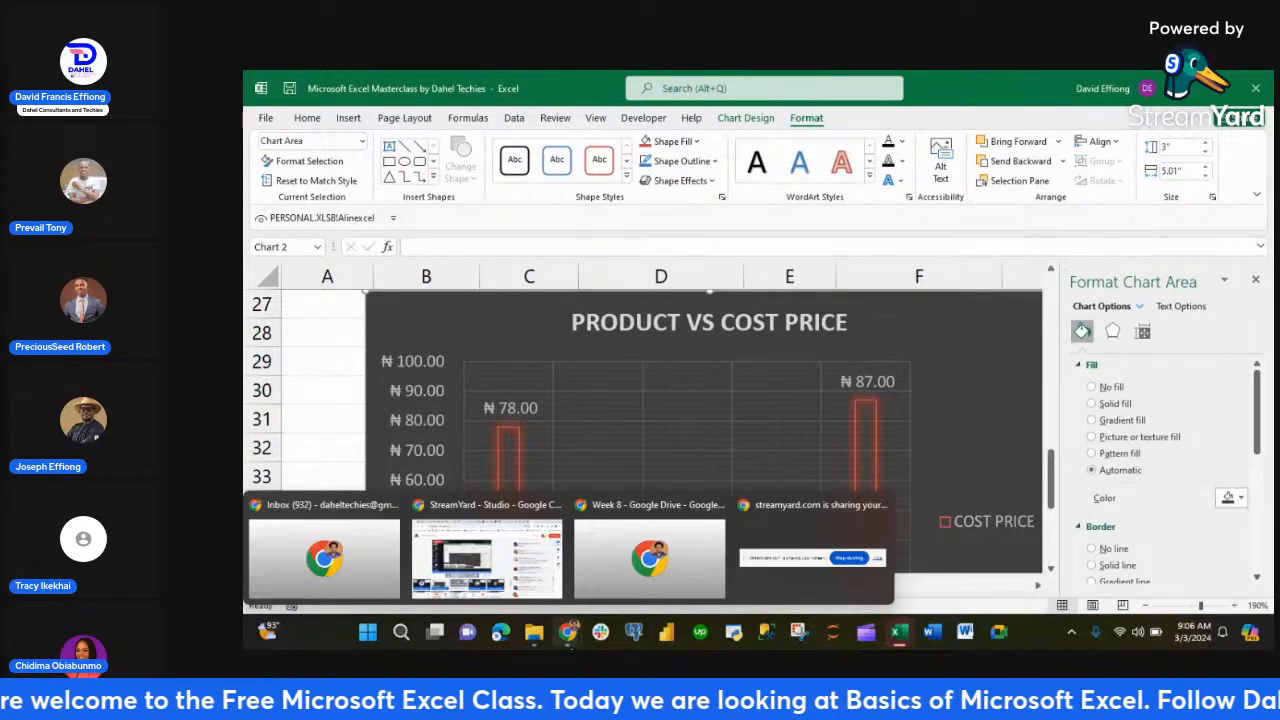
left_click(514, 597)
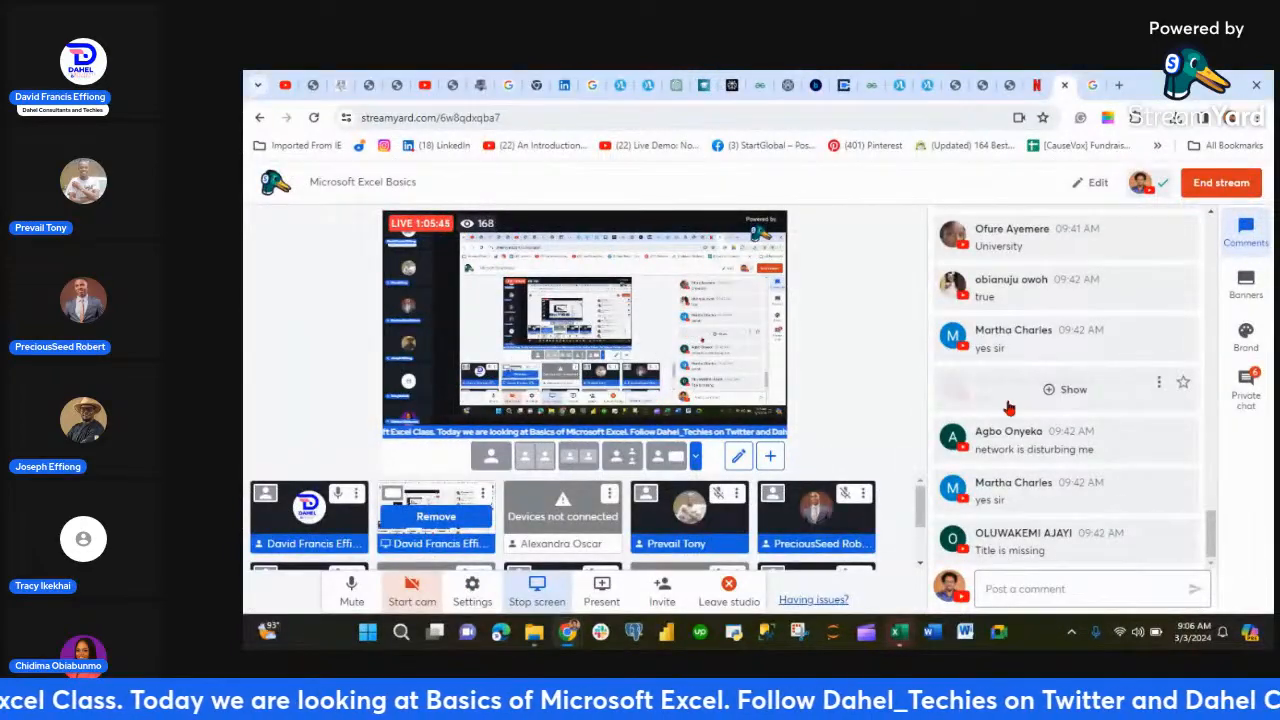
scroll(962, 495, "up", 3)
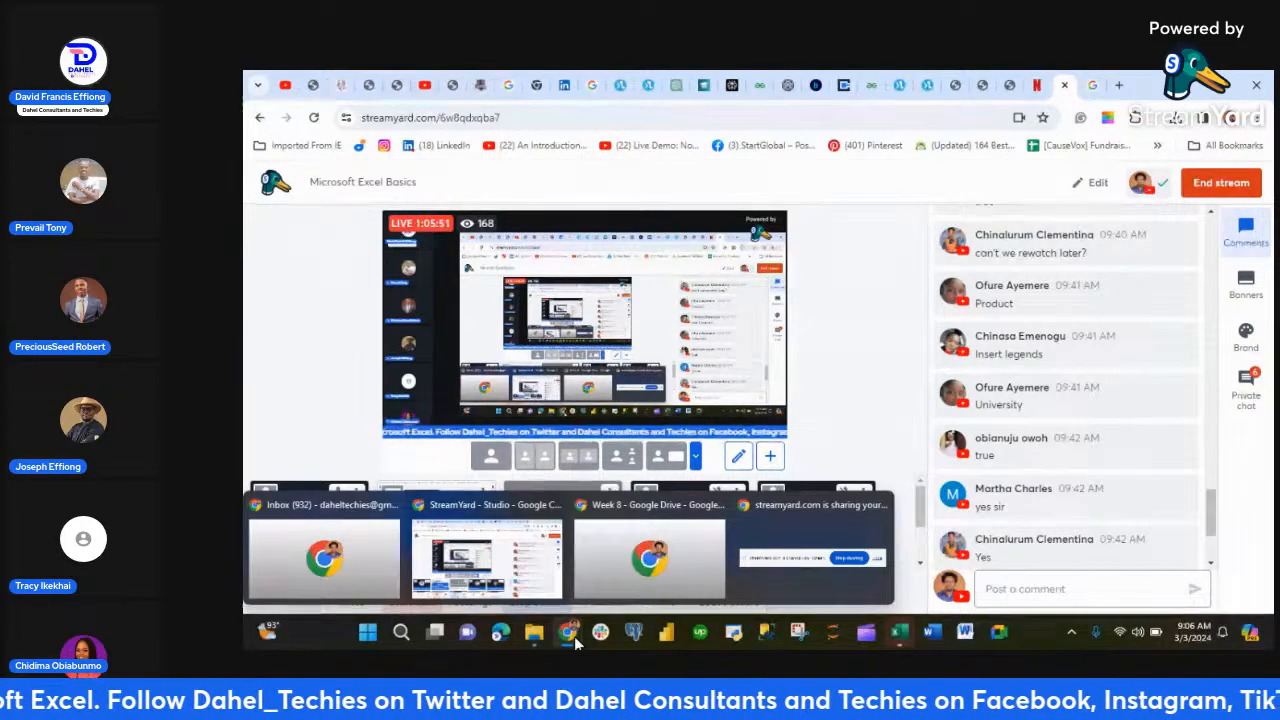
mouse_move(900, 631)
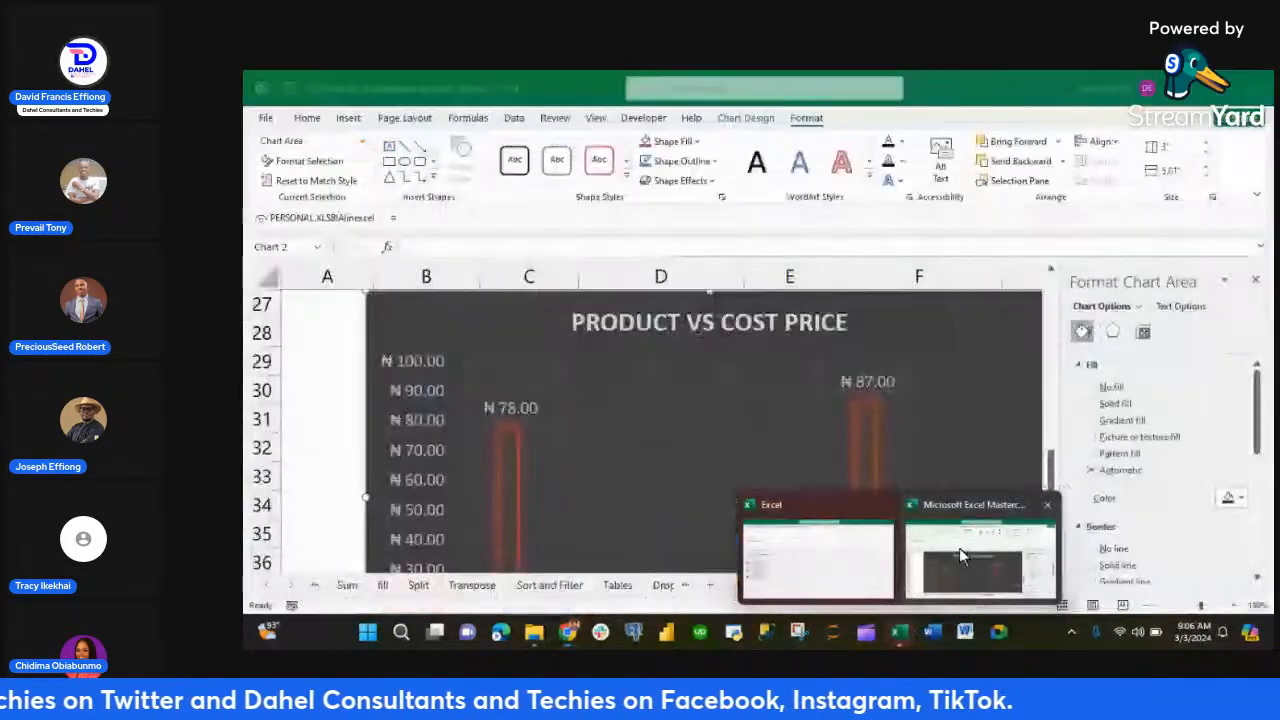
left_click(959, 548)
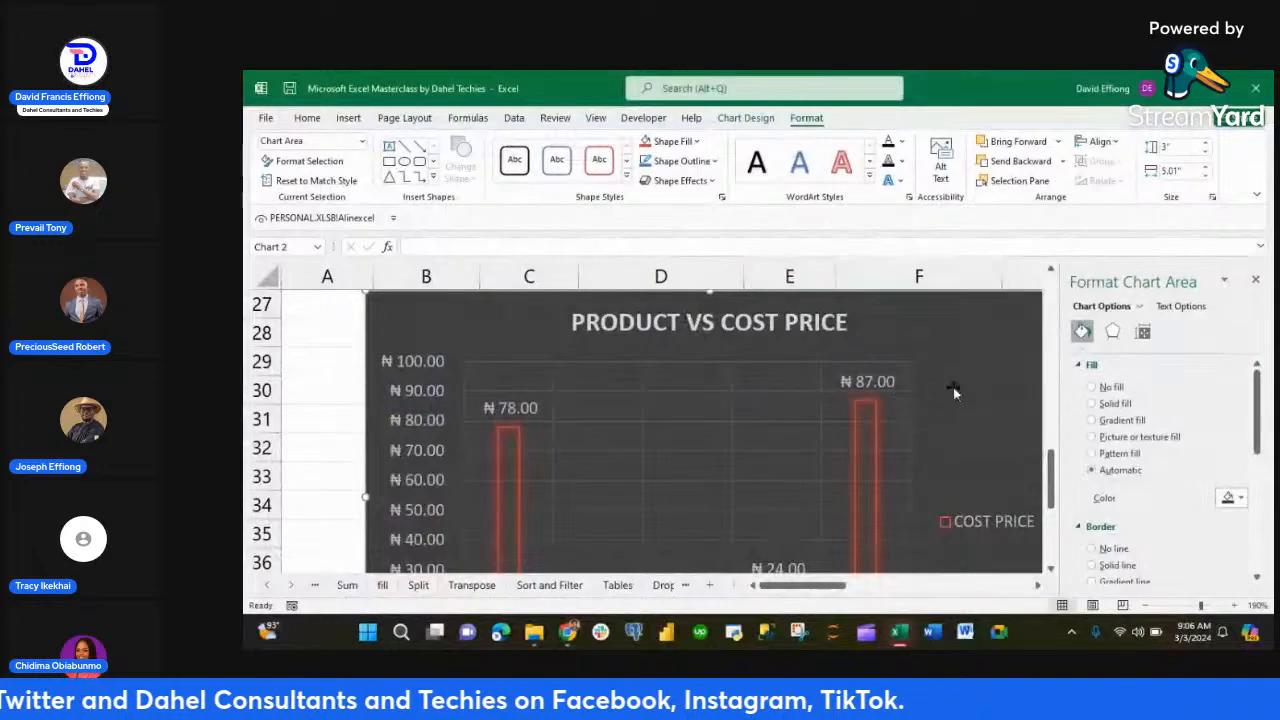
- Set the fill of the PRODUCT VS COST PRICE chart area to Picture or texture fill
left_click(752, 122)
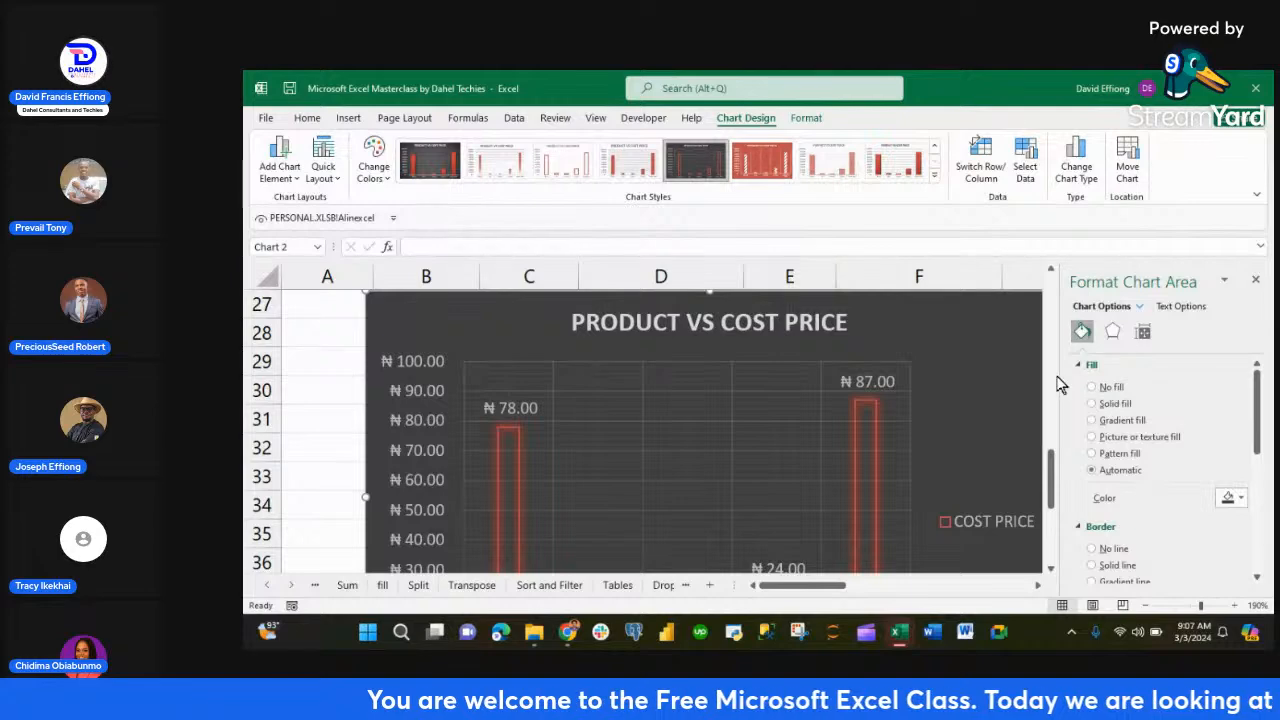
right_click(965, 338)
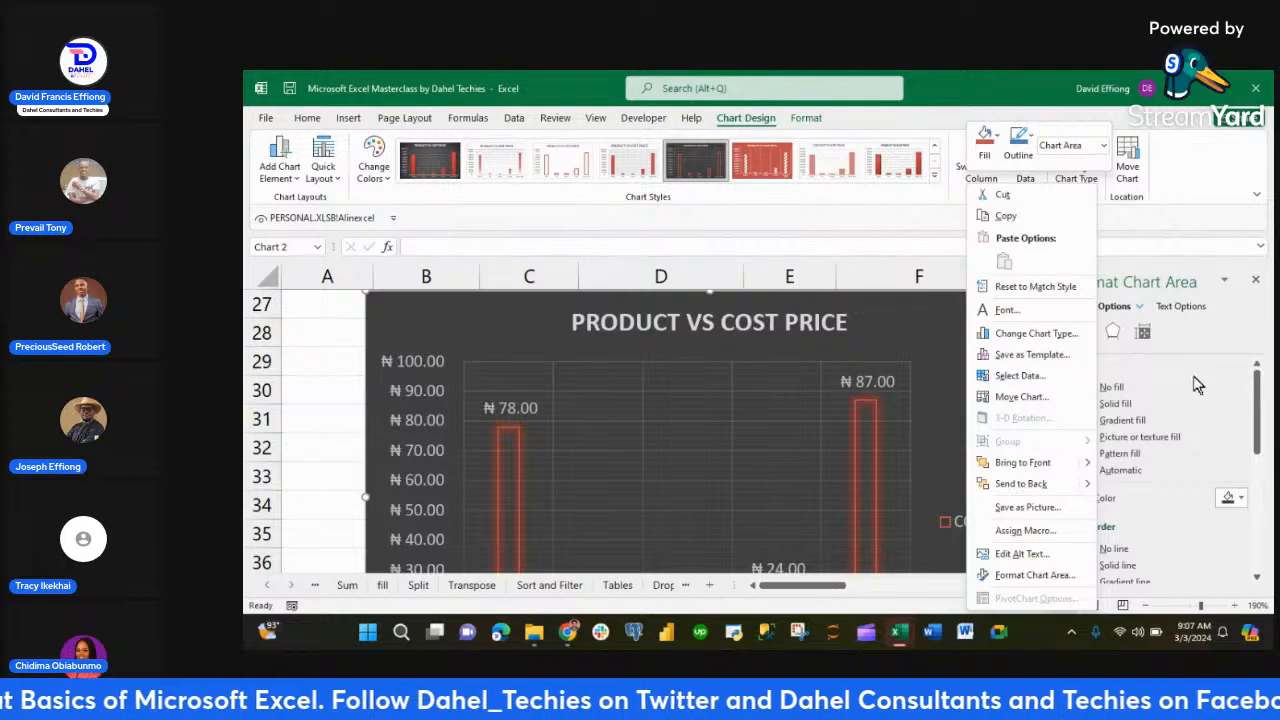
left_click(1190, 327)
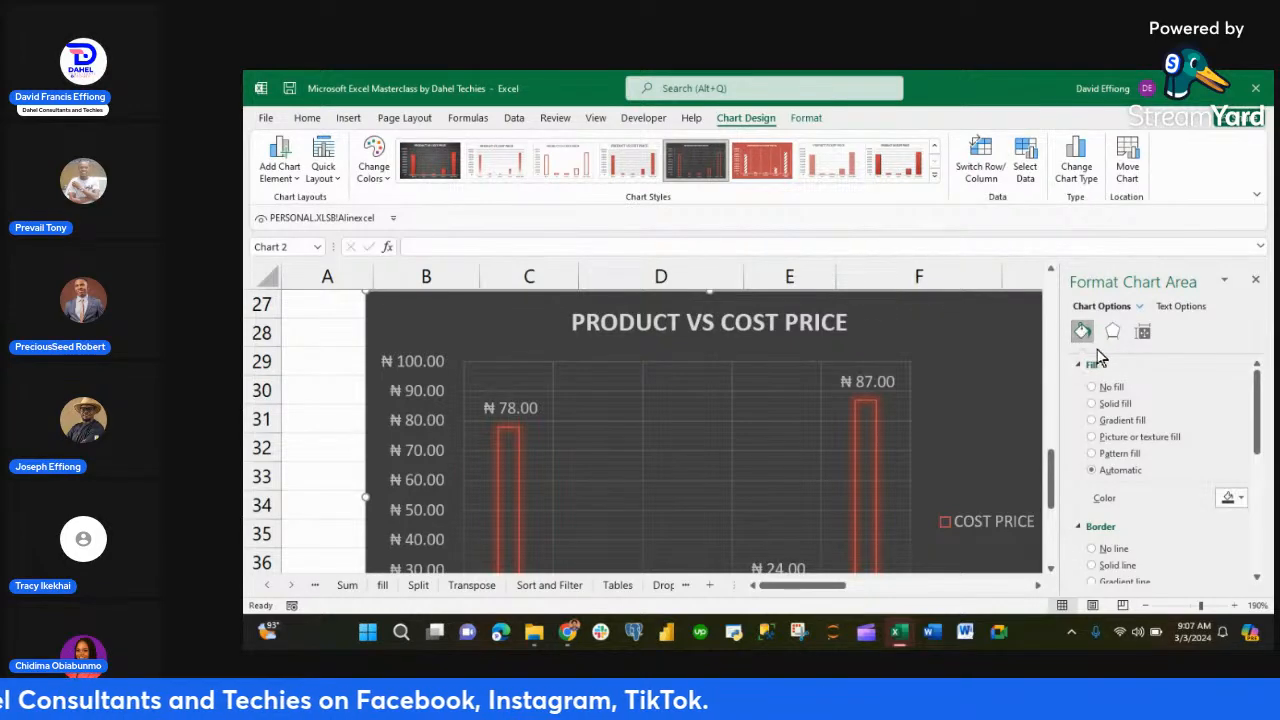
left_click(1092, 437)
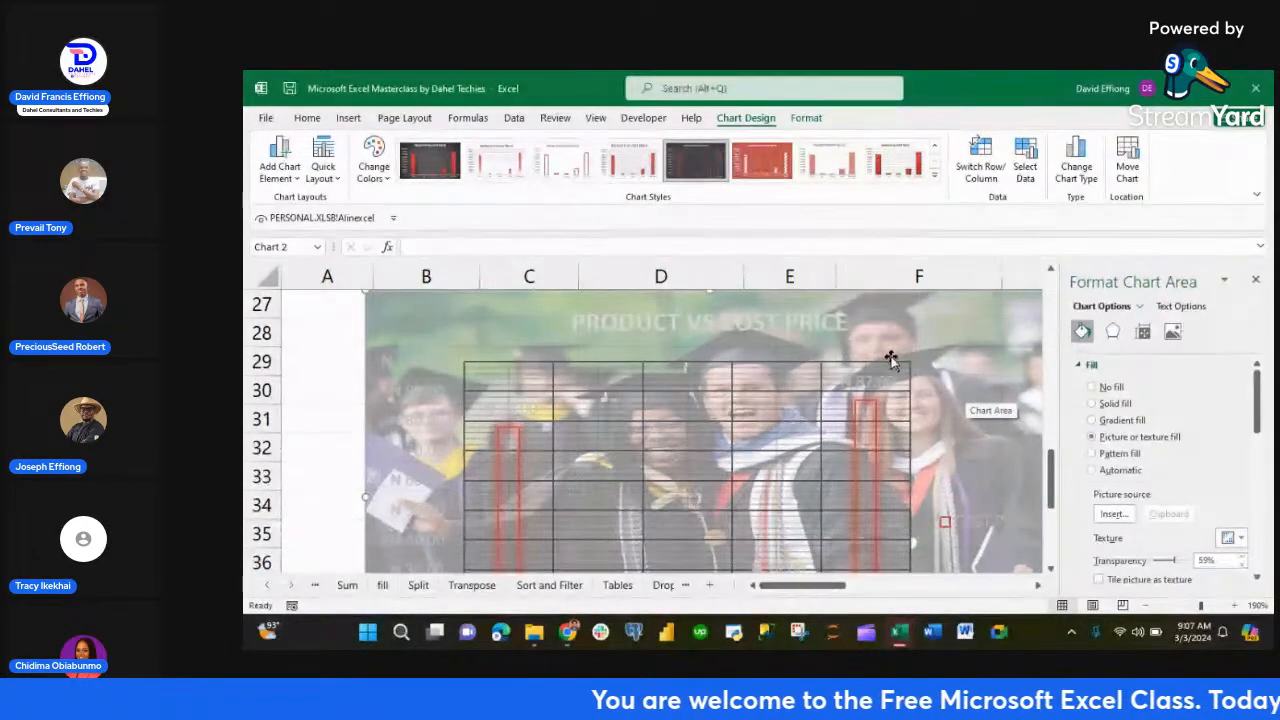
scroll(968, 408, "down", 1)
scroll(968, 408, "down", 1)
scroll(970, 410, "down", 1)
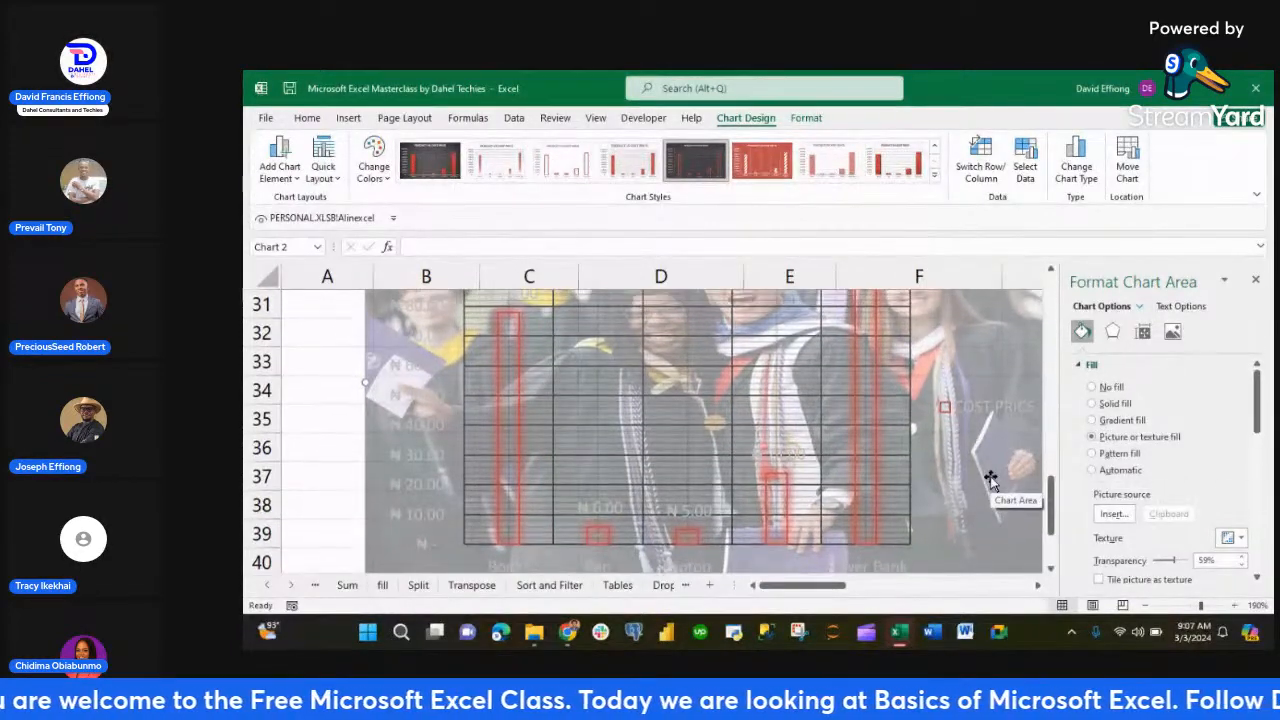
scroll(990, 480, "down", 1)
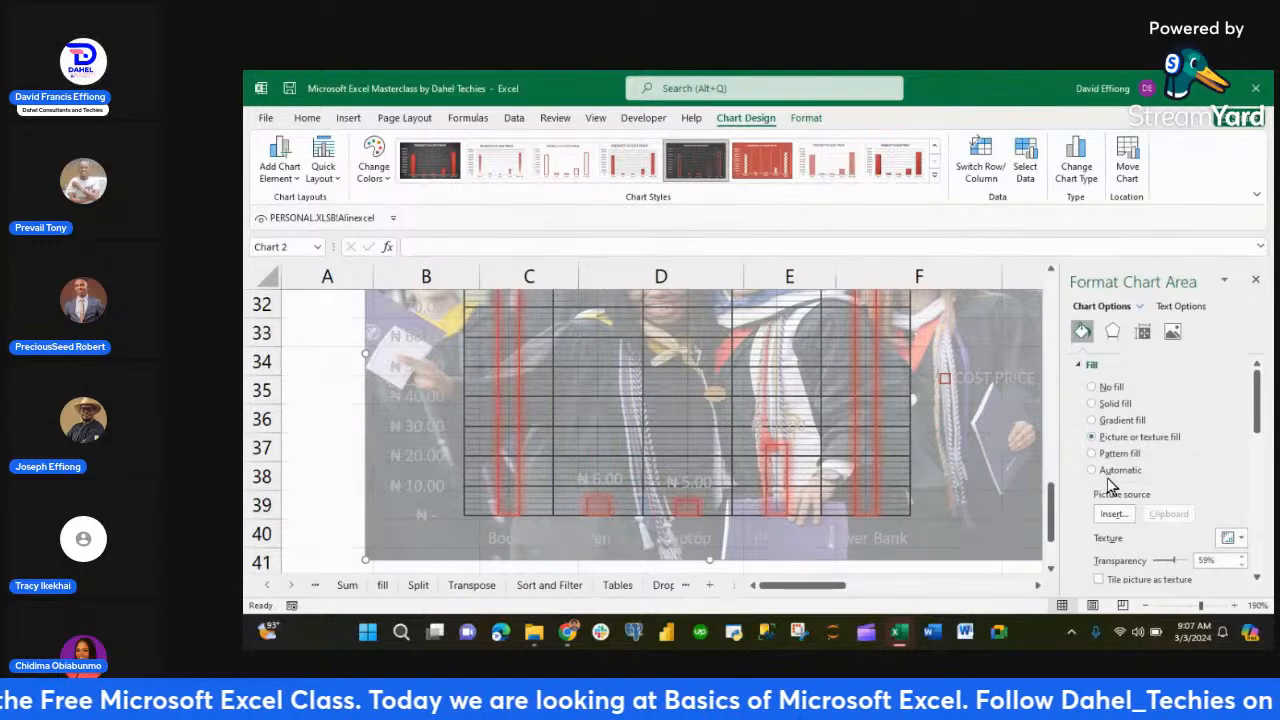
- Insert the "artificial intelligence" image from the Downloads folder as the chart area's fill picture
left_click(1115, 516)
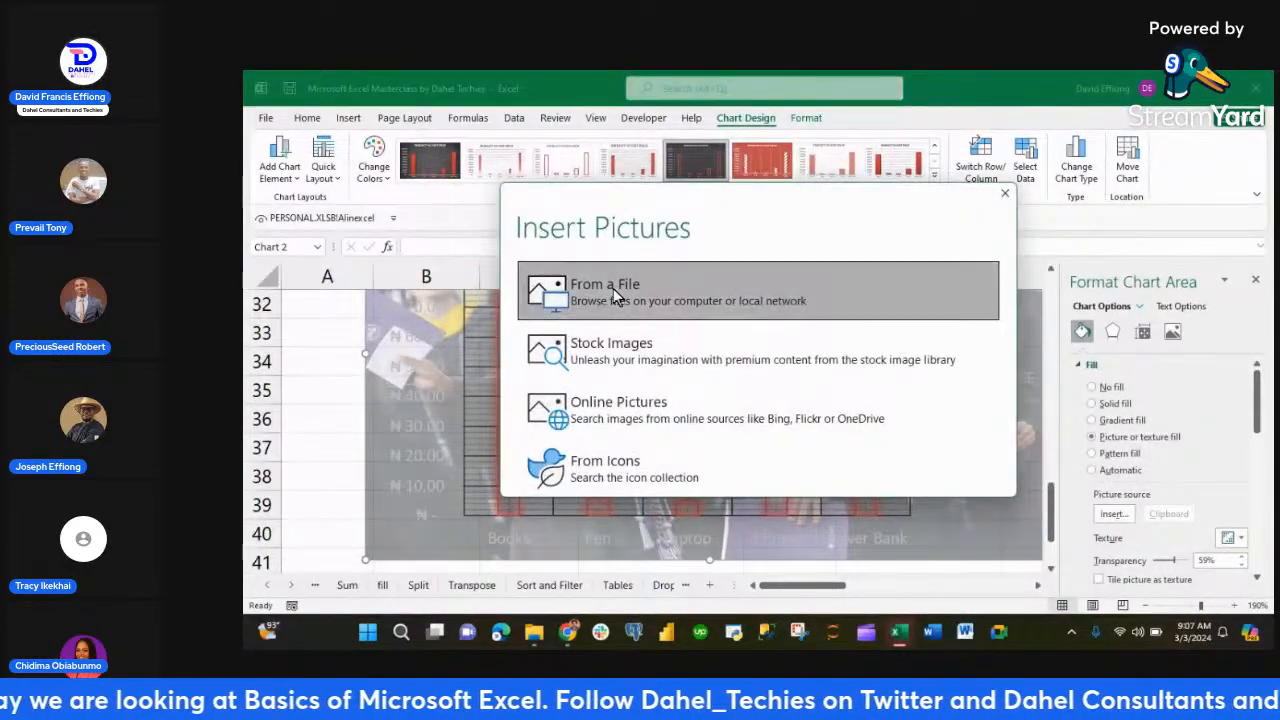
left_click(614, 292)
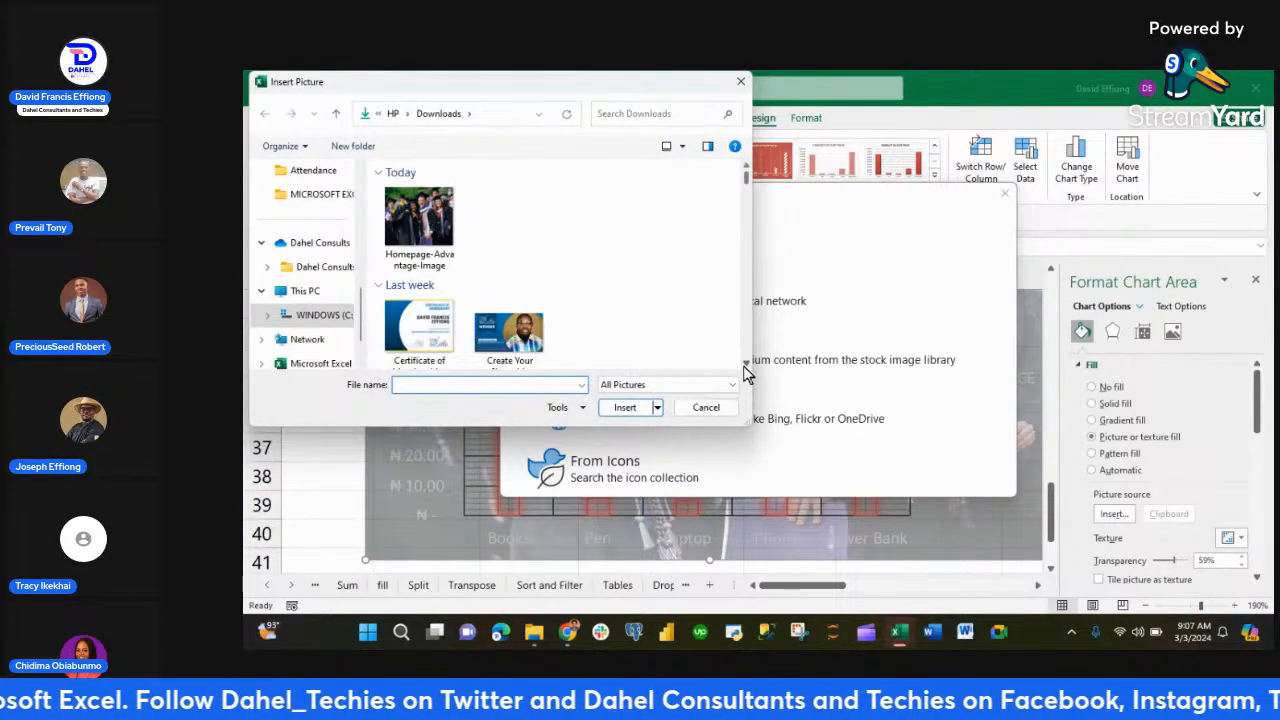
scroll(743, 366, "down", 3)
scroll(748, 369, "down", 10)
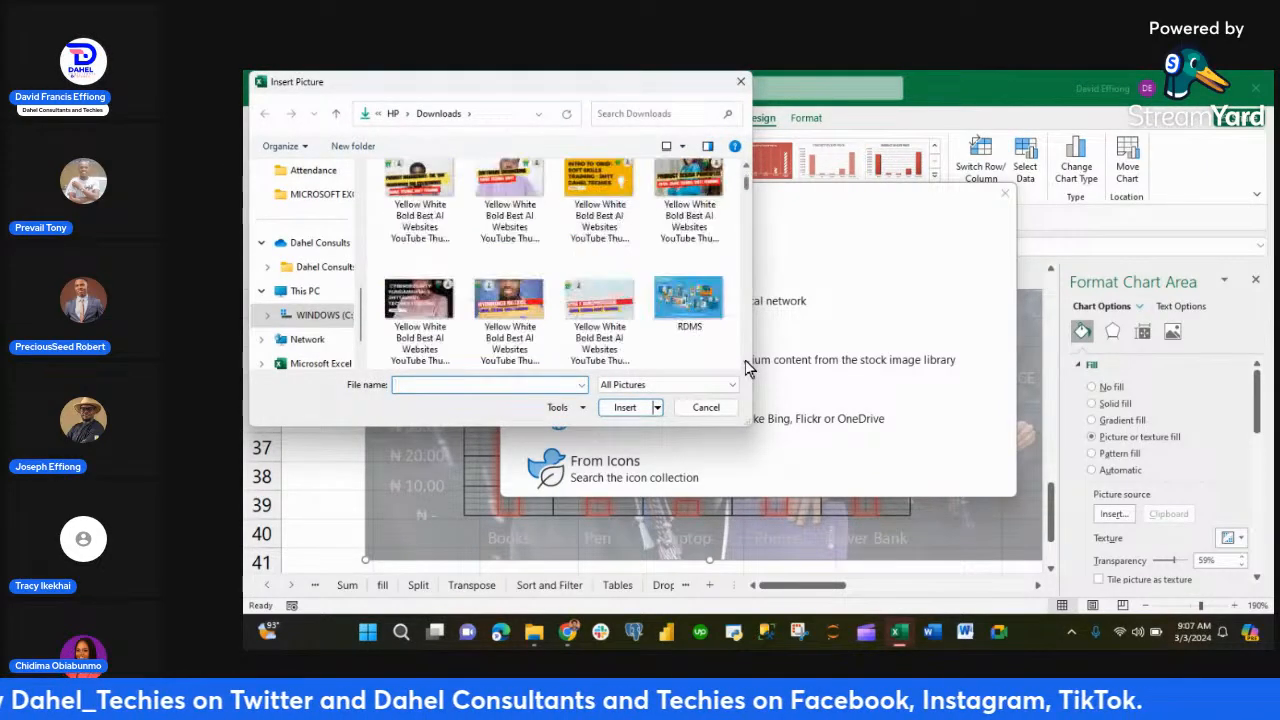
scroll(748, 369, "down", 6)
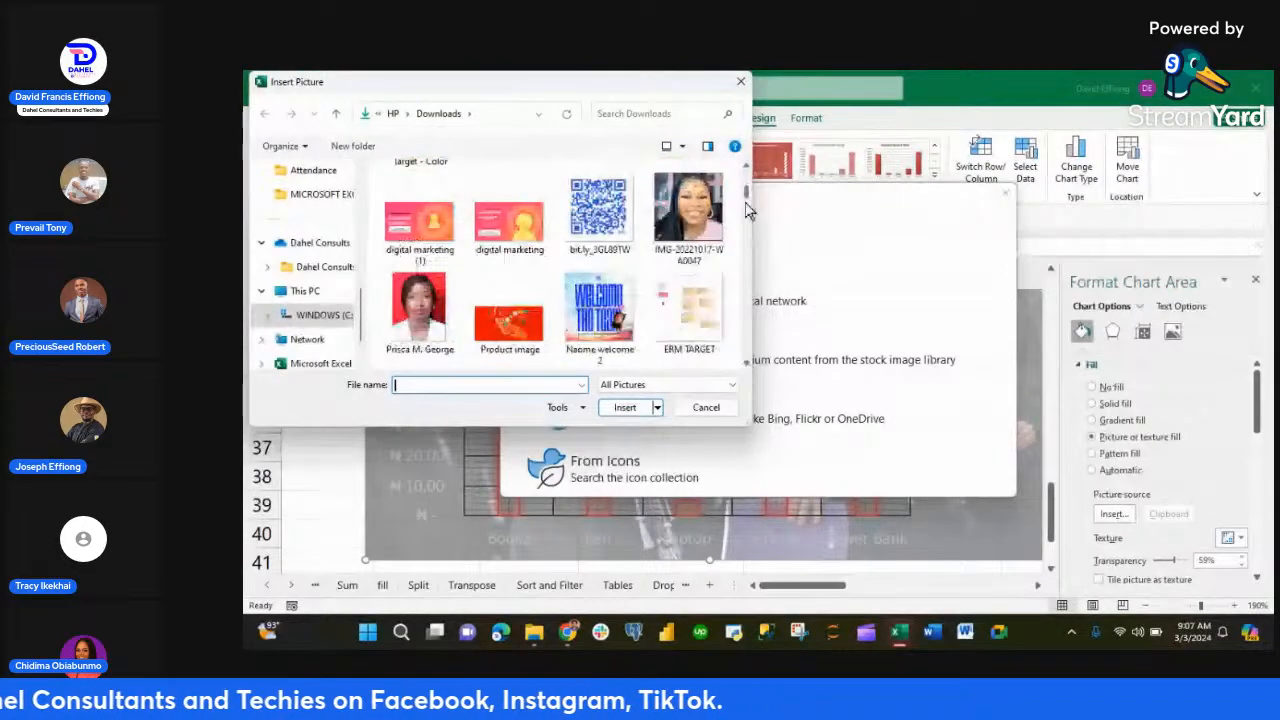
left_click(745, 168)
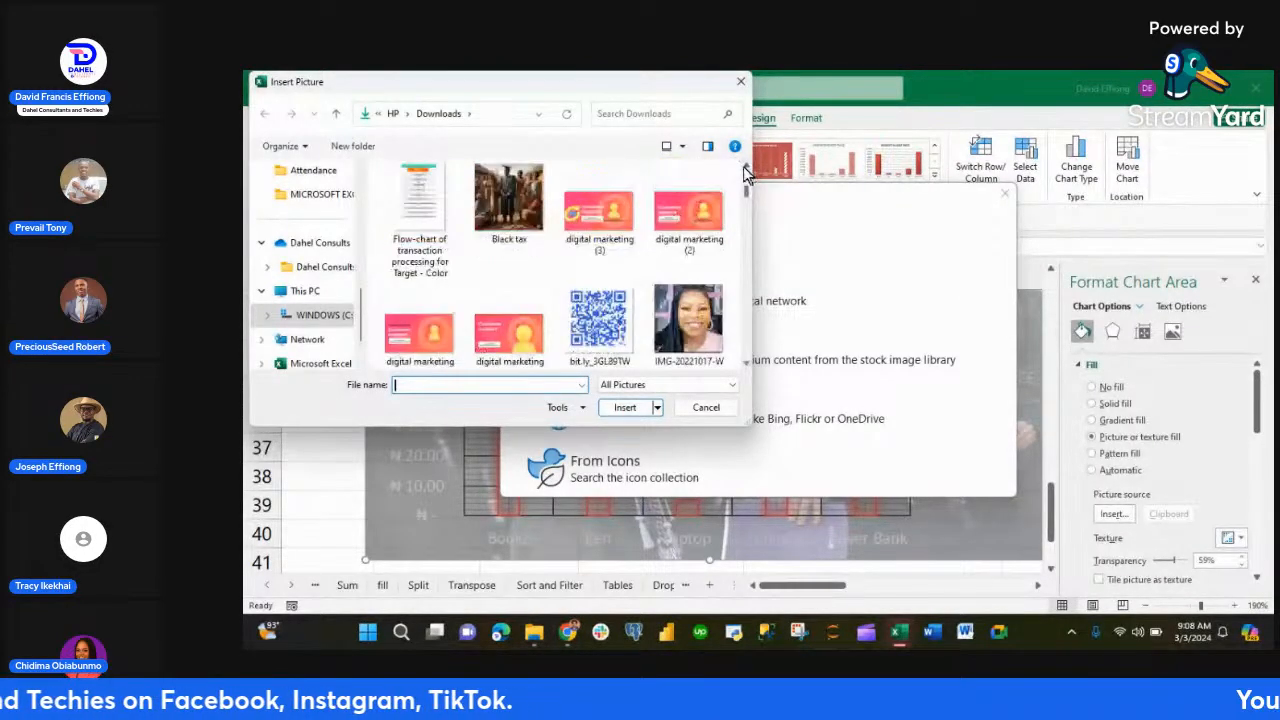
left_click(745, 170)
left_click(745, 170)
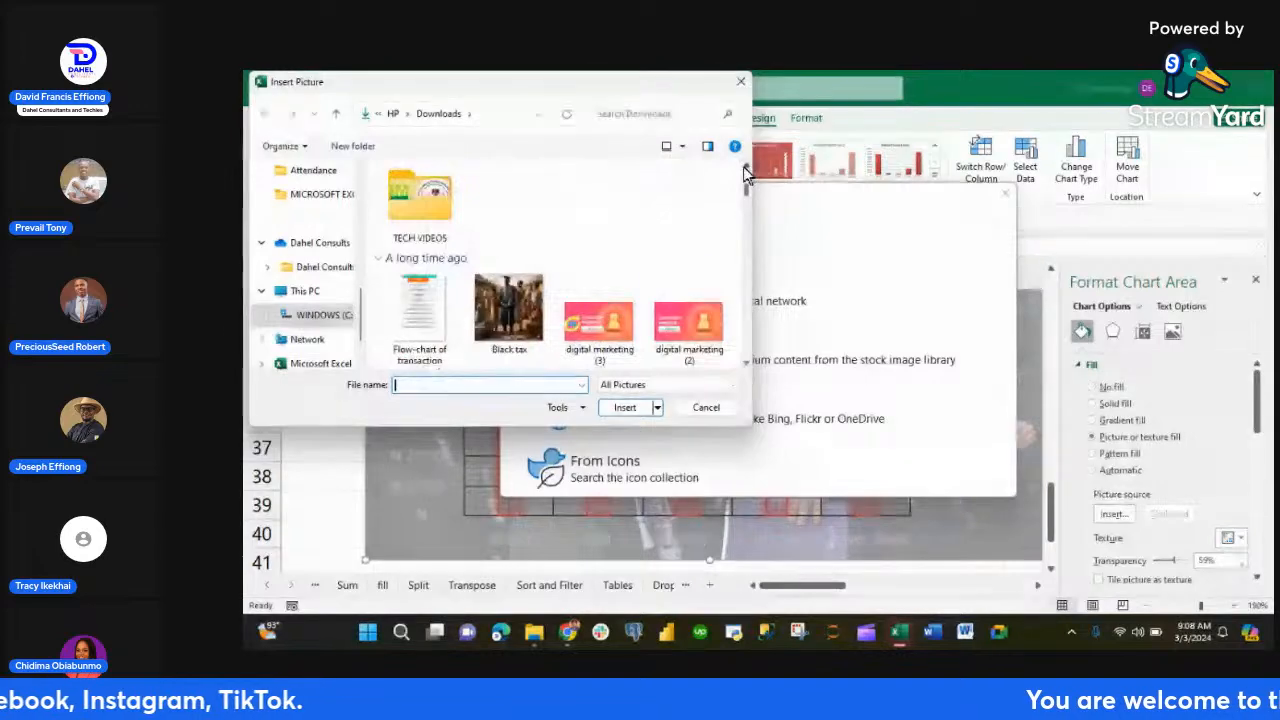
scroll(748, 369, "down", 5)
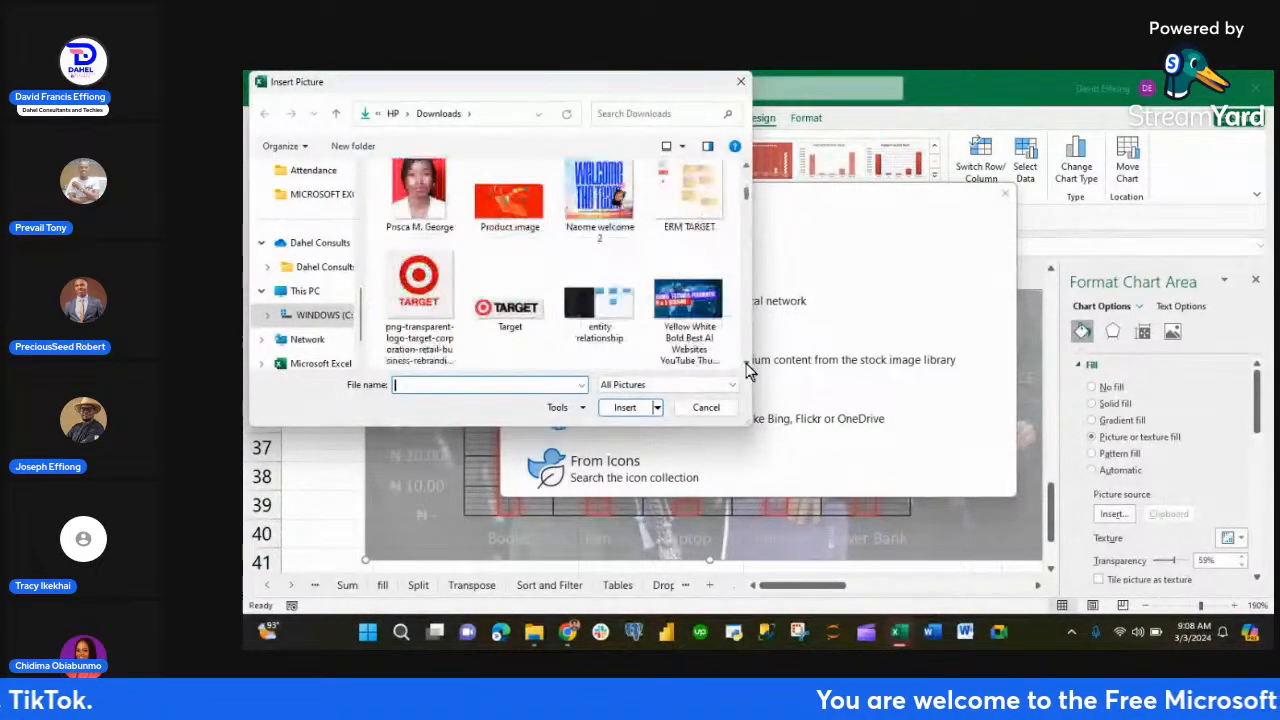
left_click(746, 365)
scroll(748, 369, "down", 5)
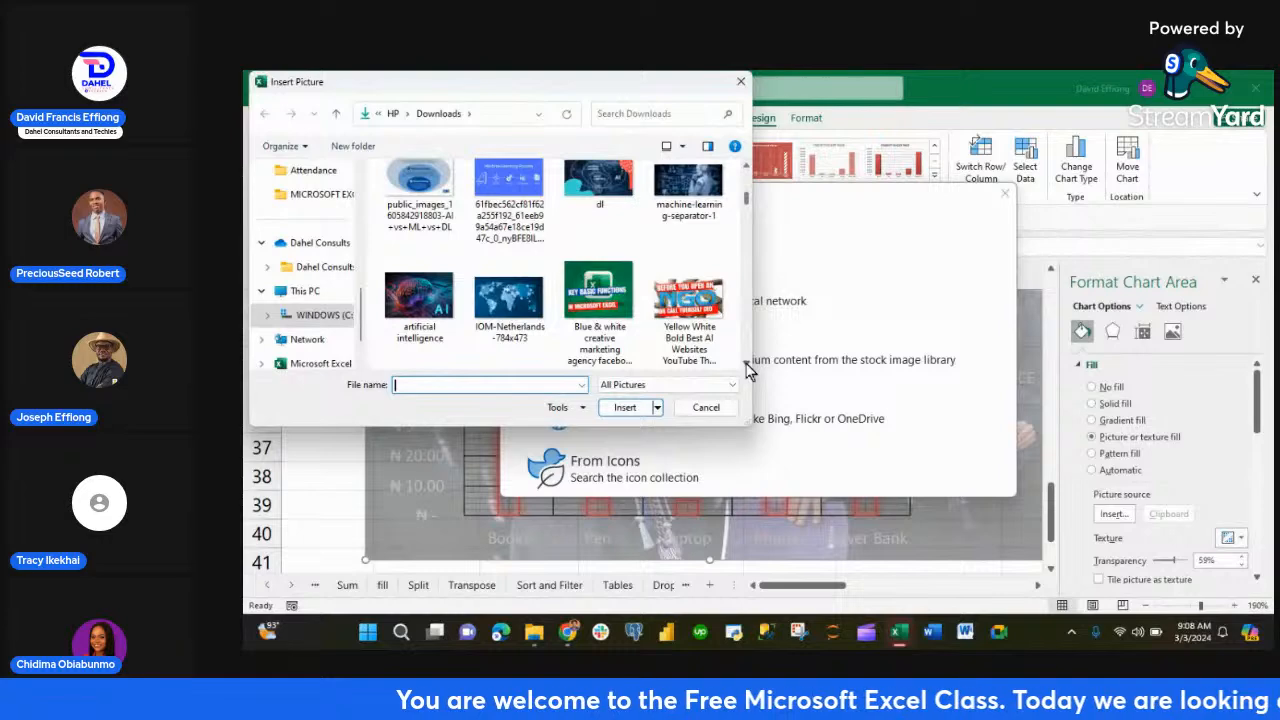
left_click(435, 300)
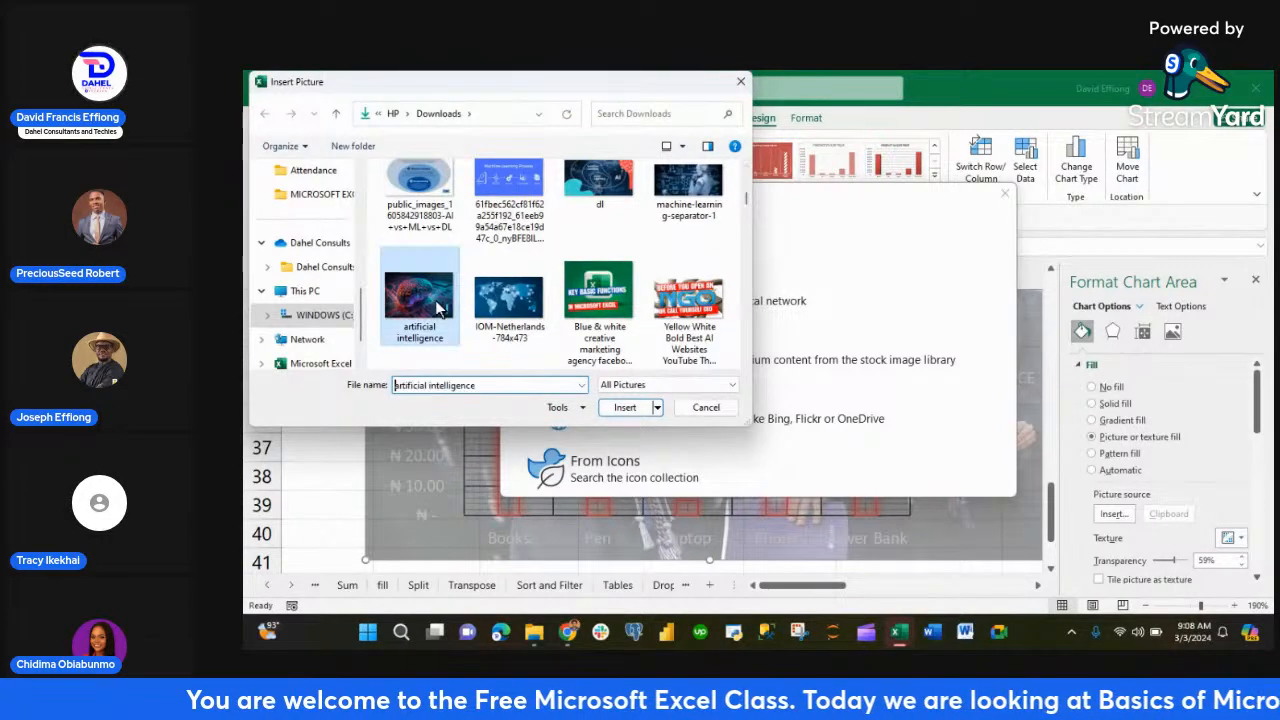
left_click(625, 408)
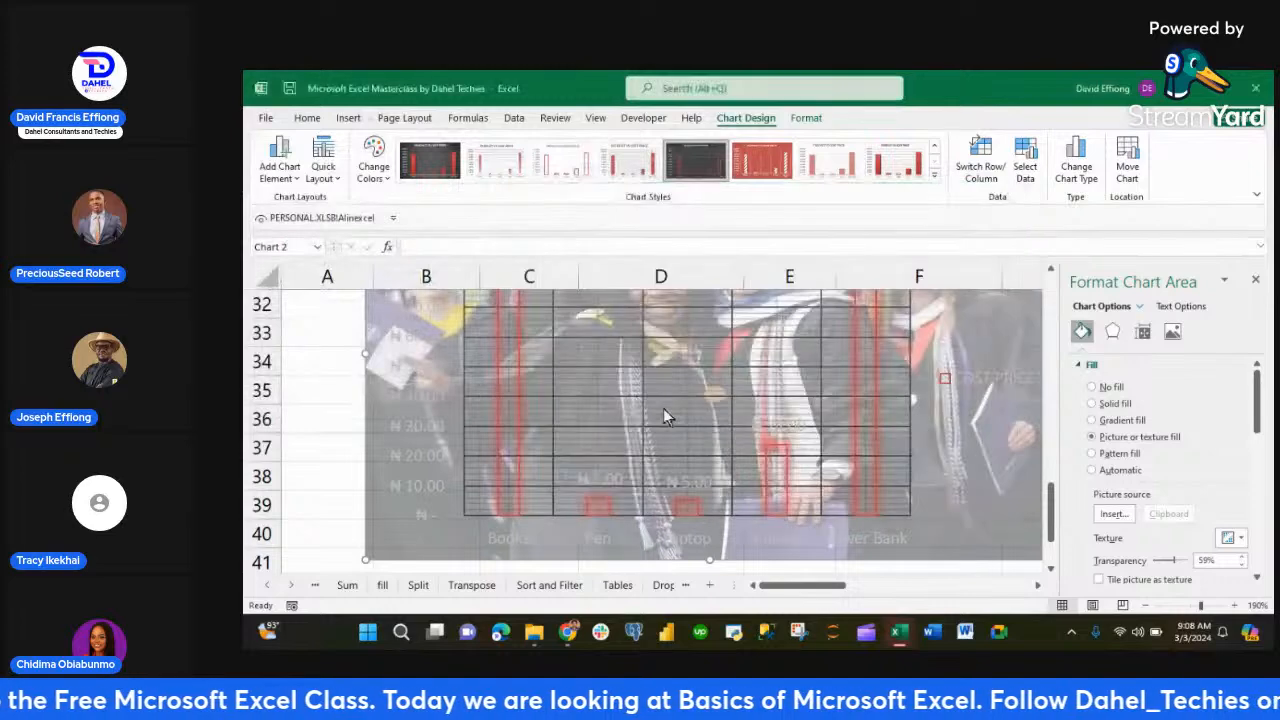
scroll(790, 484, "up", 2)
scroll(790, 480, "down", 1)
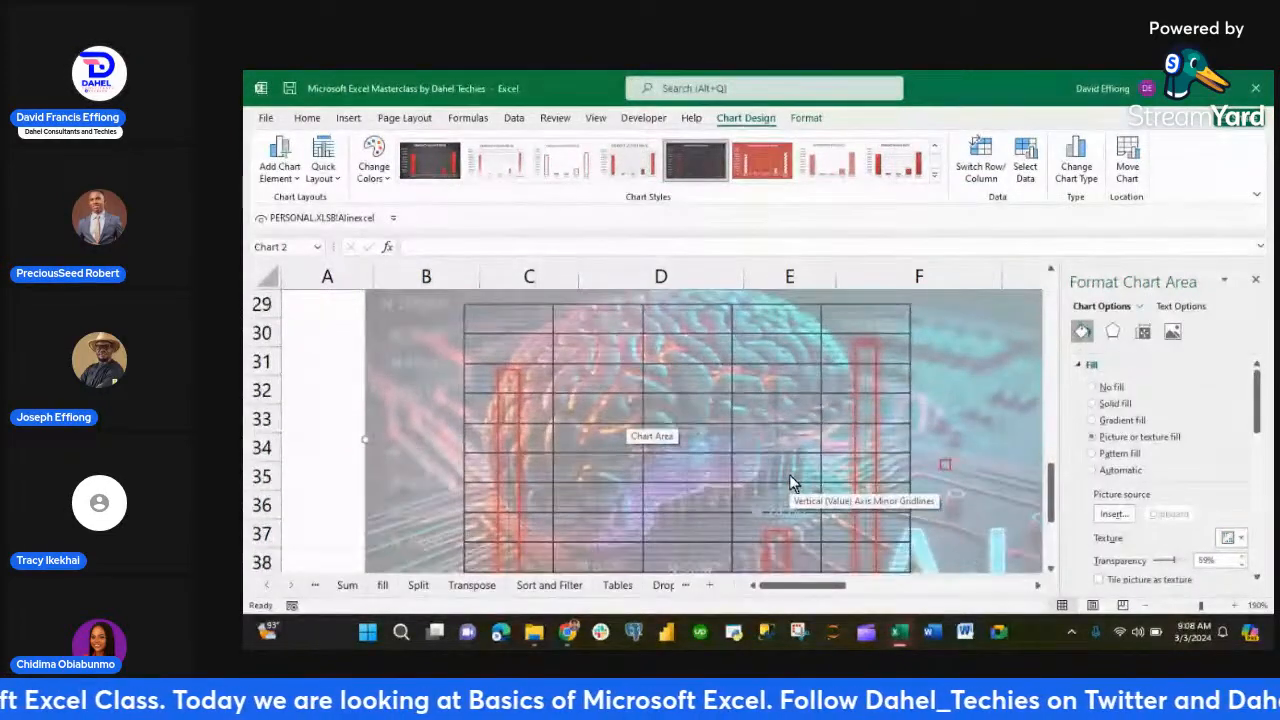
scroll(904, 455, "down", 1)
scroll(904, 455, "down", 1)
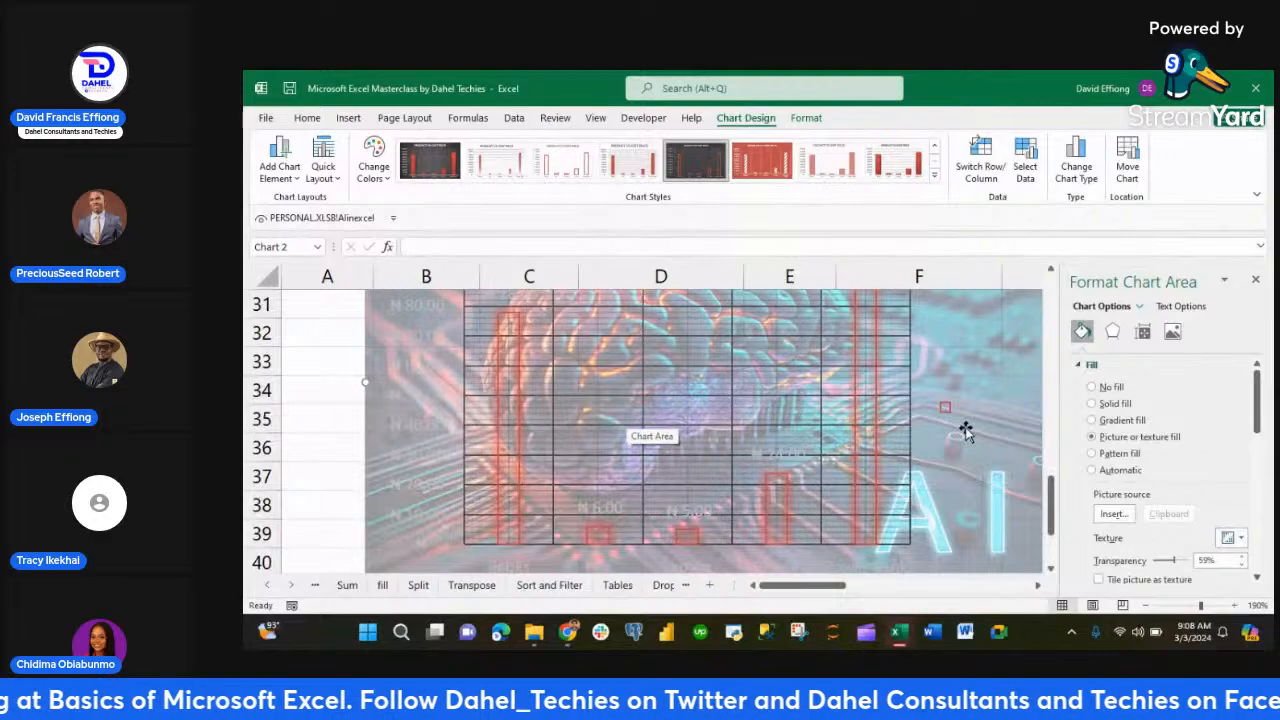
scroll(965, 430, "up", 1)
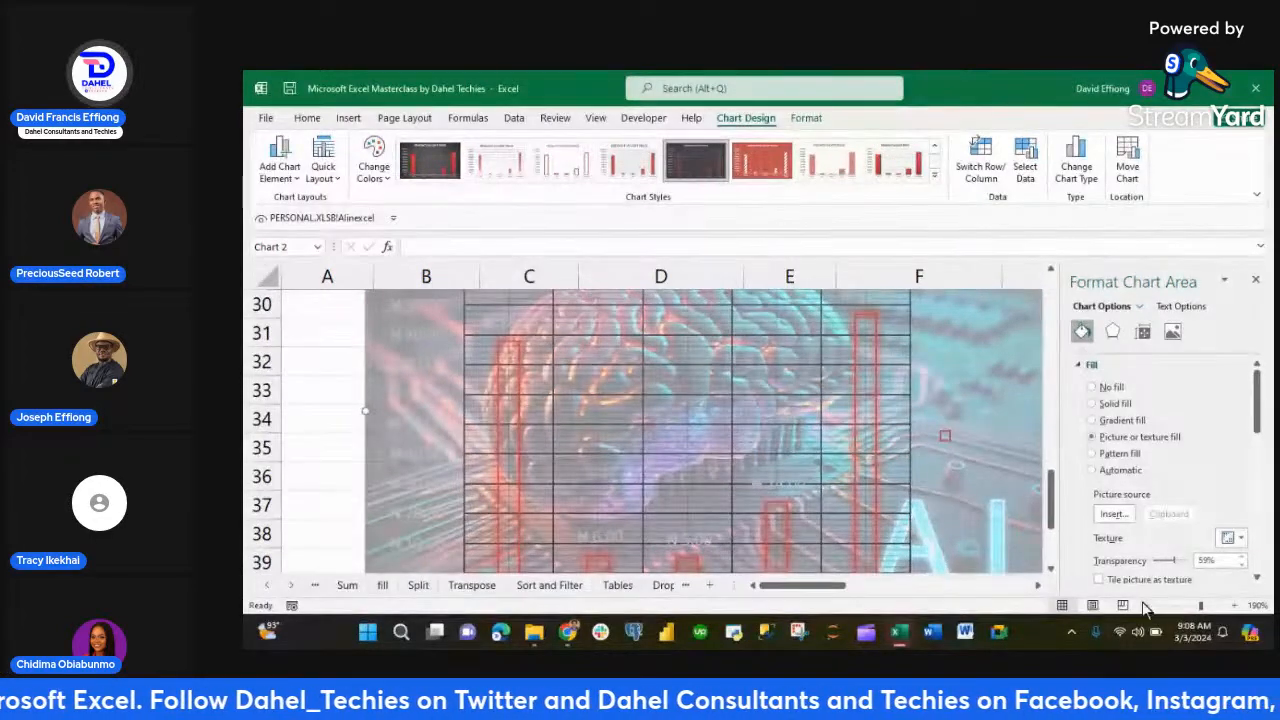
- Give the plot area of the PRODUCT VS COST PRICE chart a solid black border line
left_click(1147, 607)
left_click(1147, 607)
left_click(1147, 607)
left_click(1147, 607)
left_click(1147, 607)
left_click(1147, 607)
left_click(1147, 607)
left_click(1147, 607)
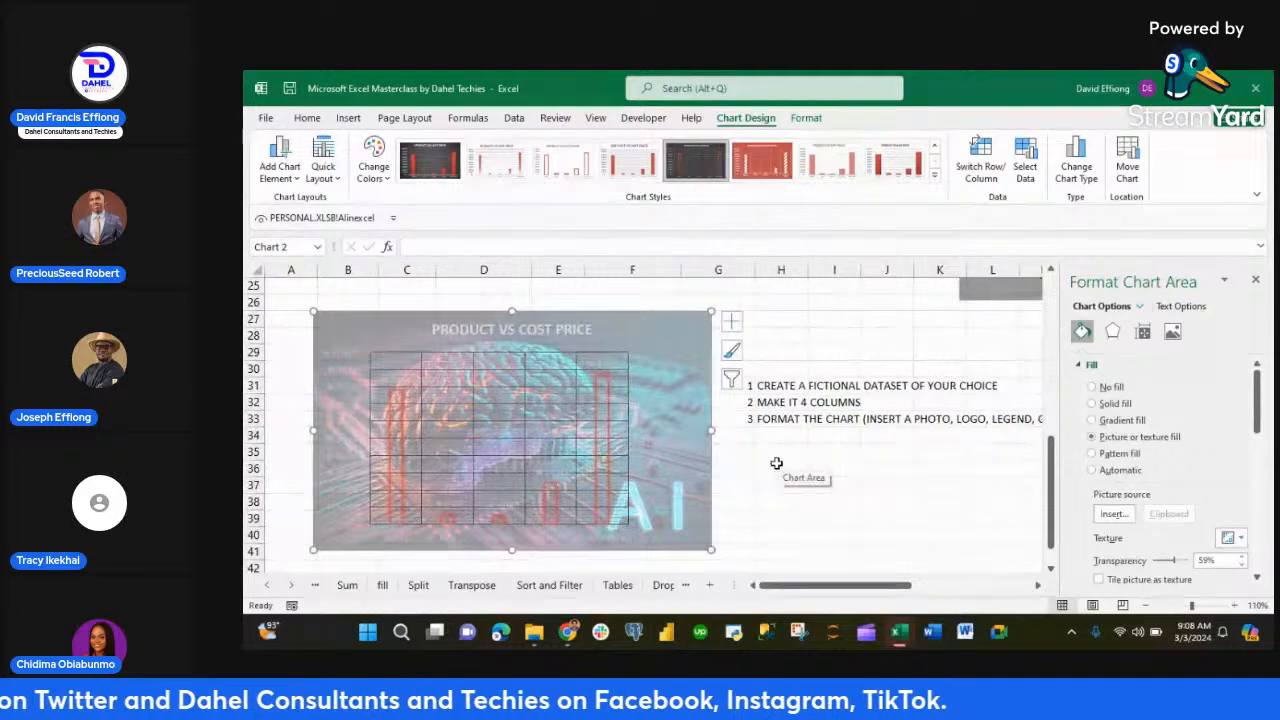
left_click(547, 377)
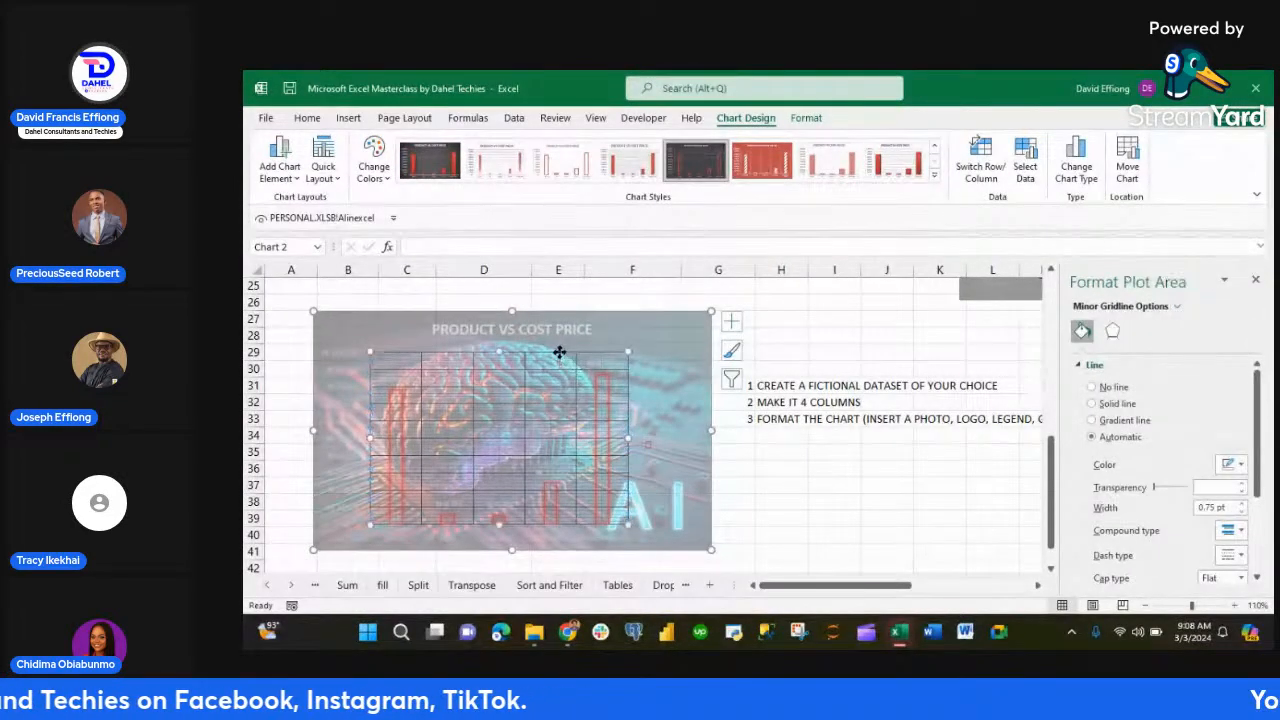
left_click(559, 352)
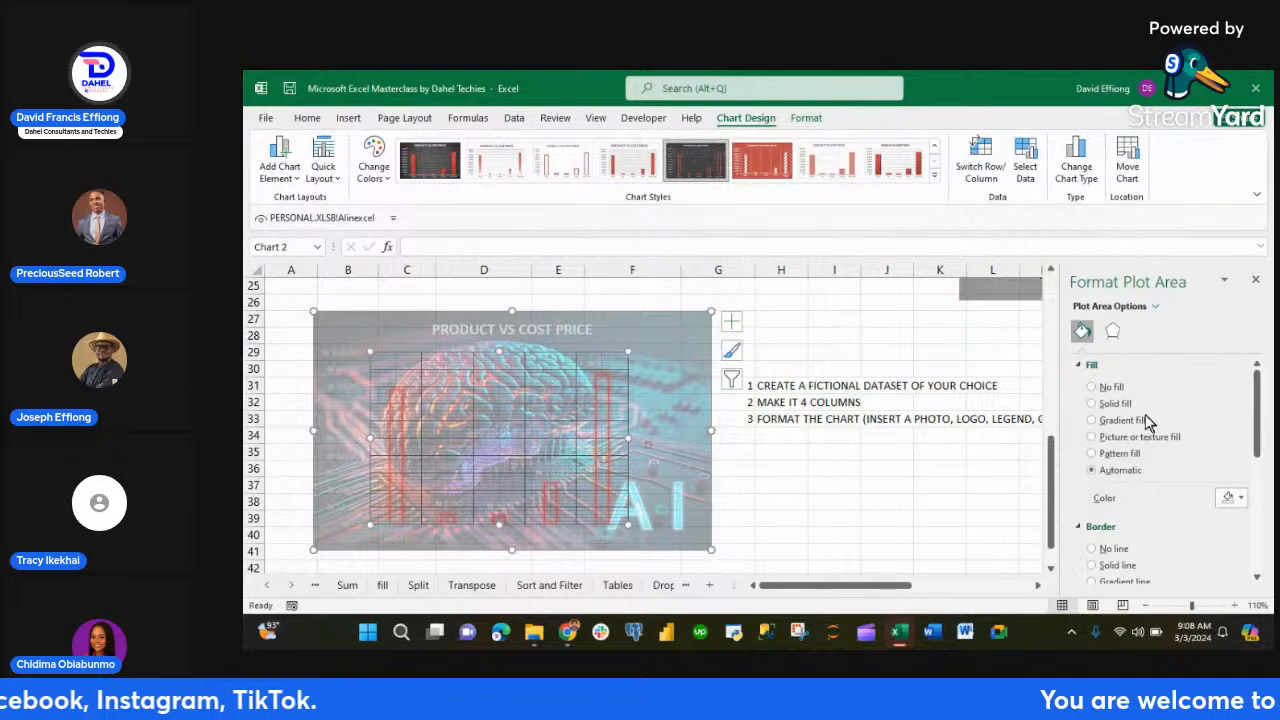
scroll(1133, 434, "down", 2)
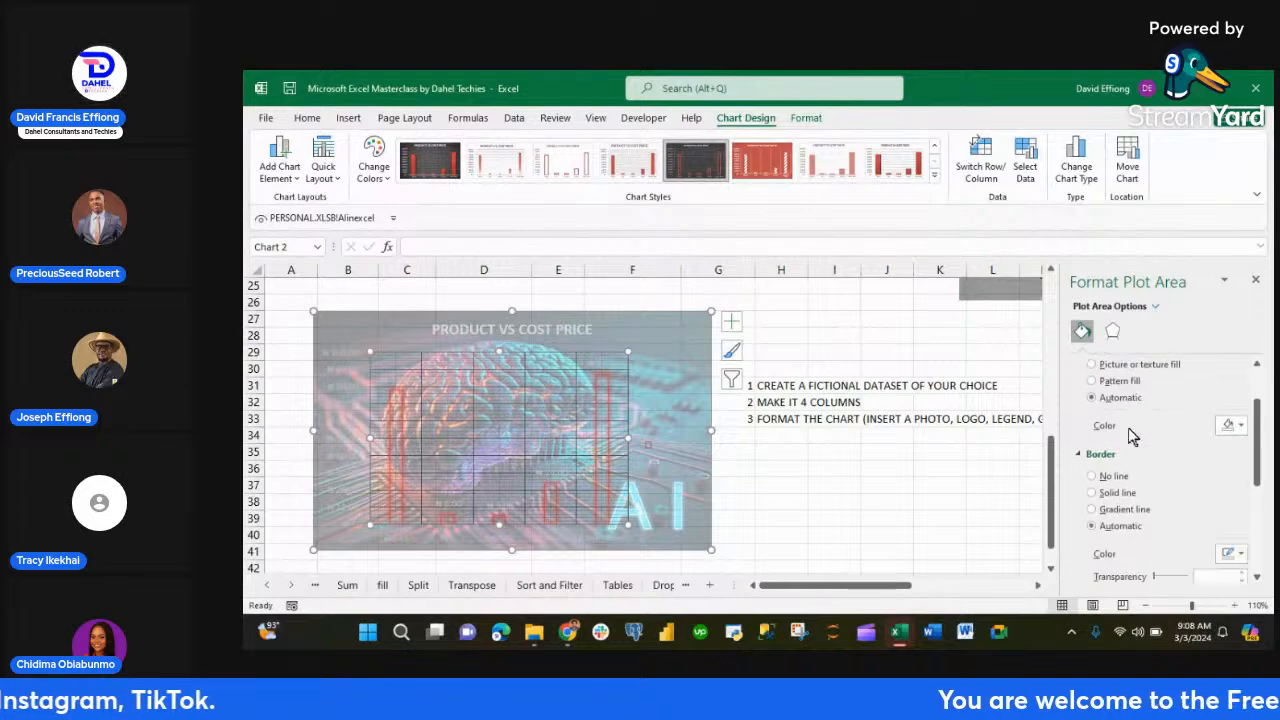
left_click(1092, 494)
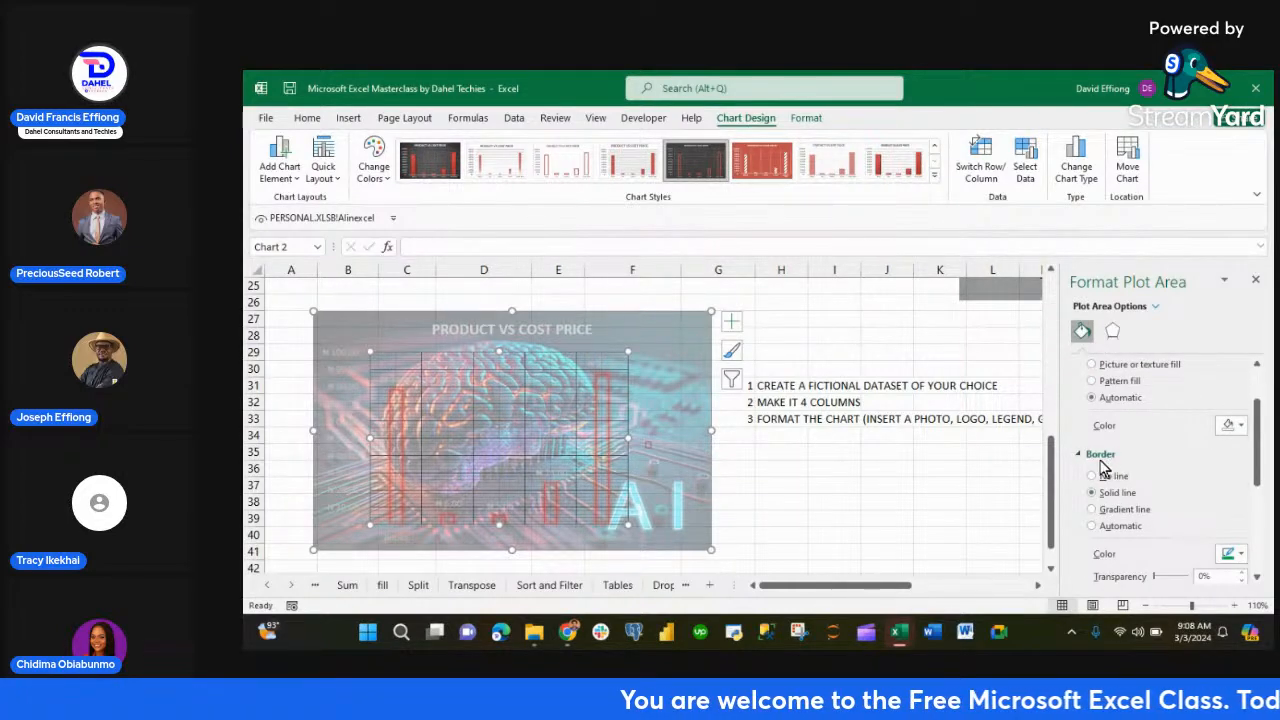
scroll(1197, 537, "down", 1)
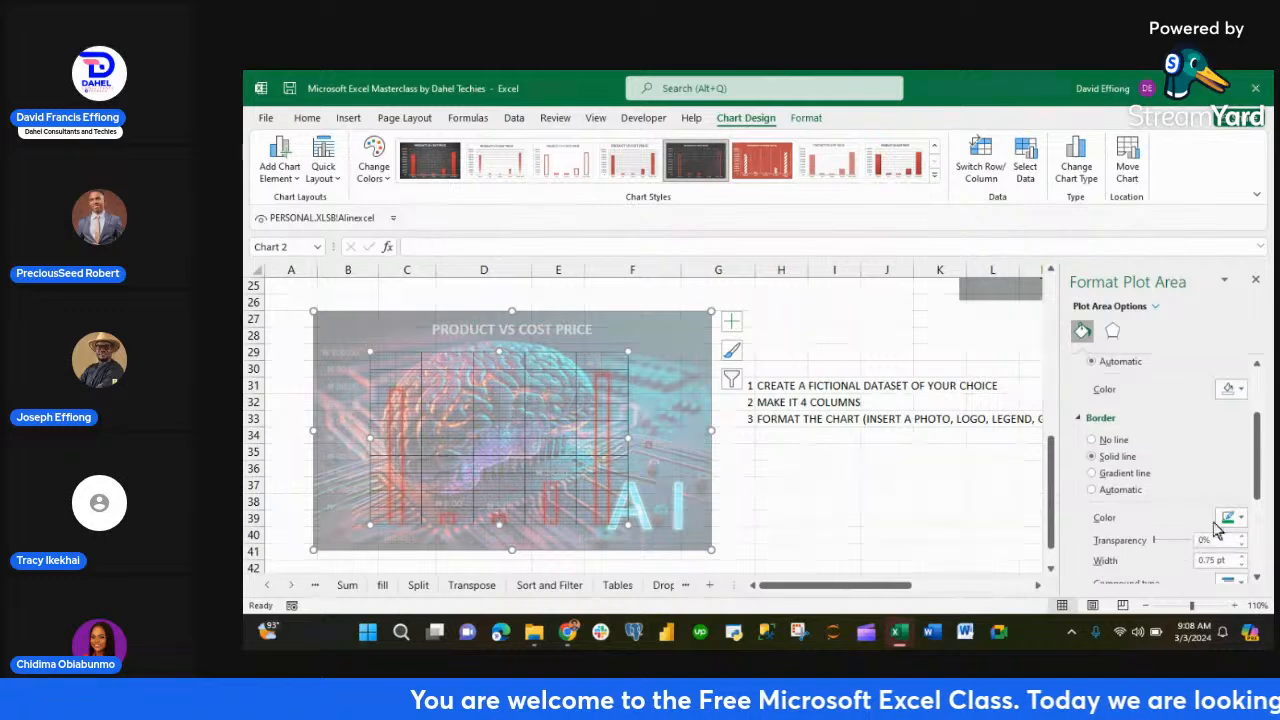
left_click(1241, 517)
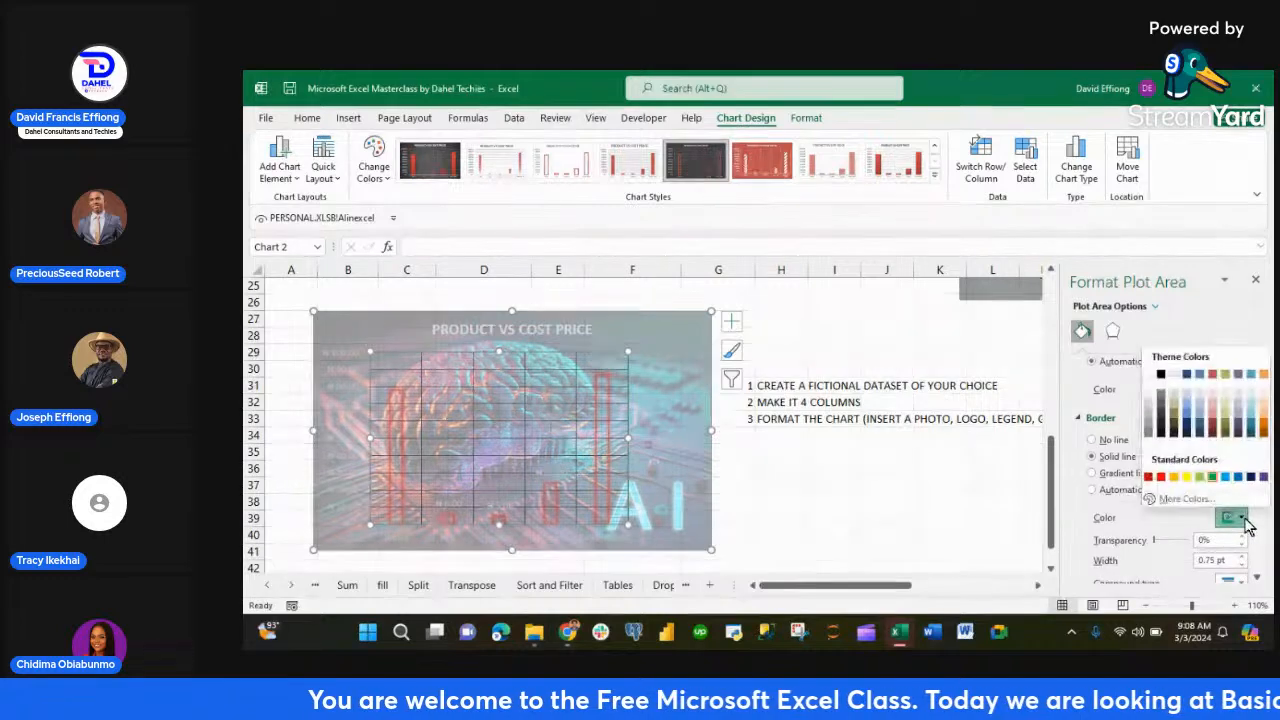
left_click(1162, 374)
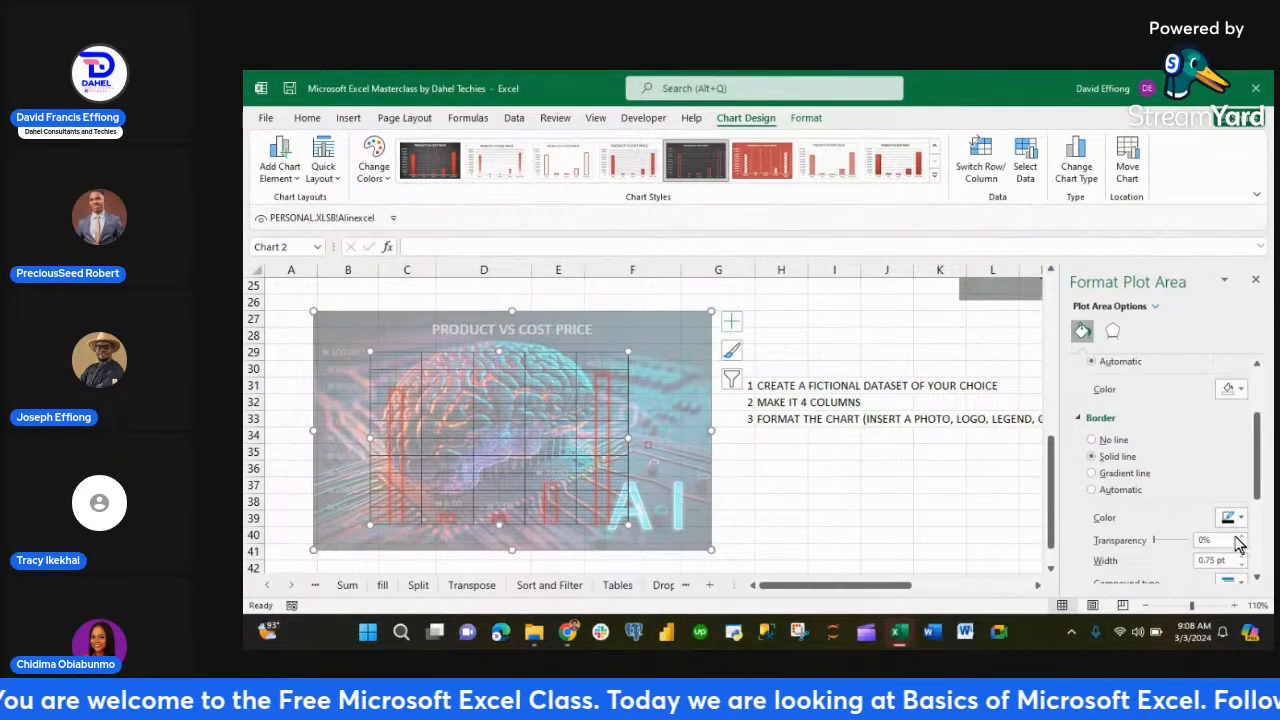
- Set the width of the plot area's border line to 2.5 pt
scroll(1238, 543, "down", 2)
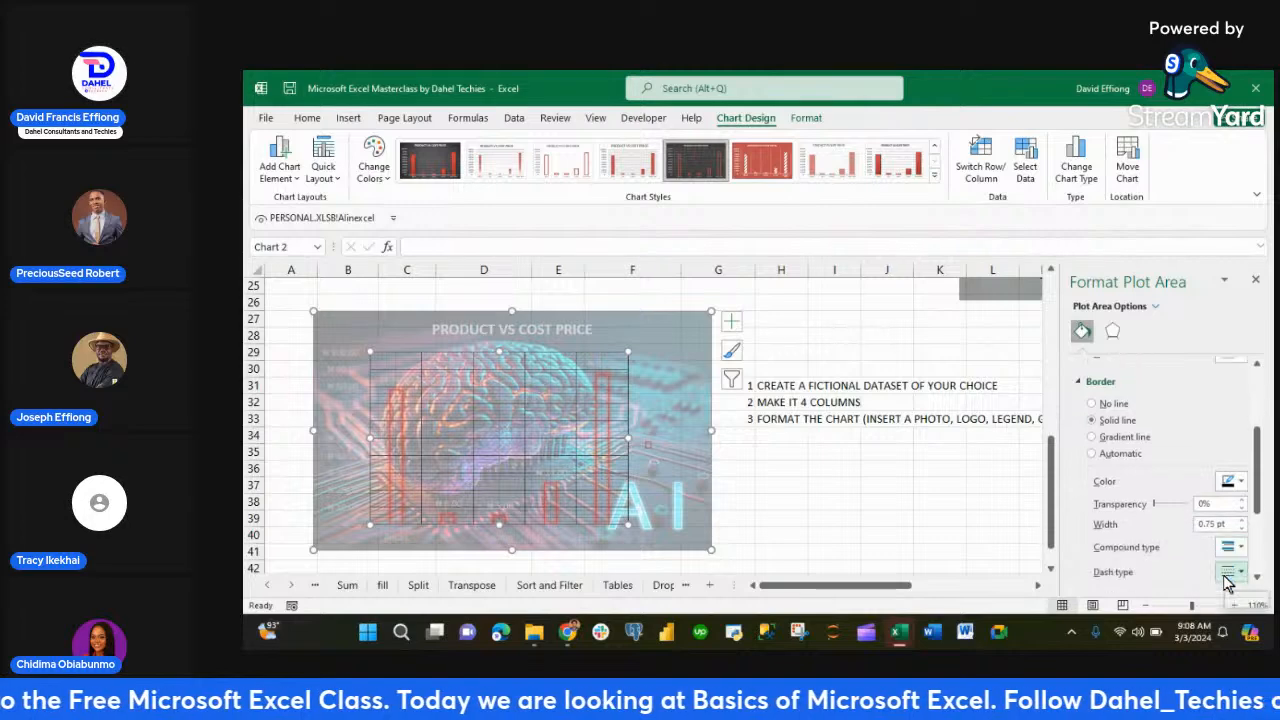
left_click(1243, 483)
left_click(1243, 483)
left_click(1243, 483)
left_click(1243, 483)
left_click(1243, 483)
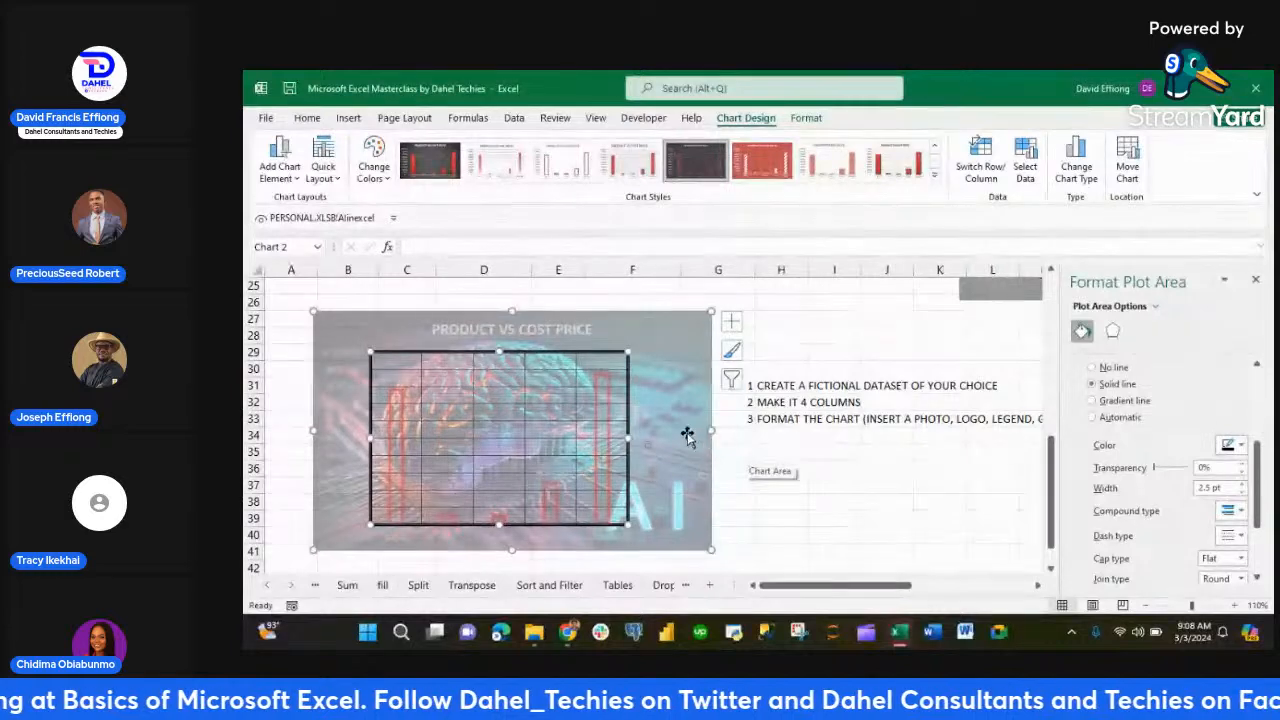
- Change the fill of the chart's data series columns to solid yellow
left_click(505, 397)
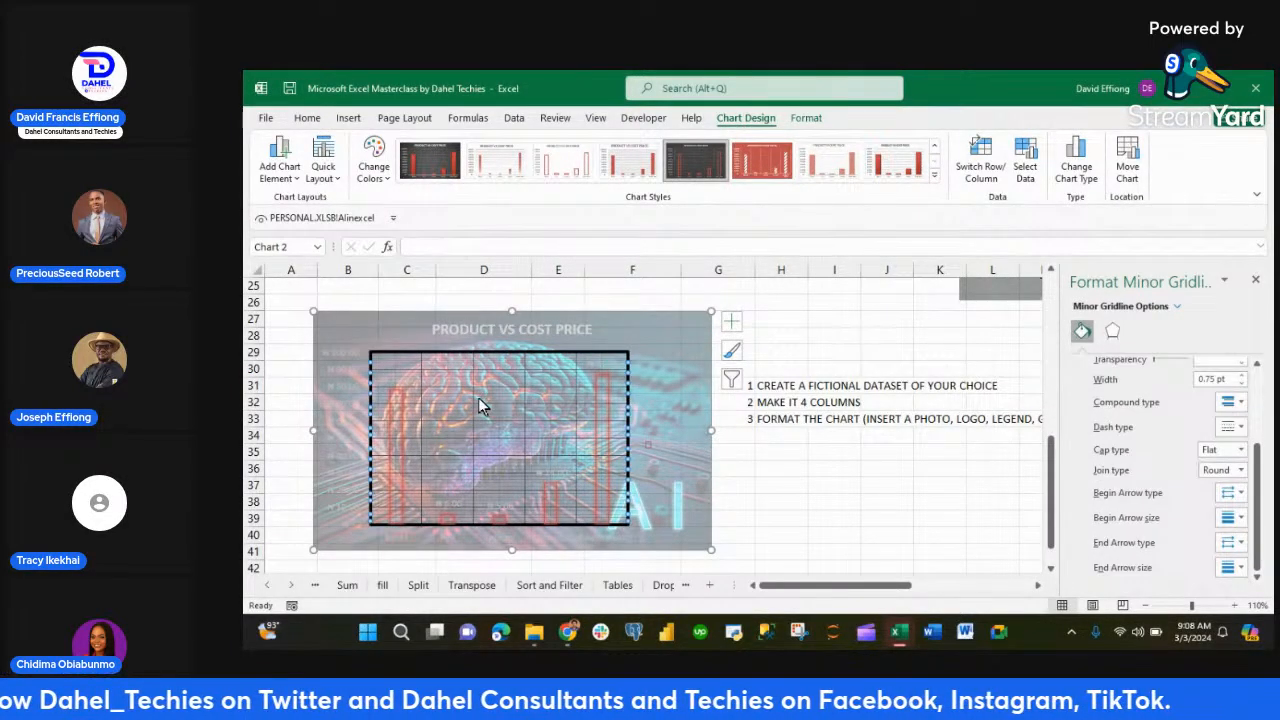
left_click(401, 422)
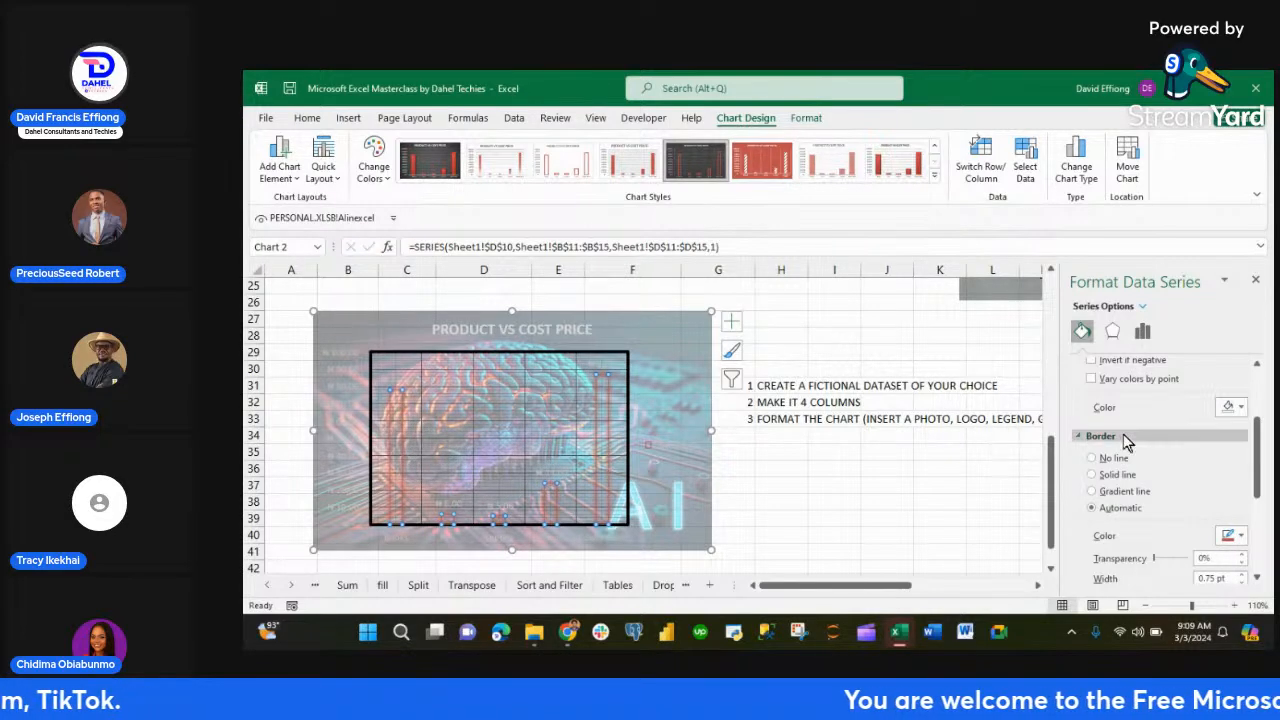
scroll(1125, 442, "up", 2)
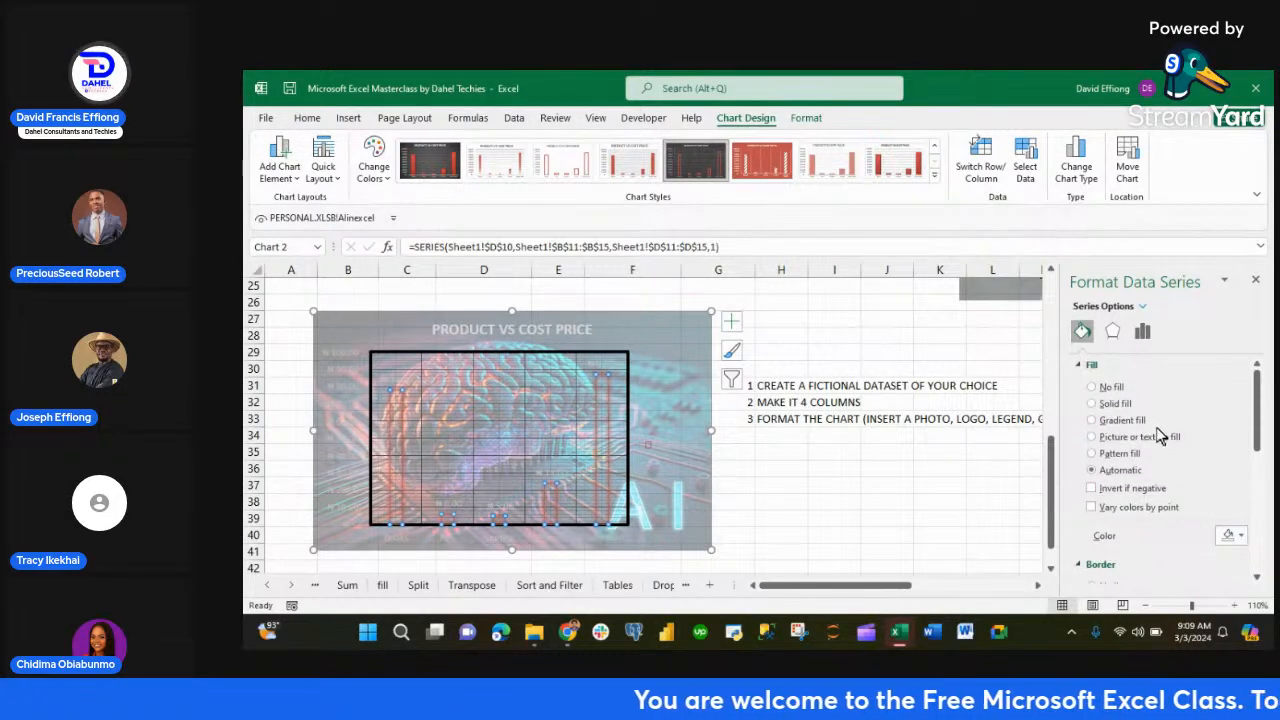
left_click(1092, 404)
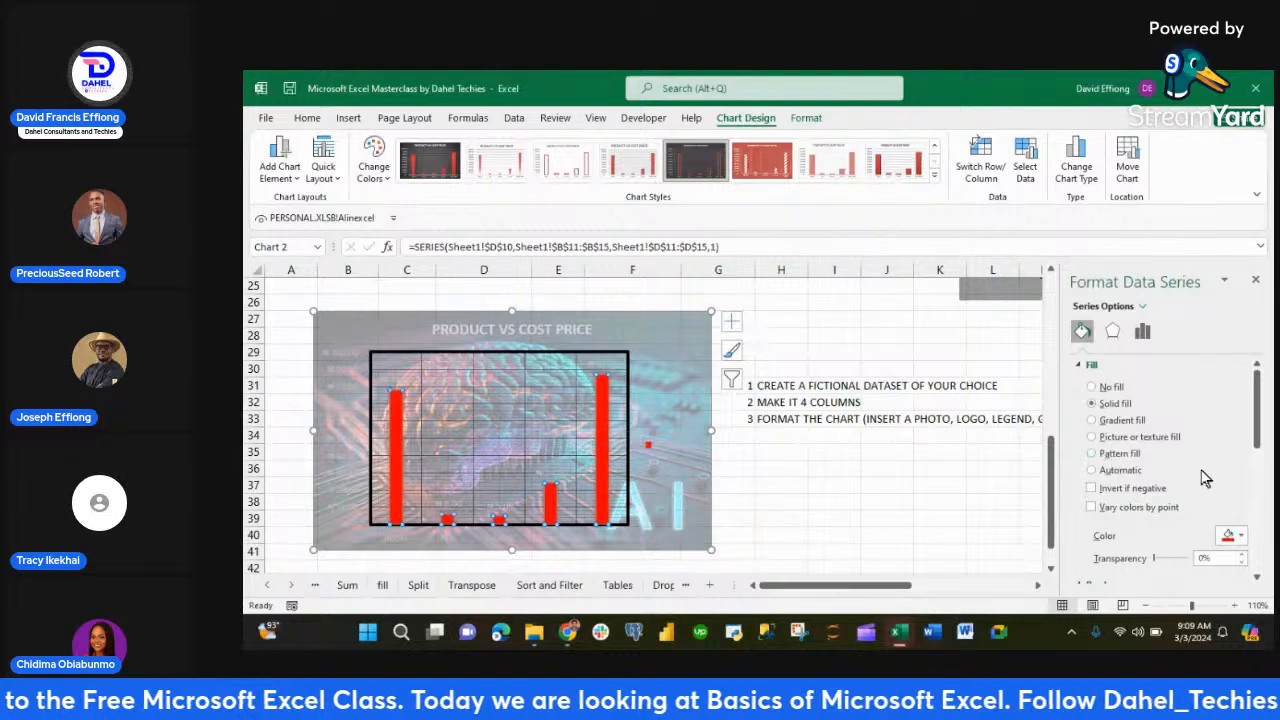
left_click(1240, 538)
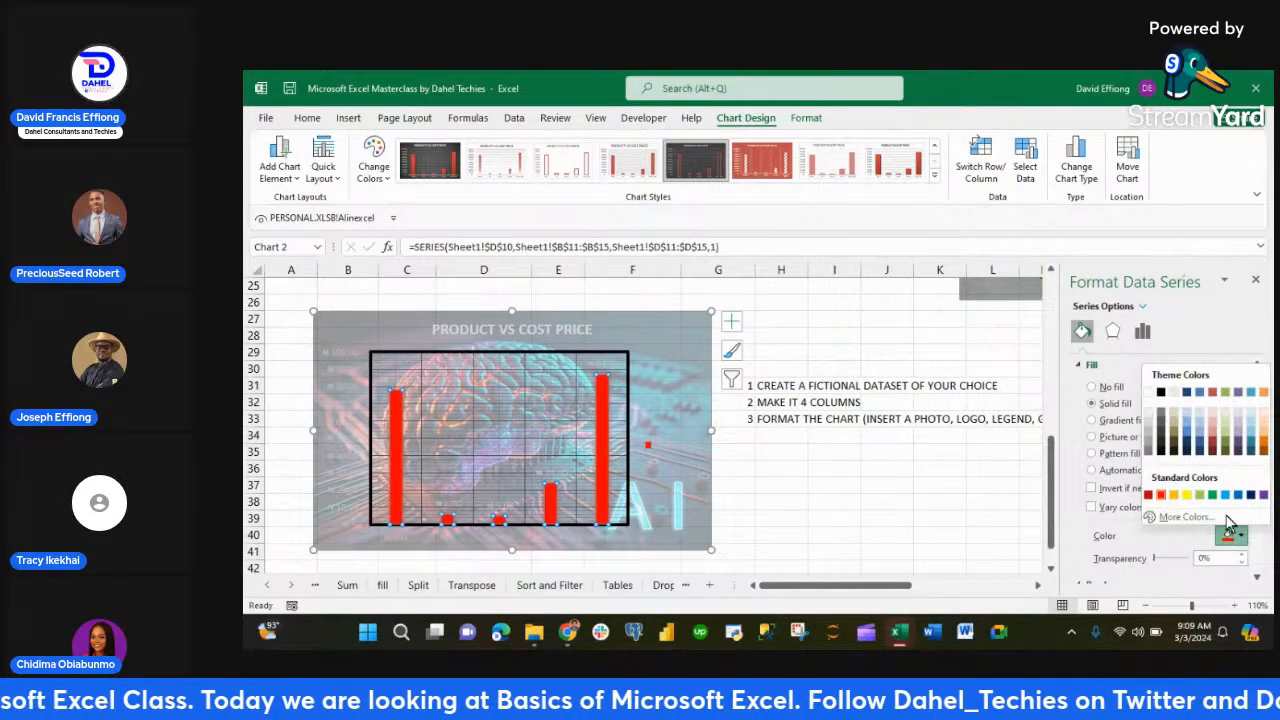
left_click(1203, 495)
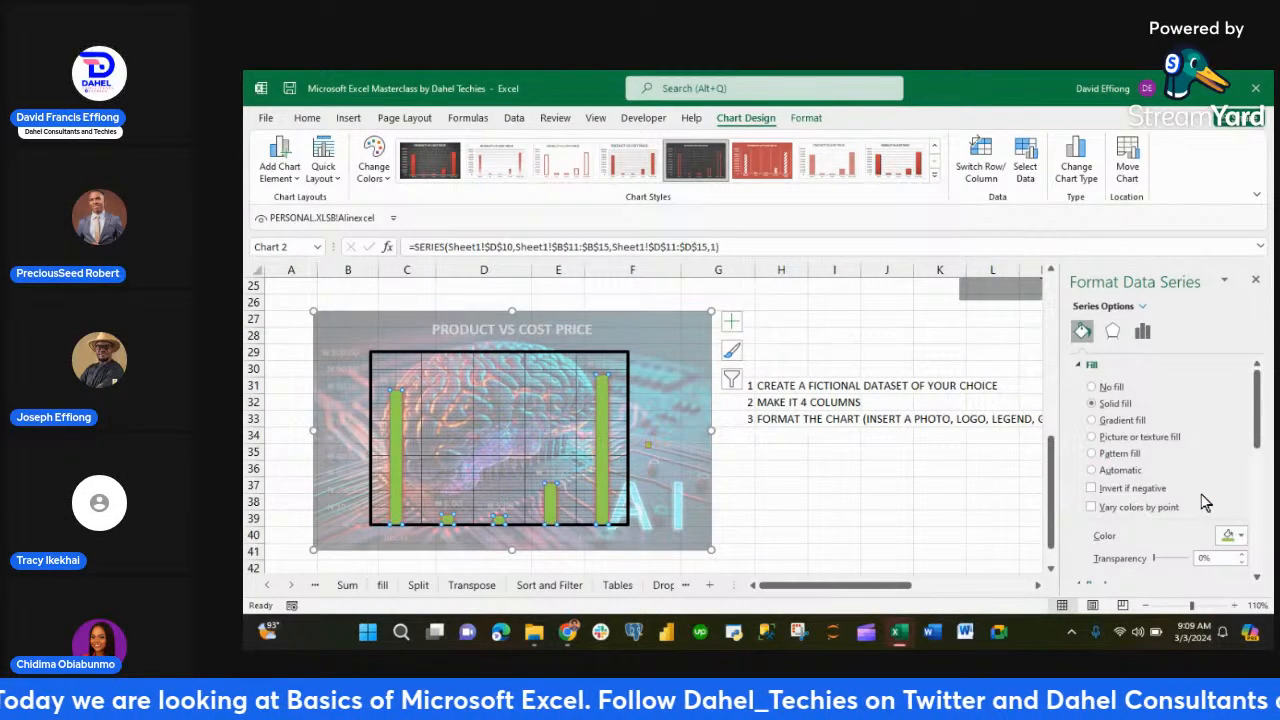
left_click(1236, 536)
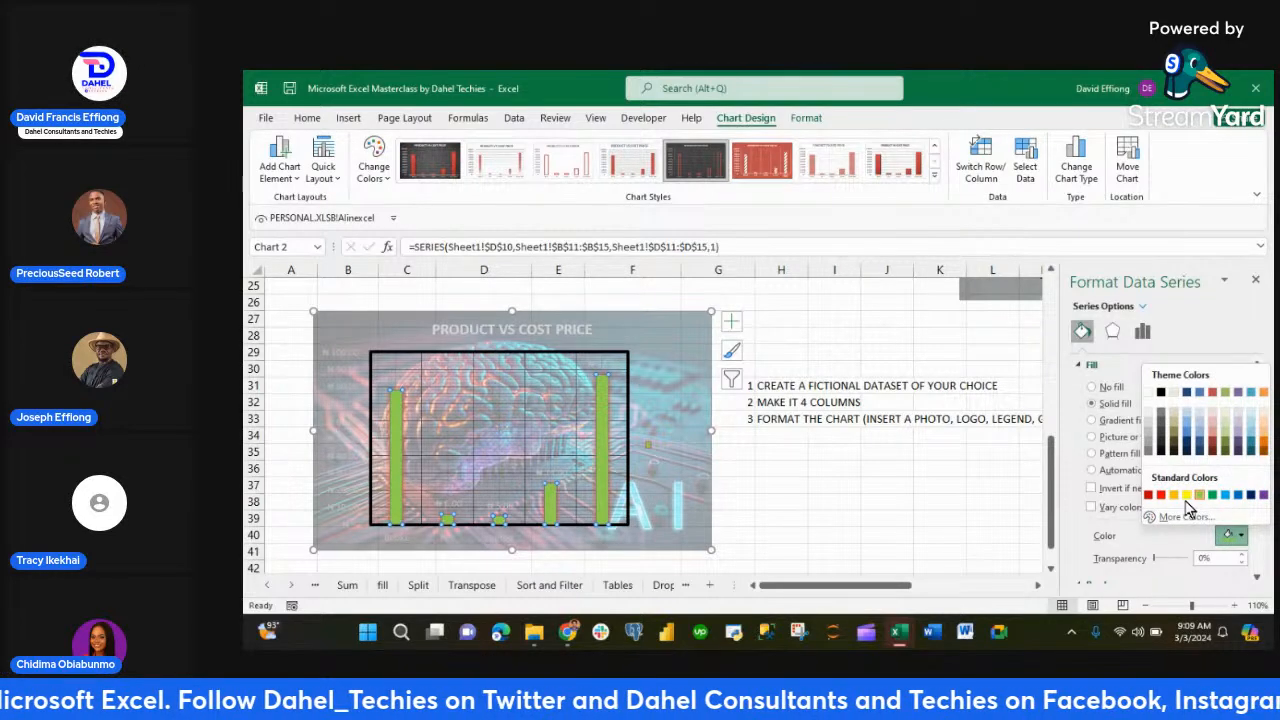
left_click(1185, 495)
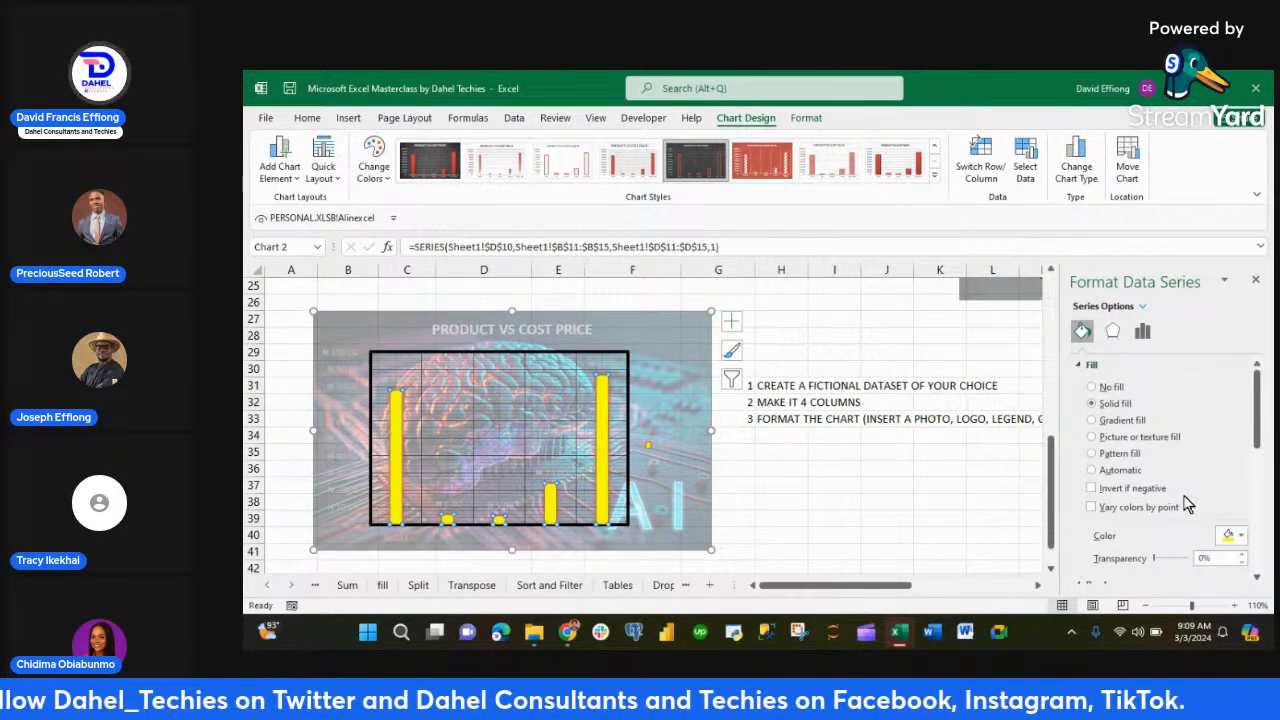
- Set the text fill colour of the vertical axis's price labels to black
left_click(340, 420)
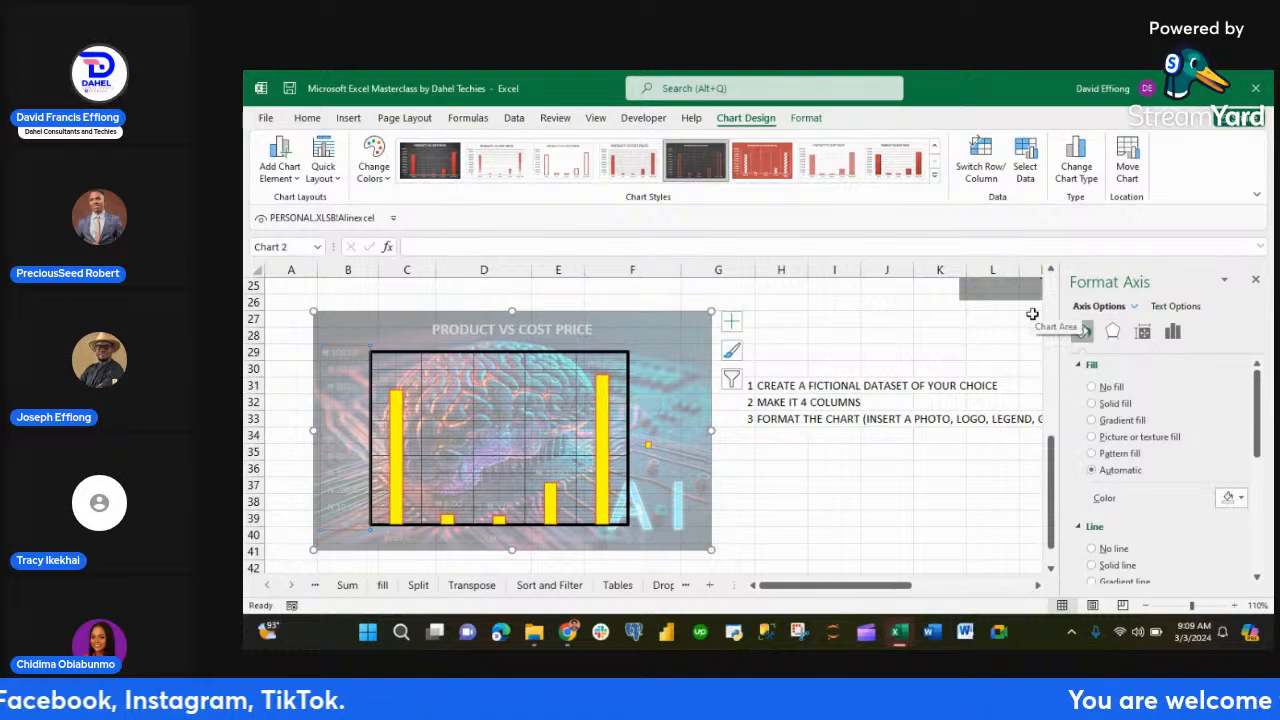
left_click(1174, 309)
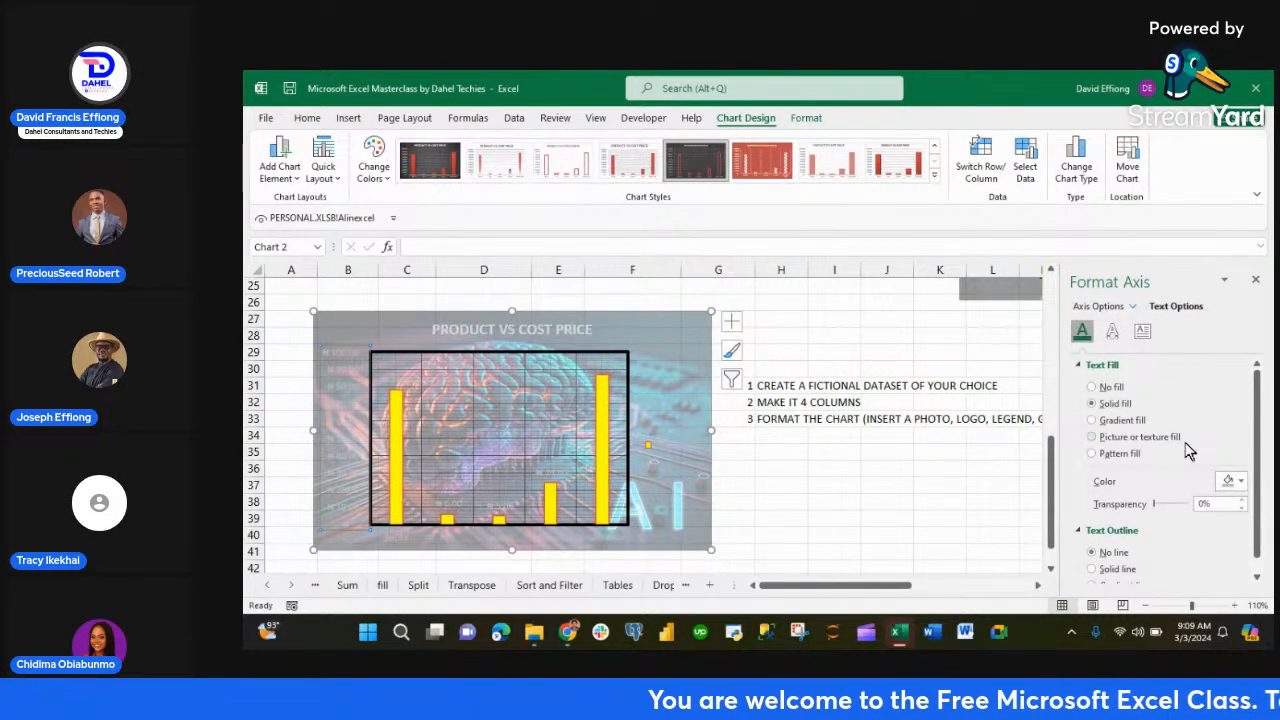
left_click(1241, 481)
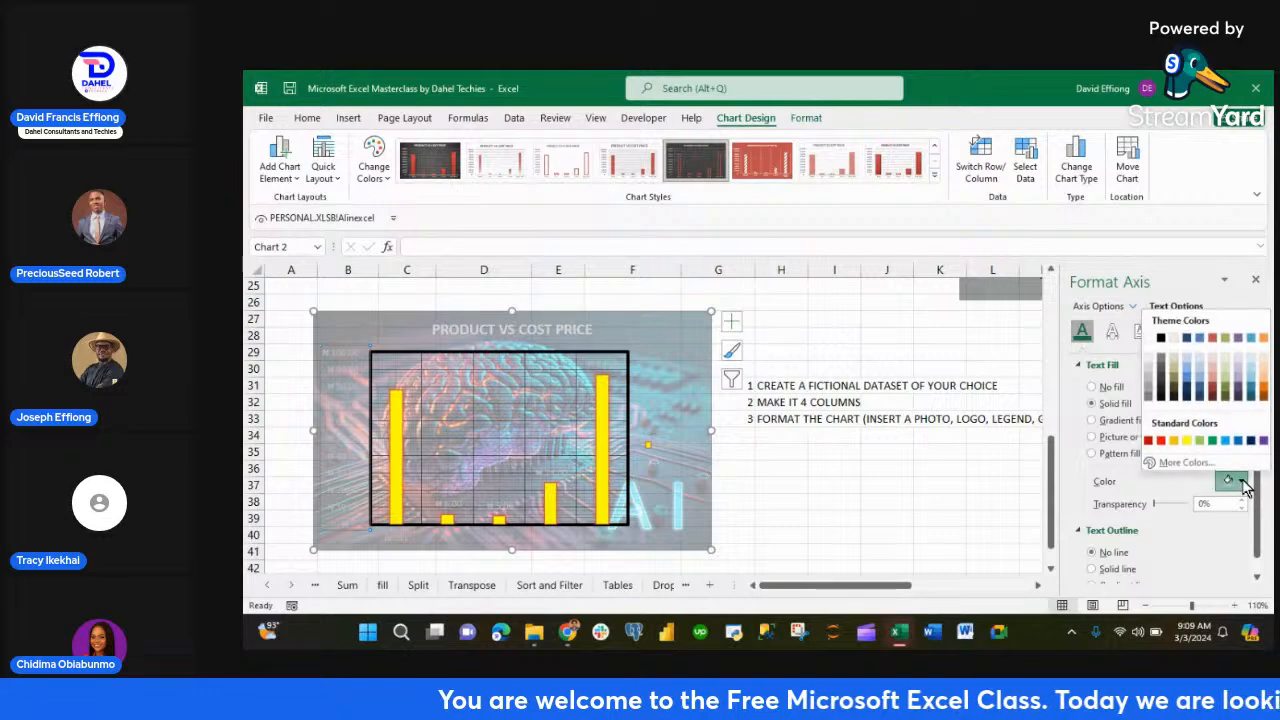
left_click(1161, 340)
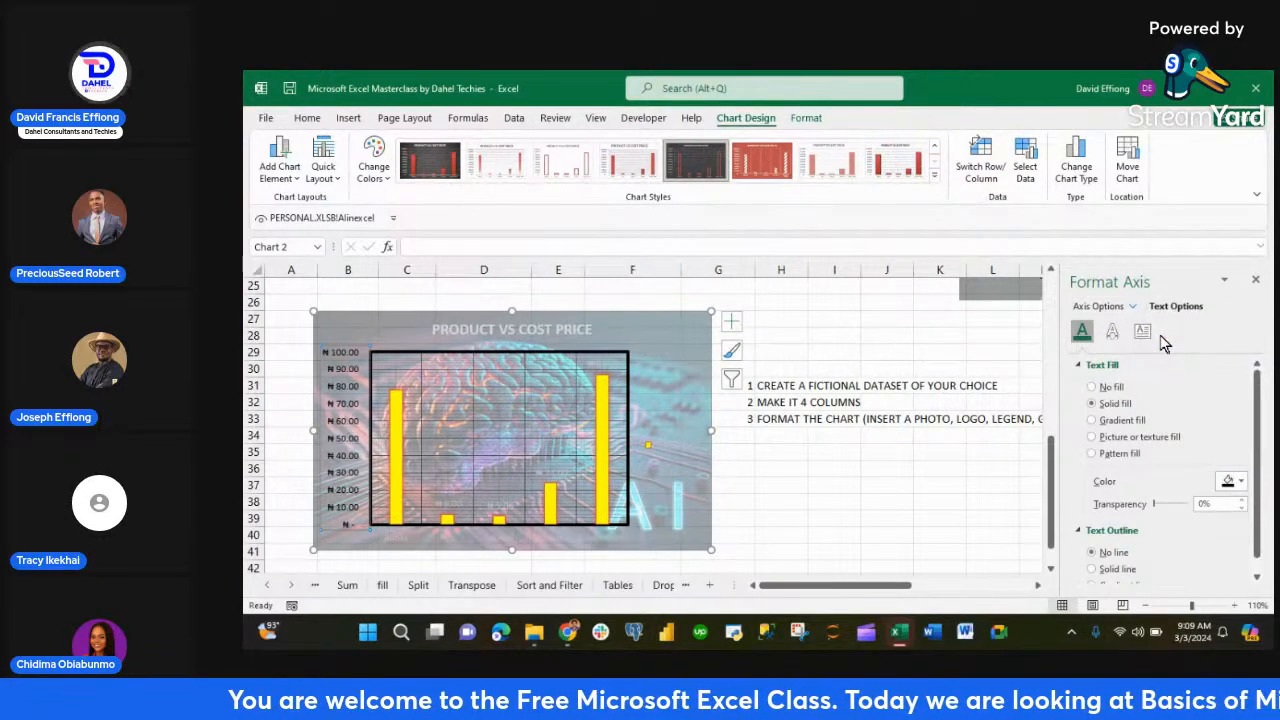
- Set the text fill colour of the horizontal axis's product names to black
left_click(575, 536)
left_click(593, 545)
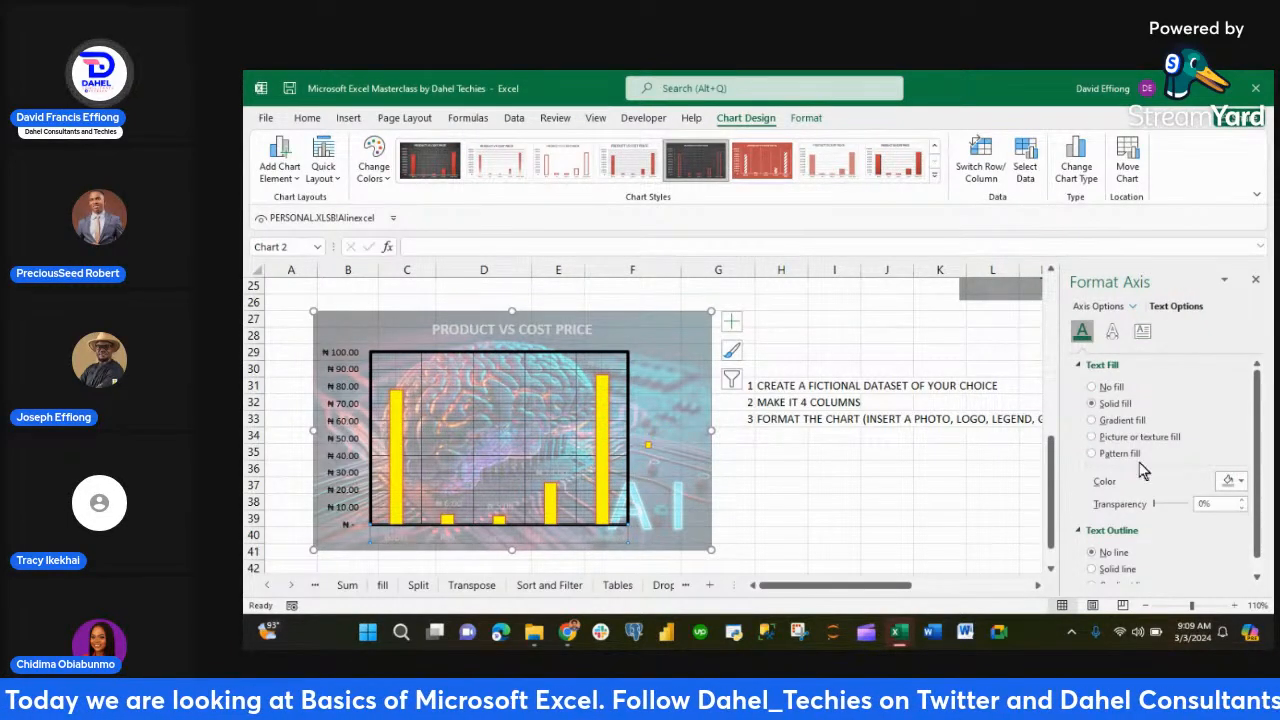
left_click(1240, 482)
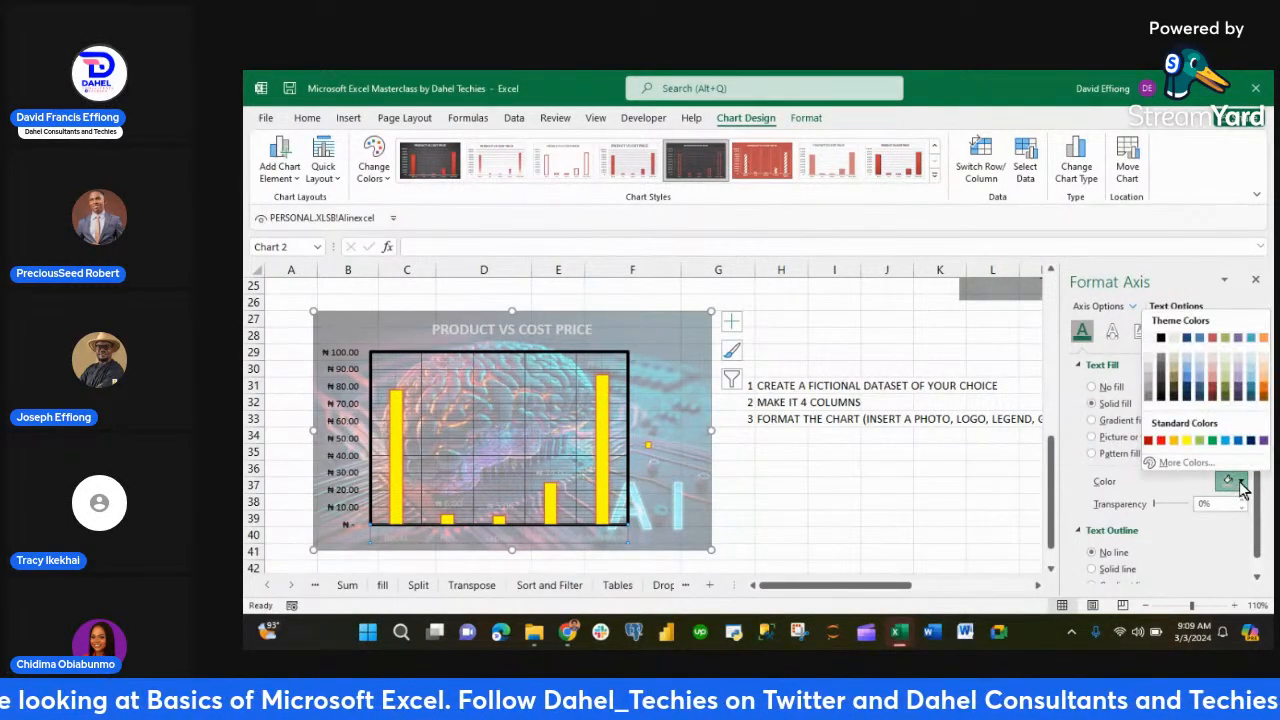
left_click(1163, 343)
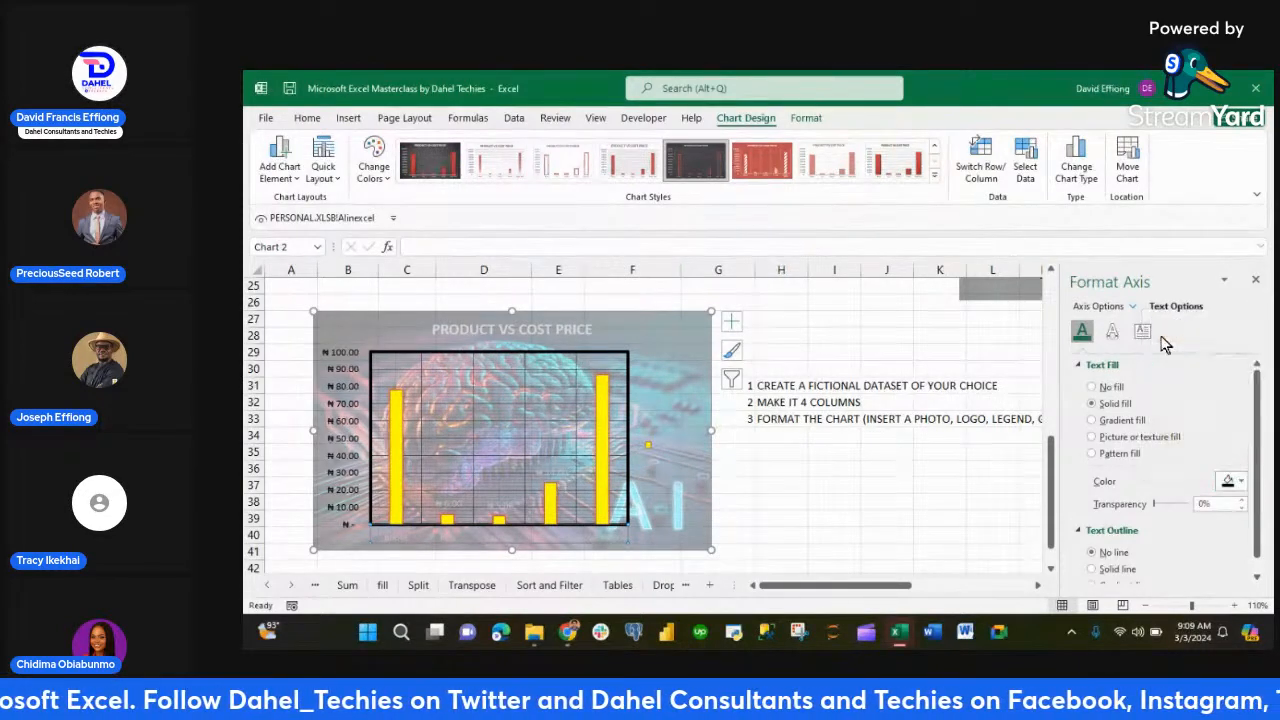
- Set the text fill colour of the data labels above the columns to black
left_click(462, 505)
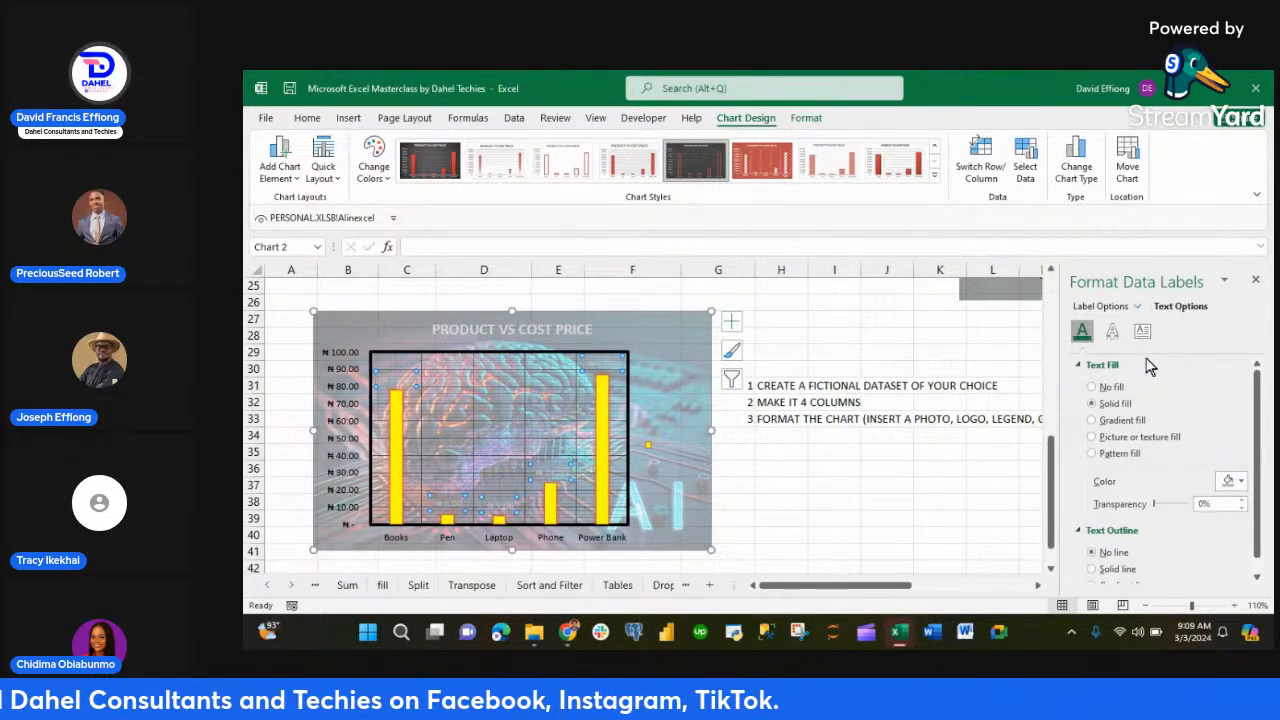
left_click(1241, 483)
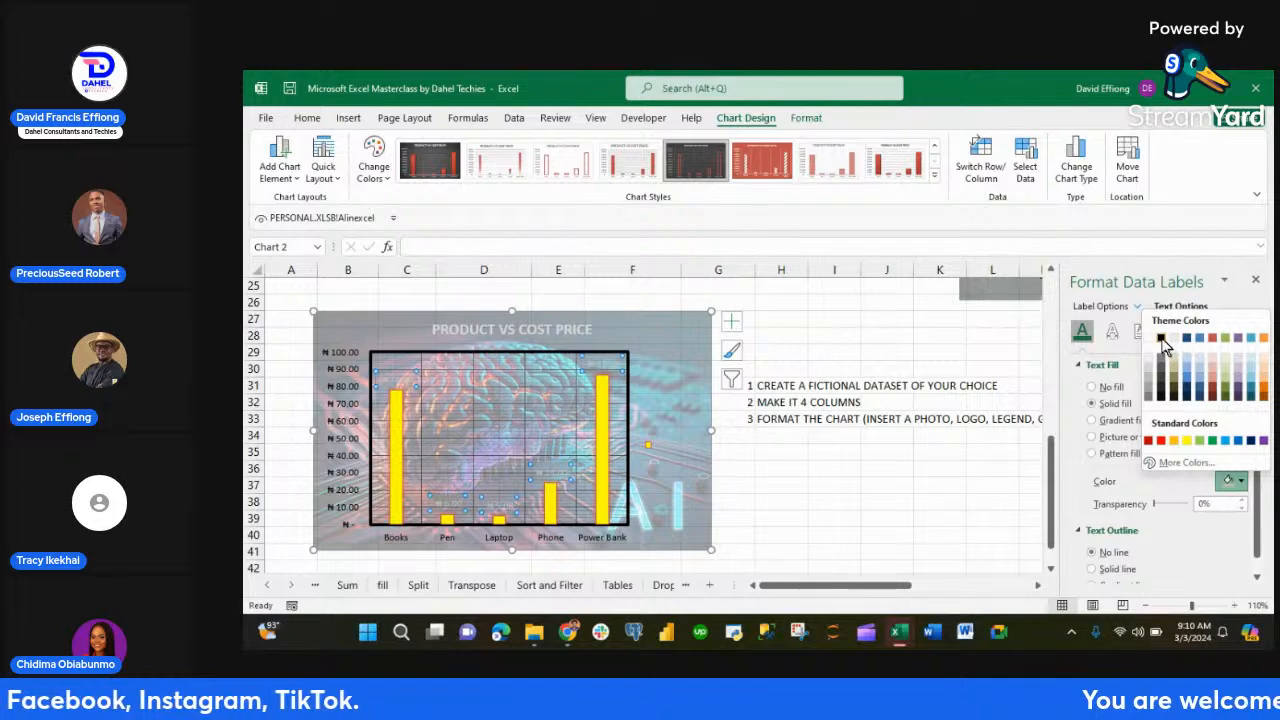
left_click(1162, 339)
left_click(680, 375)
- Apply a pattern fill to the chart title's text and set the pattern's background colour to dark blue
left_click(556, 336)
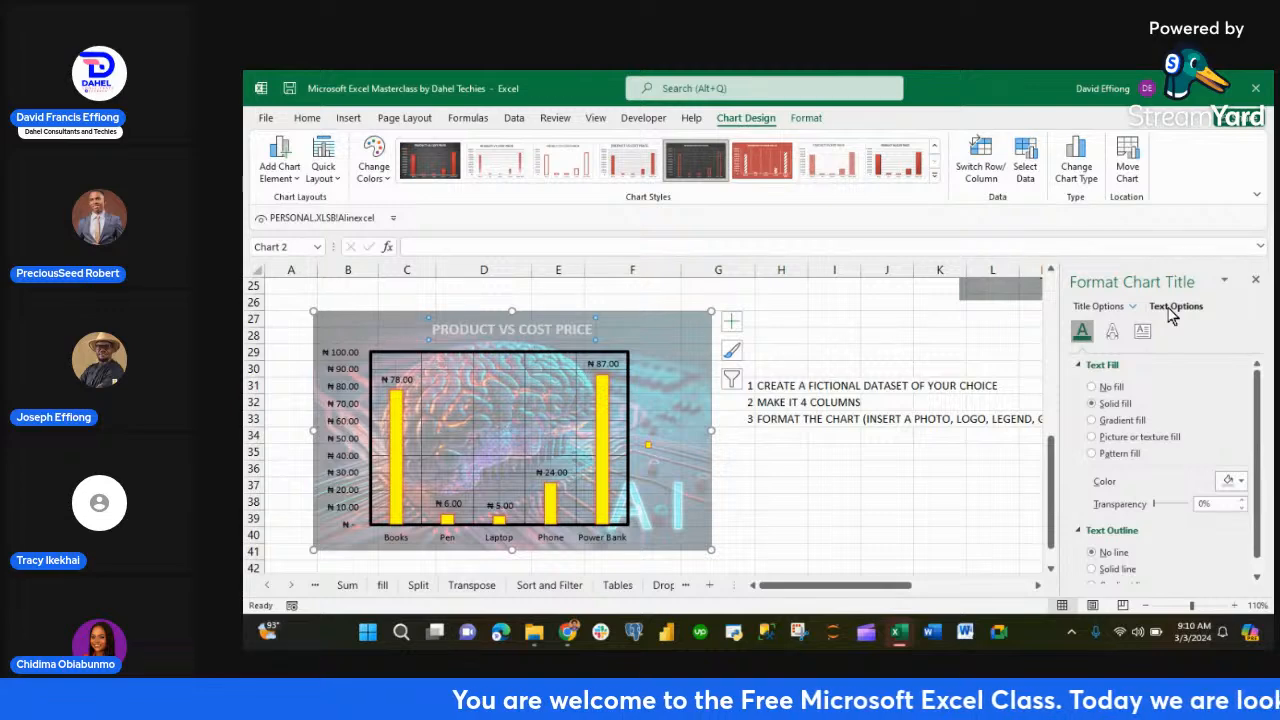
left_click(1093, 455)
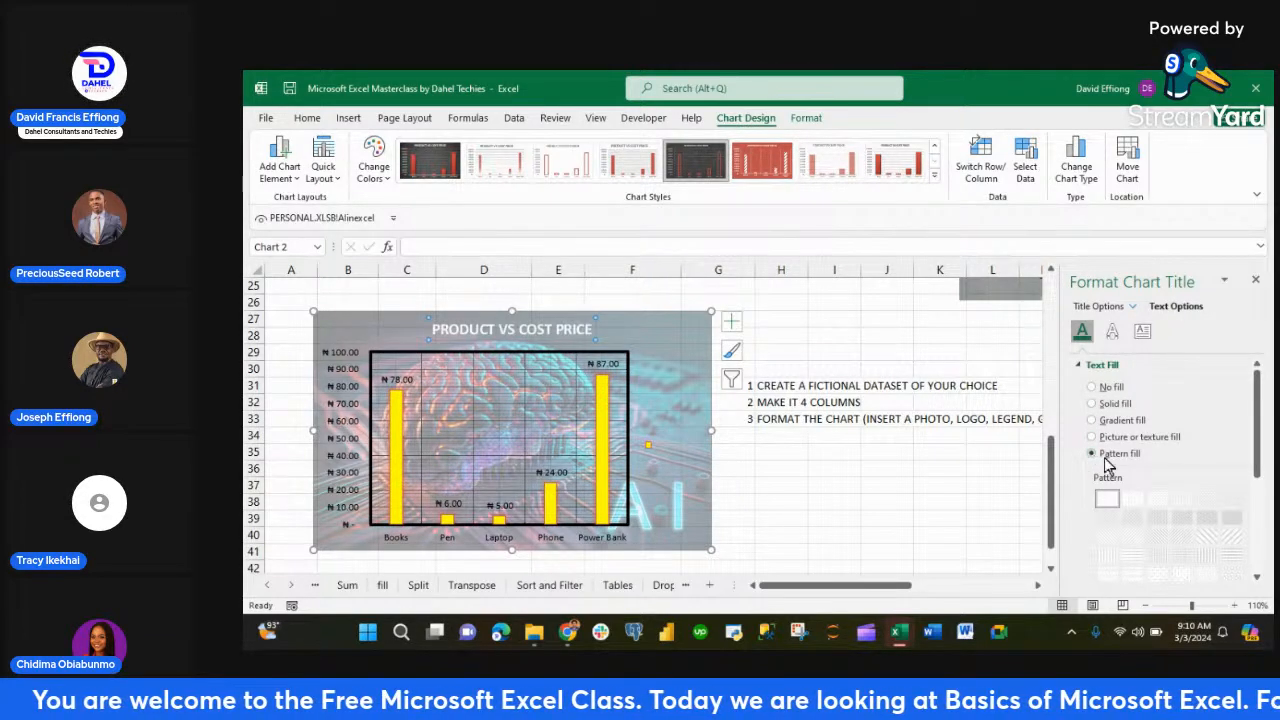
left_click(1163, 535)
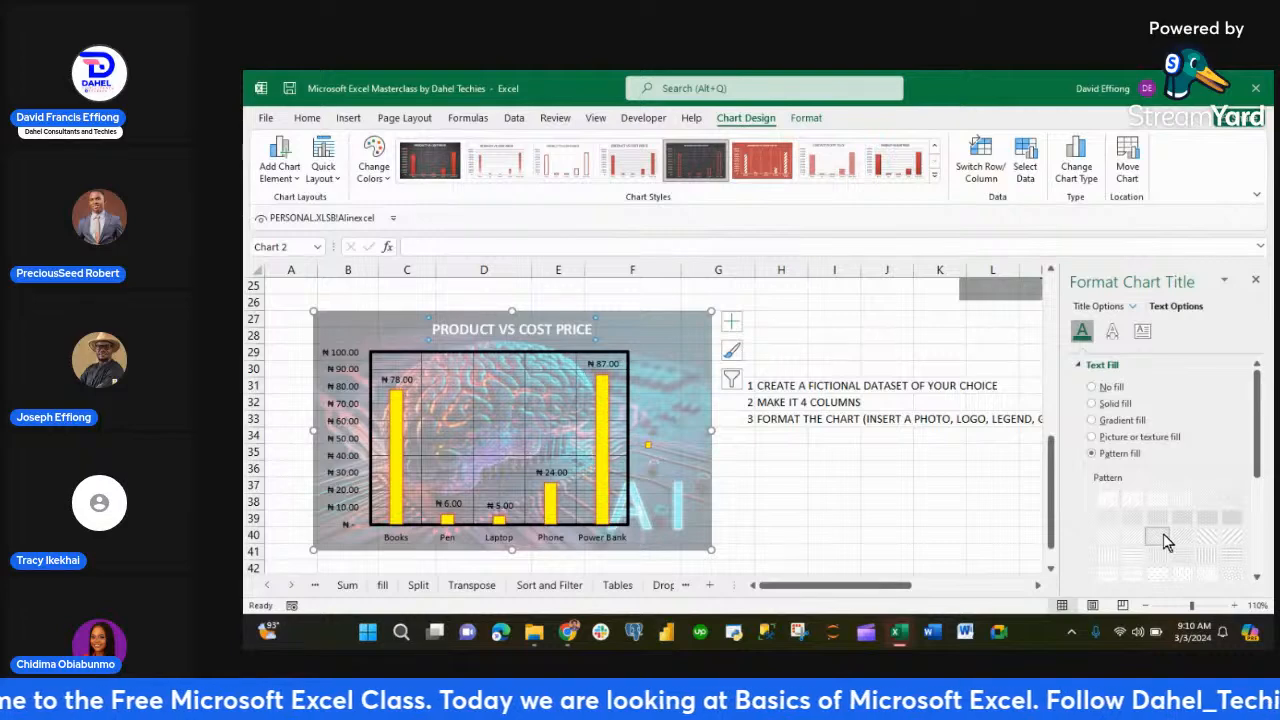
scroll(1123, 516, "down", 3)
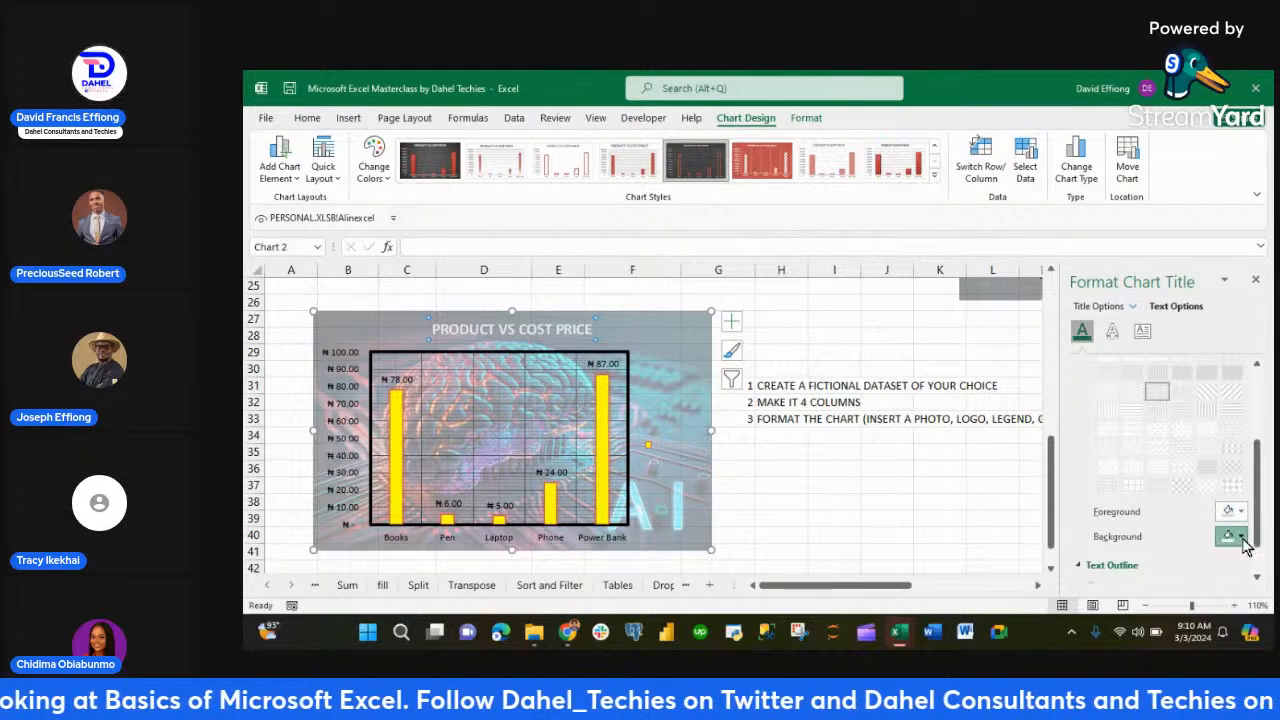
left_click(1243, 537)
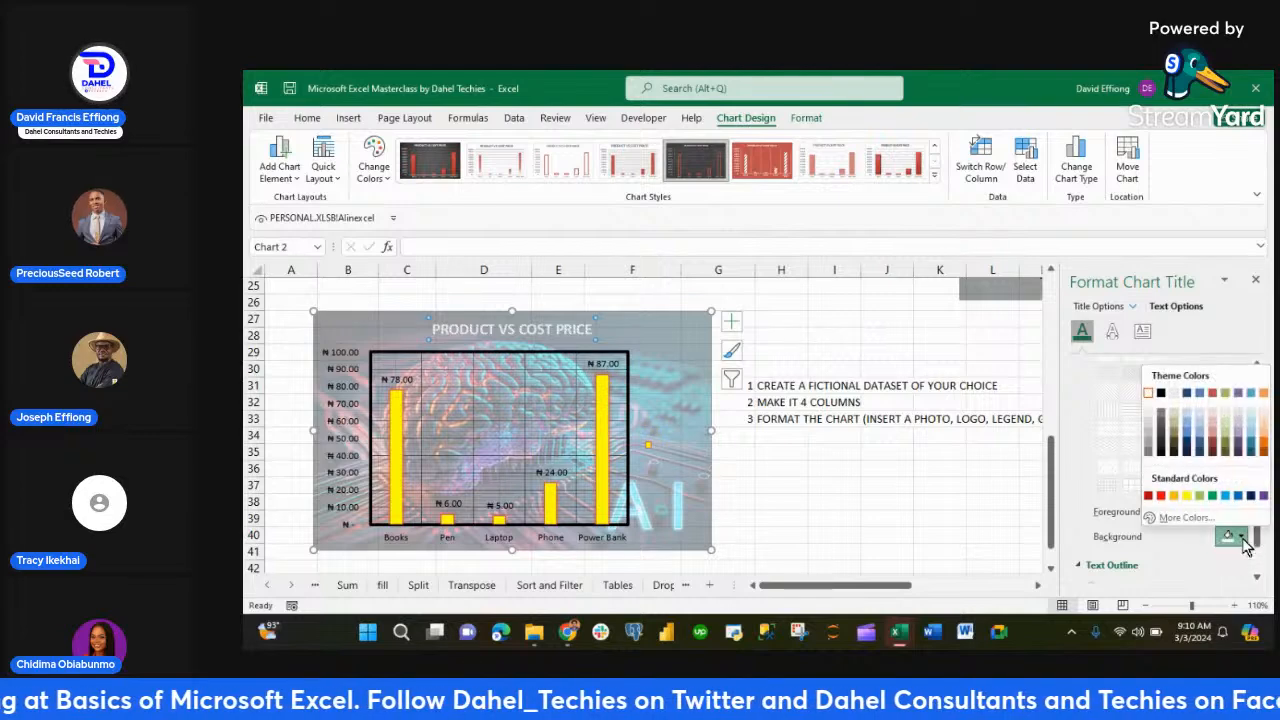
left_click(1203, 452)
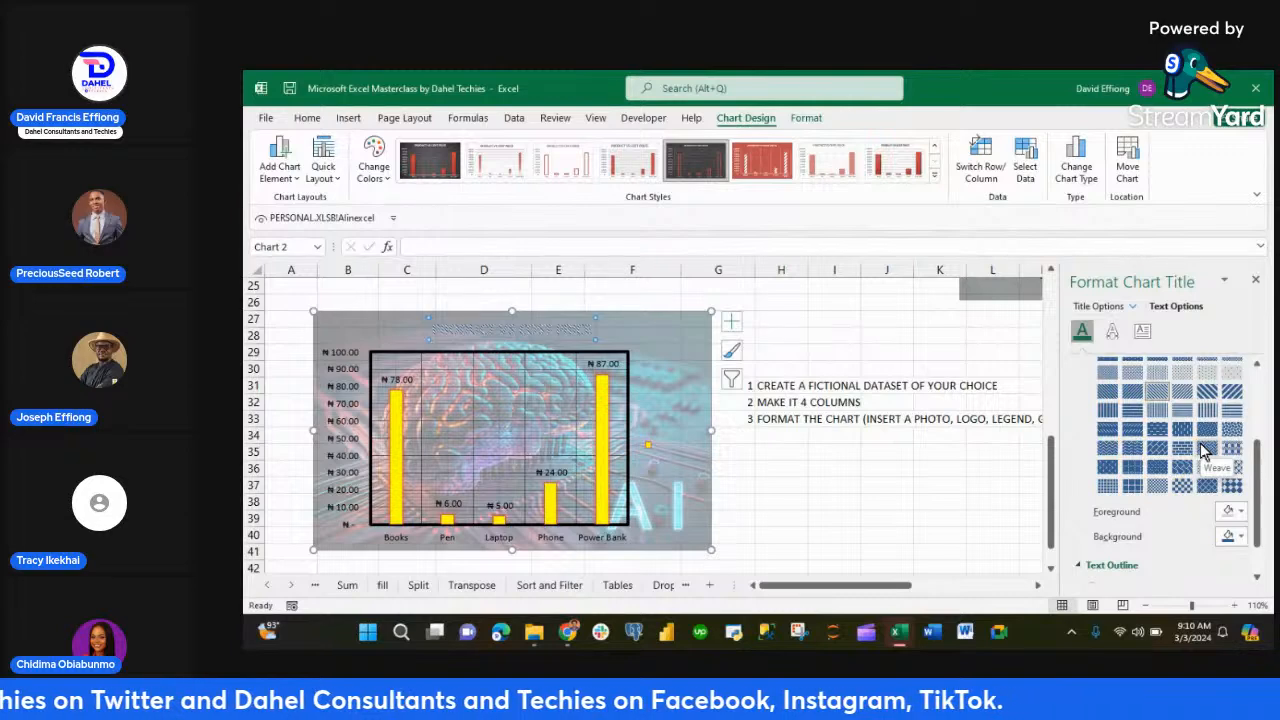
- Choose a different fill pattern for the chart title's text and set the pattern's foreground colour to orange
left_click(1107, 429)
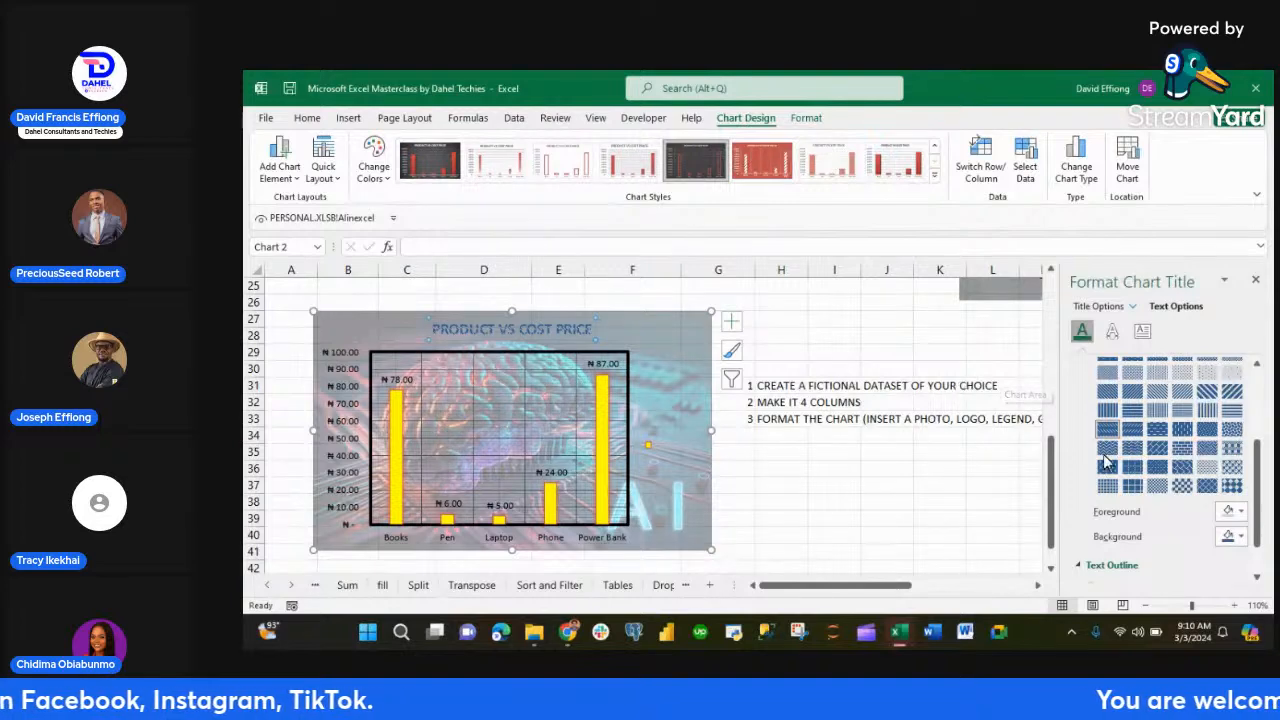
left_click(1240, 513)
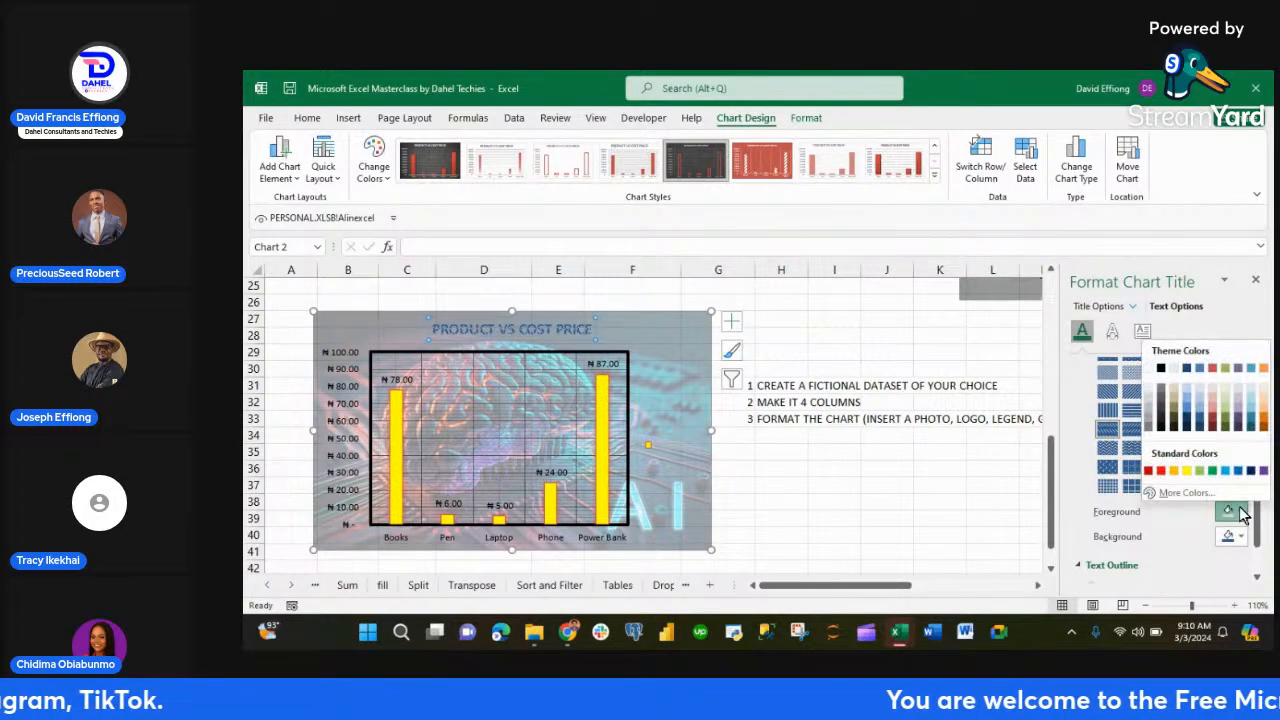
left_click(1180, 480)
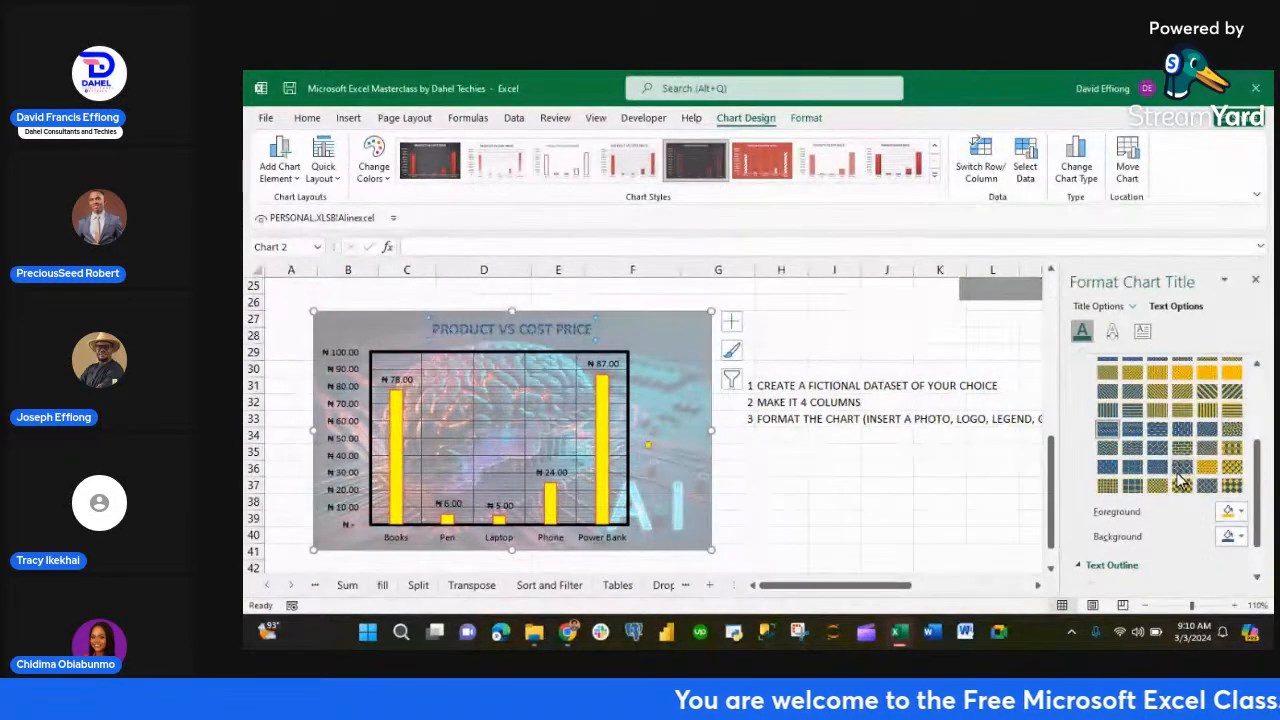
- Add a solid line outline to the chart title's text and close the formatting pane
scroll(1172, 447, "up", 2)
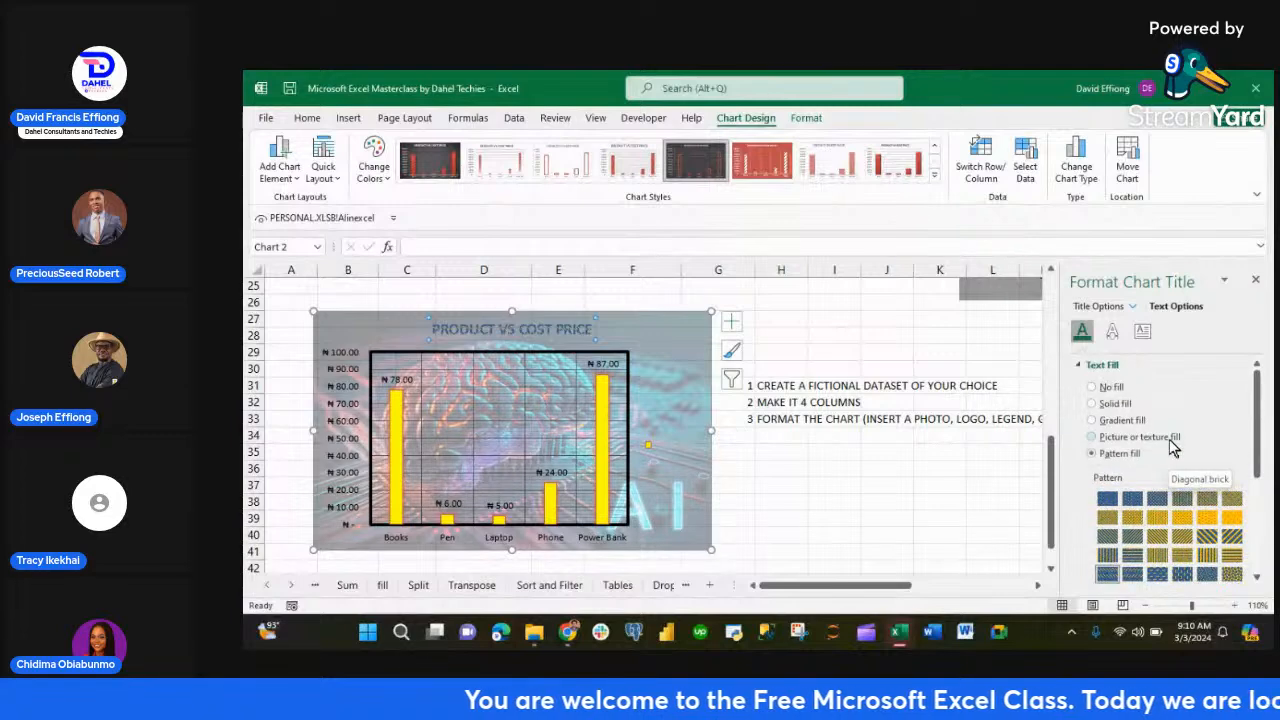
scroll(1155, 400, "down", 3)
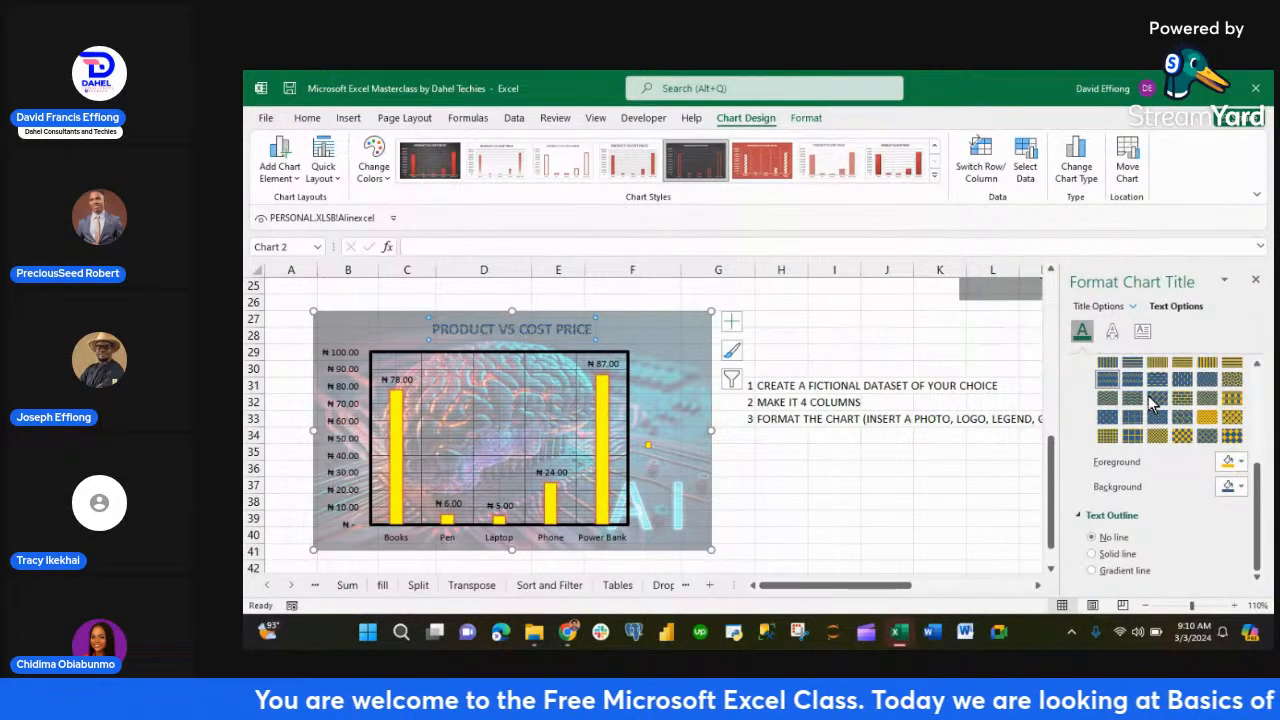
left_click(1092, 554)
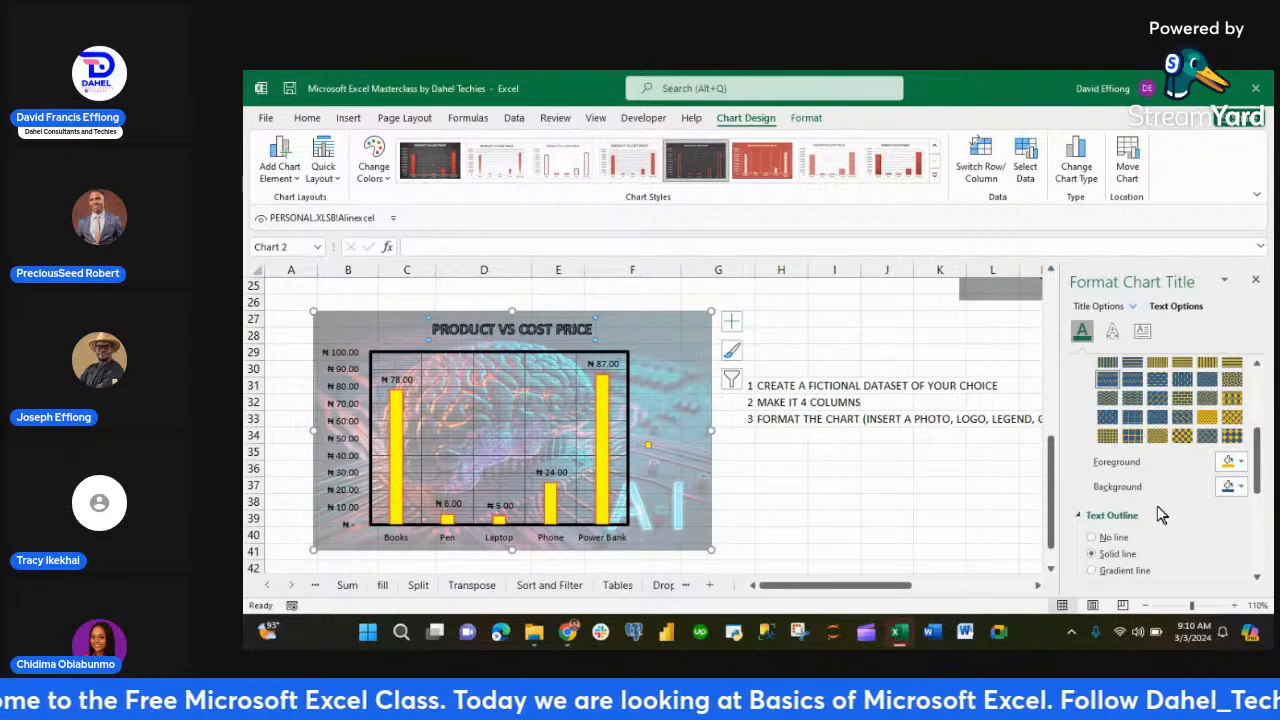
left_click(848, 337)
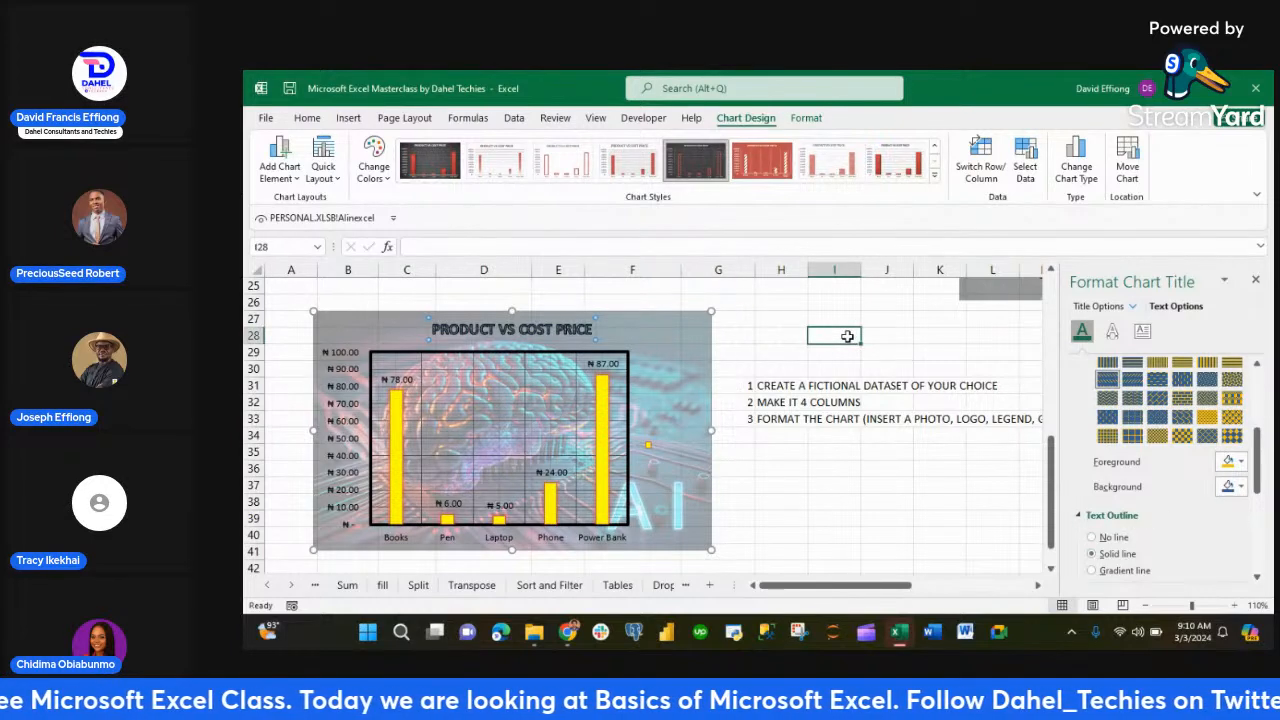
left_click(705, 337)
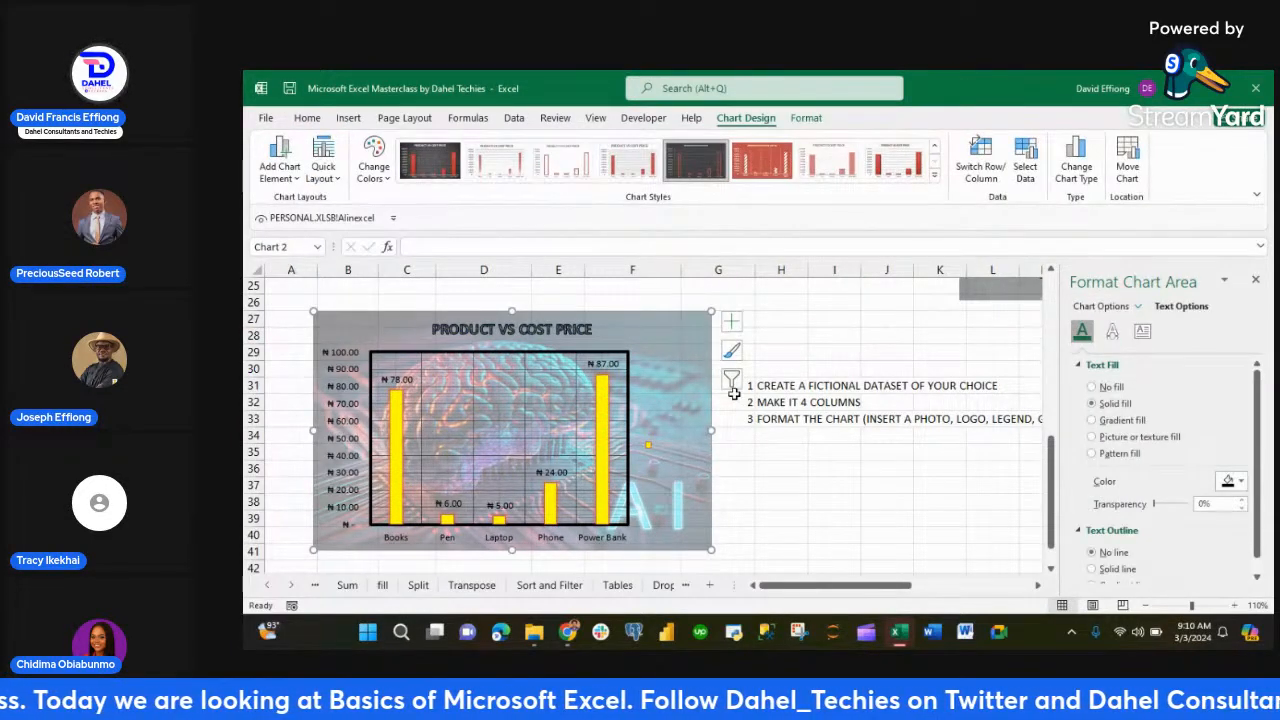
left_click(1257, 284)
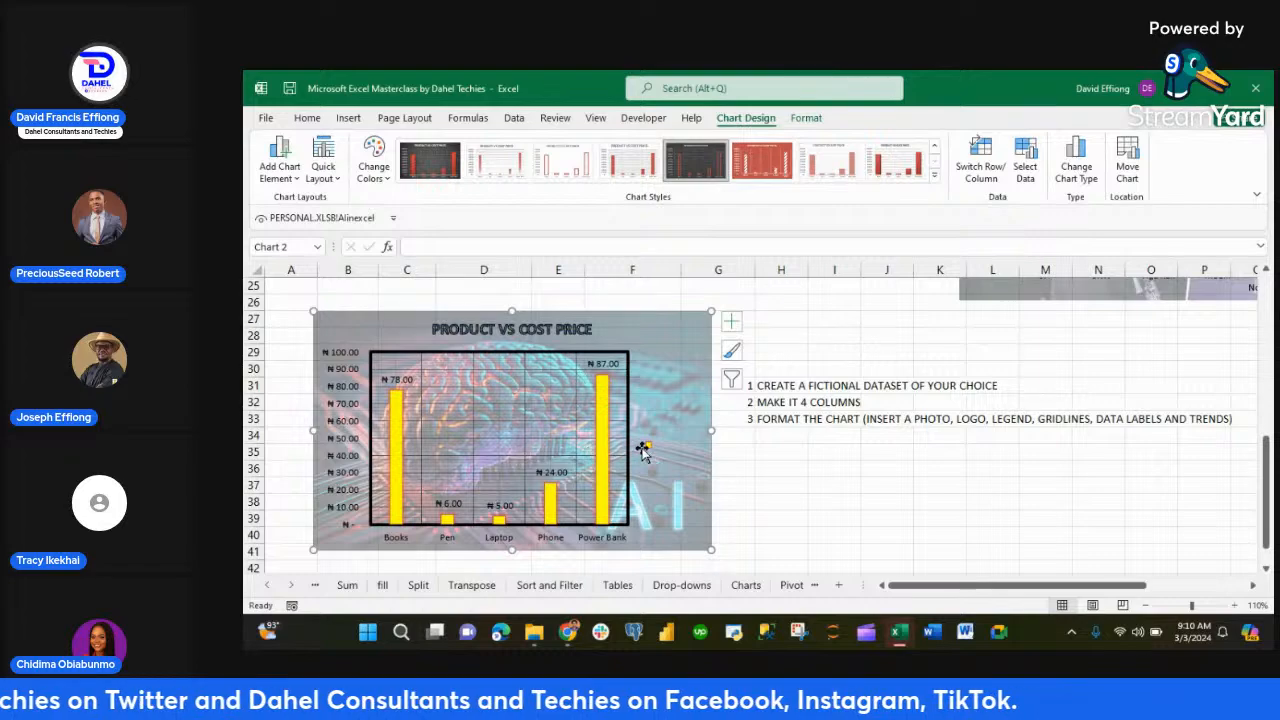
scroll(669, 418, "up", 8)
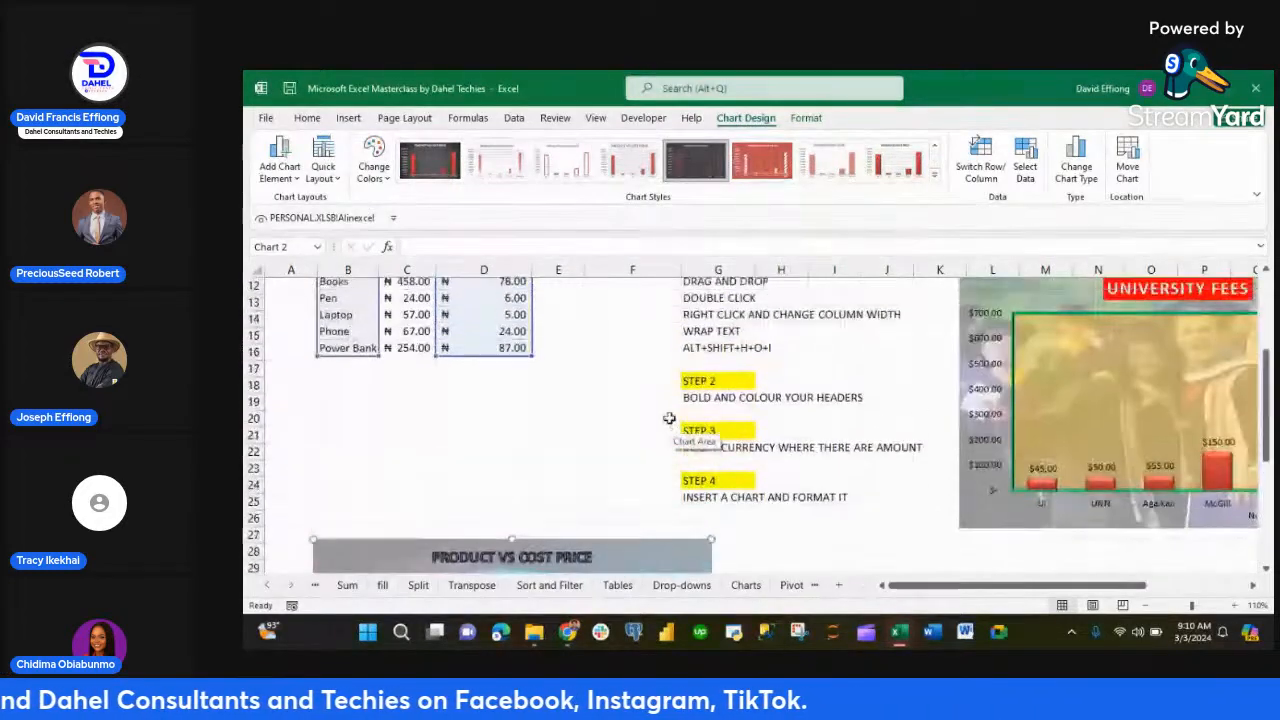
scroll(669, 418, "down", 8)
scroll(669, 418, "down", 1)
scroll(669, 420, "up", 1)
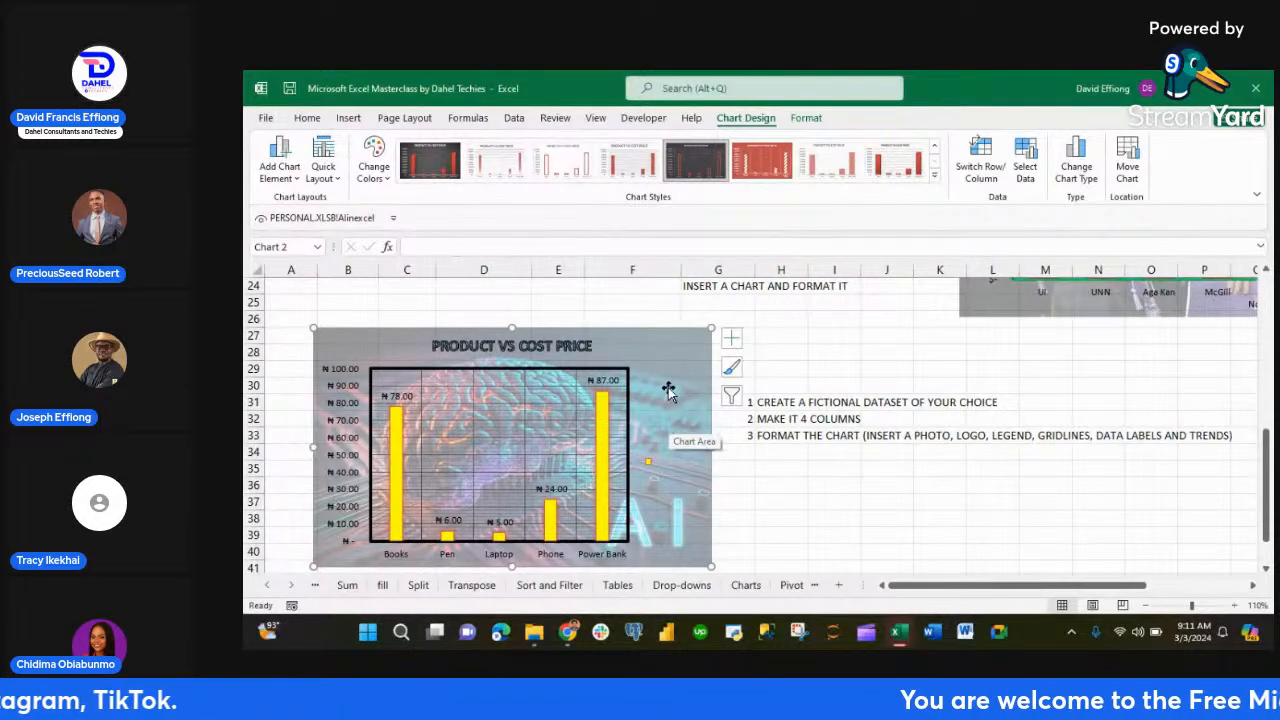
- Set the text fill colour of the PRODUCT VS COST PRICE chart's legend to black and close the formatting pane
left_click(665, 462)
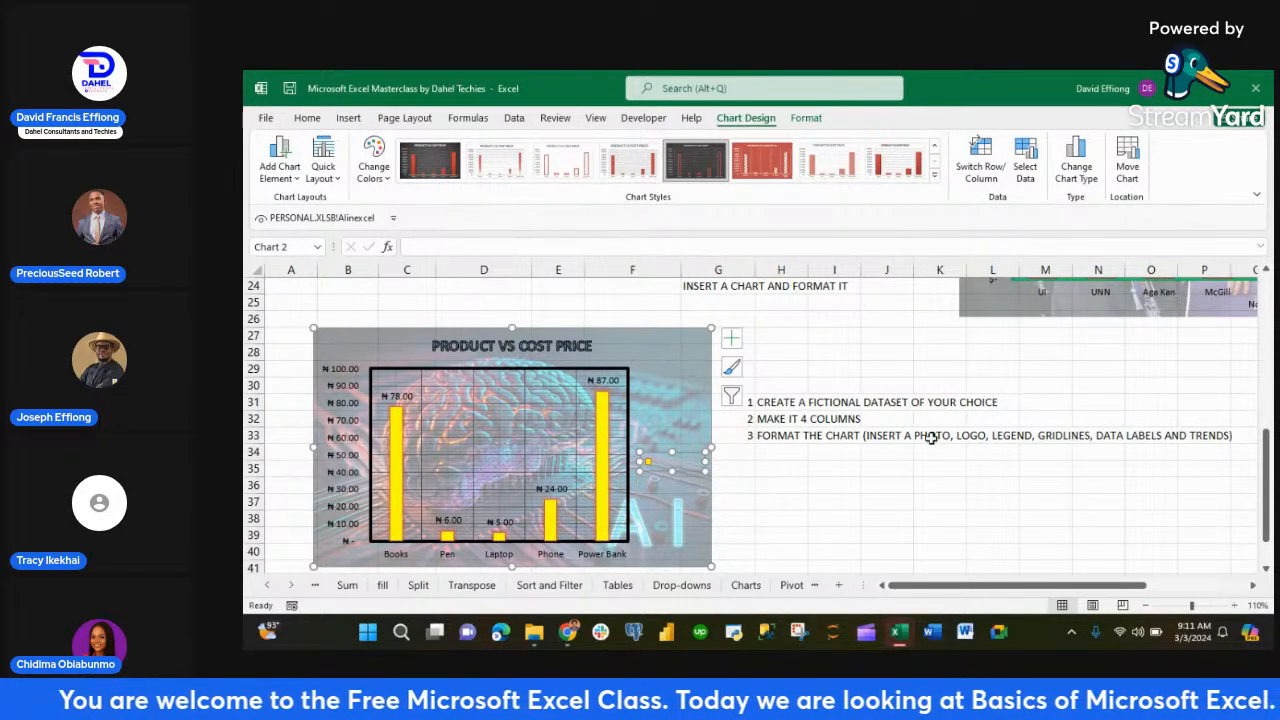
scroll(990, 458, "up", 1)
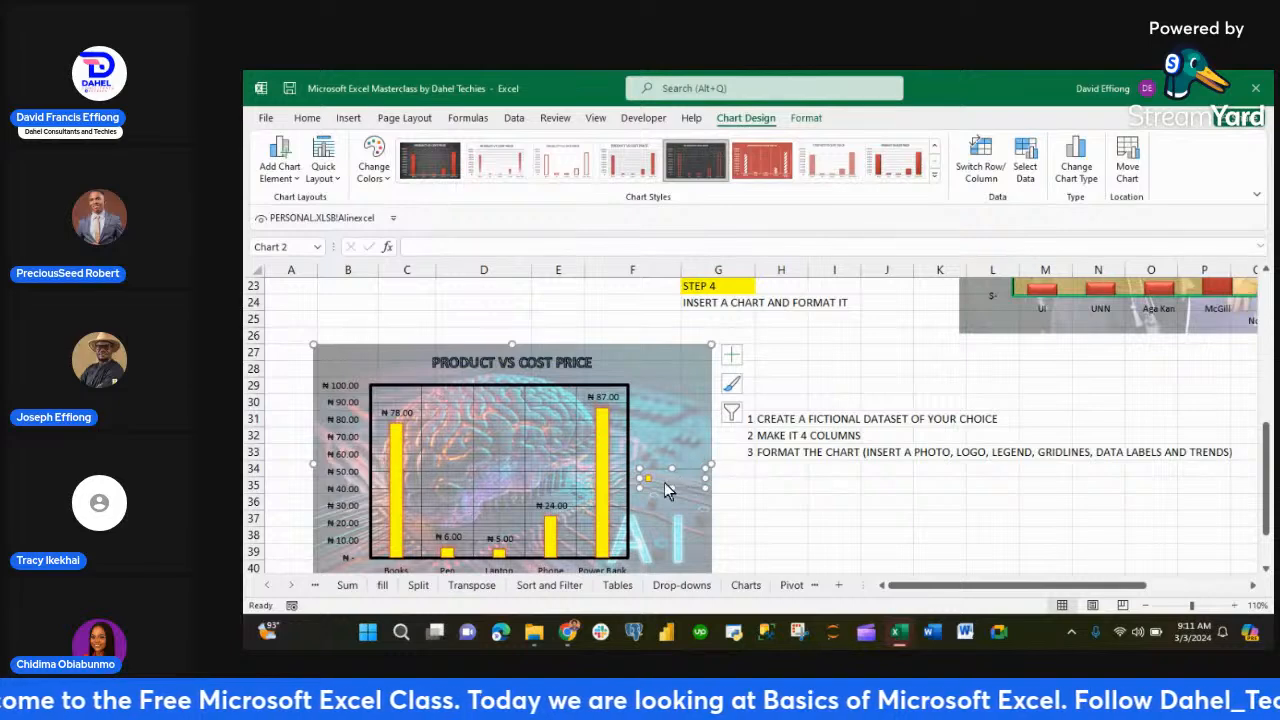
right_click(672, 485)
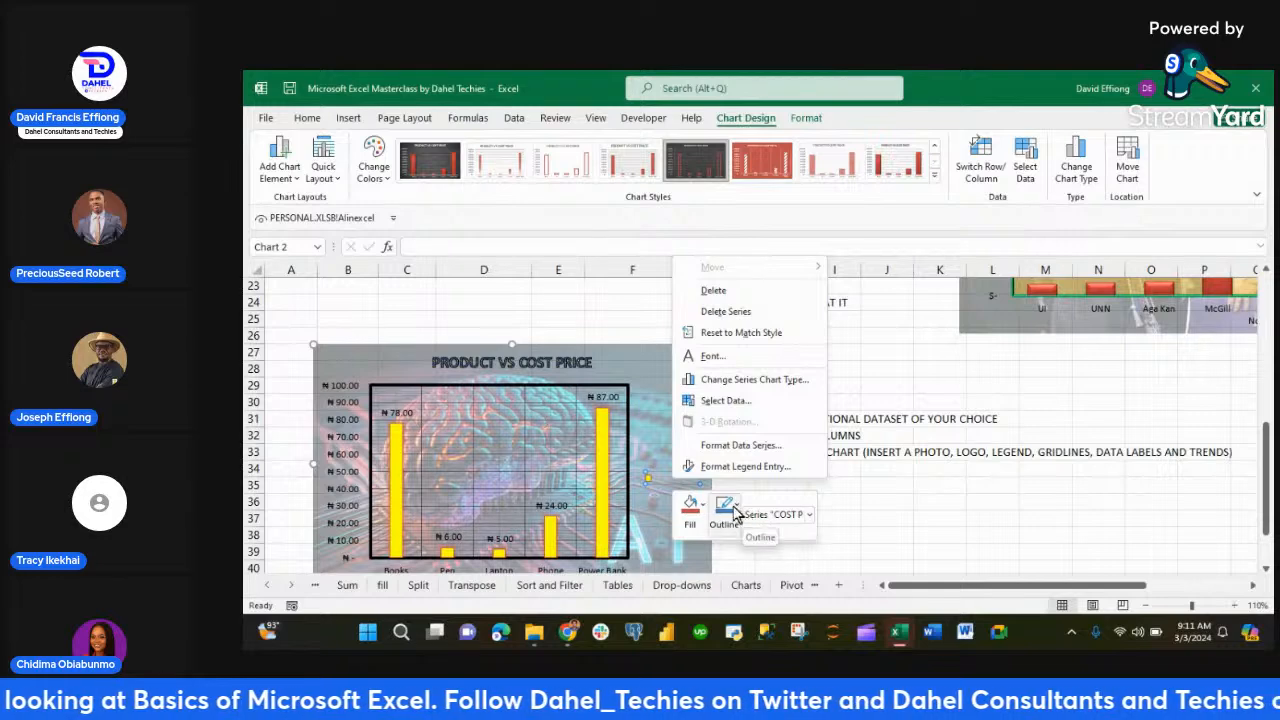
left_click(648, 430)
right_click(648, 430)
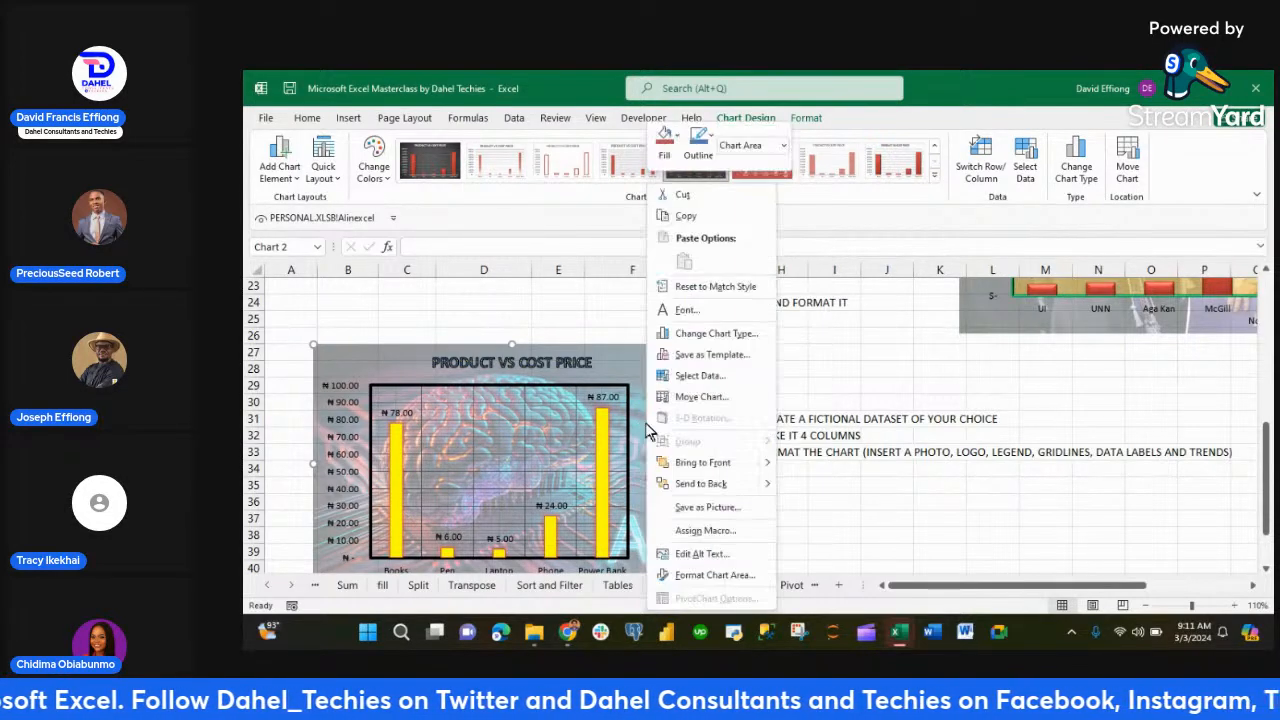
left_click(714, 575)
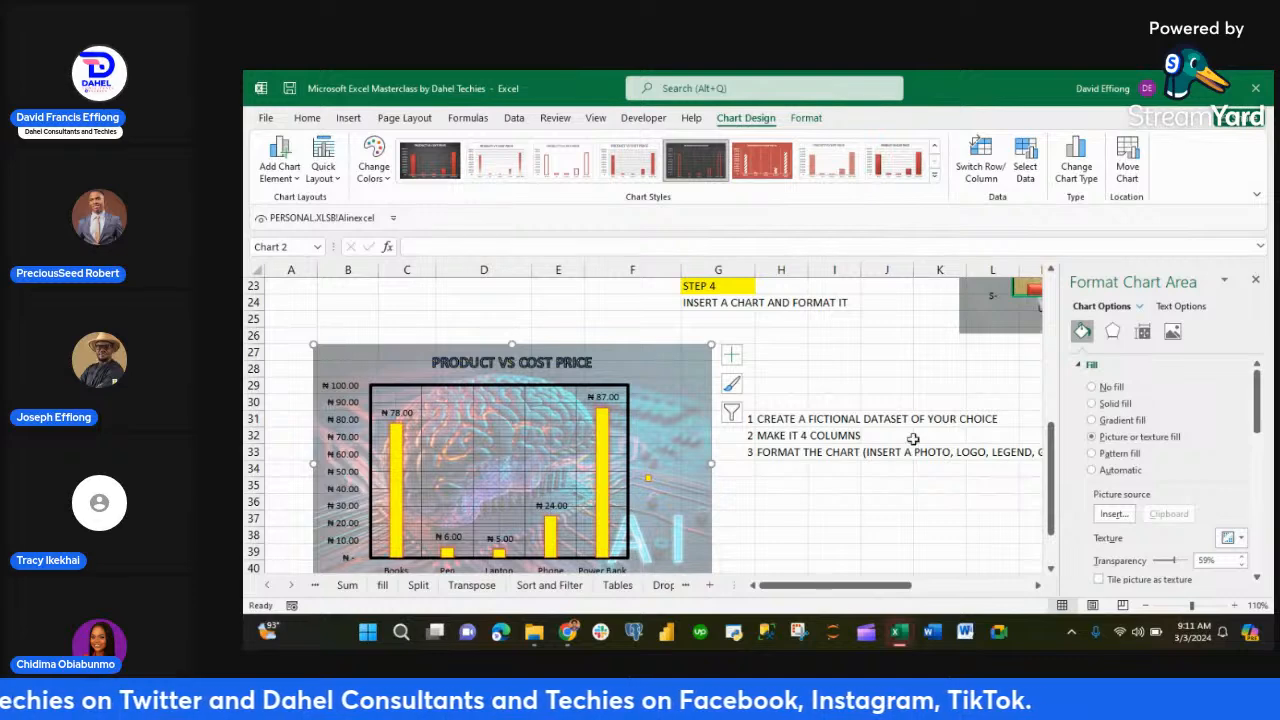
left_click(667, 479)
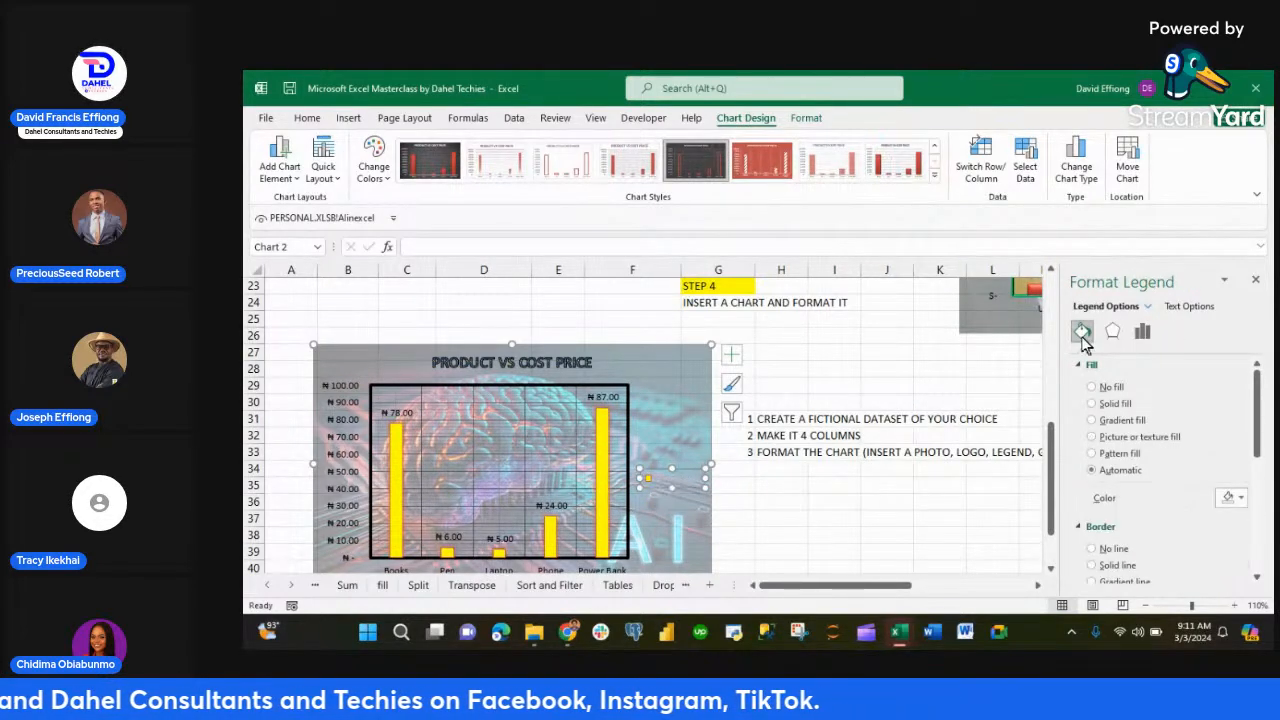
left_click(1188, 306)
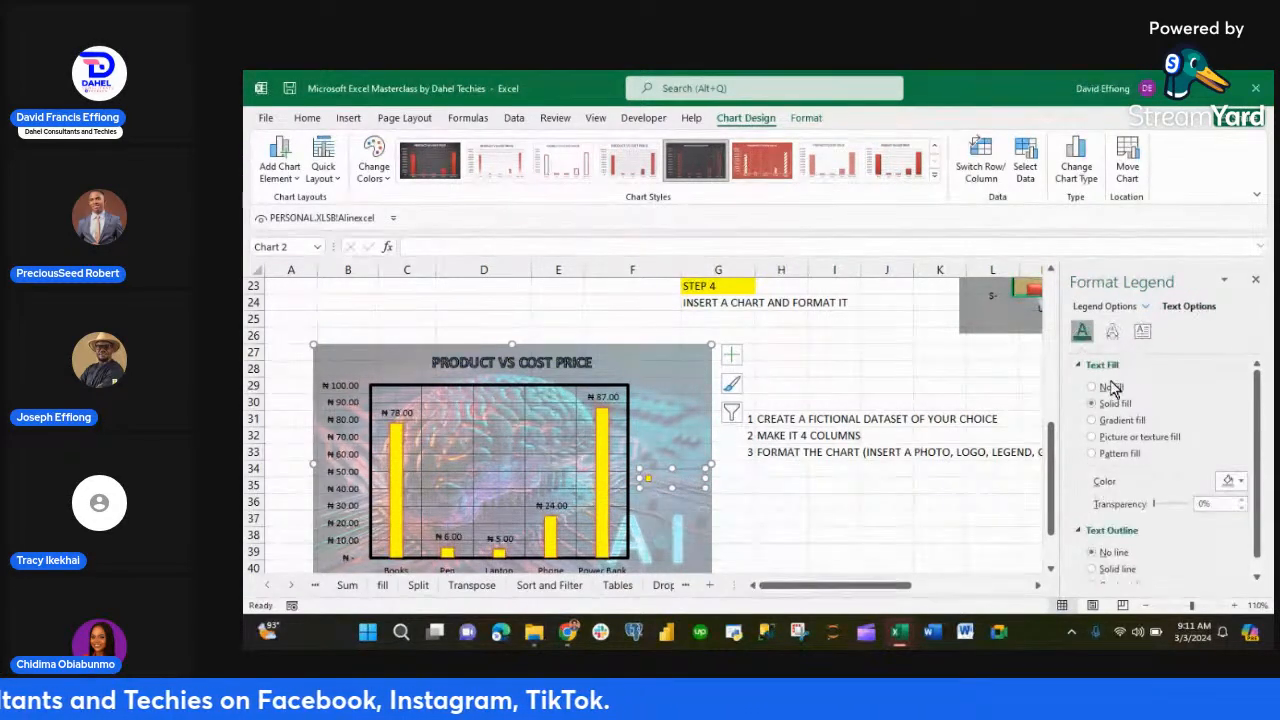
scroll(1160, 498, "down", 1)
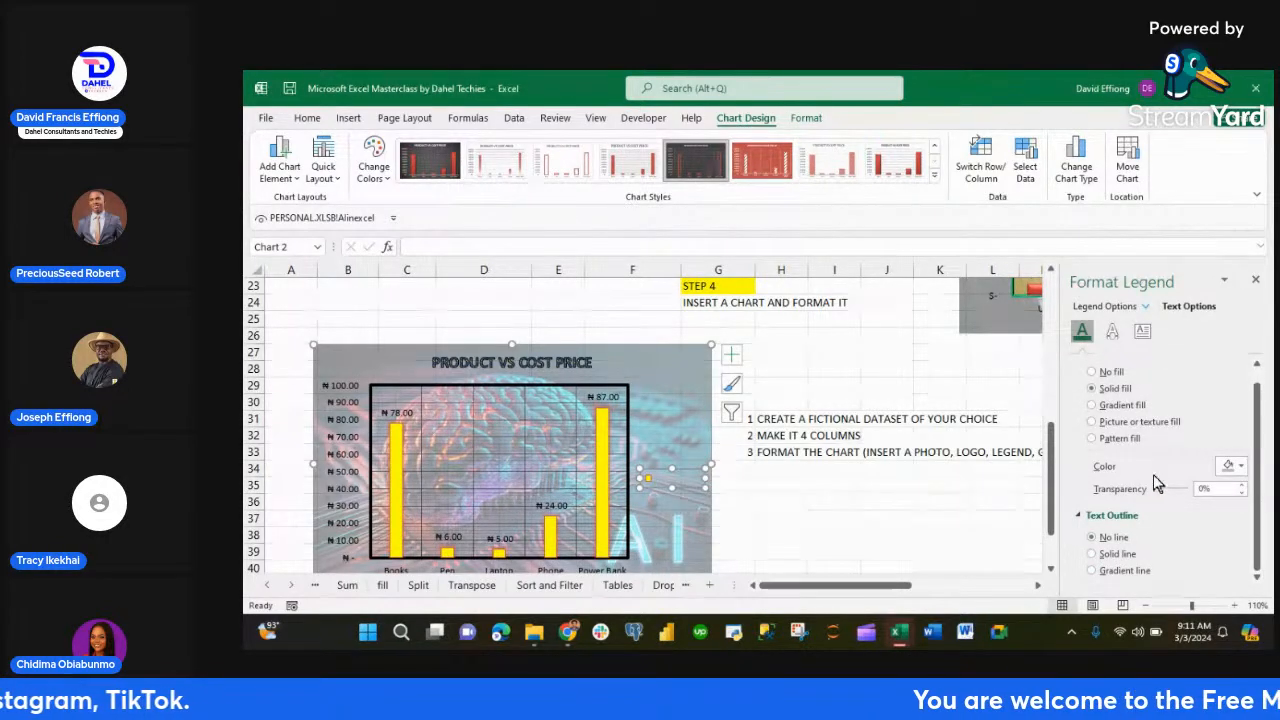
left_click(1240, 467)
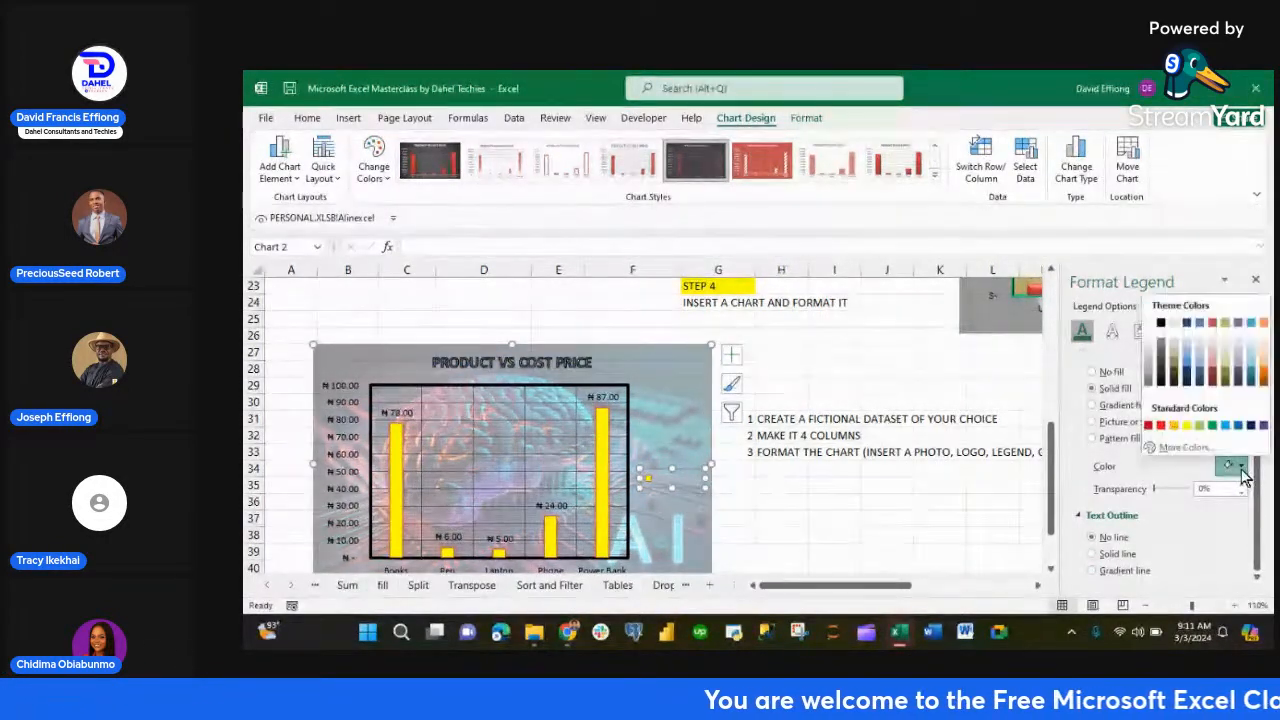
left_click(1162, 325)
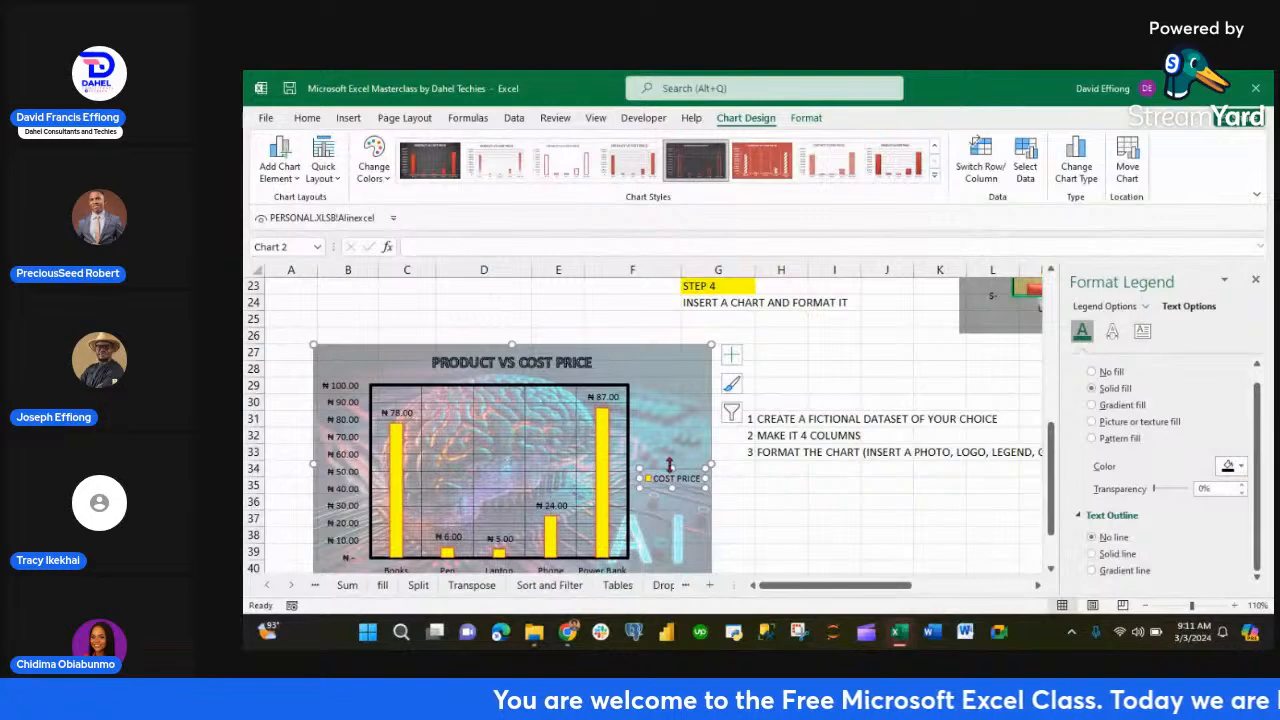
left_click(679, 424)
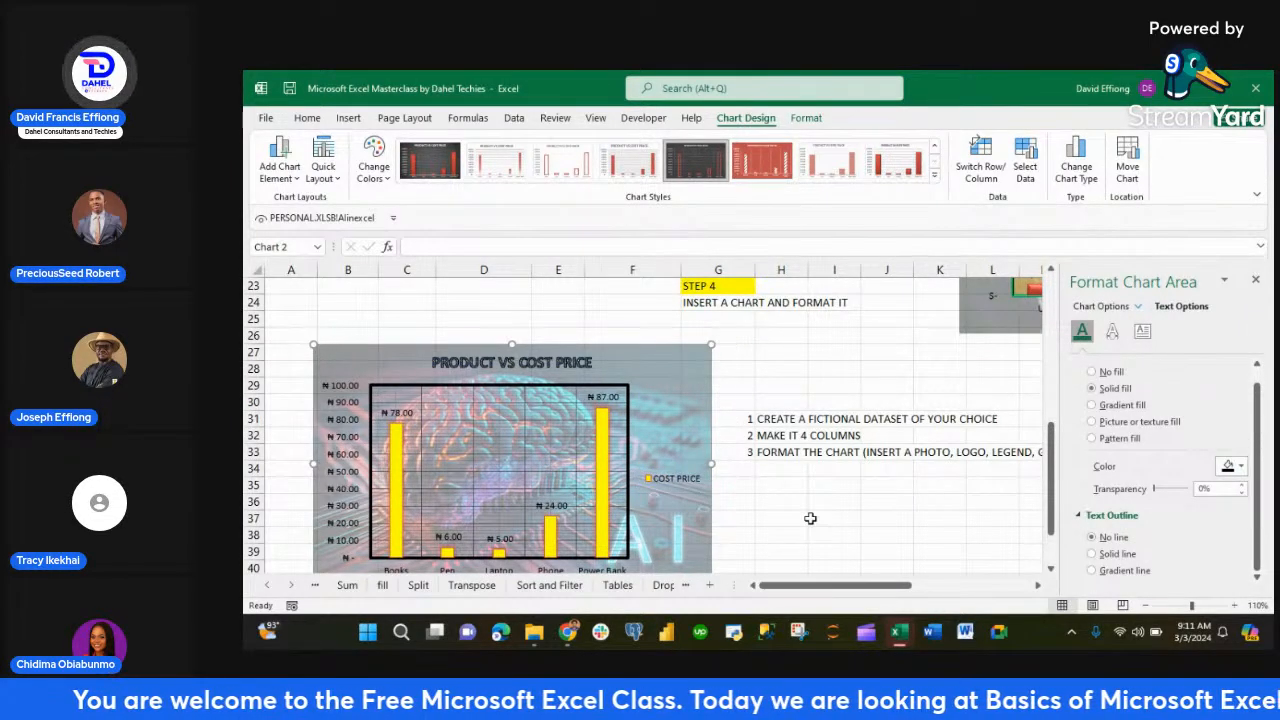
scroll(810, 518, "down", 1)
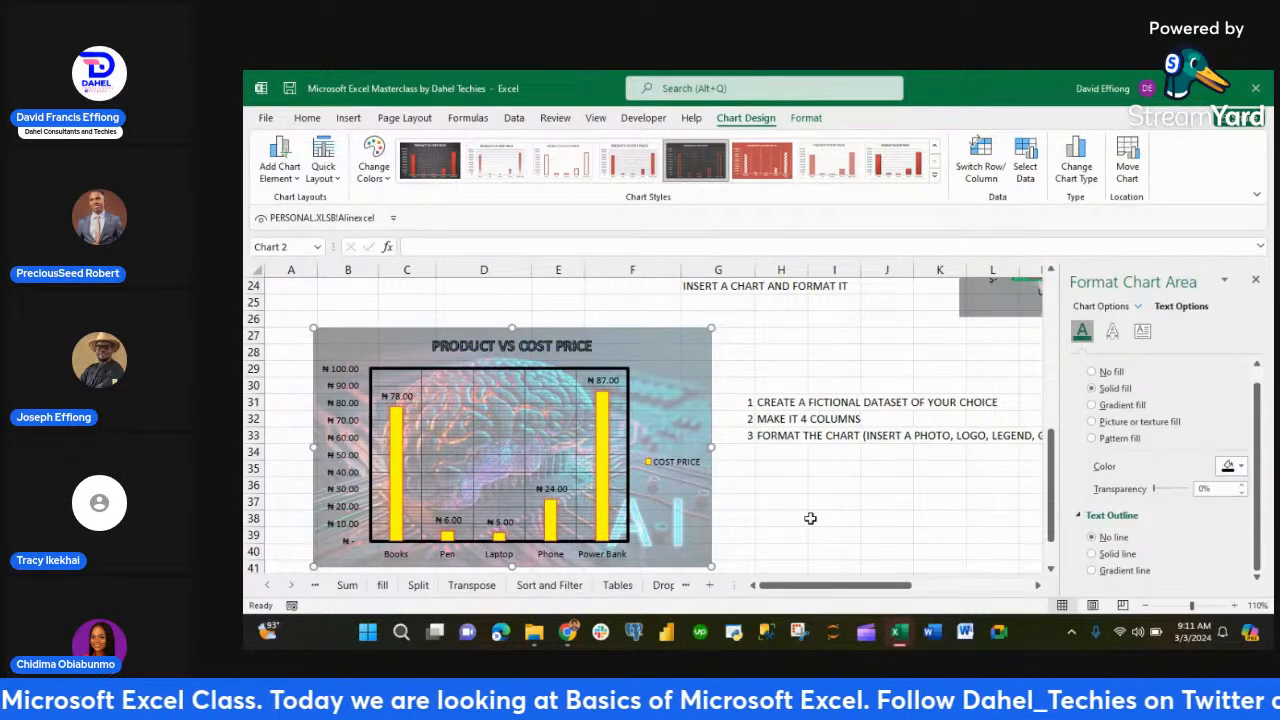
left_click(1257, 285)
- Review the worksheet's example tables, the step-by-step notes and the UNIVERSITY FEES chart
scroll(966, 409, "up", 4)
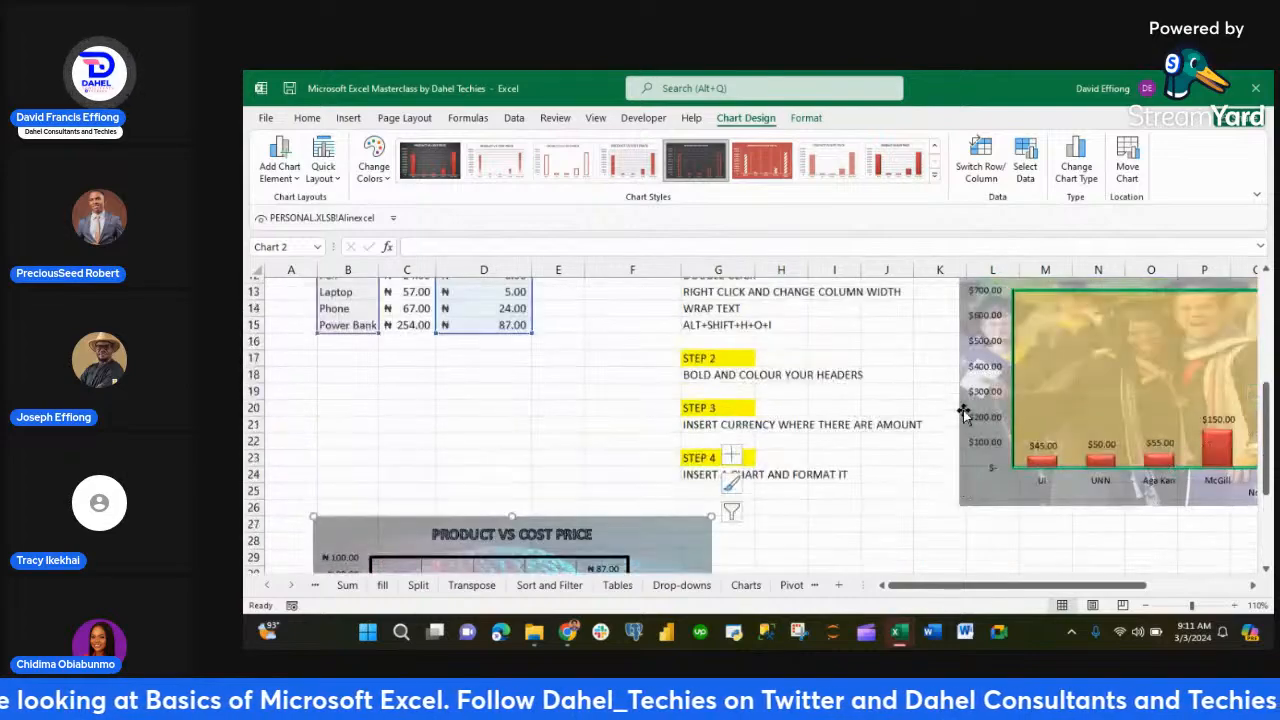
scroll(963, 411, "up", 2)
scroll(963, 411, "right", 2)
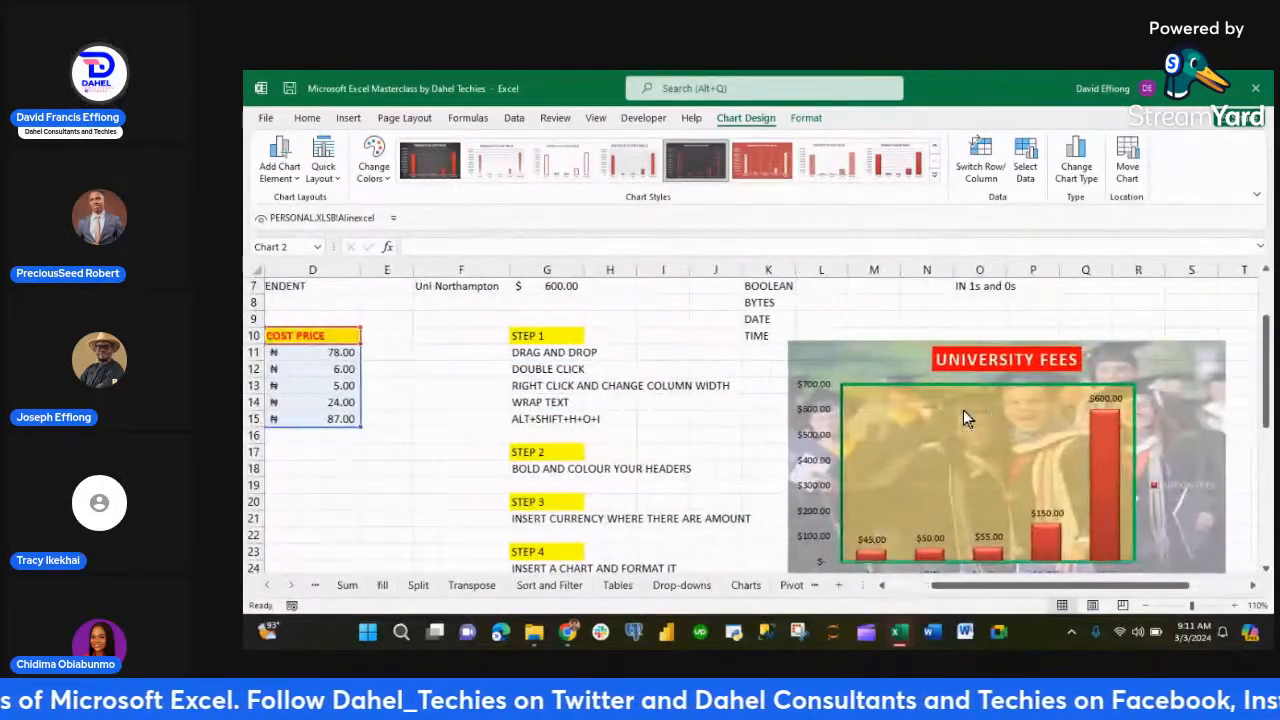
scroll(963, 411, "down", 1)
scroll(963, 411, "right", 1)
scroll(963, 411, "up", 3)
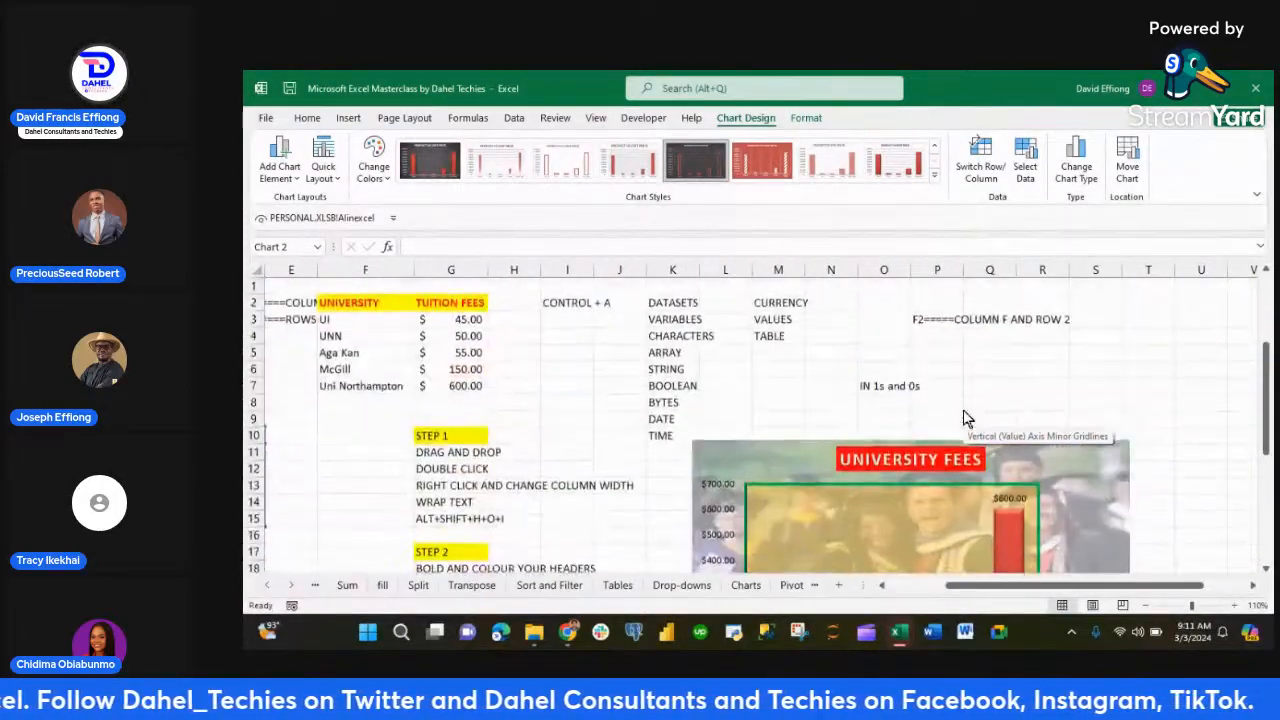
scroll(963, 411, "right", 5)
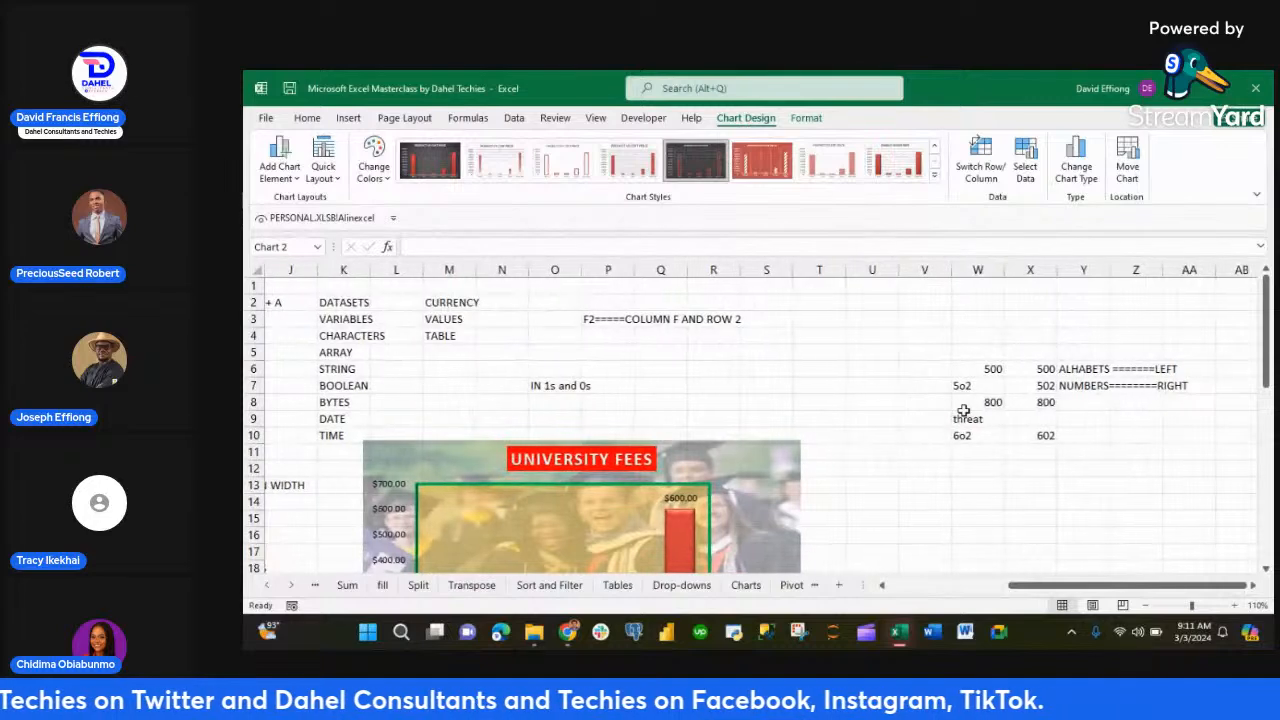
scroll(963, 410, "left", 6)
scroll(963, 410, "down", 3)
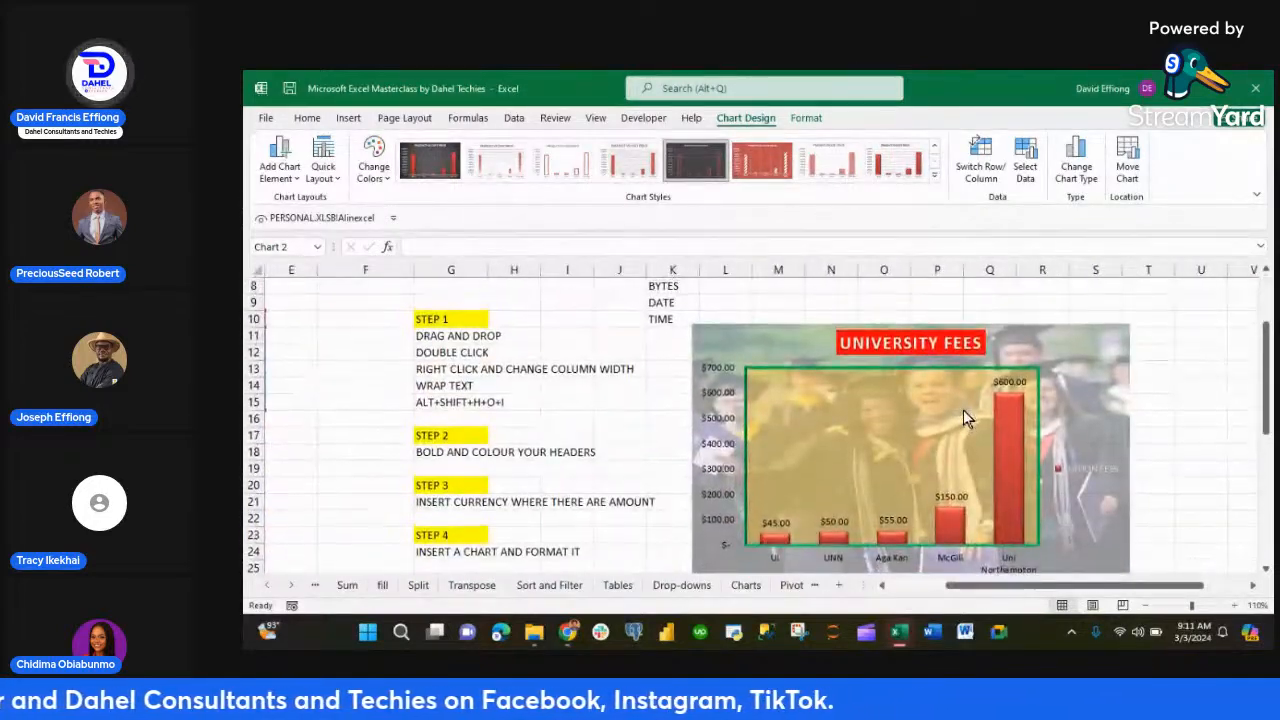
scroll(950, 432, "down", 1)
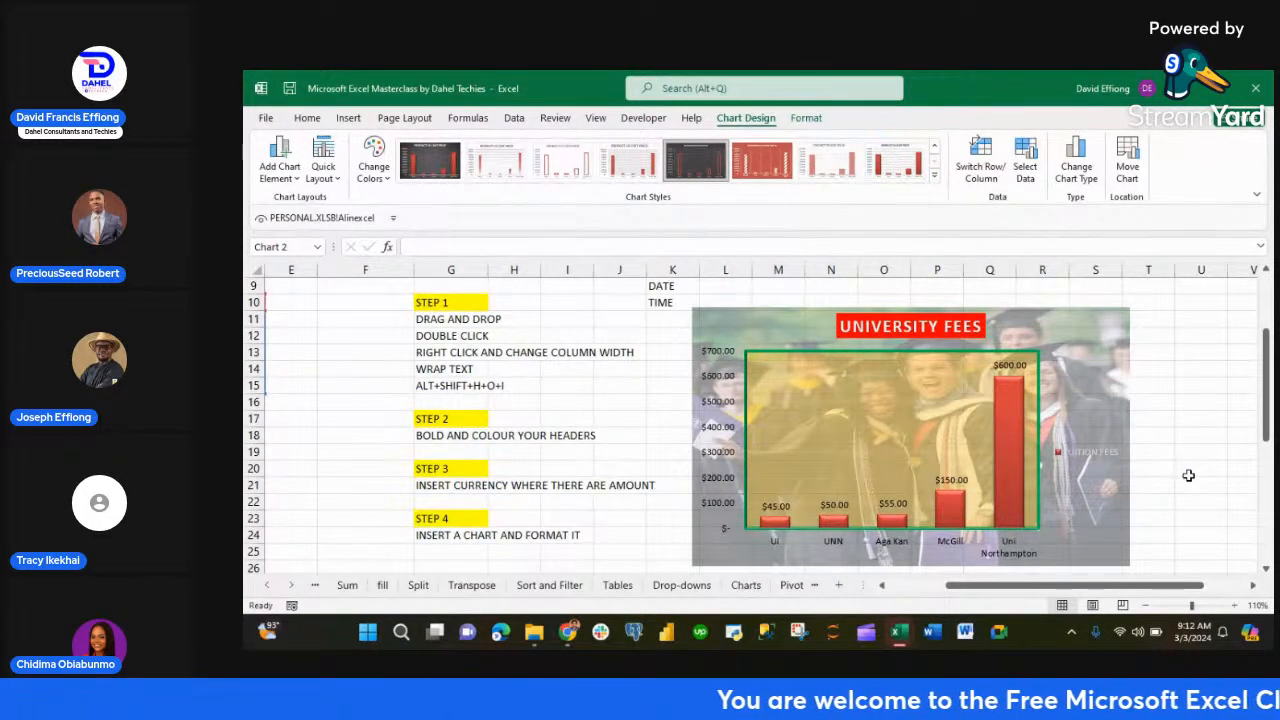
- Enlarge the worksheet view to 160% and examine the UNIVERSITY FEES chart and the cells beside it
left_click(1236, 606)
left_click(1236, 606)
left_click(1236, 606)
left_click(1236, 606)
left_click(1236, 606)
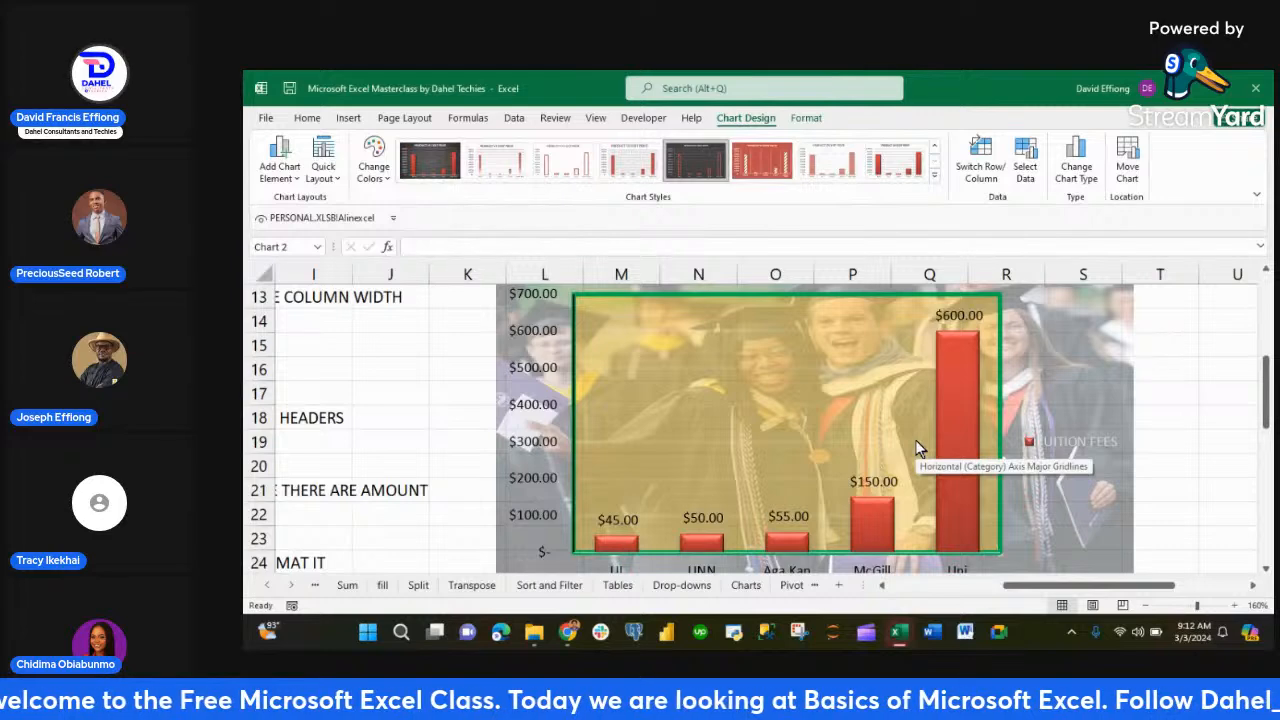
scroll(916, 446, "up", 2)
scroll(916, 446, "left", 1)
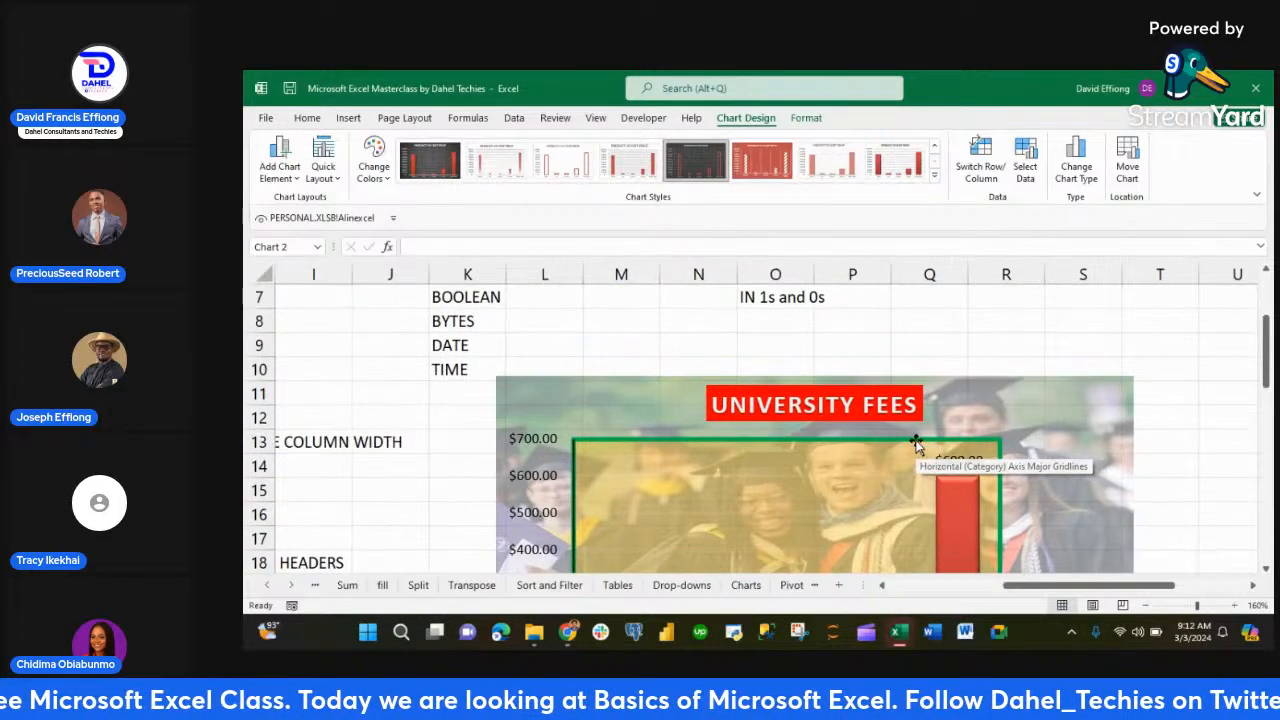
scroll(916, 443, "right", 5)
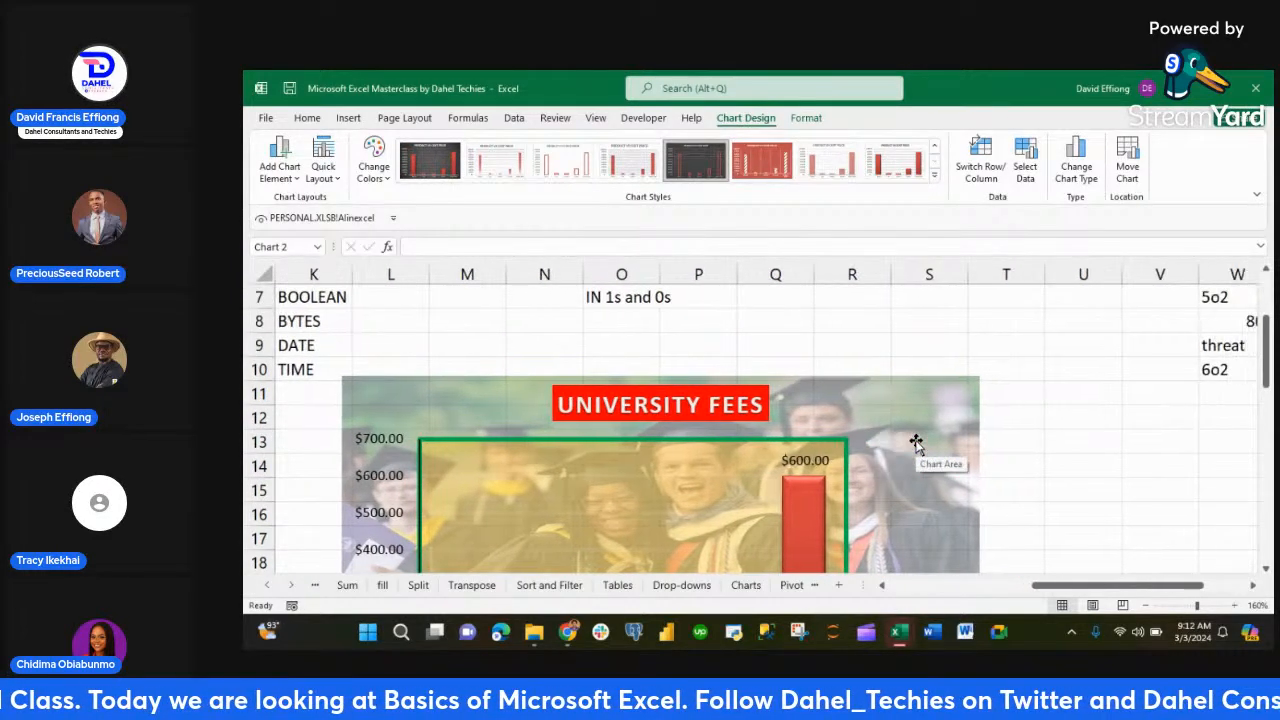
scroll(916, 440, "right", 2)
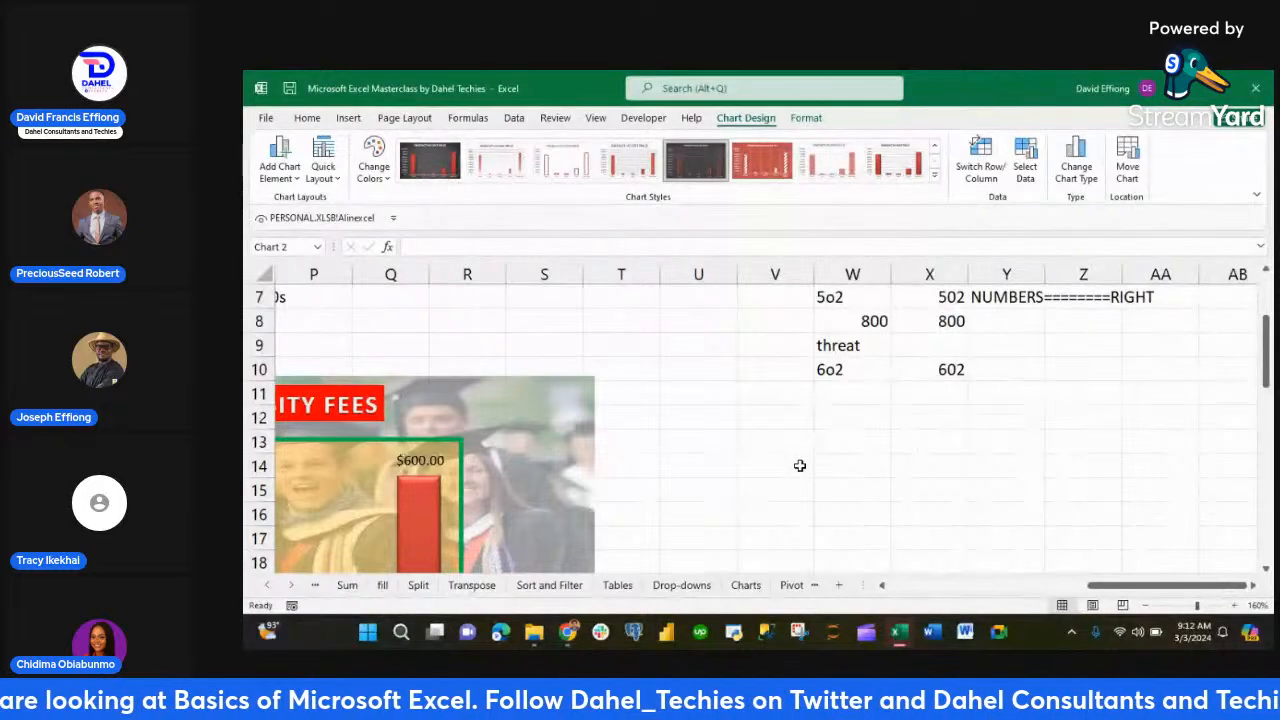
scroll(800, 463, "down", 1)
scroll(800, 463, "down", 1)
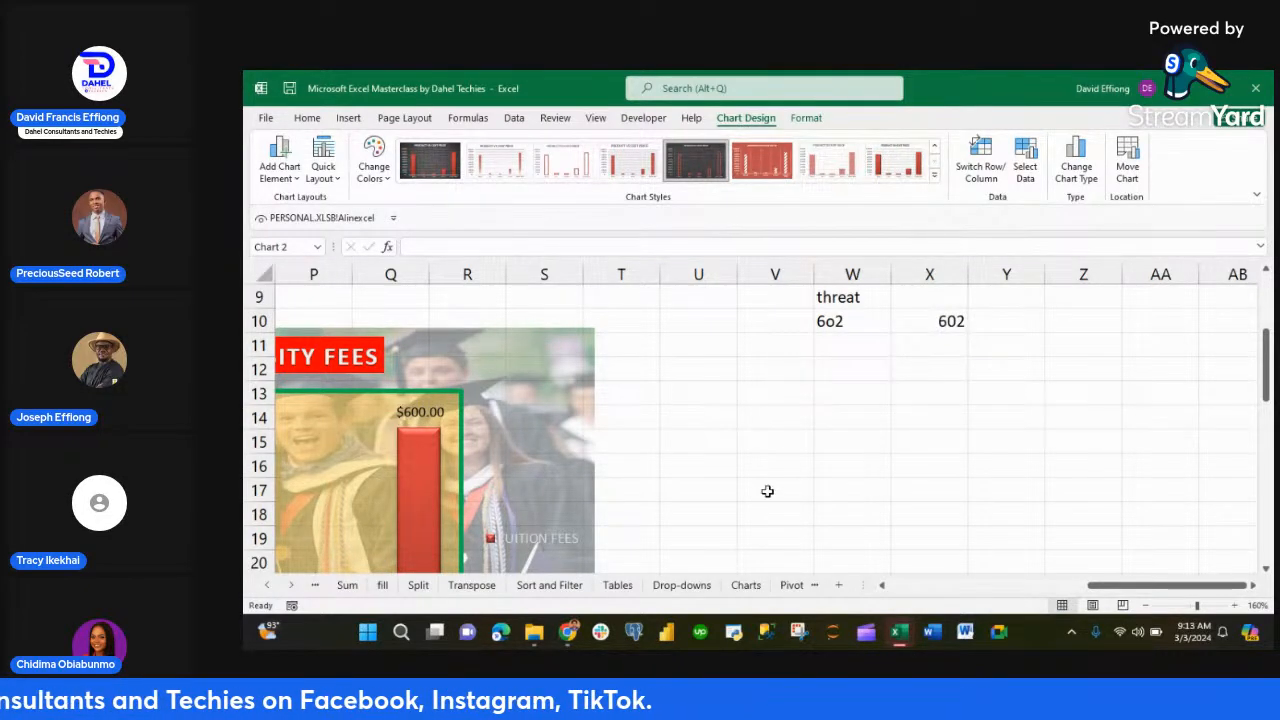
- Switch to the StreamYard studio in Chrome, check the newest viewer comments and remove the shared screen from the live stream
mouse_move(568, 632)
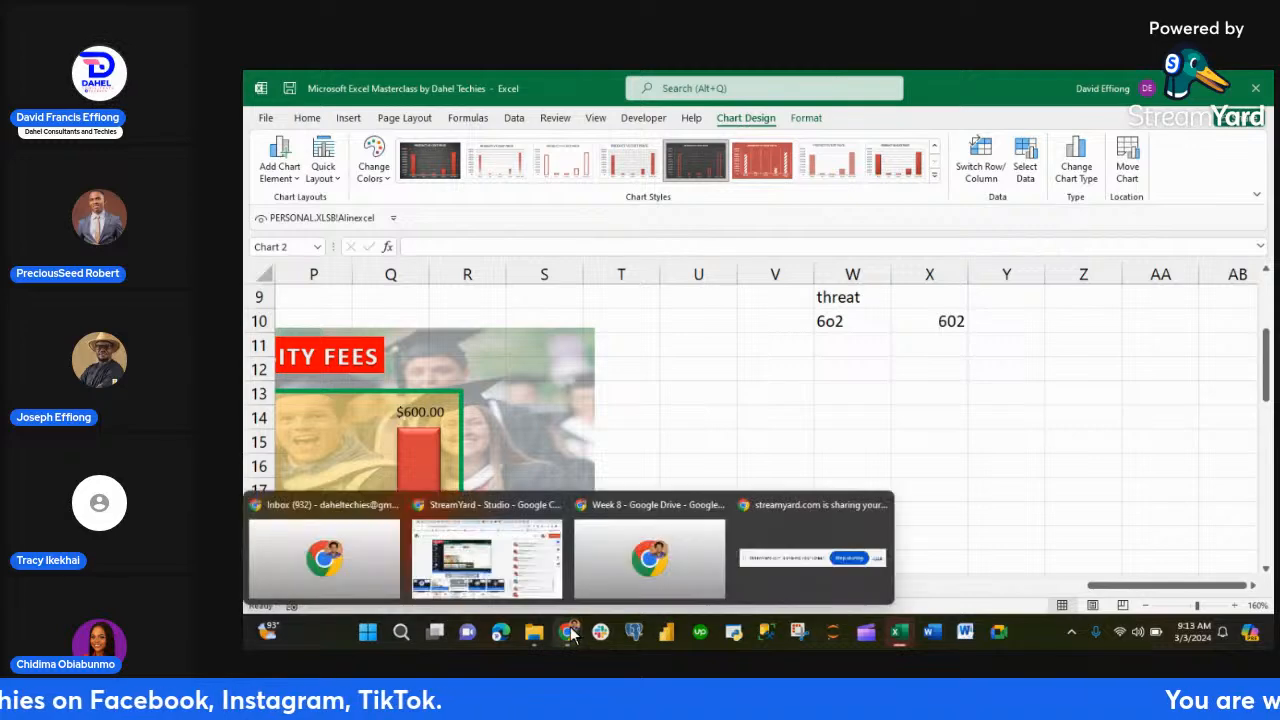
left_click(535, 575)
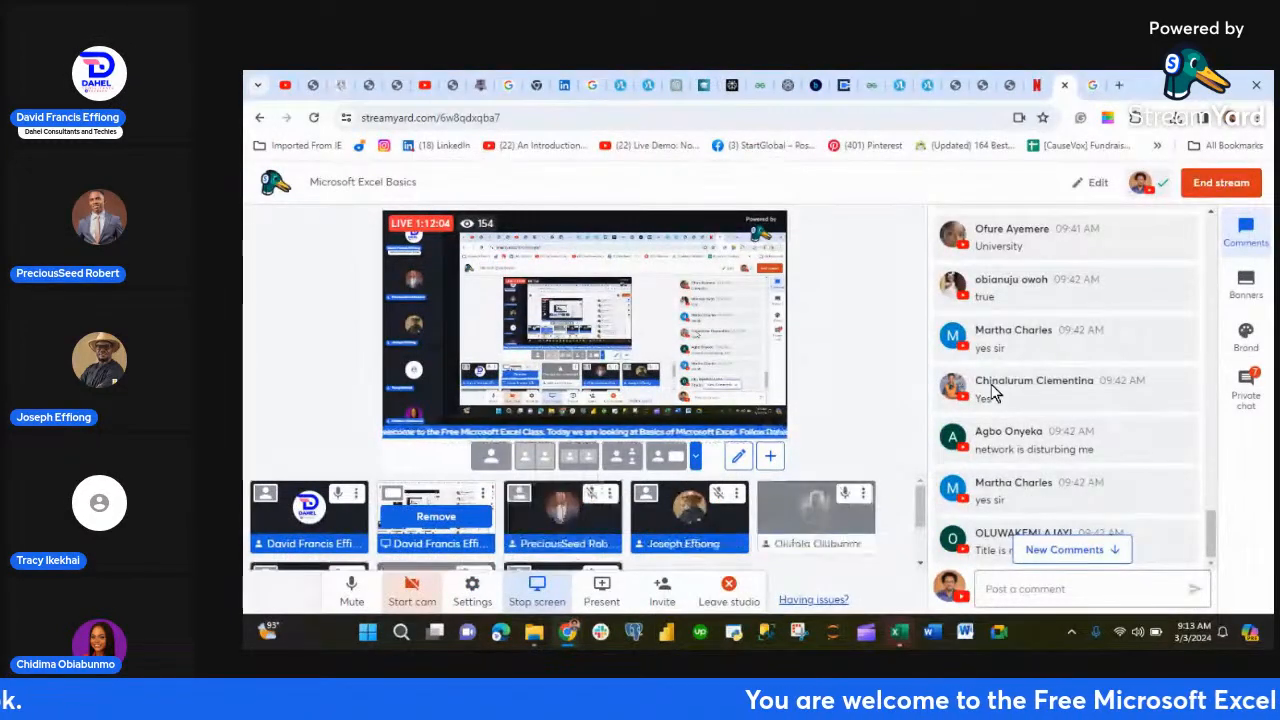
scroll(1123, 366, "down", 10)
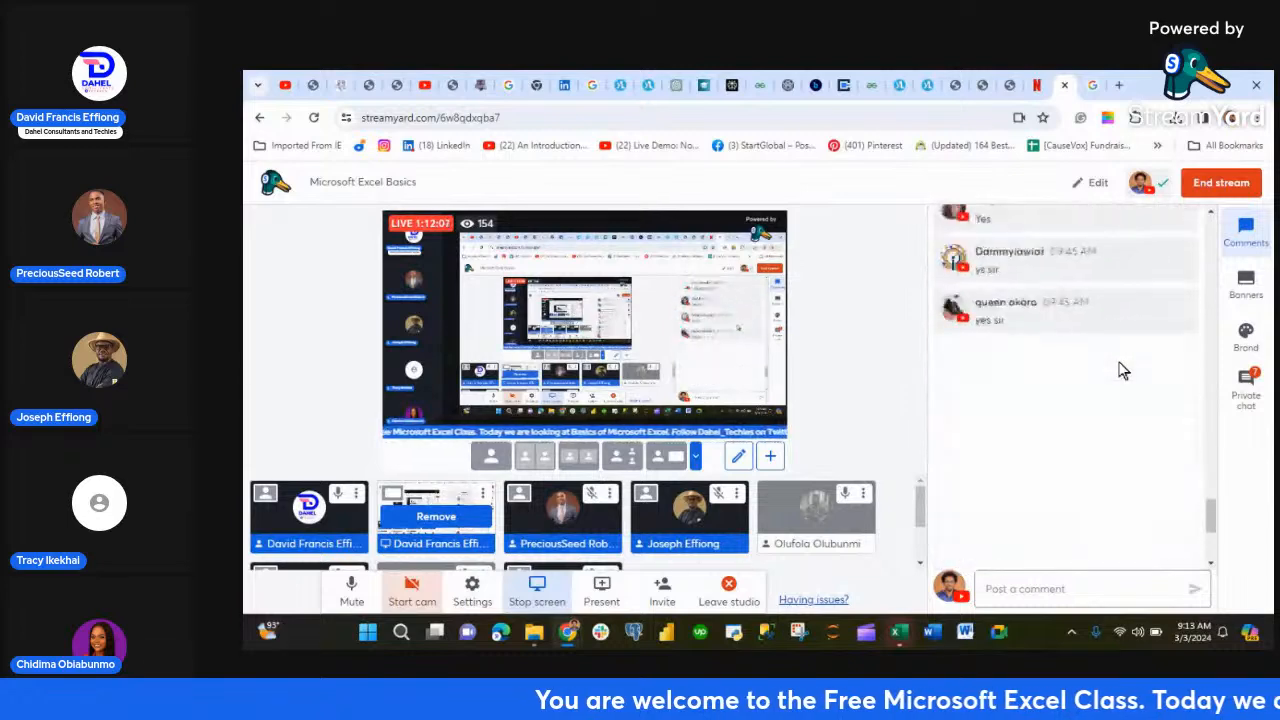
scroll(743, 525, "down", 1)
scroll(743, 525, "down", 1)
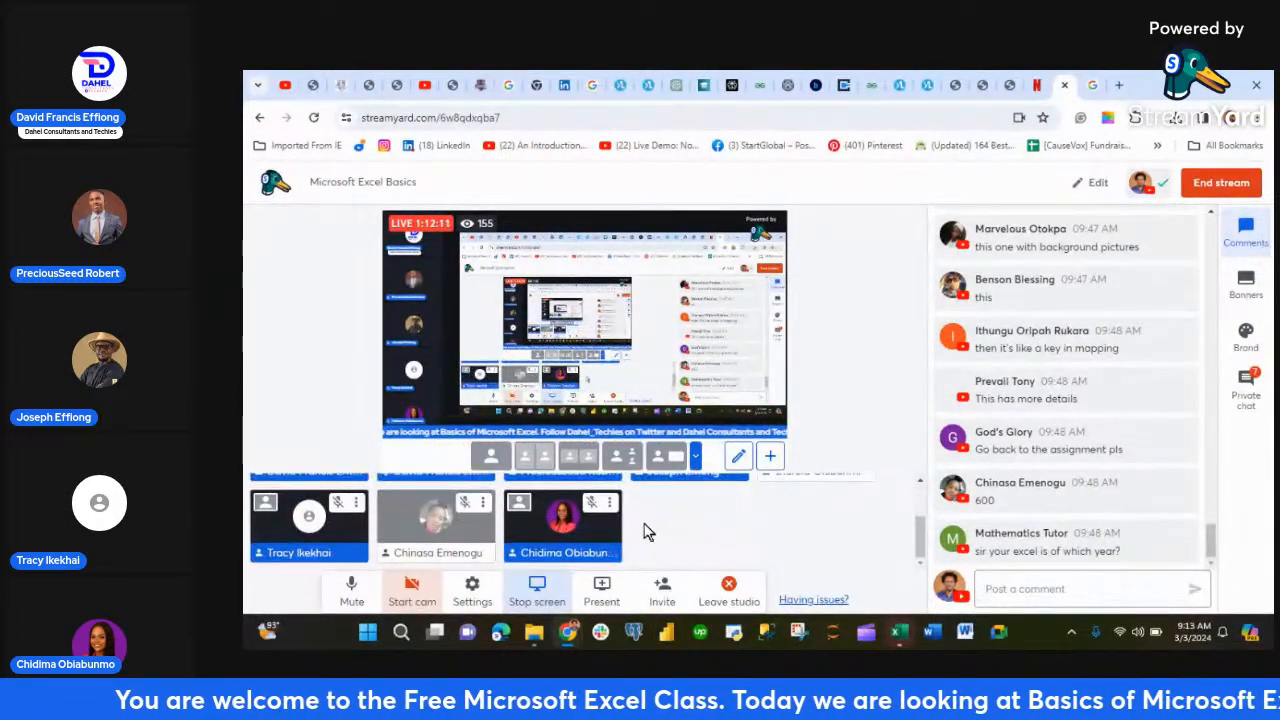
scroll(649, 532, "up", 1)
left_click(440, 516)
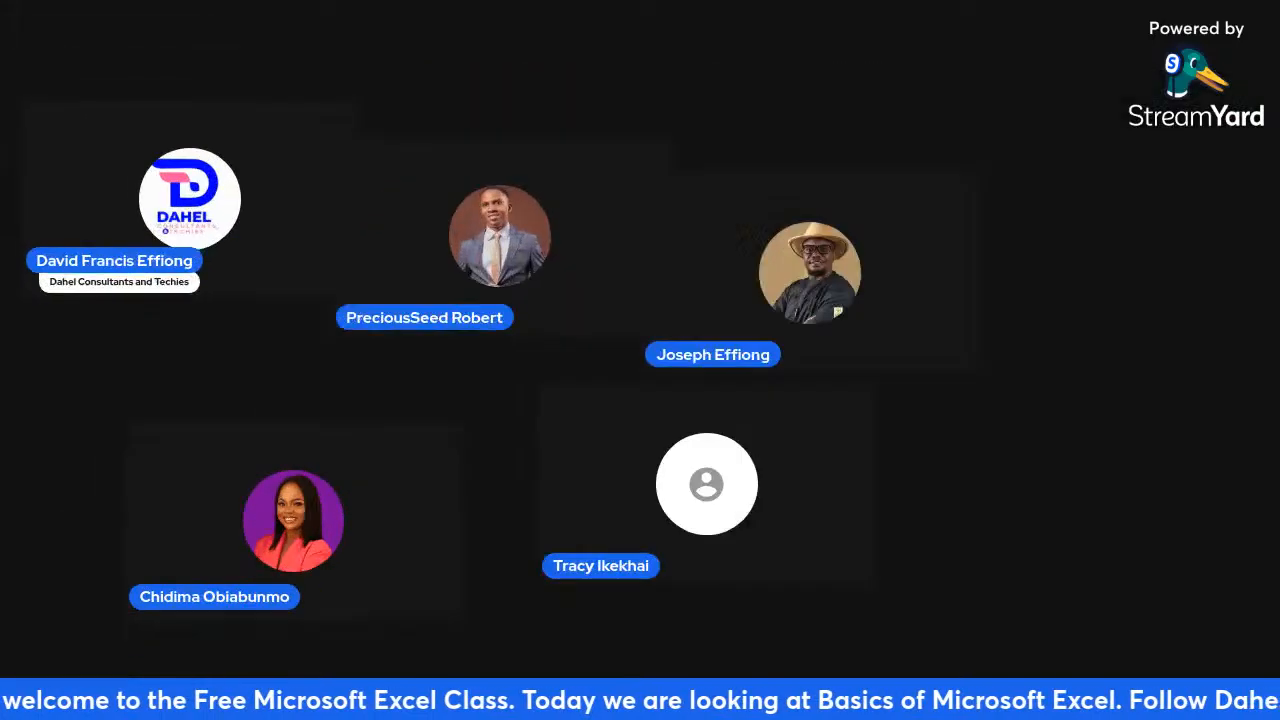